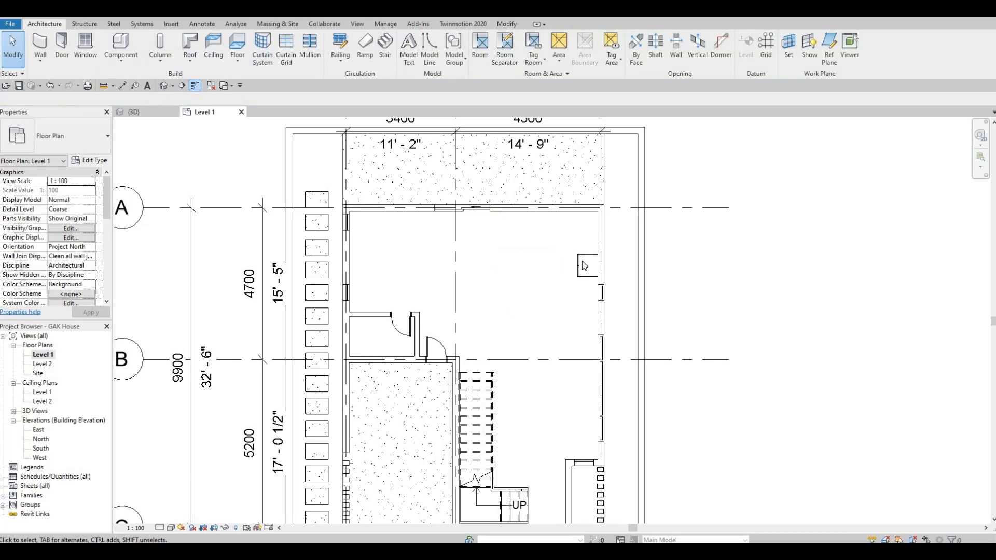
- Delete the small stray rectangle of thin lines from the Level 1 plan
left_click(578, 265)
left_click(580, 297)
left_click(577, 259)
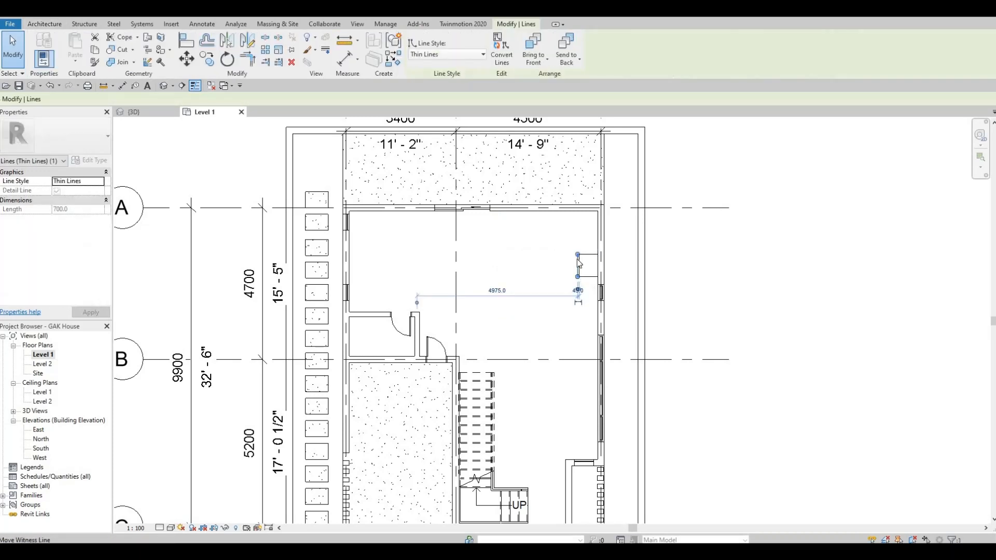
left_click(572, 247)
left_click_drag(585, 247, 552, 291)
key("Delete")
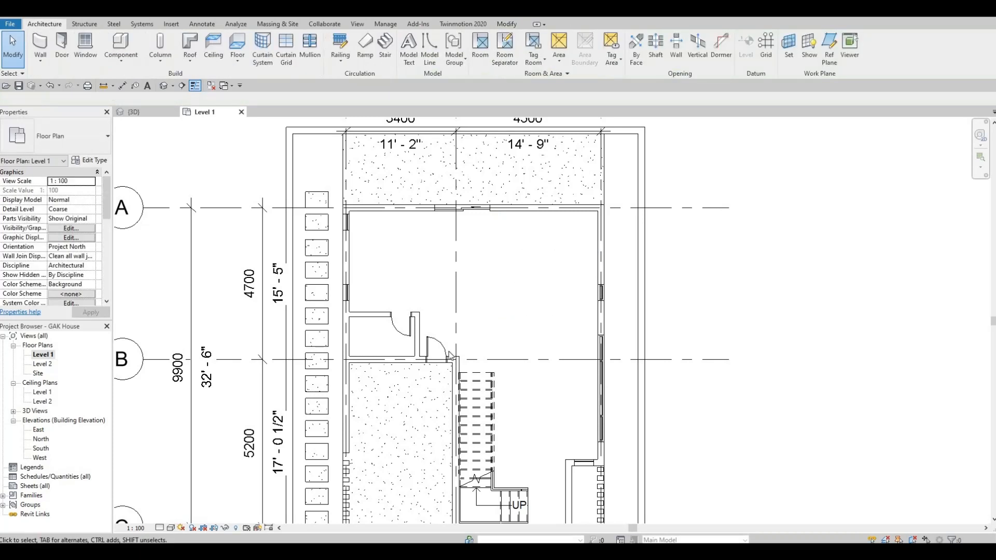
- Open the Level 2 floor plan, framed on the right bedroom
middle_click_drag(378, 332, 371, 280)
scroll(371, 280, "down", 1)
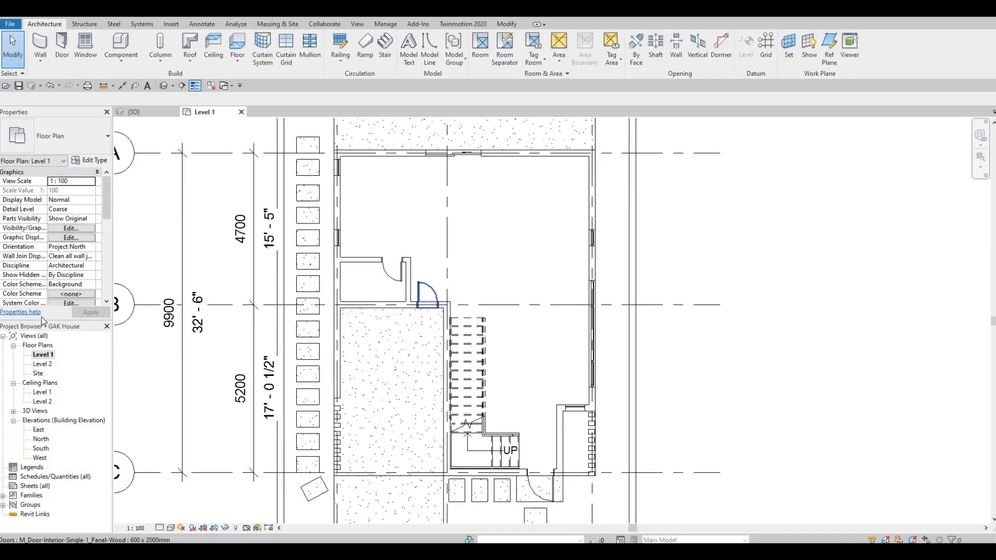
double_click(41, 365)
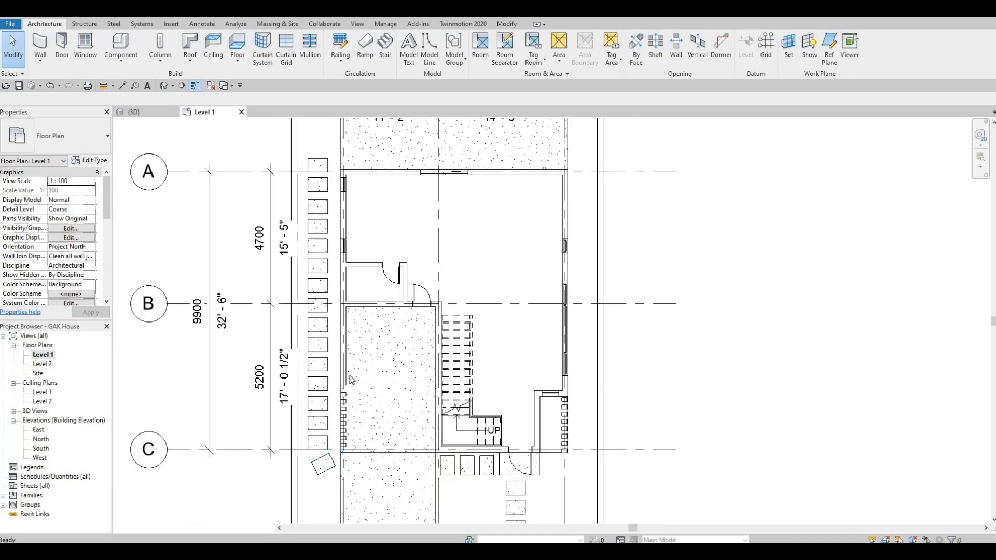
middle_click_drag(393, 368, 301, 321)
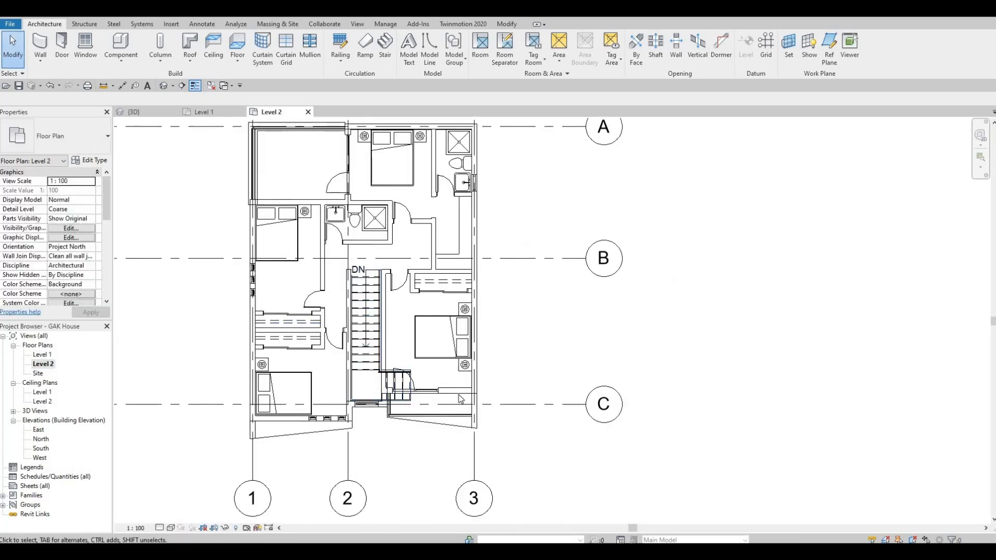
- Delete the right bedroom's bed and both nightstands, restoring an accidentally deleted door
scroll(459, 345, "up", 2)
left_click(434, 297)
key("Delete")
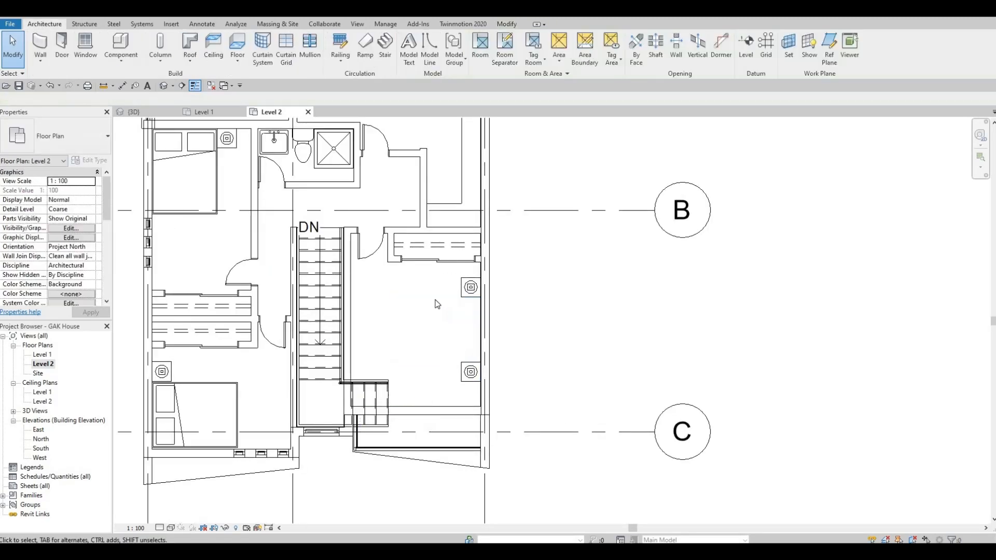
key("ctrl+z")
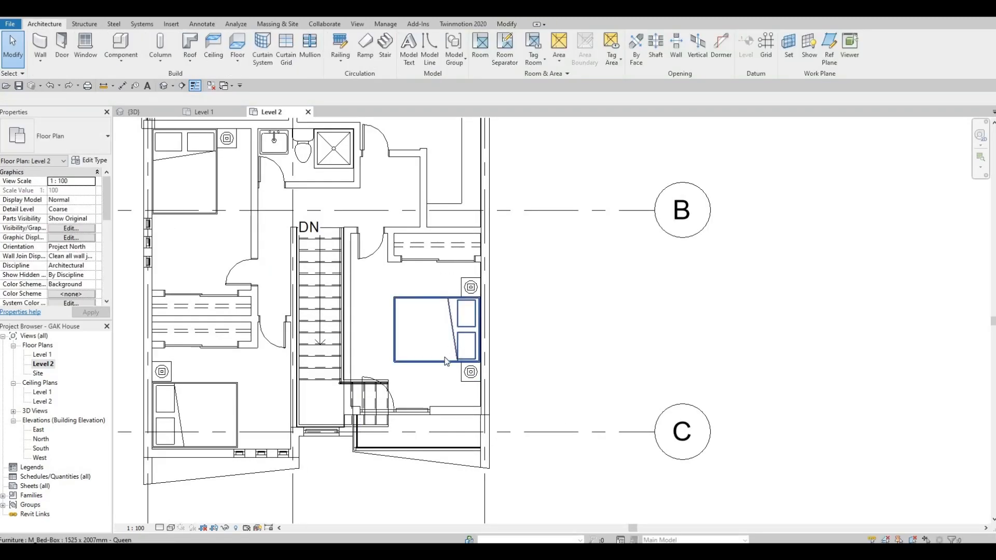
left_click(454, 365)
key("Delete")
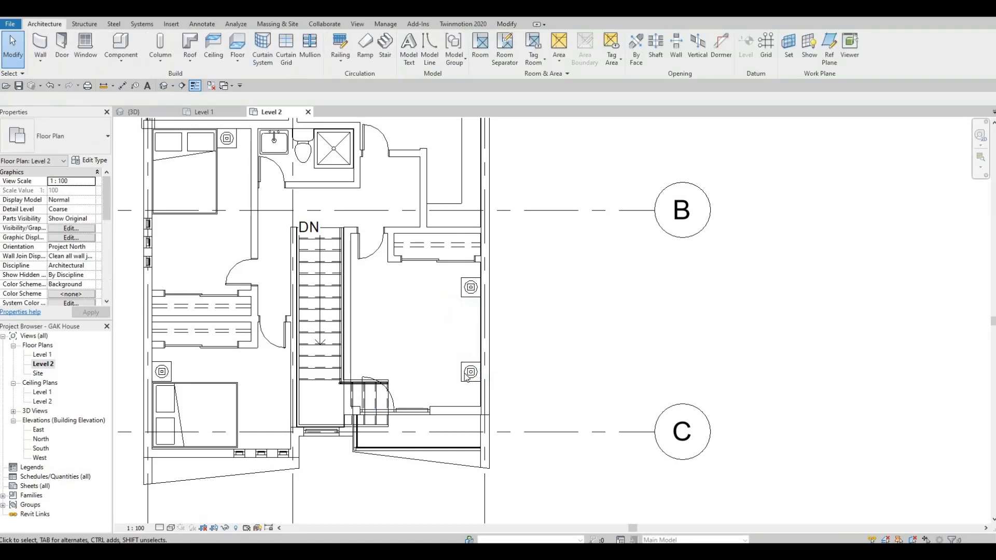
left_click(465, 363)
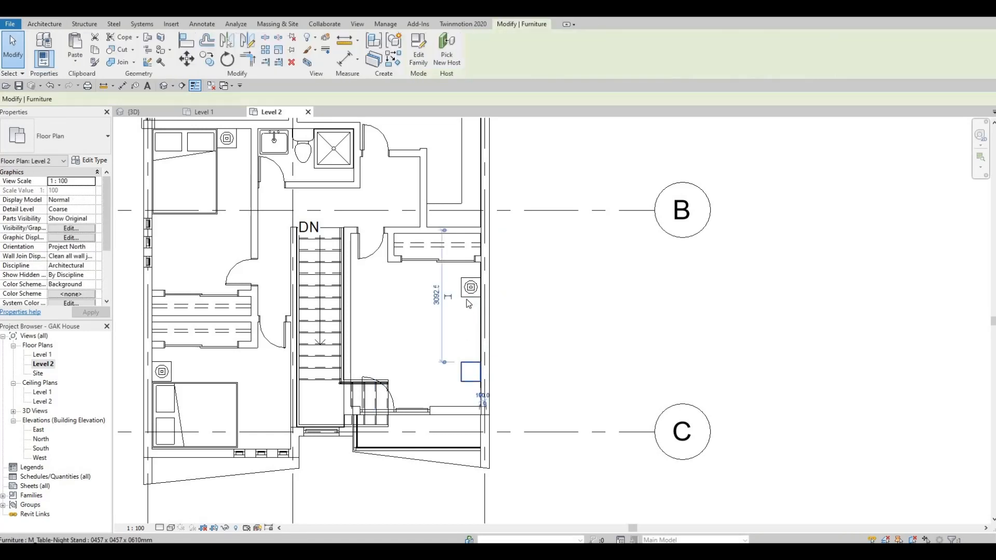
key("Delete")
left_click(465, 298)
key("Delete")
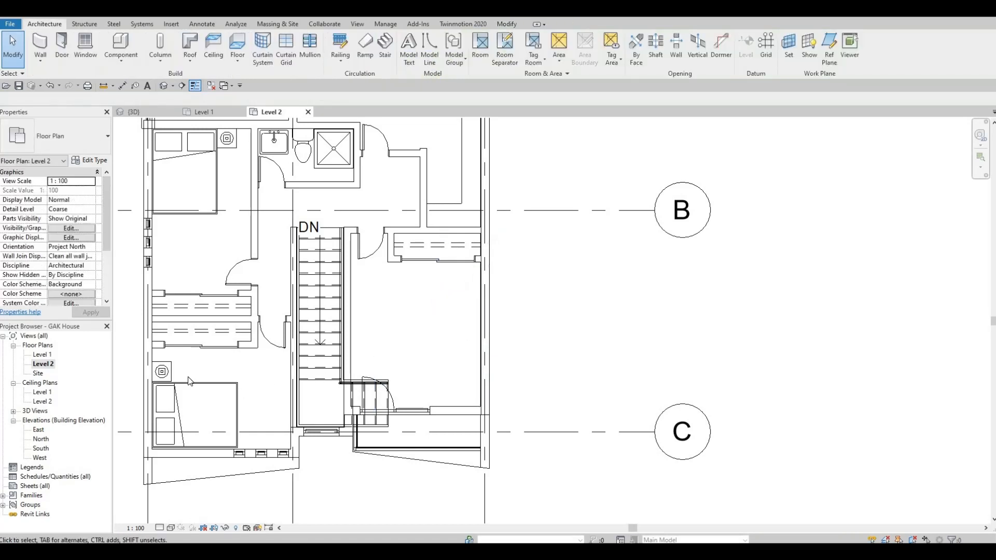
- Delete the left bedroom's bed, bedside lamp and nightstand
left_click(179, 384)
key("Delete")
left_click(169, 370)
key("Delete")
left_click(169, 370)
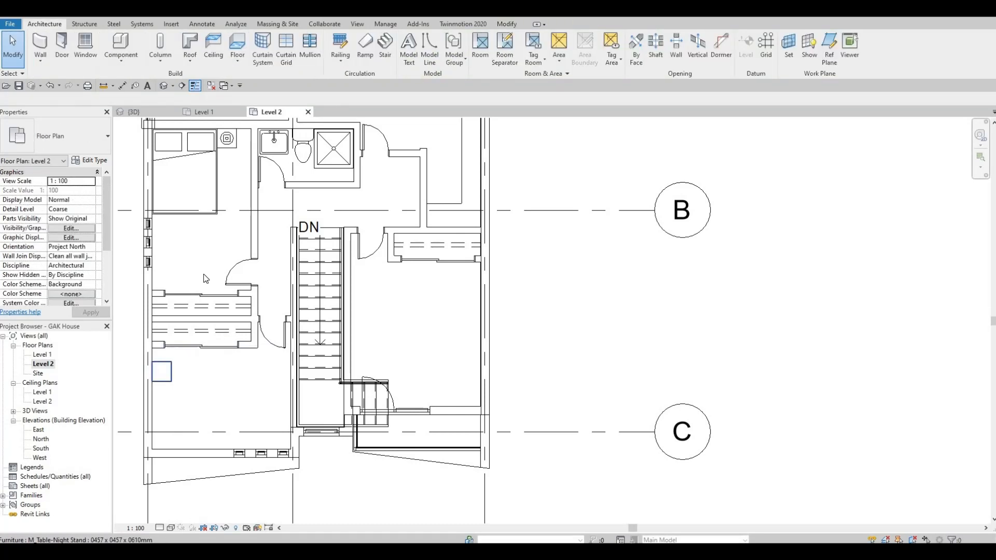
key("Delete")
- Remove the queen bed, lamp and nightstand from the upper-left room
middle_click_drag(215, 159, 233, 288)
left_click(234, 291)
key("Delete")
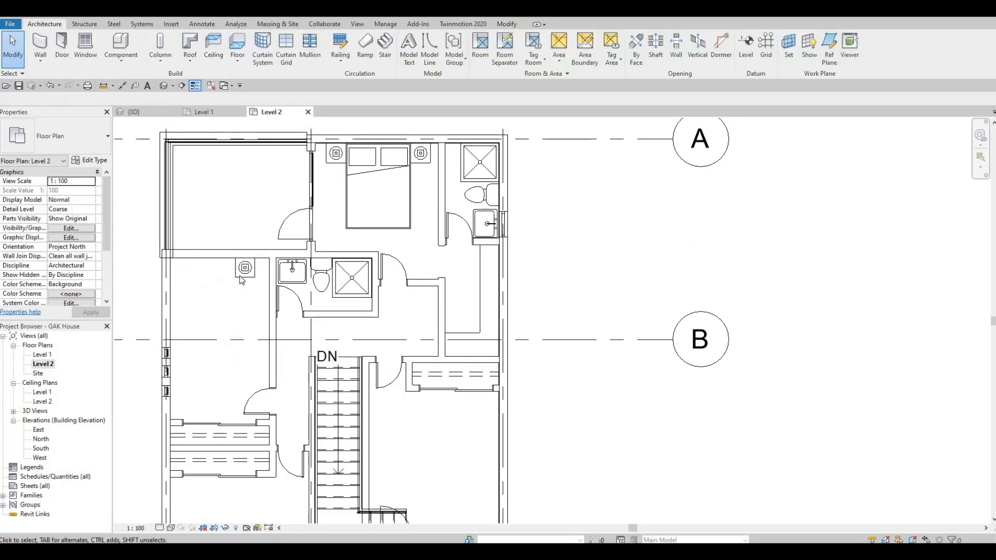
left_click(238, 279)
key("Delete")
left_click(240, 279)
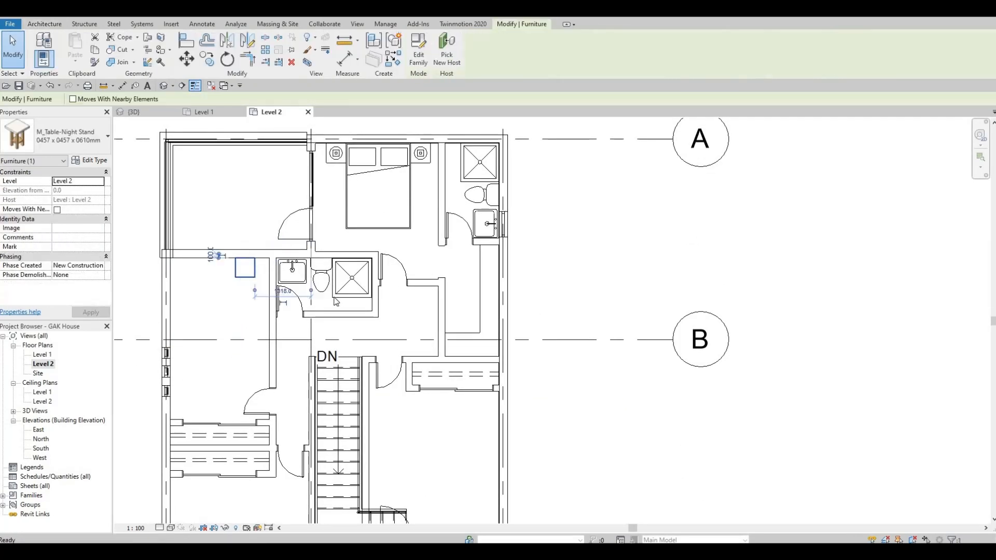
key("Delete")
- Delete the bathroom's shower stall, toilet and sink
left_click(320, 292)
key("Delete")
left_click(318, 283)
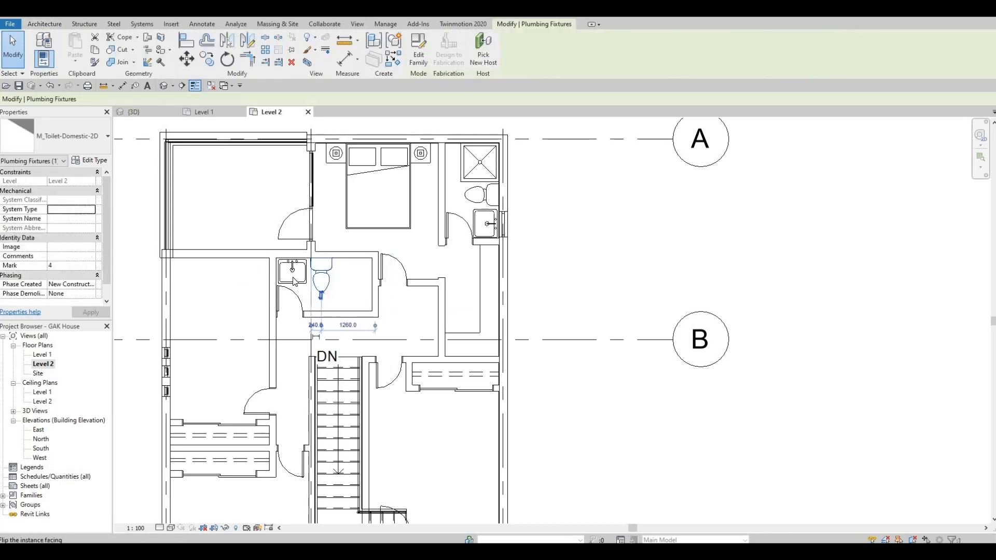
key("Delete")
left_click(299, 273)
key("Delete")
- Delete the top bedroom's bed, both lamps and both nightstands
middle_click_drag(351, 237, 342, 293)
left_click(343, 270)
key("Delete")
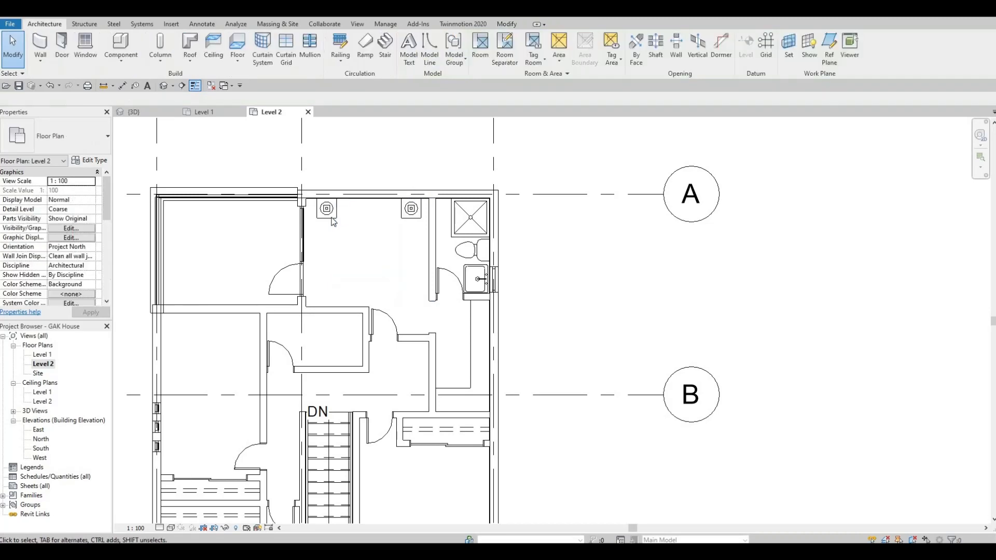
left_click(327, 208)
key("Delete")
left_click(332, 218)
key("Delete")
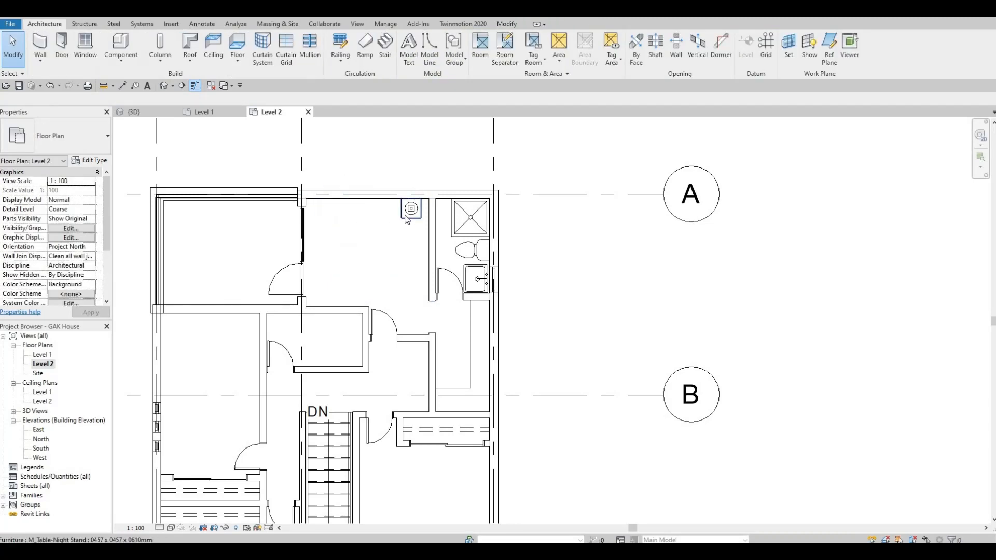
left_click(413, 218)
key("Delete")
left_click(445, 232)
key("Delete")
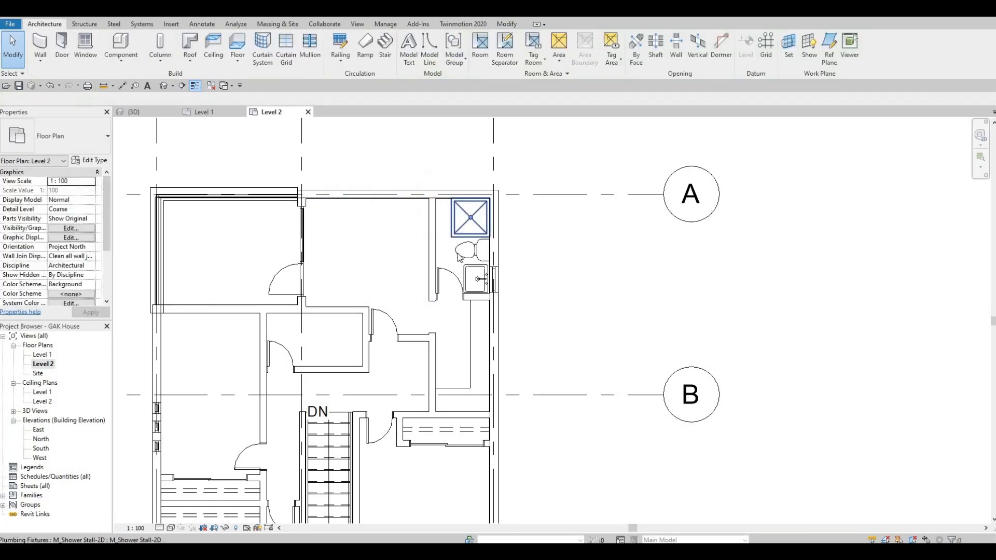
- Delete the ensuite's corner shower stall, toilet and sink
left_click(467, 228)
key("Delete")
left_click(463, 266)
key("Delete")
left_click(461, 265)
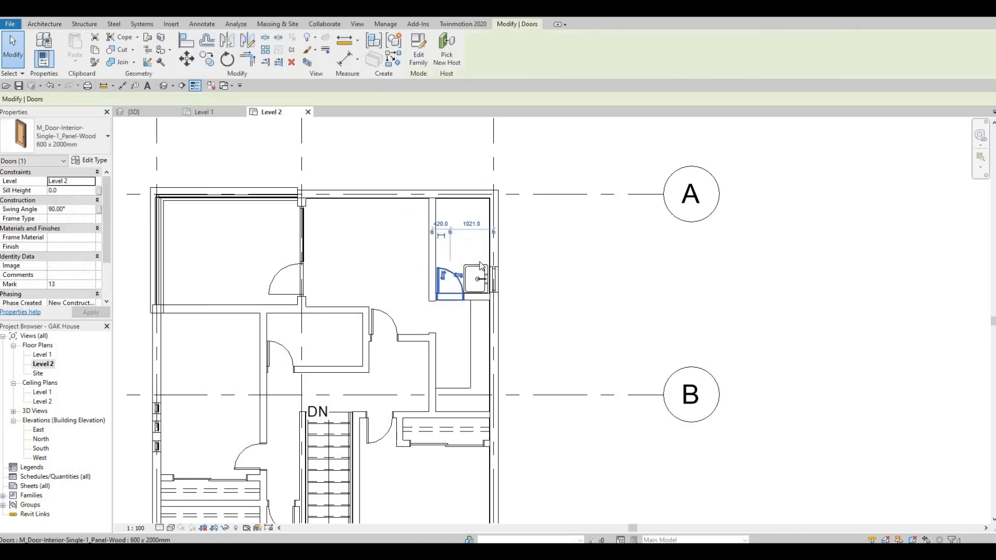
key("Escape")
left_click(476, 268)
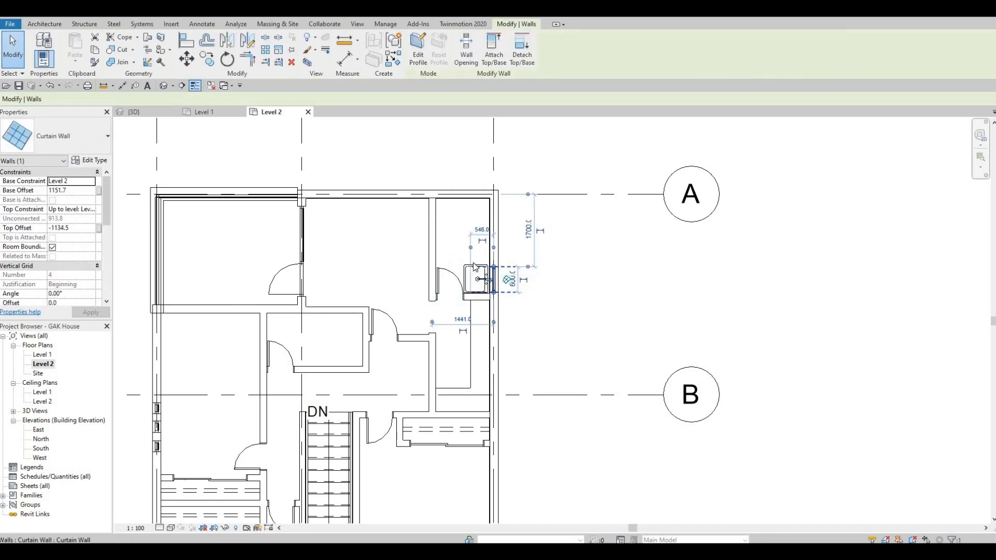
key("Escape")
left_click(473, 264)
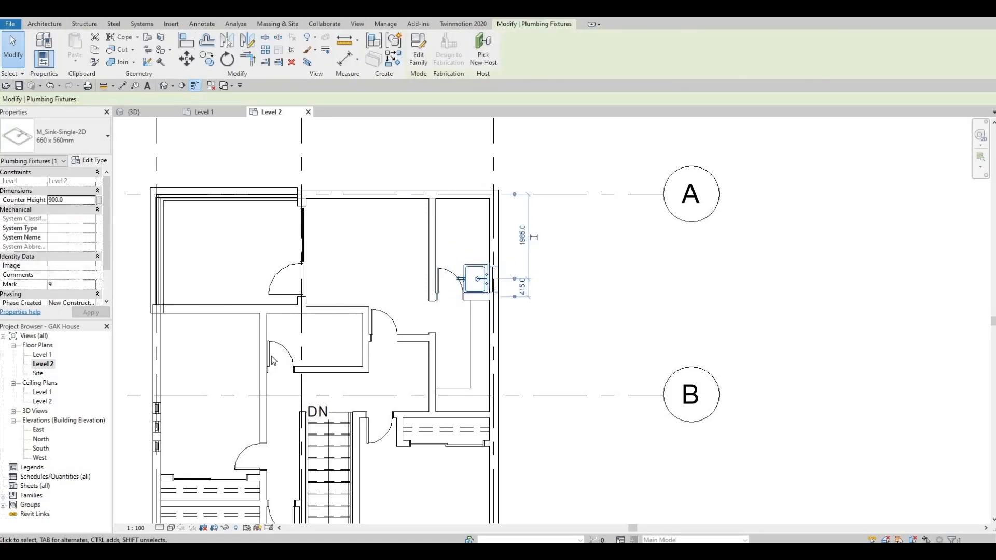
key("Delete")
scroll(333, 181, "down", 4)
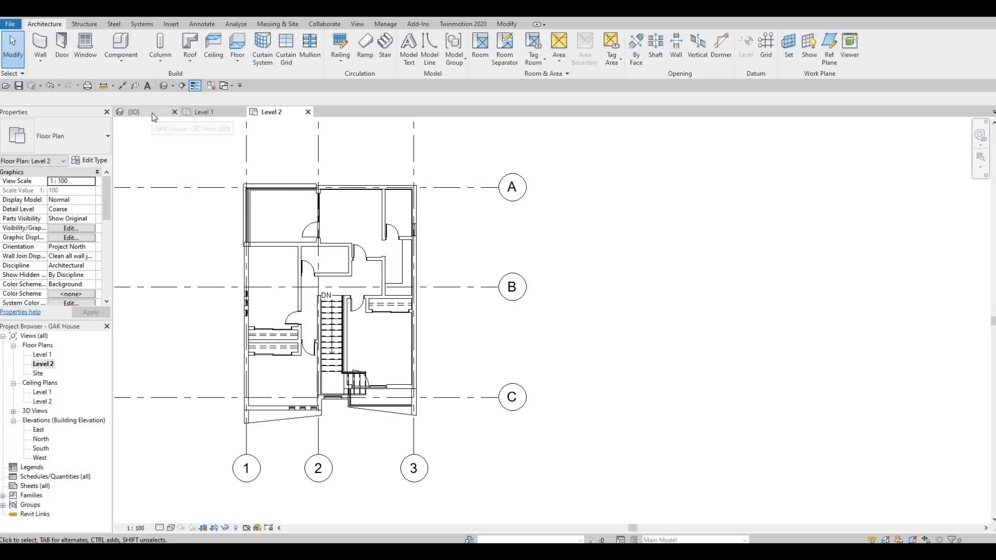
- Switch to the {3D} view and send the house via See in Twinmotion
left_click(134, 113)
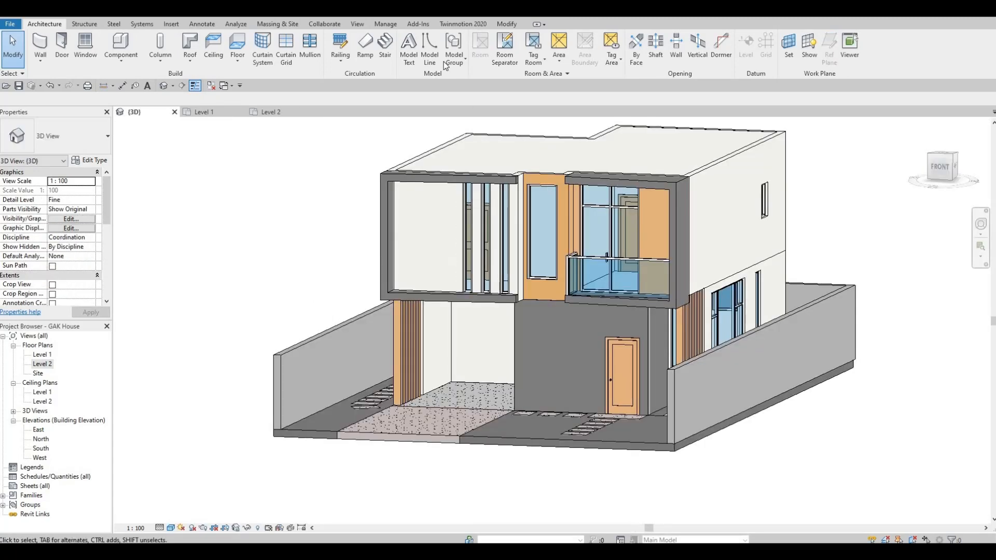
left_click(459, 24)
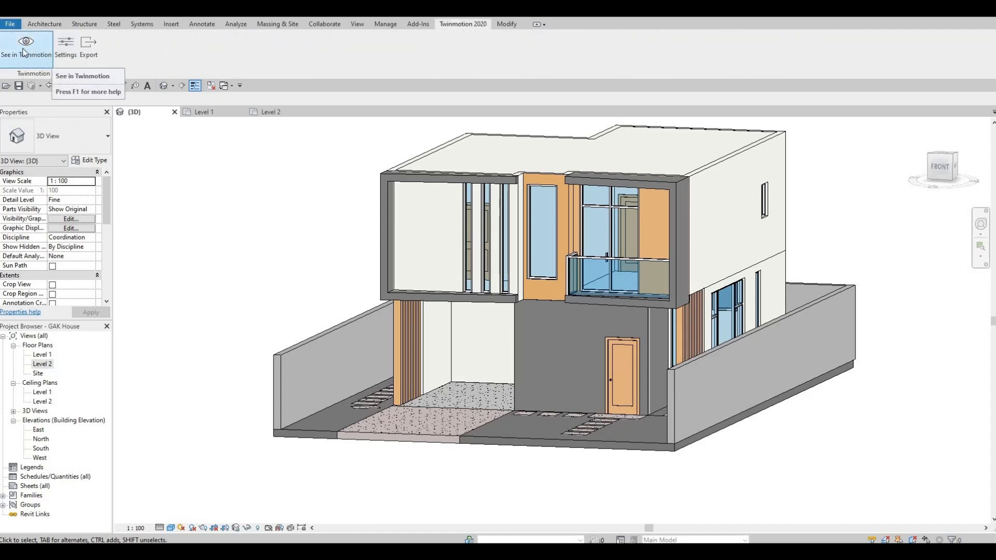
left_click(11, 24)
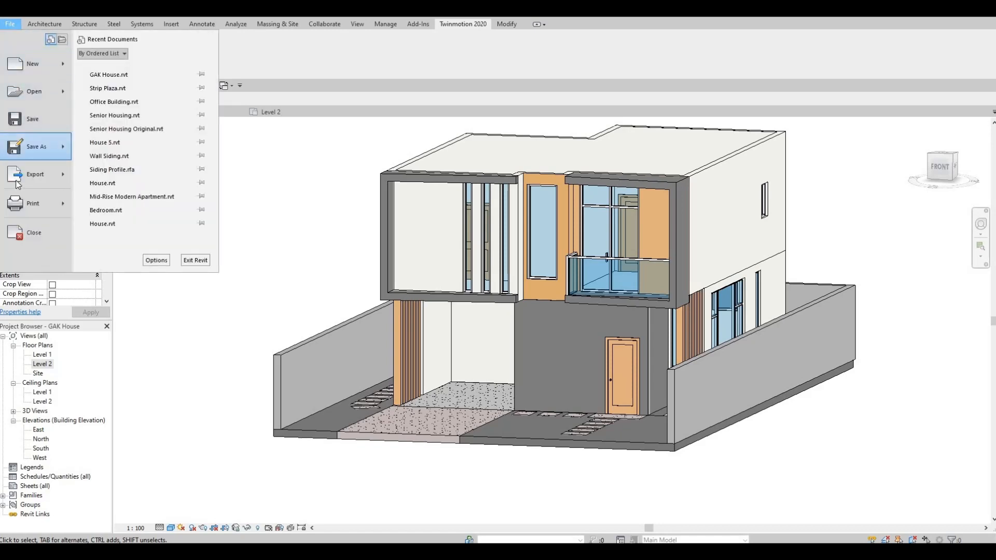
mouse_move(20, 179)
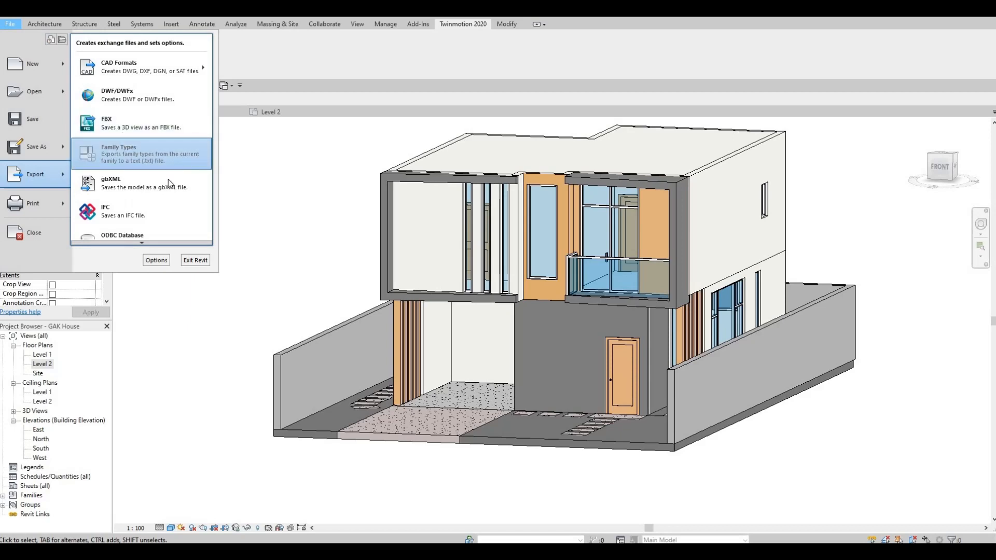
key("Escape")
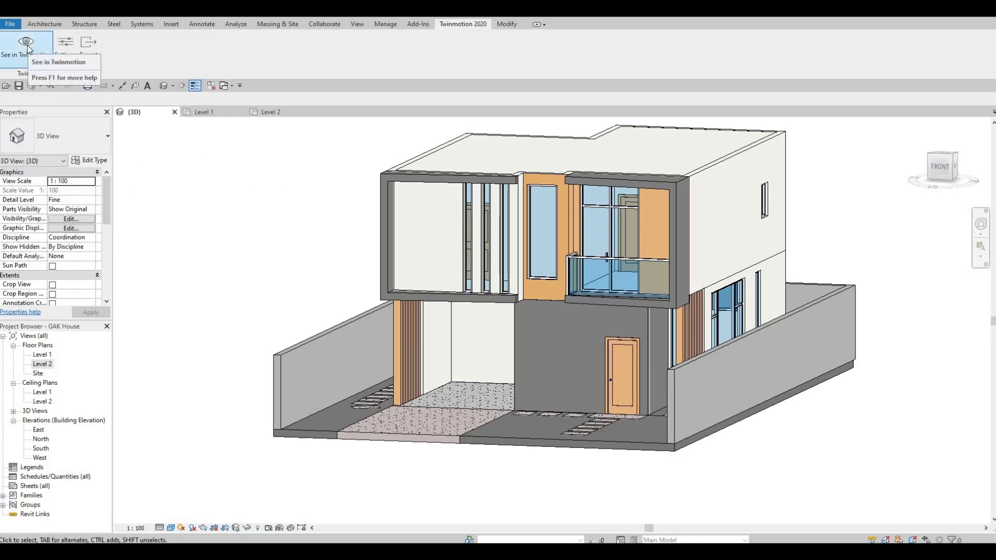
left_click(26, 44)
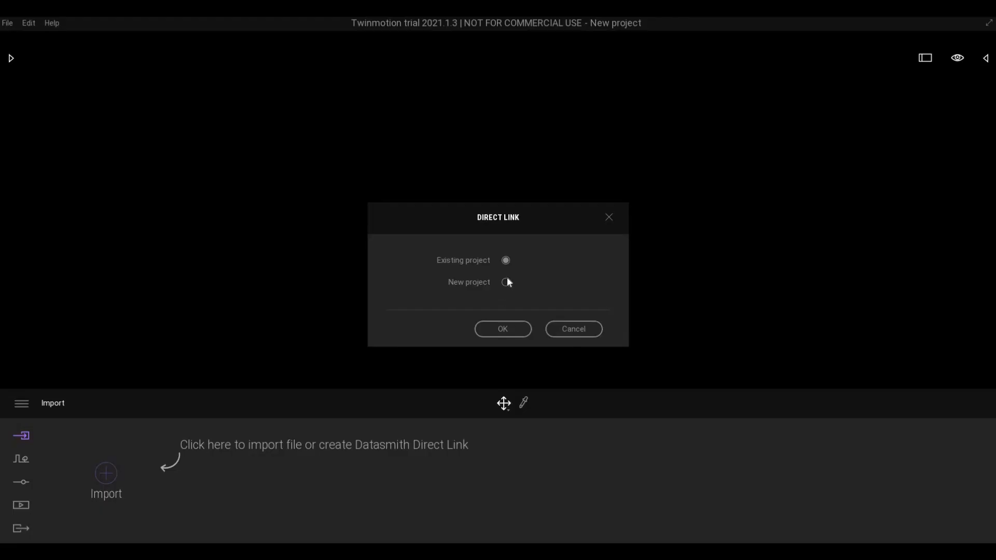
- Confirm the Direct Link dialog so the model loads into a new Twinmotion project
left_click(515, 334)
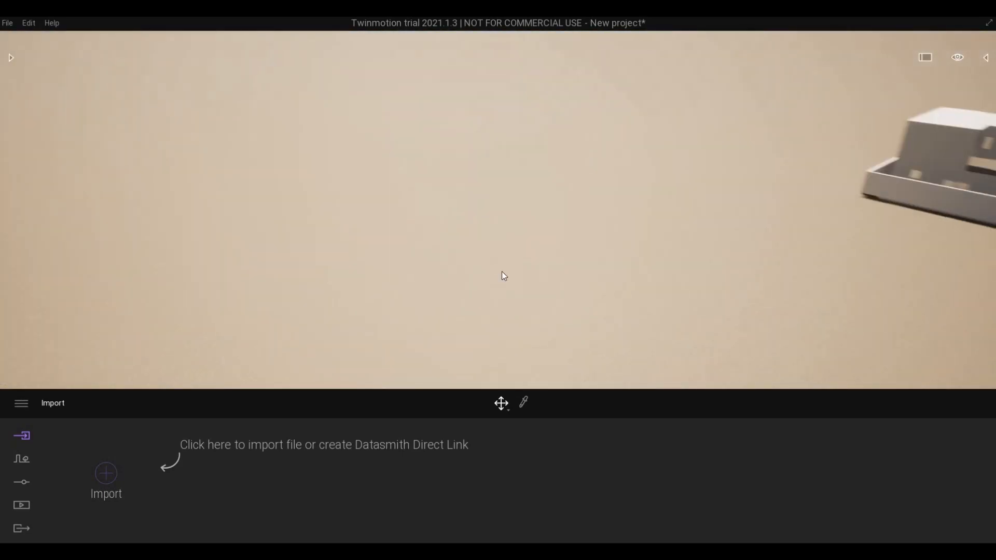
- Fly the camera across the landscape and circle round to the imported house's front
middle_click_drag(502, 272, 810, 169, "shift")
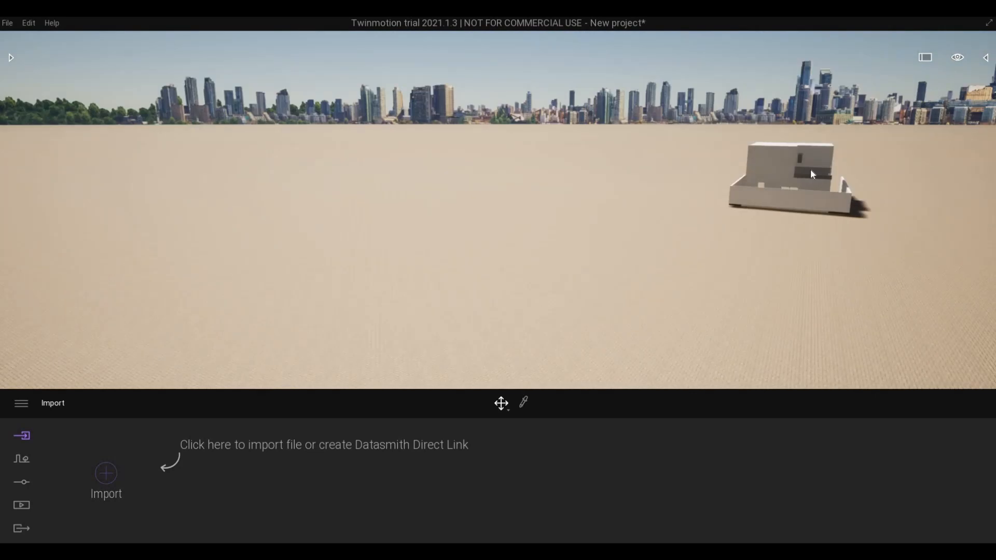
scroll(810, 169, "up", 3)
key("d")
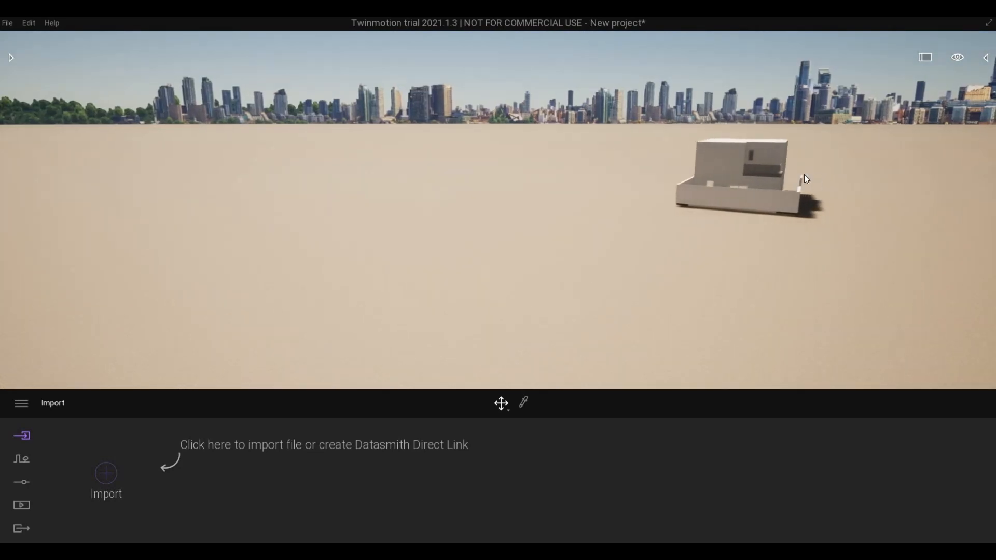
key("w")
key("d")
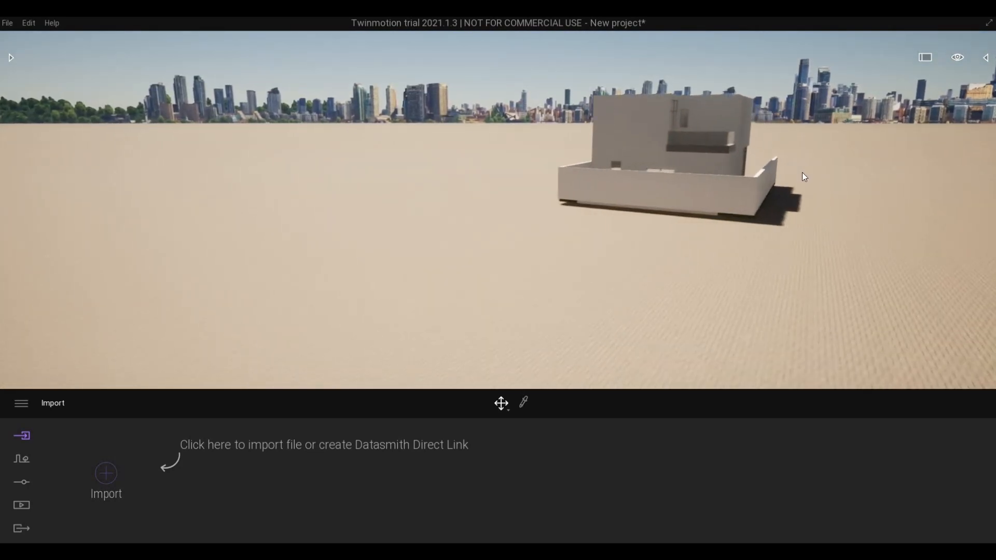
key("w")
key("d")
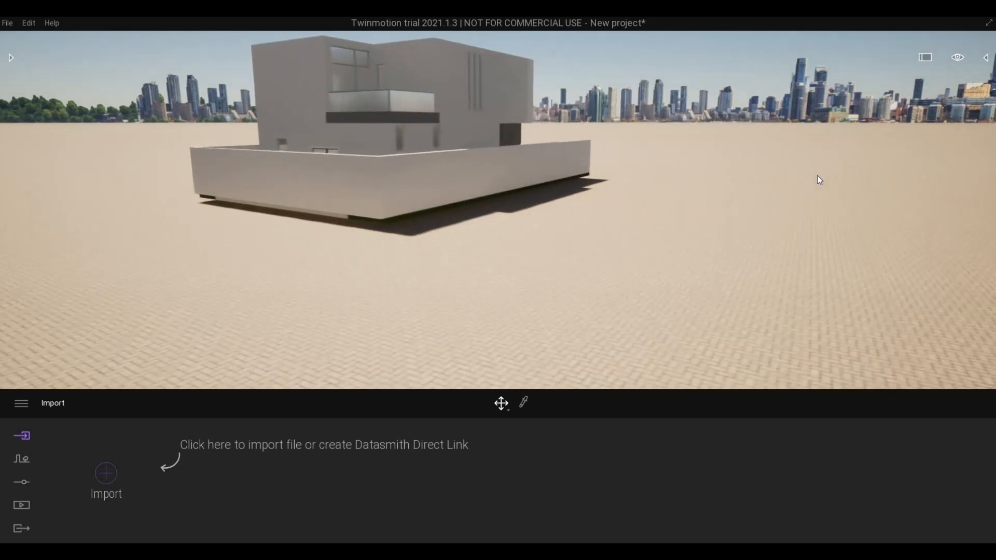
left_click_drag(784, 176, 468, 154)
right_click_drag(466, 150, 657, 150)
key("d")
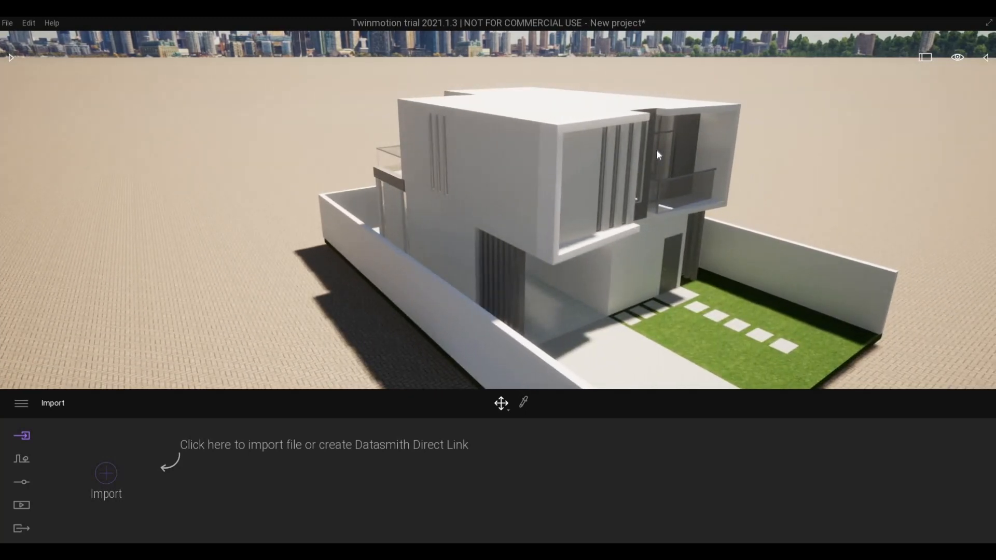
key("d")
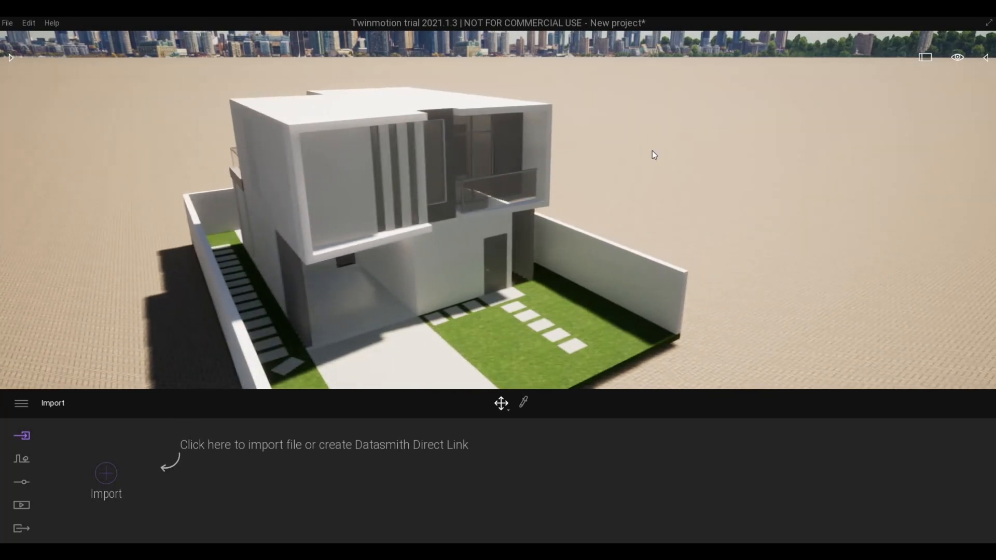
right_click_drag(652, 150, 651, 151)
key("s")
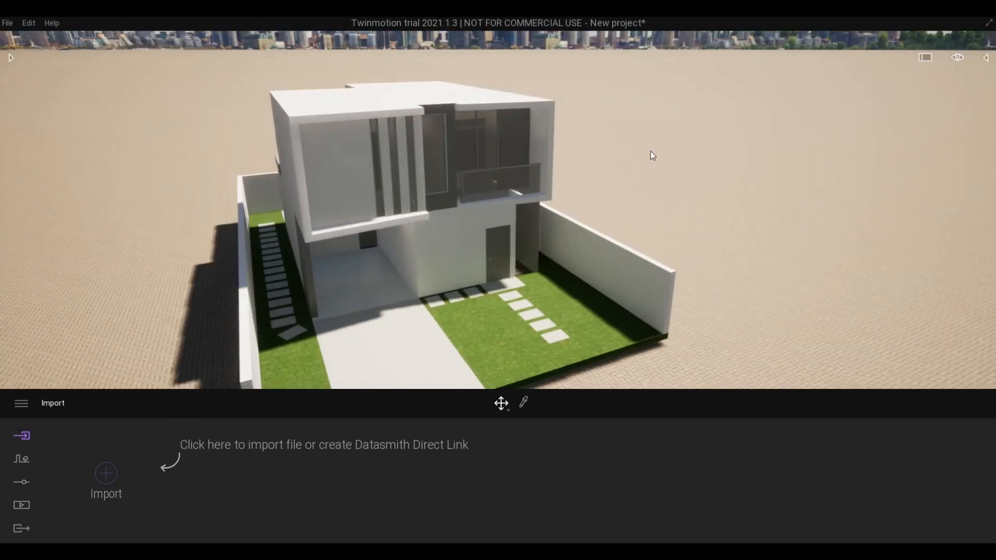
middle_click_drag(651, 151, 621, 149)
key("d")
key("w")
mouse_move(616, 151)
right_mouse_down()
mouse_move(615, 144)
mouse_move(609, 163)
right_mouse_up()
key("w")
key("d")
- Adjust camera height and distance to frame the whole facade, front yard and driveway
key("a")
key("s")
key("d")
key("a")
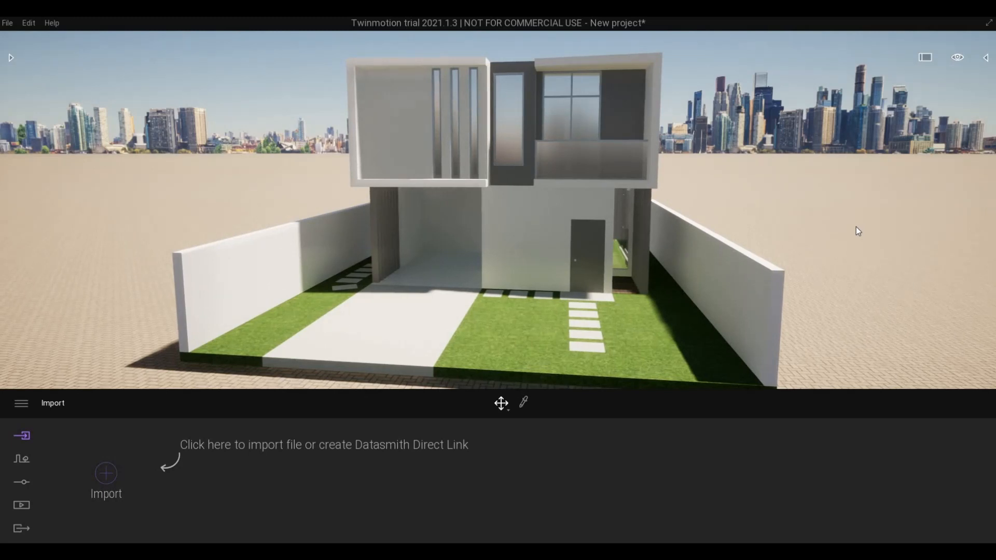
key("w")
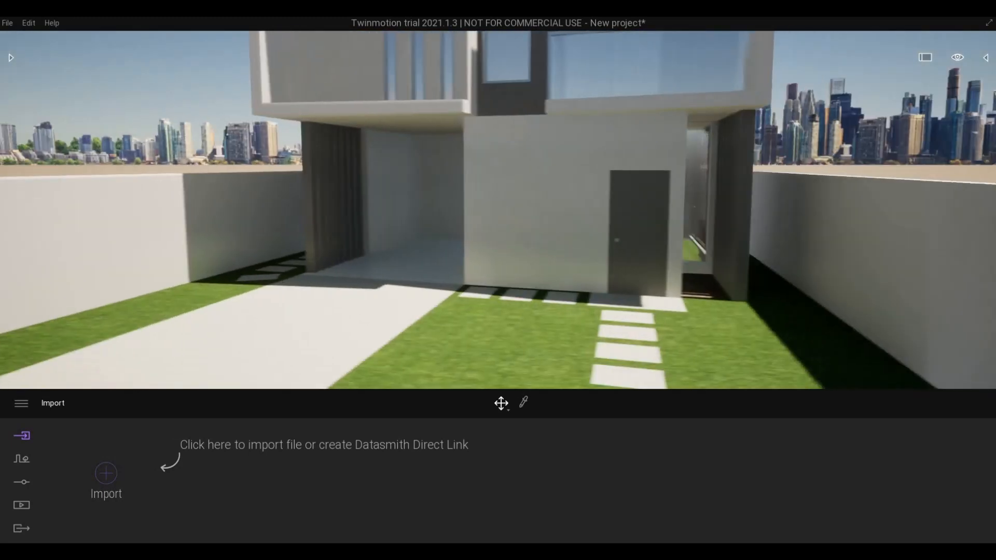
key("d")
key("a")
right_click_drag(721, 230, 682, 230)
key("q")
key("e")
key("s")
key("a")
key("d")
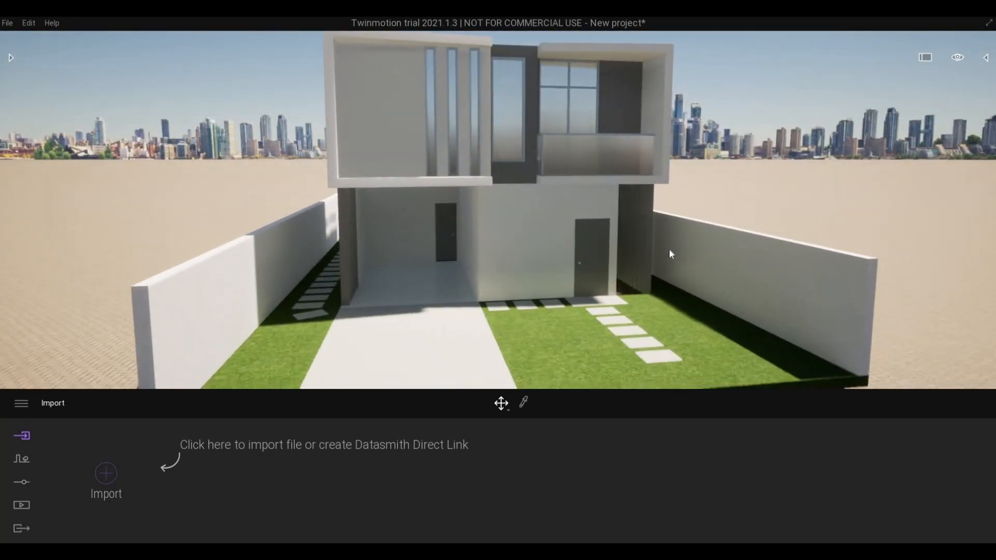
key("q")
key("w")
key("e")
right_click_drag(668, 250, 656, 276)
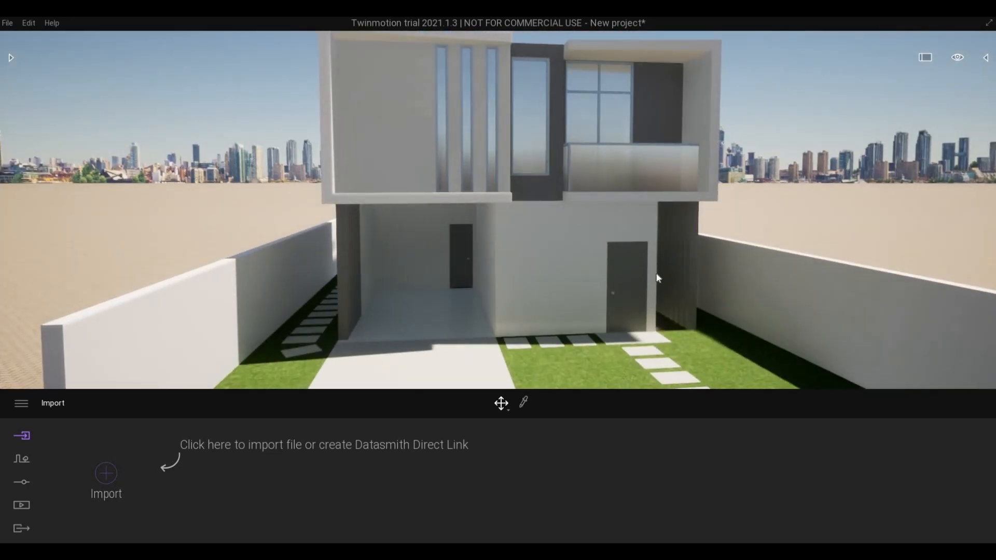
key("s")
key("d")
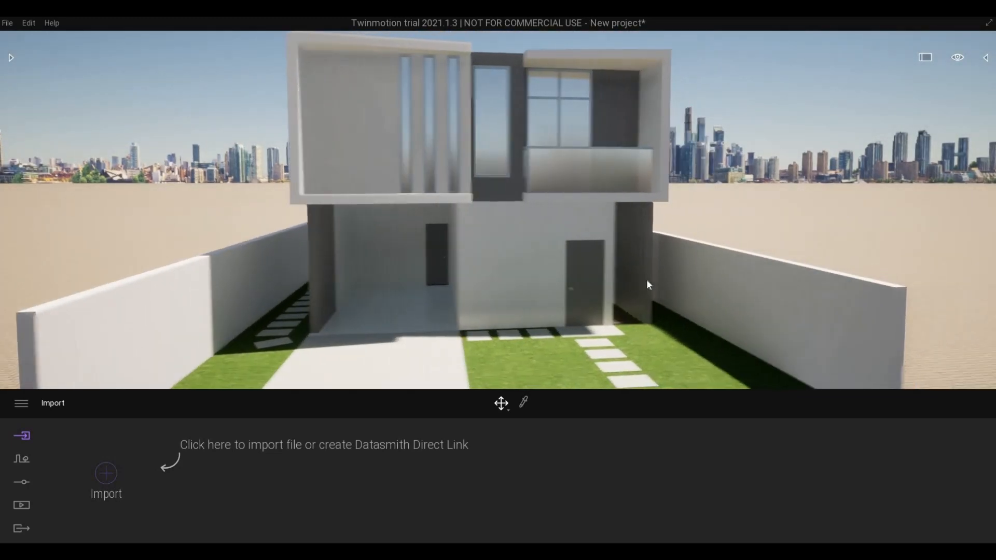
- Open the Location settings and rotate the north offset
left_click(17, 480)
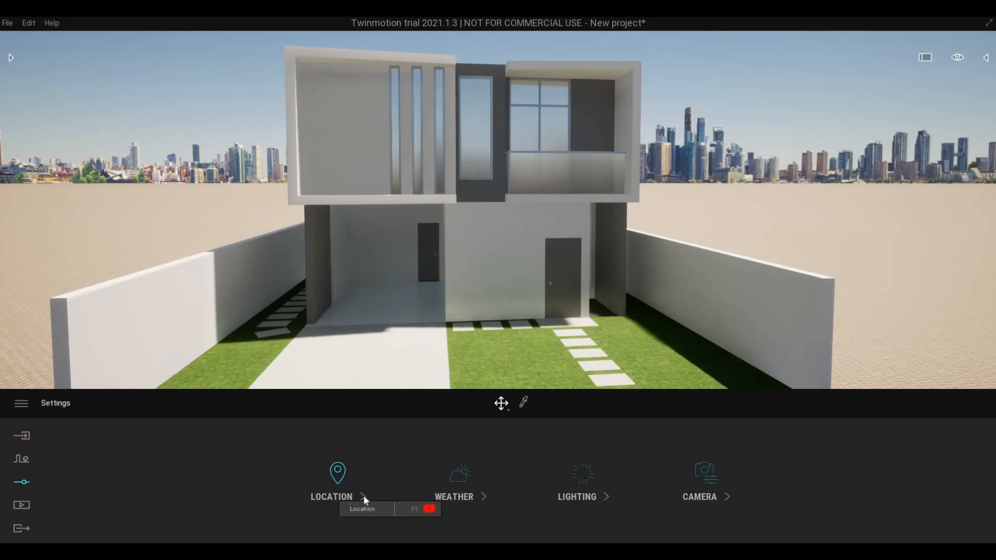
left_click(429, 498)
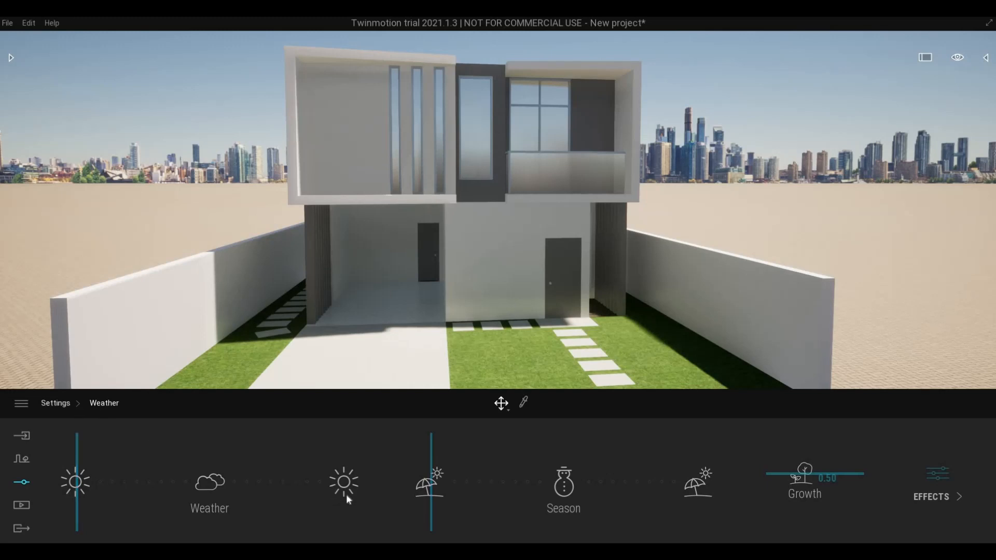
left_click(362, 499)
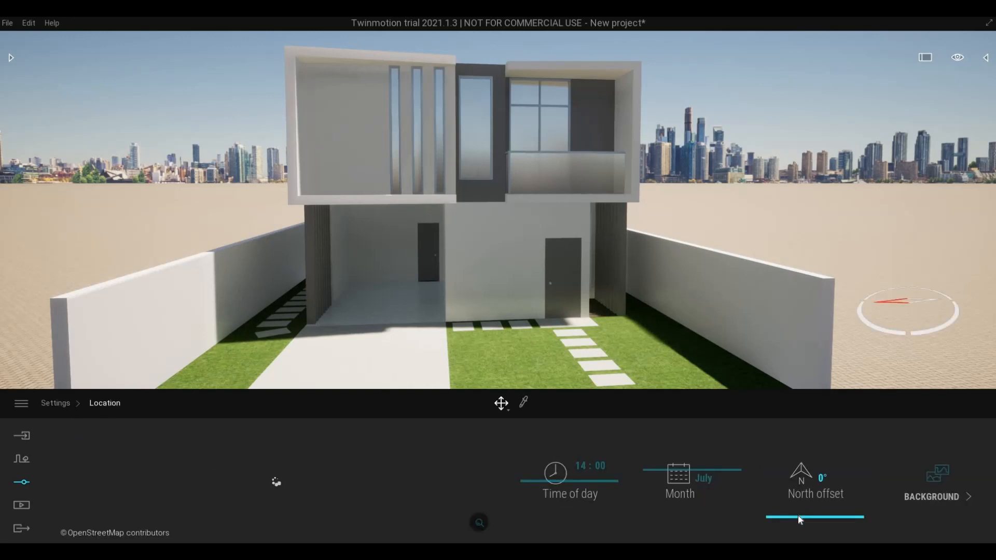
left_click_drag(798, 515, 770, 494)
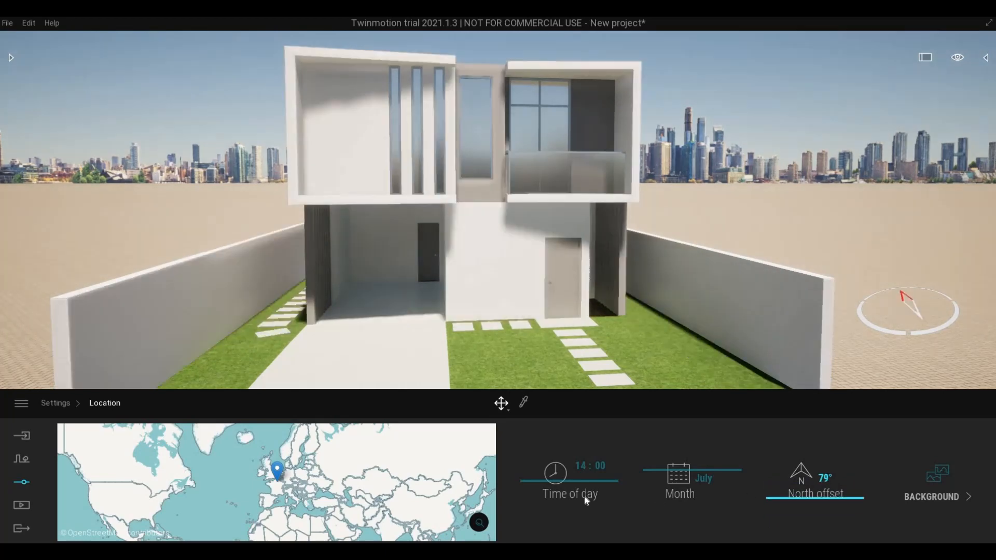
- Change the month from May to June
left_click(659, 482)
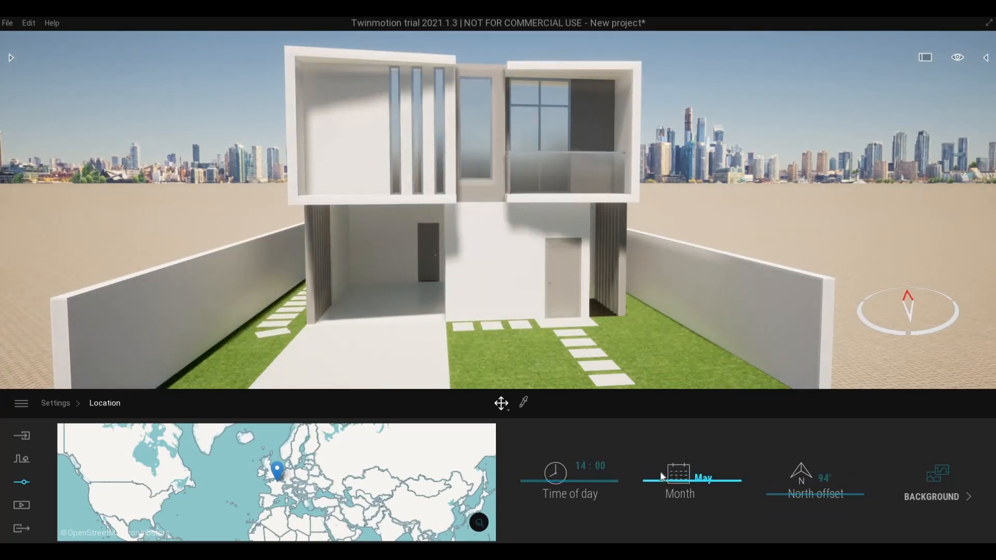
key("s")
key("q")
key("a")
key("e")
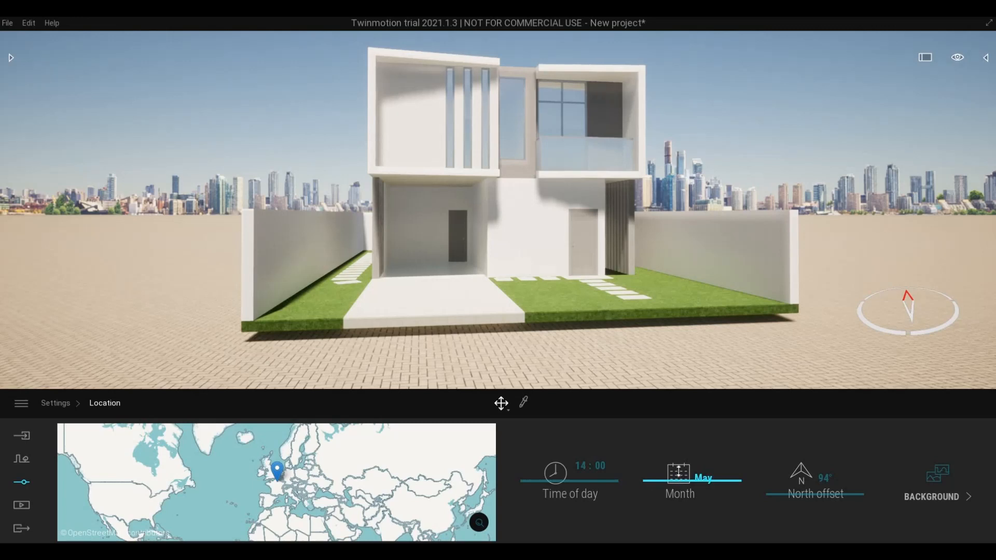
left_click_drag(678, 472, 678, 459)
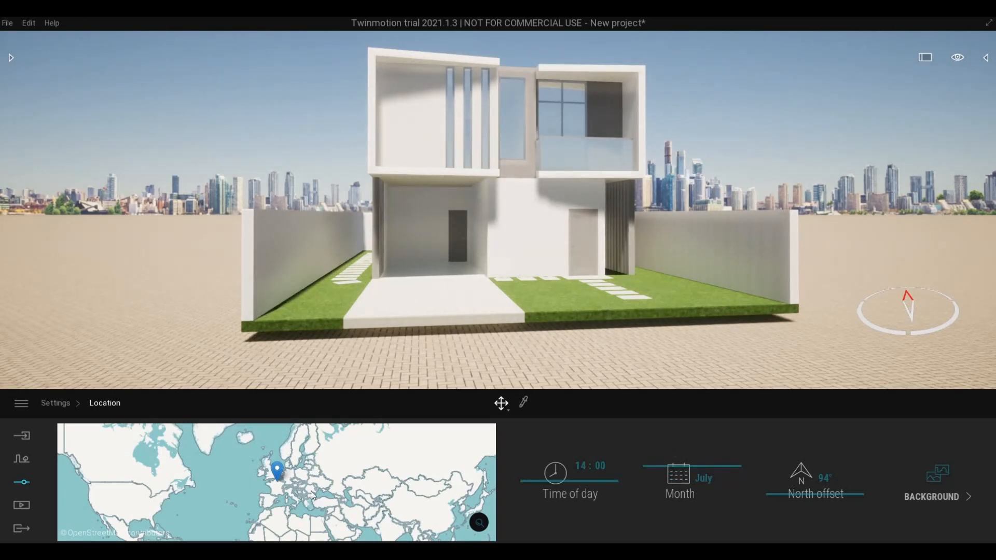
- Pin the site on North America's east coast and set the month to August
left_click(167, 484)
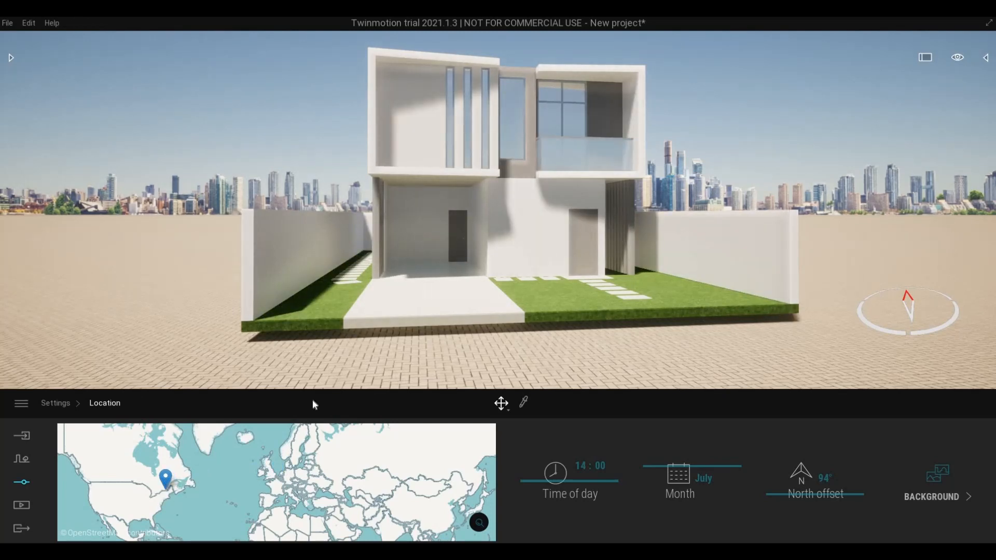
key("w")
key("e")
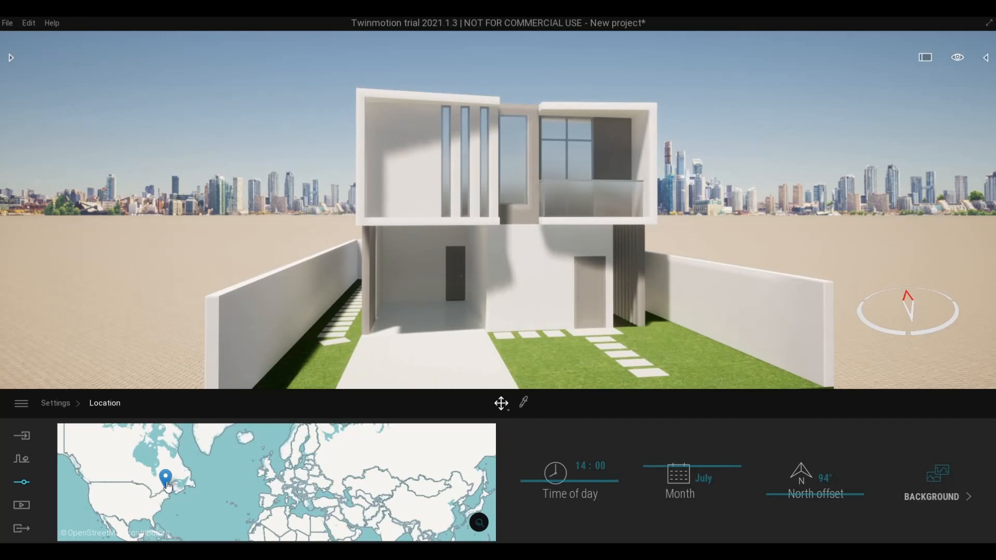
scroll(167, 484, "up", 2)
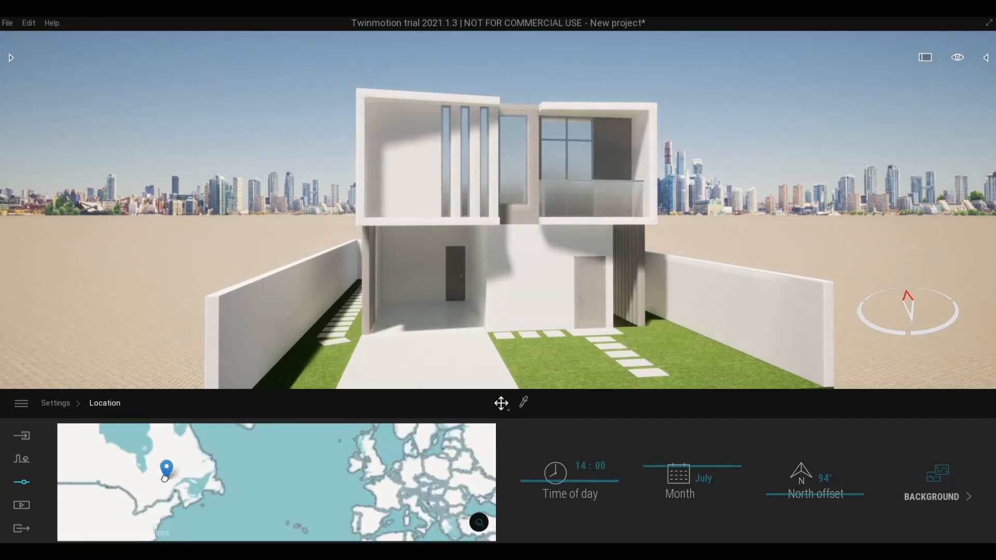
key("s")
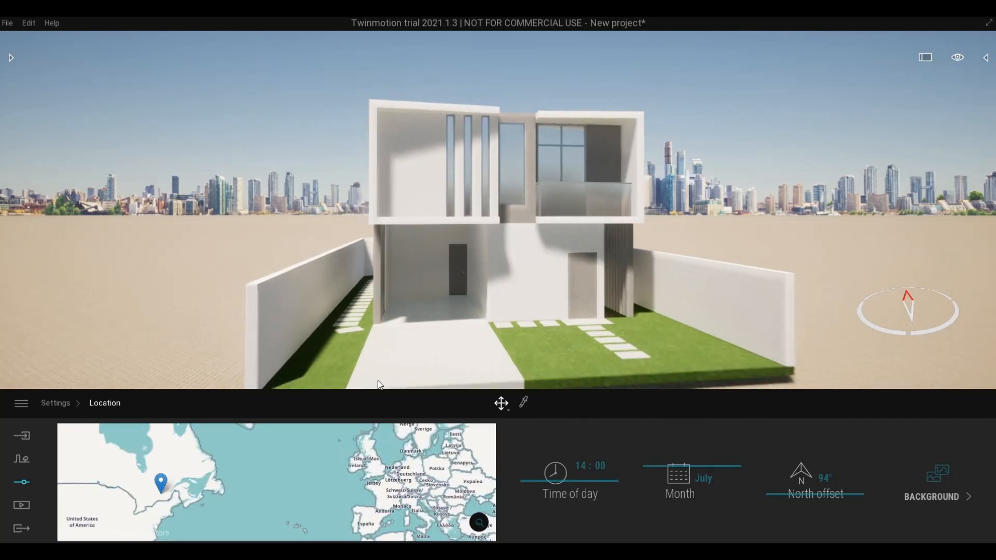
key("e")
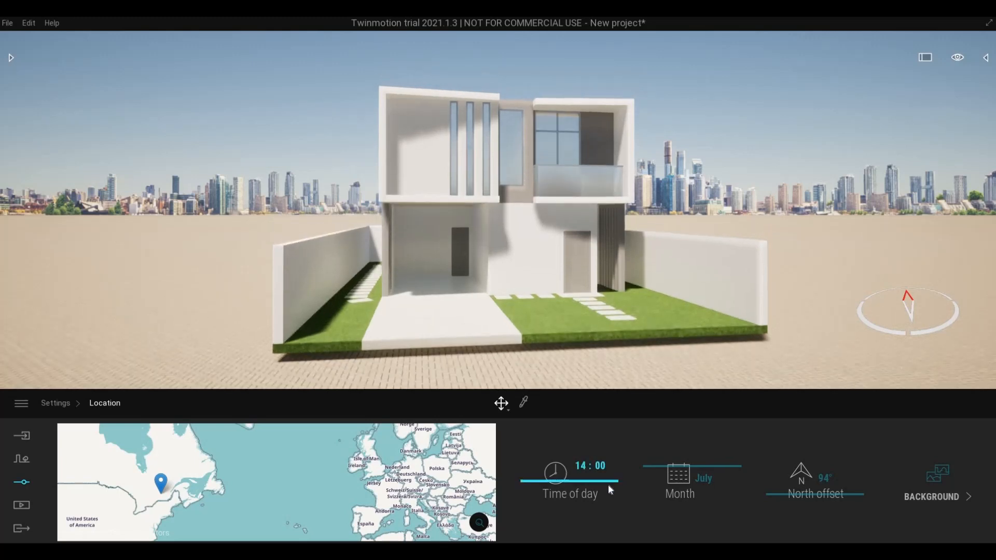
left_click(671, 461)
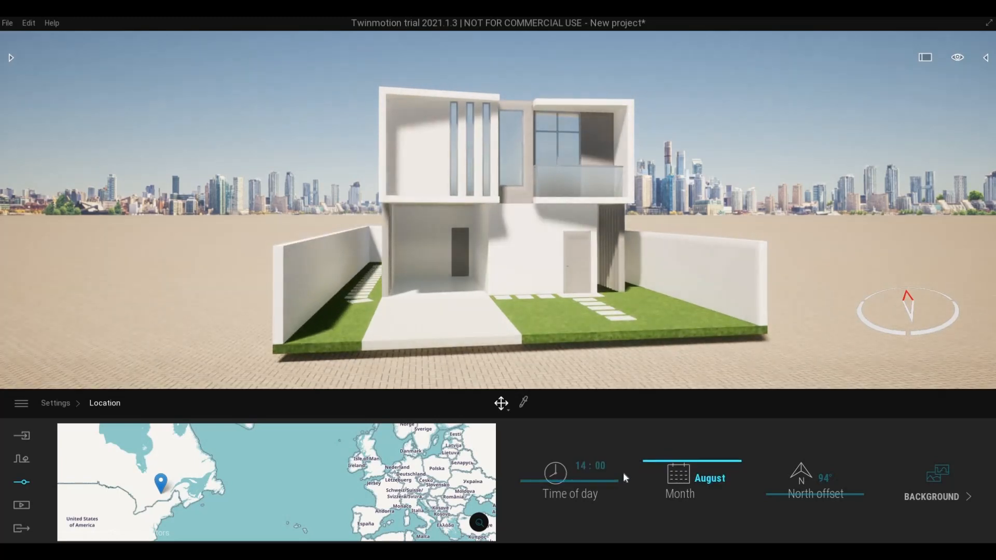
- Set the time of day to 16:49 and rotate the north offset to 277°
mouse_move(796, 493)
left_mouse_down()
mouse_move(789, 499)
mouse_move(791, 485)
left_mouse_up()
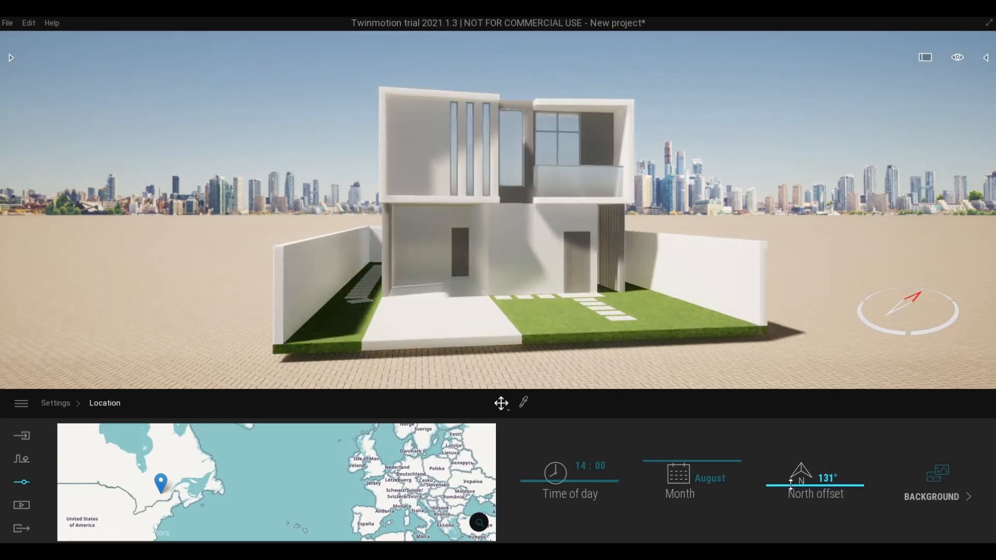
left_click_drag(756, 513, 753, 540)
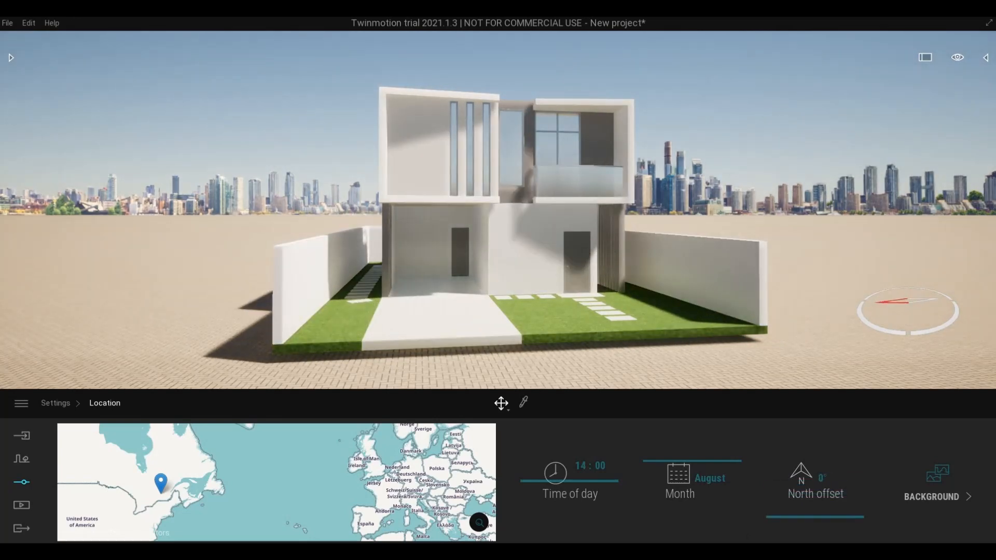
left_click_drag(769, 477, 758, 518)
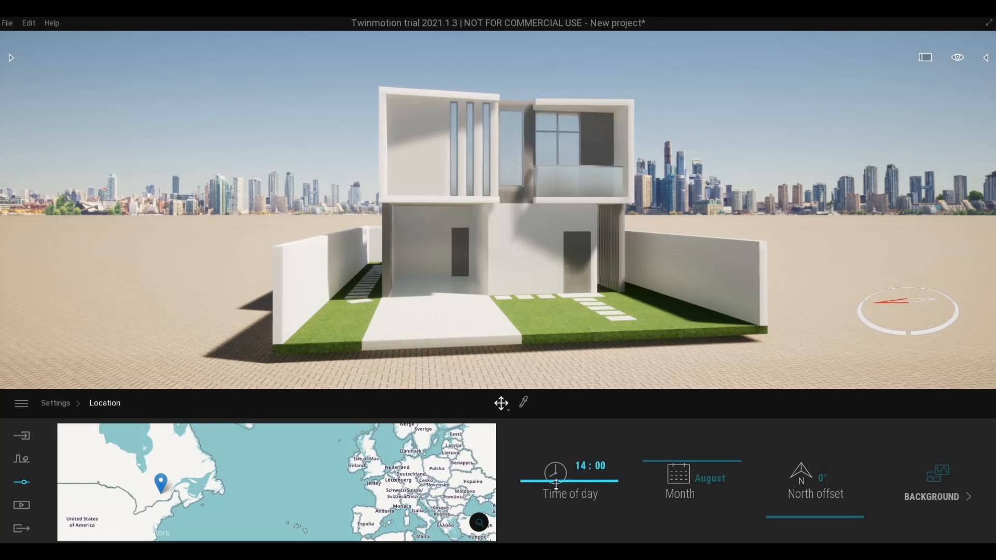
left_click_drag(556, 486, 556, 492)
left_click_drag(555, 494, 556, 490)
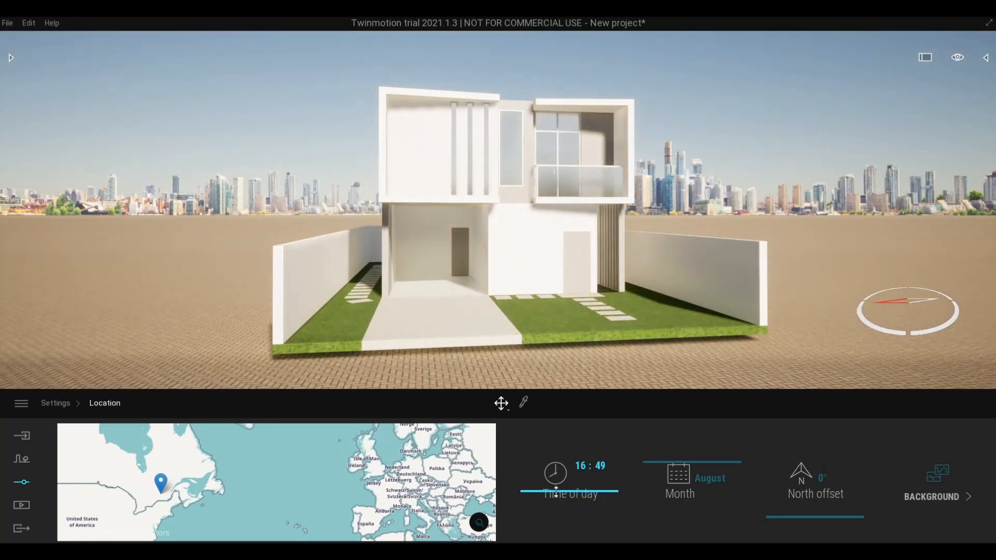
left_click_drag(790, 501, 770, 510)
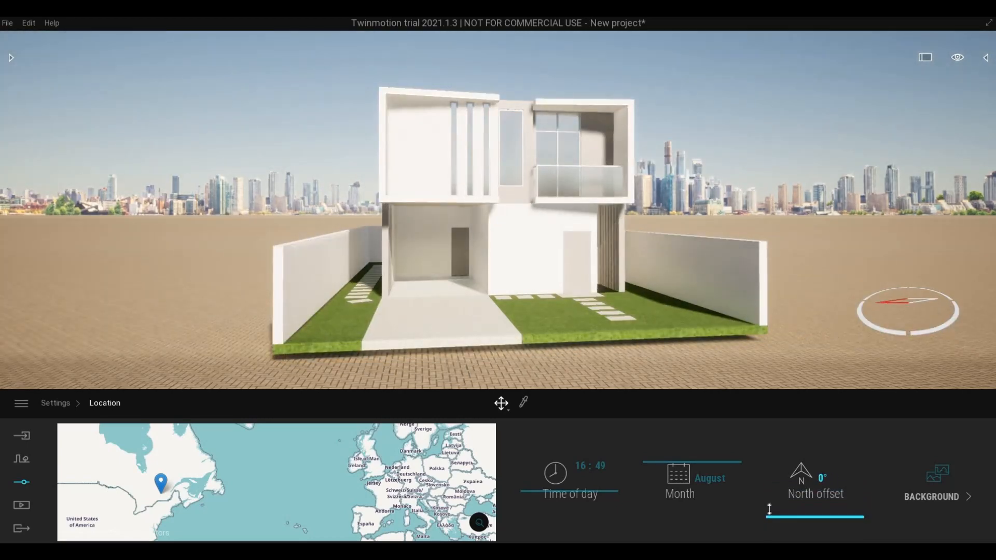
mouse_move(780, 464)
left_mouse_down()
mouse_move(782, 437)
mouse_move(778, 450)
left_mouse_up()
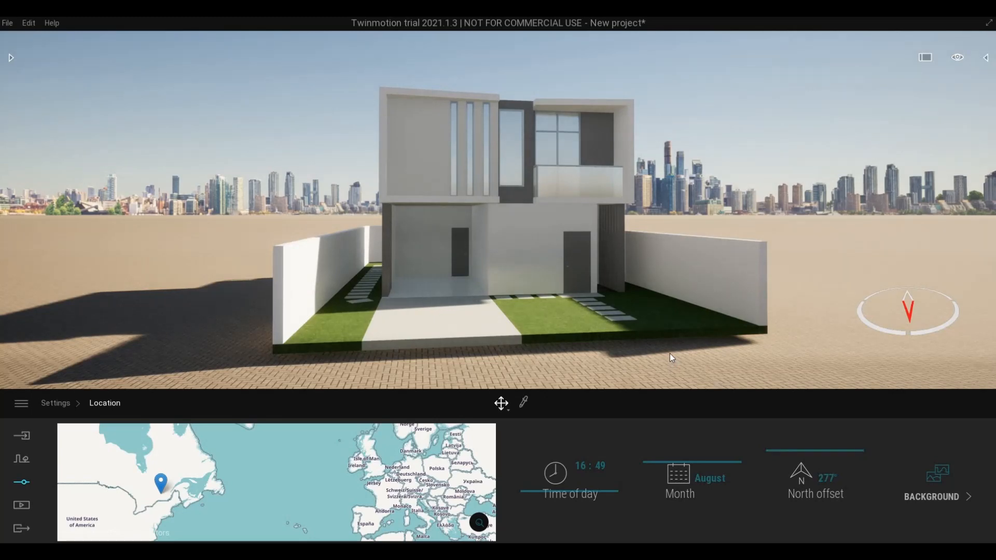
- Bring the view down and in close to the house
middle_click_drag(670, 353, 670, 379)
right_click_drag(664, 350, 623, 337)
scroll(665, 352, "up", 5)
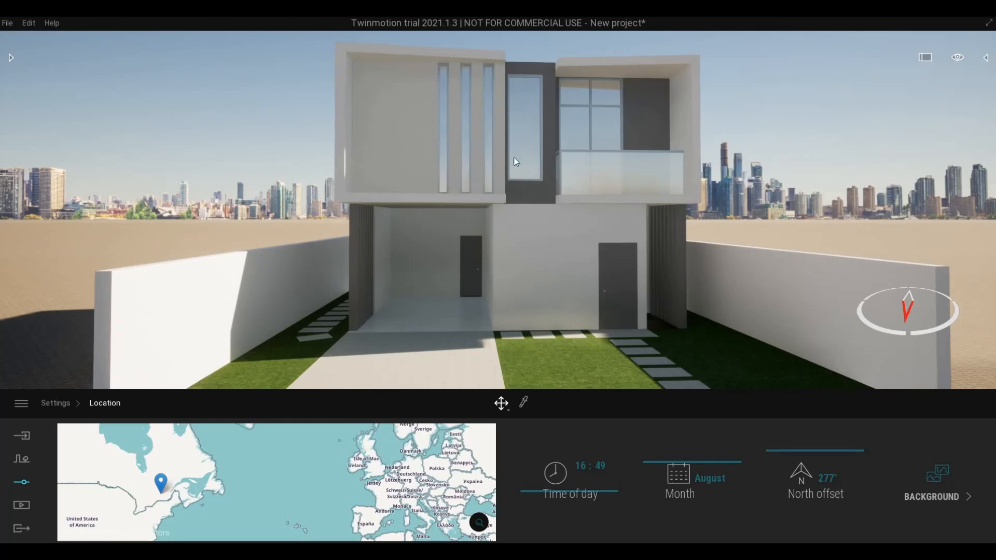
scroll(606, 261, "up", 1)
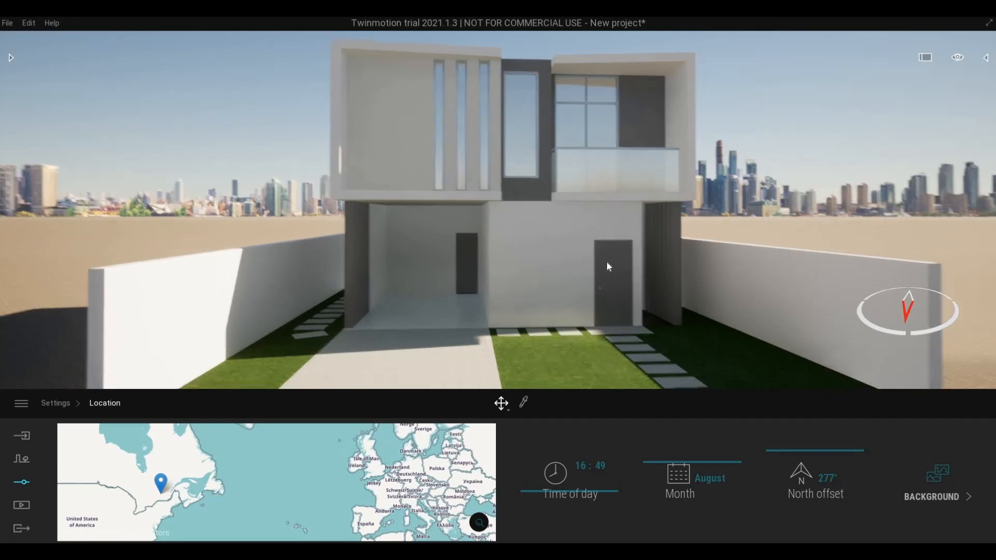
right_click_drag(606, 260, 648, 275)
middle_click_drag(606, 260, 602, 290)
scroll(602, 264, "up", 3)
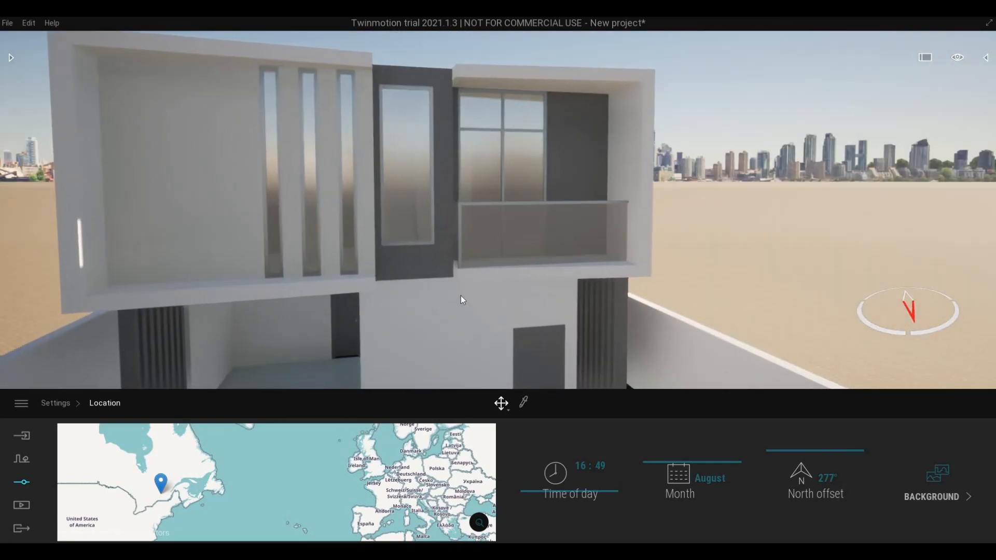
scroll(463, 288, "up", 5)
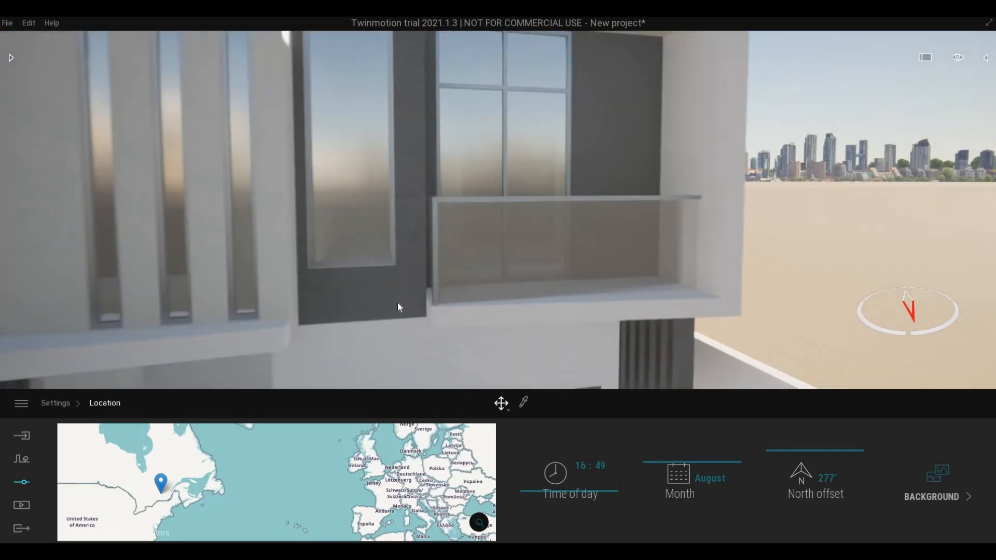
scroll(397, 305, "down", 8)
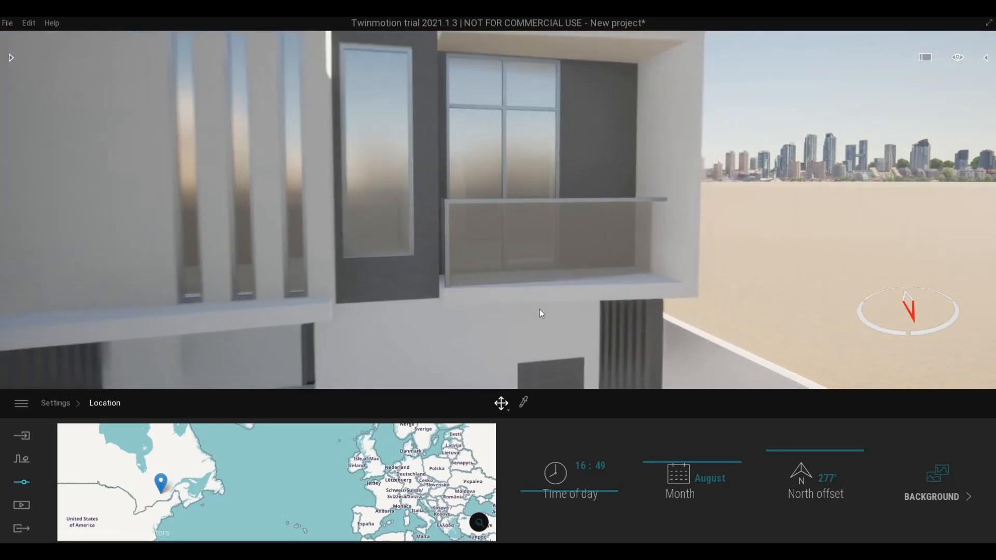
key("q")
key("w")
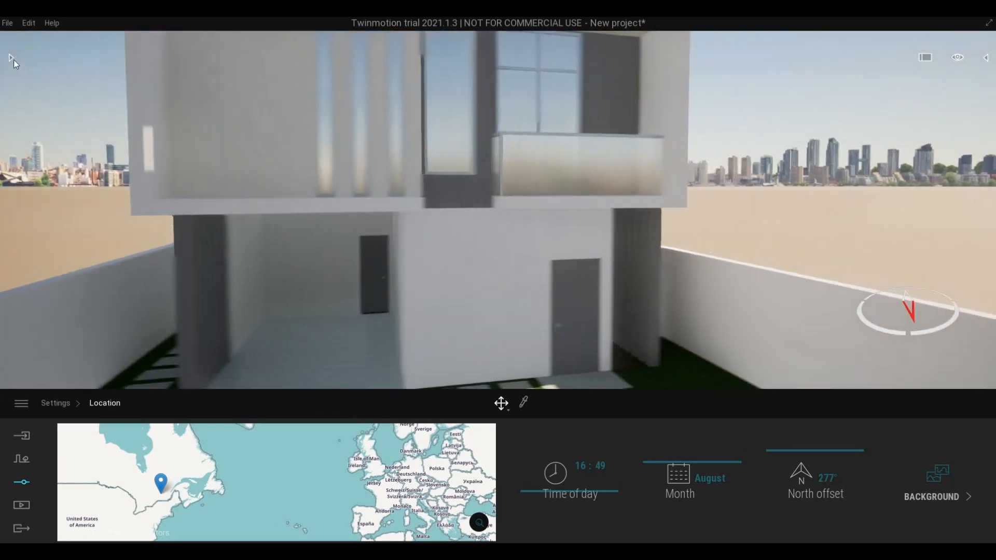
key("d")
- Browse the Library to the Materials > Wood list
left_click(11, 58)
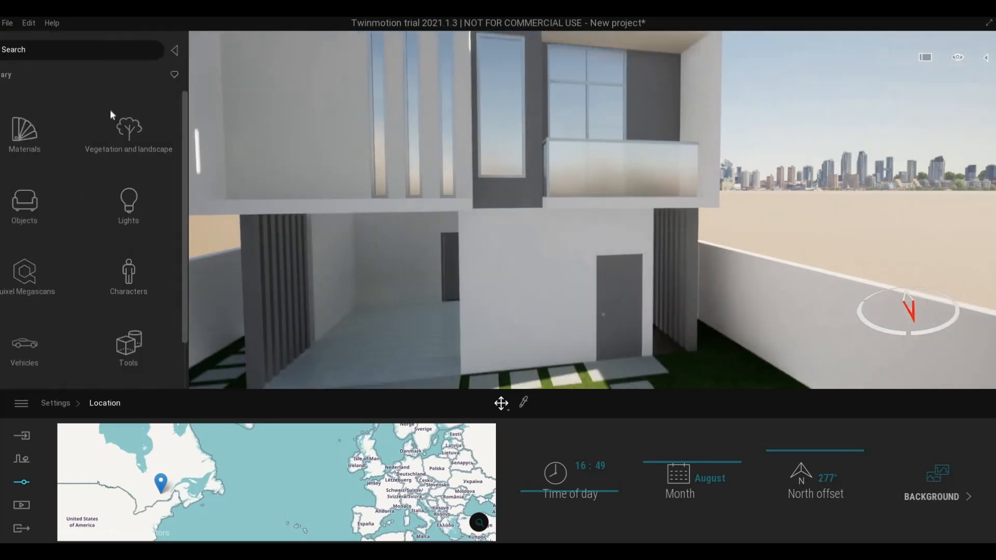
left_click(53, 144)
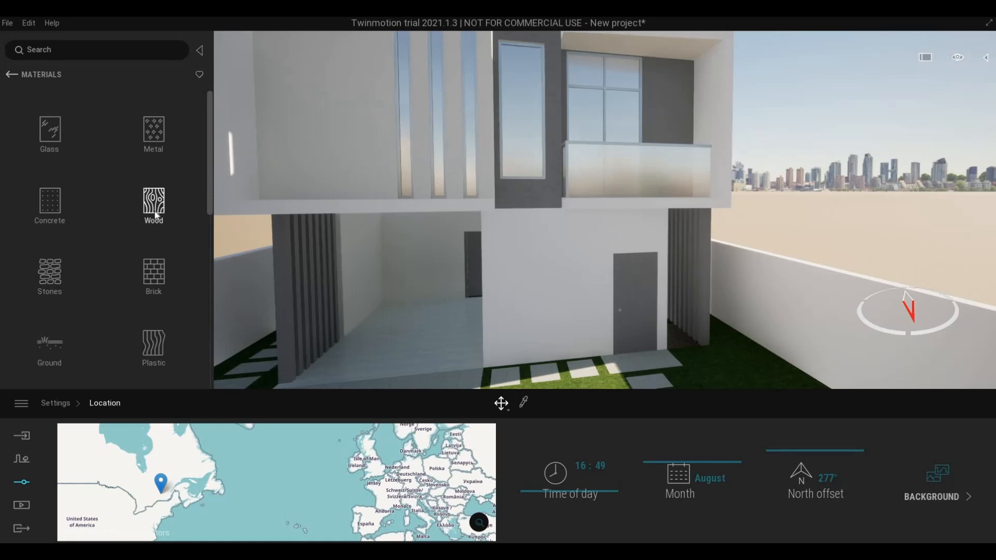
left_click(154, 208)
scroll(72, 276, "down", 5)
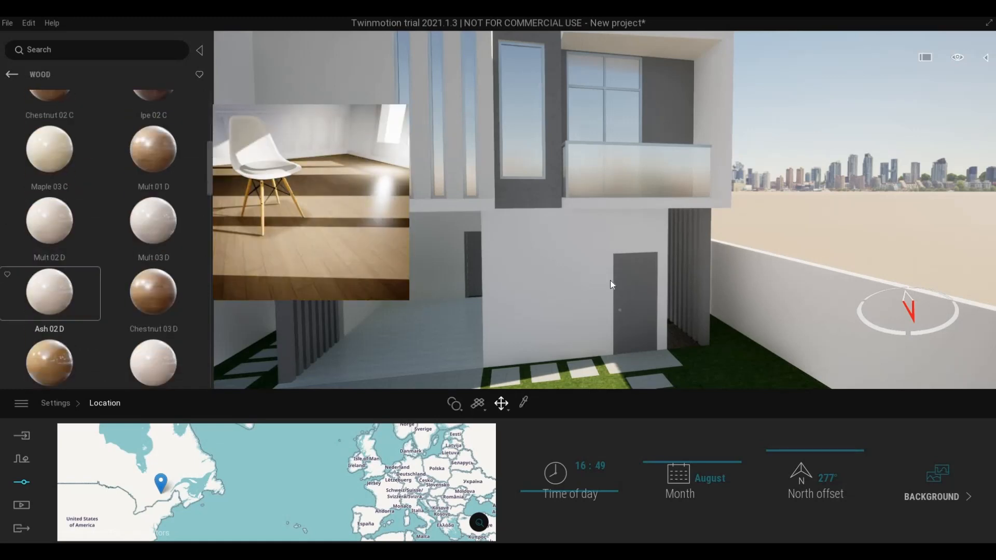
- Drop Maple 03 C wood onto the grey slats beside the side door
key("d")
key("w")
key("q")
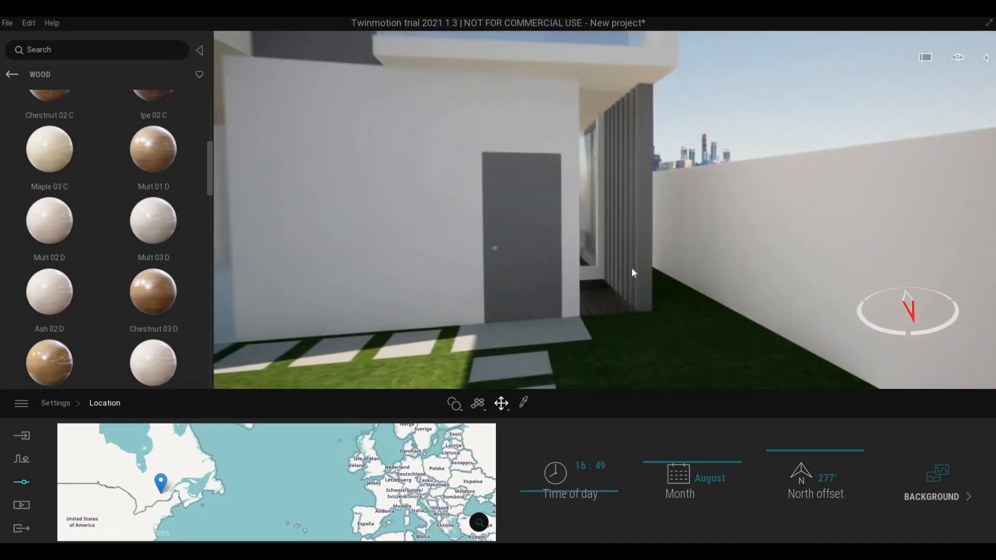
key("e")
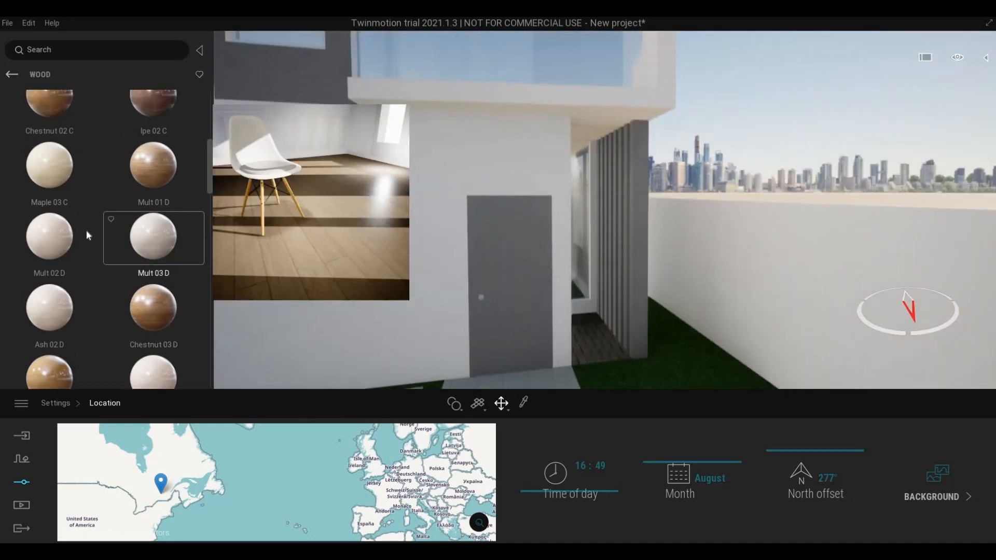
scroll(67, 166, "down", 1)
left_click_drag(640, 267, 641, 267)
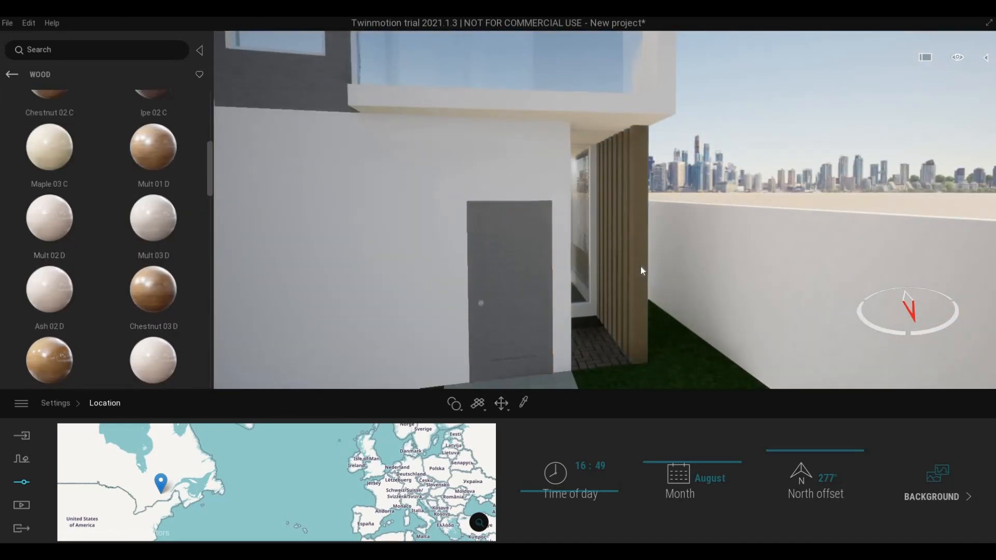
right_click_drag(641, 267, 665, 288)
key("s")
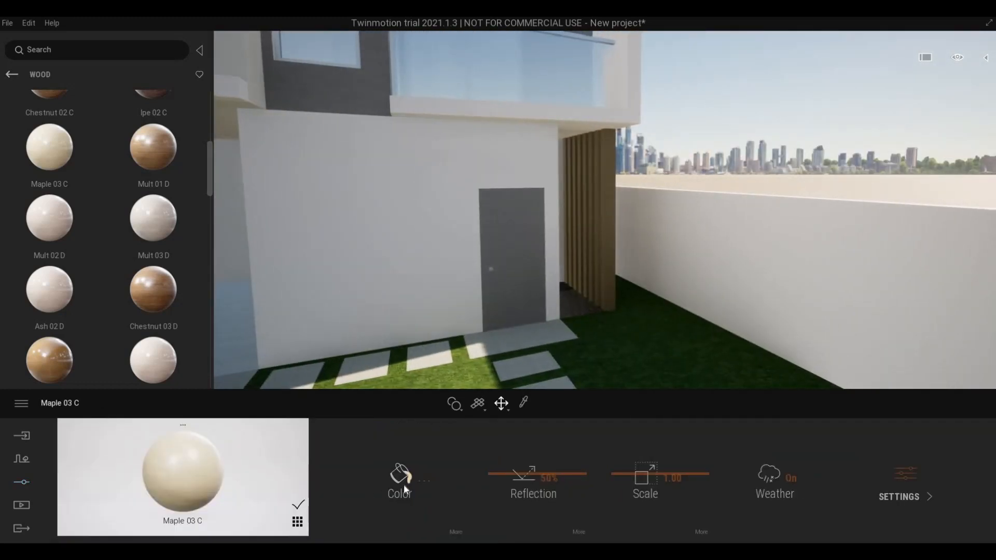
- Darken the maple colour to C7B187 and raise its texture scale to 4.21
left_click(401, 472)
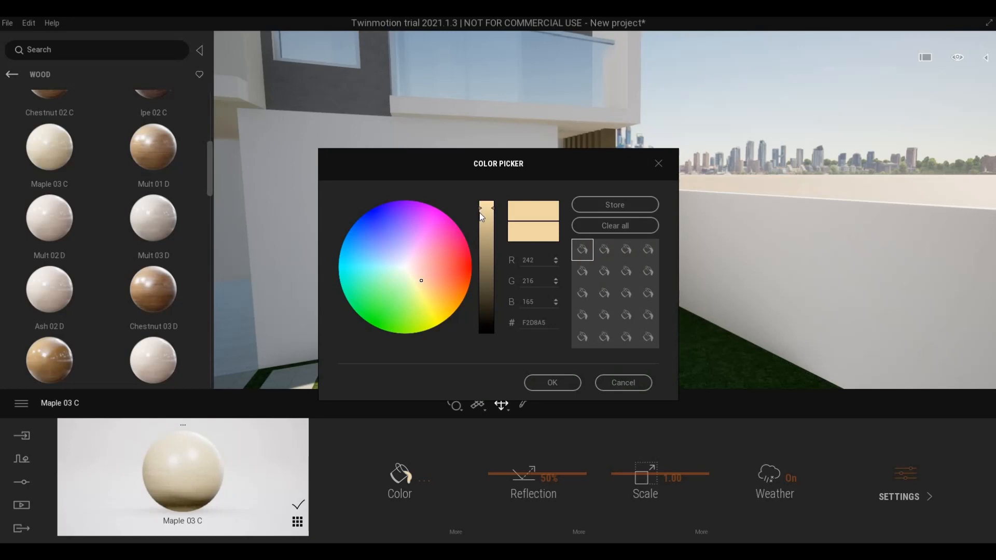
left_click(483, 237)
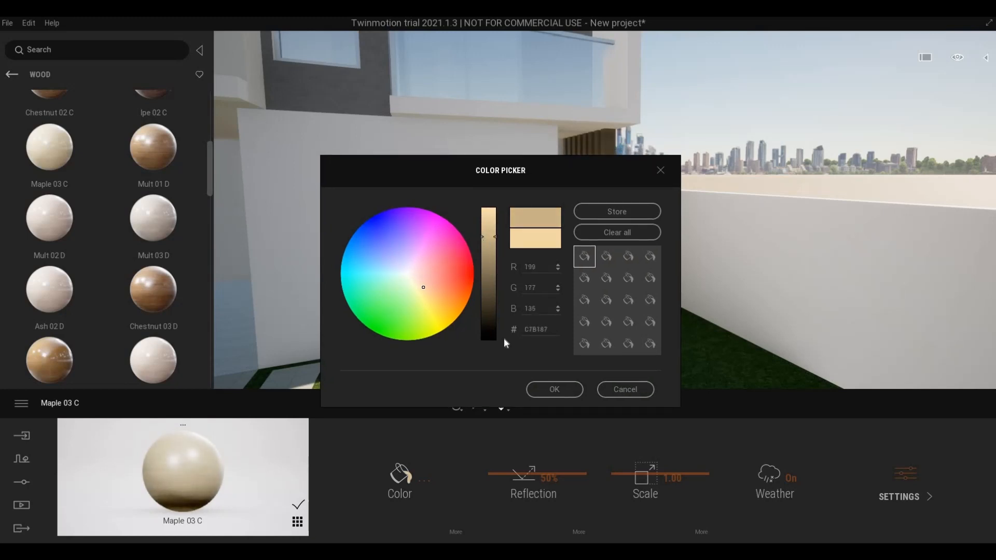
left_click(546, 388)
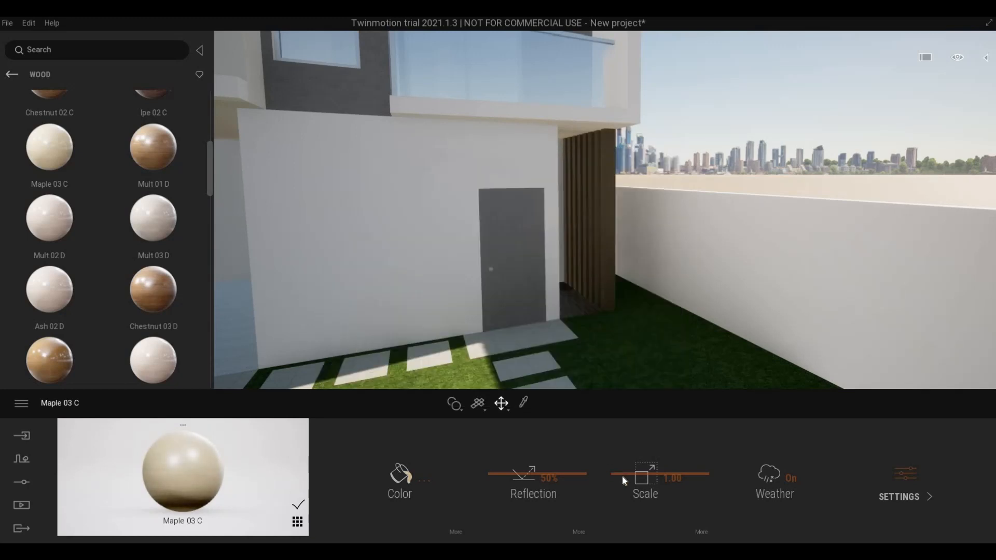
left_click_drag(618, 472, 617, 448)
- Reframe the view near the side door and return to the material categories
key("s")
right_click_drag(443, 282, 445, 278)
key("d")
key("w")
key("e")
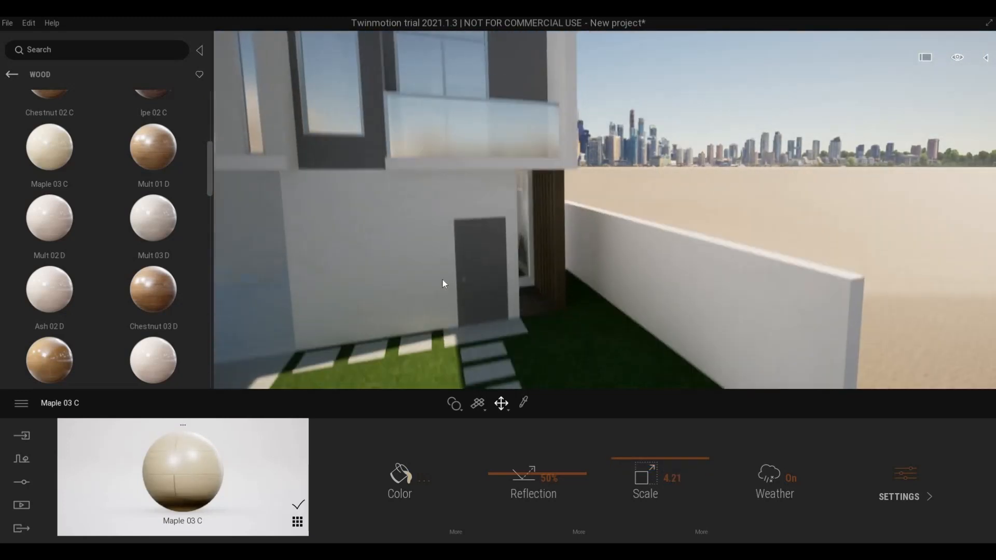
key("q")
key("s")
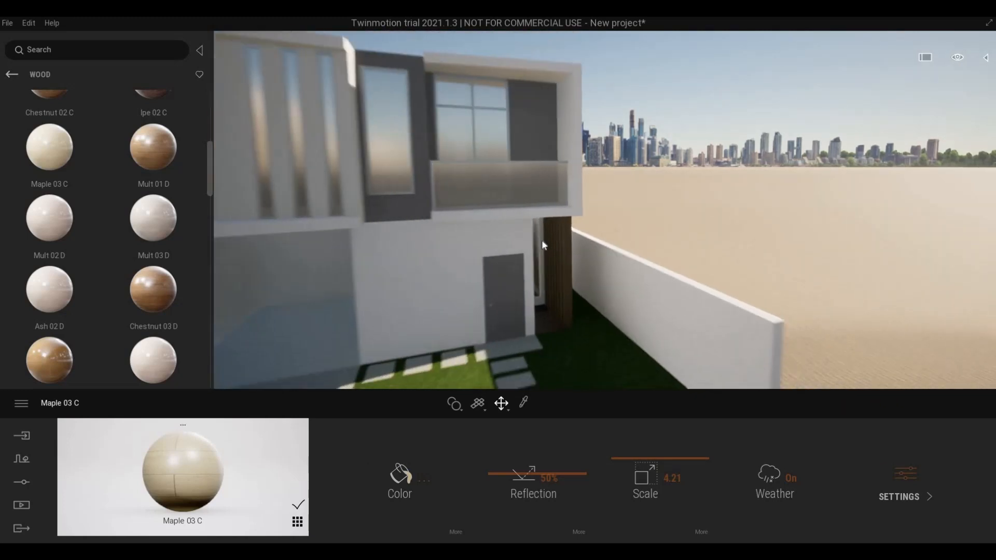
left_click(12, 75)
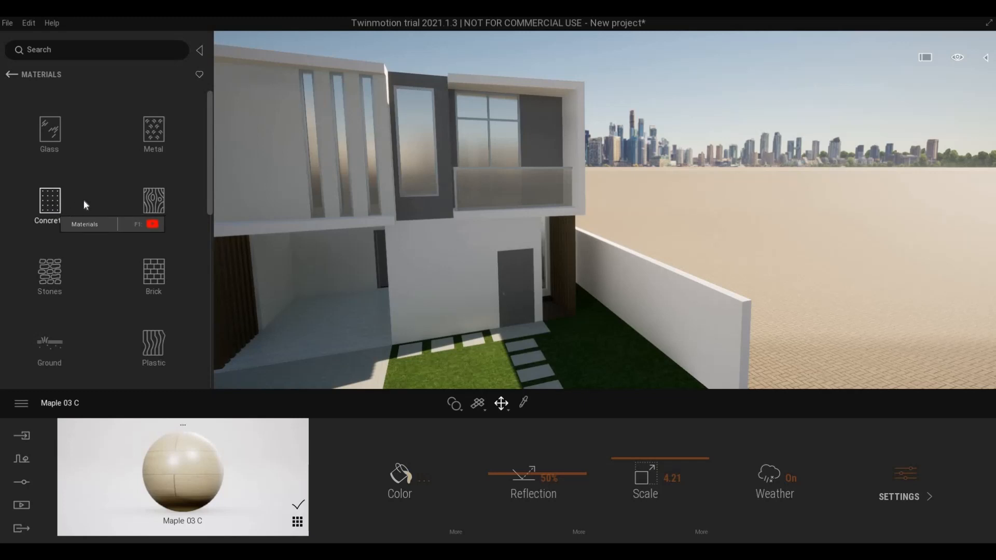
- Move toward the upper floor and return the library to its main categories
key("a")
key("w")
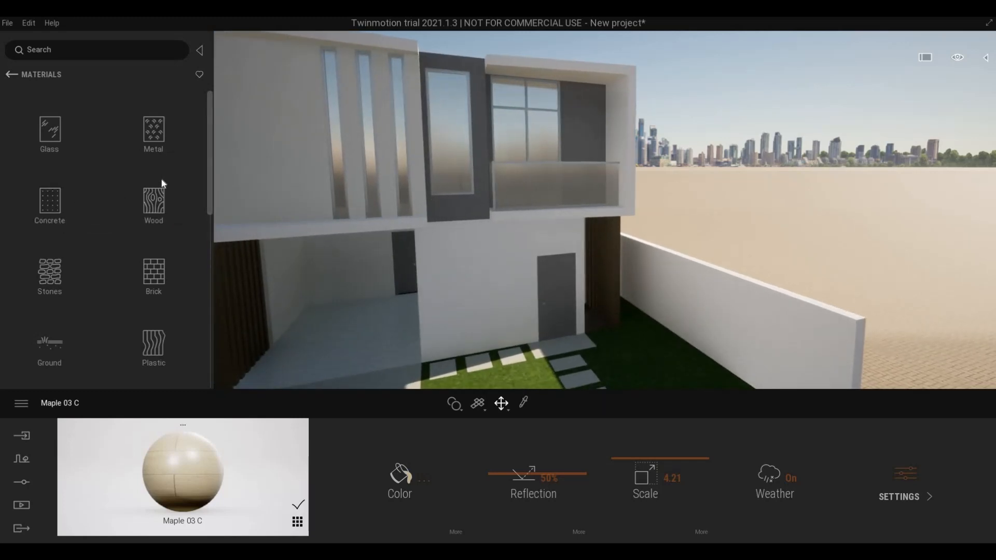
left_click(153, 204)
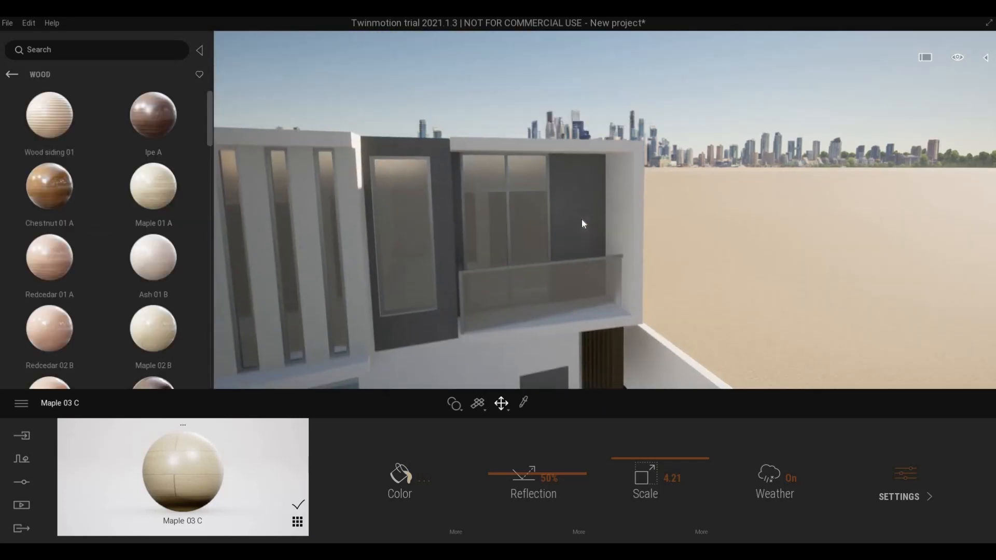
key("w")
mouse_move(95, 269)
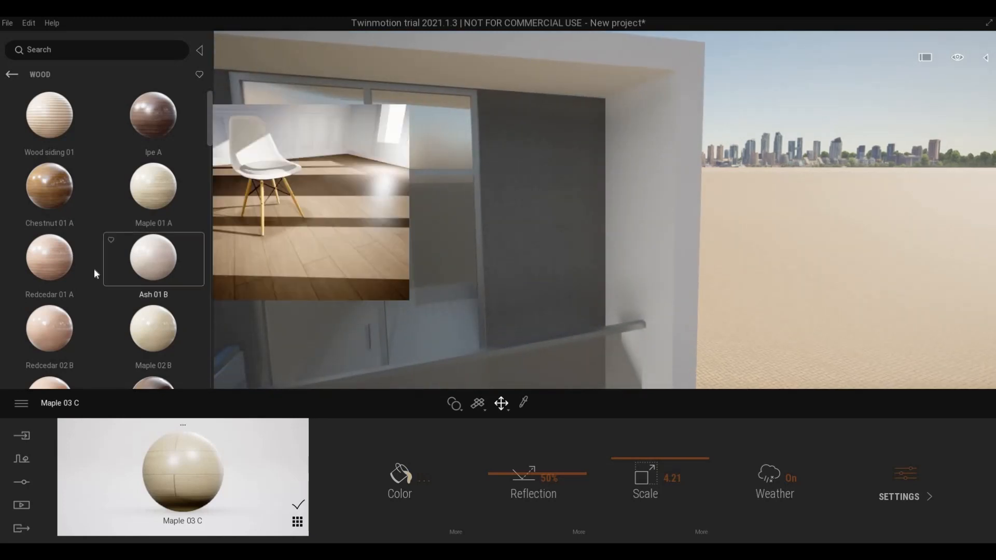
scroll(56, 117, "down", 3)
left_click(11, 74)
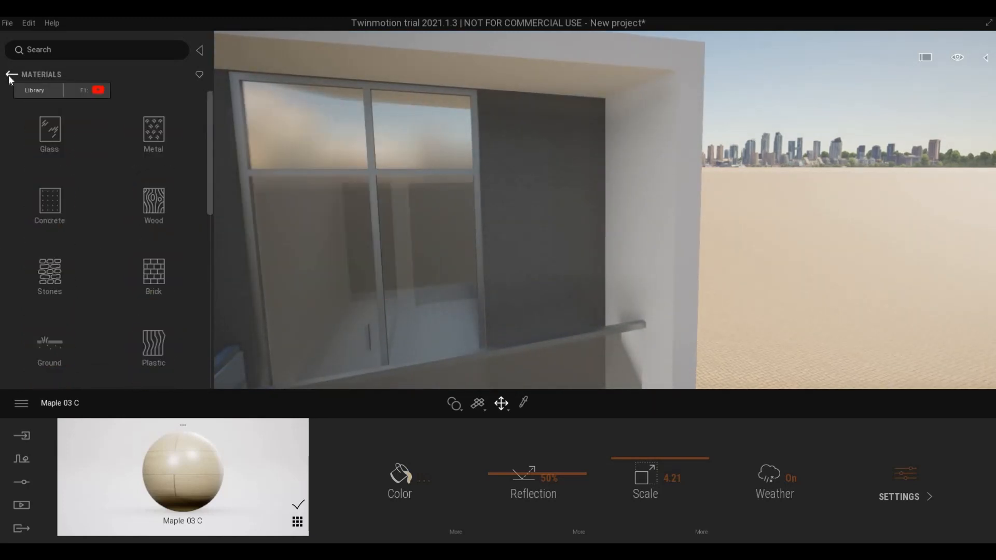
left_click(9, 76)
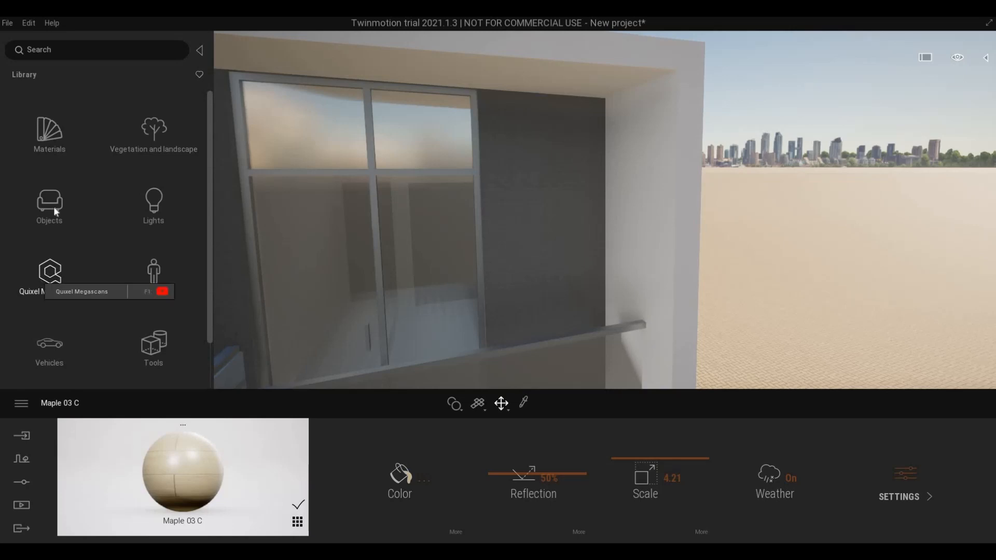
- Sign in to Epic Games from the main menu and dismiss the success message
left_click(21, 409)
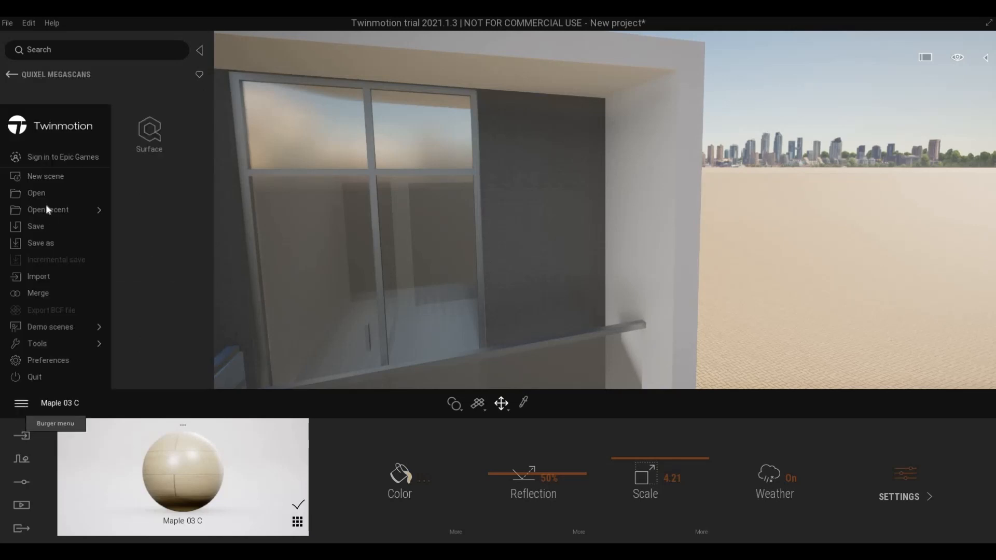
left_click(66, 248)
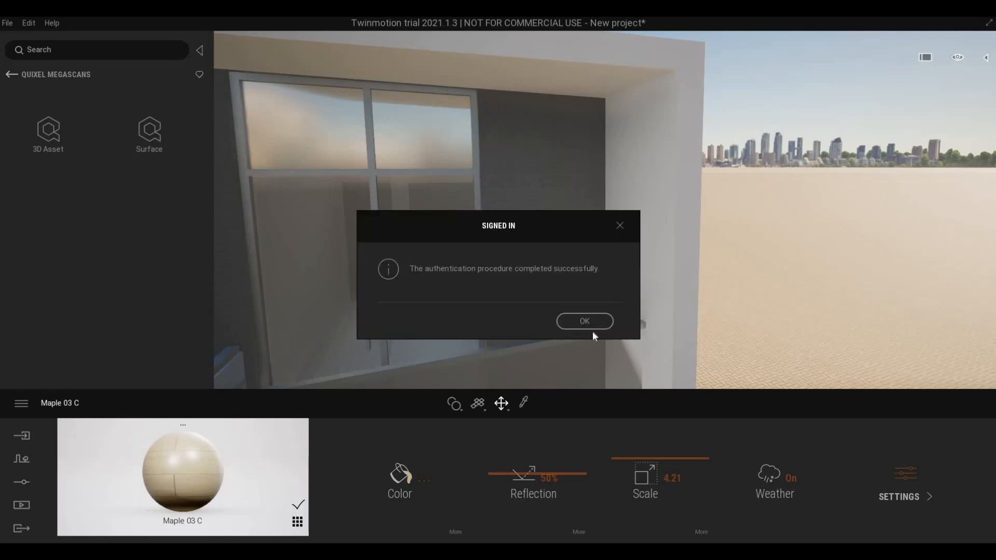
left_click(580, 321)
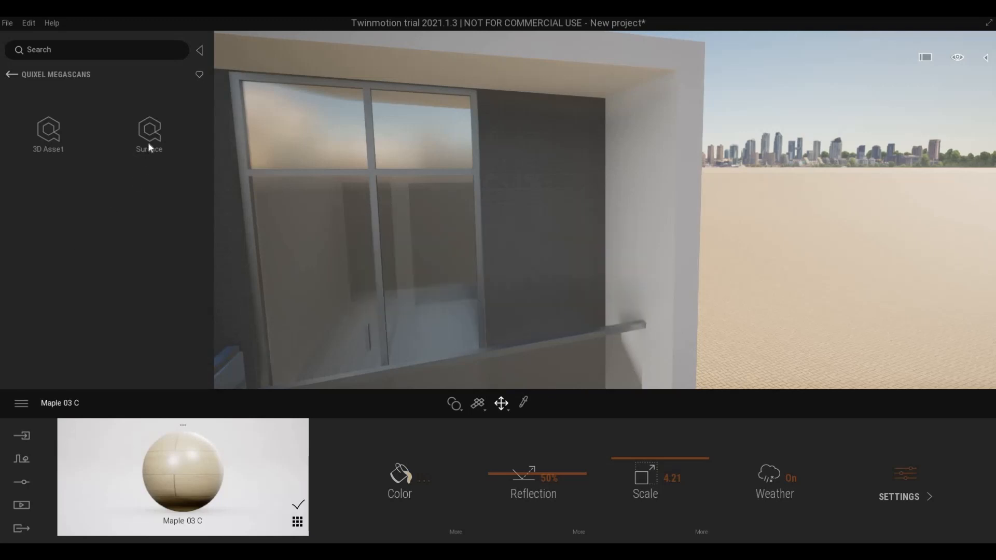
- Apply Quixel Wooden Planks 2x2 M from Surface > Wood > Plank to the upper-floor panel
left_click(142, 181)
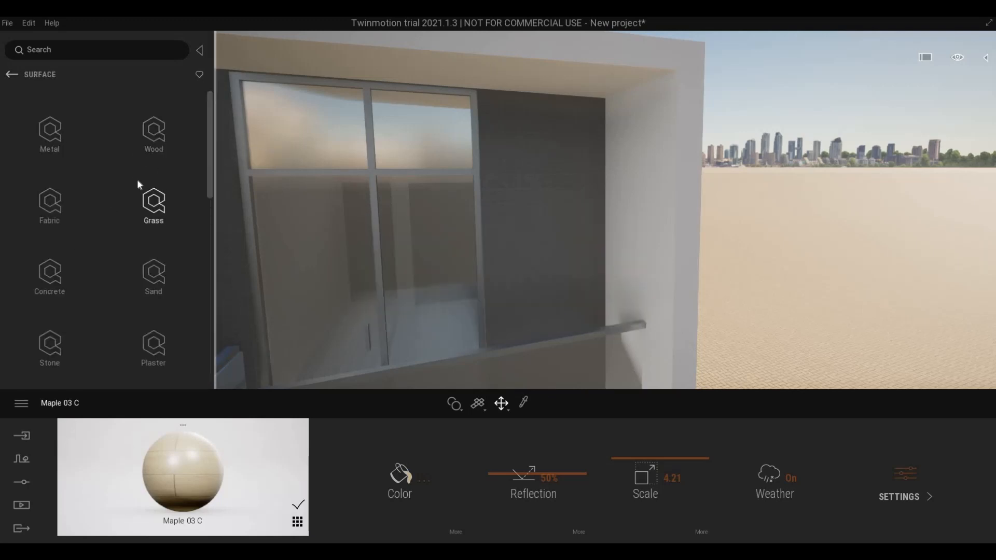
scroll(128, 214, "down", 3)
scroll(128, 215, "up", 3)
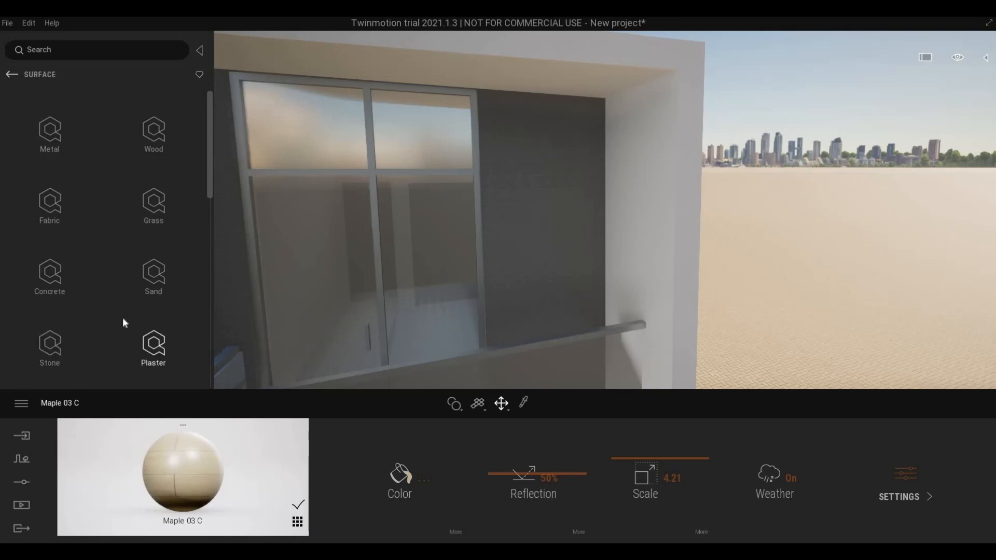
left_click(155, 136)
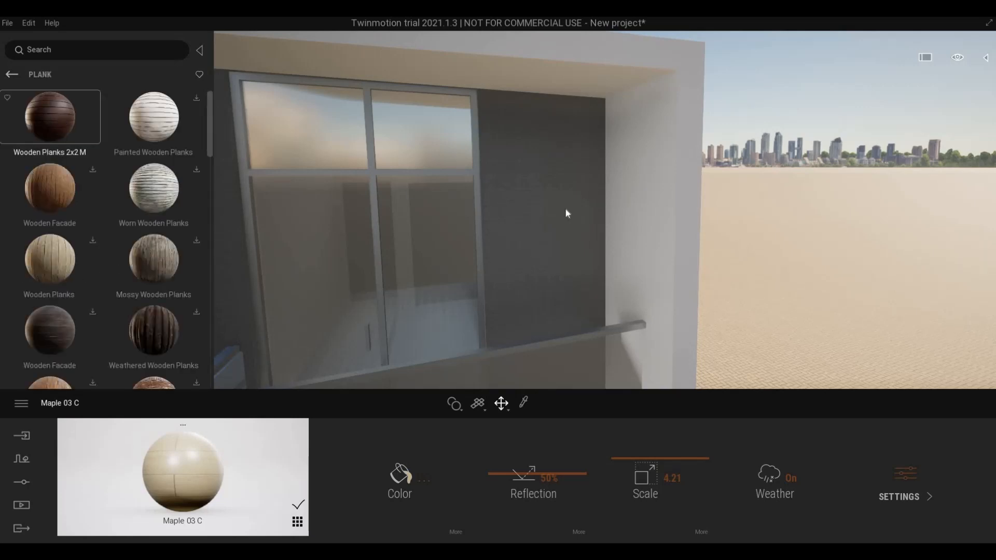
left_click_drag(566, 213, 566, 210)
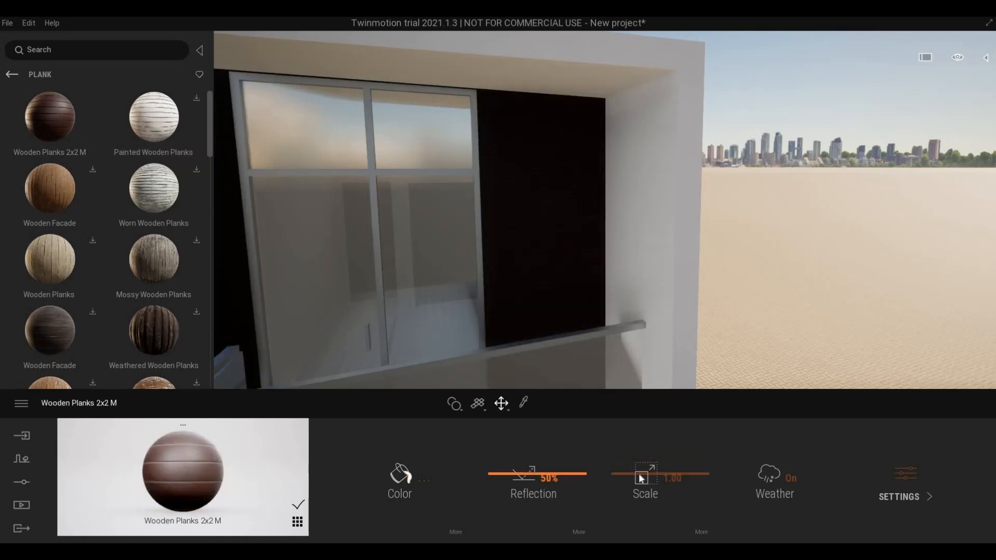
- Set the plank texture scale to 3.02 and give it a near-white tint
left_click_drag(641, 478, 397, 475)
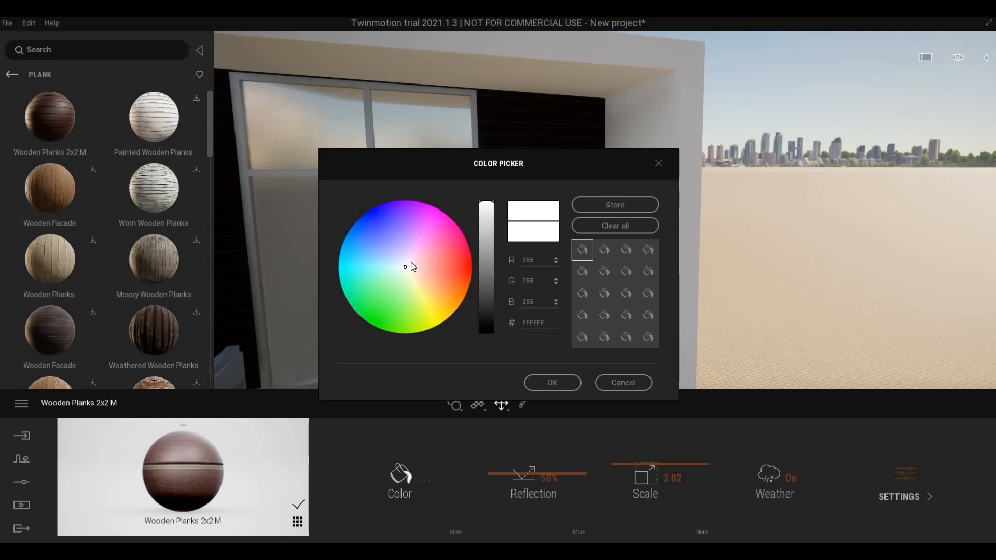
left_click(409, 263)
left_click(415, 259)
left_click(405, 266)
left_click(552, 383)
- Raise the Wooden Planks 2x2 M reflection from 50% to 64%
key("w")
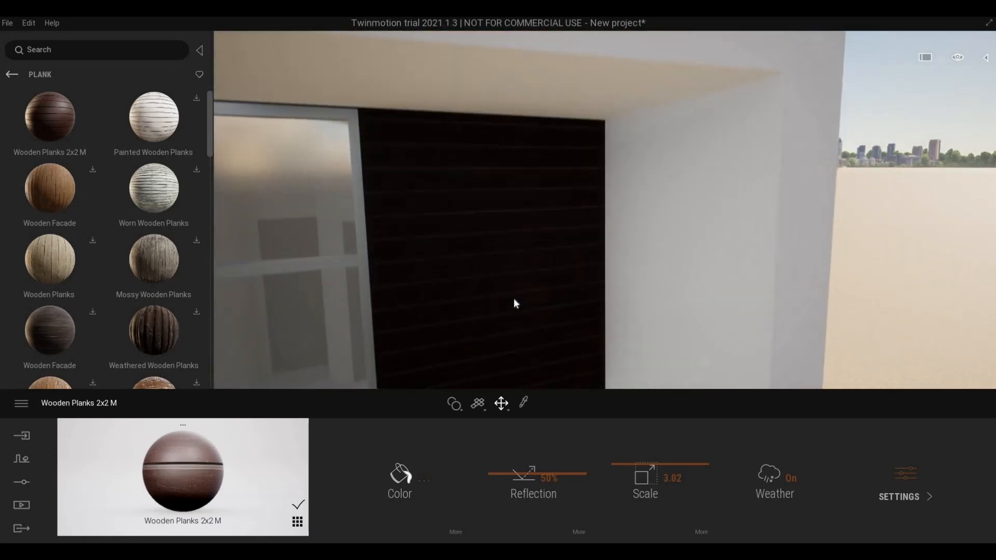
scroll(514, 299, "down", 8)
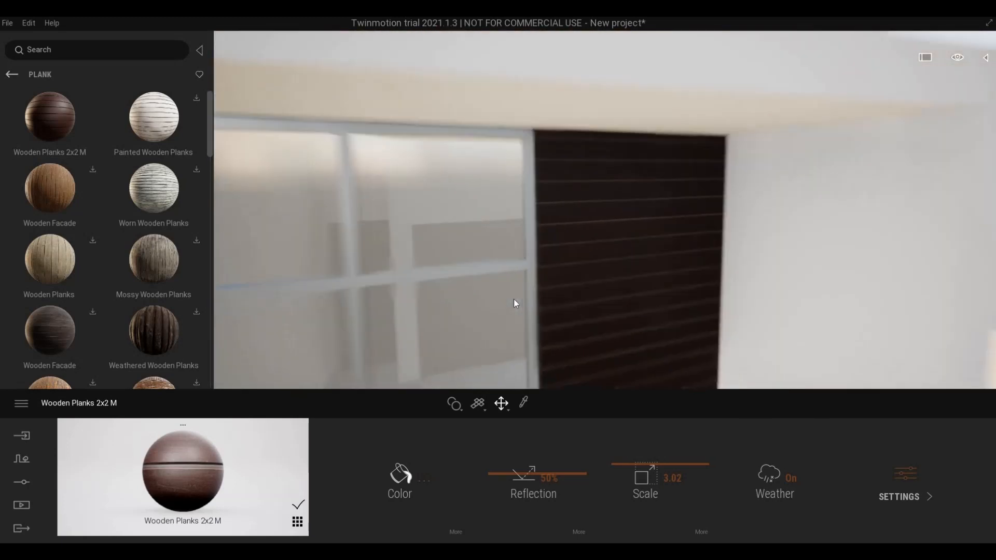
middle_click_drag(514, 272, 511, 260)
right_click_drag(460, 353, 446, 460)
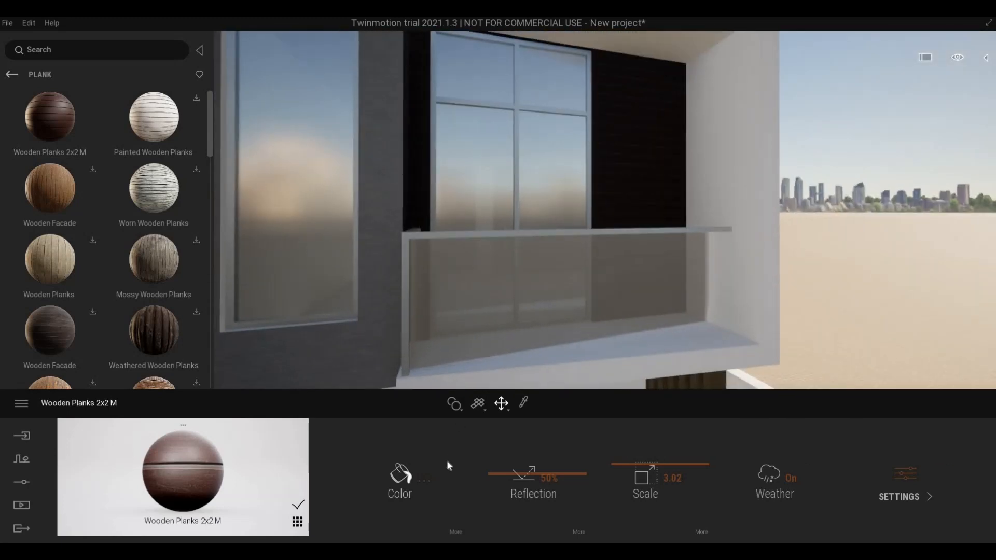
key("w")
key("d")
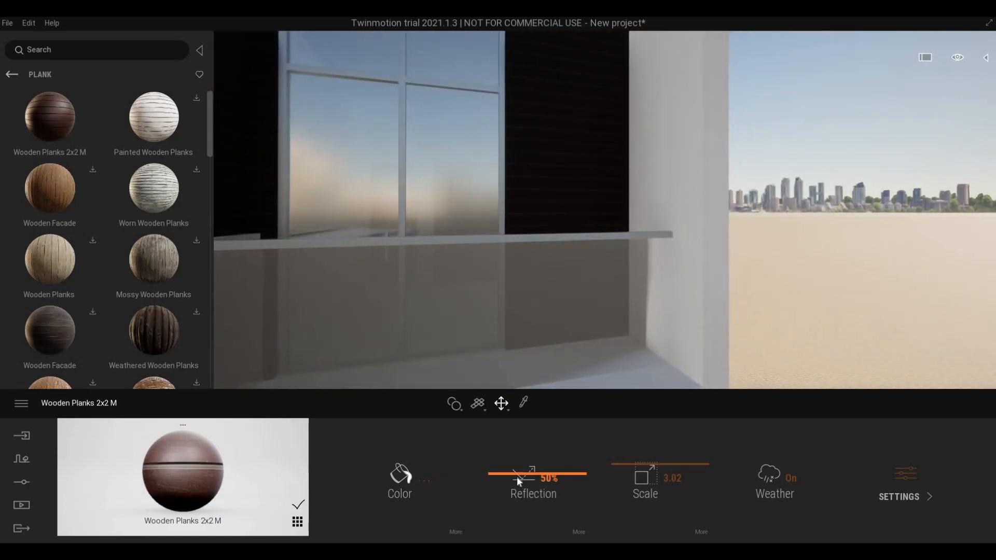
left_click_drag(518, 476, 522, 463)
left_click(404, 475)
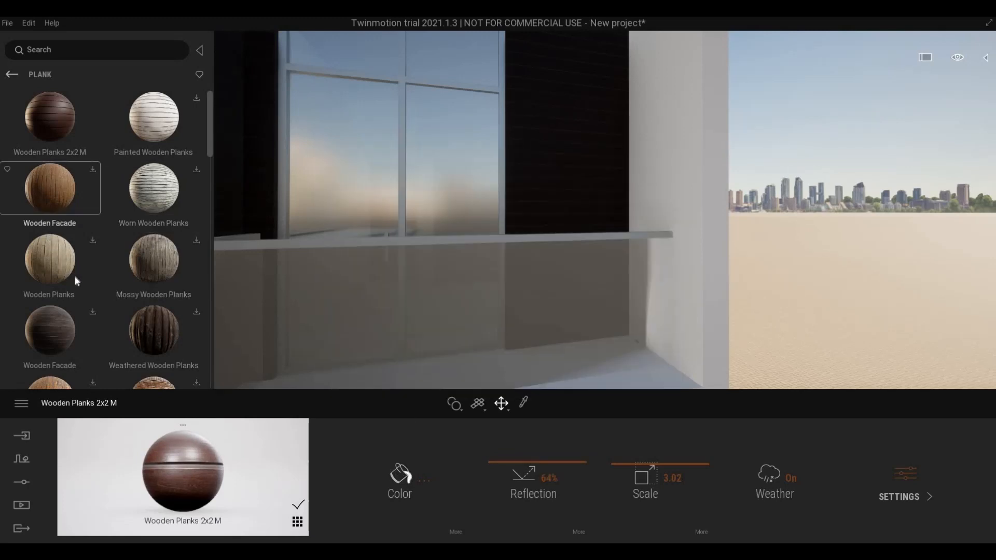
scroll(76, 278, "down", 2)
scroll(88, 285, "down", 10)
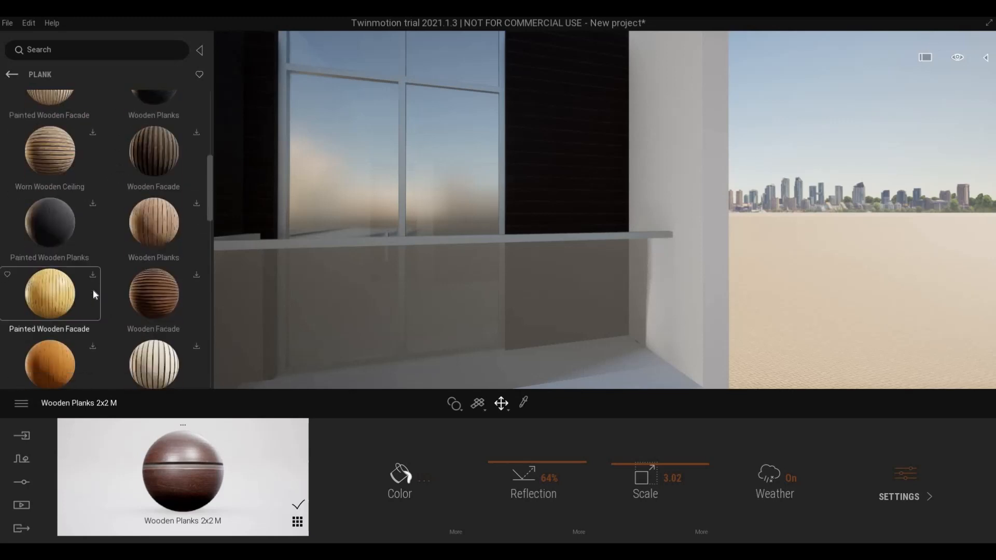
scroll(92, 289, "down", 8)
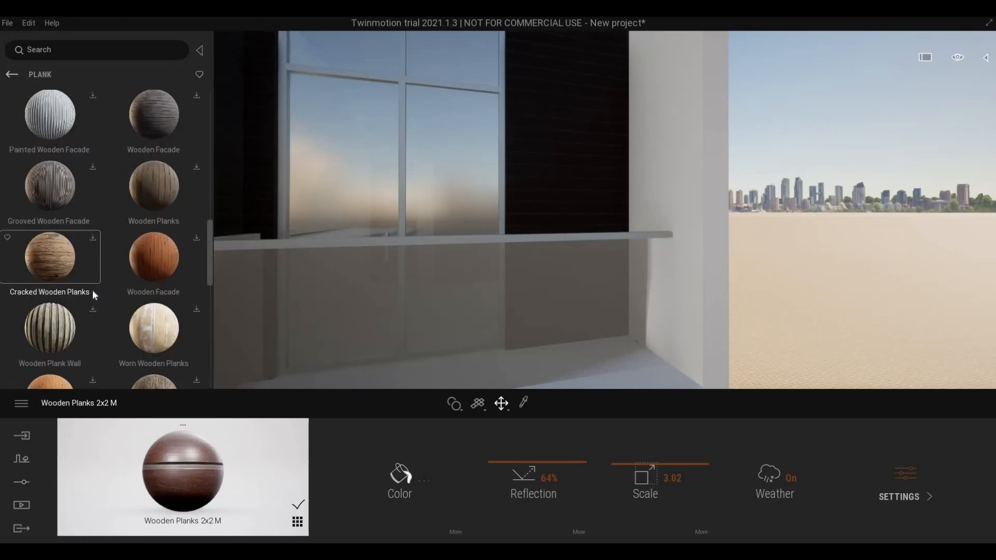
scroll(93, 290, "down", 6)
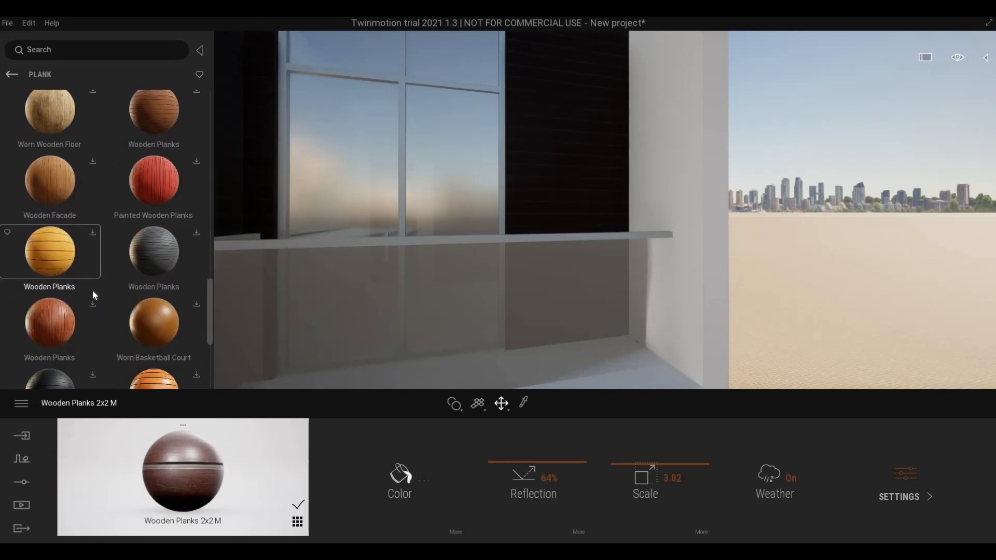
scroll(93, 290, "up", 1)
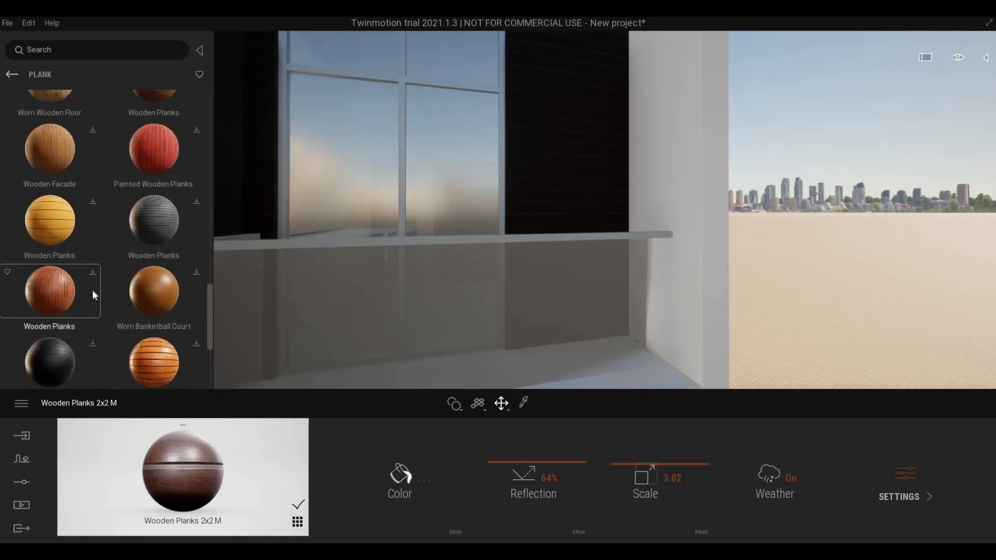
scroll(94, 294, "down", 2)
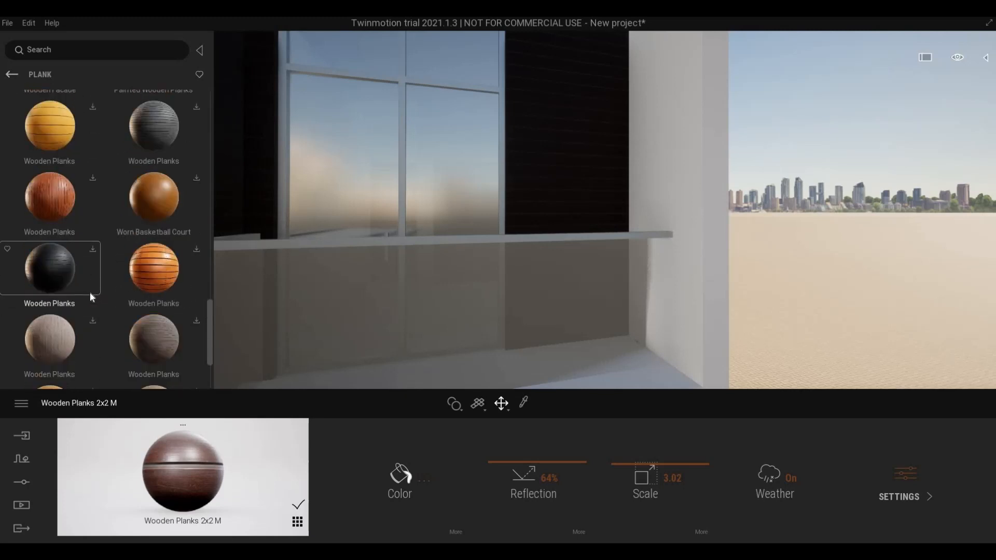
scroll(90, 296, "down", 2)
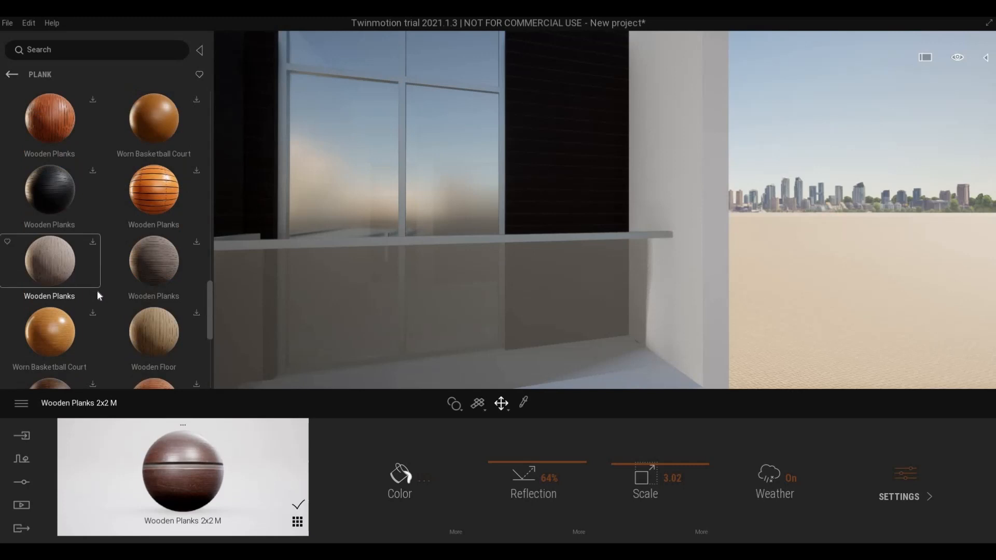
scroll(98, 293, "down", 5)
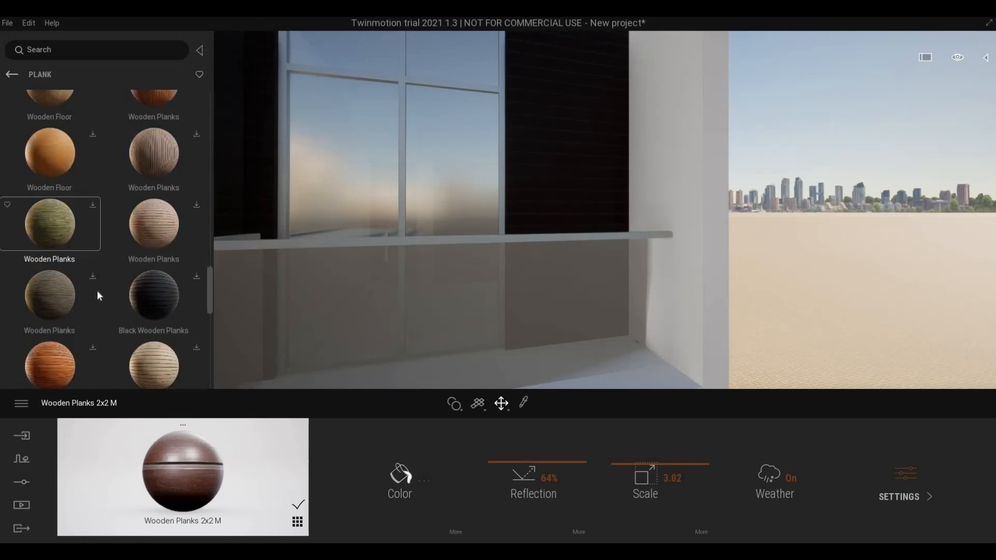
scroll(98, 291, "down", 10)
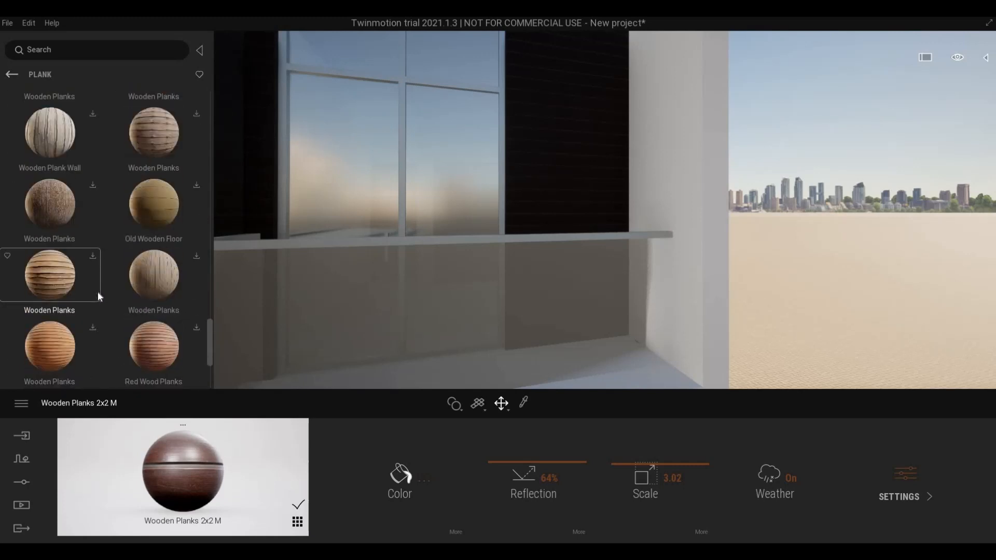
scroll(99, 297, "down", 10)
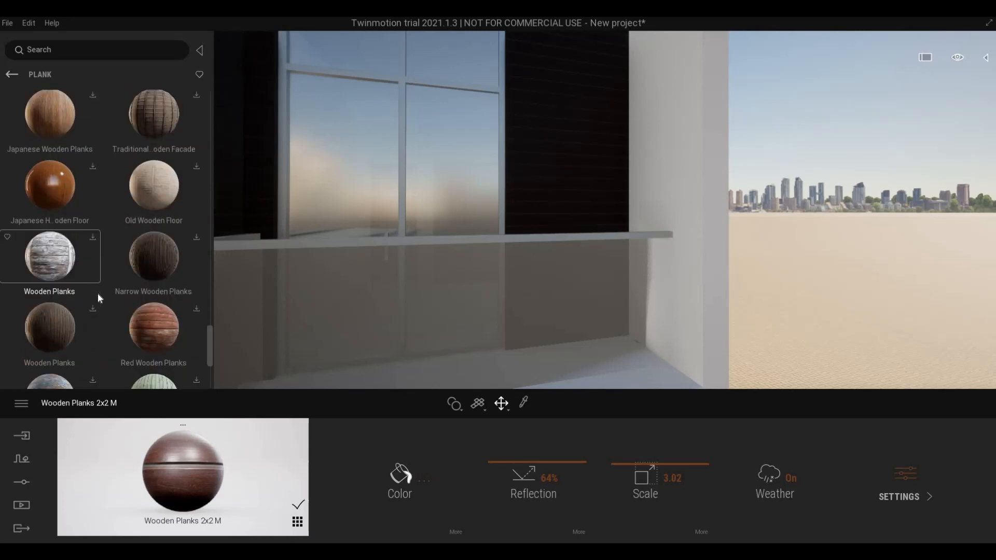
scroll(97, 293, "down", 10)
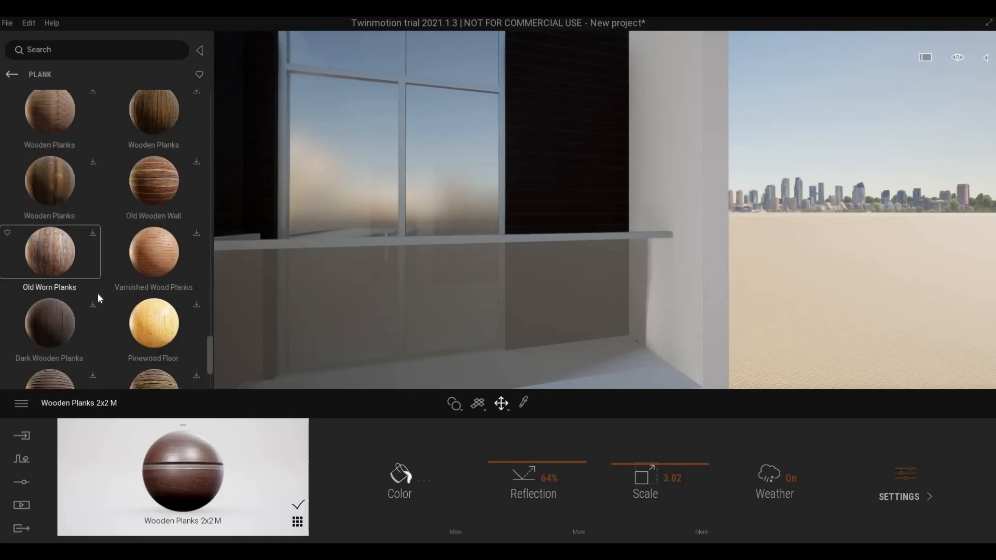
scroll(98, 293, "down", 5)
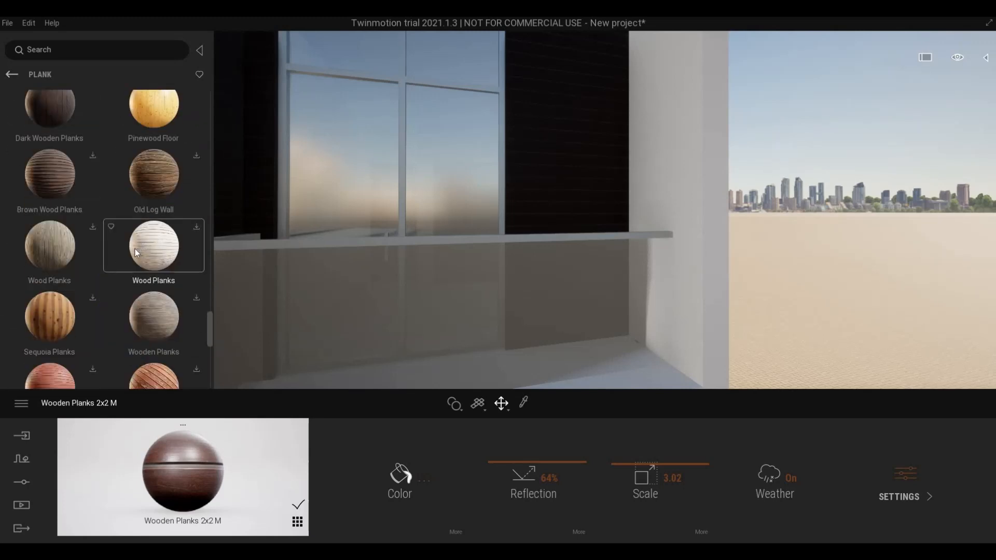
scroll(104, 275, "down", 10)
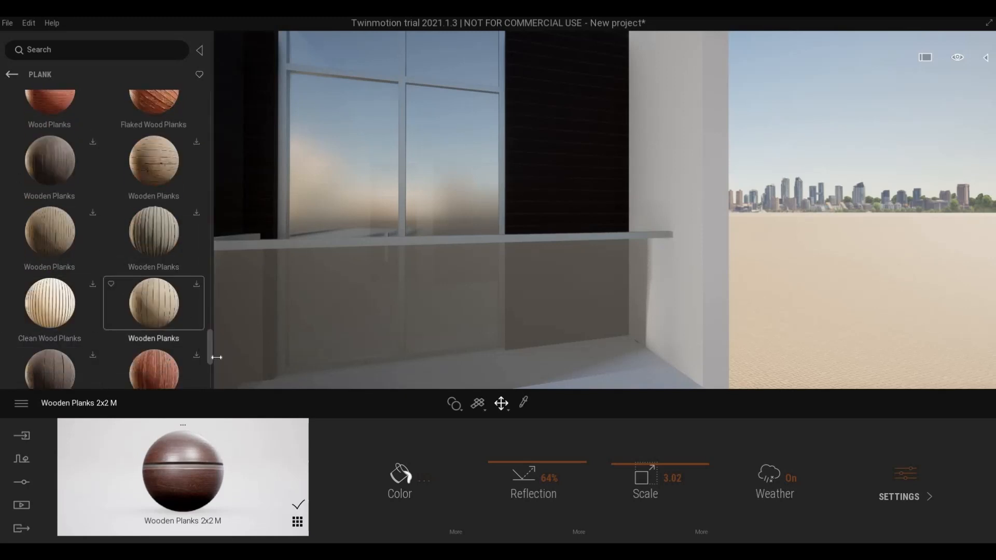
scroll(210, 367, "down", 10)
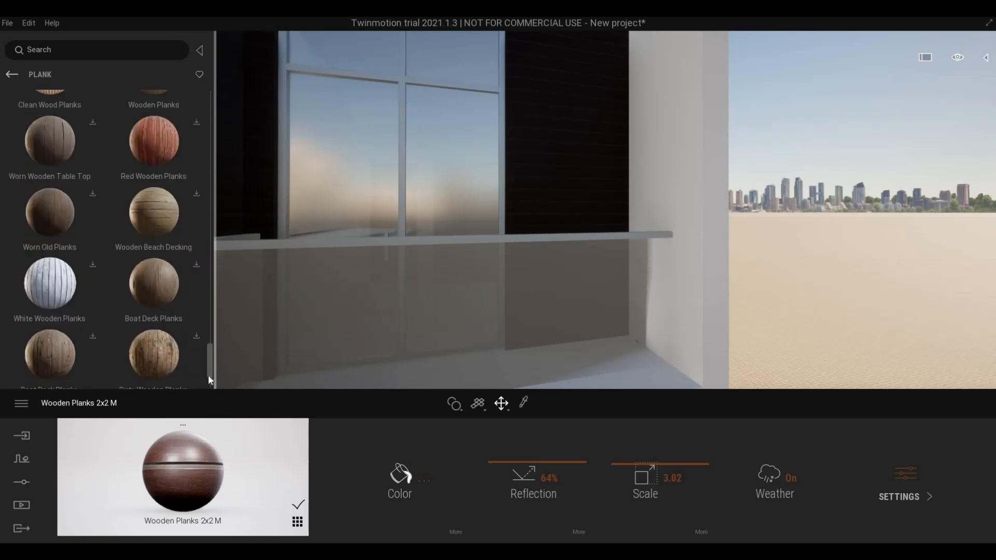
scroll(210, 374, "down", 2)
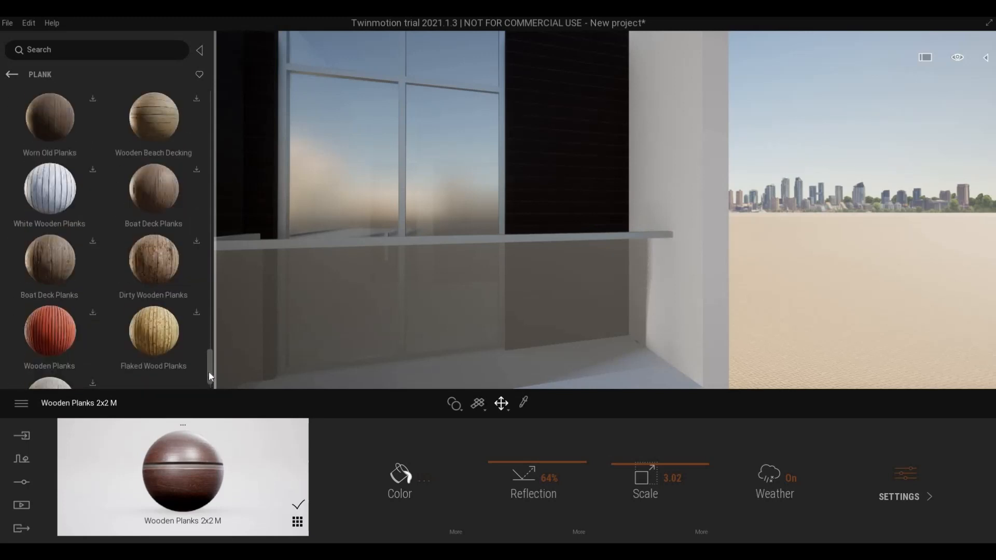
scroll(209, 363, "down", 3)
scroll(200, 123, "up", 15)
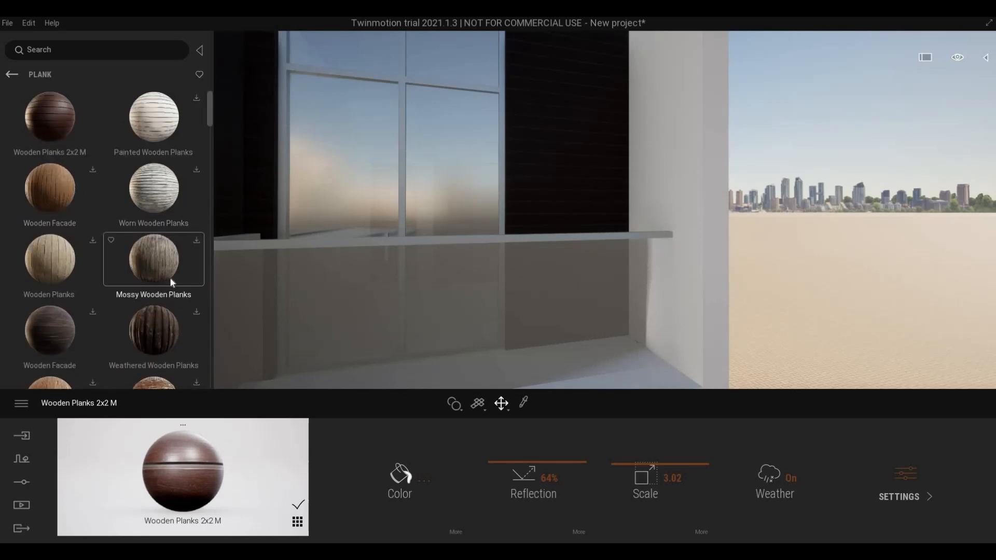
scroll(160, 285, "down", 5)
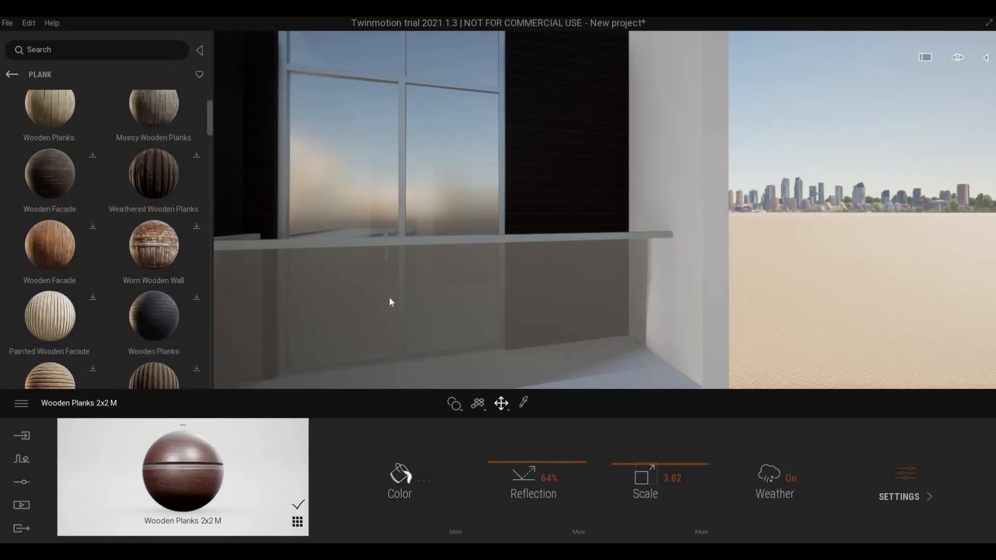
key("s")
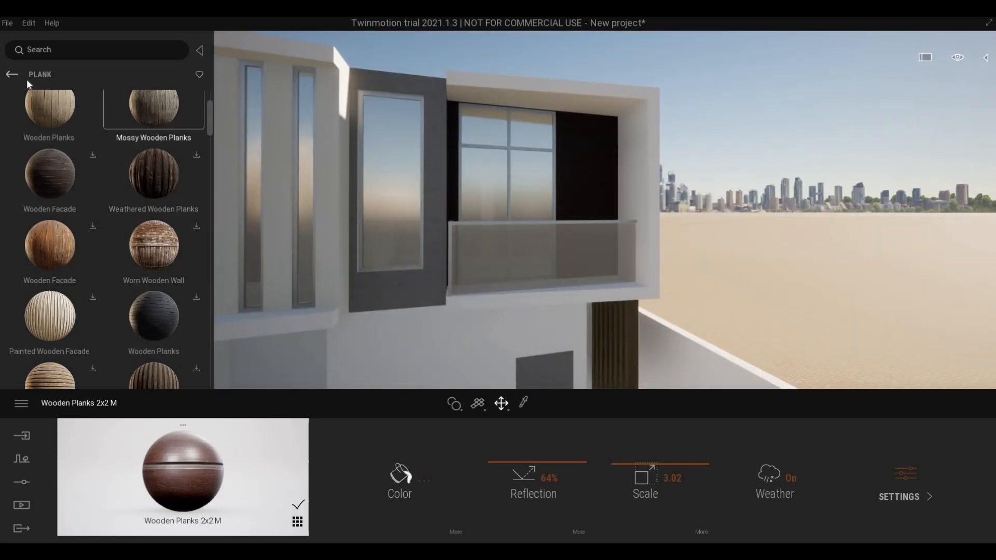
- Browse Stone in the library, check Mosaic, then open the Limestone materials
left_click(12, 74)
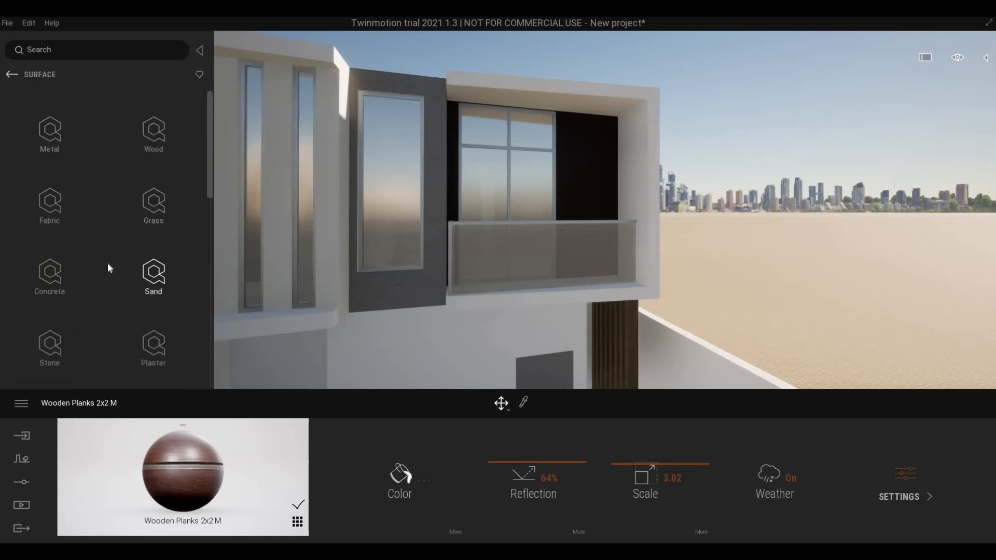
scroll(156, 301, "down", 2)
left_click(50, 291)
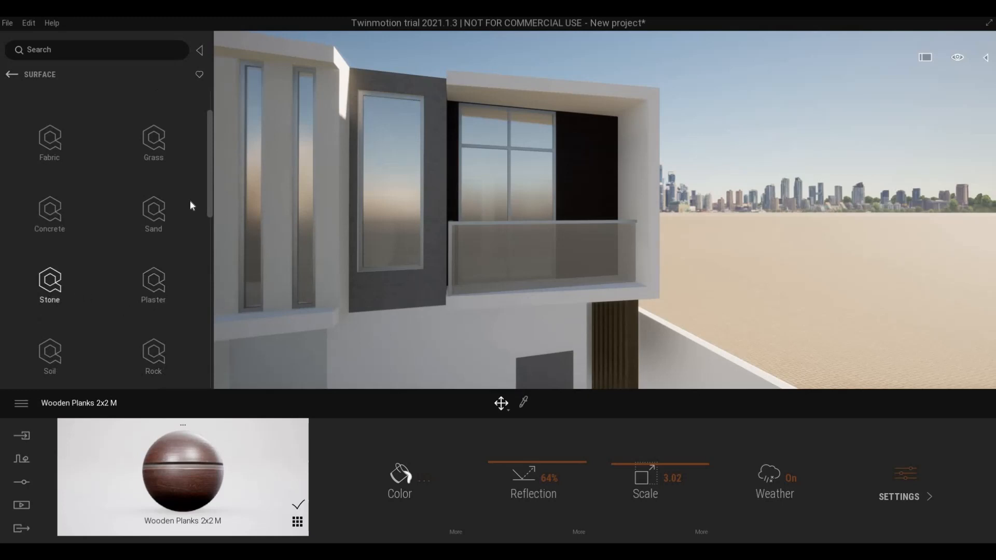
left_click(165, 281)
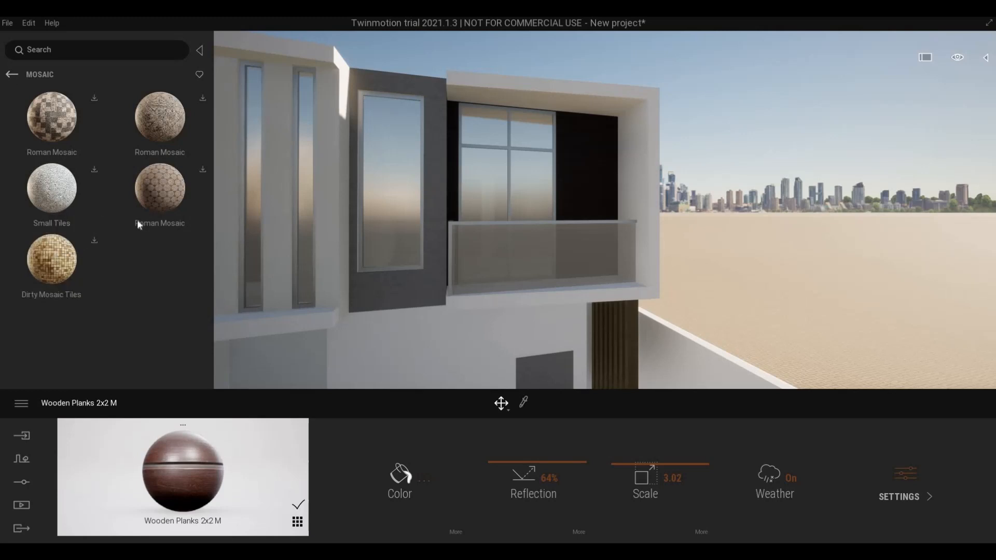
left_click(12, 75)
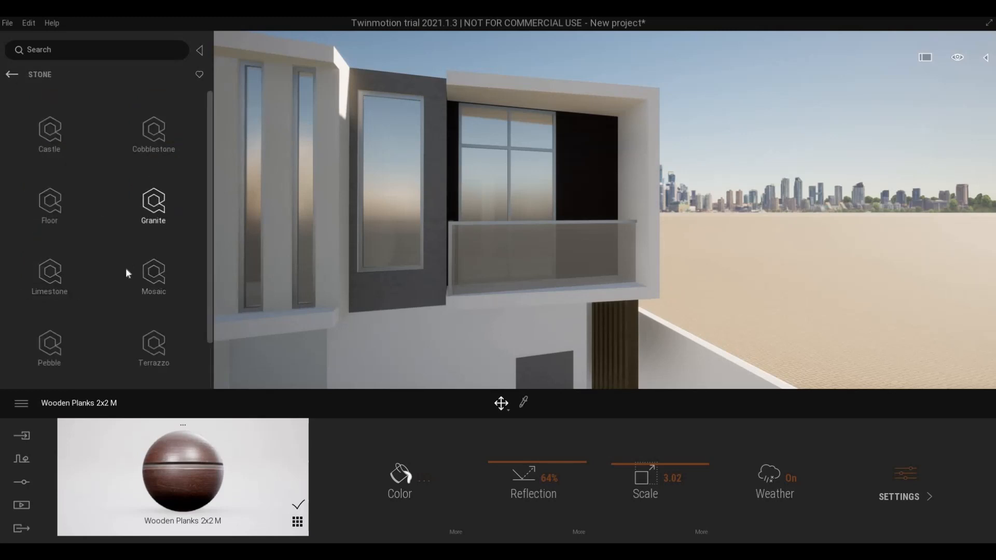
left_click(110, 289)
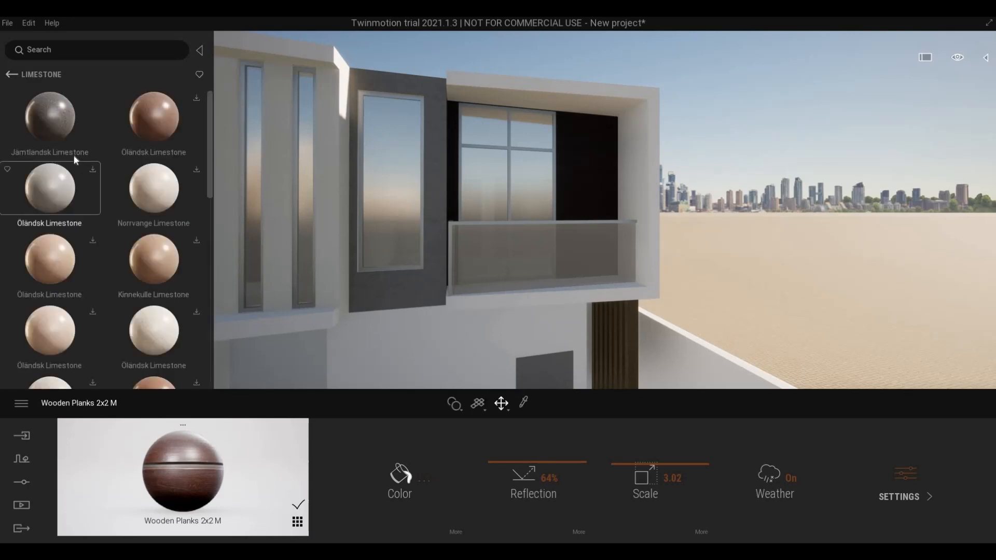
key("w")
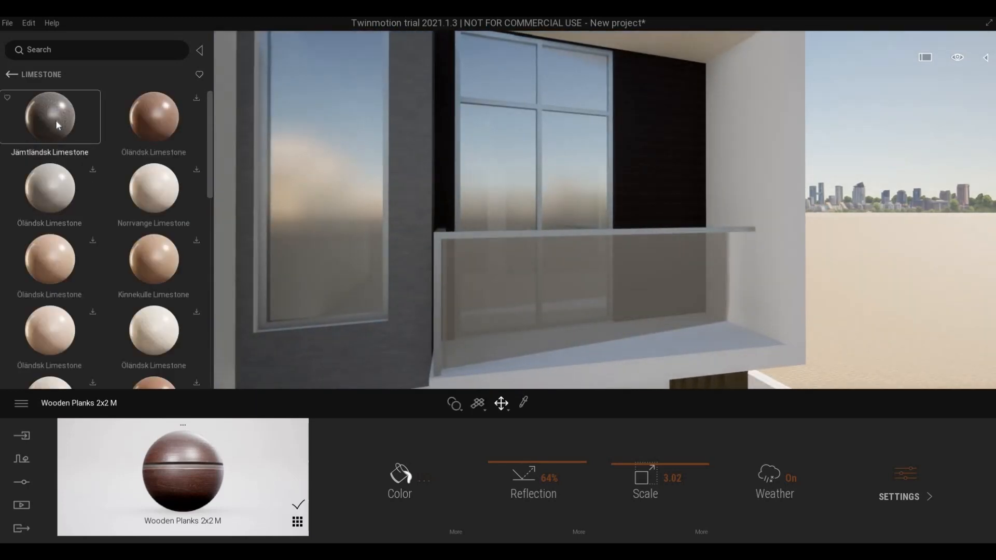
- Apply Jämtländsk Svart Limestone to the panel beside the balcony, scale 1.61, reflection 68%
left_click_drag(369, 189, 398, 184)
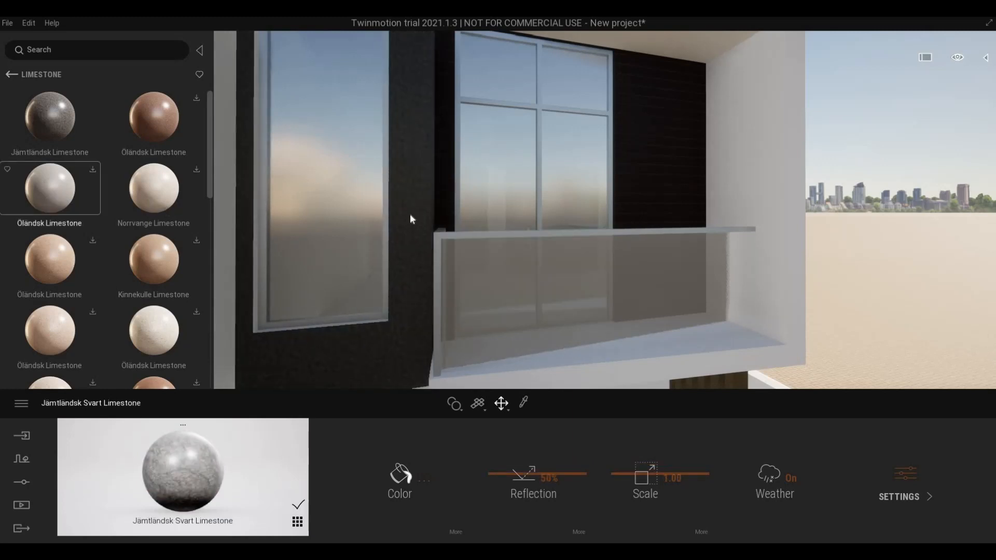
right_click_drag(424, 263, 584, 449)
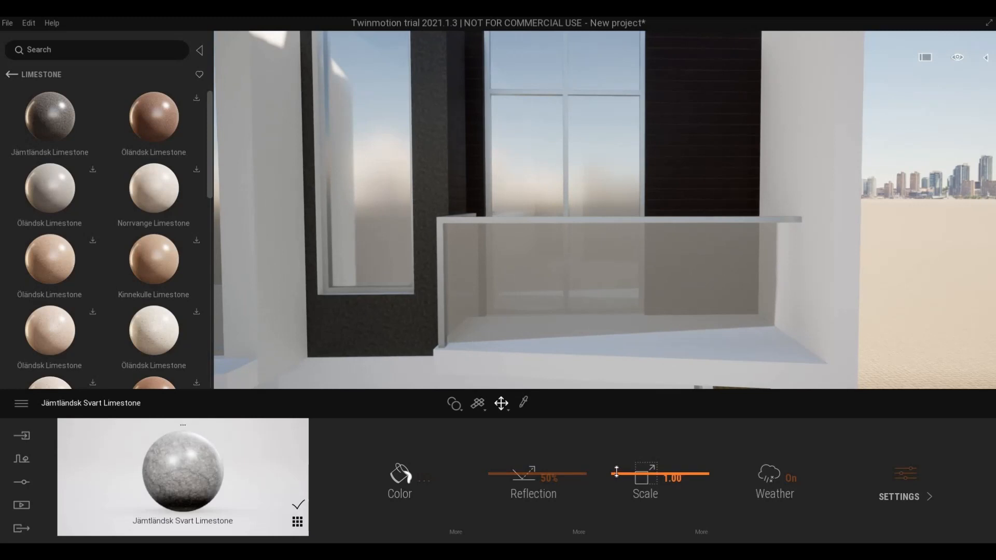
left_click_drag(615, 473, 616, 459)
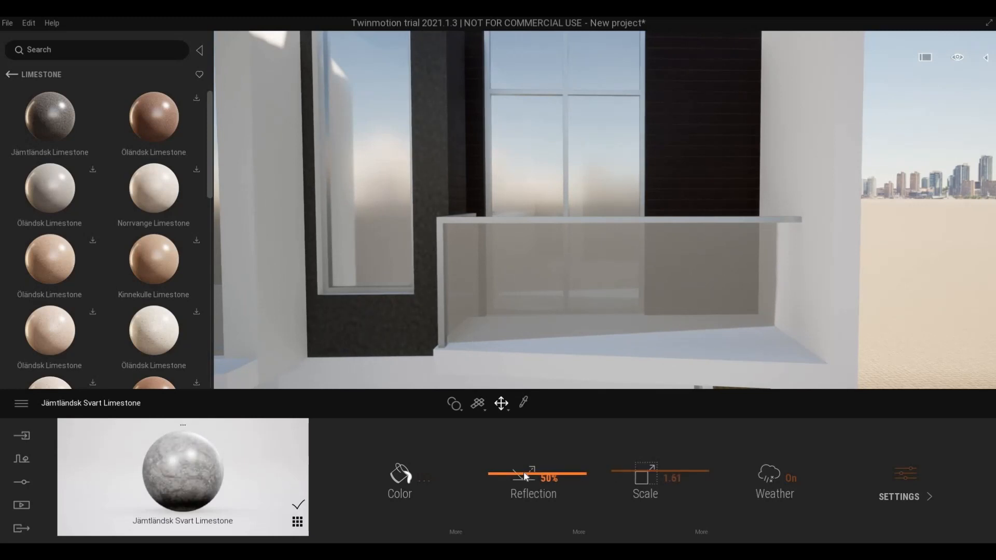
left_click_drag(527, 477, 514, 457)
scroll(477, 283, "down", 5)
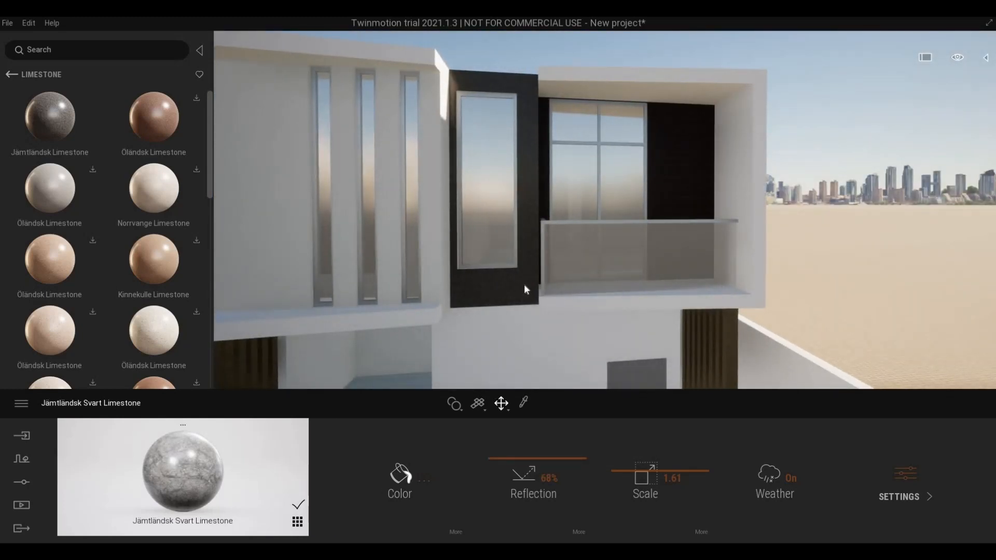
scroll(567, 221, "up", 5)
scroll(537, 211, "down", 5)
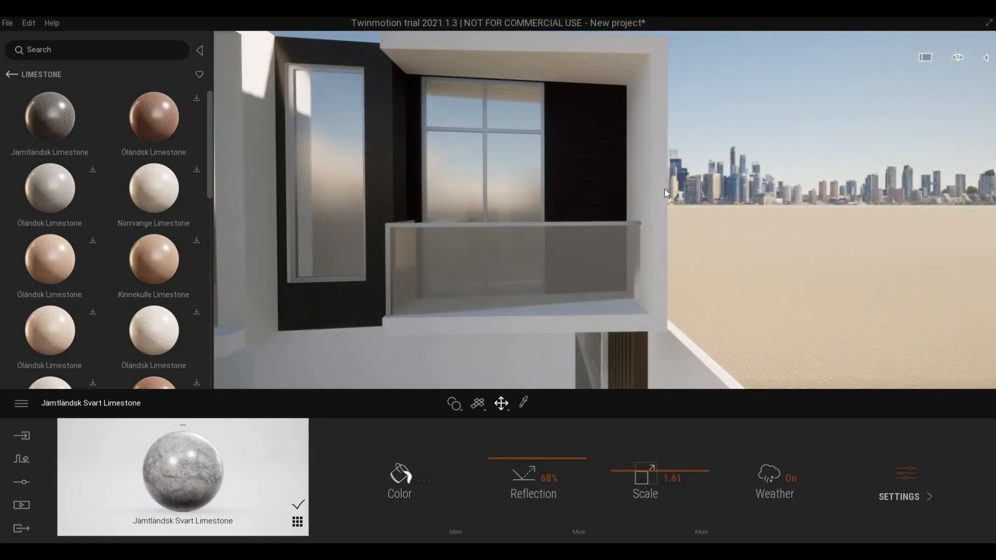
scroll(678, 188, "down", 3)
key("a")
left_click_drag(680, 198, 381, 238)
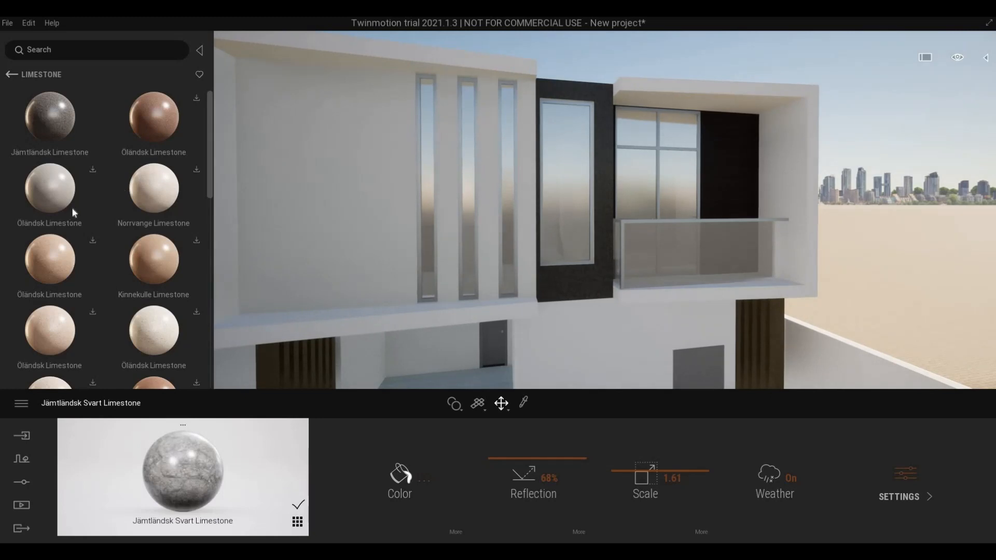
left_click_drag(76, 126, 363, 179)
key("s")
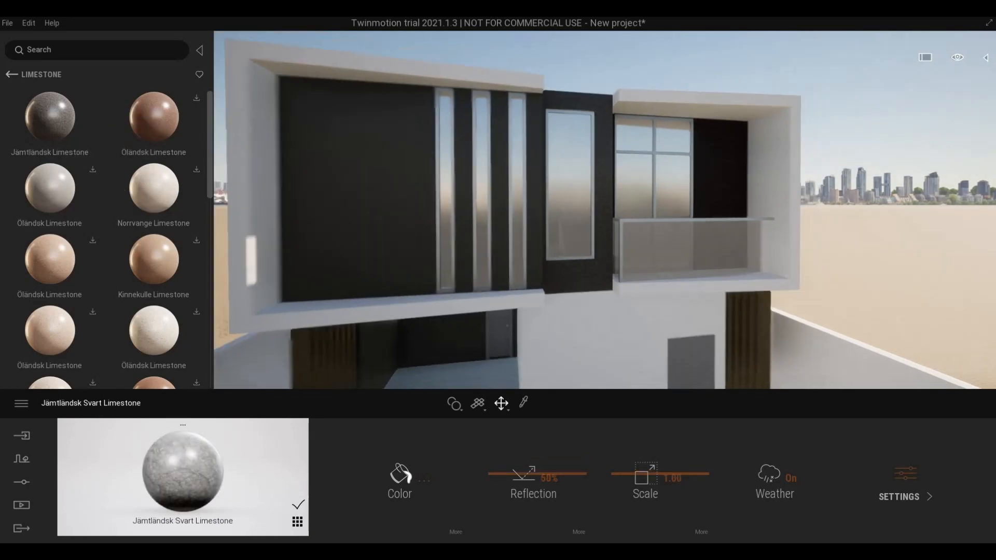
key("a")
right_click_drag(374, 214, 498, 213)
key("d")
key("e")
right_click_drag(373, 213, 466, 275)
key("ctrl+z")
key("d")
key("a")
key("d")
key("s")
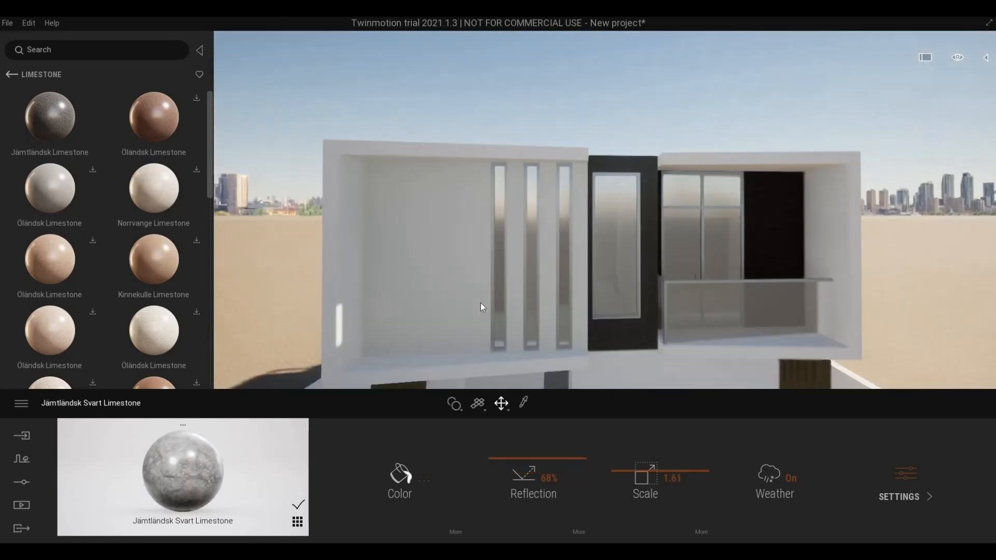
key("w")
key("a")
key("w")
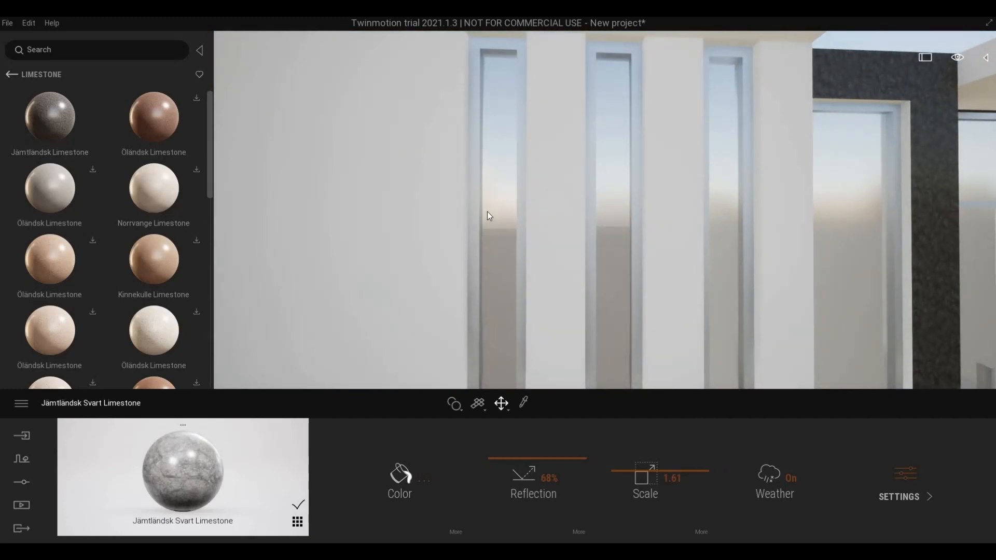
key("s")
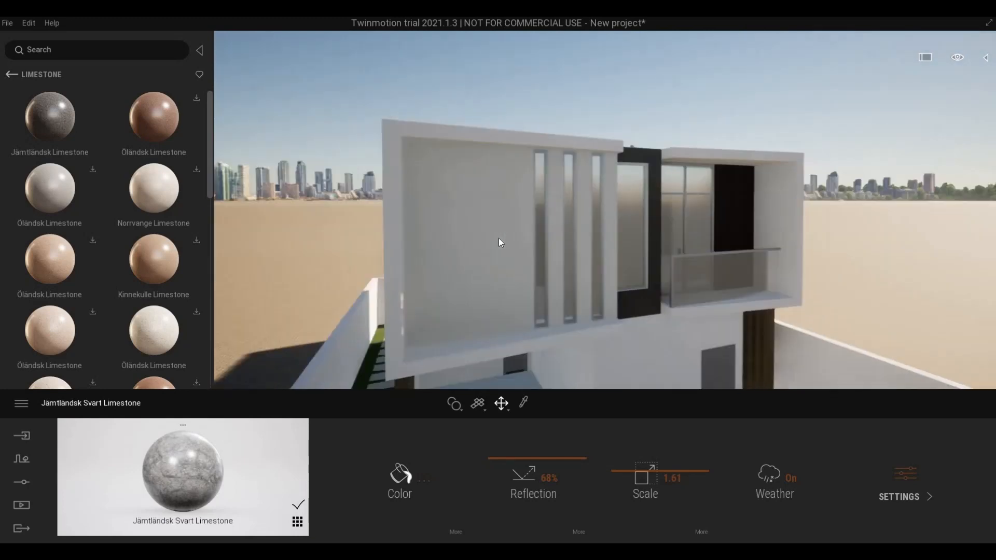
key("d")
key("q")
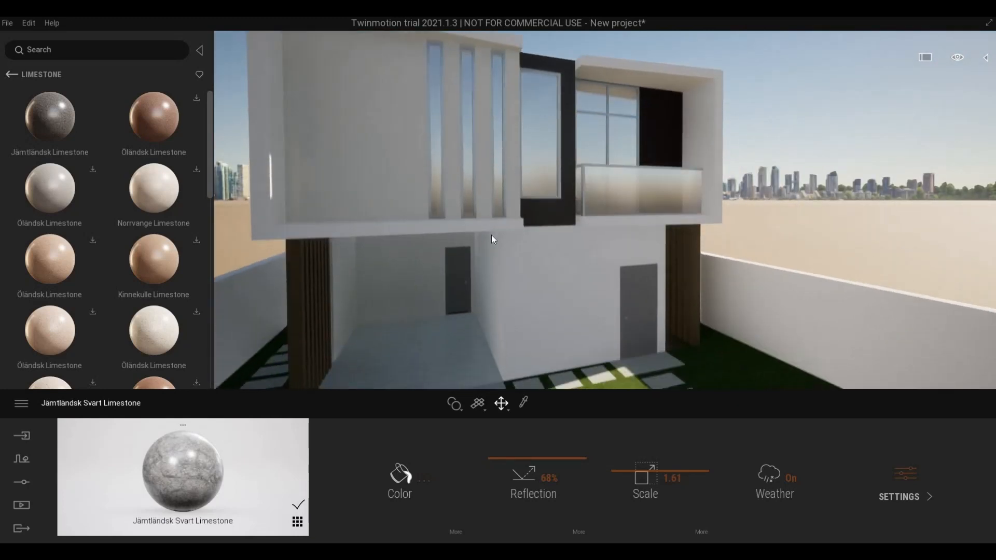
key("e")
key("a")
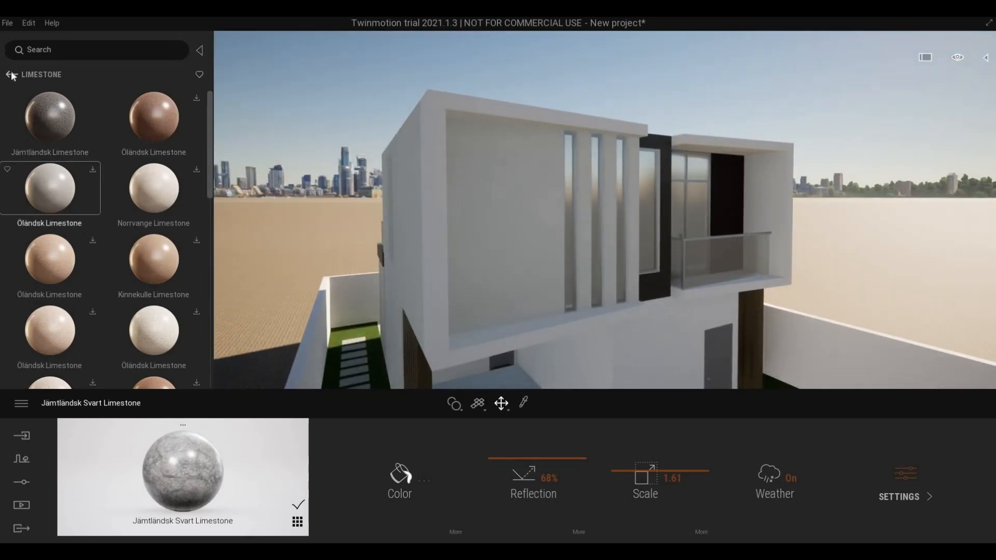
- Step back from Limestone to the Surface categories and scroll down toward Plaster
left_click(11, 75)
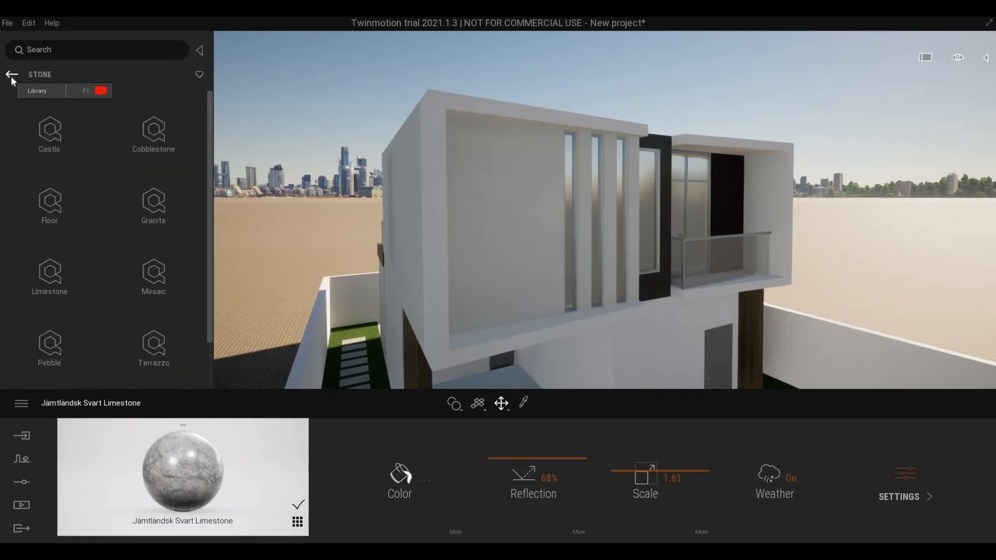
left_click(11, 76)
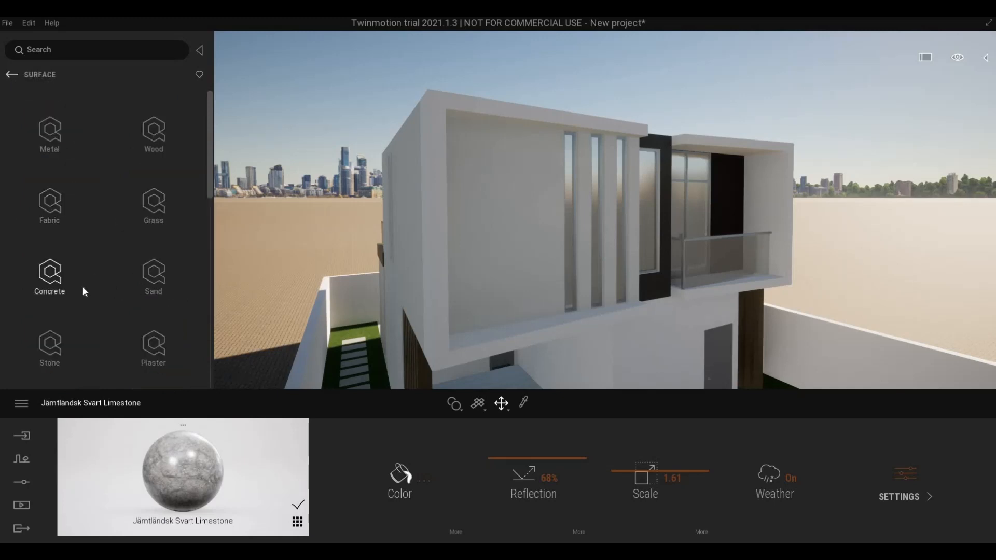
scroll(82, 286, "down", 5)
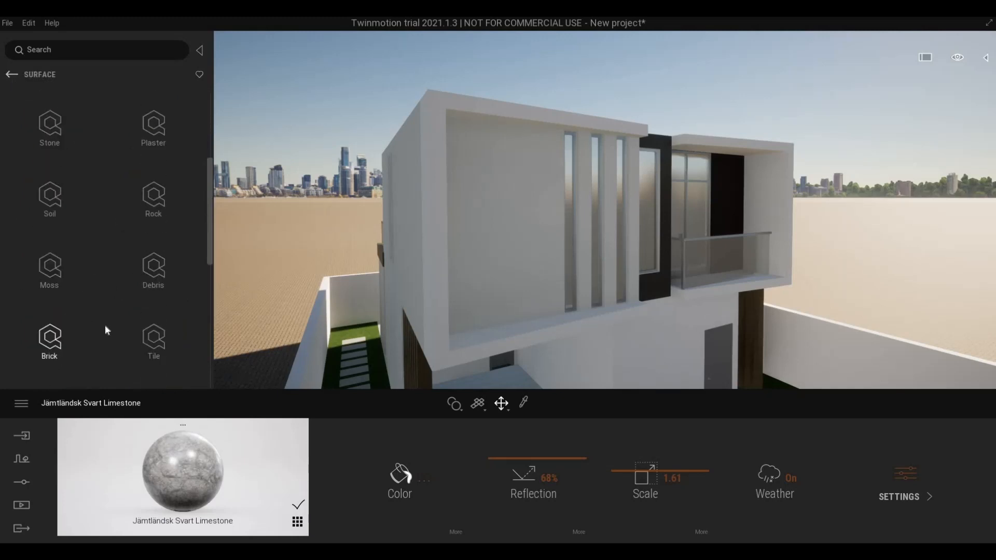
scroll(106, 330, "down", 8)
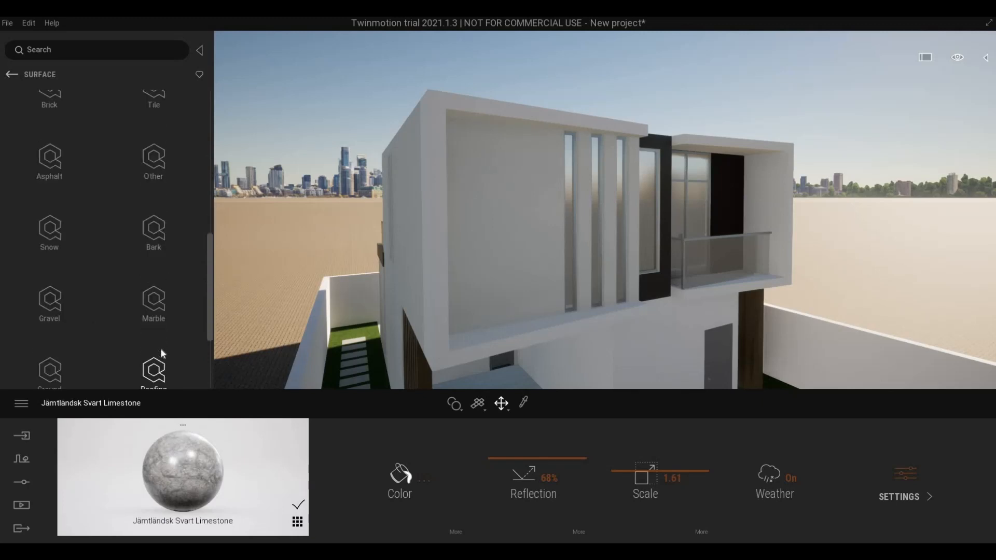
scroll(161, 347, "down", 4)
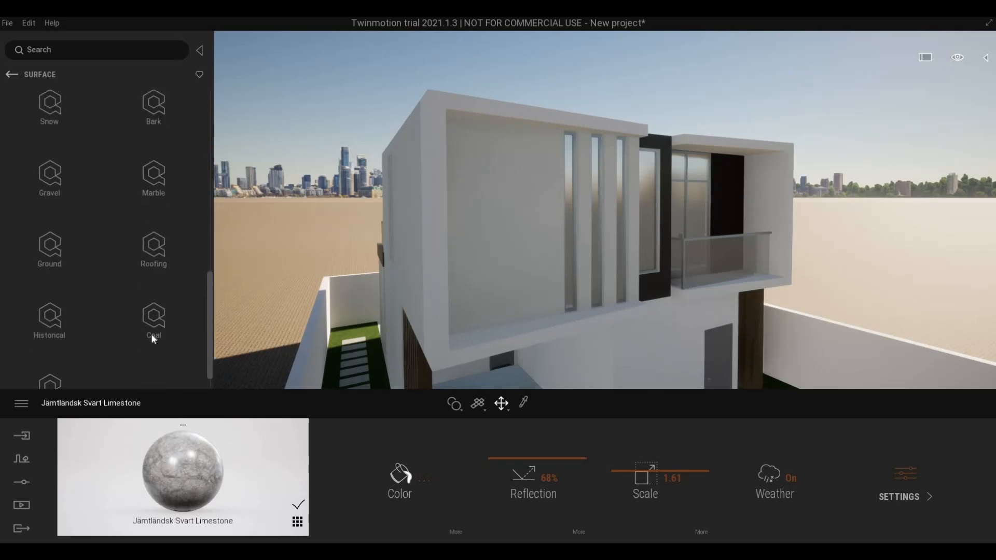
scroll(151, 337, "down", 3)
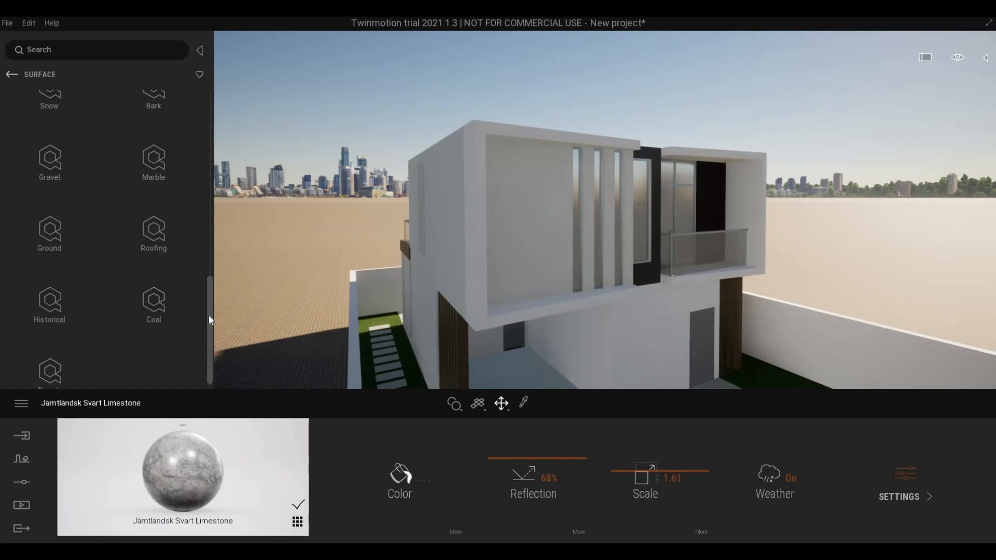
left_click_drag(209, 317, 243, 164)
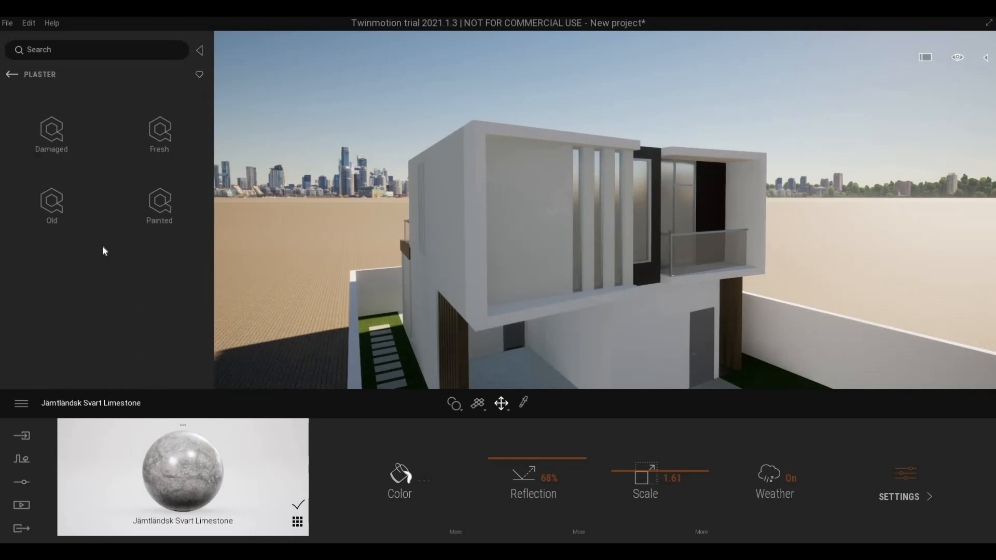
- List the Painted plaster materials and frame the white wall
left_click(157, 206)
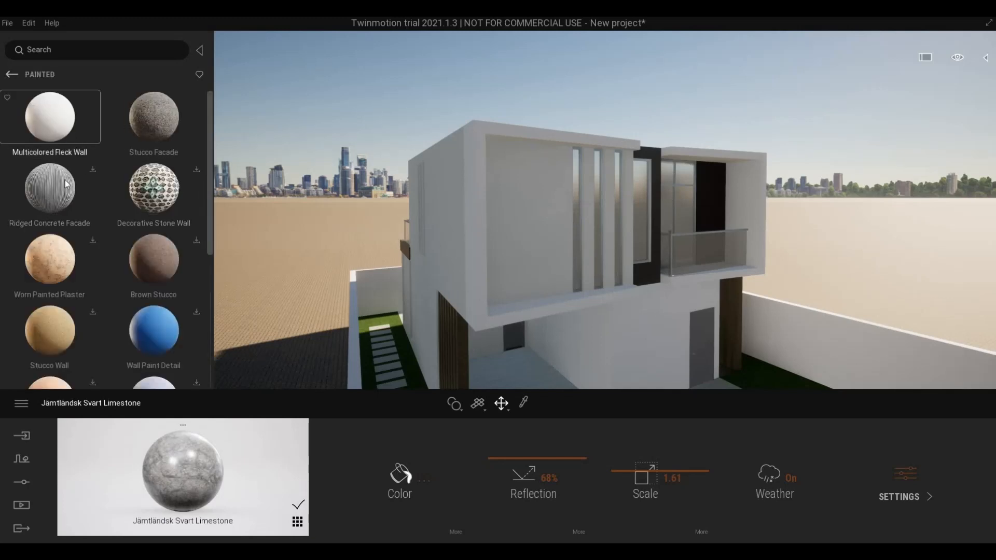
key("d")
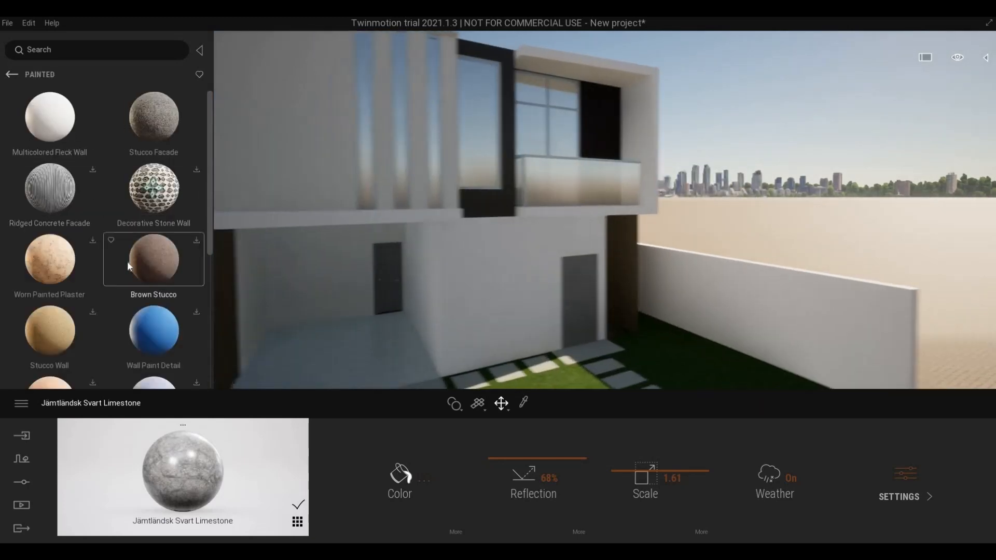
scroll(127, 260, "down", 1)
scroll(145, 265, "down", 1)
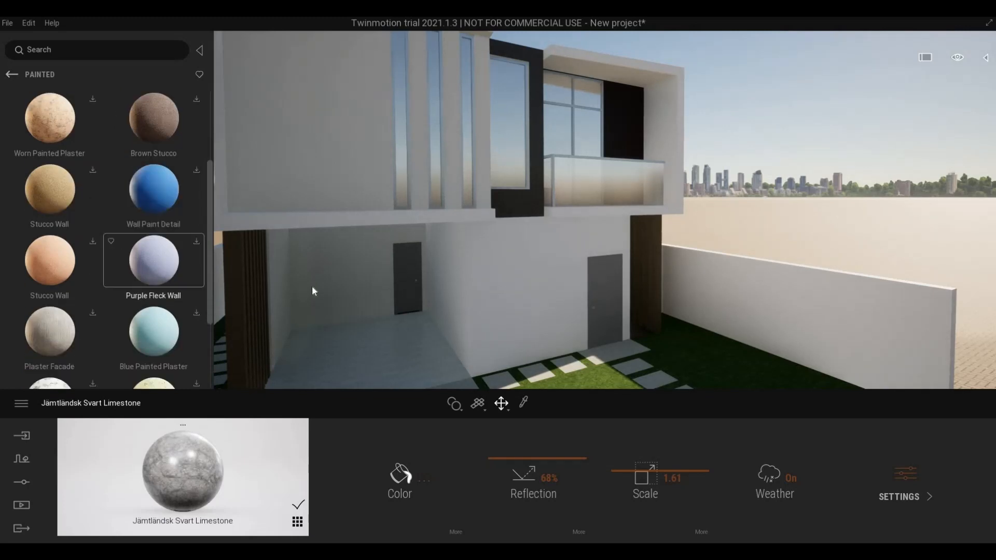
key("a")
key("e")
- Sample the white wall's Damp-proofing material and tint it light grey CCCCCC
left_click(525, 400)
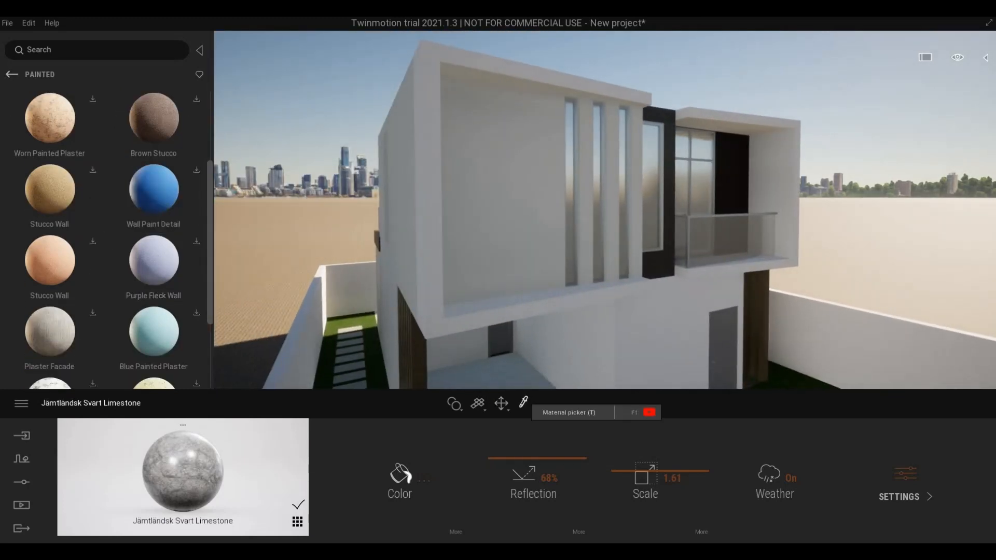
left_click(441, 303)
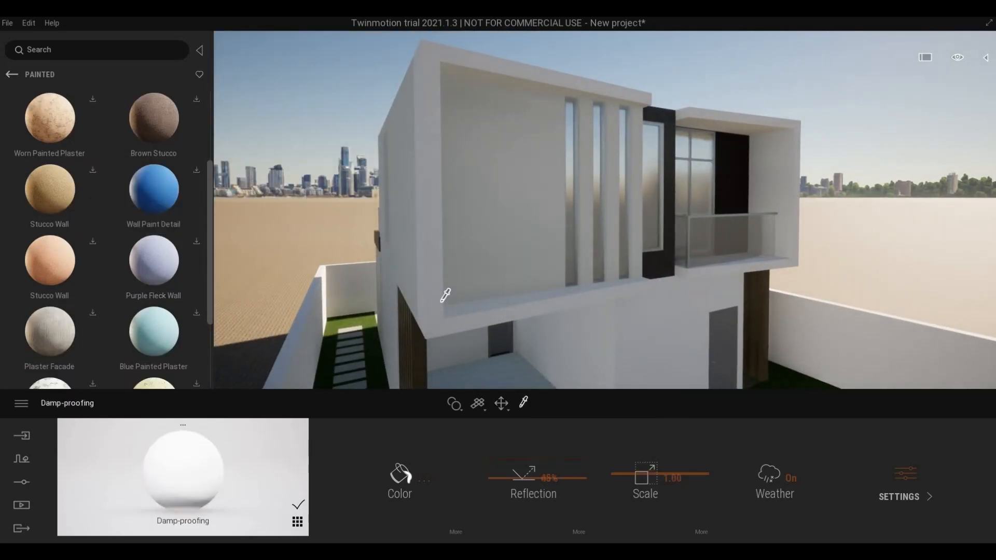
left_click(400, 473)
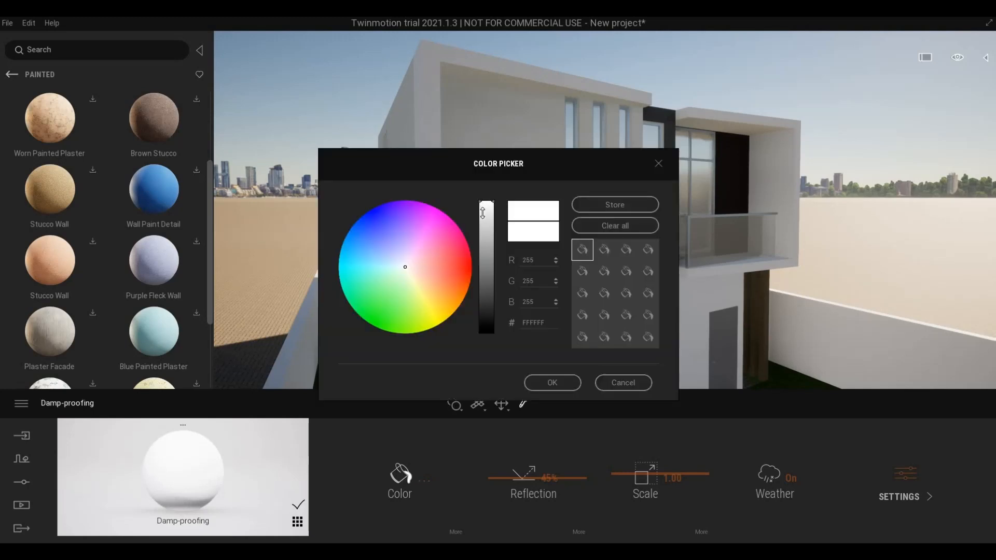
left_click_drag(483, 213, 484, 226)
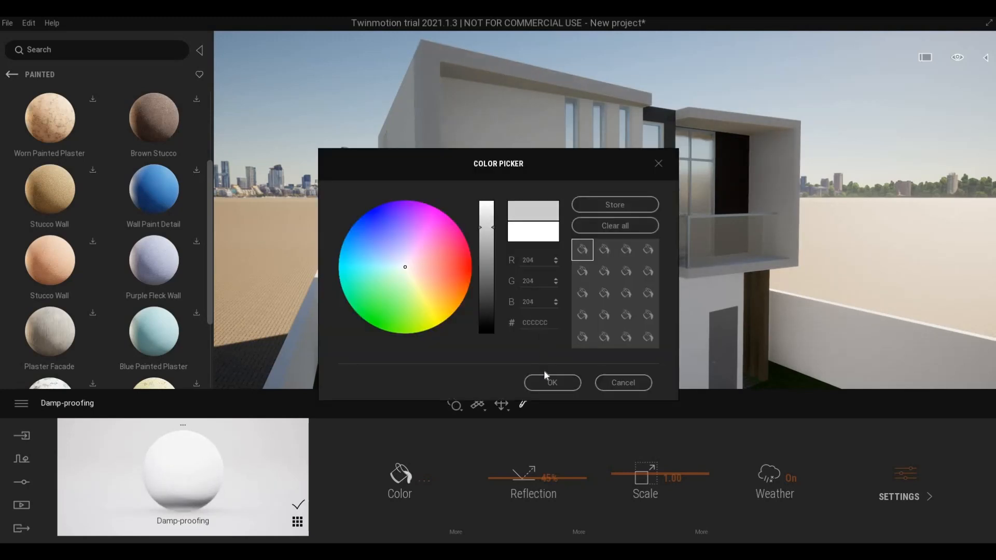
left_click(551, 383)
scroll(37, 161, "up", 2)
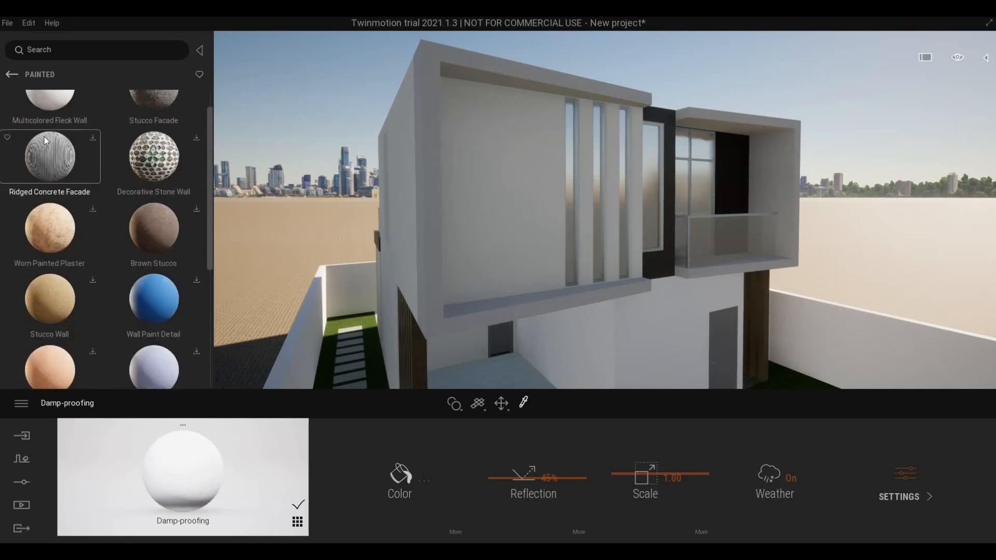
scroll(45, 136, "up", 1)
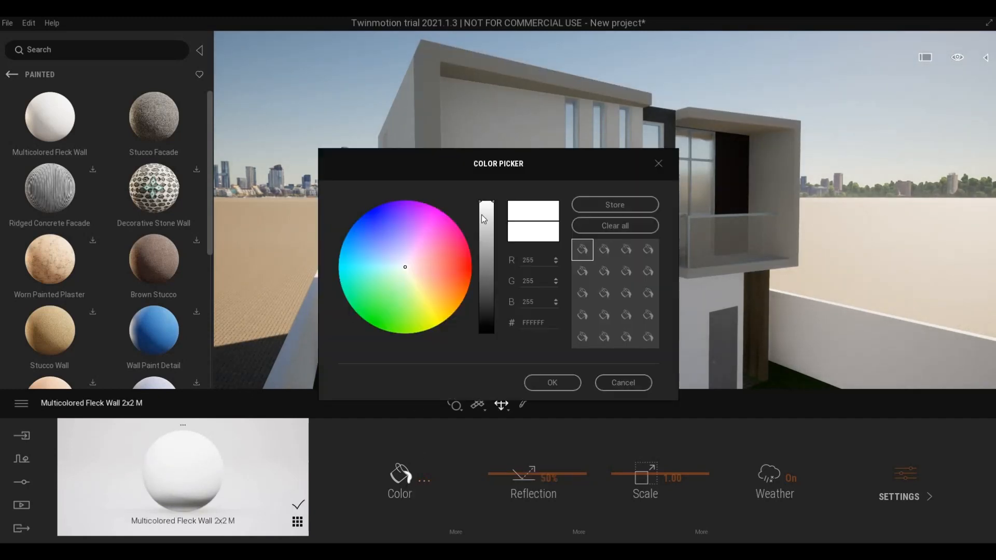
- Tint Multicolored Fleck Wall 2x2 M to D5D5D5, then orbit to the house front
left_click_drag(483, 207, 483, 224)
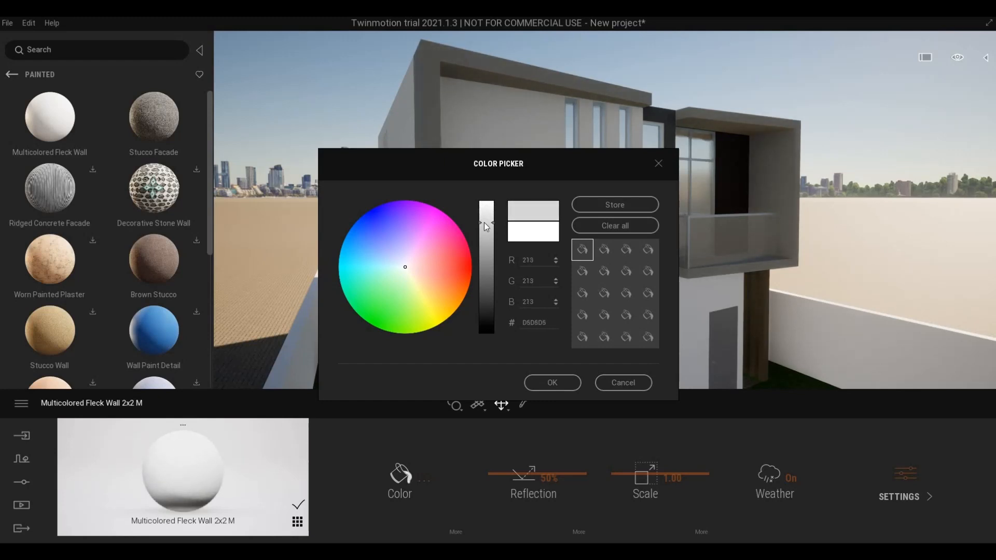
left_click(549, 386)
middle_click_drag(544, 299, 601, 286, "shift")
scroll(555, 306, "up", 3)
scroll(646, 251, "down", 2)
middle_click_drag(647, 250, 632, 230)
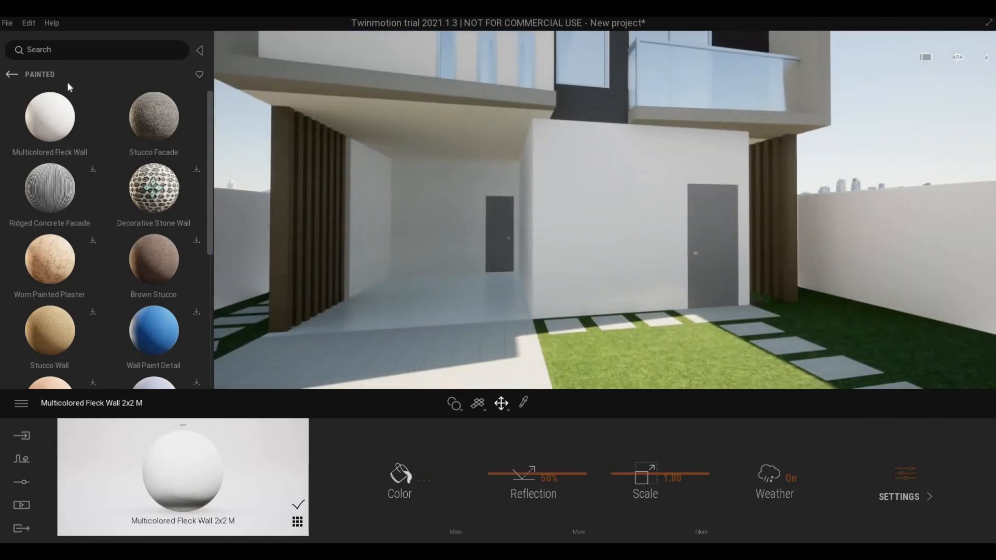
- Go to Surface > Concrete > Painted and download Painted Concrete Wall
left_click(11, 76)
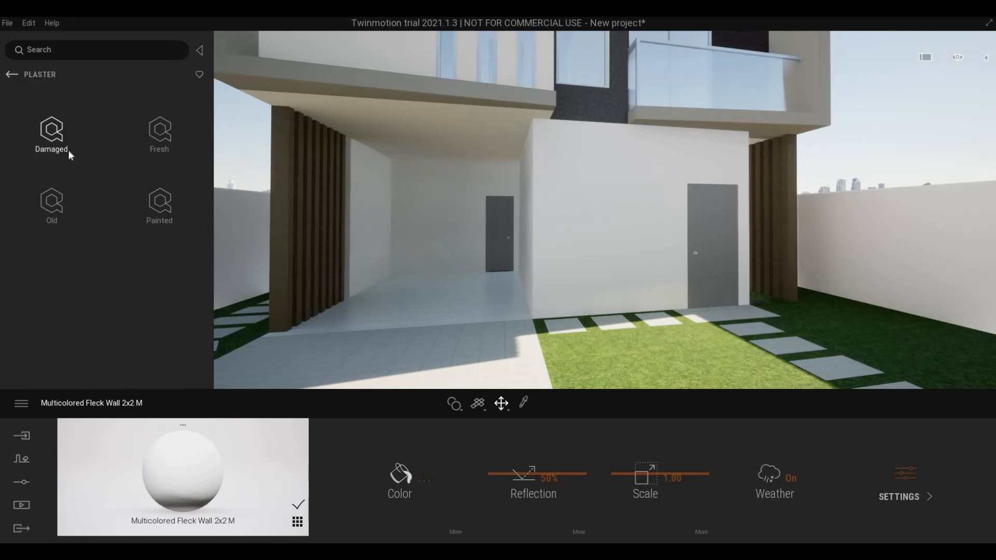
left_click(12, 75)
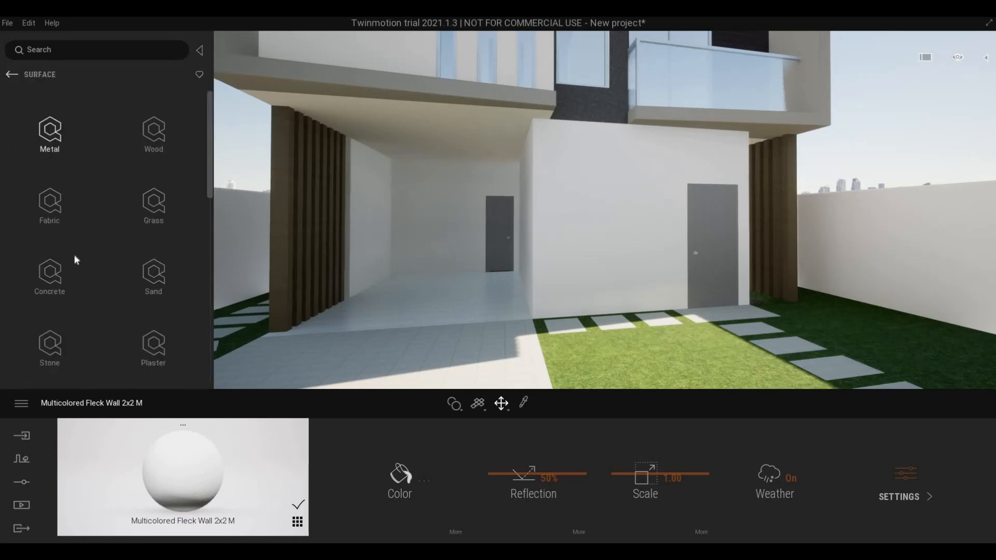
left_click(52, 270)
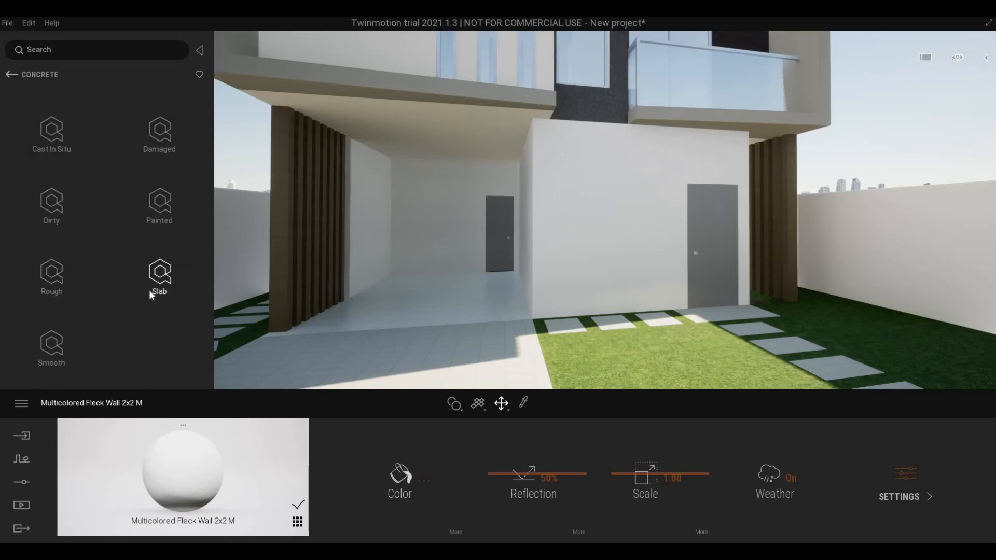
left_click(156, 207)
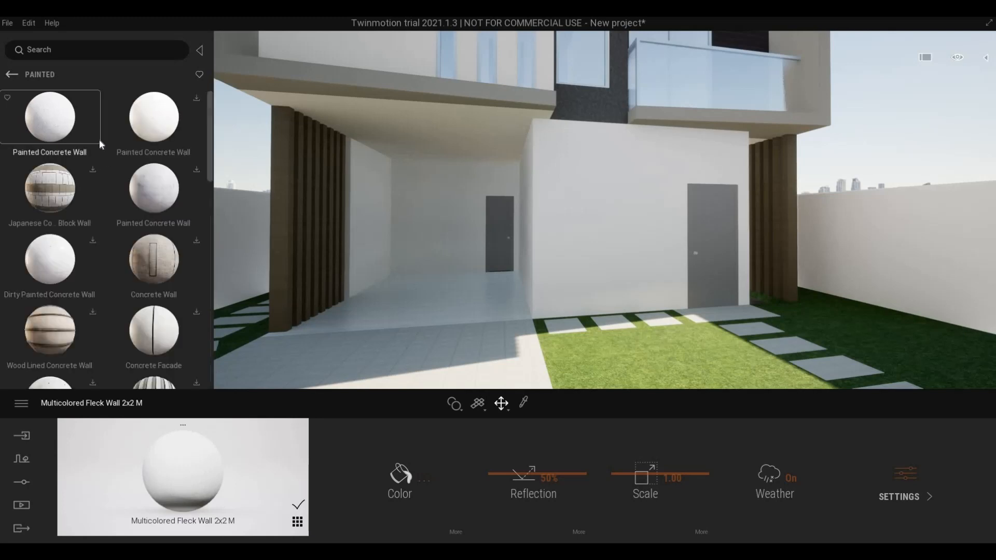
left_click(196, 101)
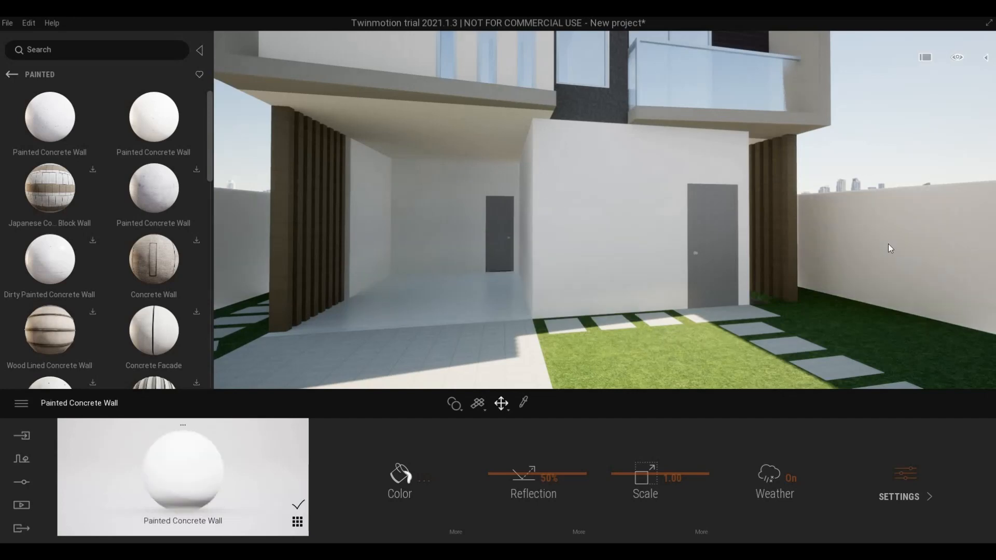
- Apply Painted Concrete Wall to the white front wall
key("d")
key("s")
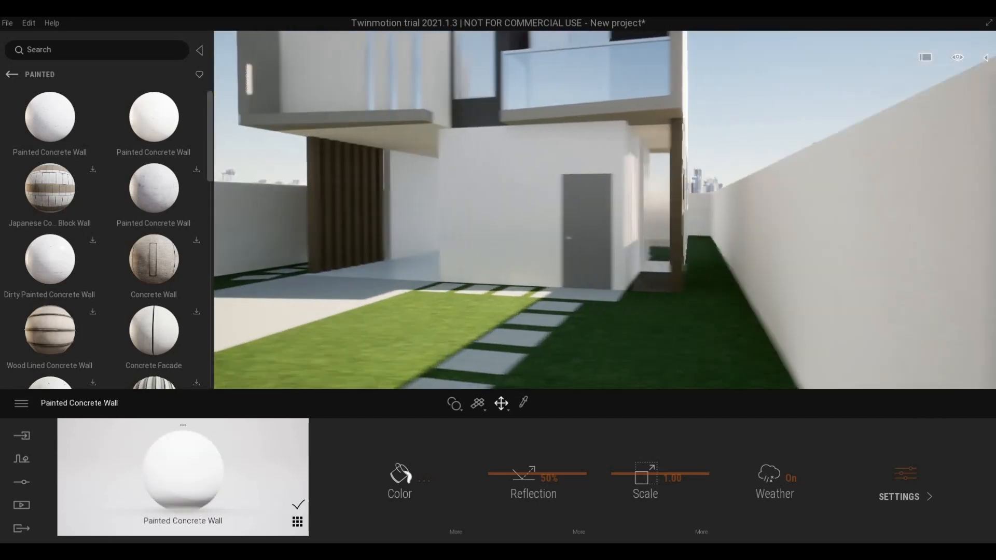
right_click_drag(798, 261, 740, 263)
key("w")
key("w")
key("w")
key("s")
key("s")
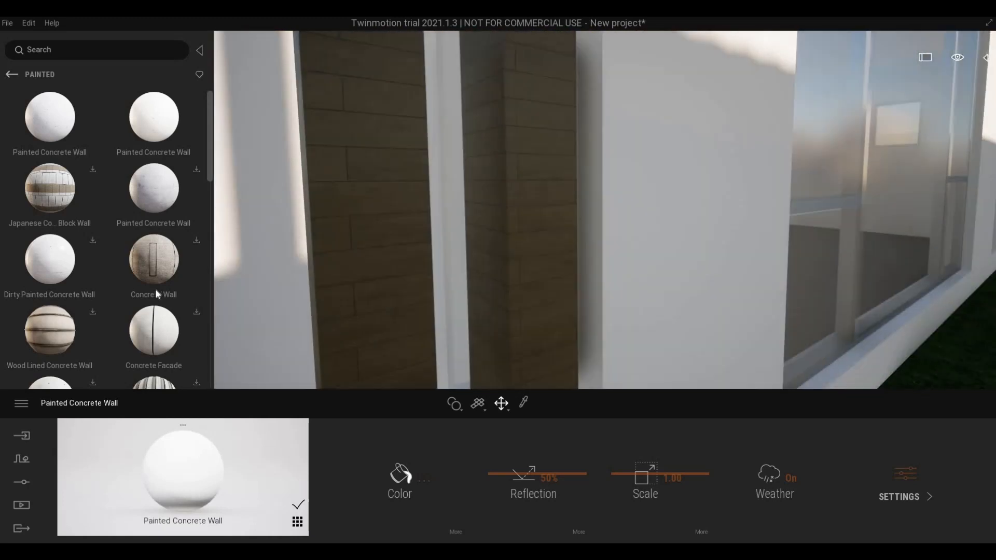
key("d")
left_click_drag(154, 132, 363, 156)
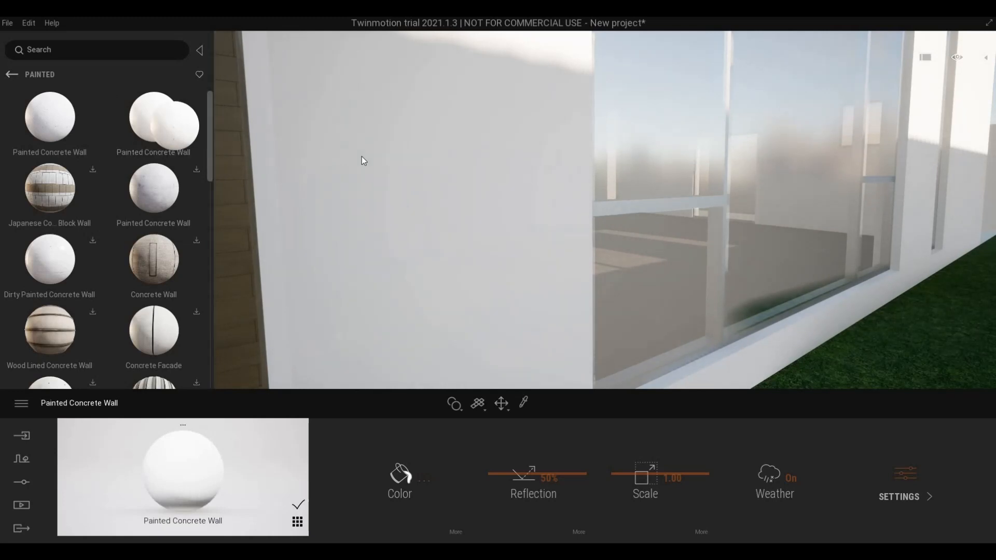
- Drop the other Painted Concrete Wall on the wall and download Concrete Block Wall for the door wall
key("s")
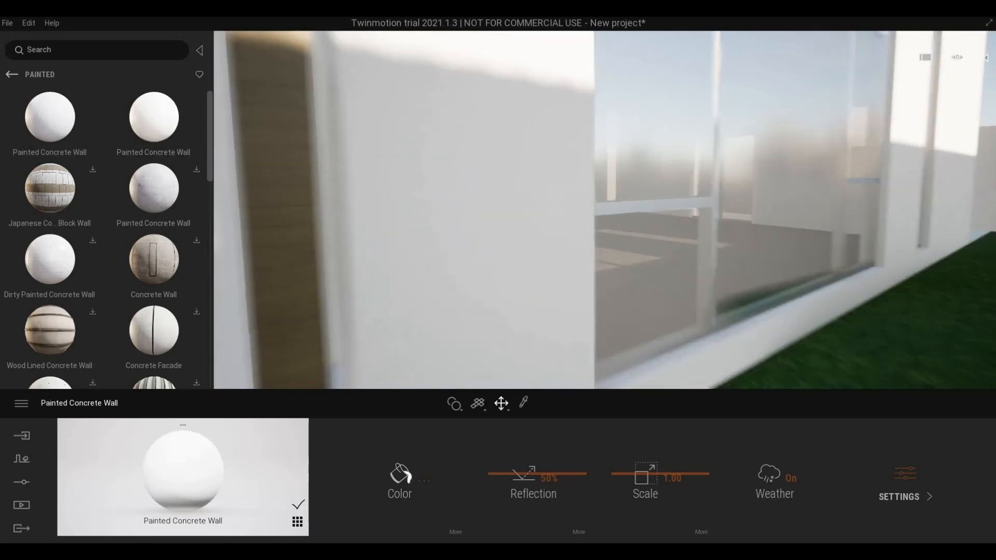
right_click_drag(384, 164, 446, 164)
key("s")
right_click_drag(385, 165, 376, 148)
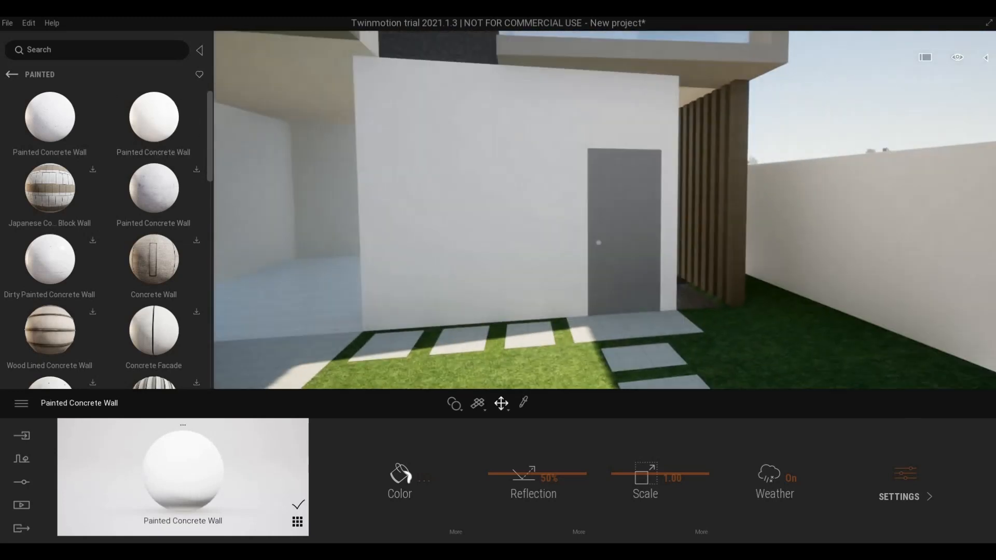
key("a")
left_click_drag(57, 125, 269, 200)
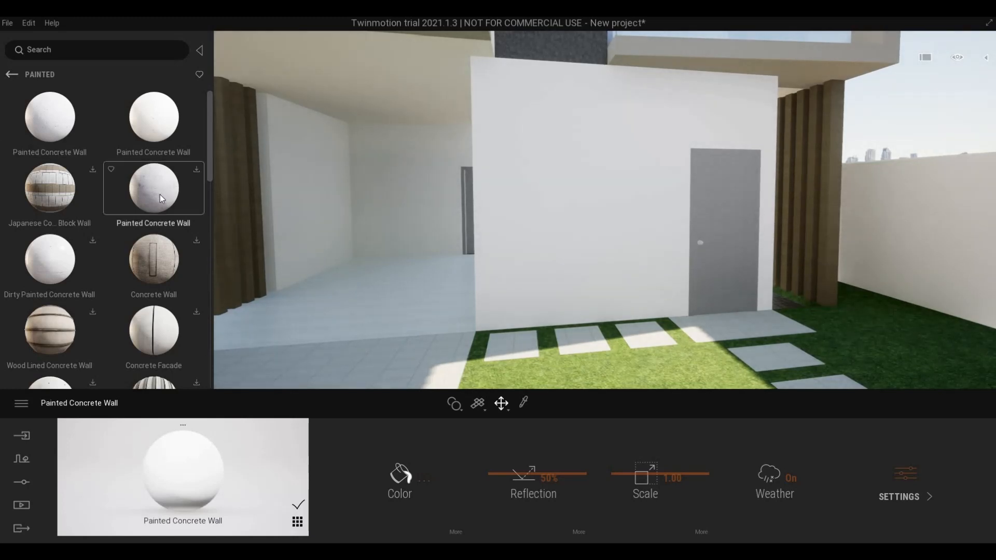
scroll(159, 195, "down", 3)
scroll(88, 280, "down", 5)
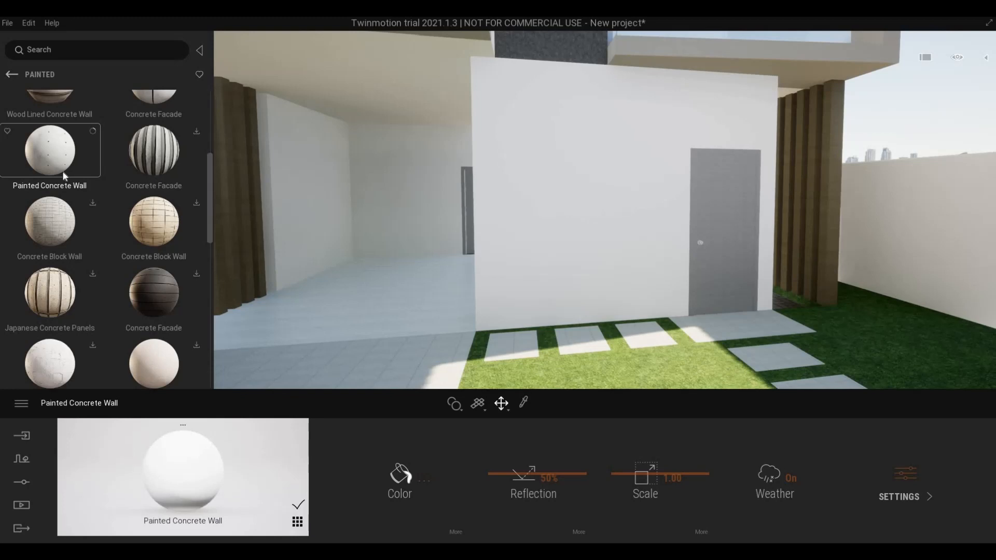
left_click(196, 203)
scroll(103, 267, "down", 1)
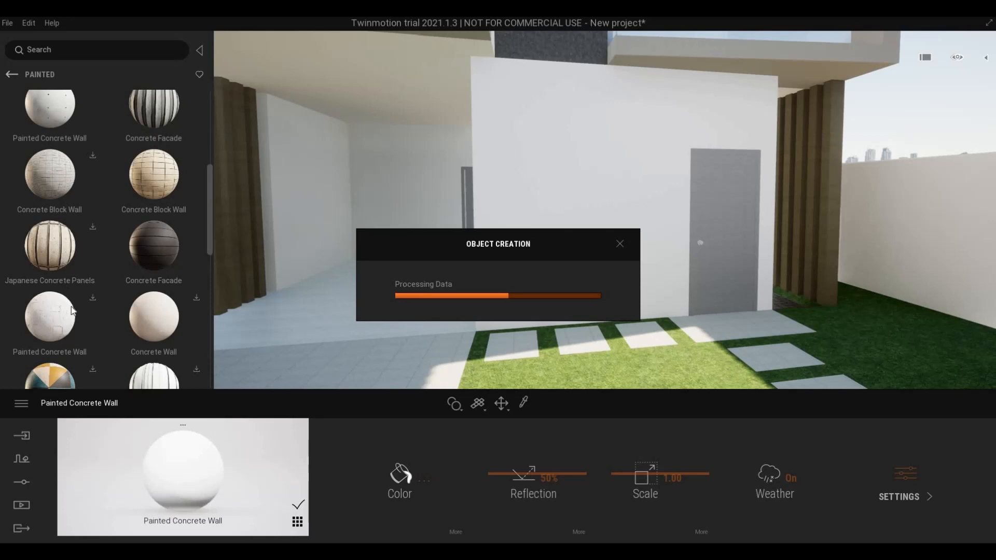
- Enlarge the Concrete Facade texture scale on the door wall and check it from the upper glass doors
mouse_move(641, 468)
left_mouse_down()
mouse_move(641, 446)
mouse_move(642, 462)
left_mouse_up()
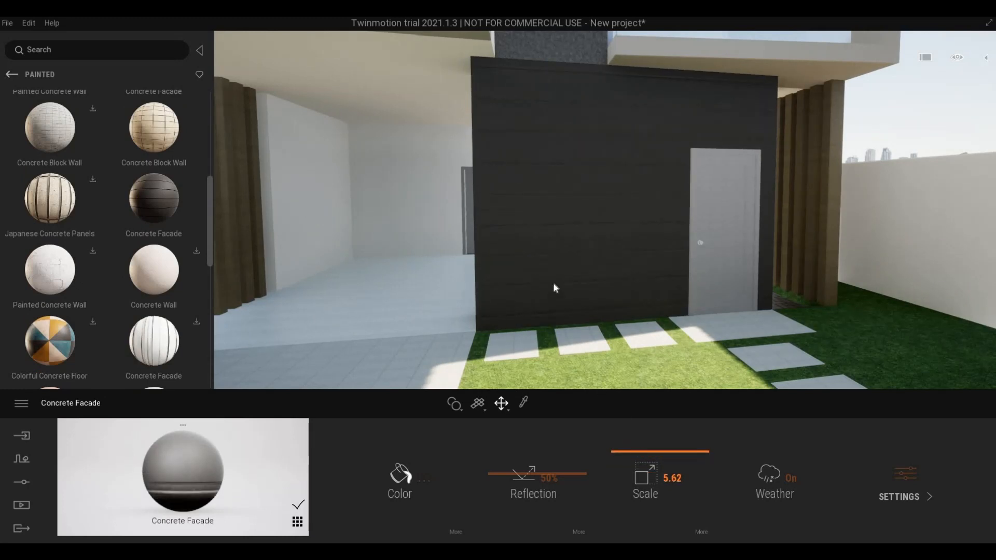
key("w")
key("e")
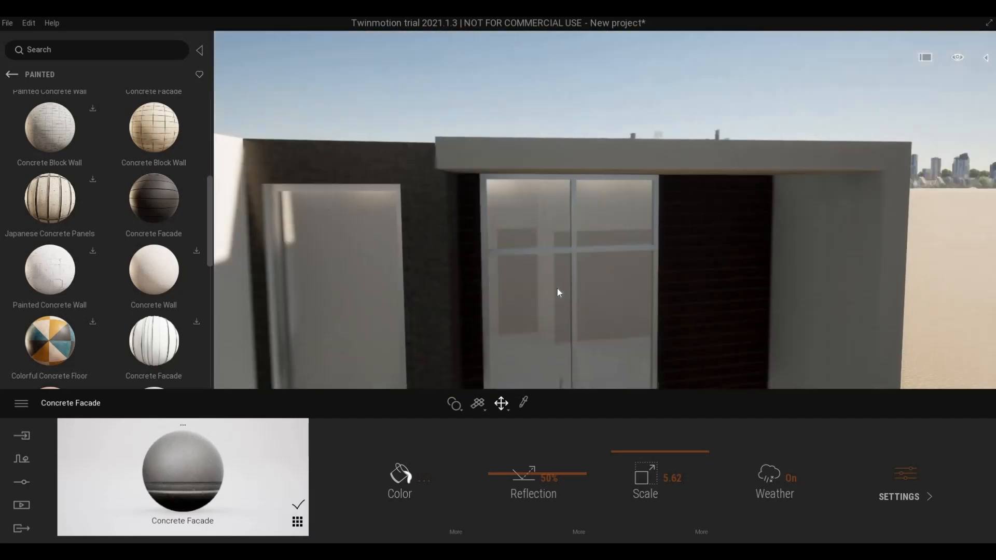
key("s")
key("q")
key("w")
middle_click_drag(593, 331, 623, 375)
scroll(624, 379, "up", 2)
scroll(624, 379, "down", 3)
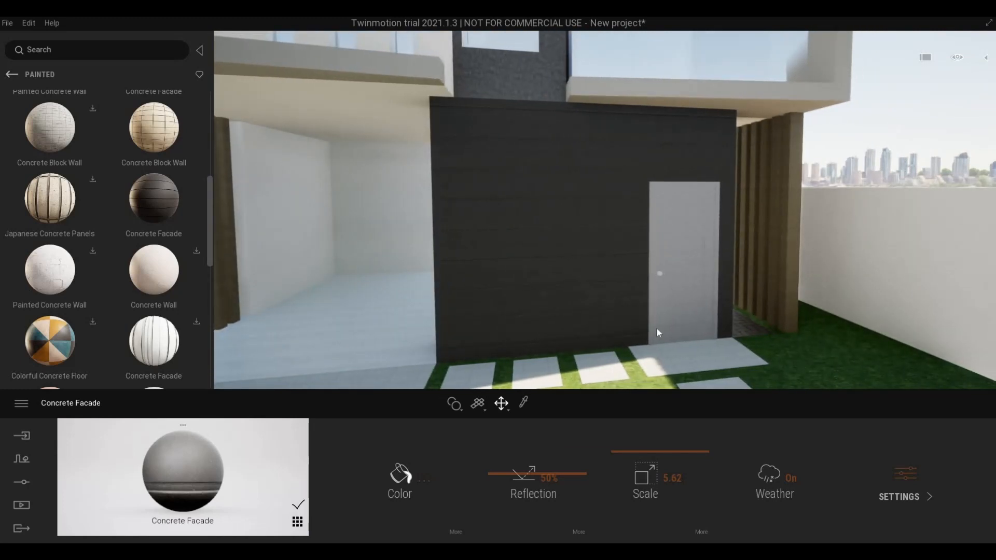
- Reduce the Concrete Facade texture scale to about 4.65 and inspect it along the house front
left_click_drag(642, 453, 643, 457)
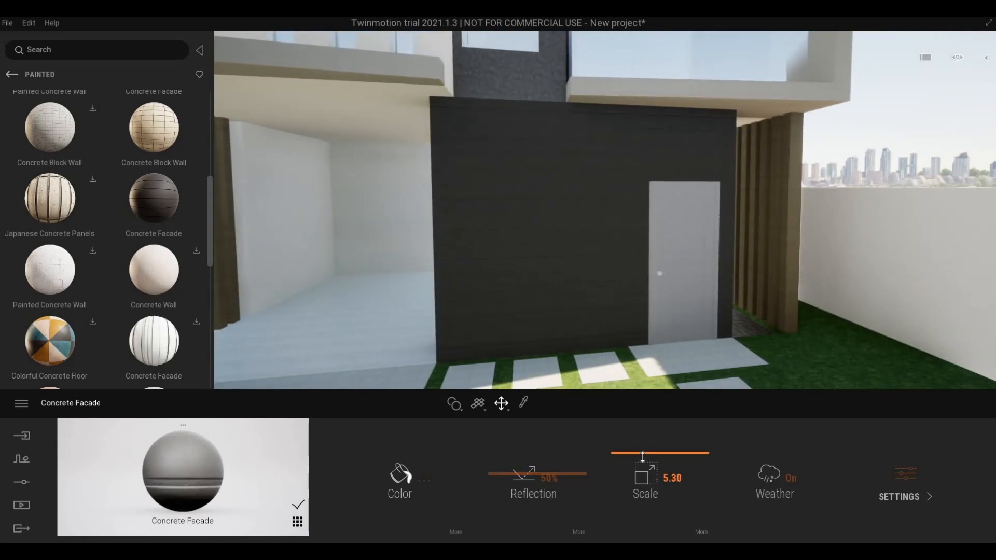
key("a")
key("w")
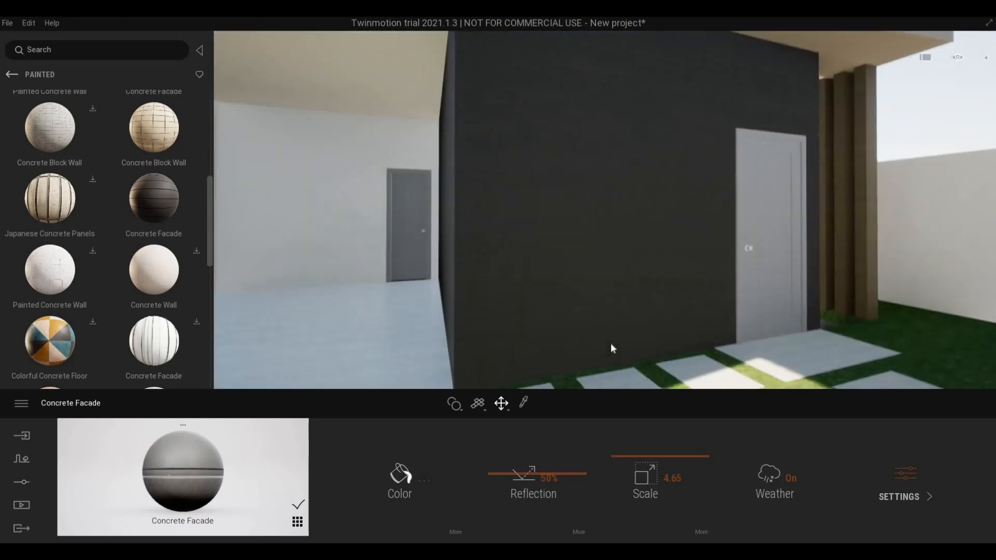
key("d")
mouse_move(611, 341)
right_mouse_down()
mouse_move(550, 341)
mouse_move(616, 344)
right_mouse_up()
key("s")
key("e")
key("d")
key("w")
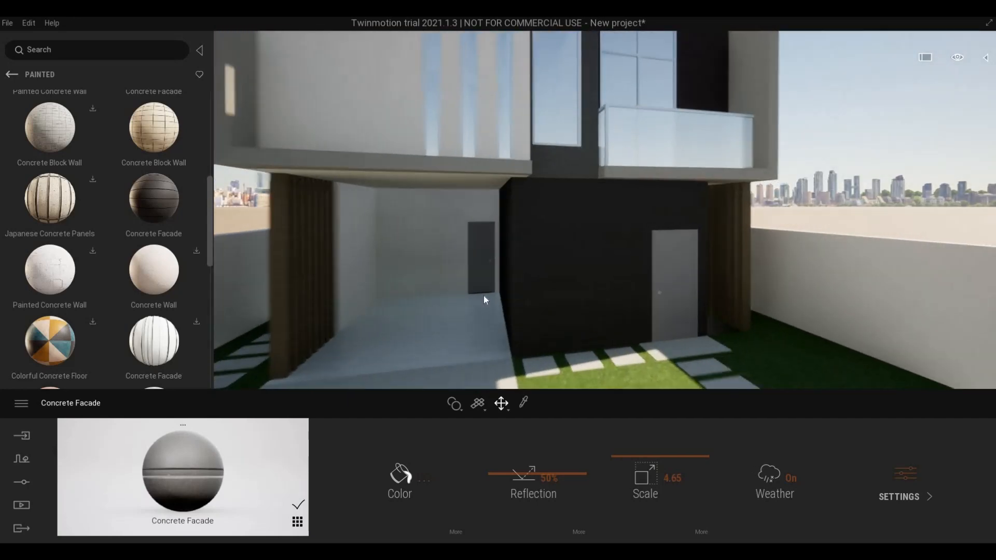
key("q")
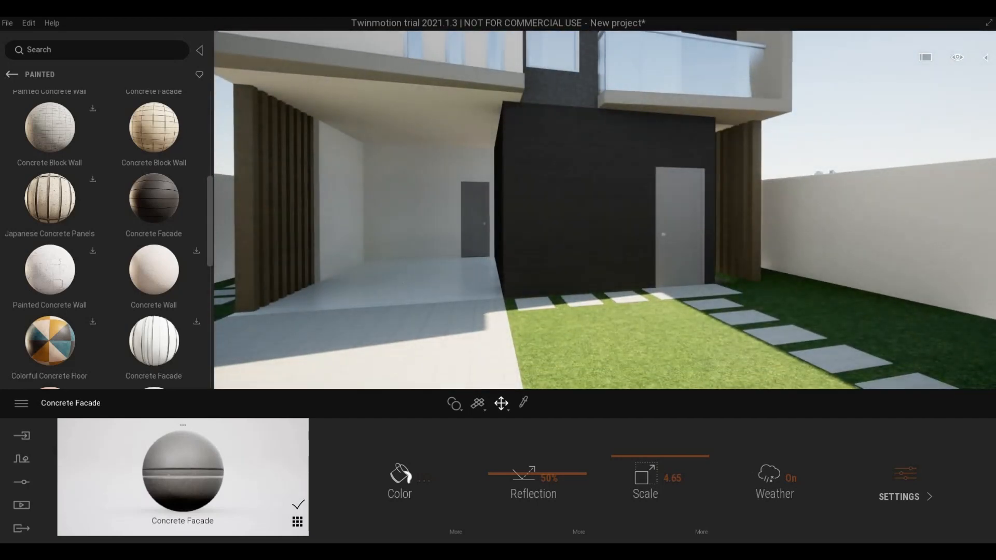
key("a")
key("w")
mouse_move(399, 275)
right_mouse_down()
mouse_move(383, 276)
mouse_move(385, 243)
mouse_move(394, 279)
mouse_move(382, 285)
right_mouse_up()
- Fly up to the narrow upper-facade windows and eyedrop the window frame's Aluminum material
key("e")
key("a")
key("d")
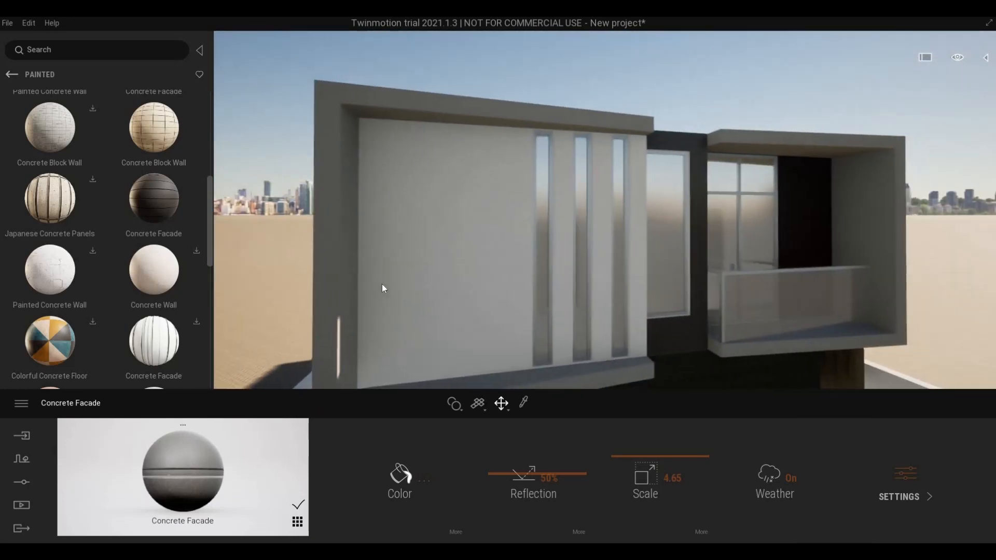
key("w")
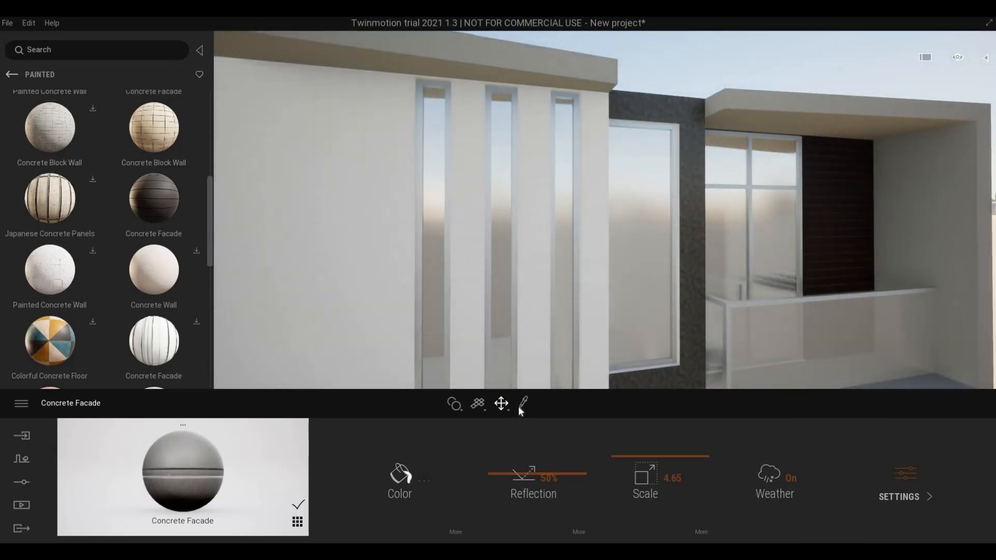
key("w")
key("a")
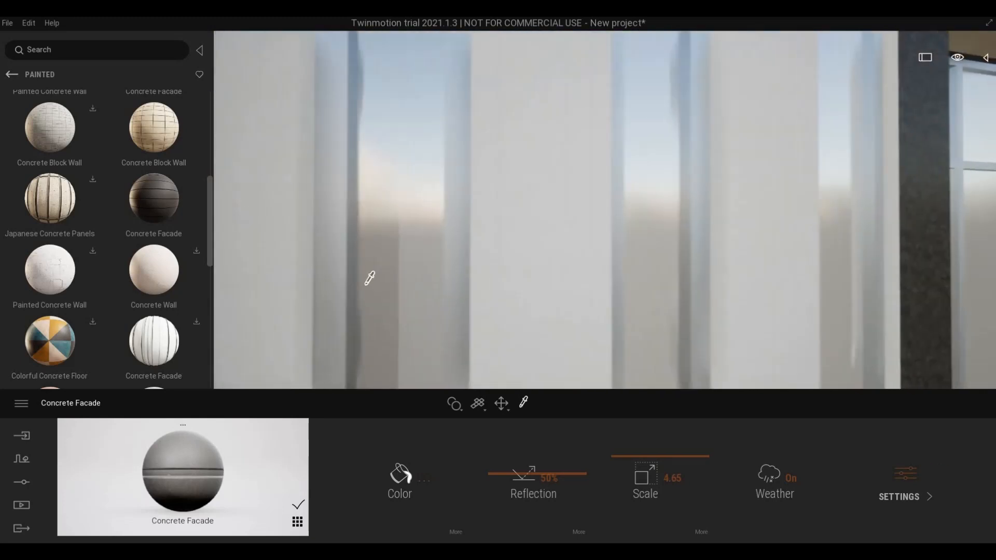
right_click_drag(369, 279, 383, 271)
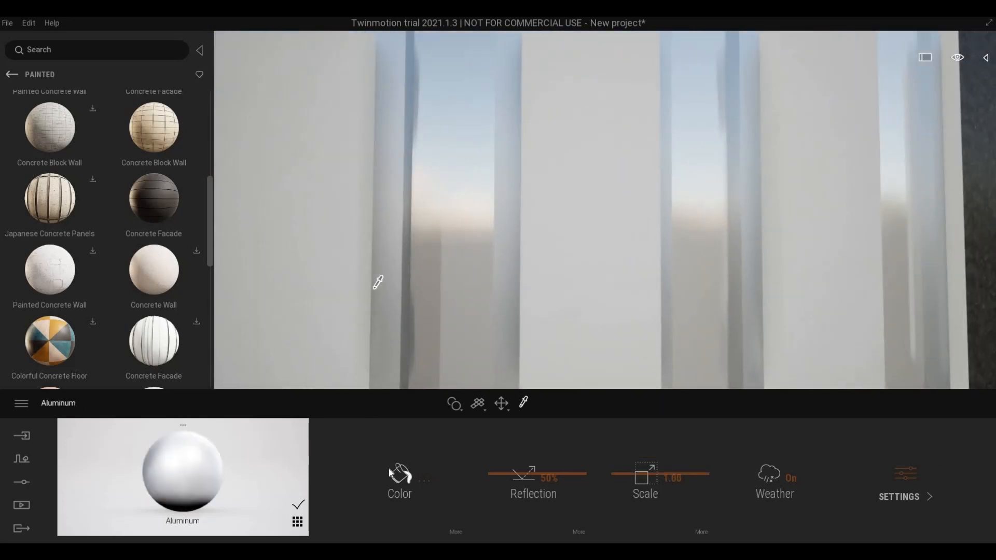
- Darken the Aluminum frame colour to 909191 and confirm it
key("s")
left_click(396, 475)
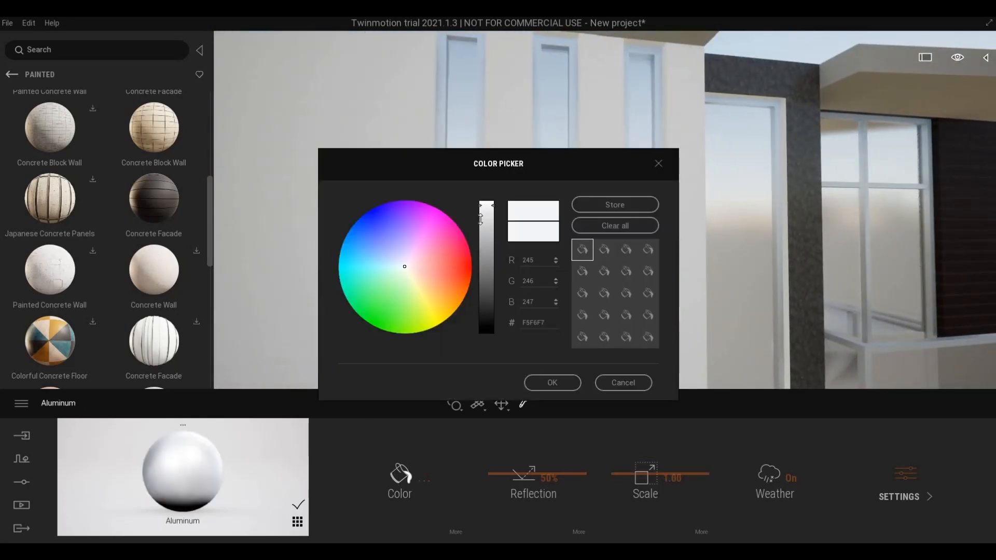
left_click_drag(481, 219, 481, 258)
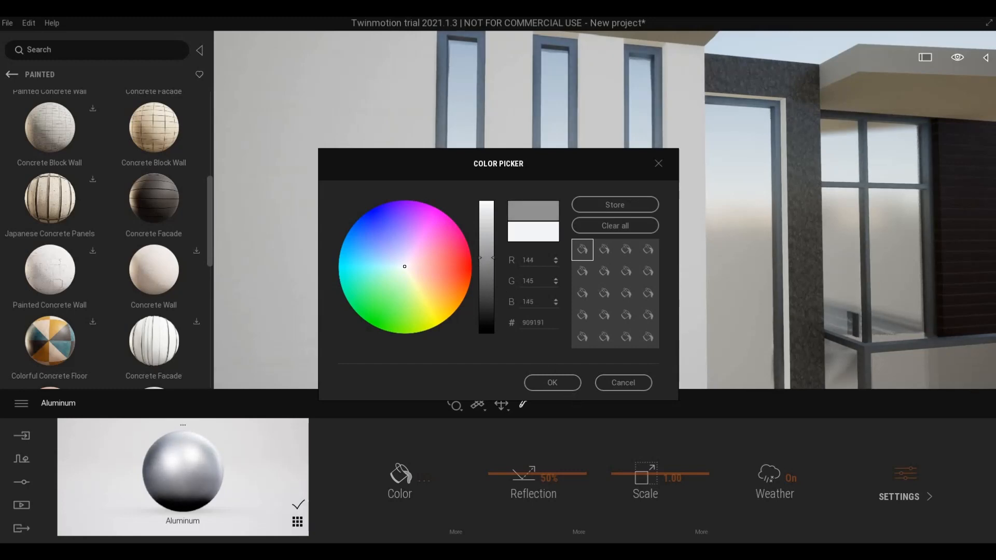
left_click(552, 383)
scroll(566, 385, "down", 5)
middle_click_drag(635, 274, 633, 271)
right_click_drag(633, 270, 612, 270)
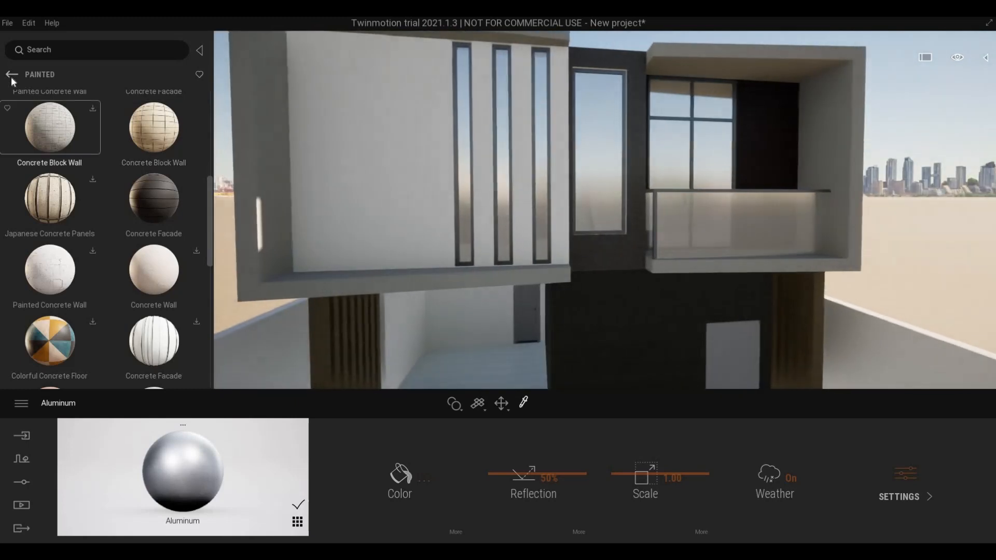
- Apply Two sided glass from the Glass library to the right balcony window
left_click(10, 75)
left_click(11, 75)
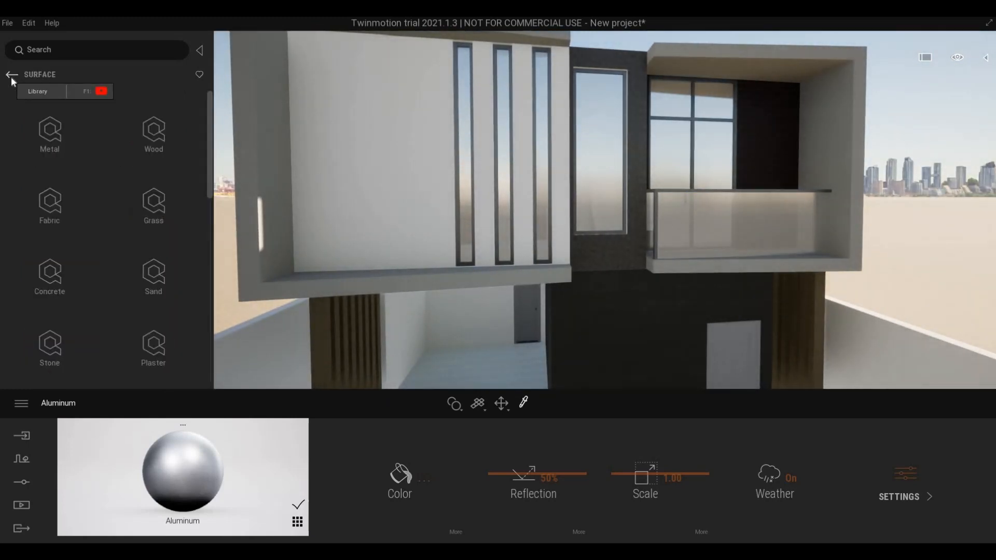
left_click(11, 76)
left_click(11, 77)
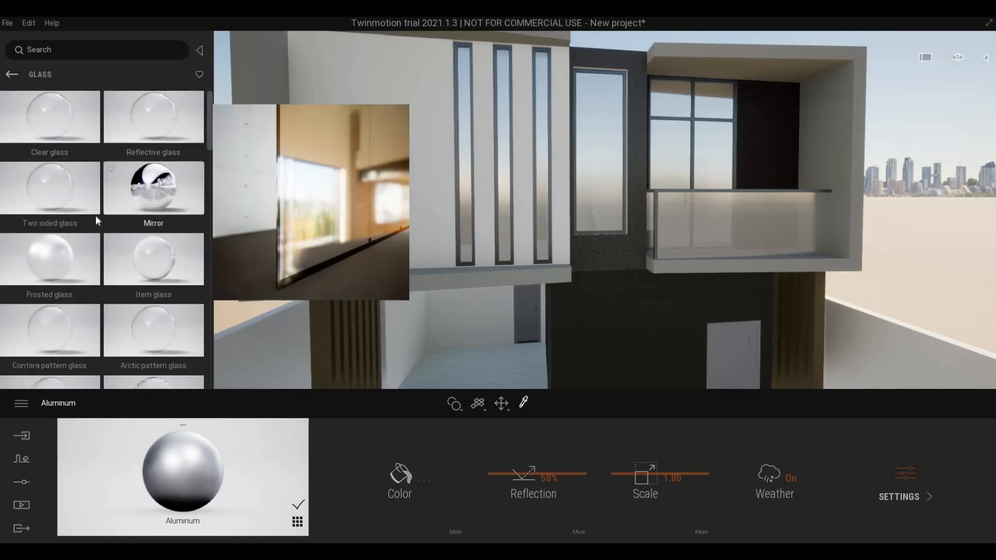
left_click_drag(37, 201, 590, 179)
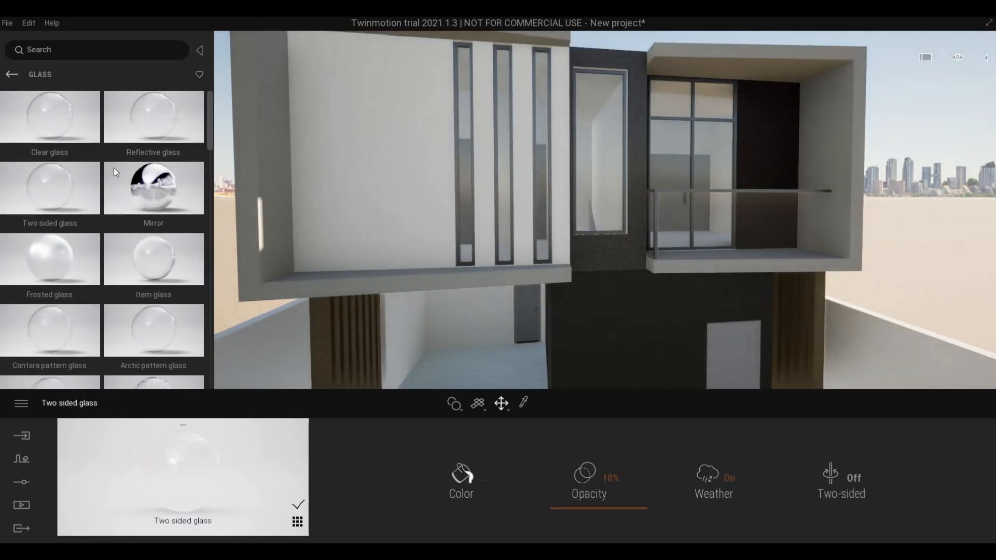
left_click_drag(29, 208, 706, 137)
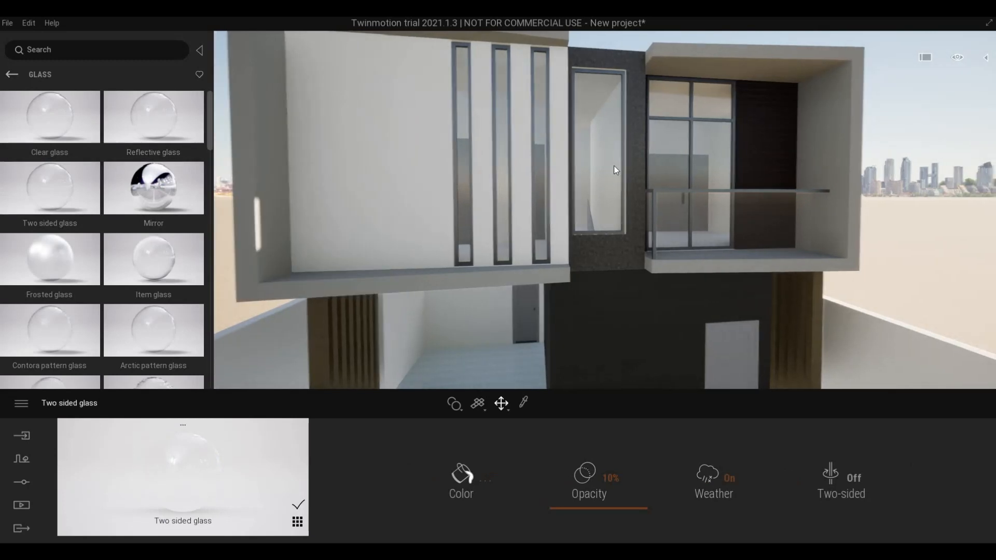
right_click_drag(615, 166, 604, 169)
- Move the view to the white front door and eyedrop its Cherry material
middle_click_drag(604, 169, 562, 154)
scroll(563, 158, "up", 5)
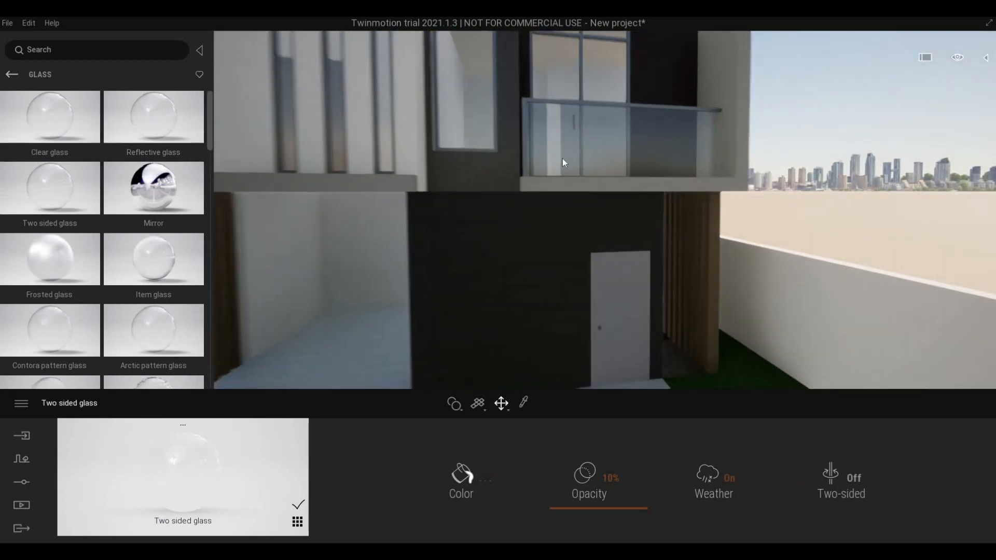
scroll(567, 144, "up", 8)
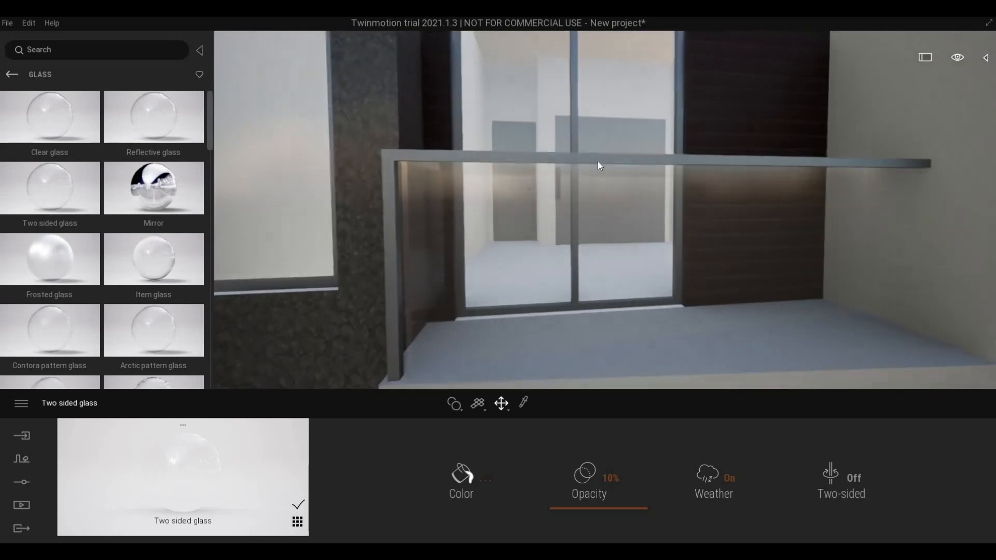
scroll(592, 172, "down", 8)
right_click_drag(593, 173, 587, 199)
scroll(561, 230, "up", 6)
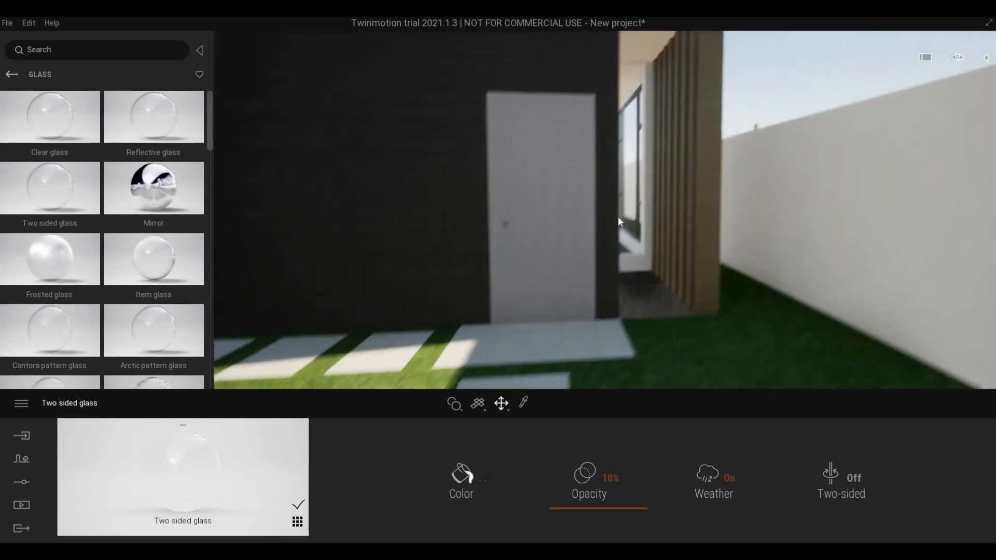
middle_click_drag(618, 217, 573, 228)
scroll(623, 215, "up", 4)
scroll(572, 244, "down", 4)
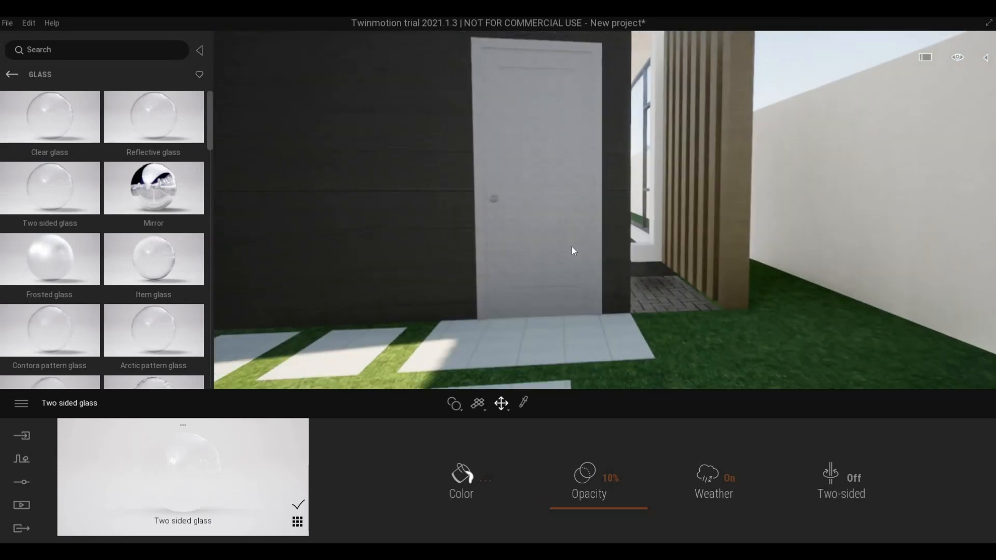
scroll(571, 247, "up", 3)
left_click(525, 403)
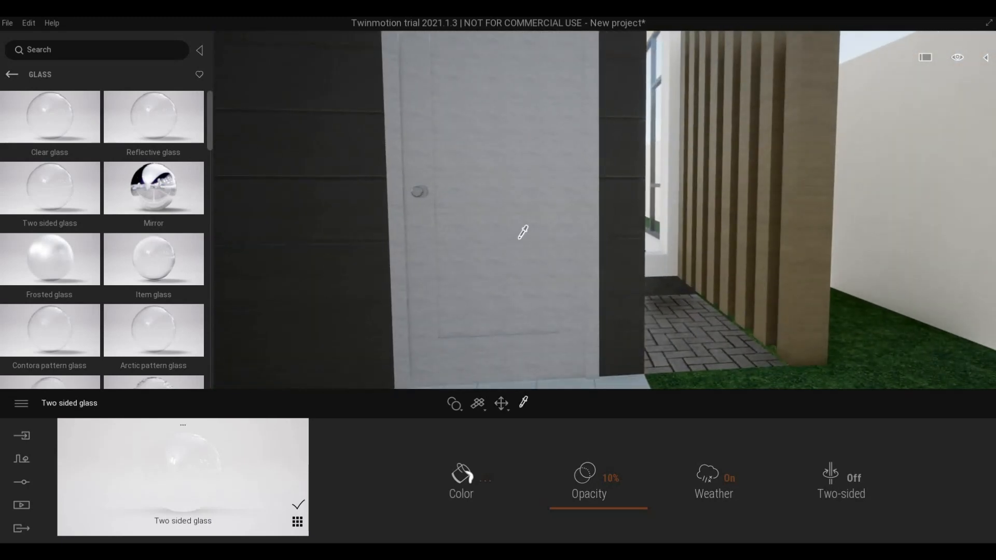
scroll(531, 232, "down", 5)
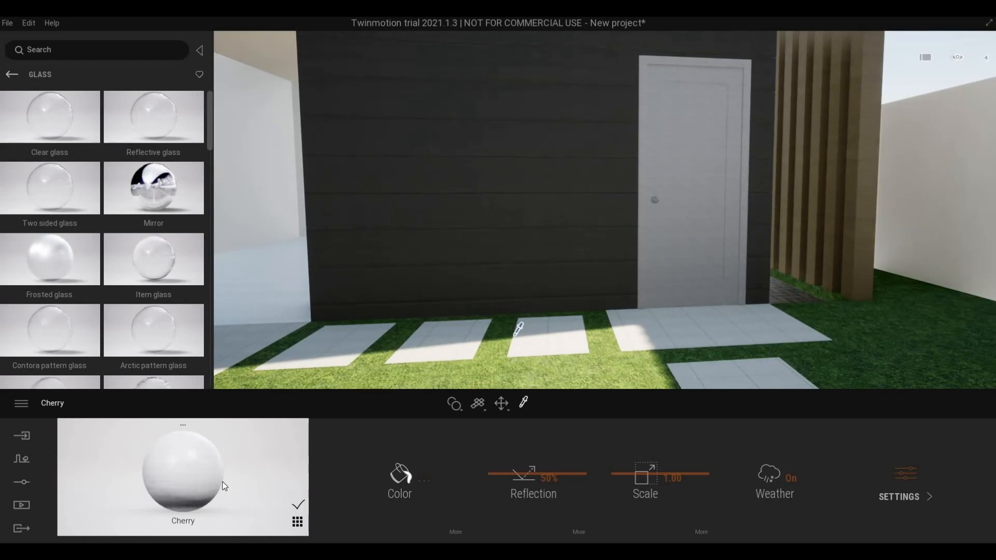
- Open the Wood materials, try Mahogany 03 G on the front door, and undo it
left_click(12, 74)
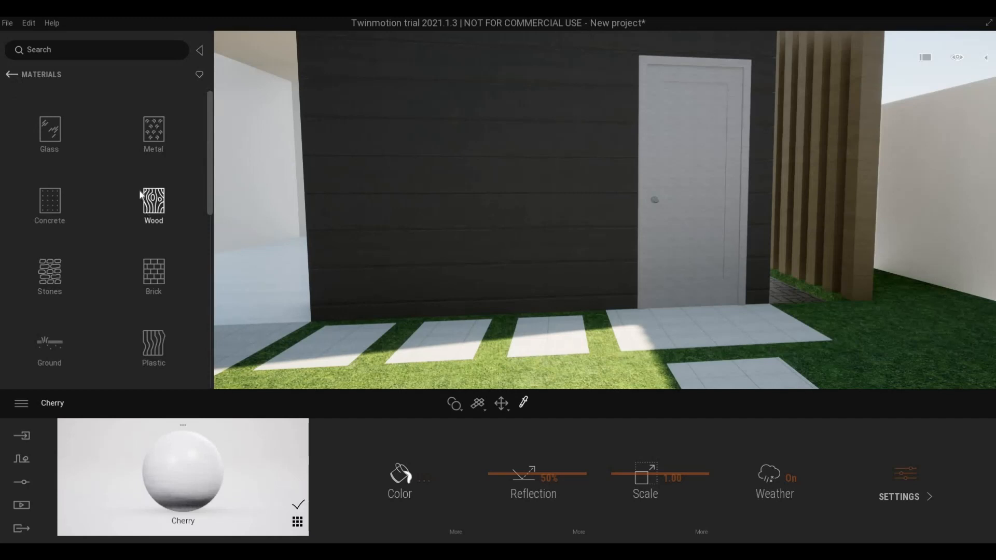
left_click(140, 196)
scroll(116, 265, "down", 6)
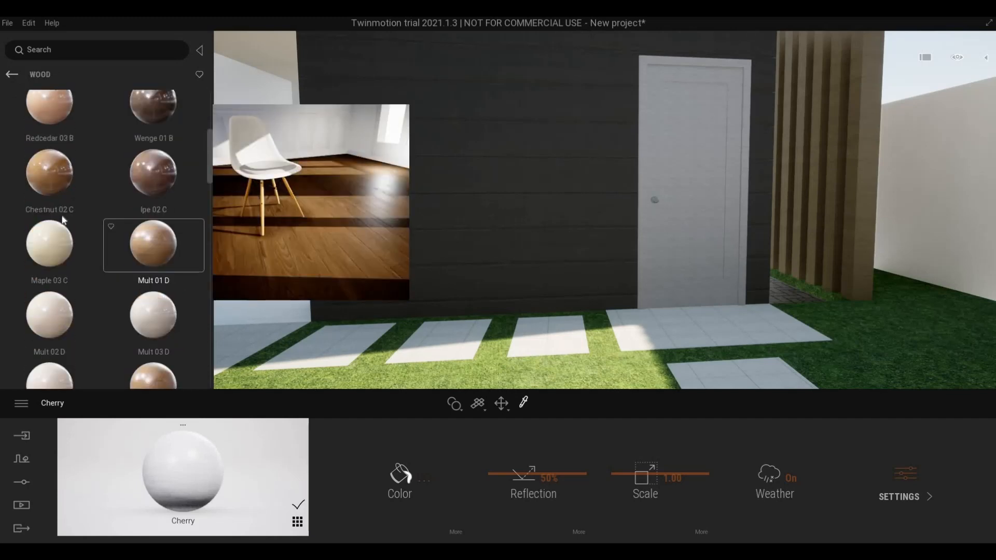
scroll(75, 278, "down", 5)
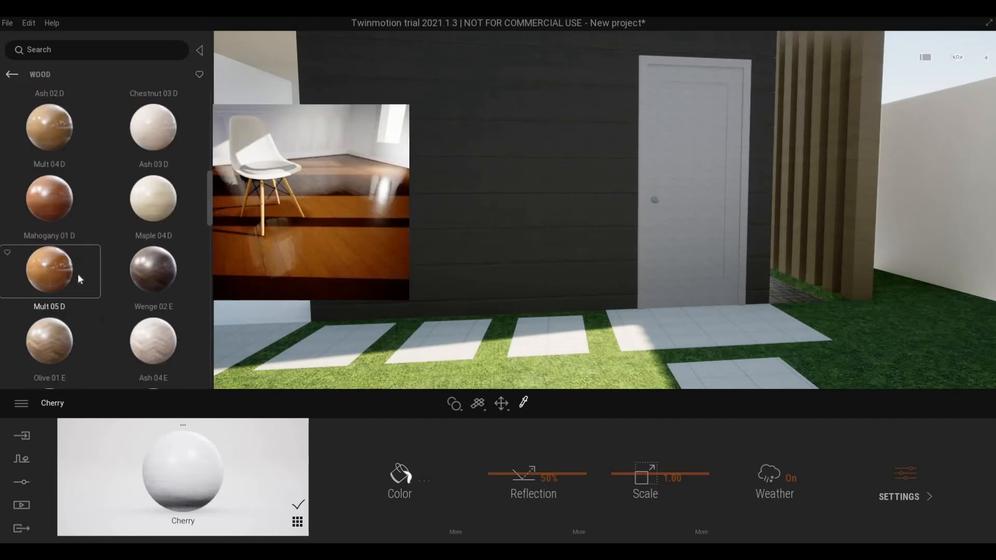
scroll(81, 280, "down", 8)
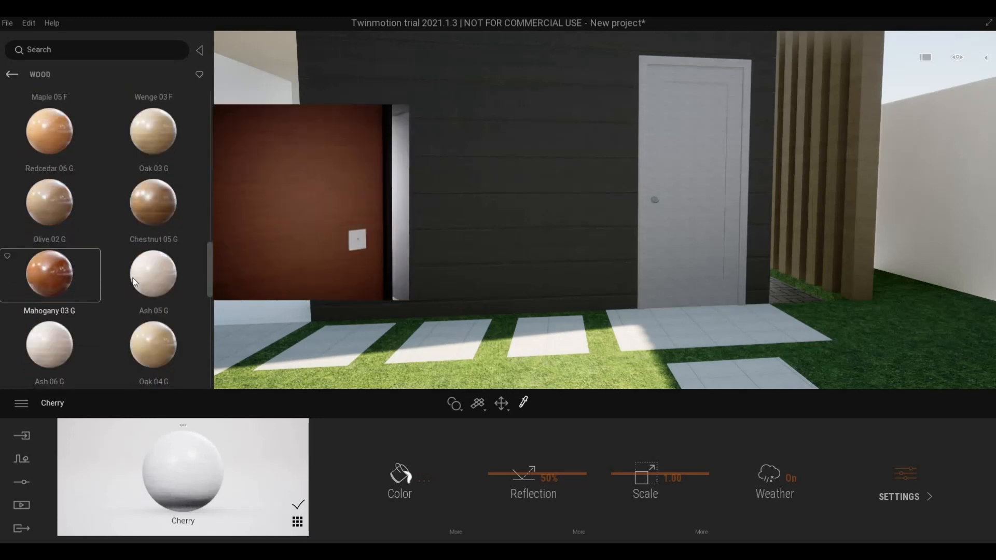
left_click_drag(70, 281, 644, 225)
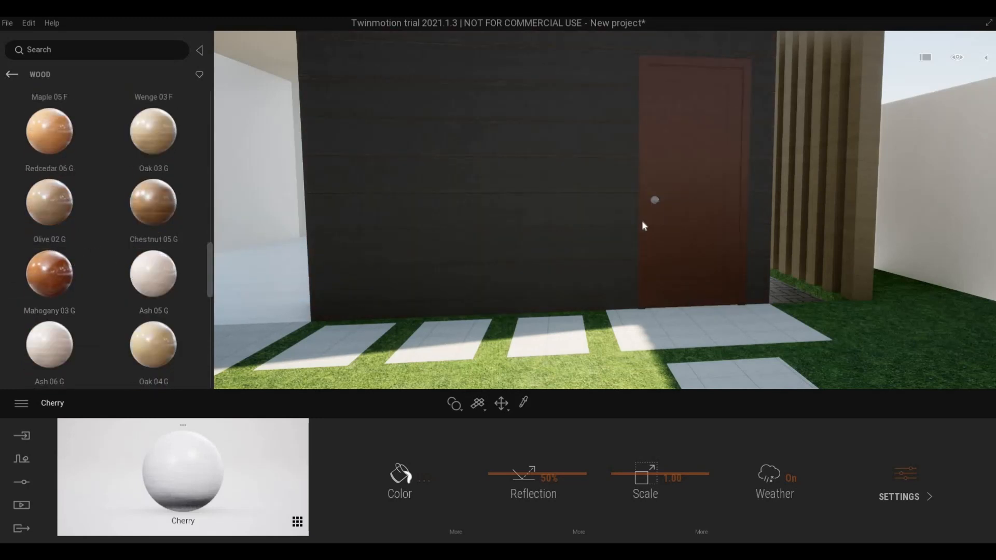
key("ctrl+z")
- Try Ash 05 G on the front door, then undo back to white Cherry
left_click_drag(160, 293, 667, 208)
mouse_move(150, 296)
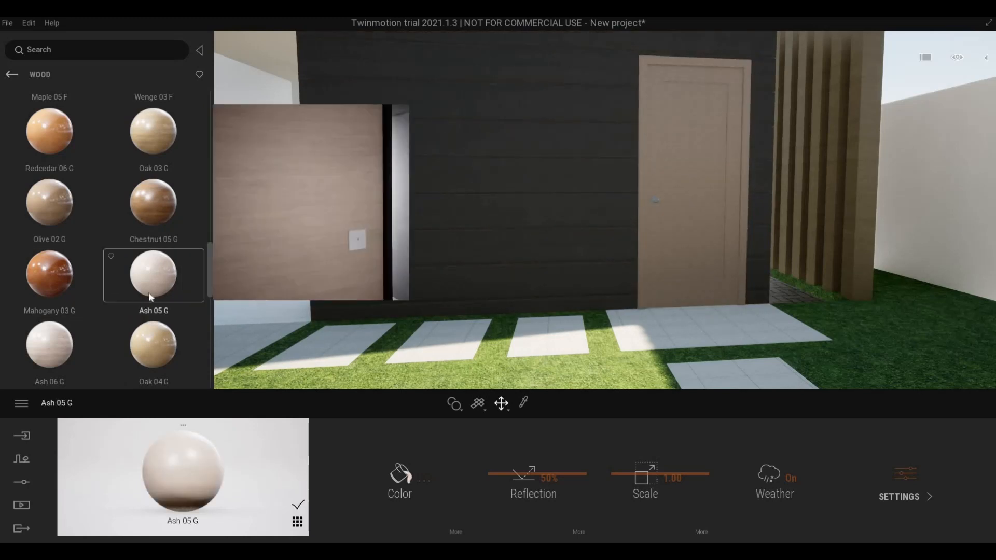
scroll(102, 318, "down", 2)
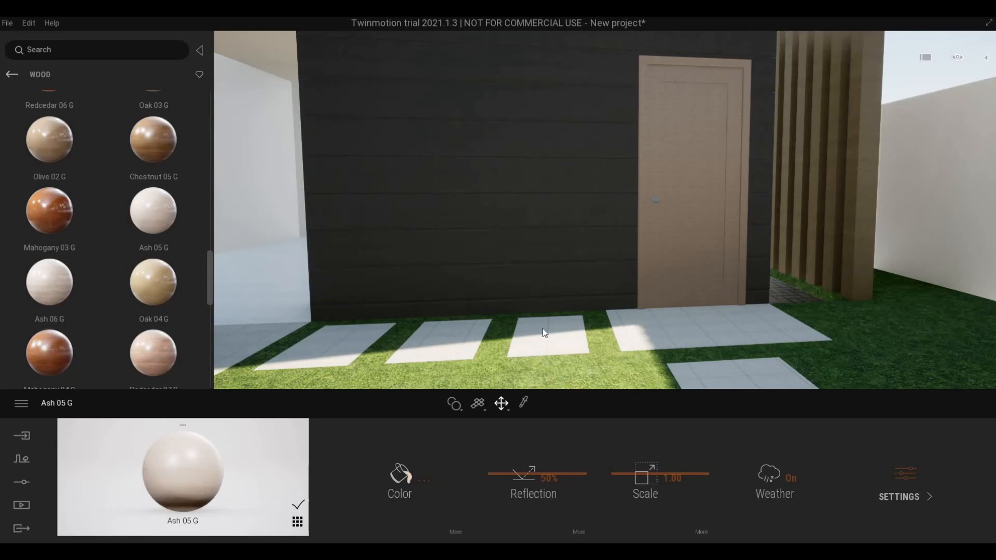
key("ctrl+z")
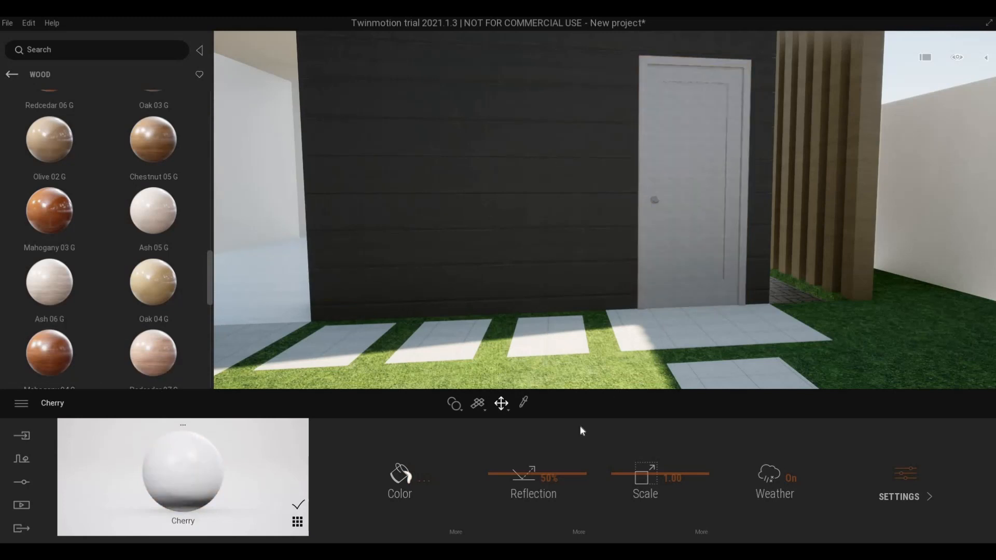
- Recolour the front door's Cherry material to mid-grey #919191
left_click(399, 474)
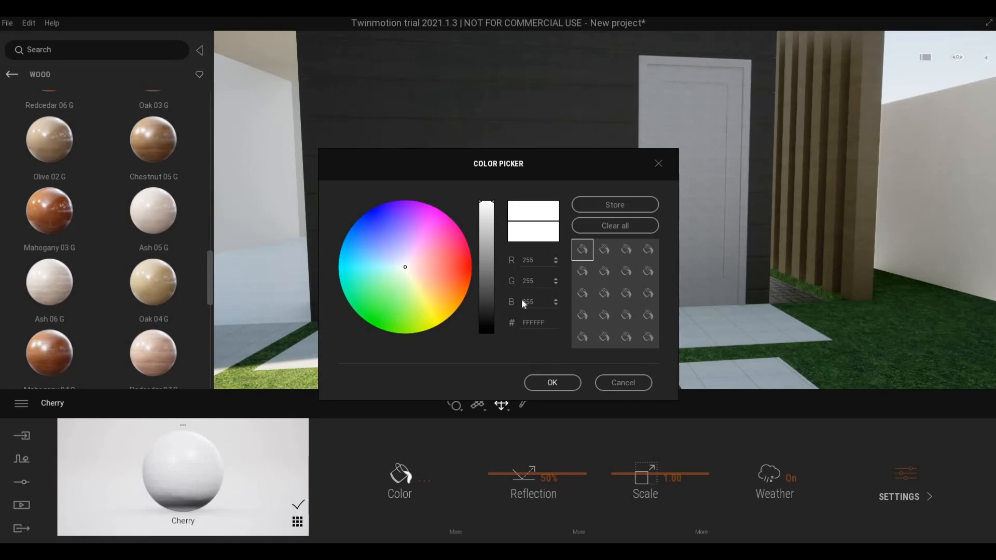
left_click_drag(482, 221, 485, 259)
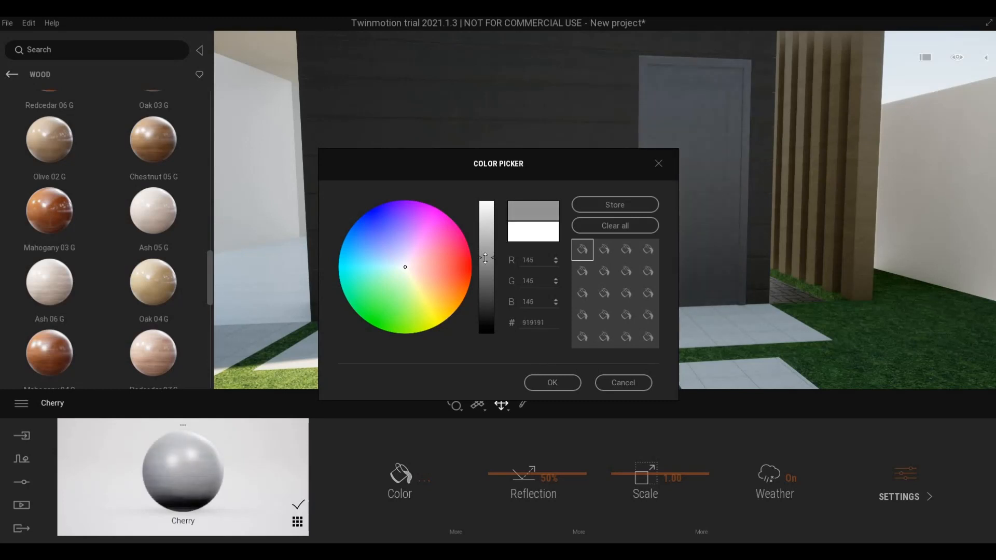
left_click(552, 382)
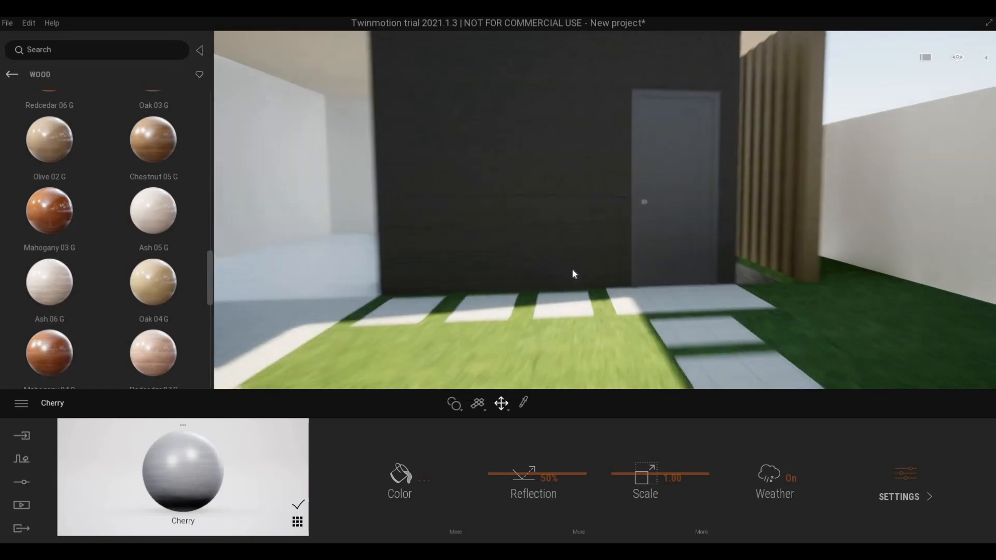
- Fly around the house front back to the dark entrance wall and grey door
key("e")
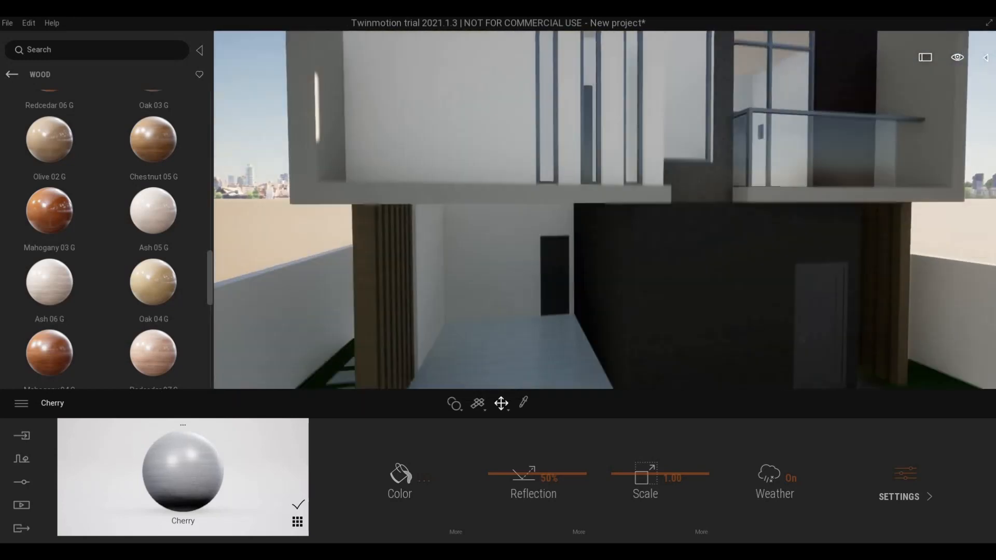
key("s")
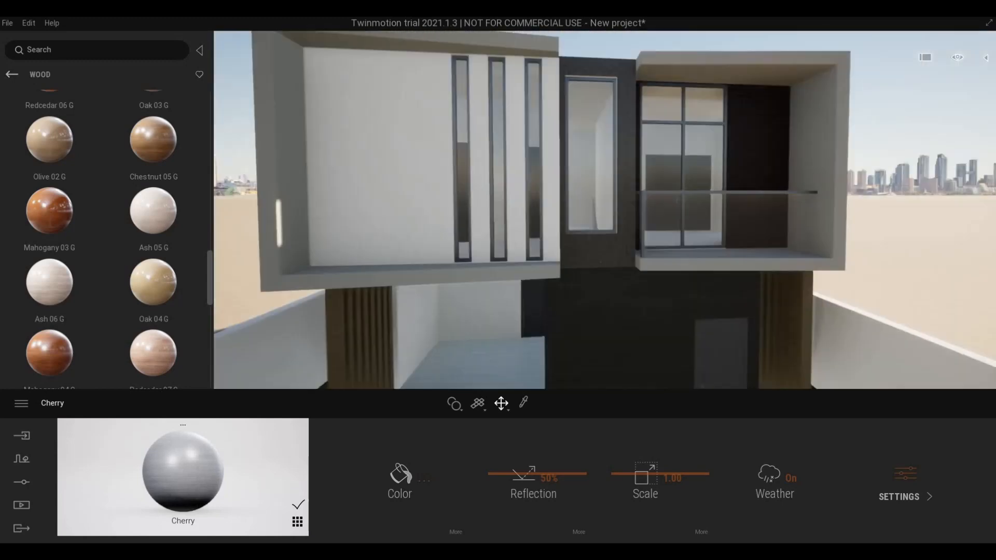
key("s")
key("q")
key("s")
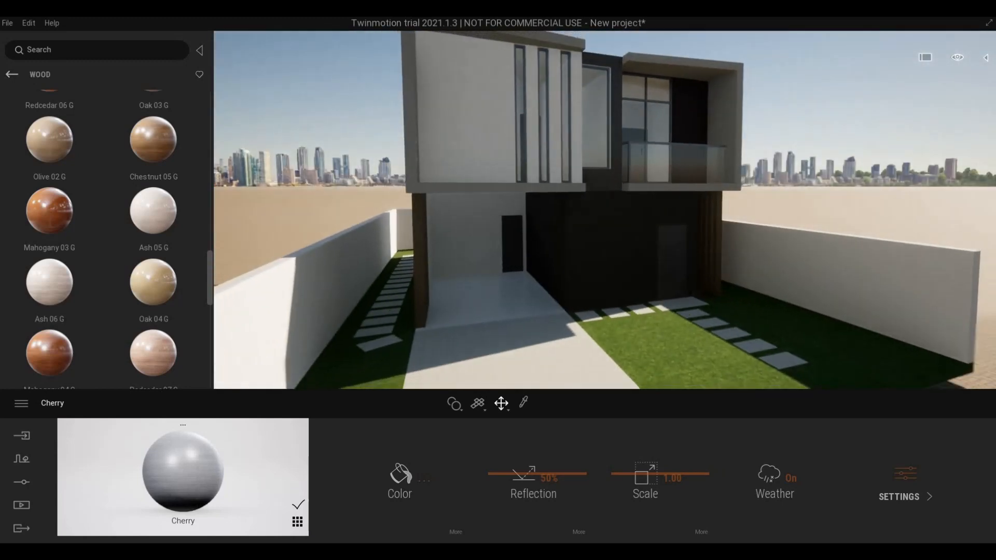
key("q")
key("w")
key("d")
key("d")
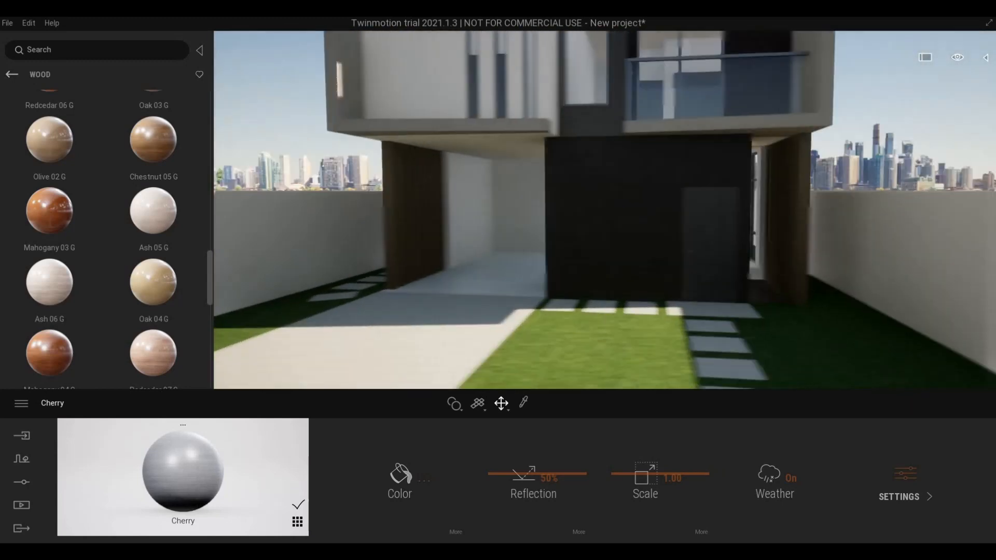
key("a")
key("w")
key("w")
key("d")
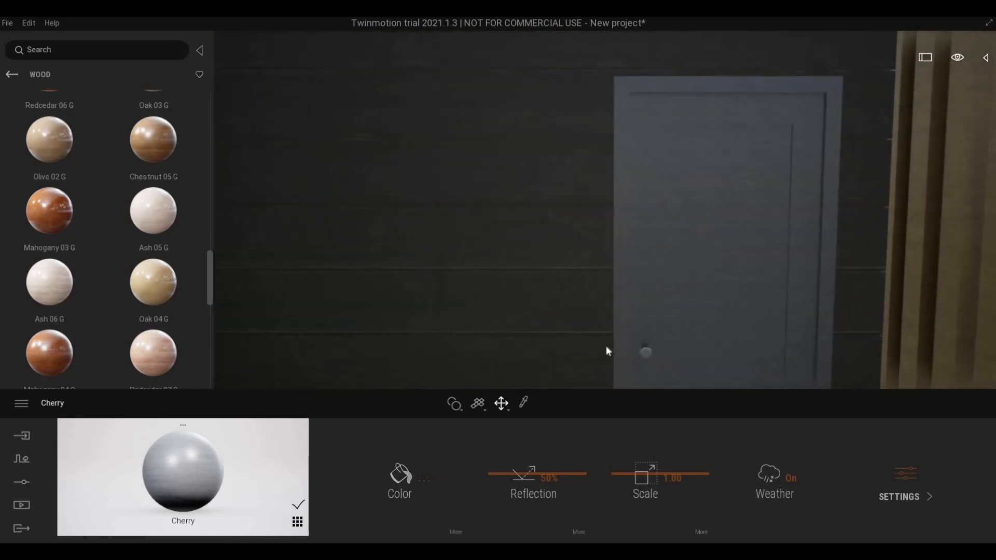
right_click_drag(606, 348, 568, 352)
key("s")
key("d")
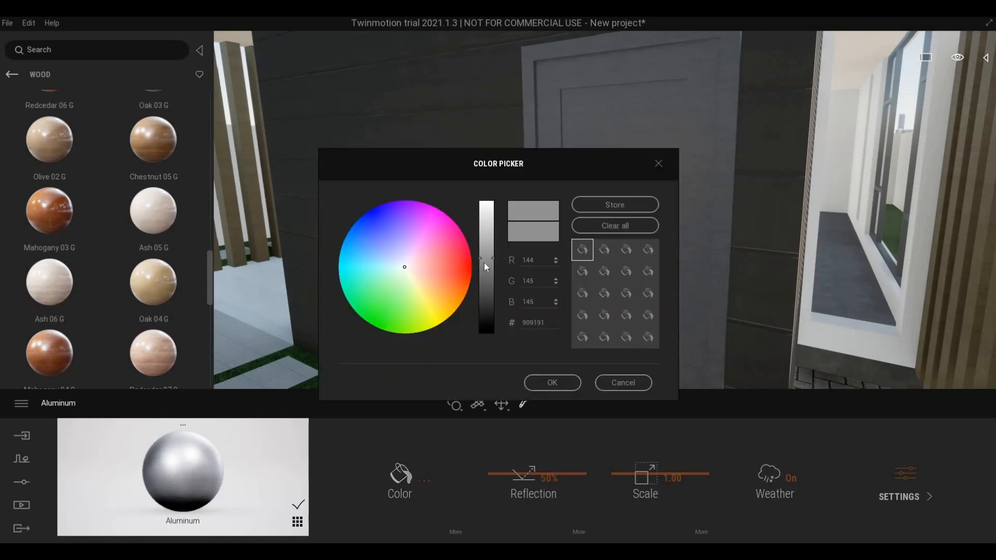
- Confirm the Aluminum colour at 7E7E7E and pull back to view the house front
left_click(537, 382)
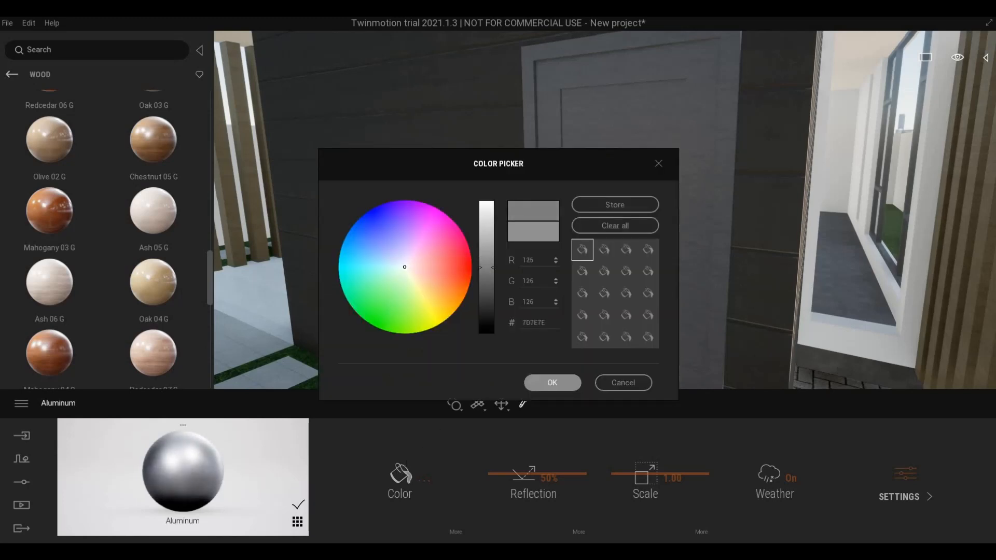
right_click_drag(543, 367, 457, 247)
key("s")
key("a")
key("q")
key("q")
key("s")
key("a")
mouse_move(515, 261)
right_mouse_down()
mouse_move(467, 260)
mouse_move(536, 271)
mouse_move(522, 271)
mouse_move(601, 250)
mouse_move(602, 276)
mouse_move(555, 279)
mouse_move(571, 264)
mouse_move(572, 292)
mouse_move(511, 289)
mouse_move(534, 295)
mouse_move(555, 286)
mouse_move(519, 283)
mouse_move(563, 276)
mouse_move(498, 275)
mouse_move(519, 259)
mouse_move(576, 249)
mouse_move(551, 270)
mouse_move(370, 234)
right_mouse_up()
- Fly past the carport and rear balcony along the wall into the carpeted room inside
key("Escape")
key("a")
key("w")
key("w")
key("e")
key("s")
key("d")
key("a")
key("w")
key("w")
key("d")
key("a")
key("a")
key("d")
key("w")
key("d")
key("a")
key("a")
key("d")
key("s")
key("w")
key("s")
key("d")
key("s")
key("w")
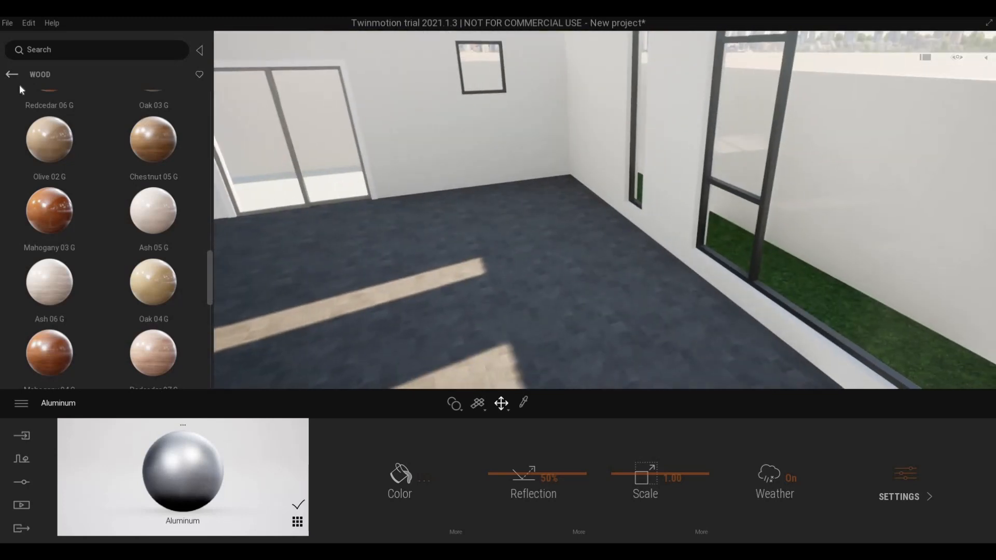
- Return the library to material categories and fly into the room to face the sliding door
left_click(12, 77)
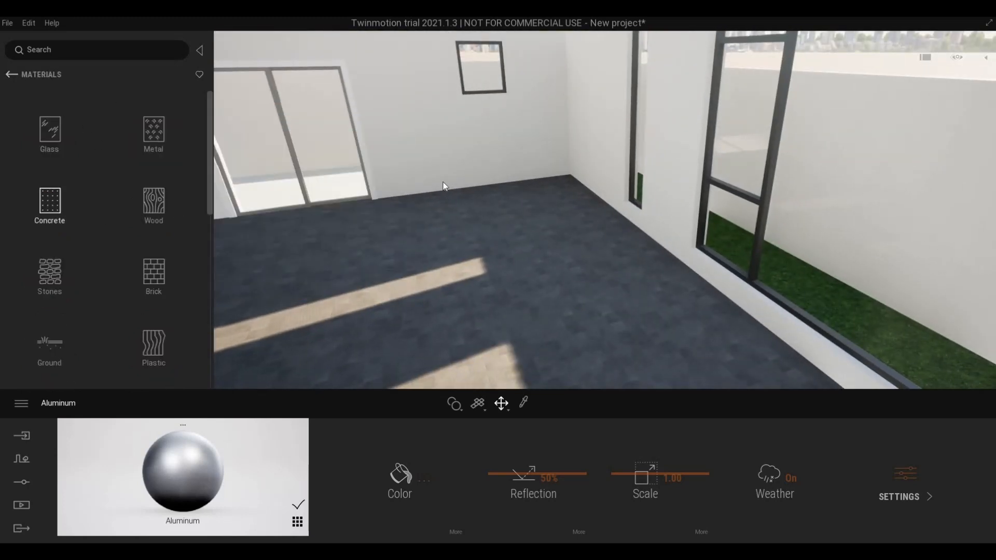
key("s")
key("w")
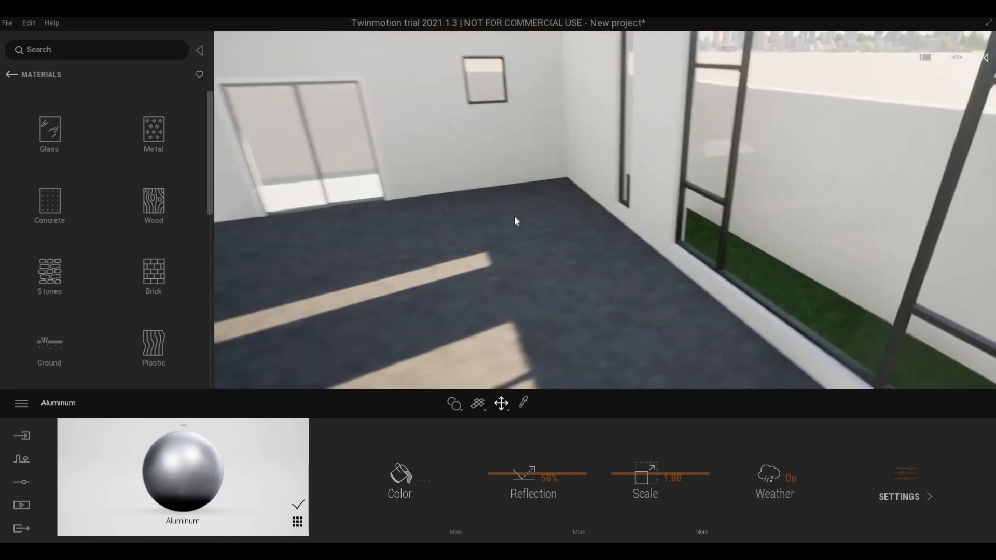
right_click_drag(515, 215, 114, 167)
key("s")
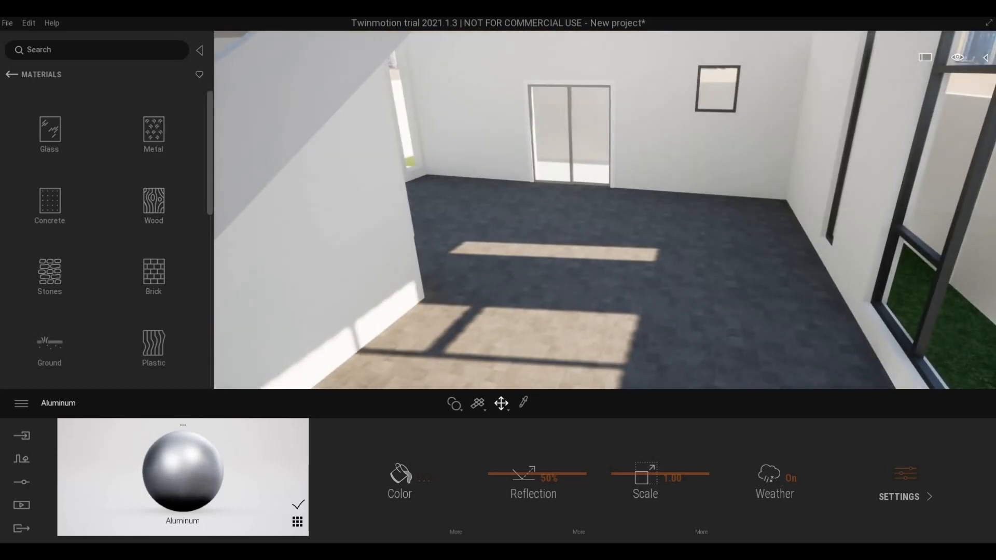
key("s")
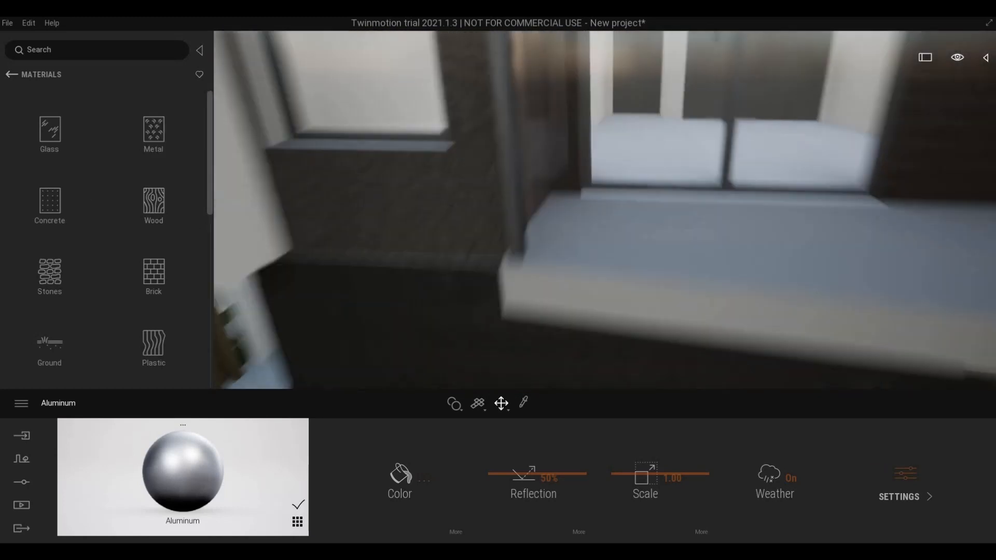
key("w")
right_click_drag(562, 243, 617, 235)
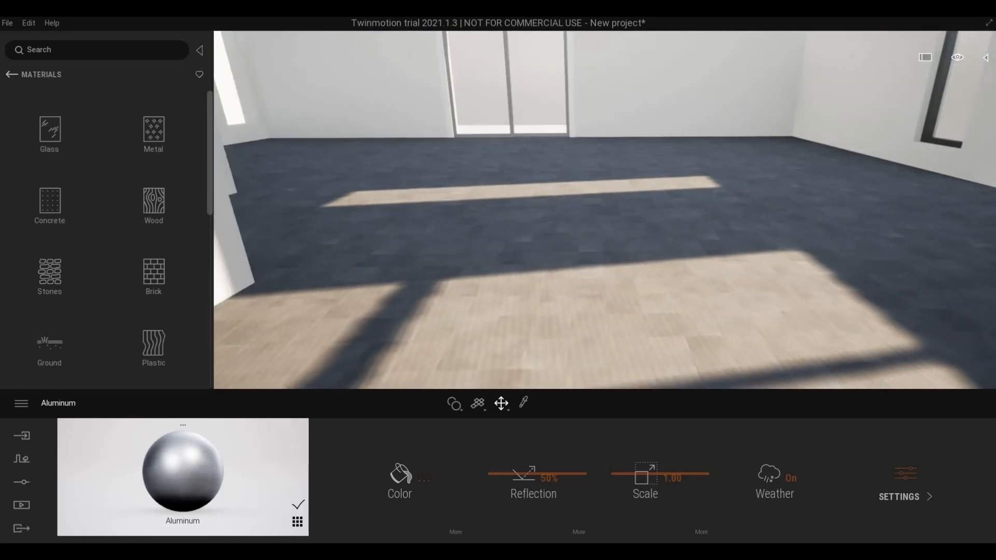
- Turn toward the window wall, then switch the library to Objects > Home
key("s")
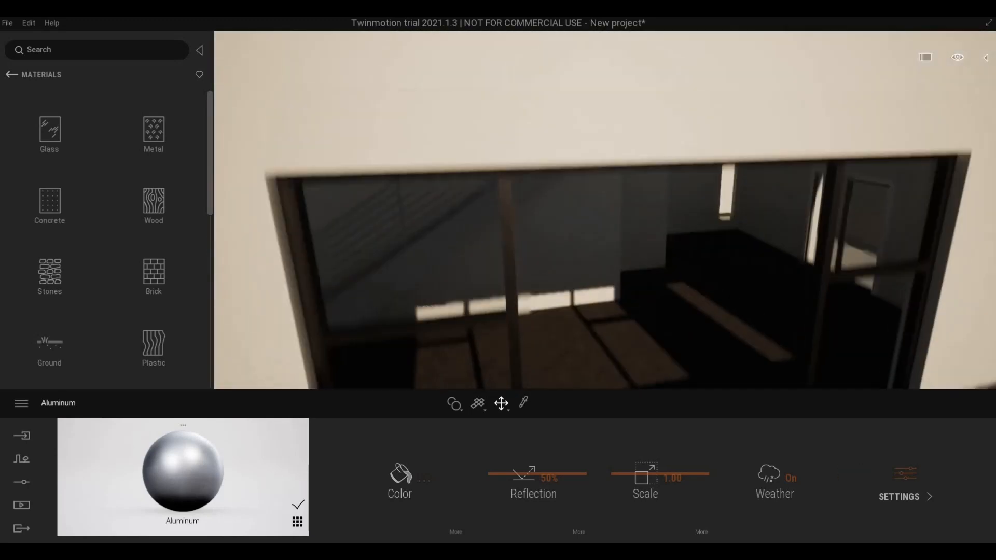
key("w")
right_click_drag(617, 231, 654, 232)
key("s")
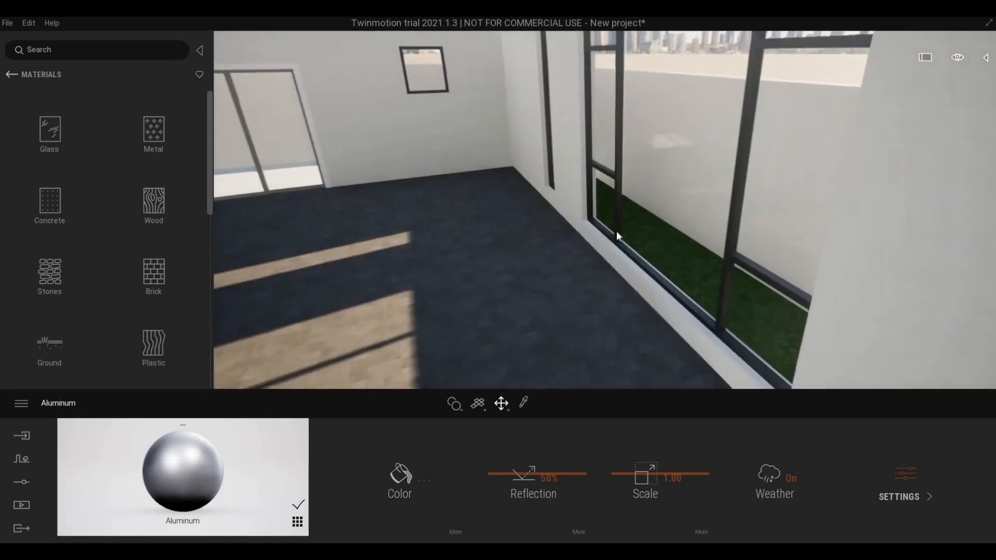
key("s")
key("a")
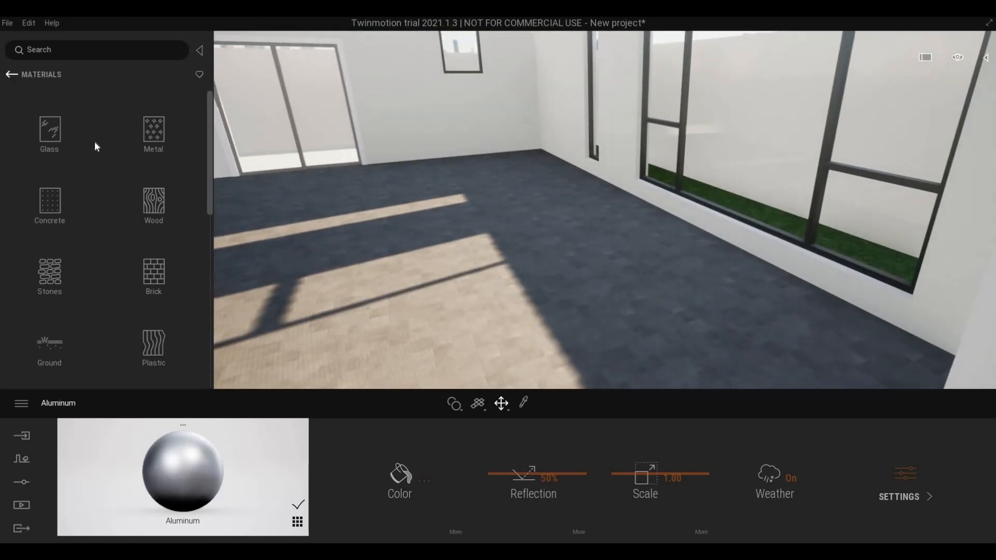
left_click(47, 204)
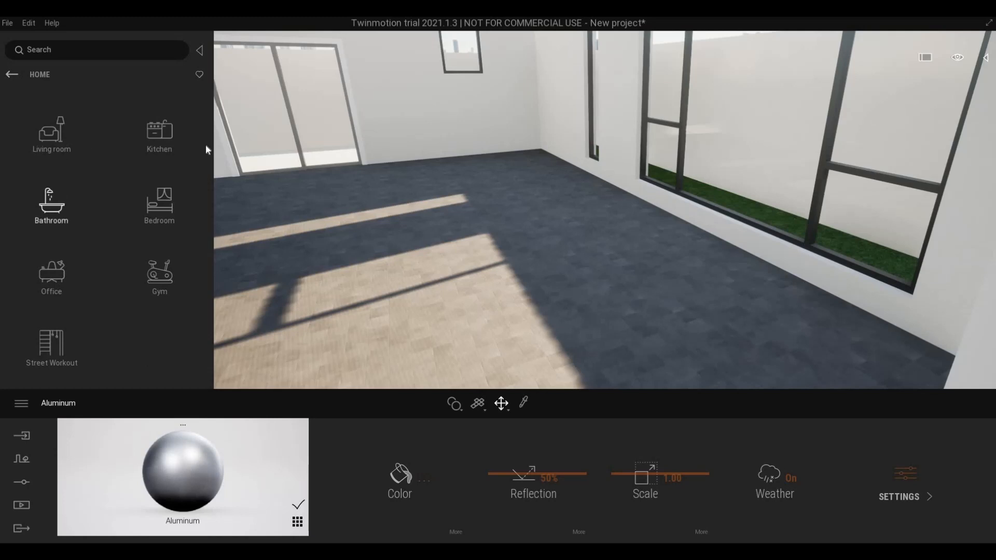
- Place the Progressive dining table from Living room > Tables near the window, nudged slightly left
left_click(60, 343)
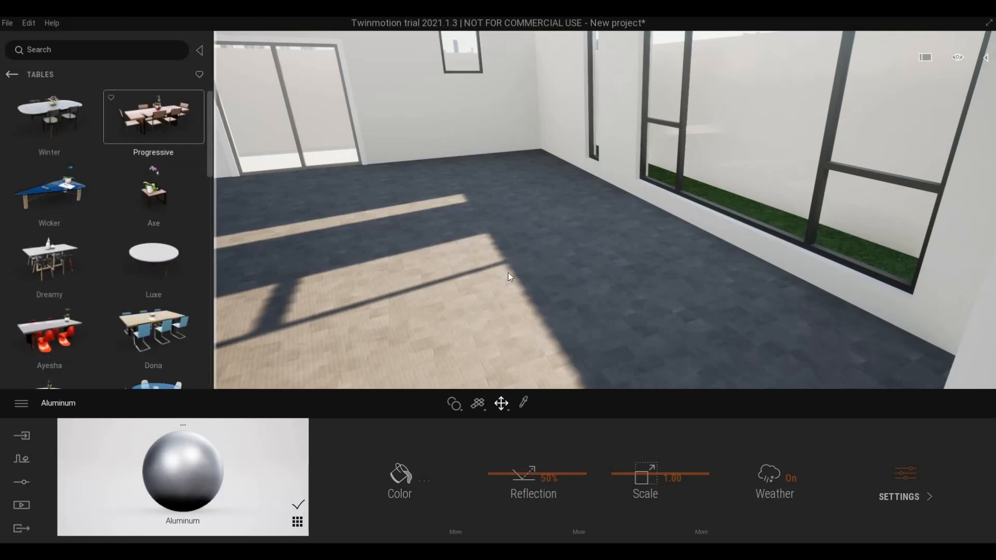
left_click_drag(553, 276, 606, 256)
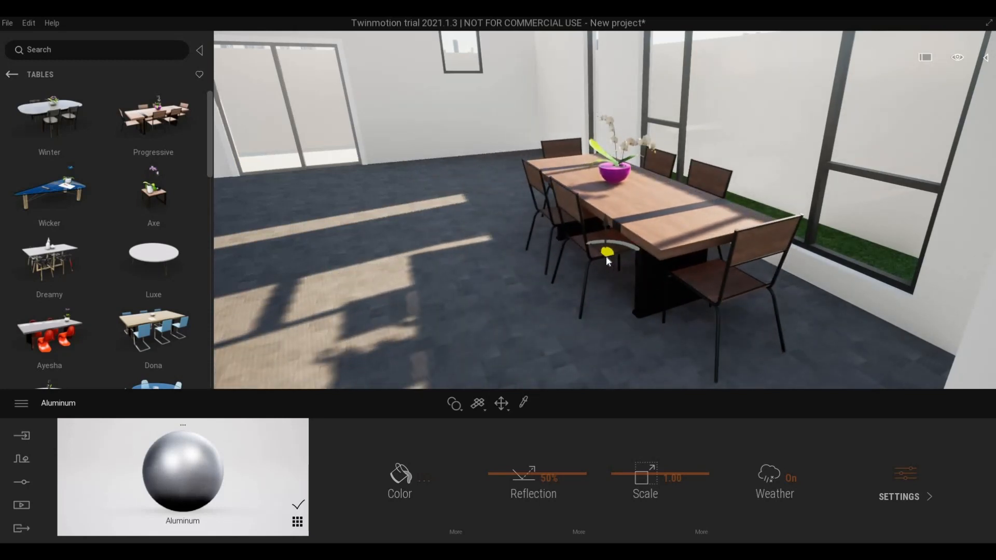
left_click_drag(606, 256, 635, 265)
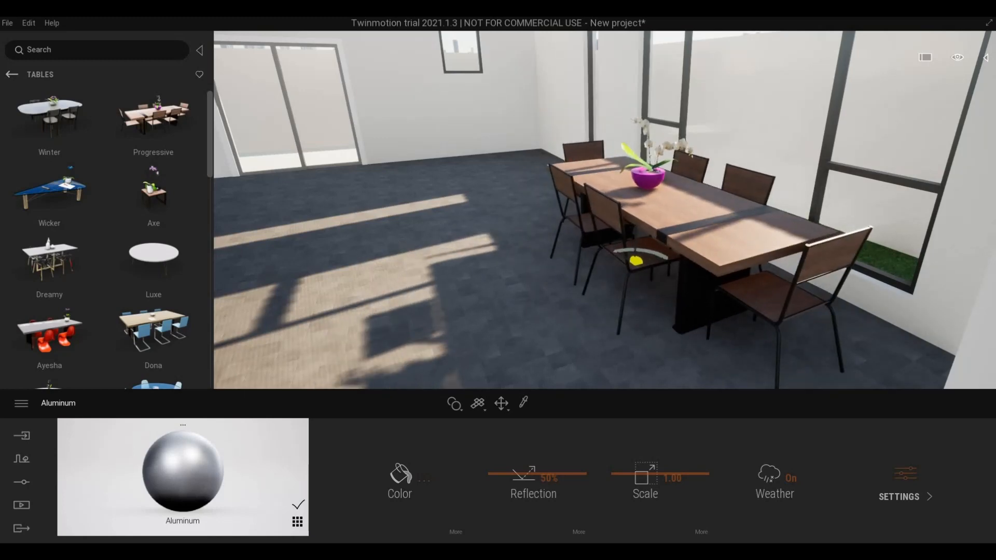
- Orbit and zoom around the table to check its placement against the window and sliding door
middle_click_drag(531, 229, 290, 217, "shift")
scroll(605, 210, "up", 10)
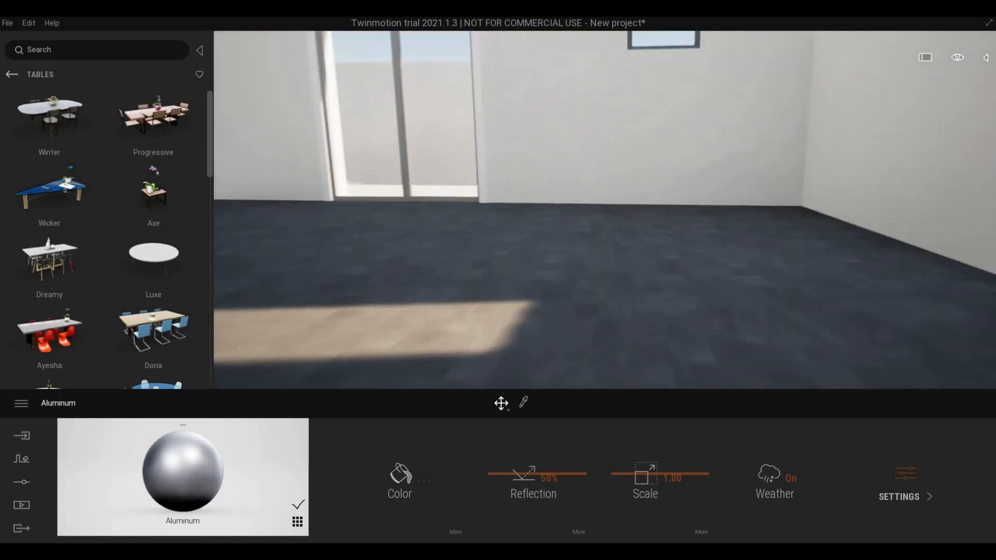
right_click_drag(605, 210, 405, 213)
right_click_drag(571, 210, 59, 132)
scroll(670, 207, "down", 5)
scroll(405, 237, "up", 5)
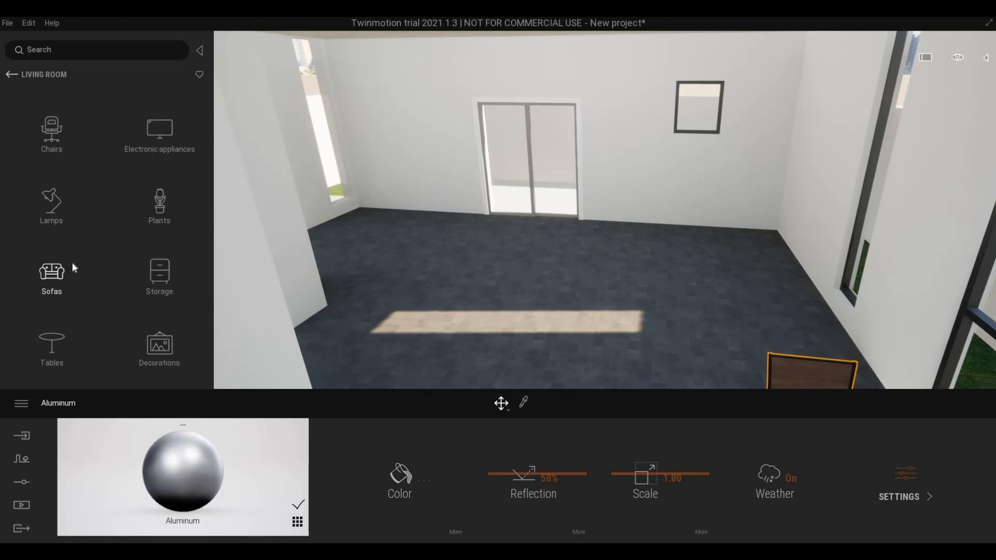
- Fly out of the room to the outside, facing the house above the garden walls
key("a")
key("s")
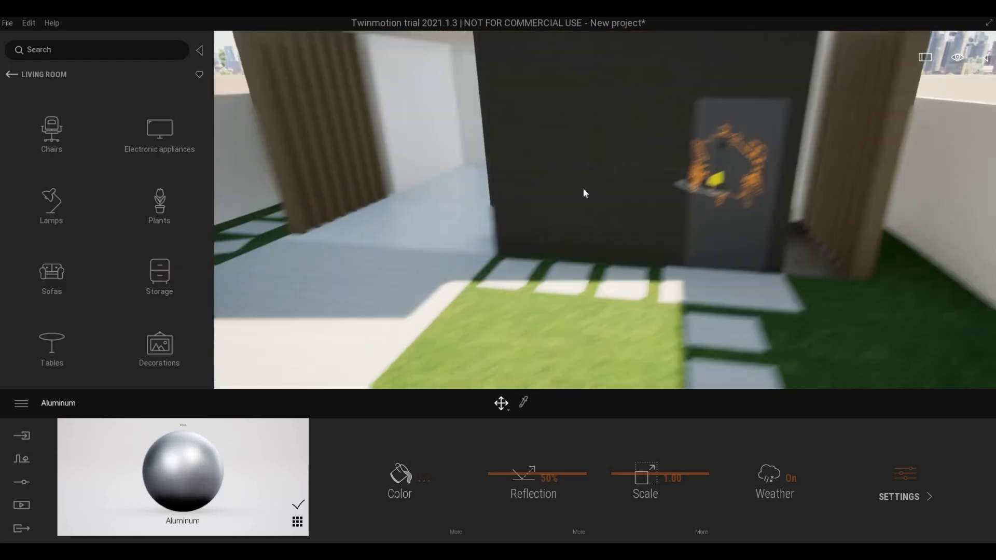
right_click_drag(584, 188, 568, 257)
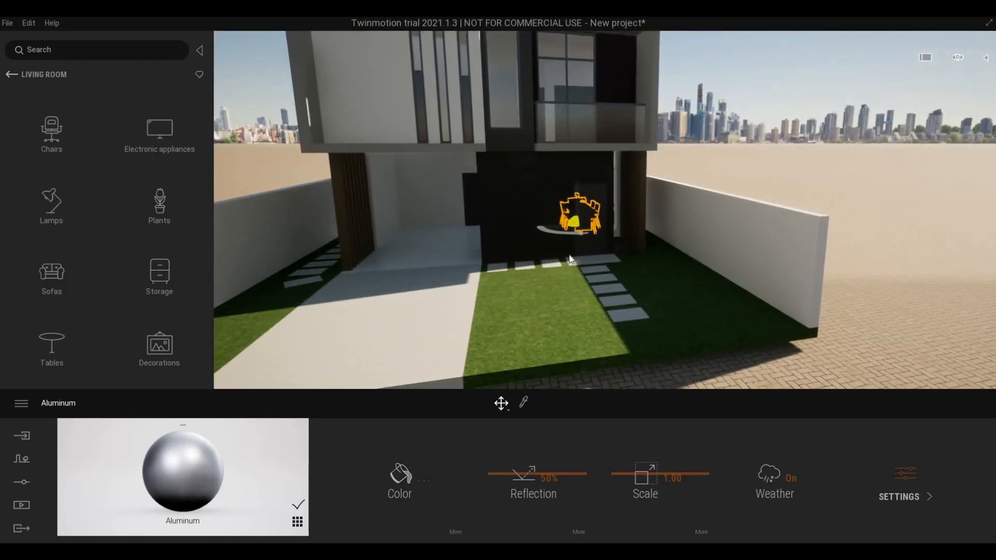
right_click_drag(492, 213, 501, 189)
key("w")
key("q")
key("w")
key("a")
key("s")
key("e")
key("s")
key("q")
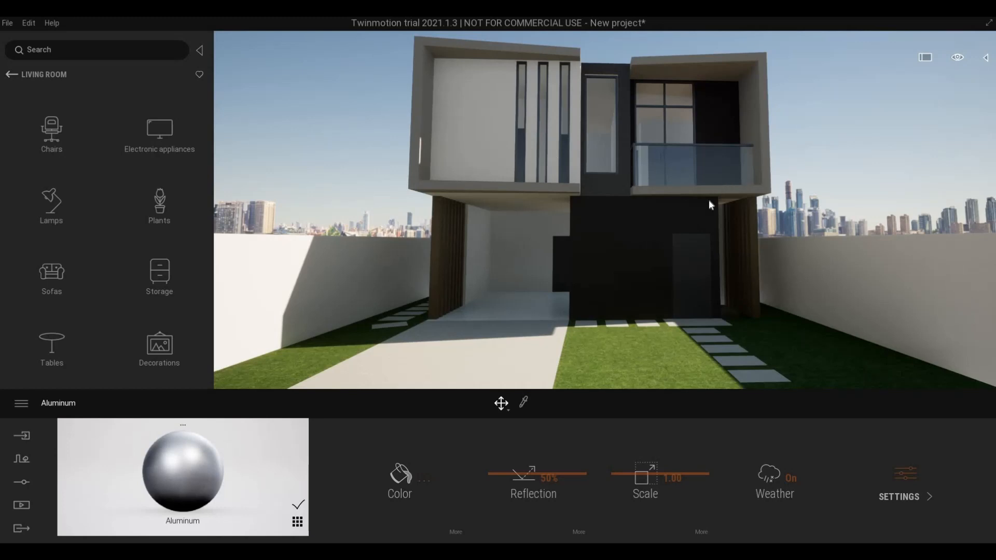
- Move in close to the front facade and tilt up toward the upper floor
right_click_drag(623, 236, 656, 236)
key("a")
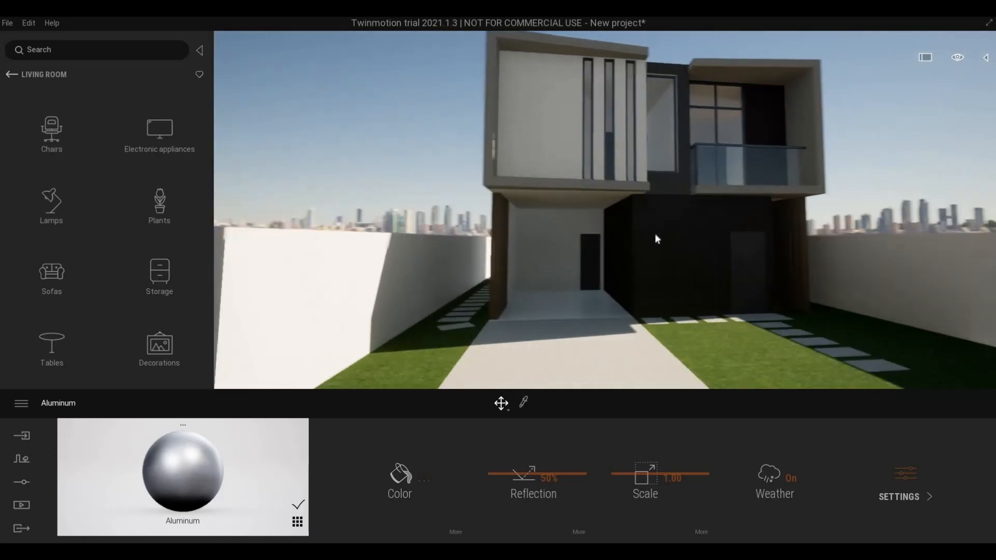
key("a")
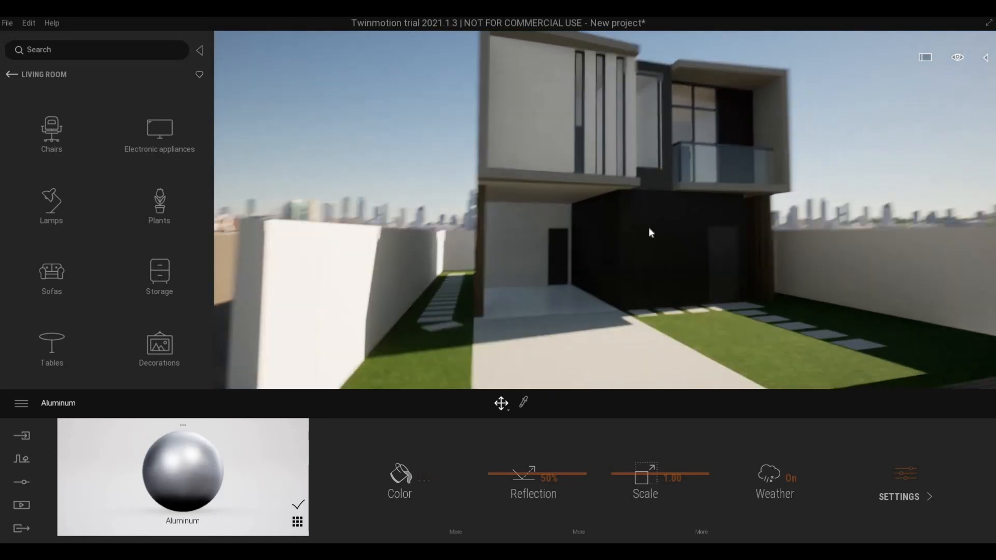
key("d")
key("w")
key("e")
key("w")
key("q")
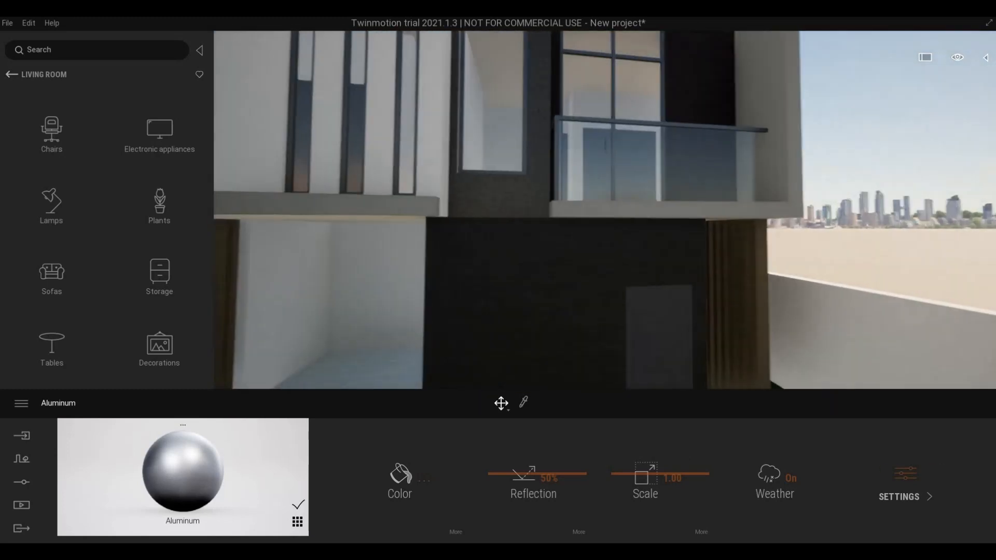
key("s")
mouse_move(645, 234)
right_mouse_down()
mouse_move(630, 221)
mouse_move(650, 237)
right_mouse_up()
key("s")
key("q")
- Frame the whole house with driveway and lawn, and select the dark ground-floor wall
key("a")
key("e")
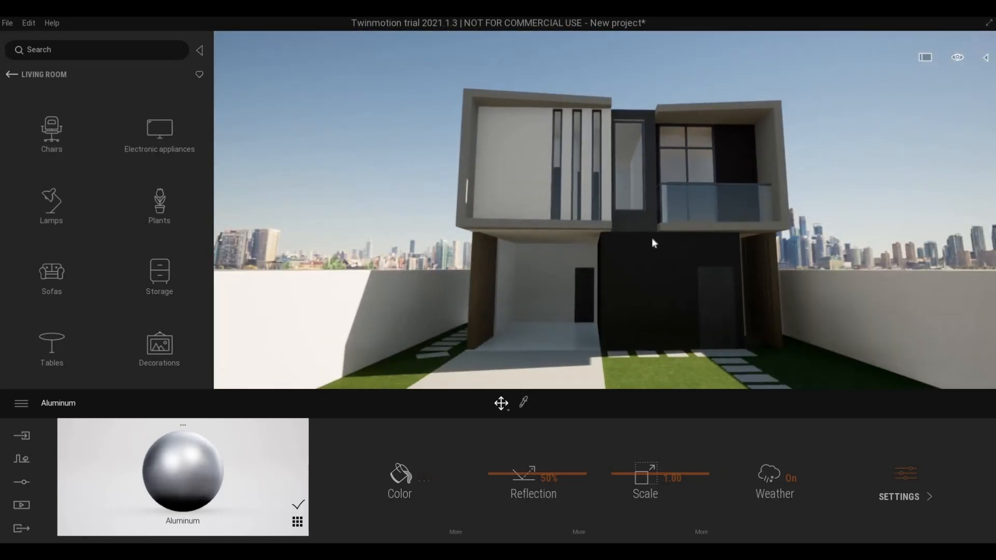
key("d")
right_click_drag(651, 238, 642, 255)
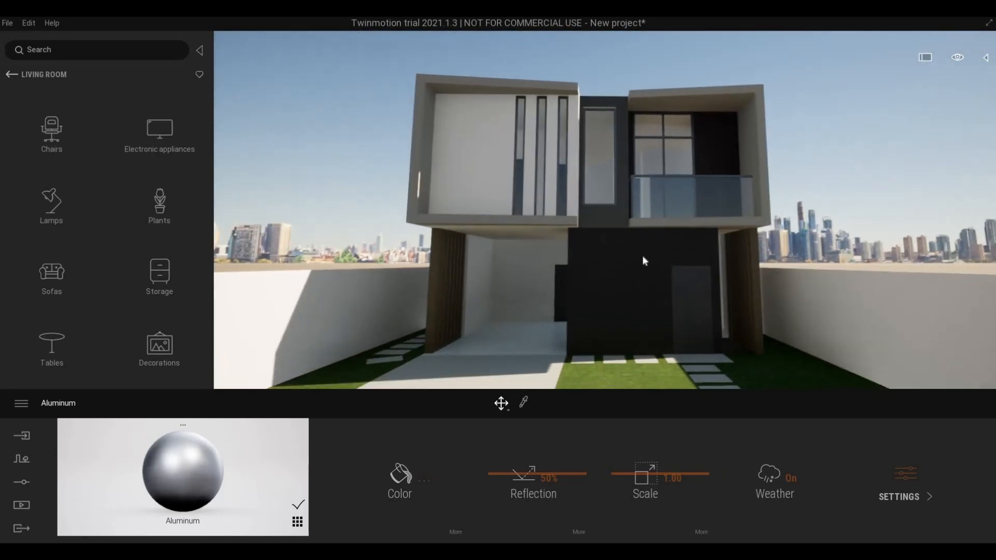
key("d")
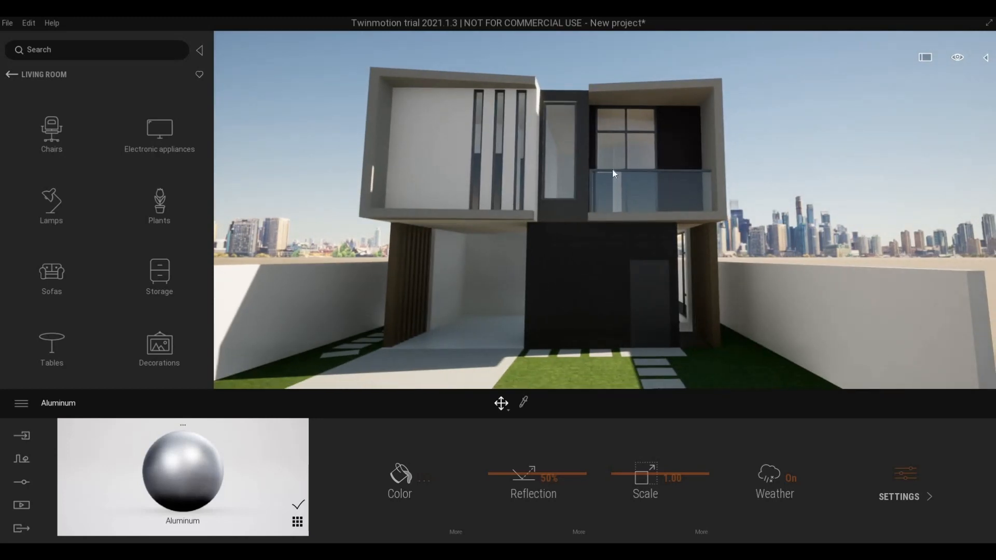
key("a")
left_click(587, 297)
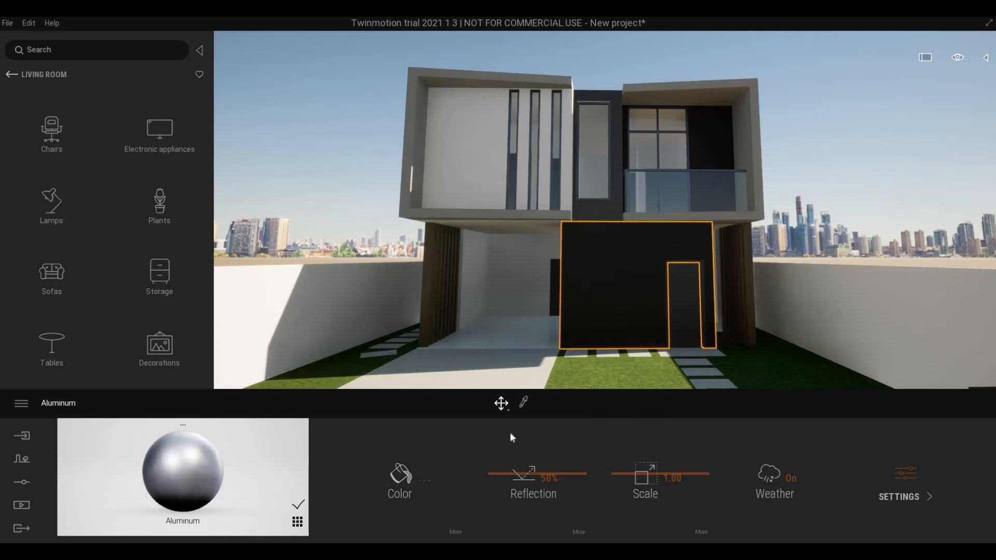
- Sample the dark wall's Concrete Facade material and tint it pale lavender F5F4FF
left_click(524, 402)
left_click(632, 307)
left_click(400, 475)
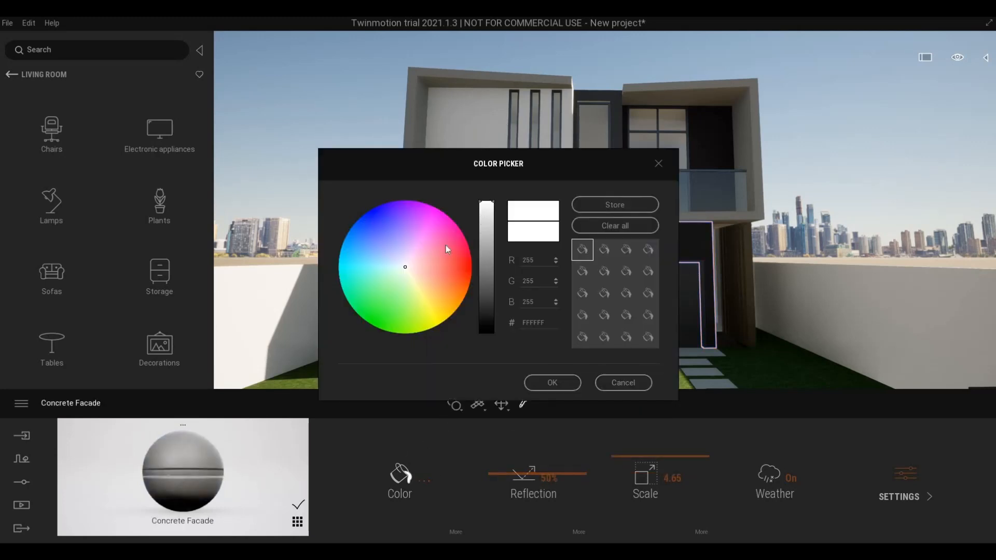
left_click(405, 266)
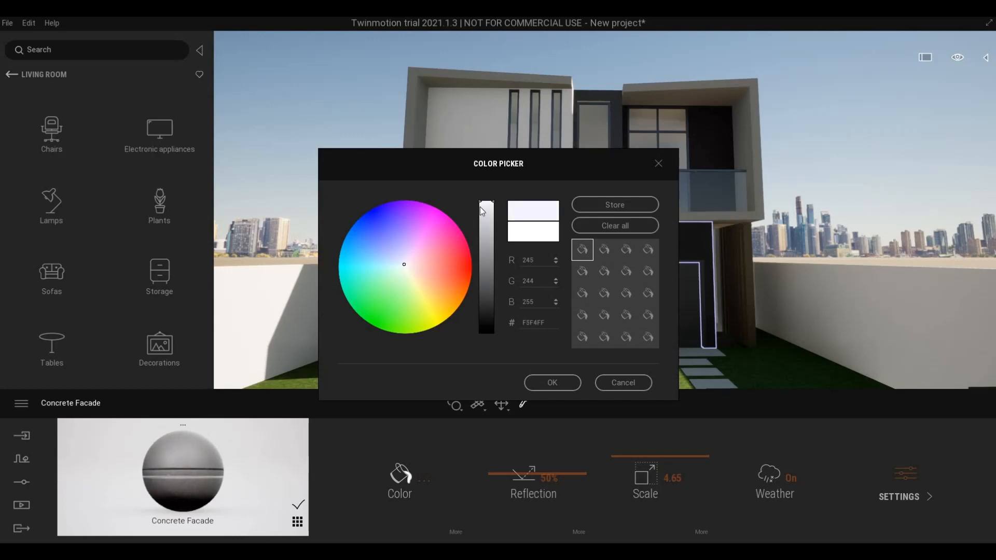
left_click(546, 383)
key("Escape")
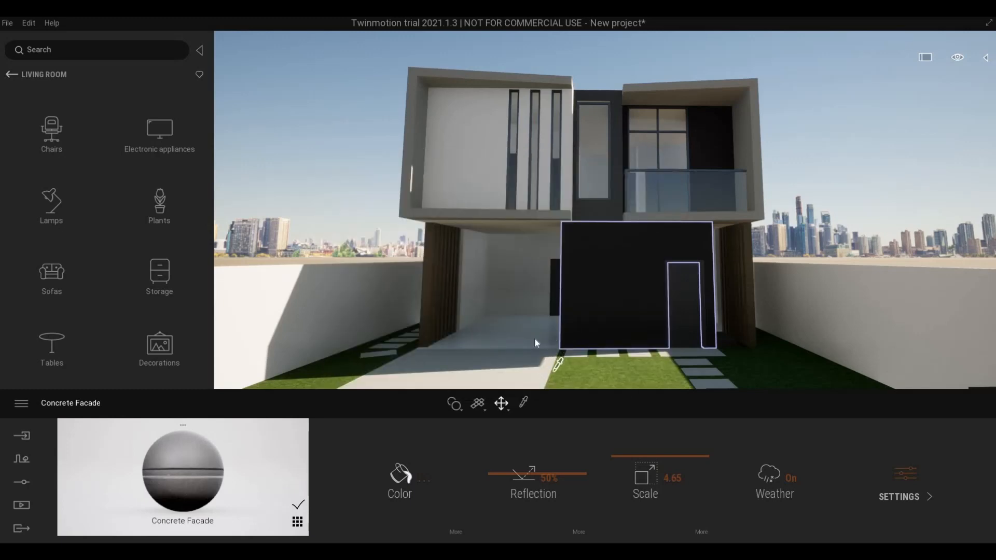
- Fly from the facade down toward the carport and over the driveway
key("a")
right_click_drag(551, 353, 534, 410)
key("Escape")
key("a")
key("q")
key("w")
key("d")
key("w")
- Sample the driveway floor, then apply Man-made Concrete road 5 to the driveway
key("s")
left_click(523, 403)
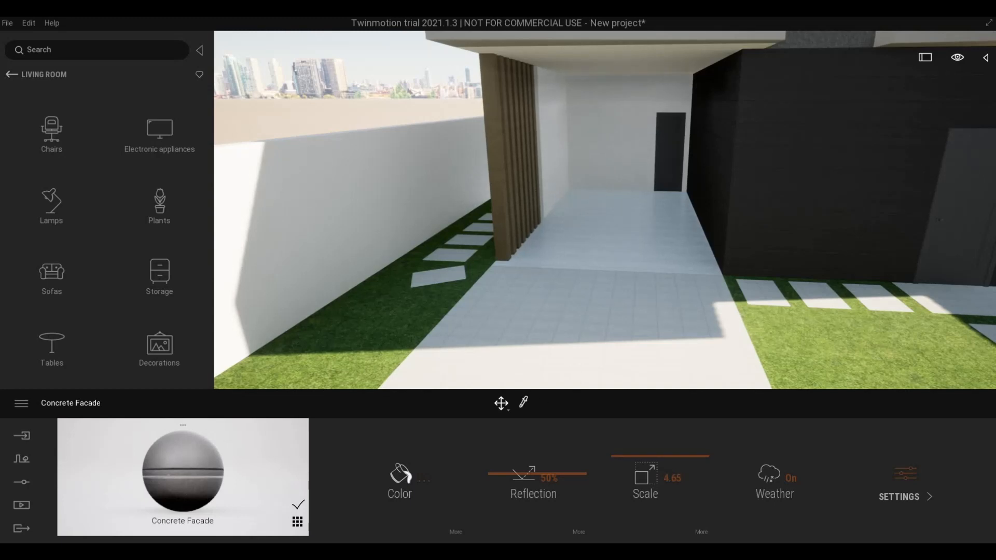
left_click(565, 346)
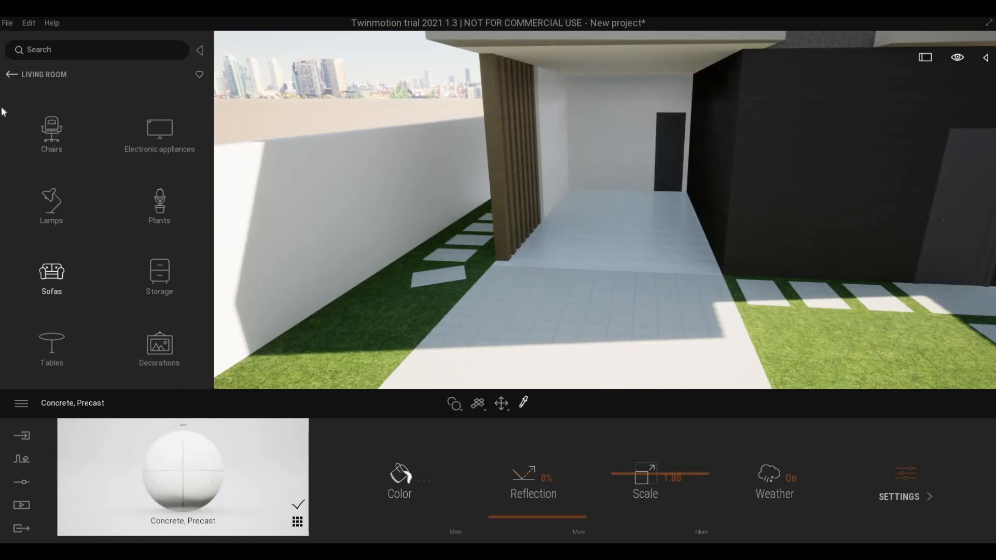
left_click(17, 74)
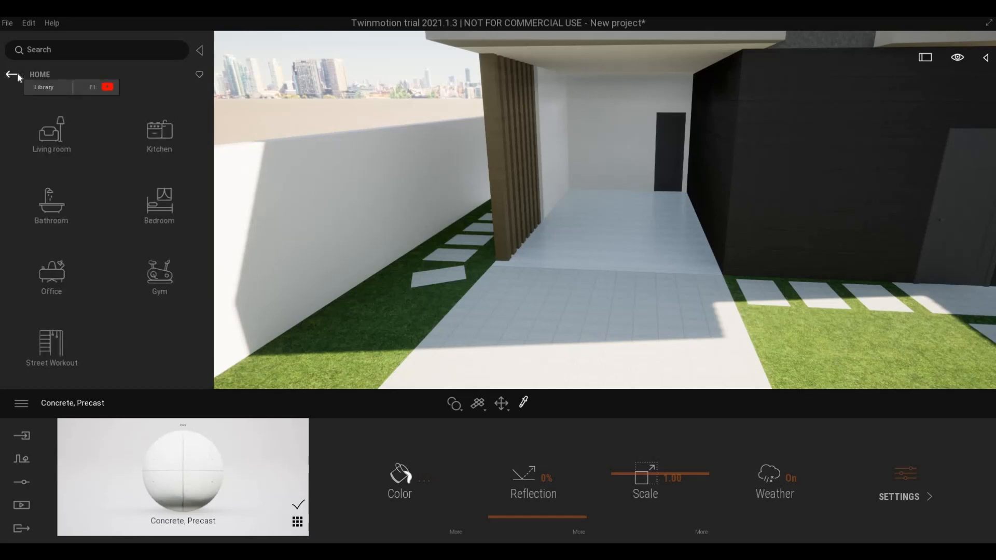
left_click(17, 74)
left_click(17, 74)
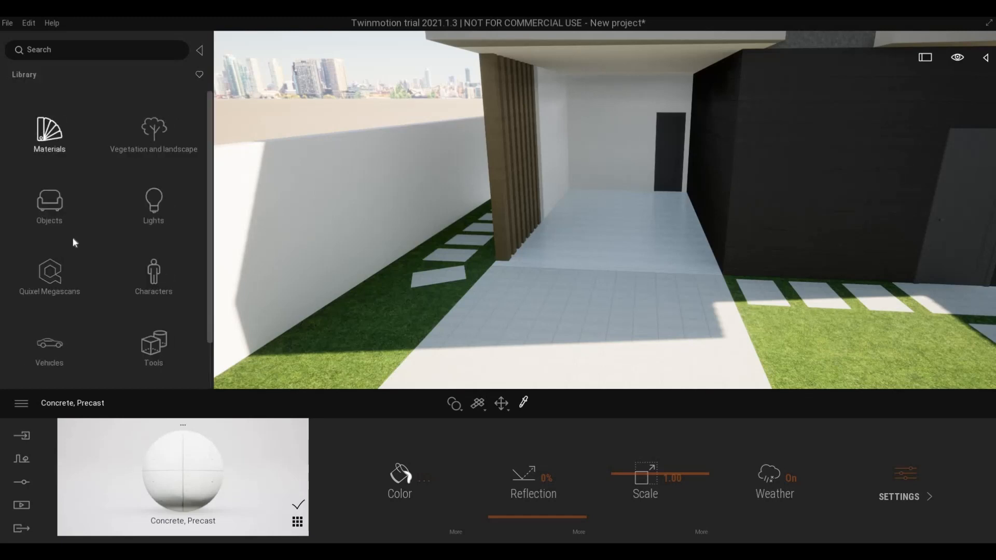
scroll(57, 289, "down", 3)
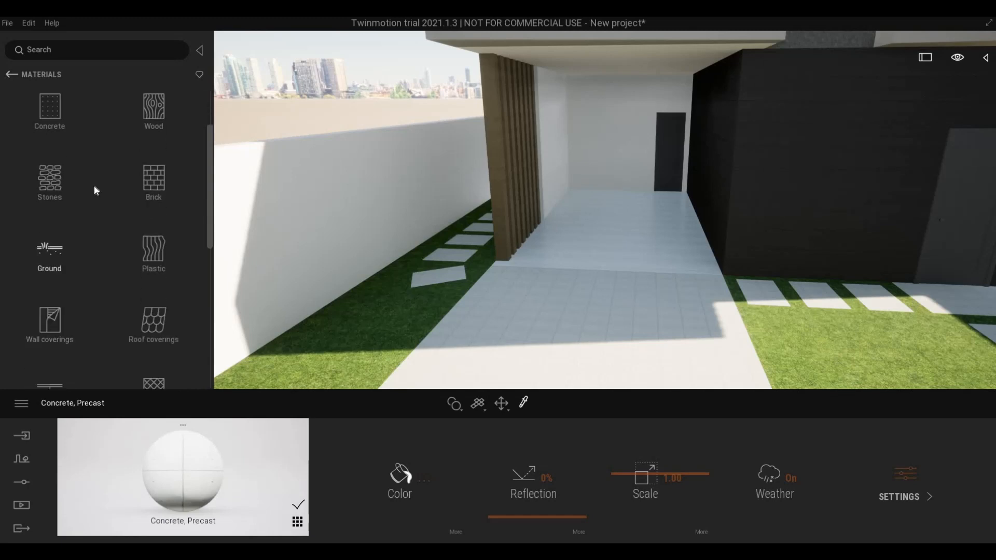
left_click(48, 136)
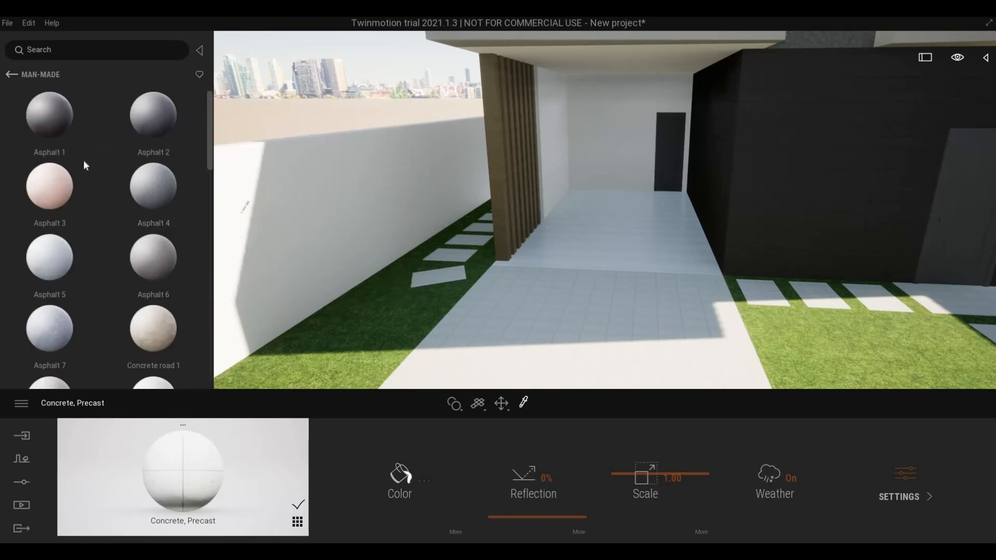
scroll(67, 283, "down", 8)
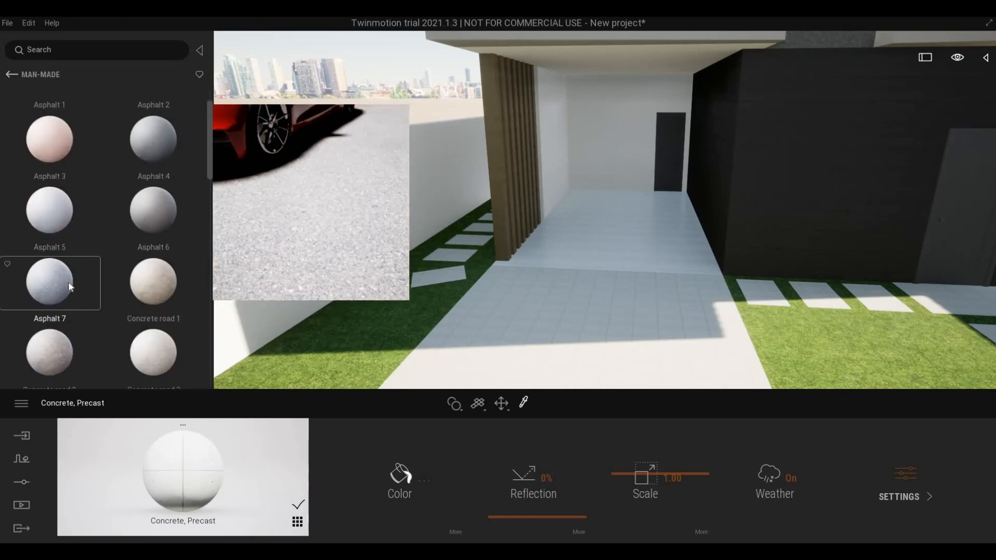
left_click_drag(333, 303, 511, 347)
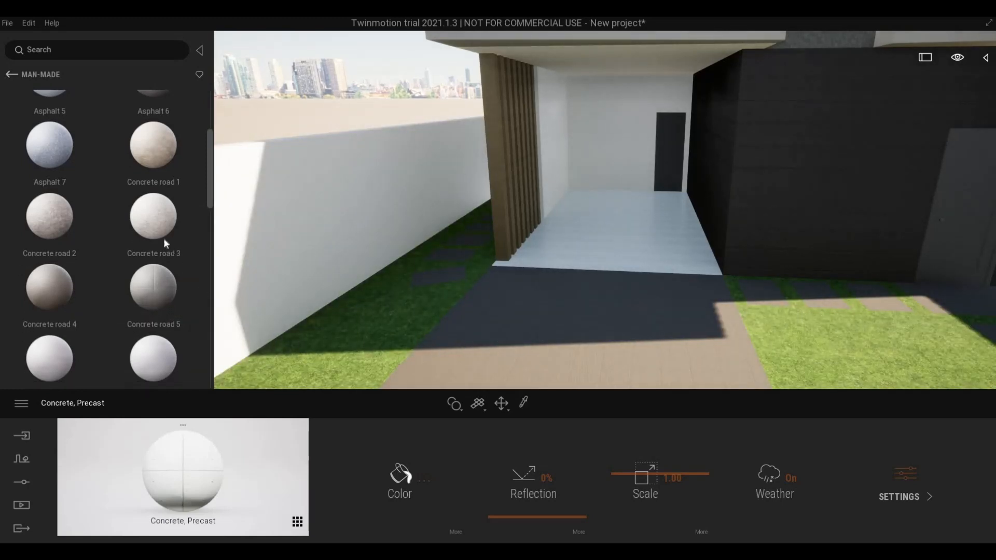
- Apply Asphalt road 2 to the floor under the canopy
scroll(156, 236, "down", 10)
mouse_move(113, 237)
scroll(156, 291, "up", 2)
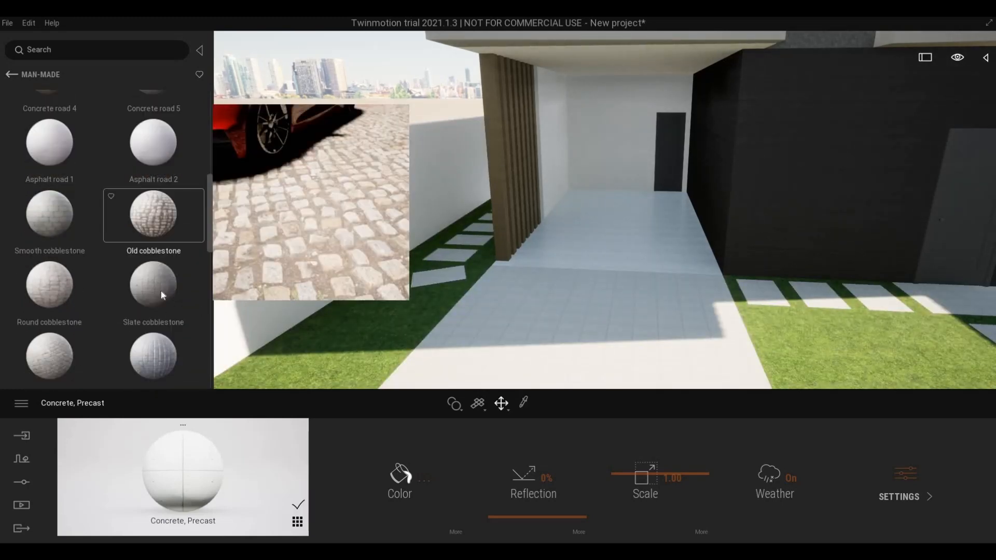
scroll(157, 307, "up", 3)
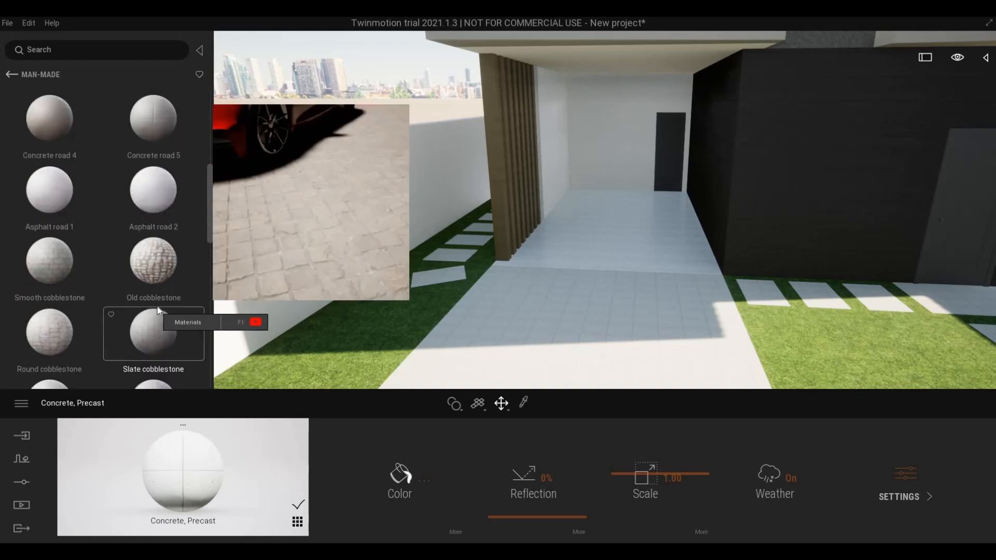
left_click_drag(146, 230, 618, 242)
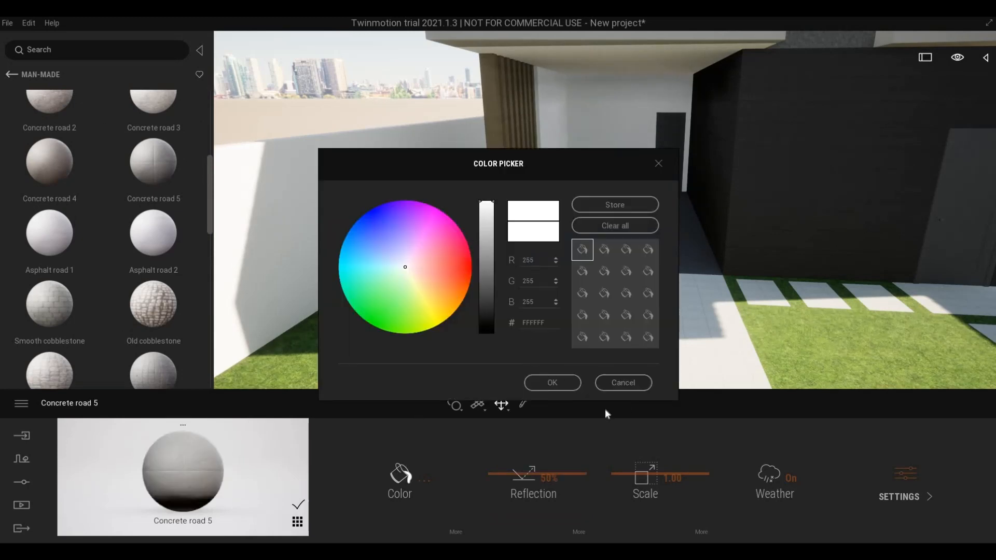
- Keep the white colour and enlarge the Concrete road 5 texture scale to 2.69
left_click(565, 387)
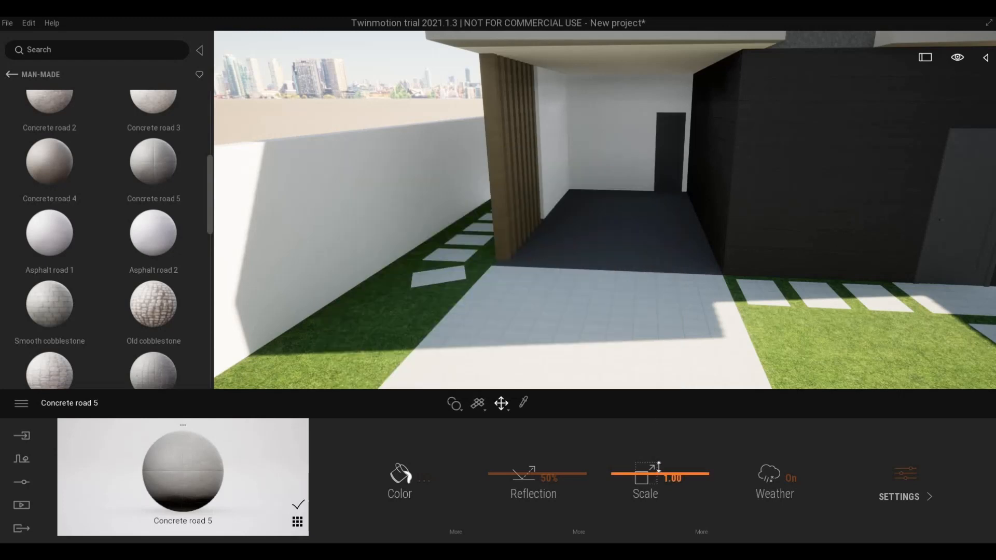
left_click_drag(657, 468, 661, 276)
key("w")
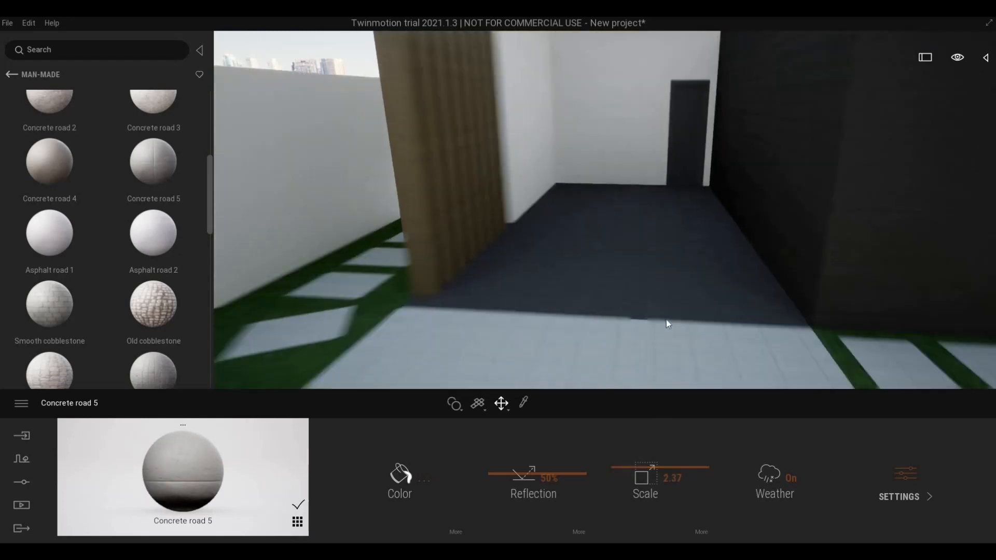
key("d")
key("a")
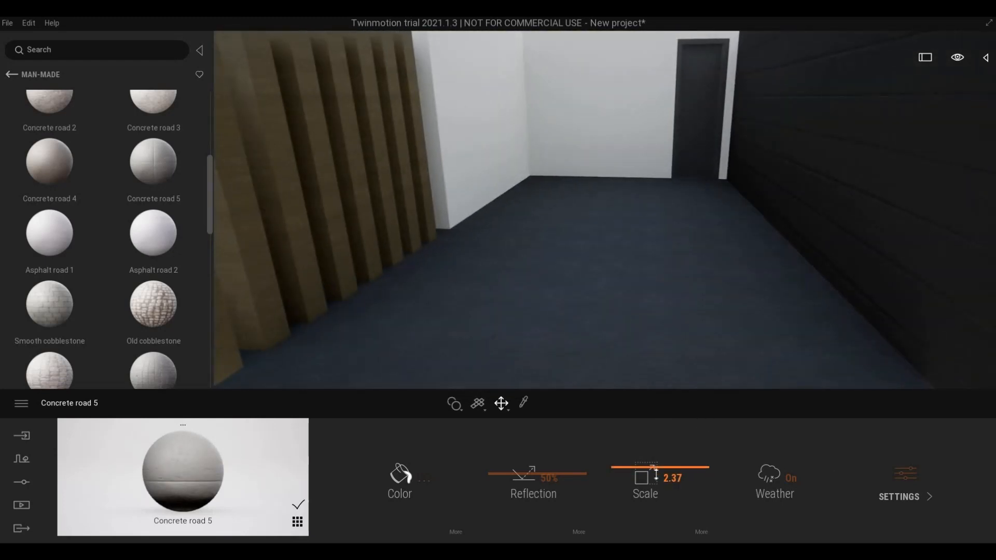
left_click_drag(658, 471, 636, 310)
key("s")
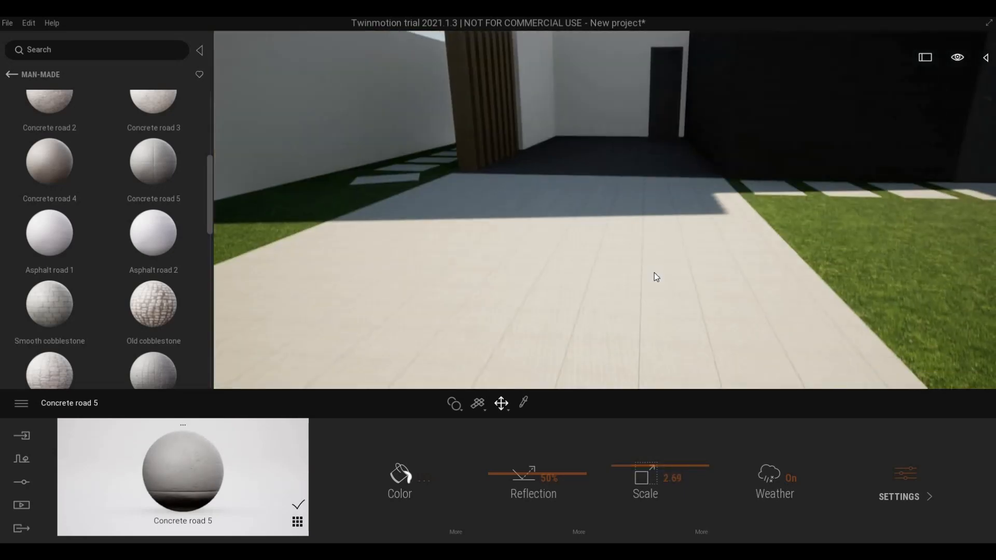
right_click_drag(643, 301, 586, 302)
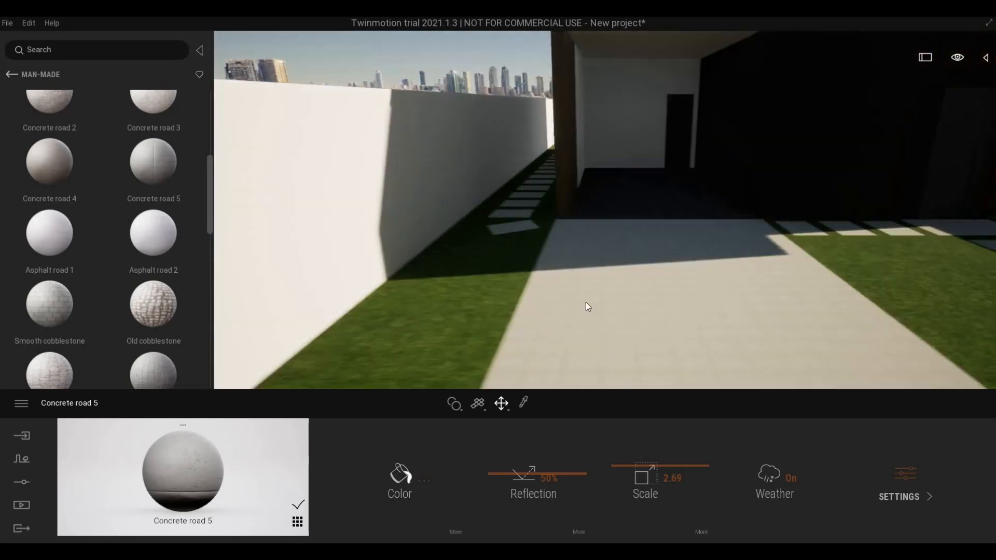
- Apply Concrete road 3 from the library to the driveway
mouse_move(151, 234)
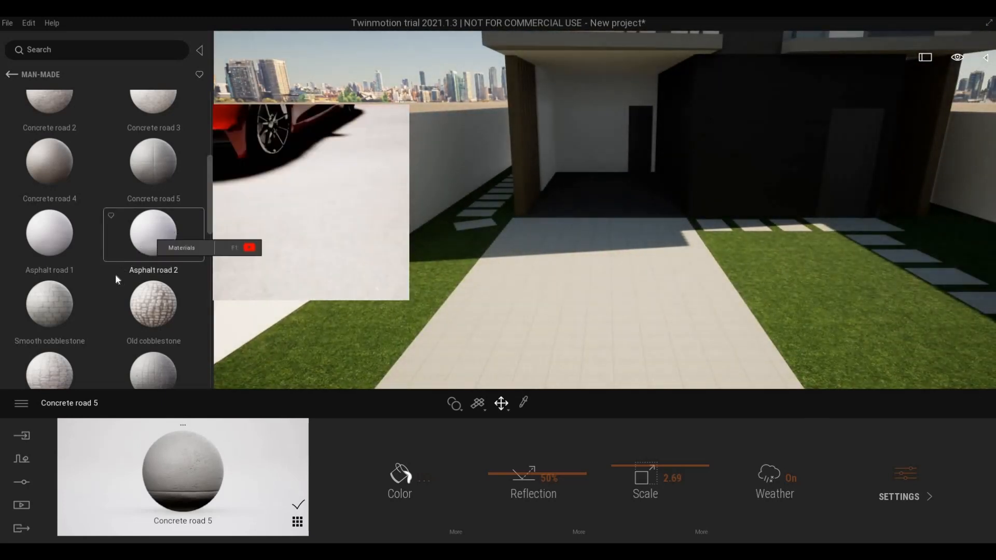
scroll(115, 274, "down", 3)
scroll(153, 268, "up", 3)
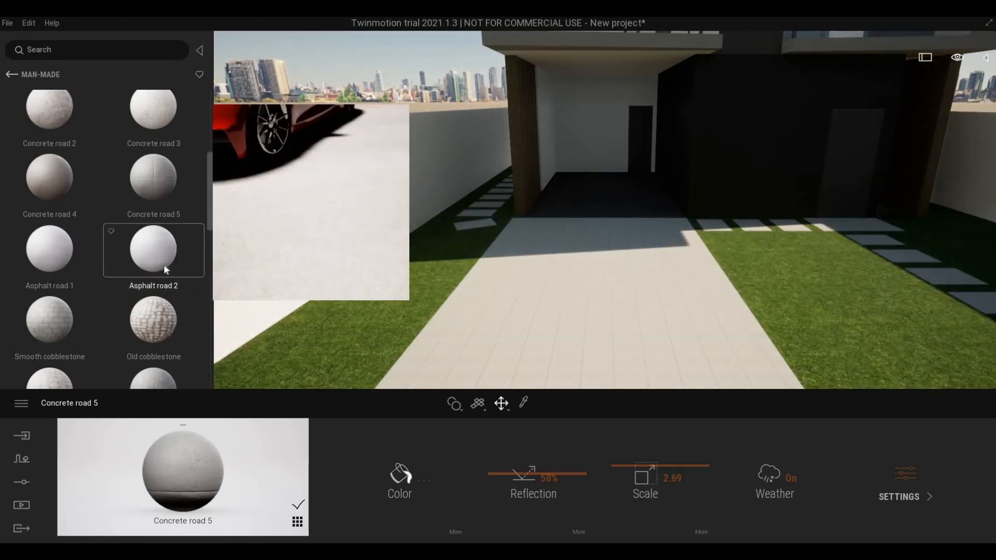
scroll(118, 262, "up", 5)
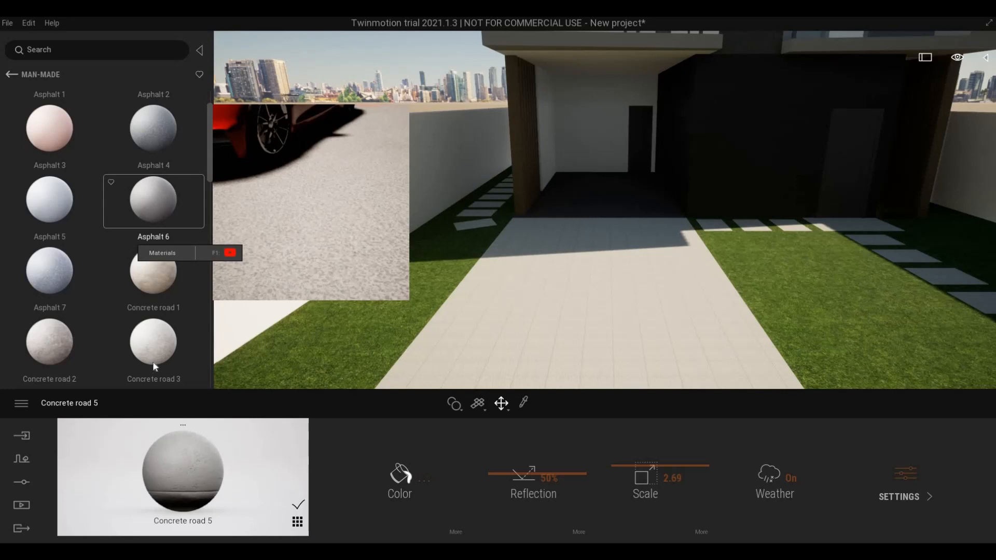
left_click_drag(153, 363, 477, 351)
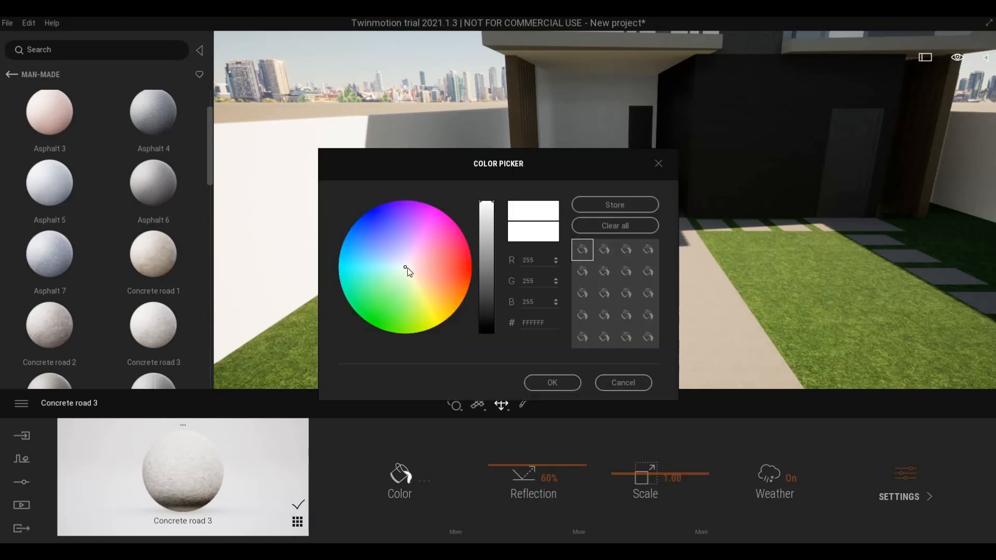
- Tint Concrete road 3 faint pink FFF4F6 and enlarge its texture scale to 4.32
left_click(407, 266)
left_click(551, 383)
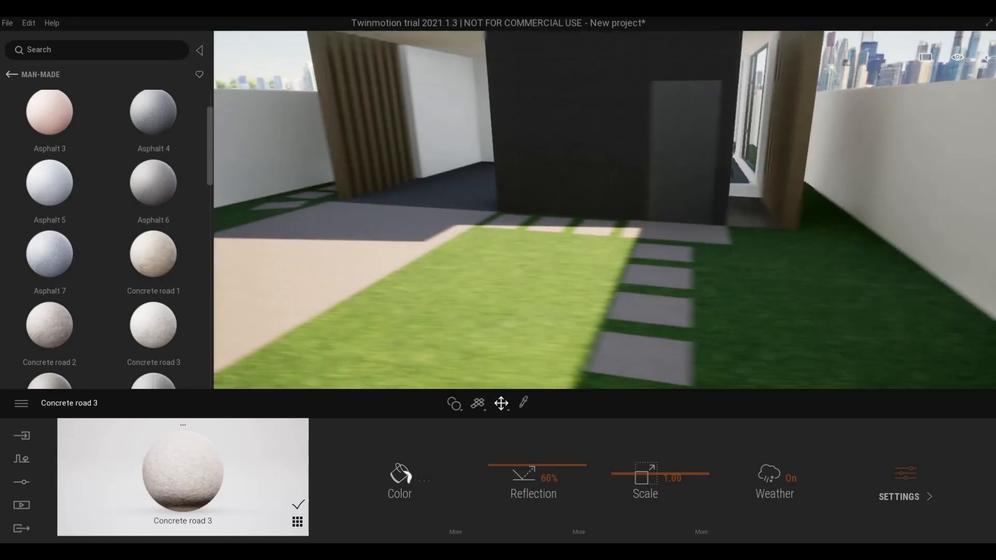
mouse_move(544, 322)
right_mouse_down()
mouse_move(618, 347)
mouse_move(543, 332)
right_mouse_up()
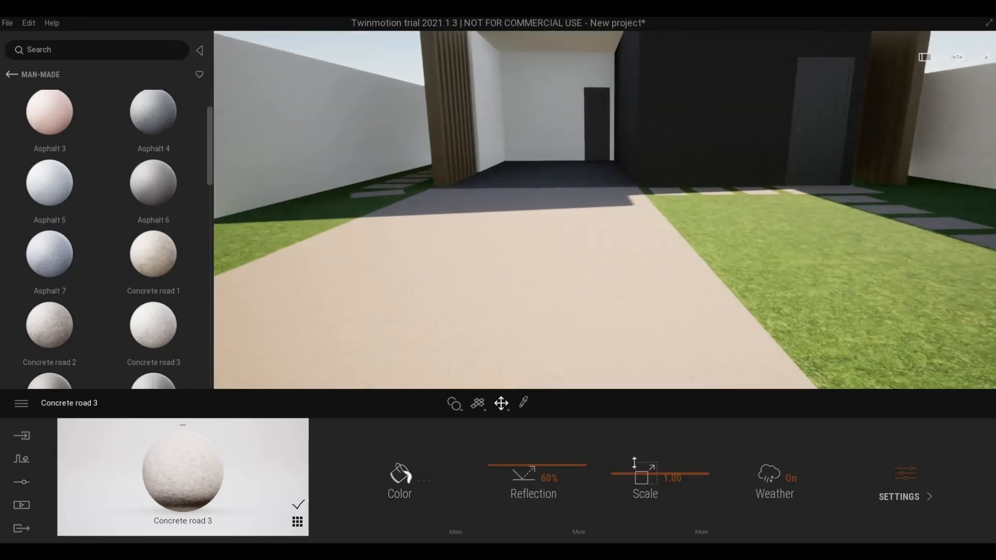
left_click_drag(634, 464, 620, 389)
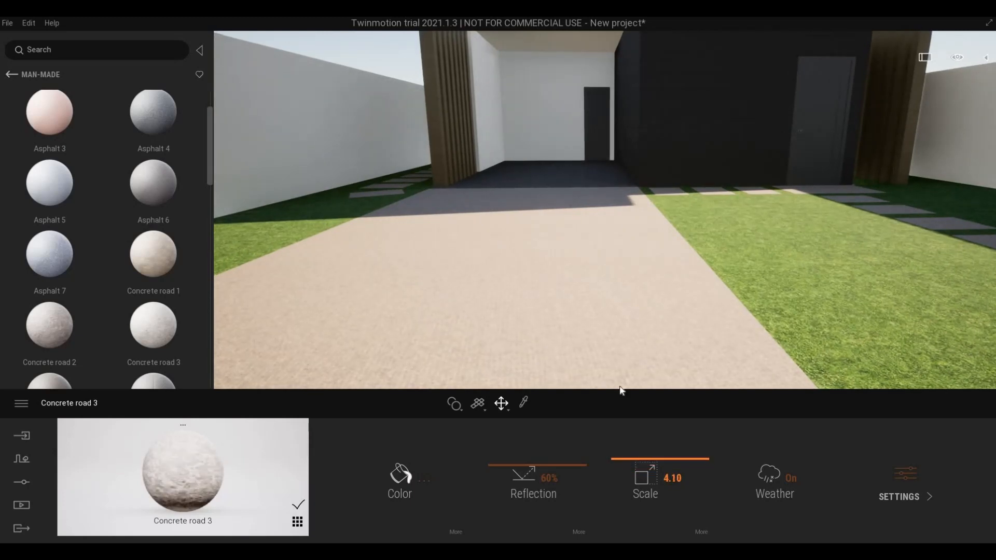
left_click_drag(618, 326, 617, 323)
- Raise the driveway texture scale to 5.95 and settle the view facing the house front
key("w")
right_click_drag(618, 324, 597, 324)
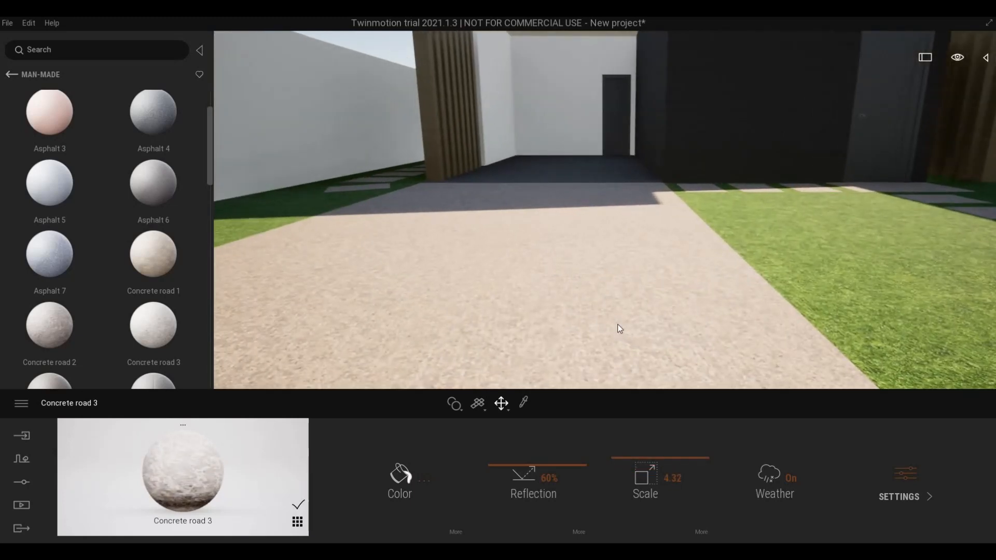
left_click_drag(657, 451, 667, 360)
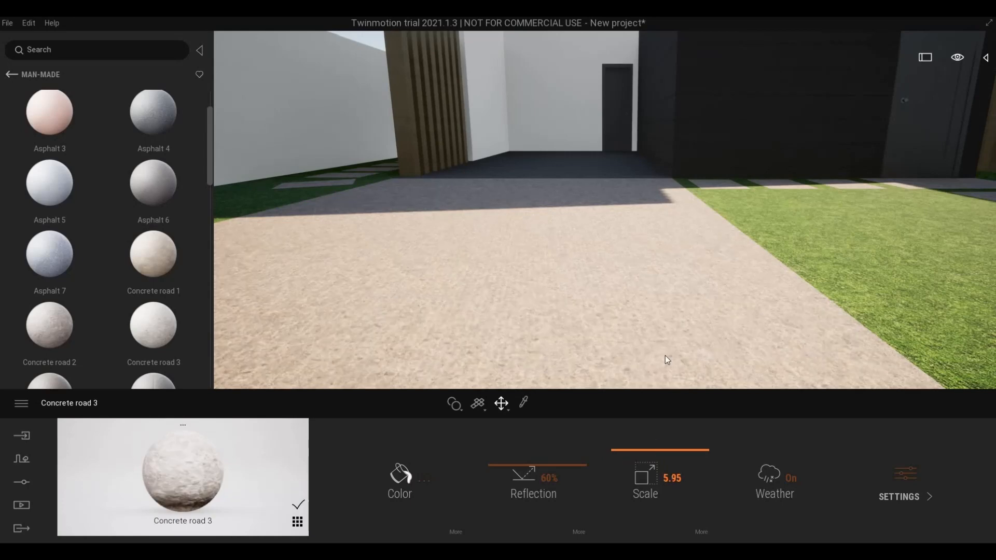
key("s")
right_click_drag(668, 322, 681, 294)
key("d")
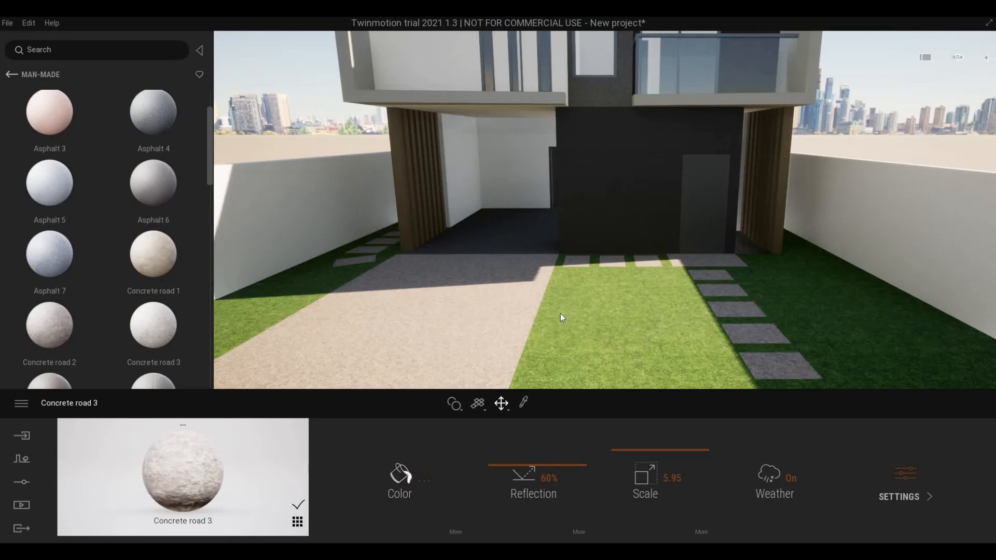
key("a")
right_click_drag(560, 314, 602, 313)
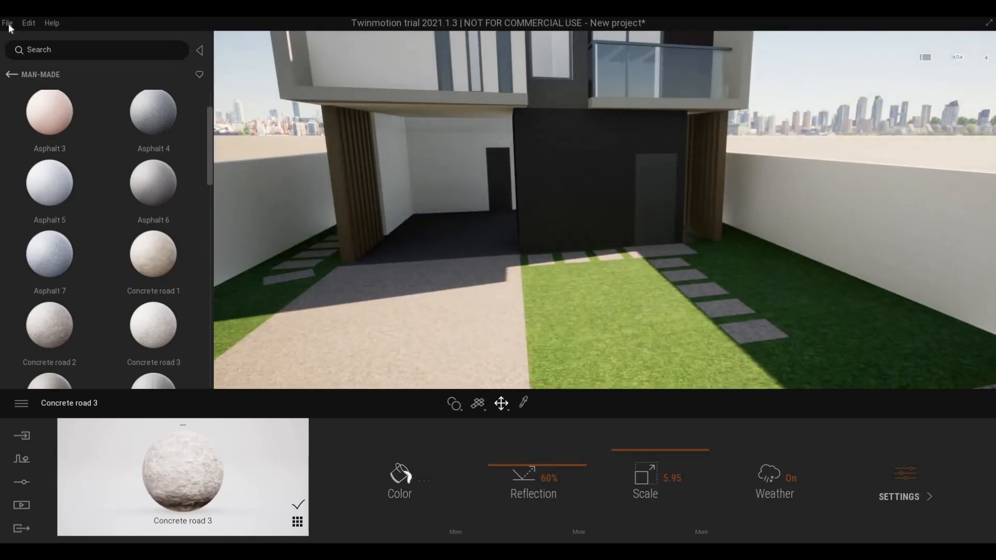
- Save the project as GAK, then select the grass ground object
left_click(8, 23)
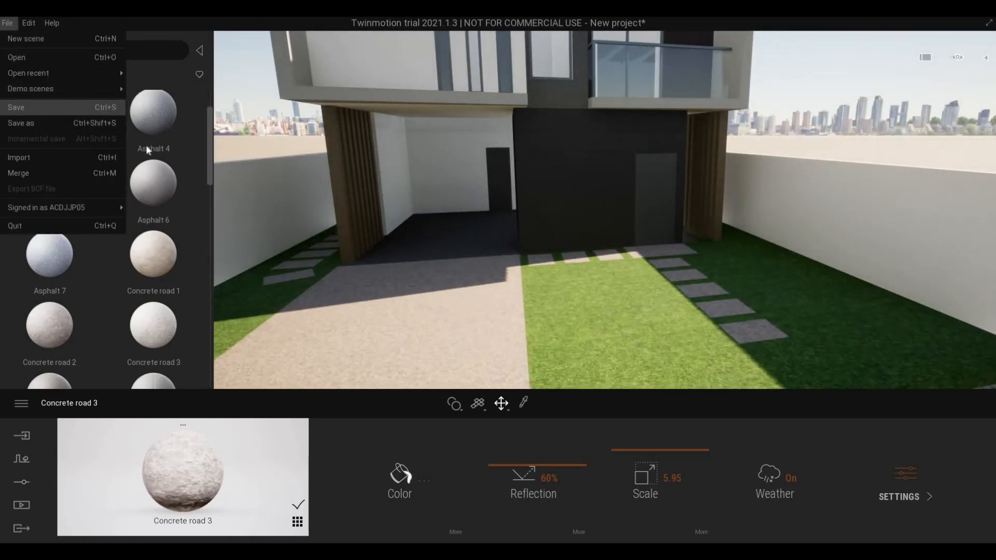
left_click(31, 107)
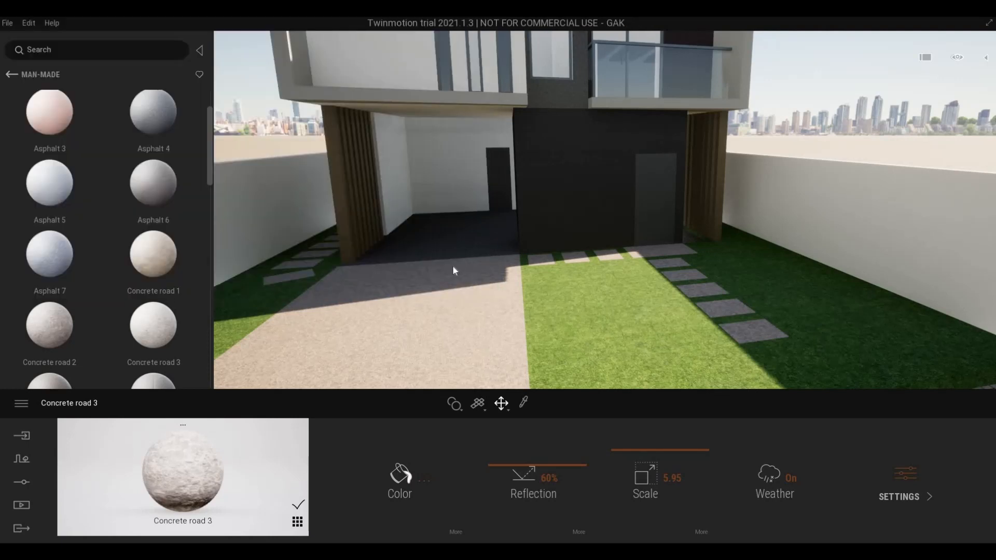
right_click_drag(452, 265, 472, 312)
key("d")
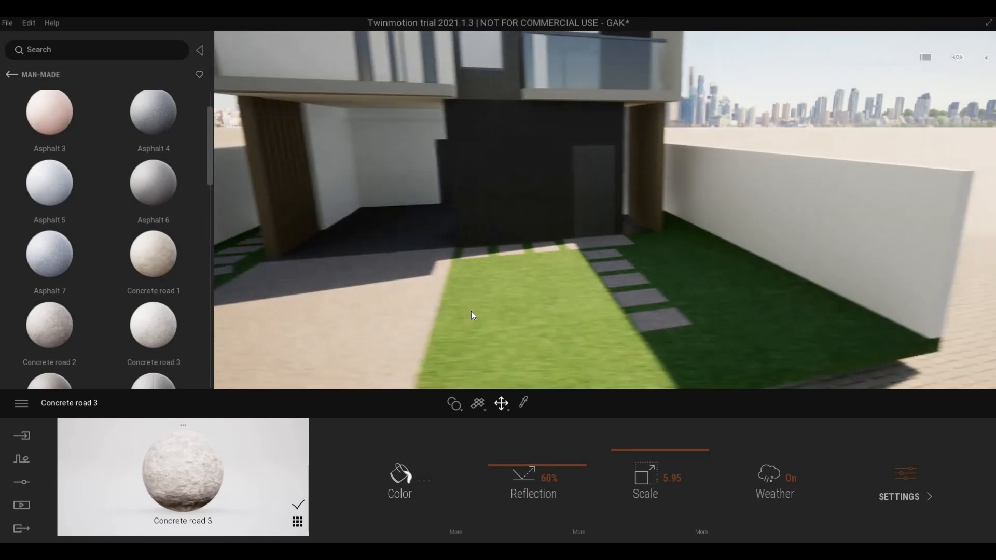
left_click(471, 311)
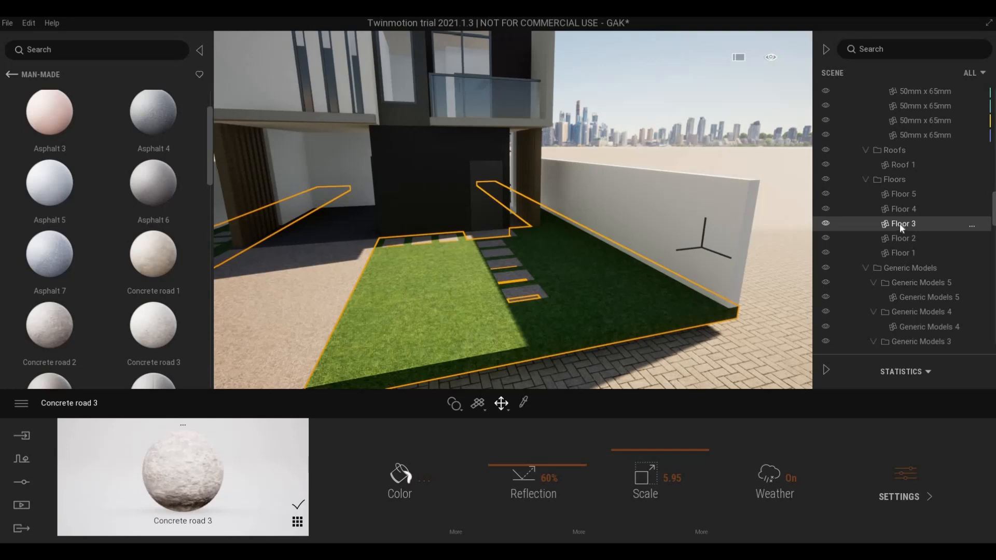
- Isolate Floor 3 from the Scene panel, pan around it, and return to material categories
right_click(900, 223)
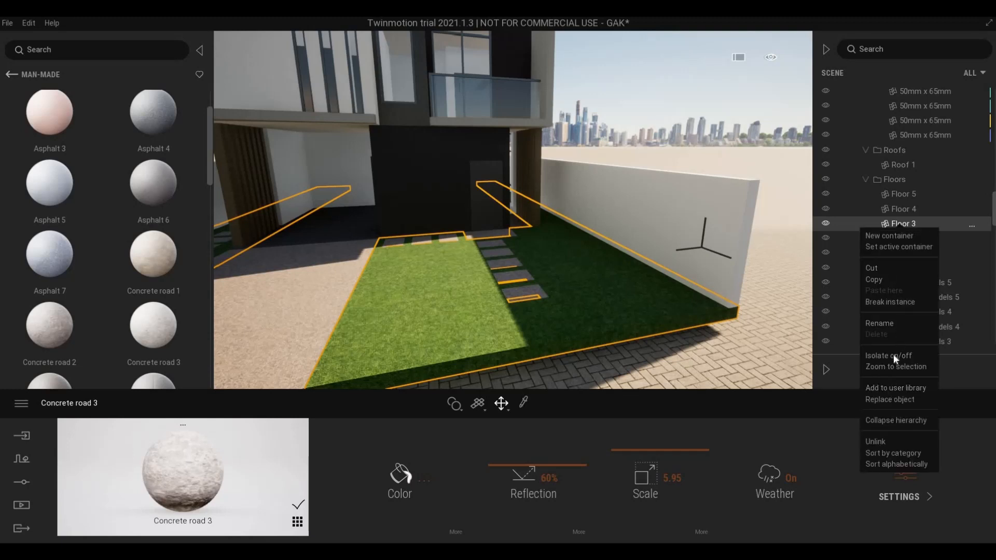
left_click(894, 355)
middle_click_drag(604, 279, 427, 252)
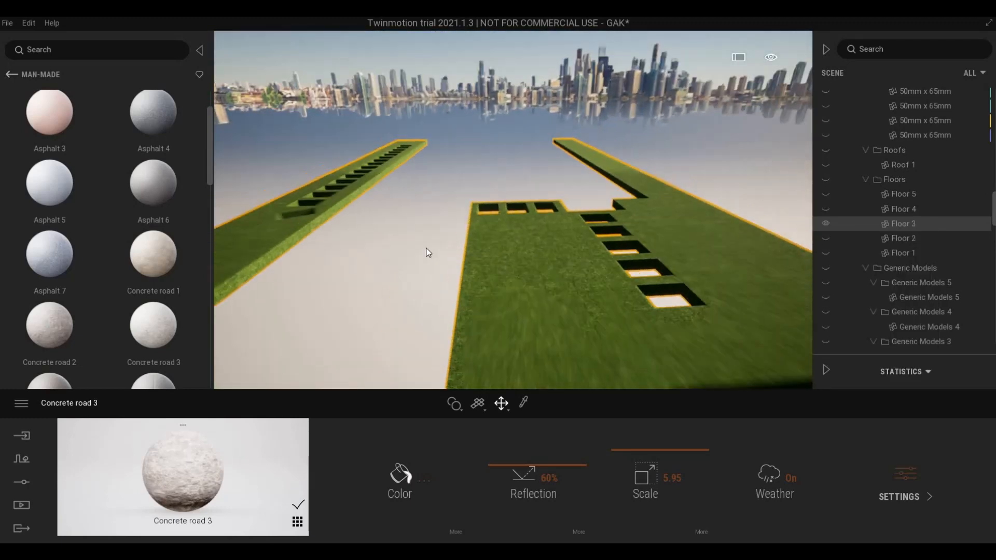
scroll(427, 251, "down", 2)
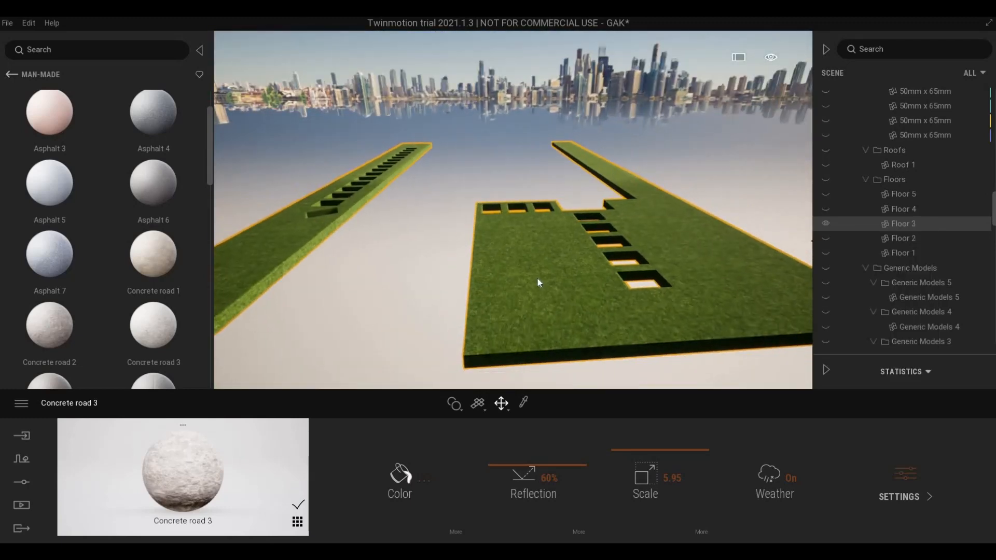
left_click(11, 75)
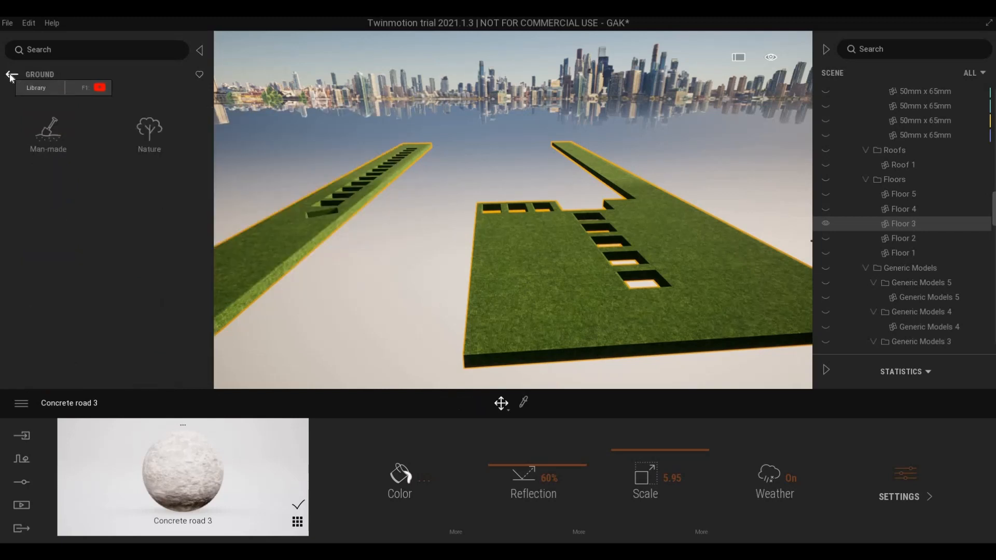
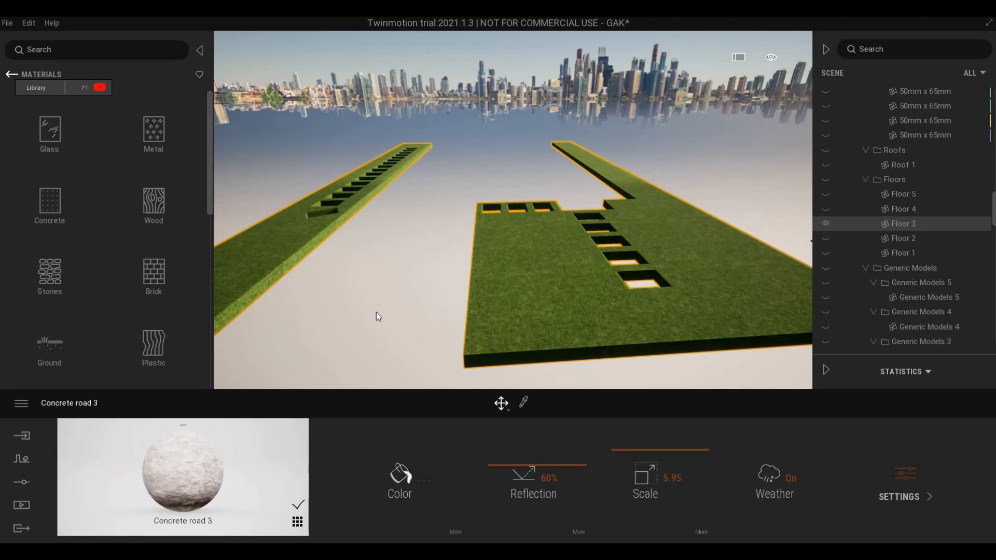
- Open Vegetation paint and load Long grass 03 from Grass and flowers as the paint model
left_click(19, 459)
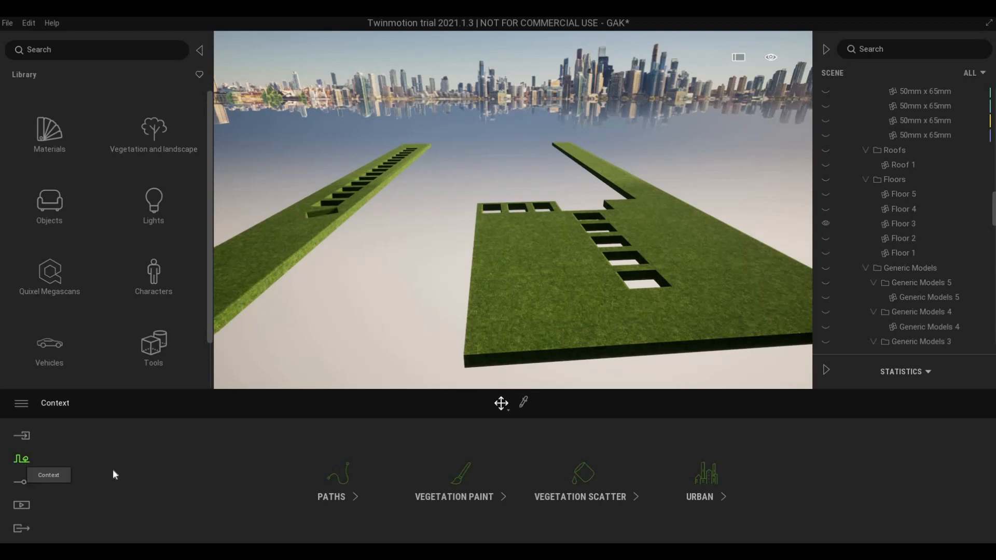
left_click(437, 499)
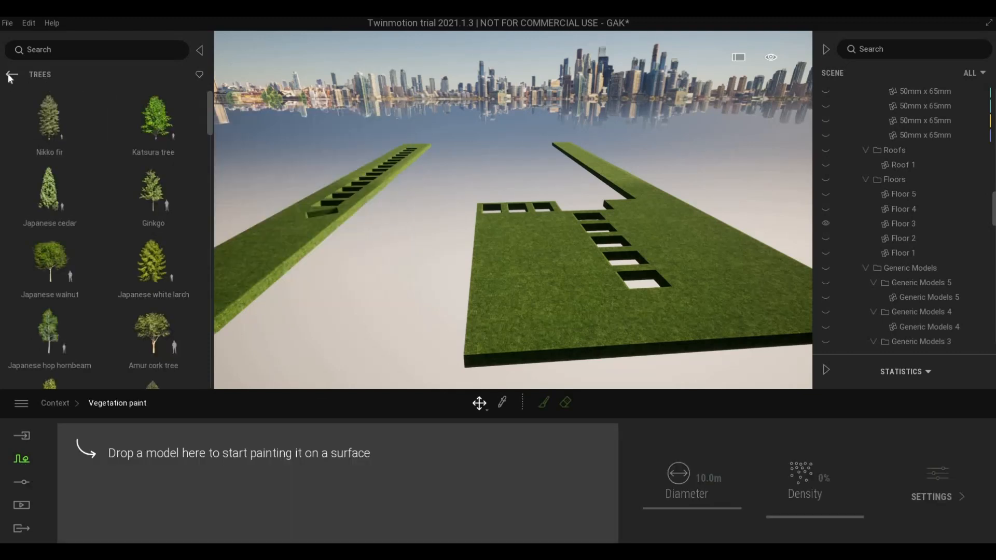
left_click(11, 76)
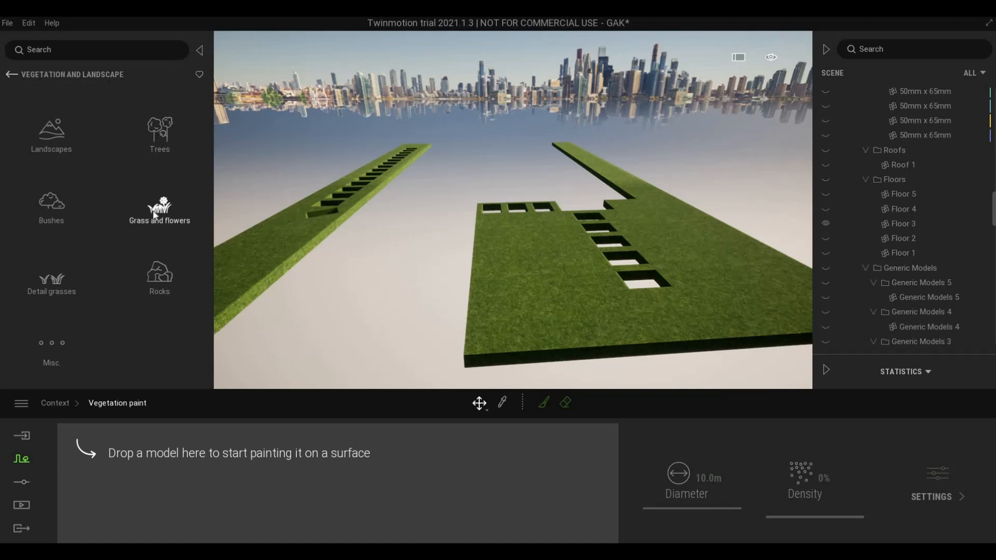
left_click(153, 215)
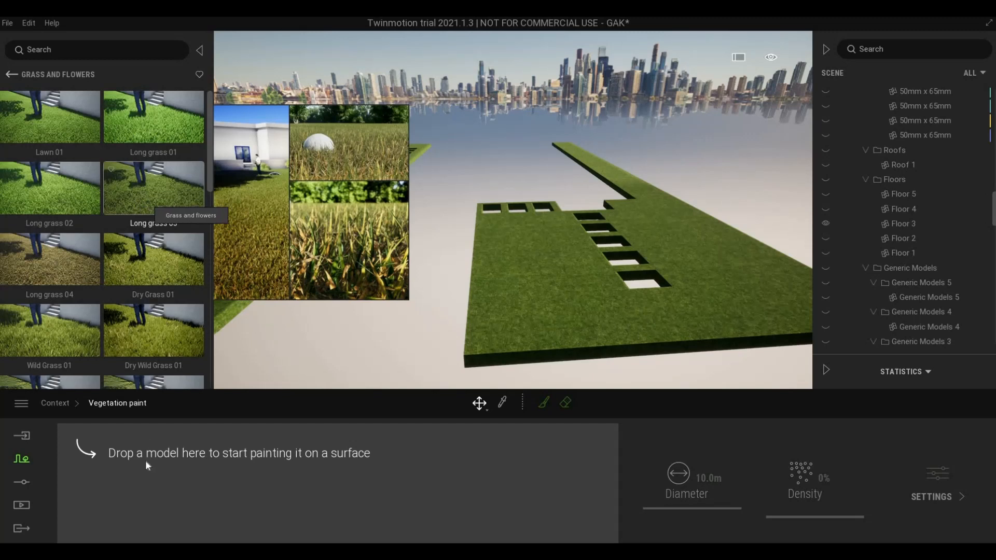
left_click_drag(146, 462, 145, 466)
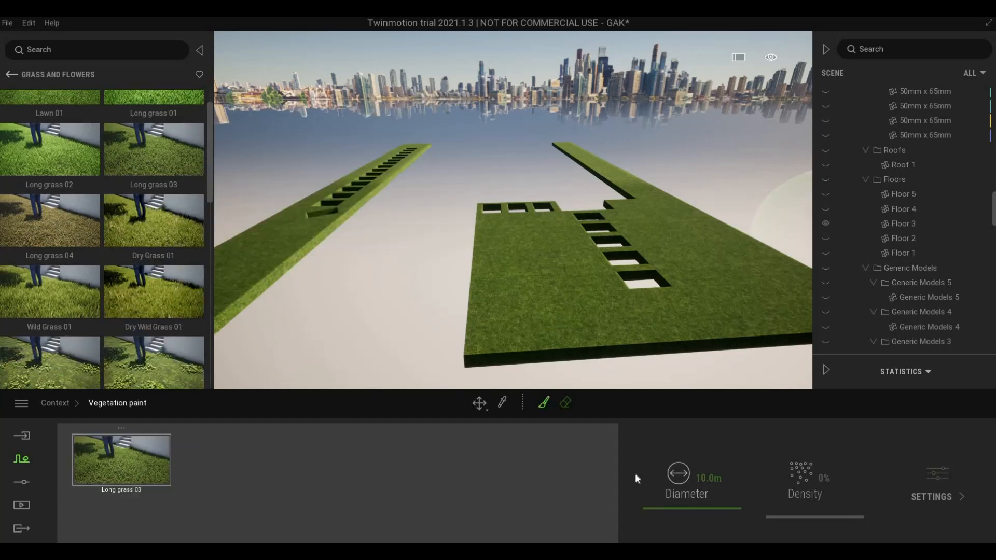
- Adjust the brush diameter and raise the Long grass 03 density above 30%
left_click_drag(687, 510, 660, 513)
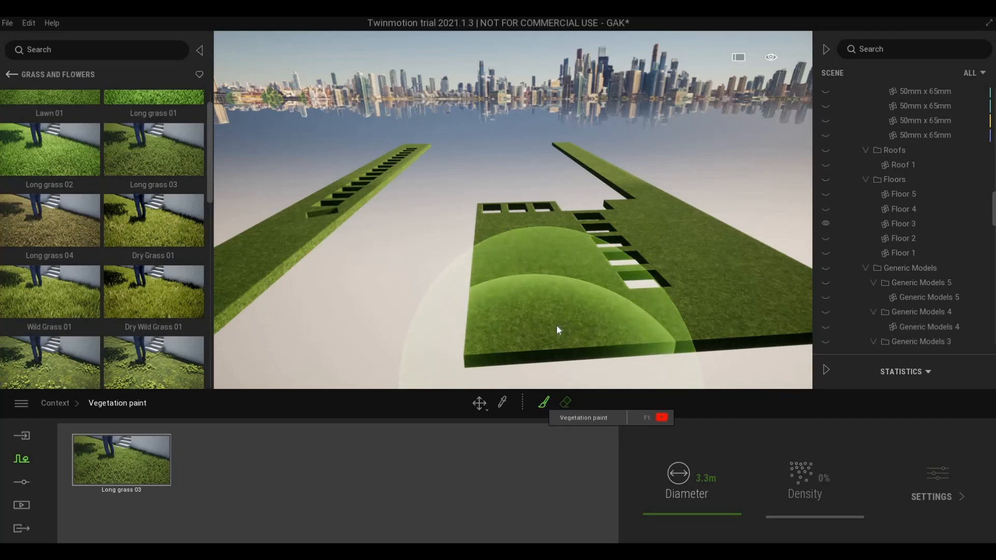
scroll(556, 325, "up", 4)
scroll(519, 319, "down", 4)
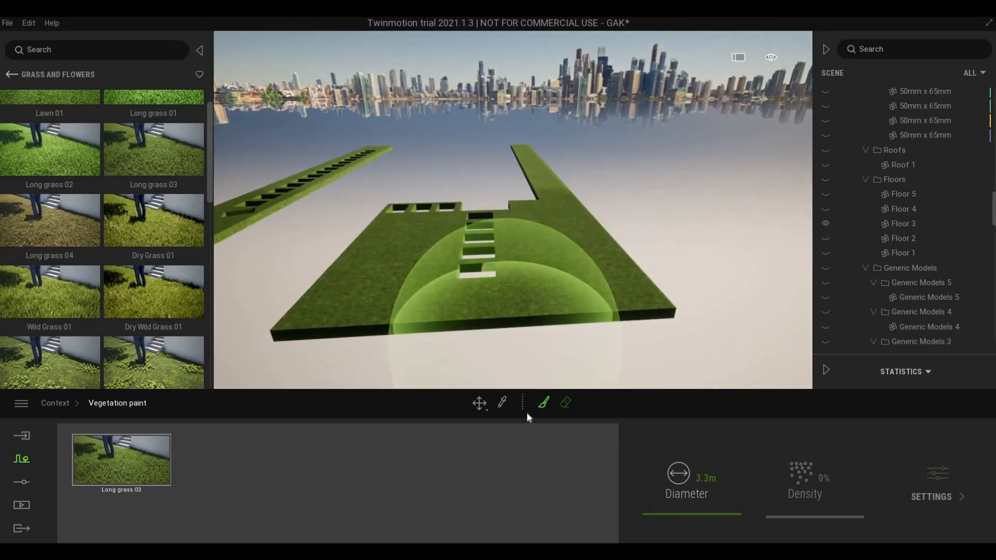
left_click(164, 460)
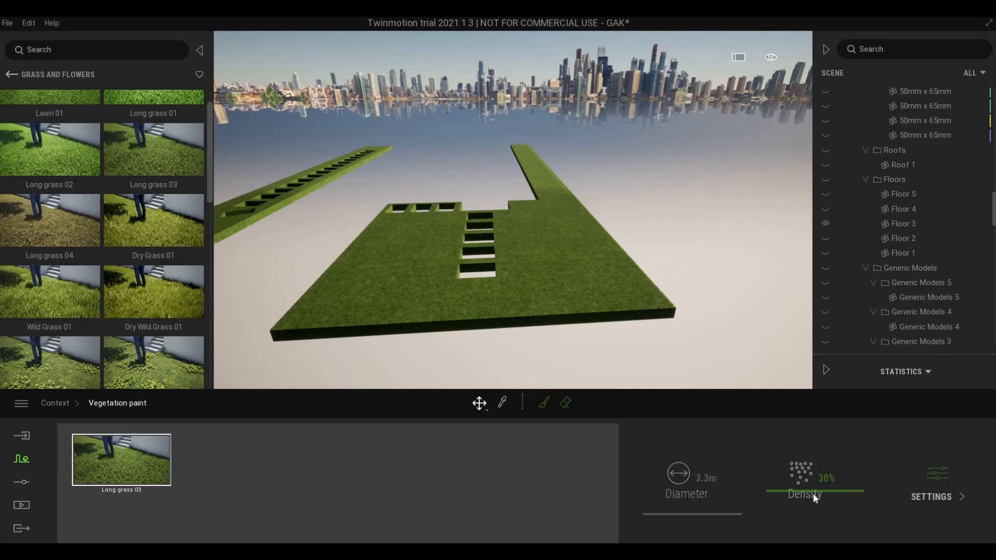
left_click_drag(814, 495, 810, 467)
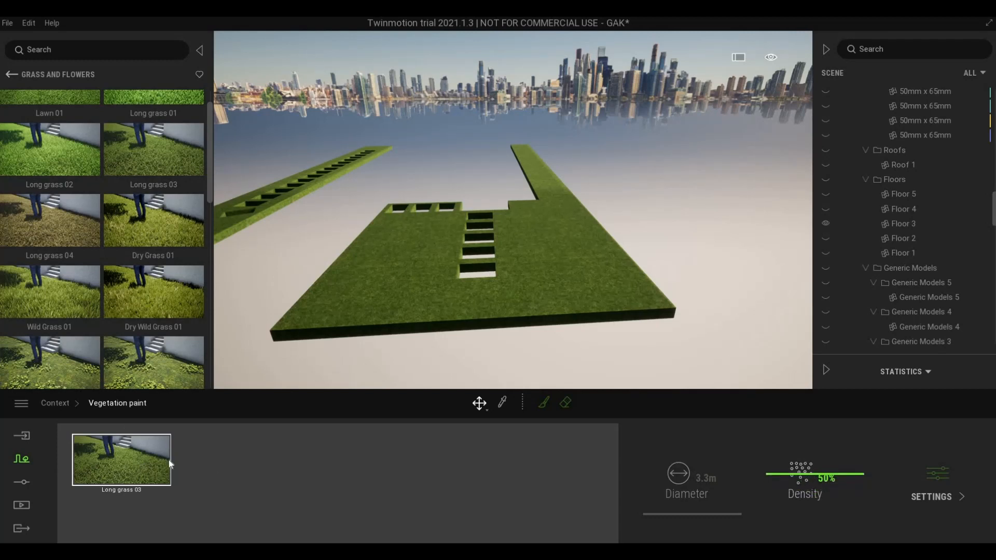
- Brush-paint trial Long grass 03 across the main slab, then undo it with two Ctrl+Z
left_click(543, 403)
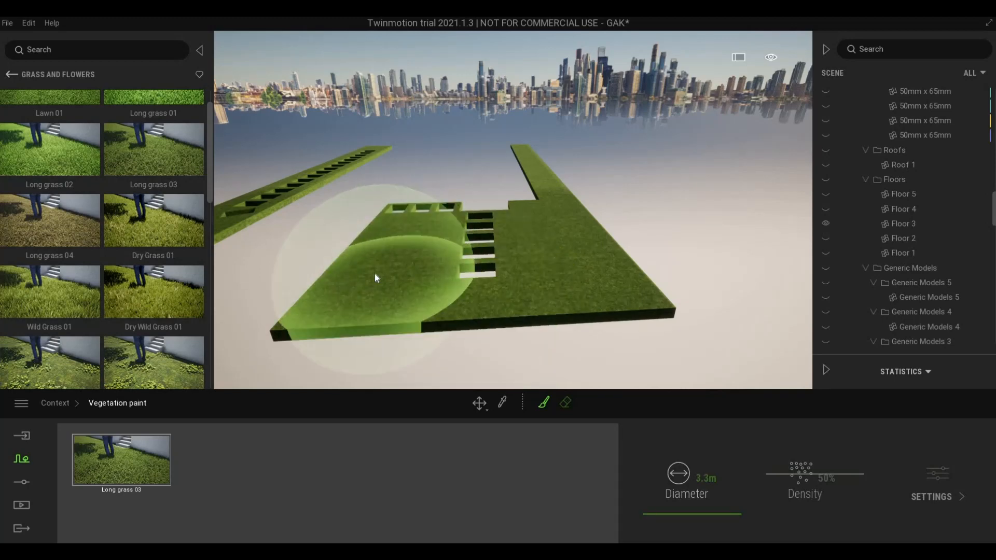
left_click_drag(376, 274, 385, 254)
scroll(388, 250, "up", 3)
middle_click_drag(389, 250, 456, 330)
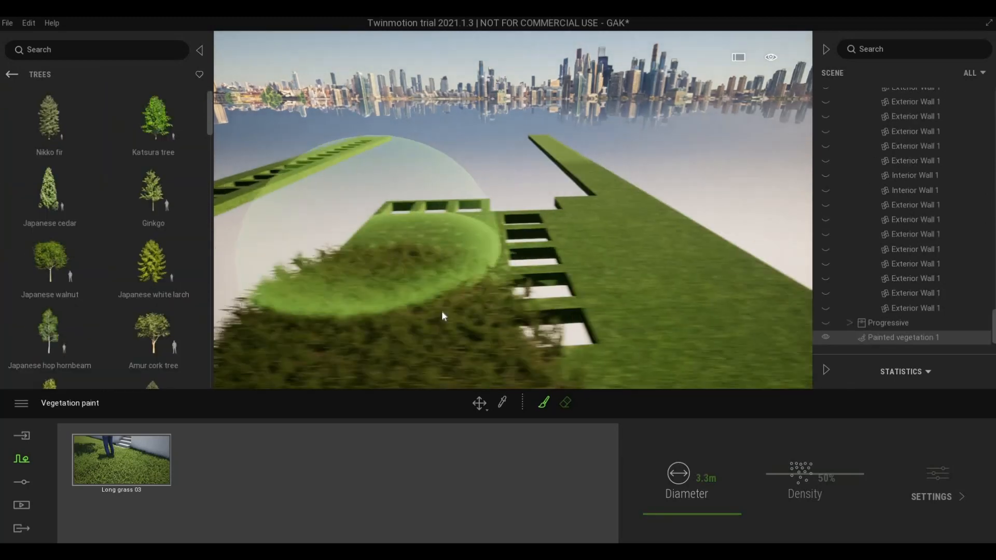
mouse_move(452, 330)
left_mouse_down()
mouse_move(438, 315)
mouse_move(506, 313)
left_mouse_up()
scroll(527, 312, "down", 3)
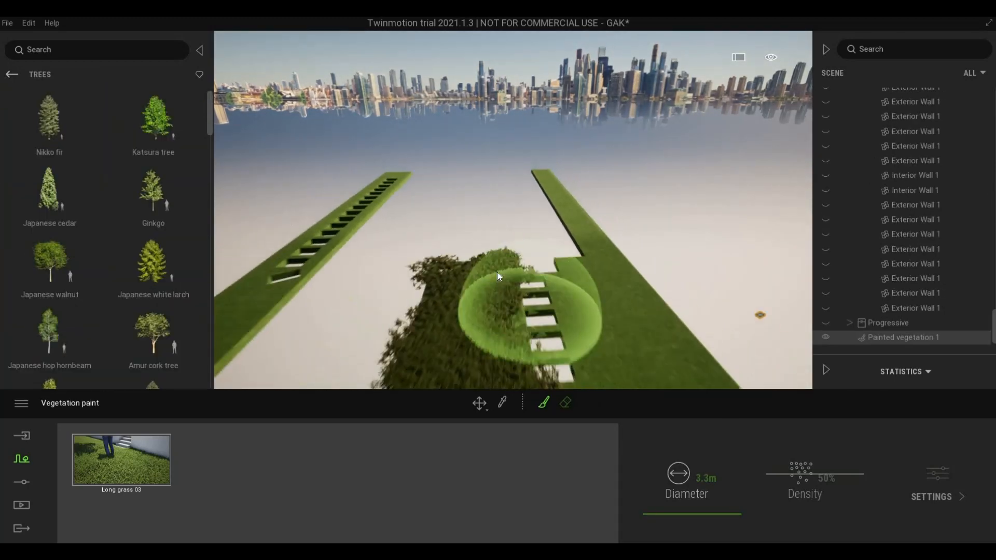
middle_click_drag(524, 358, 522, 283)
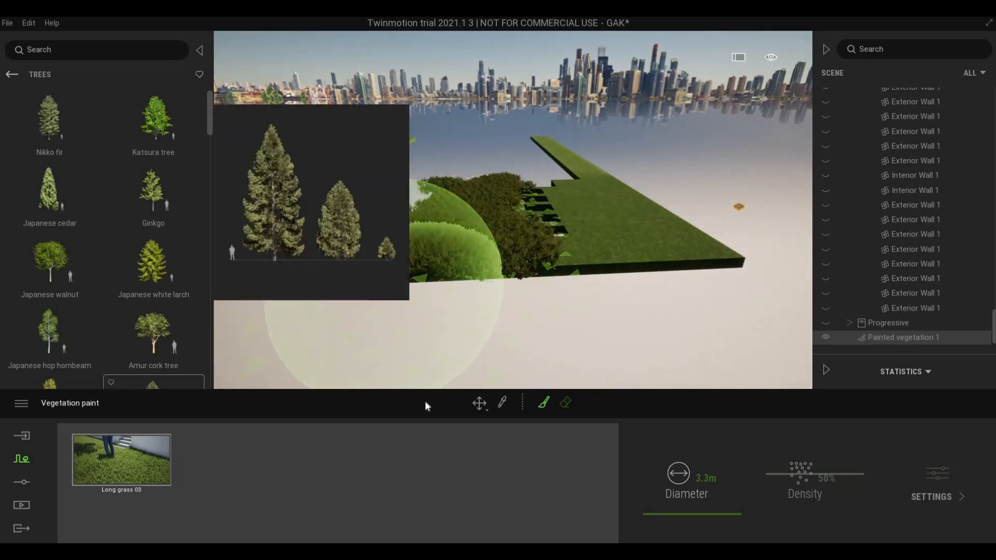
key("ctrl+z")
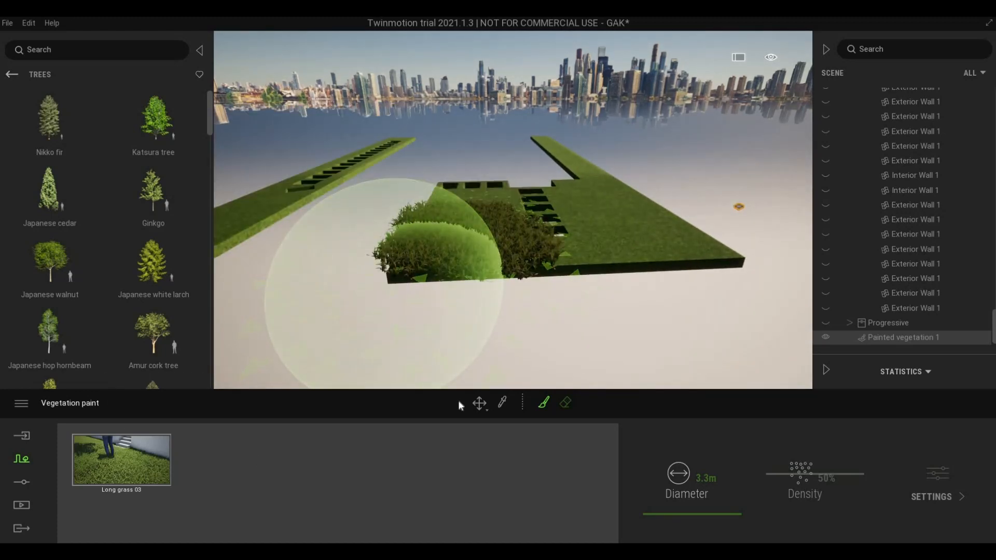
key("ctrl+z")
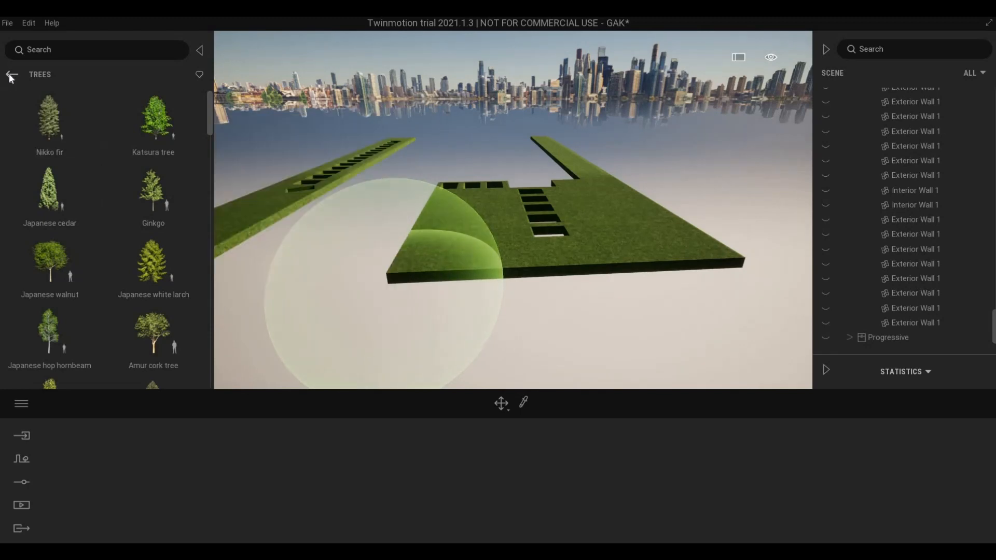
- Return to Grass and flowers and drag Long grass 01 into the drop zone
left_click(10, 74)
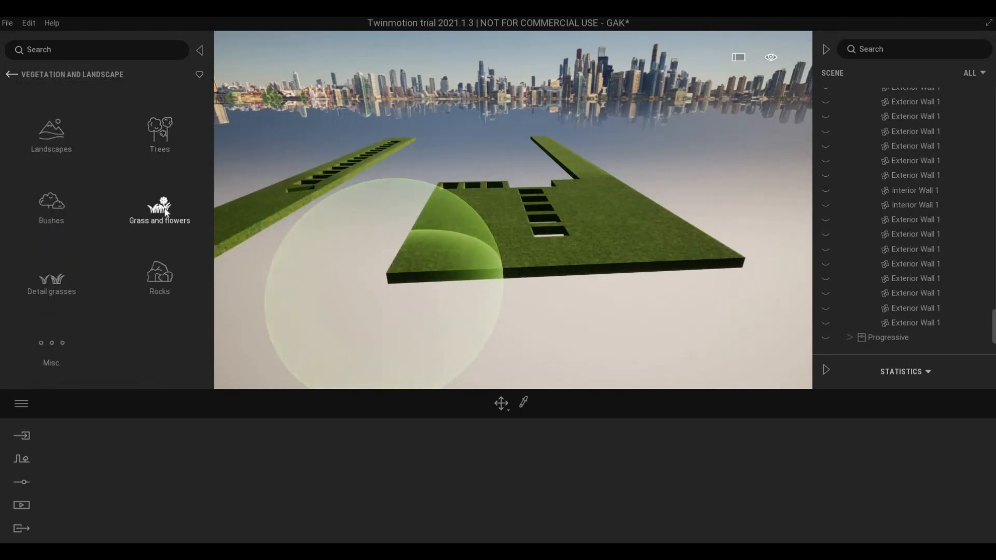
left_click(164, 207)
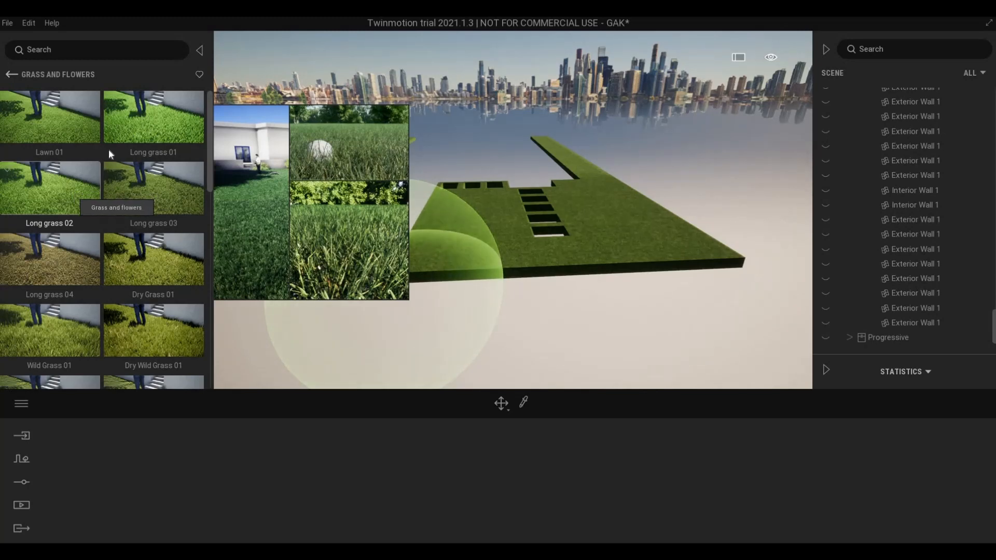
left_click_drag(135, 122, 115, 473)
scroll(104, 285, "down", 5)
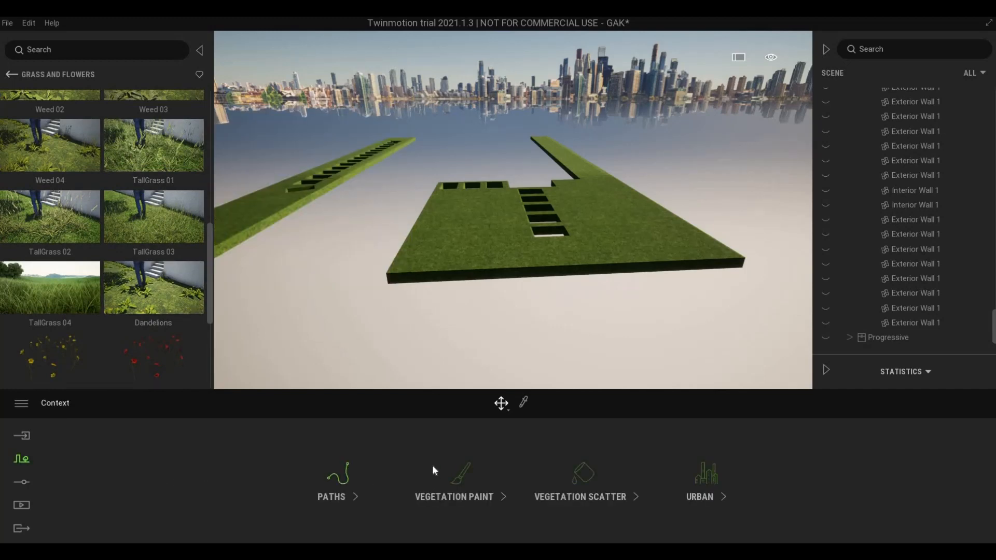
- Reopen Vegetation paint with Long grass 01, set density to 35%, and arm the paint brush
left_click(460, 473)
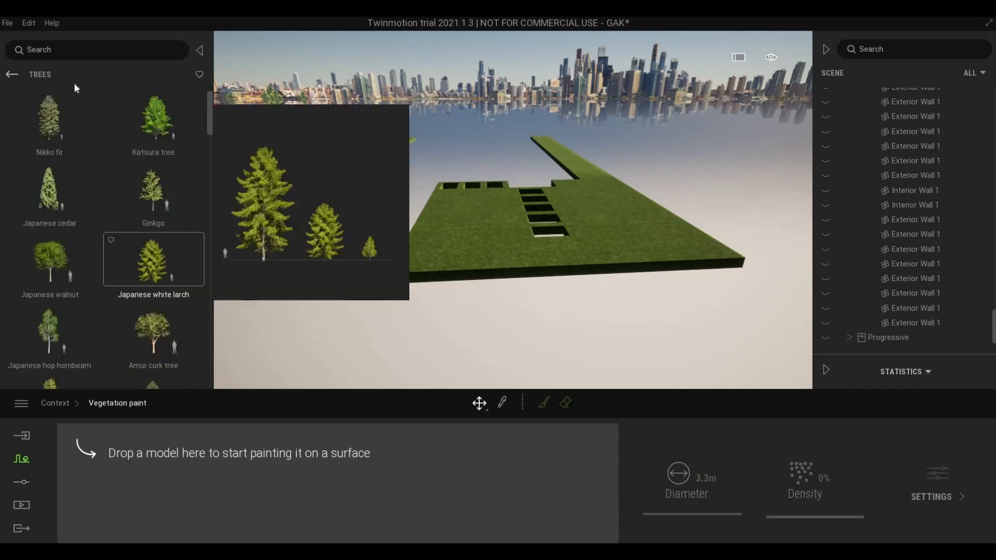
left_click(12, 74)
left_click(155, 203)
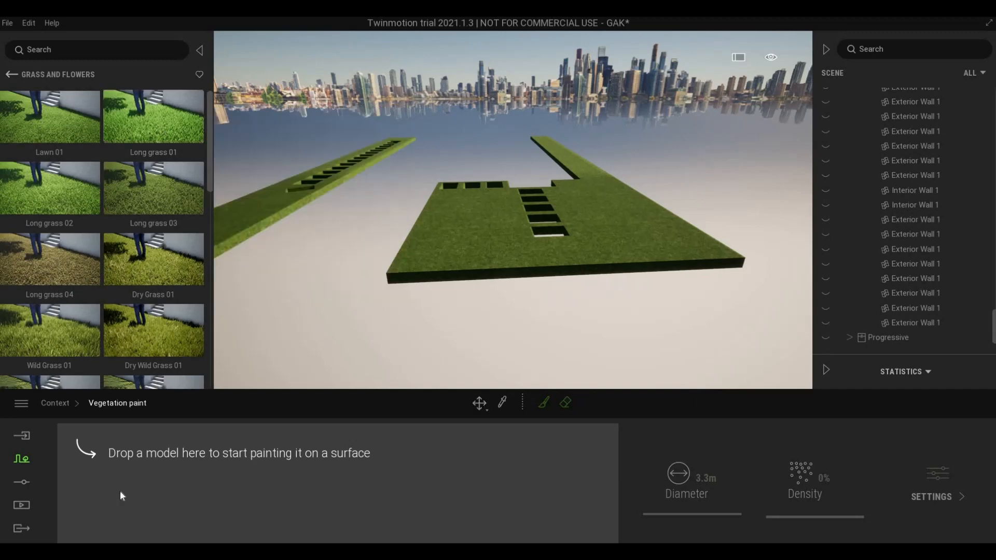
mouse_move(153, 117)
left_mouse_down()
mouse_move(116, 485)
mouse_move(122, 459)
left_mouse_up()
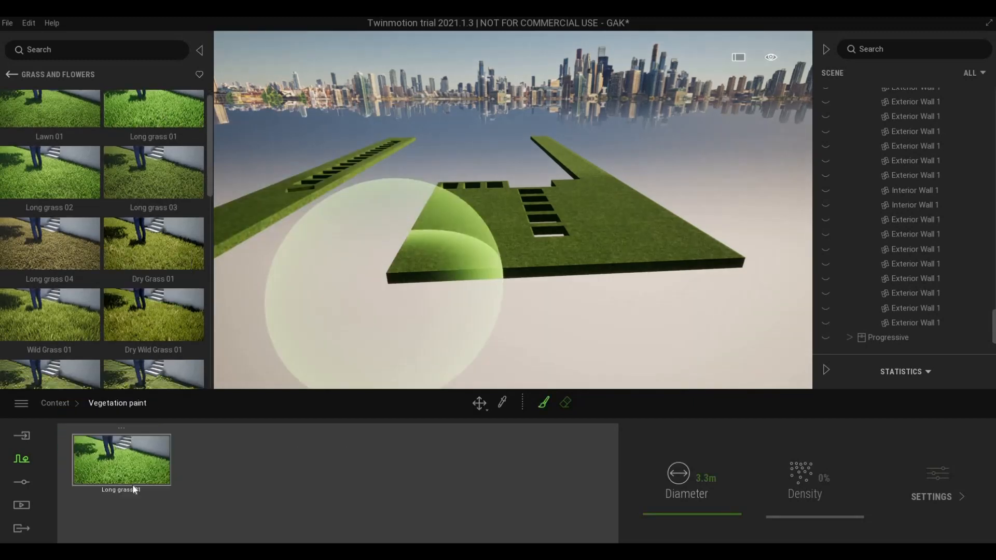
left_click(805, 488)
mouse_move(805, 484)
left_mouse_down()
mouse_move(804, 496)
mouse_move(811, 484)
left_mouse_up()
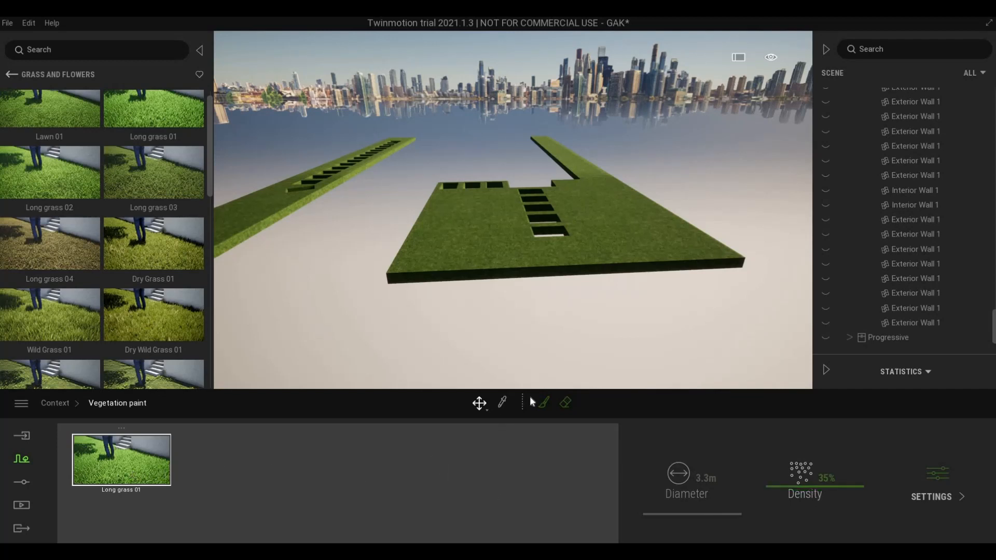
left_click(540, 404)
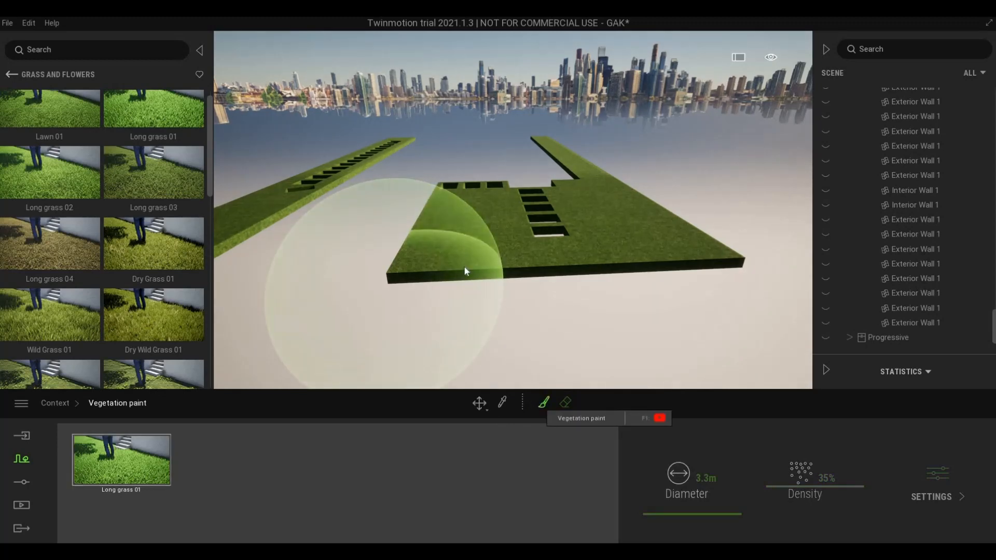
- Paint Long grass 01 onto the near part of the isolated slab
scroll(434, 270, "up", 4)
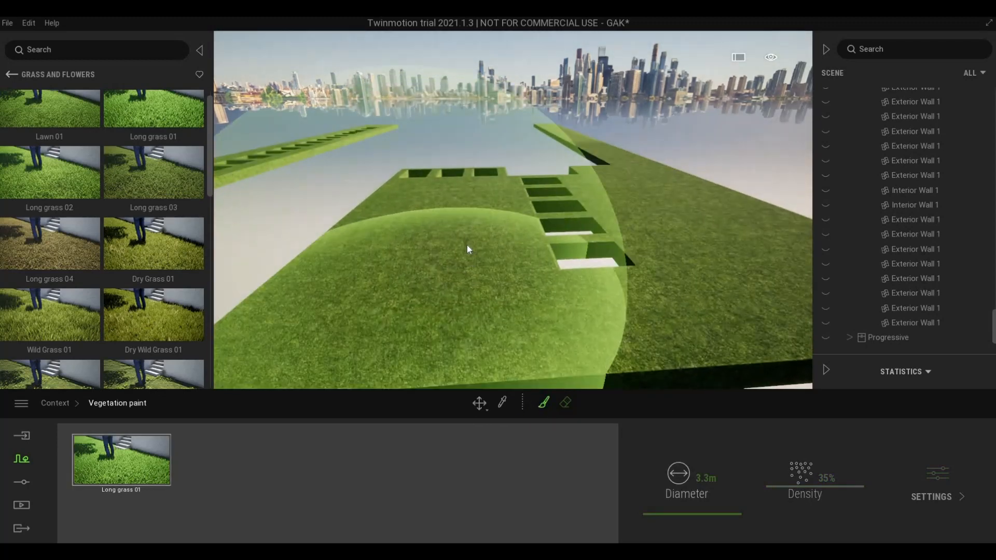
mouse_move(467, 246)
left_mouse_down()
mouse_move(536, 273)
mouse_move(509, 280)
mouse_move(516, 260)
mouse_move(548, 296)
mouse_move(576, 303)
mouse_move(589, 332)
mouse_move(606, 283)
mouse_move(626, 300)
mouse_move(581, 291)
mouse_move(382, 293)
mouse_move(437, 316)
mouse_move(537, 310)
mouse_move(545, 277)
mouse_move(587, 279)
mouse_move(562, 236)
left_mouse_up()
scroll(509, 269, "down", 5)
key("d")
scroll(586, 307, "down", 3)
key("a")
key("a")
key("d")
key("w")
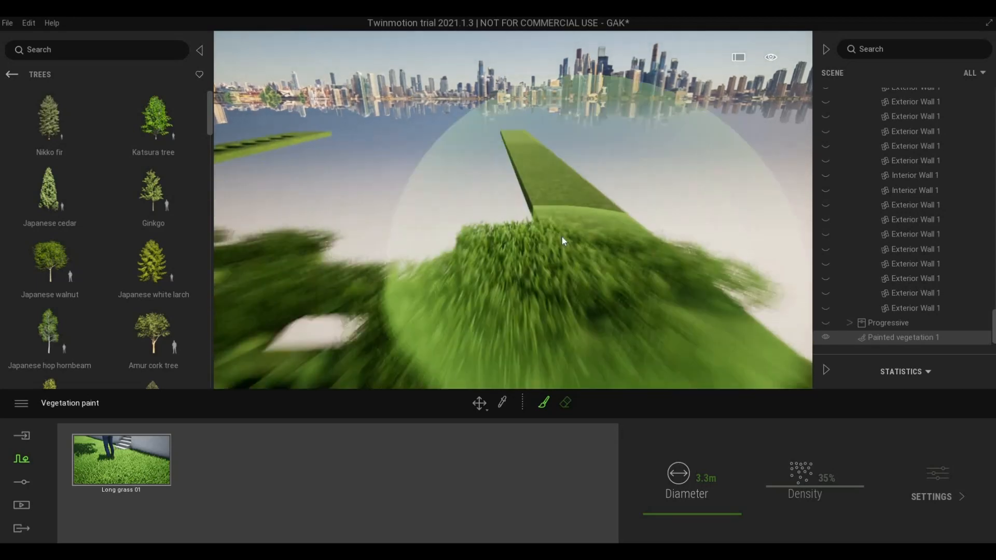
key("a")
key("s")
right_click_drag(553, 304, 418, 300)
key("d")
key("s")
- Paint Long grass 01 along the right and left strips and touch up the lower slab
mouse_move(365, 330)
left_mouse_down()
mouse_move(395, 301)
mouse_move(494, 244)
mouse_move(510, 217)
mouse_move(472, 251)
left_mouse_up()
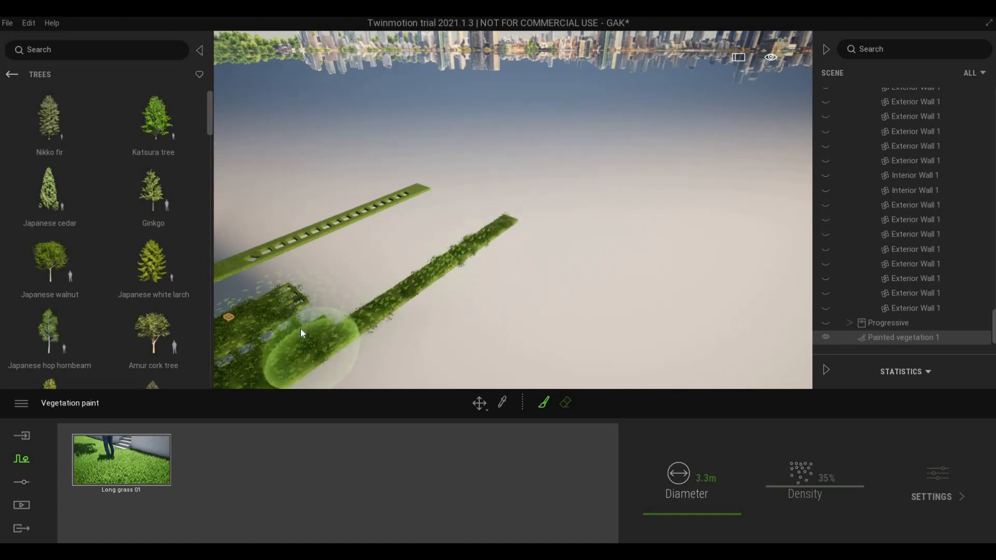
key("a")
mouse_move(314, 300)
left_mouse_down()
mouse_move(435, 237)
mouse_move(512, 181)
mouse_move(506, 196)
mouse_move(514, 189)
mouse_move(348, 272)
mouse_move(490, 214)
mouse_move(508, 192)
left_mouse_up()
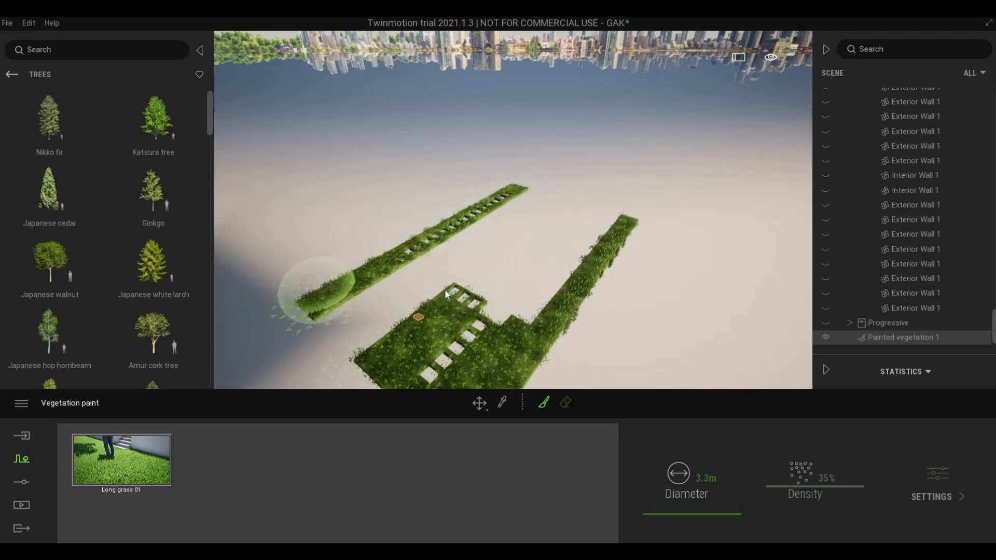
mouse_move(450, 300)
left_mouse_down()
mouse_move(386, 348)
mouse_move(410, 358)
mouse_move(458, 294)
mouse_move(485, 288)
mouse_move(469, 276)
mouse_move(536, 317)
mouse_move(477, 368)
mouse_move(408, 326)
mouse_move(596, 239)
mouse_move(583, 270)
mouse_move(603, 220)
mouse_move(563, 270)
left_mouse_up()
scroll(478, 364, "down", 2)
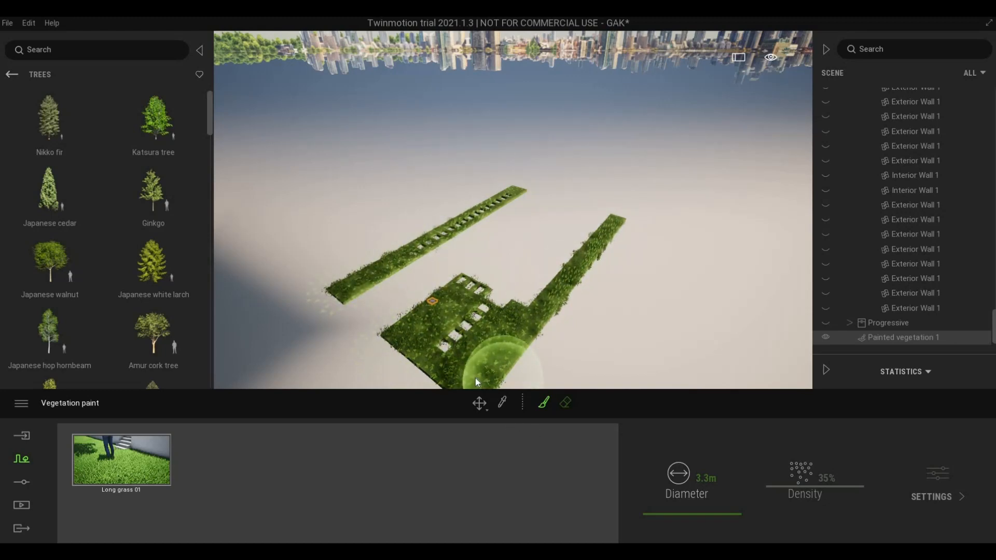
- Orbit around the grassed slabs to check coverage, then exit painting with Esc
mouse_move(479, 371)
middle_mouse_down()
mouse_move(481, 313)
mouse_move(602, 233)
mouse_move(538, 249)
middle_mouse_up()
key("e")
scroll(592, 232, "up", 3)
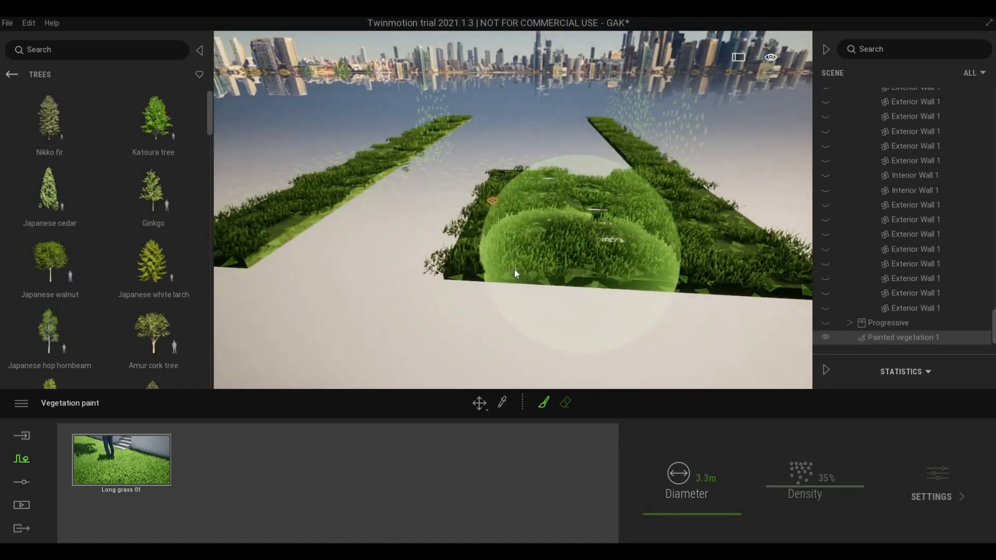
scroll(510, 293, "up", 2)
scroll(508, 305, "down", 5)
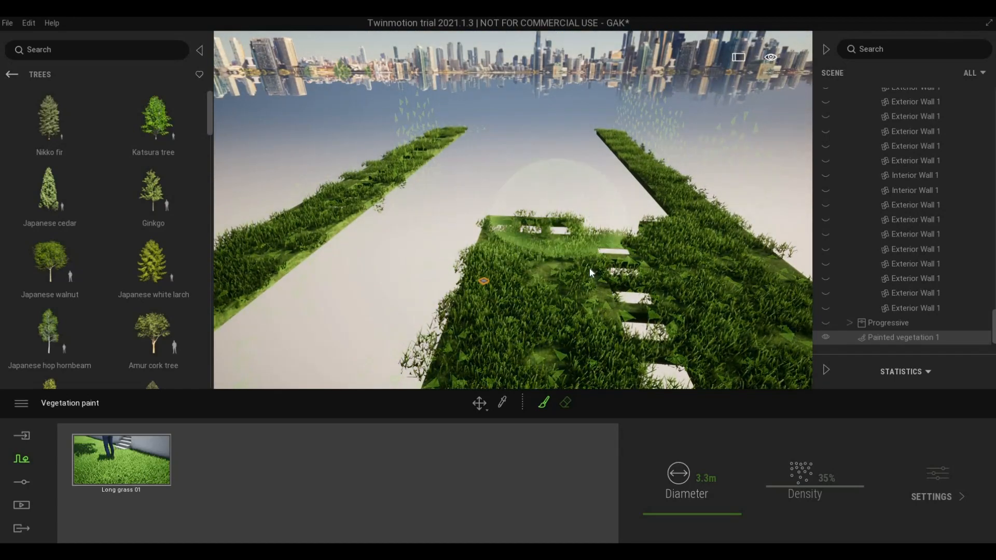
scroll(597, 307, "up", 4)
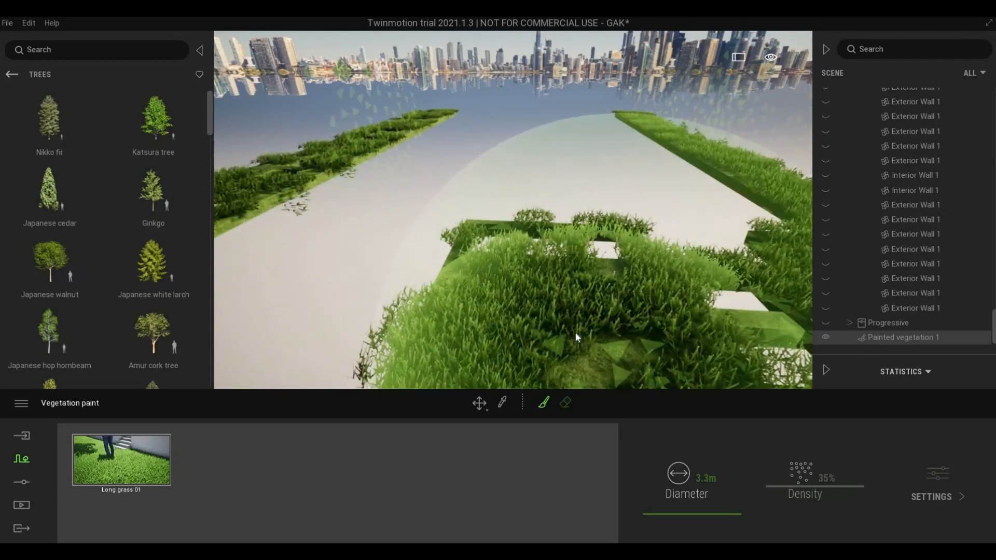
scroll(643, 314, "down", 2)
mouse_move(669, 311)
middle_mouse_down("shift")
mouse_move(602, 255)
mouse_move(449, 284)
middle_mouse_up("shift")
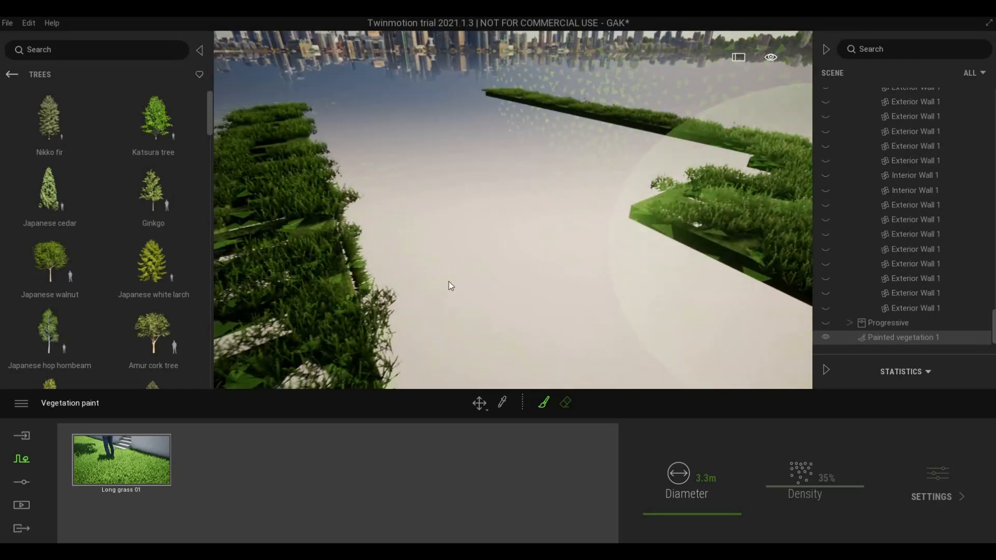
scroll(450, 285, "down", 3)
key("s")
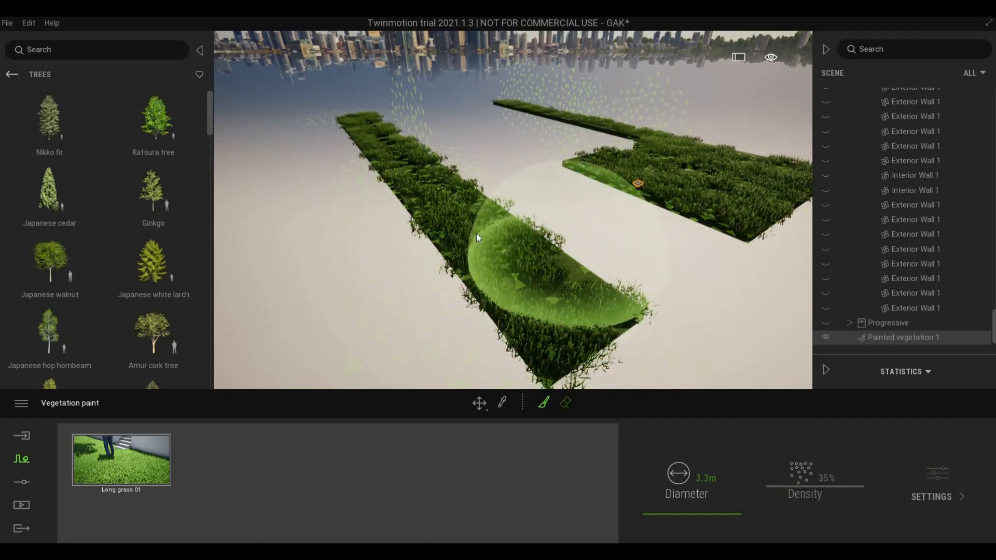
key("d")
scroll(536, 188, "up", 4)
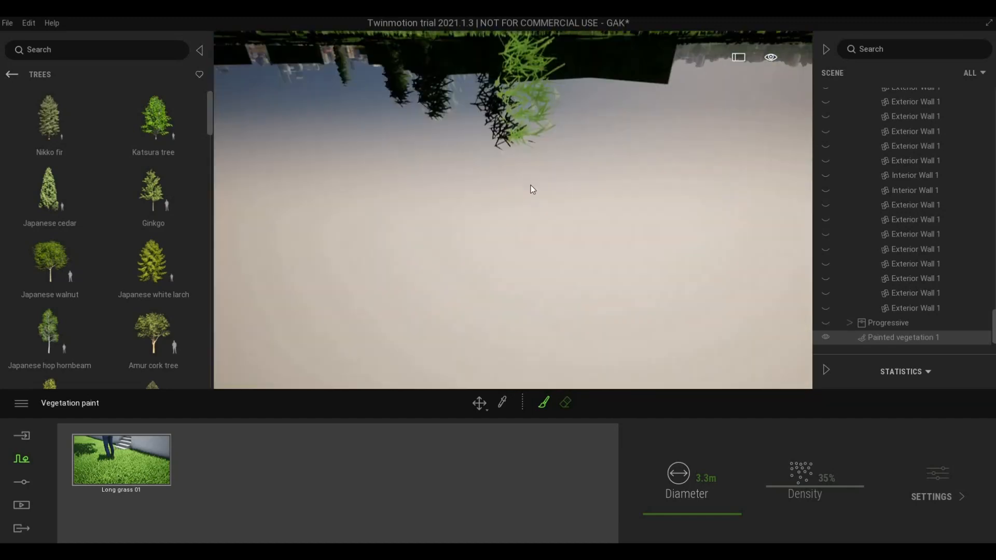
scroll(530, 187, "down", 2)
scroll(412, 226, "down", 3)
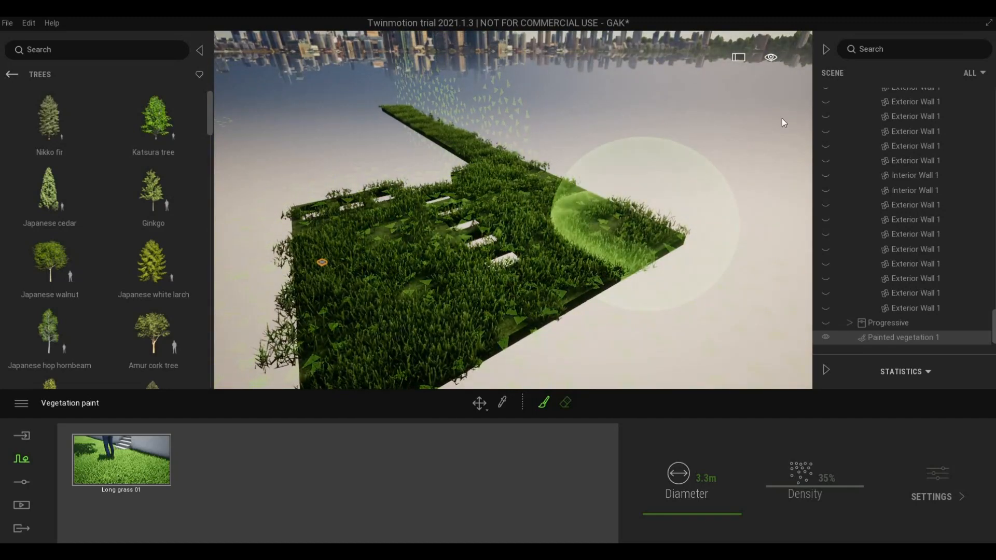
scroll(833, 235, "up", 3)
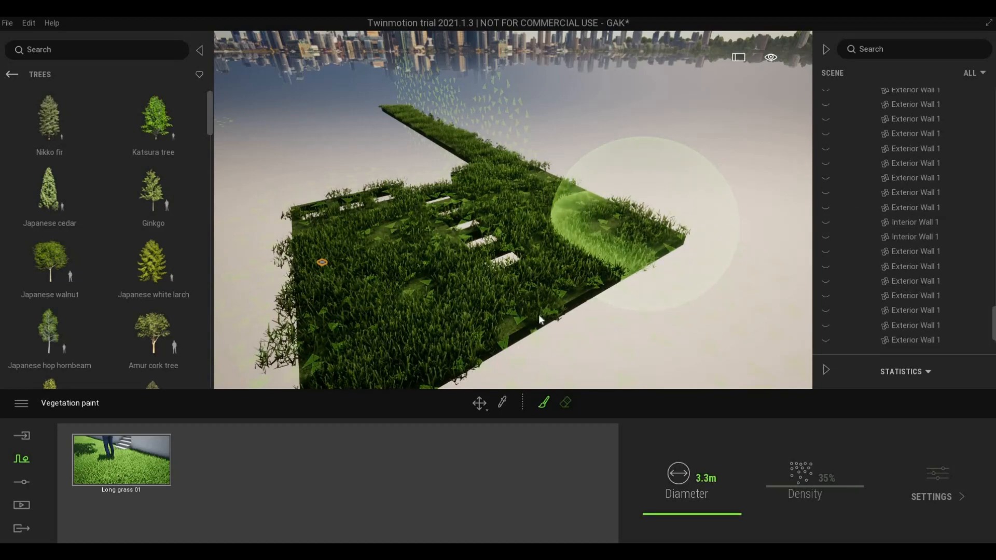
key("Escape")
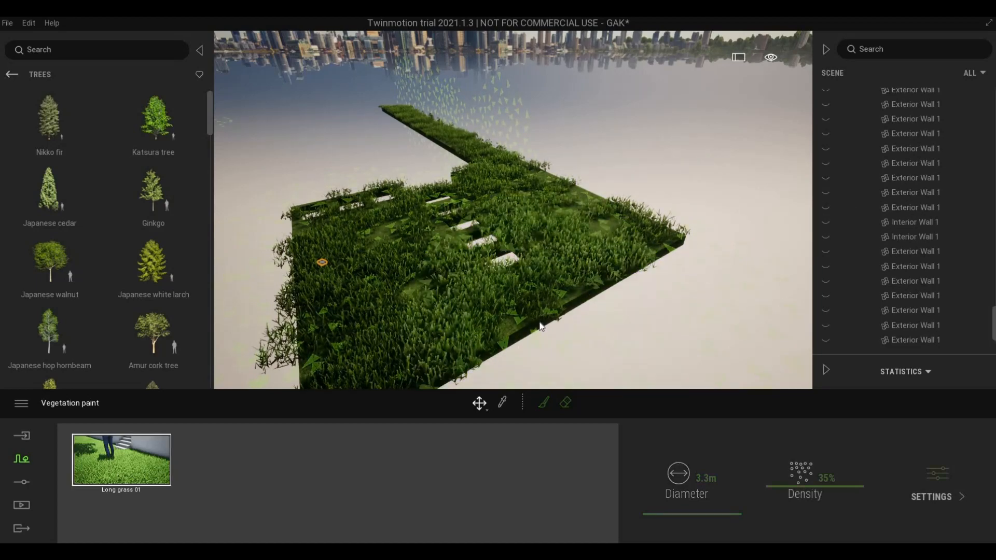
- Turn off isolation on Floor 3 so the whole scene shows again
left_click(532, 337)
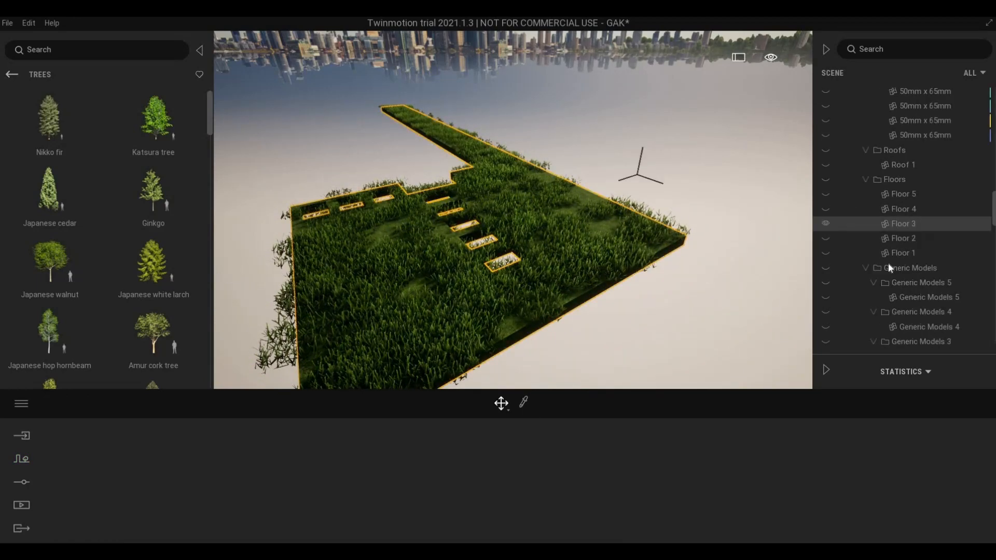
right_click(900, 223)
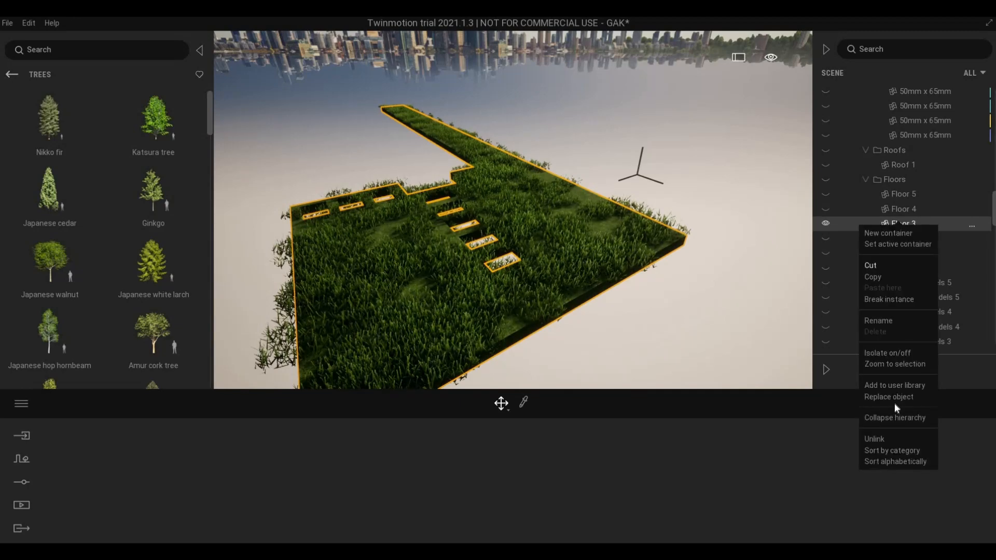
left_click(888, 355)
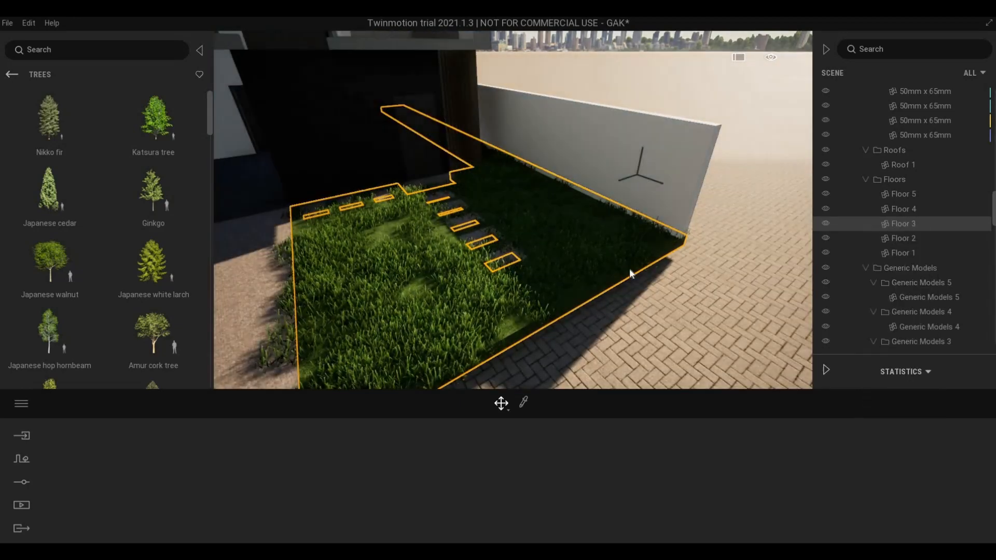
- Fly along the house toward the grassy side path beside the driveway
right_click_drag(552, 334, 551, 333)
key("Escape")
key("a")
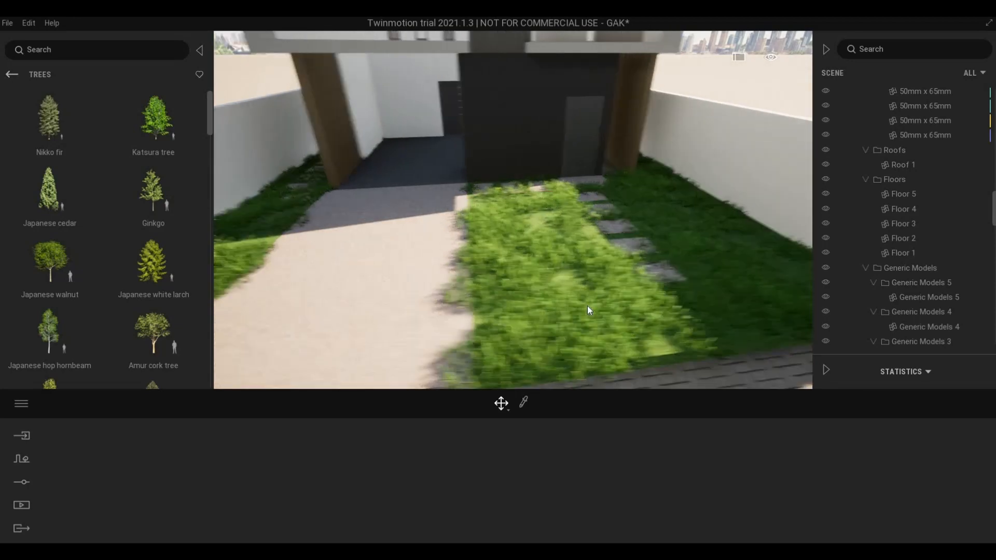
key("w")
key("a")
key("w")
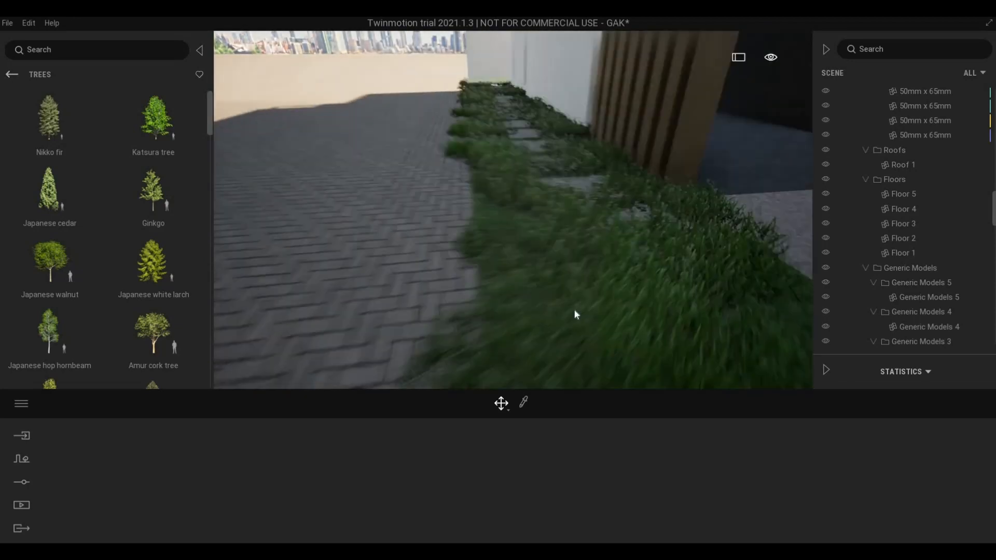
key("d")
key("s")
right_click_drag(479, 300, 473, 299)
key("w")
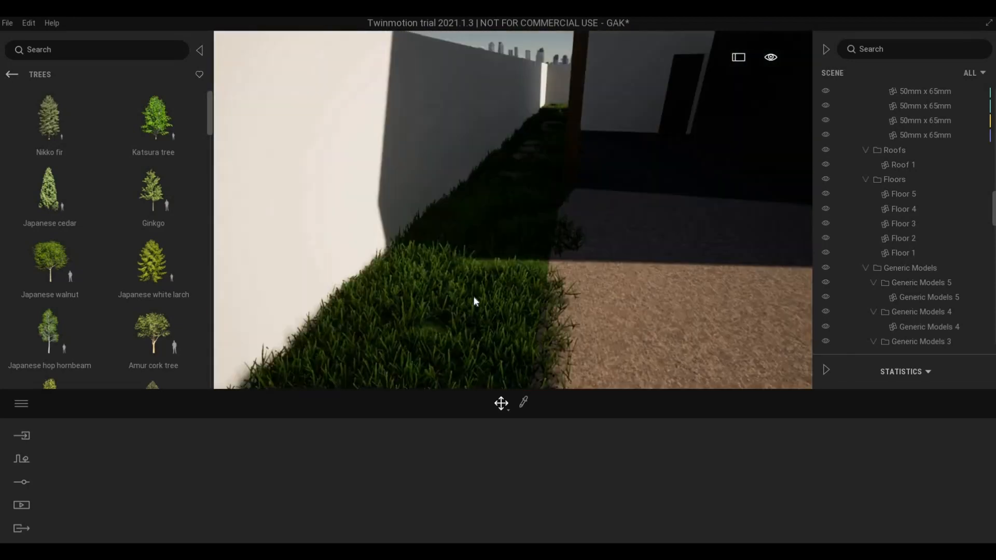
key("w")
- Back away to view the grass-lined driveway and the house front
key("s")
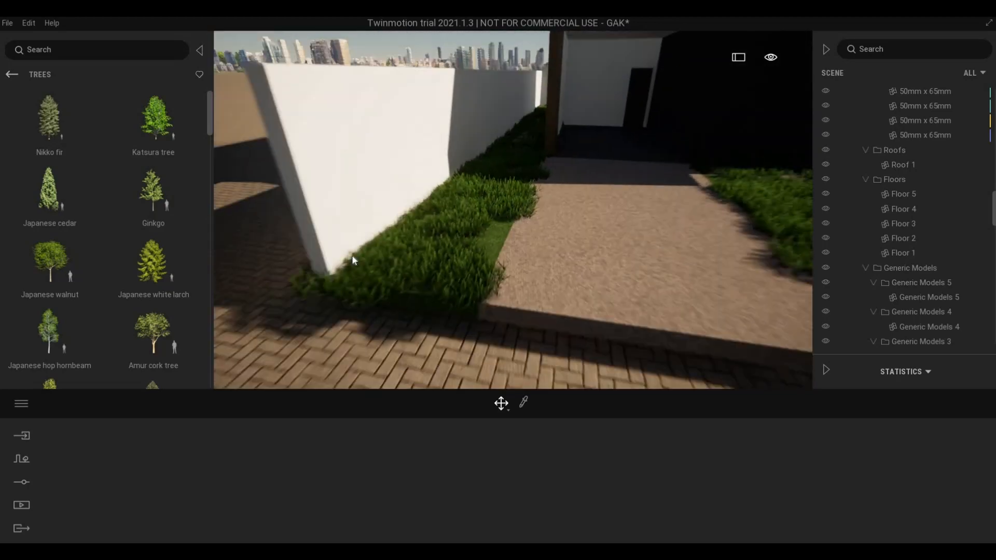
key("d")
key("w")
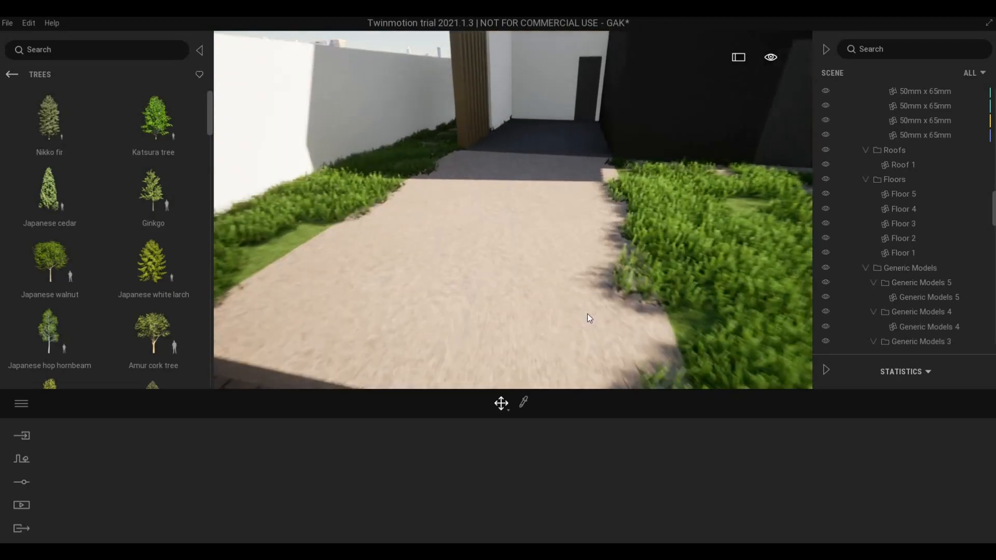
key("d")
key("d")
key("w")
key("s")
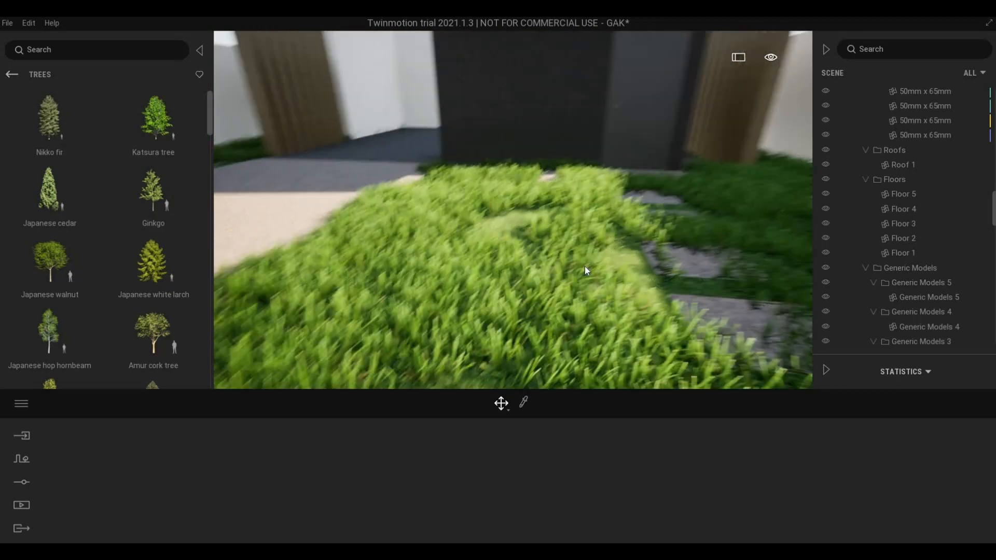
key("a")
key("s")
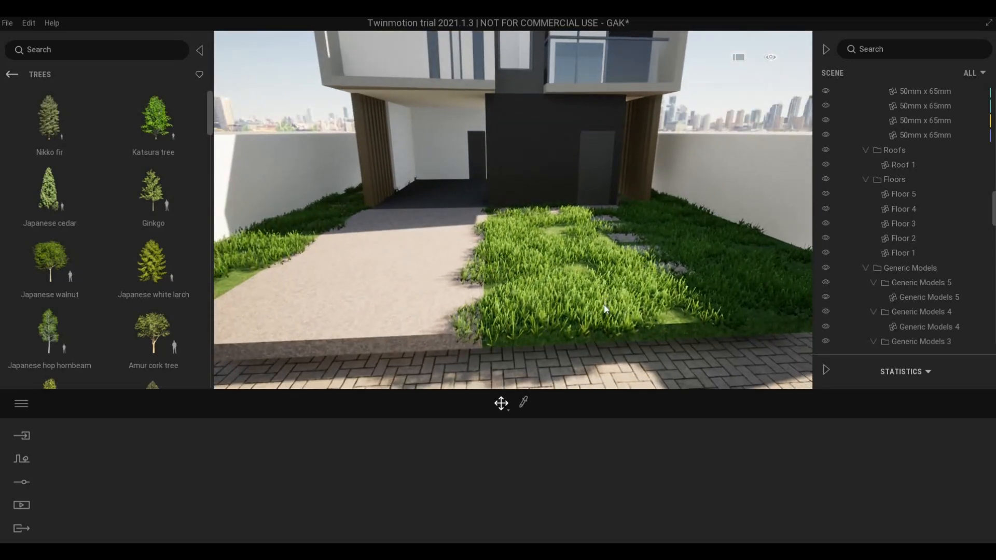
- Isolate the grass floor slab with I and open the Grass and flowers category
left_click(604, 305)
key("i")
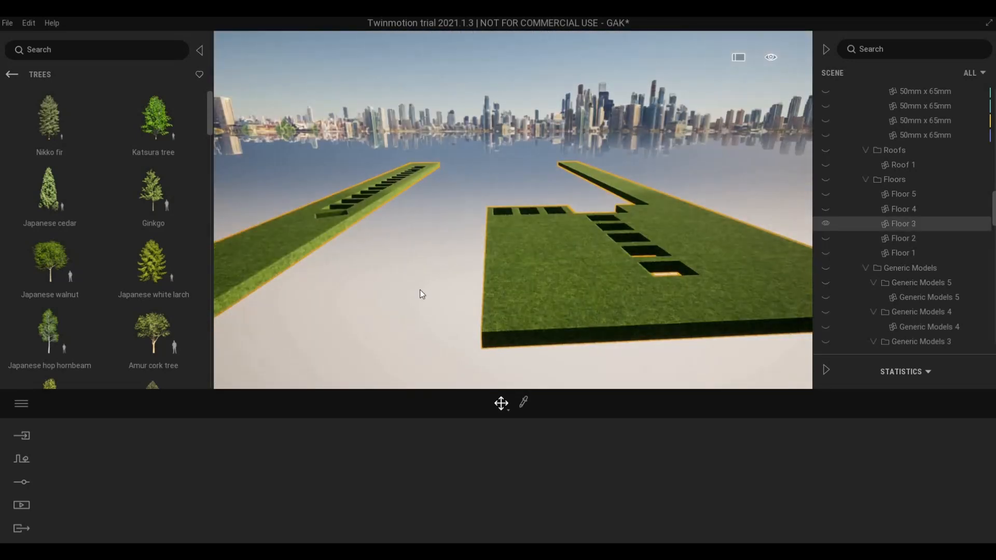
left_click(11, 75)
left_click(155, 217)
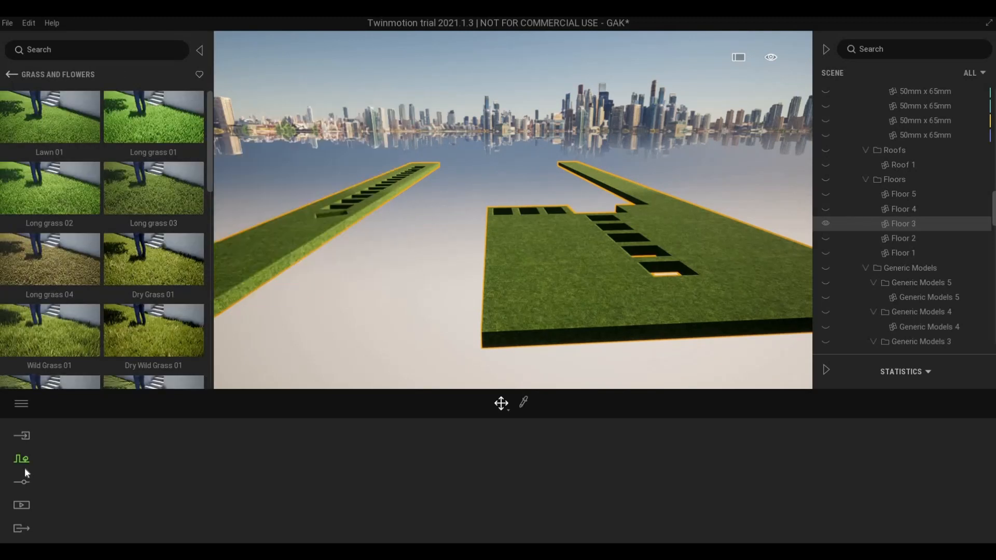
- Start Vegetation paint from Context and browse the Grass and flowers library
left_click(21, 459)
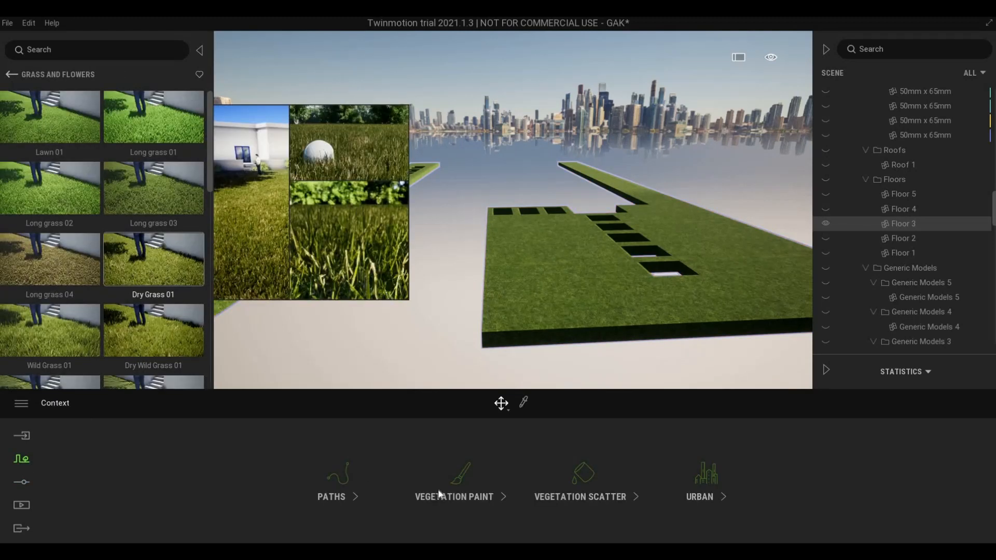
left_click(461, 475)
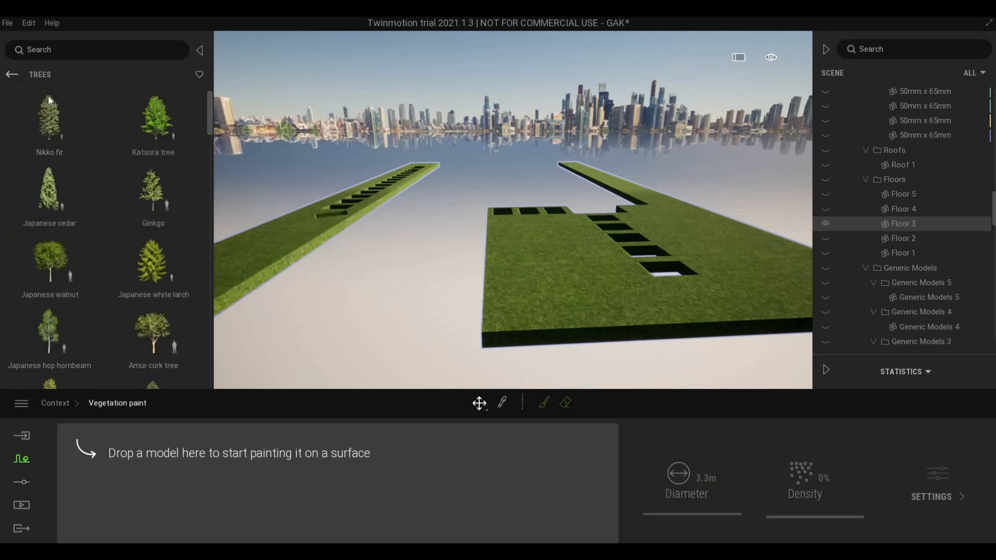
right_click(160, 213)
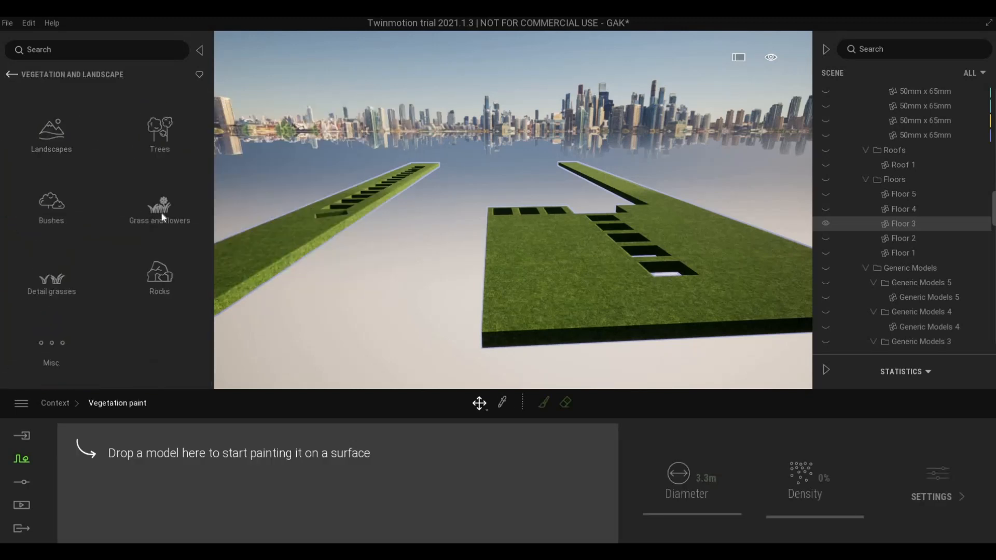
left_click(136, 220)
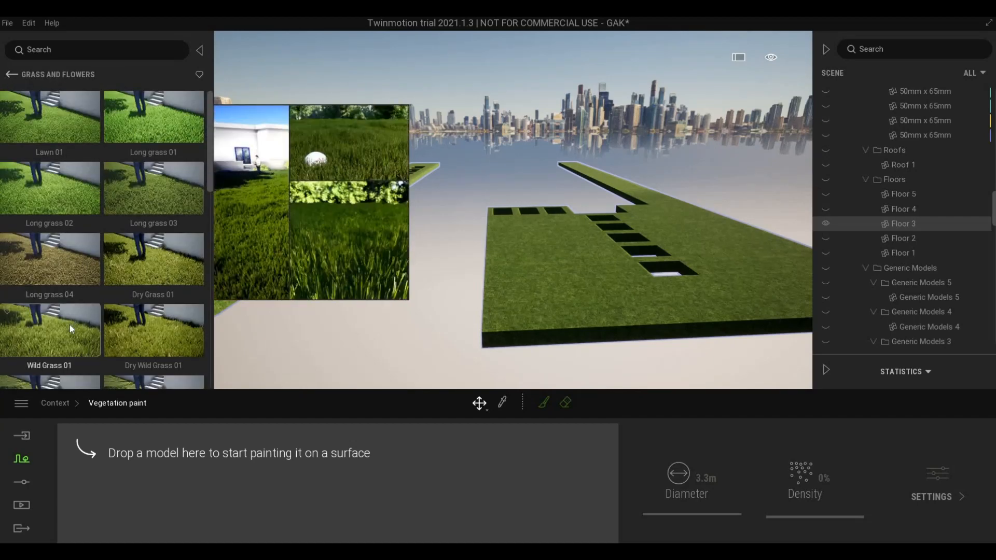
scroll(69, 326, "down", 2)
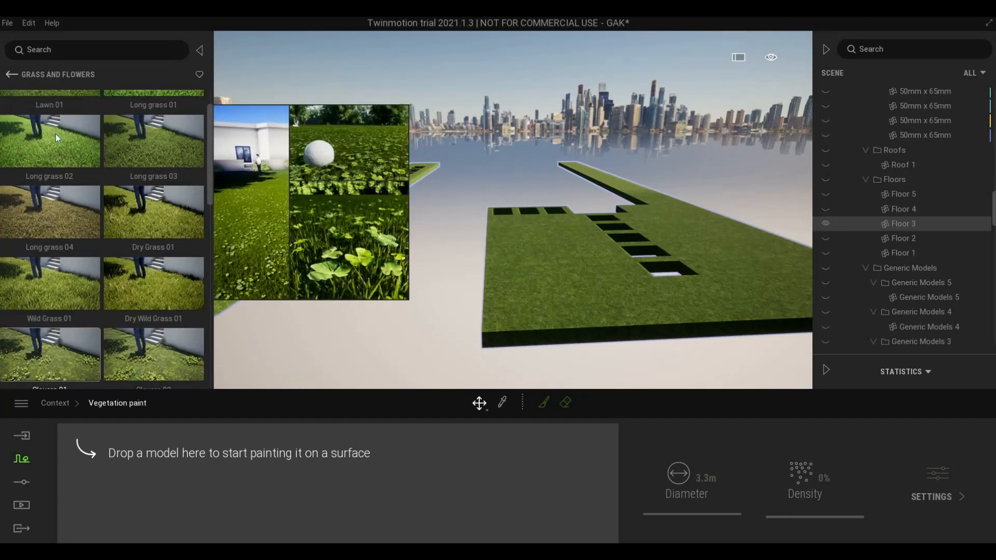
scroll(59, 156, "up", 2)
- Load Lawn 01 as the paint model at about 30% density and arm the brush
left_click_drag(154, 474, 155, 473)
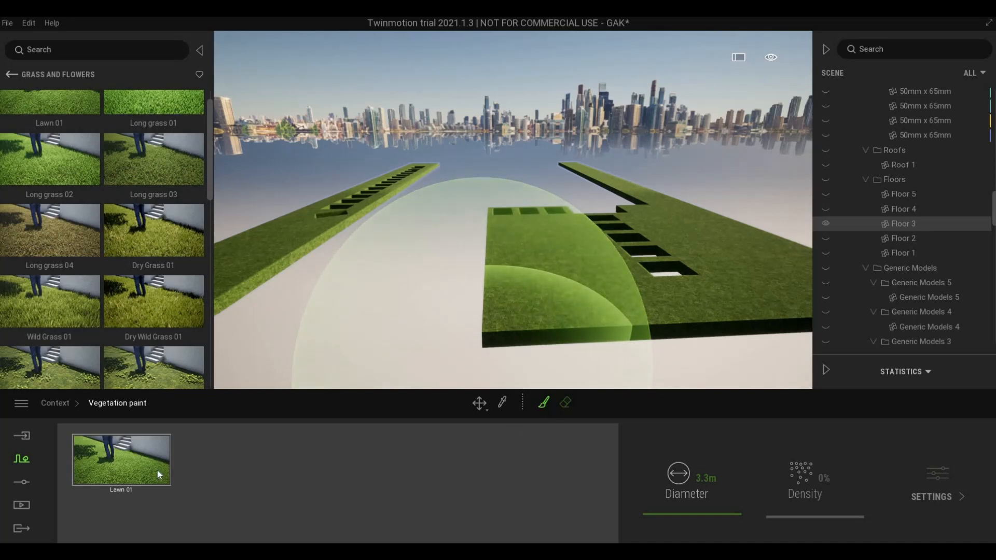
left_click(794, 491)
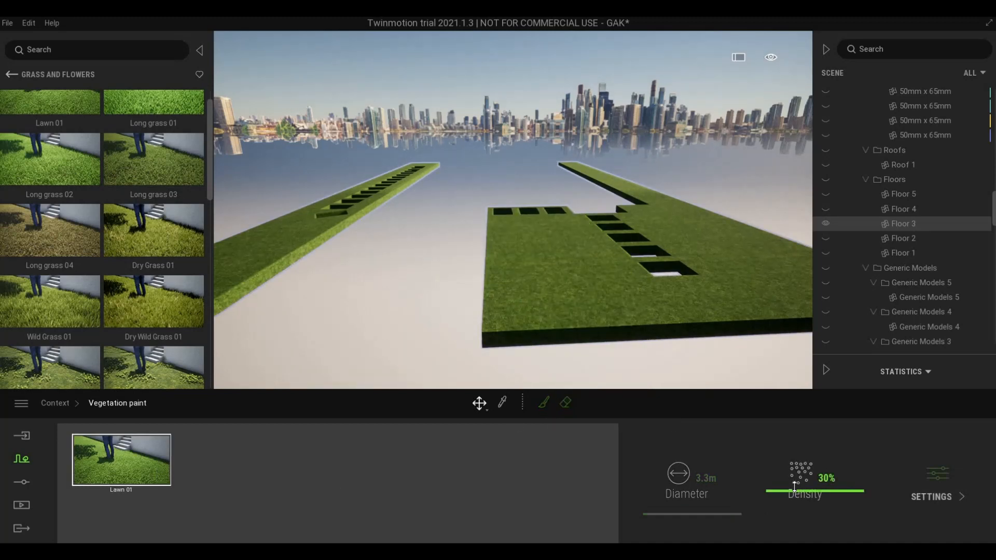
left_click_drag(795, 490, 772, 475)
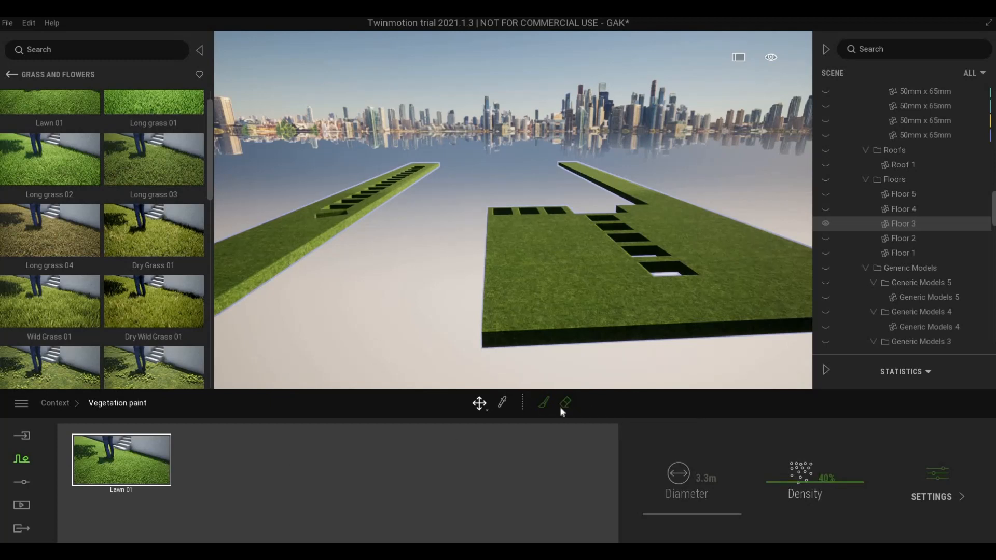
left_click(543, 404)
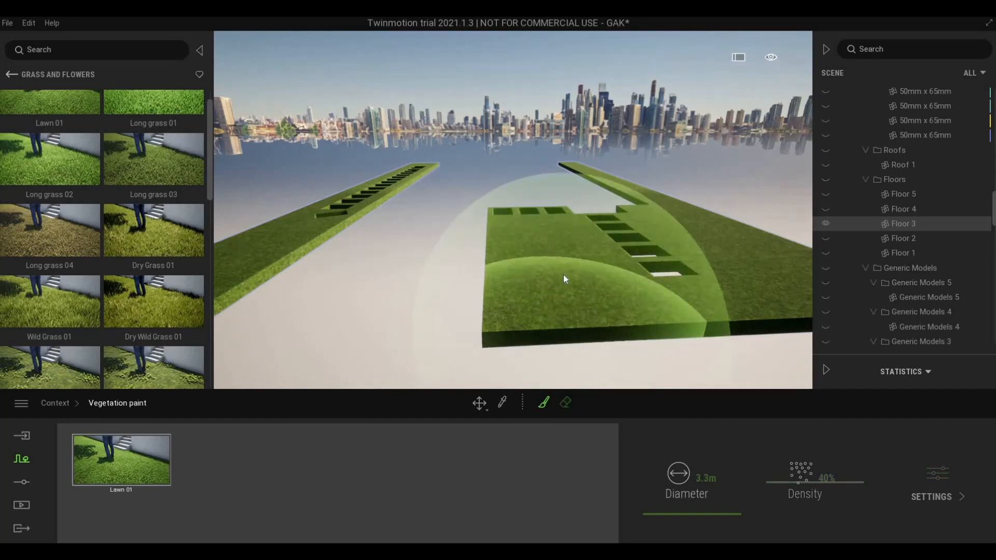
- Paint Lawn 01 over the main floor slab, flying around to cover and check it
mouse_move(538, 277)
left_mouse_down()
mouse_move(561, 288)
mouse_move(527, 298)
left_mouse_up()
key("d")
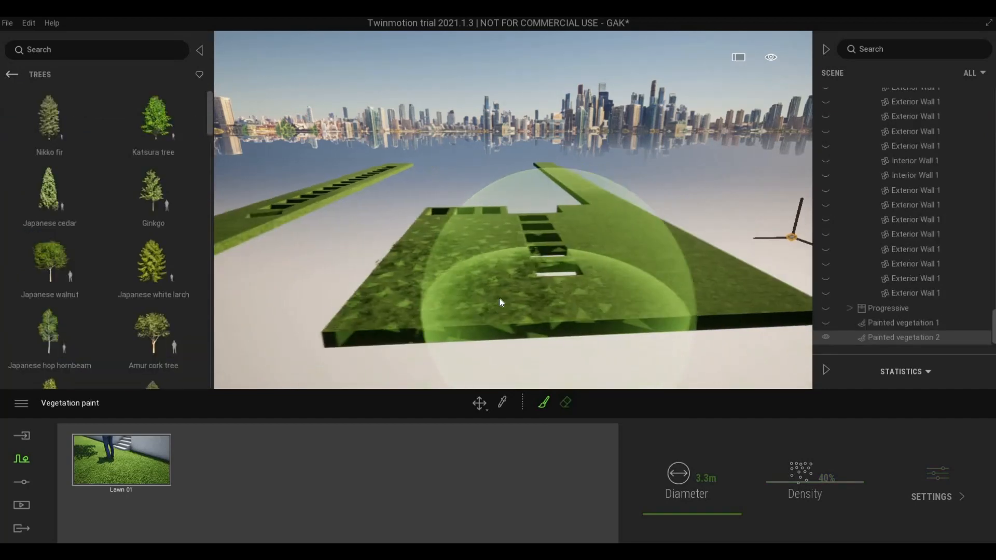
key("q")
key("a")
key("e")
key("q")
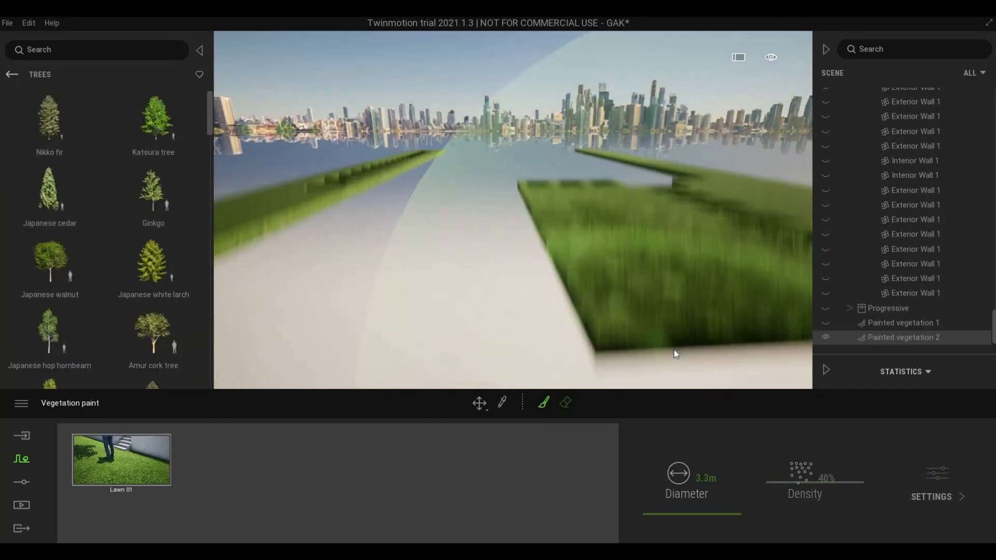
key("q")
key("e")
key("d")
key("a")
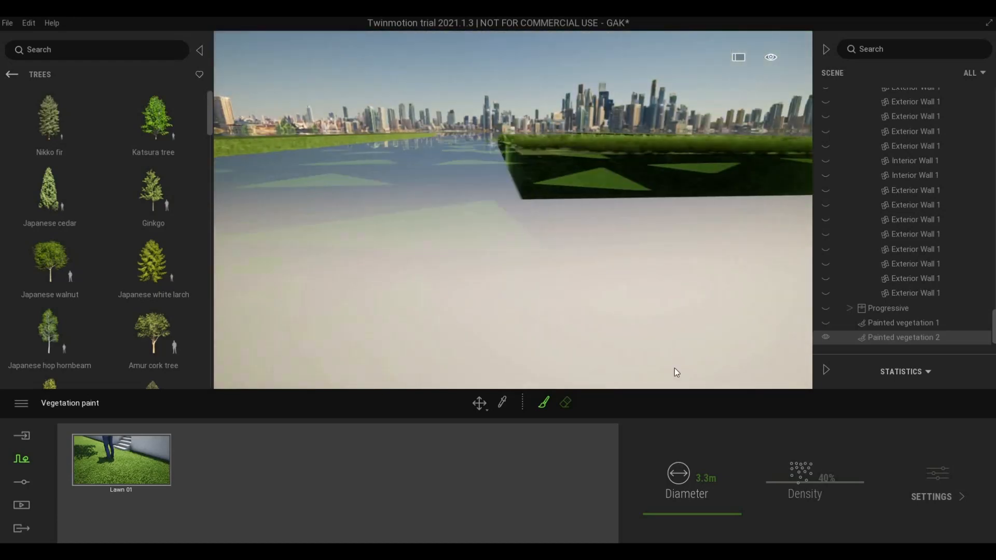
key("e")
key("d")
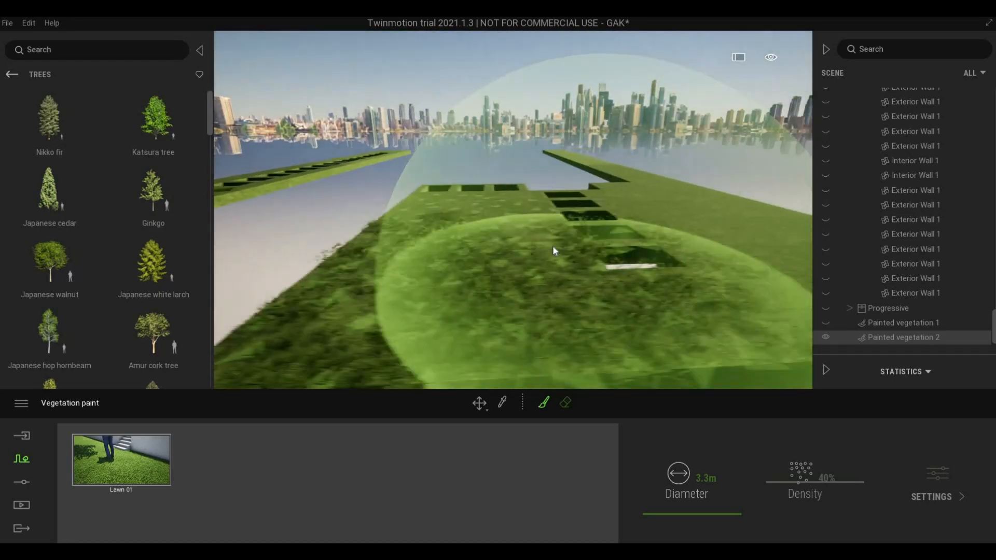
key("s")
key("w")
key("e")
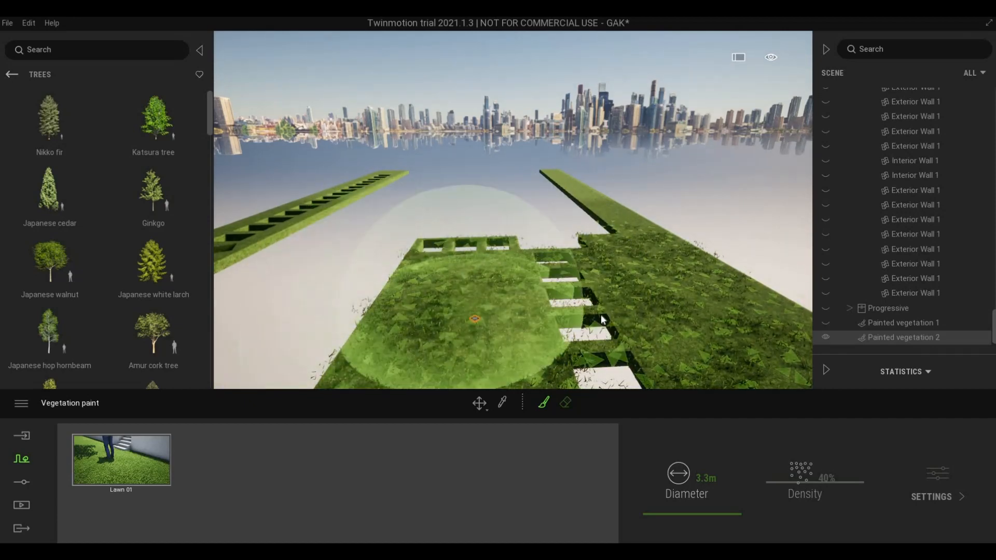
key("s")
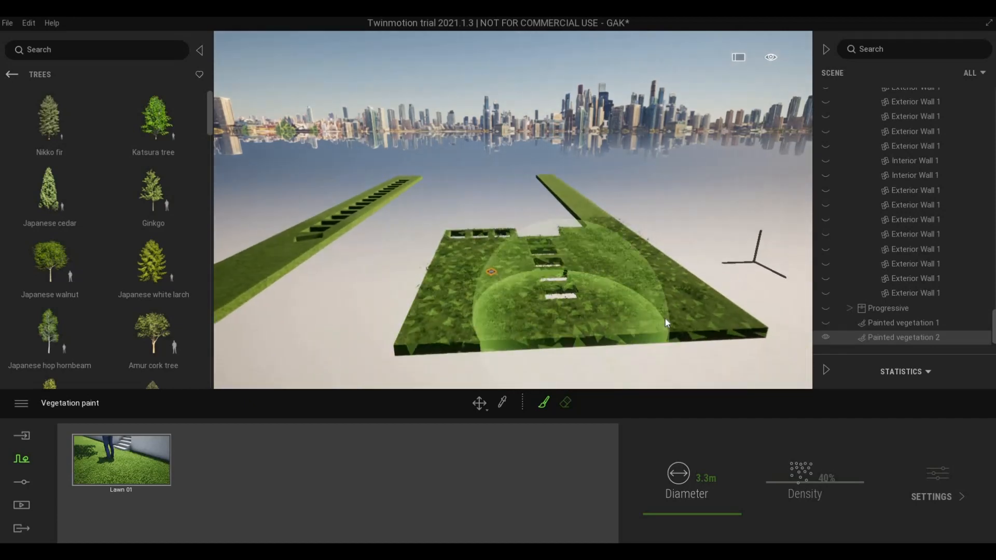
left_click(786, 478)
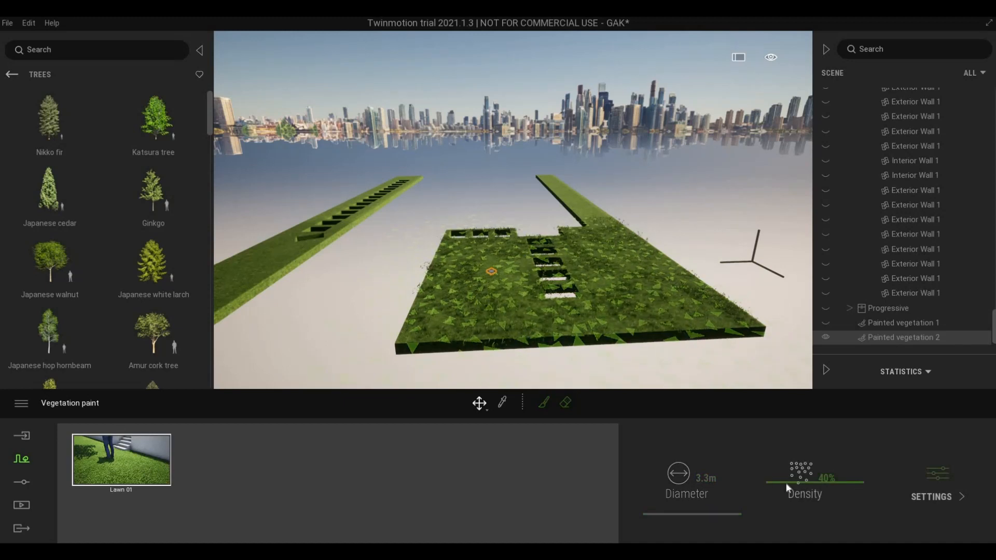
- Raise density to 49% and paint Lawn 01 along the left side strip
left_click_drag(786, 479, 786, 473)
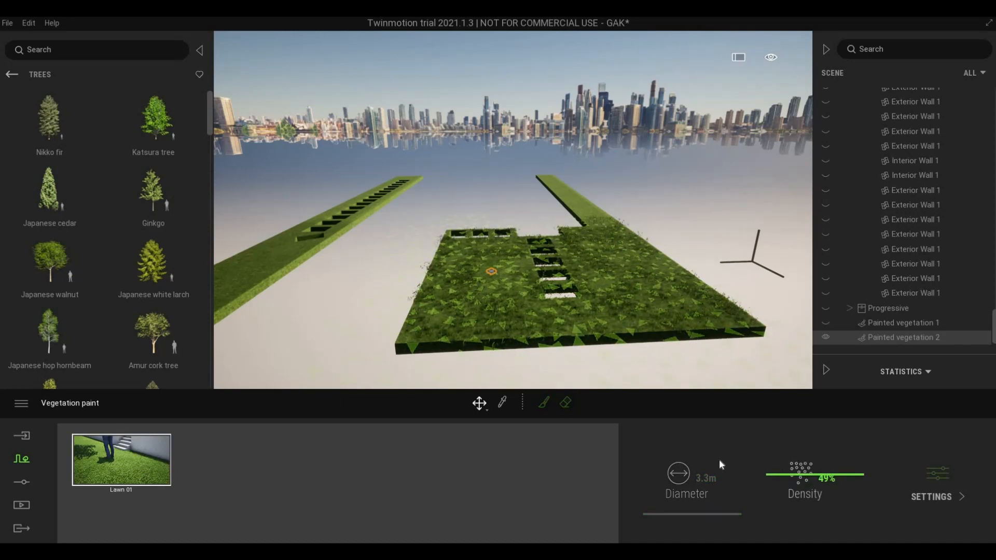
left_click(544, 405)
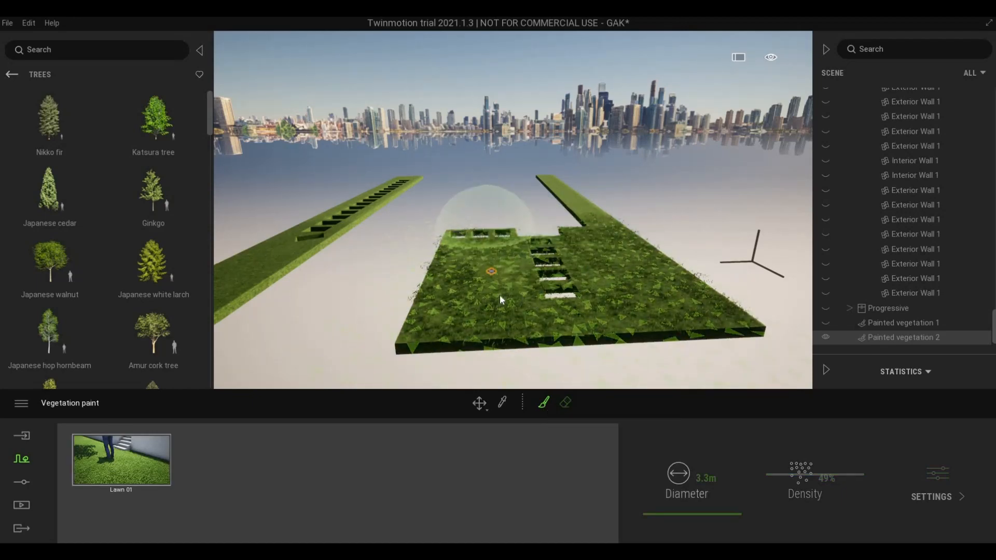
key("a")
mouse_move(415, 283)
left_mouse_down()
mouse_move(388, 354)
mouse_move(425, 340)
left_mouse_up()
key("w")
key("s")
key("w")
key("a")
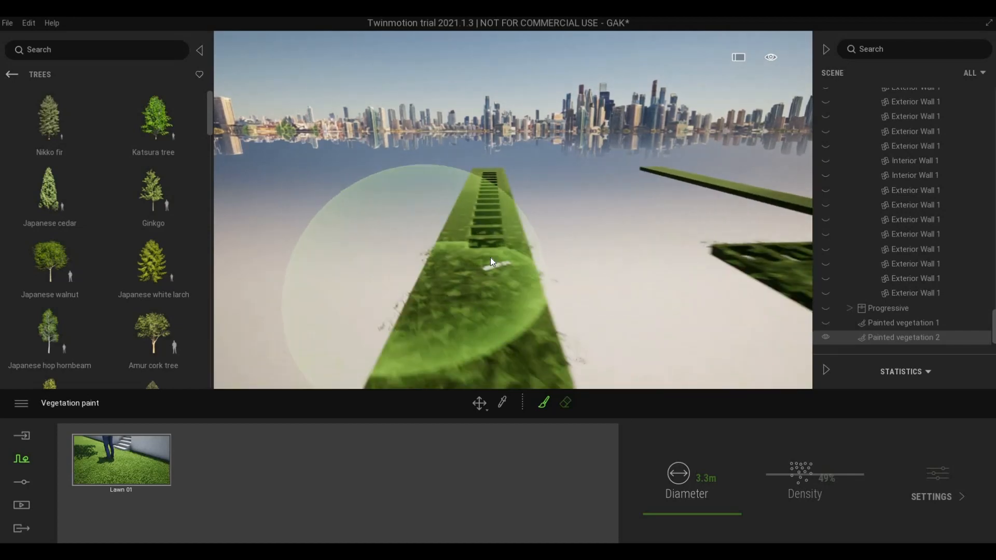
mouse_move(491, 257)
left_mouse_down()
mouse_move(471, 252)
mouse_move(478, 191)
mouse_move(494, 215)
mouse_move(481, 213)
mouse_move(431, 283)
mouse_move(555, 299)
left_mouse_up()
key("q")
key("e")
key("s")
key("s")
- Paint Lawn 01 along the right side strip, then widen the brush to 13.5 m
key("d")
key("w")
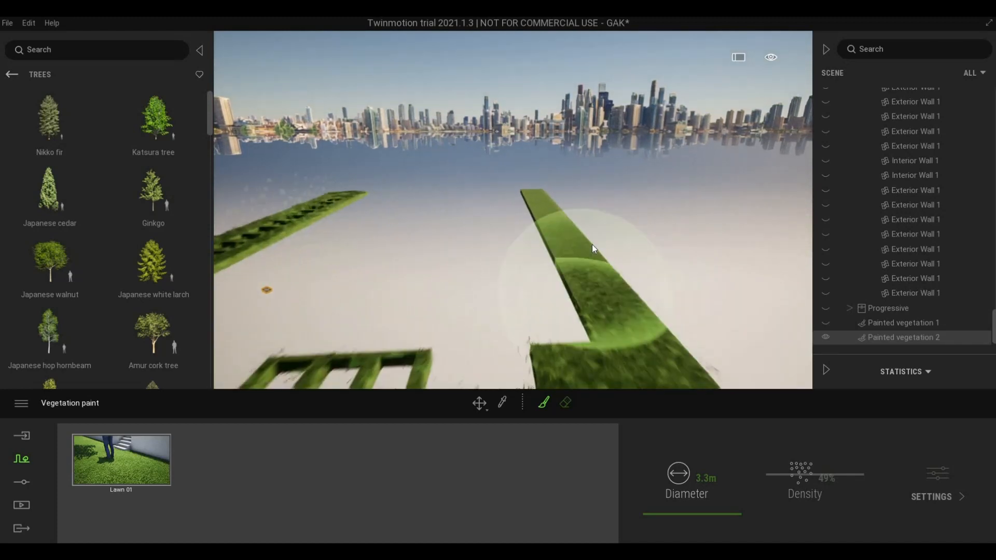
mouse_move(592, 244)
left_mouse_down()
mouse_move(593, 228)
mouse_move(605, 224)
mouse_move(589, 255)
mouse_move(614, 287)
mouse_move(602, 294)
left_mouse_up()
key("w")
key("e")
key("s")
key("e")
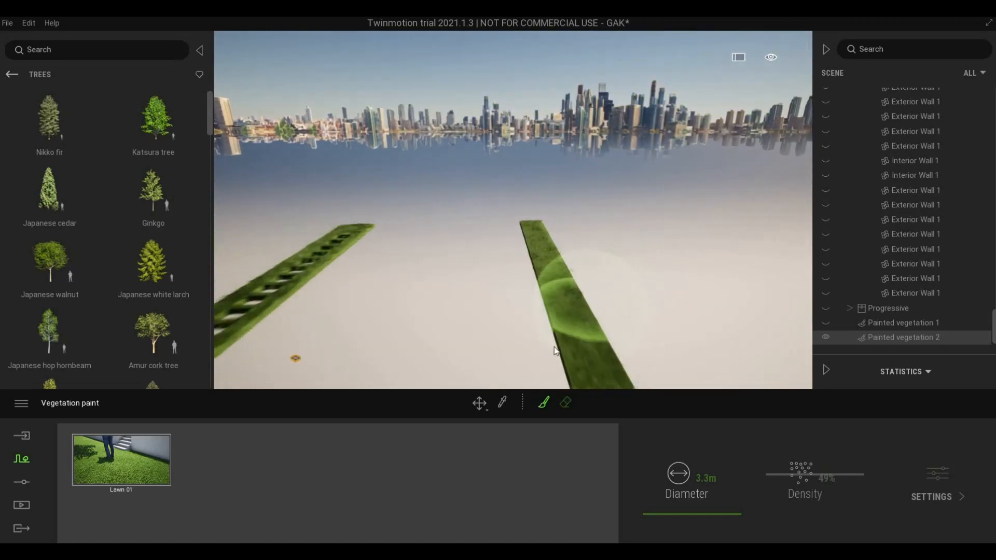
key("a")
key("s")
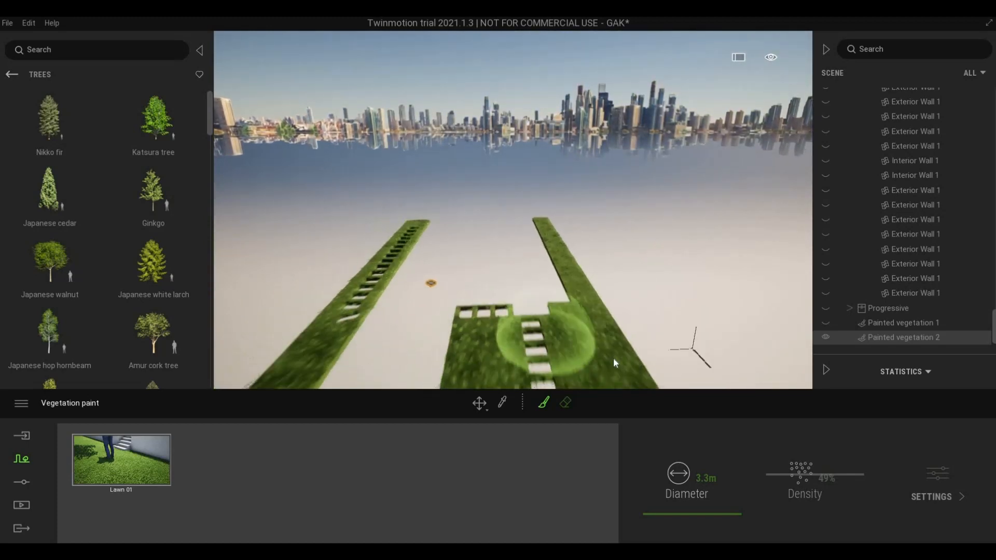
left_click(672, 505)
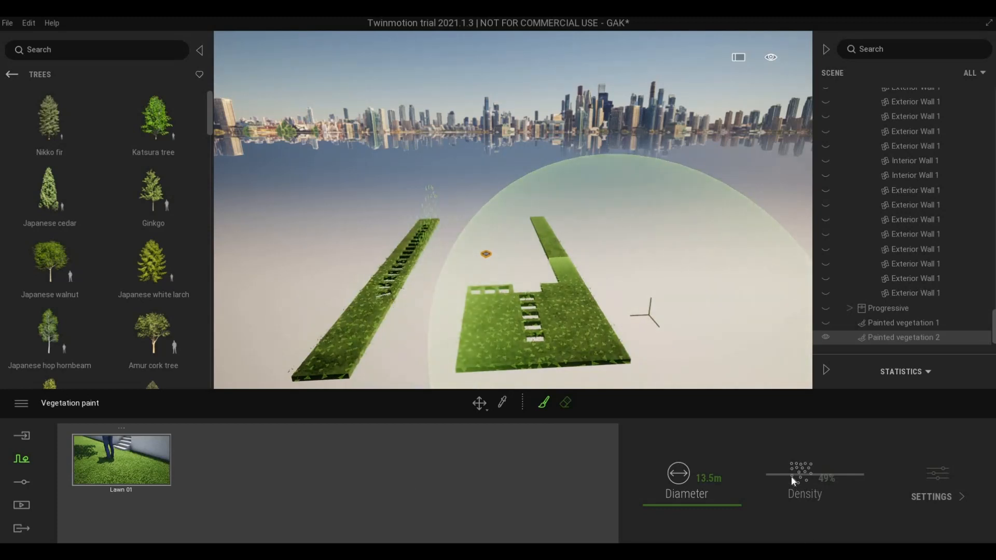
- Repaint Painted vegetation 2 on the grass slab with the large brush
left_click(515, 350)
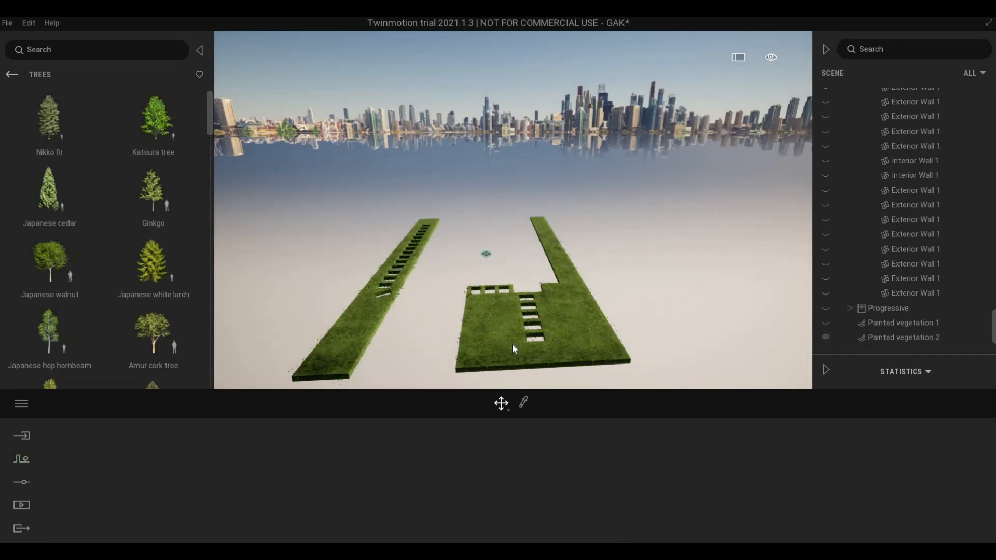
left_click(499, 351)
scroll(508, 350, "up", 2)
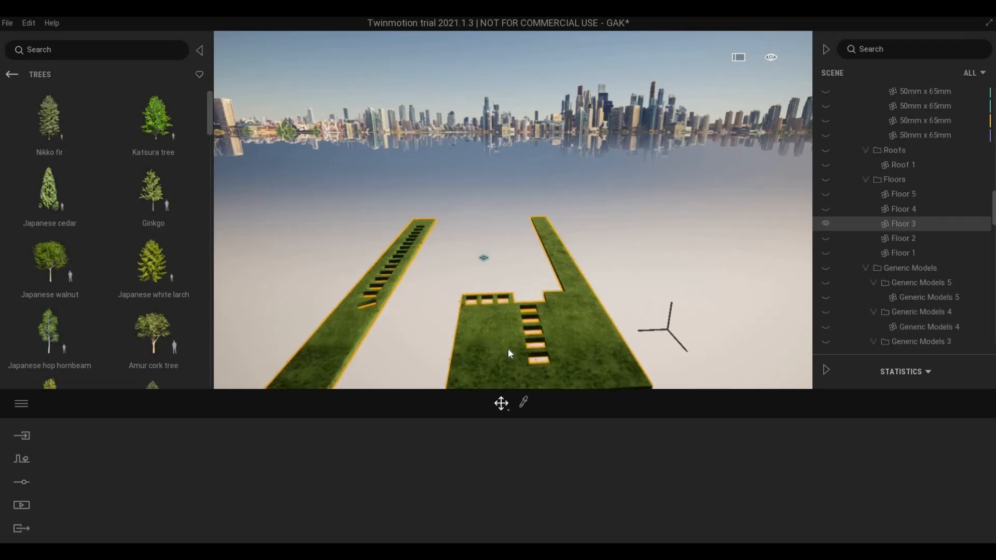
scroll(508, 351, "up", 5)
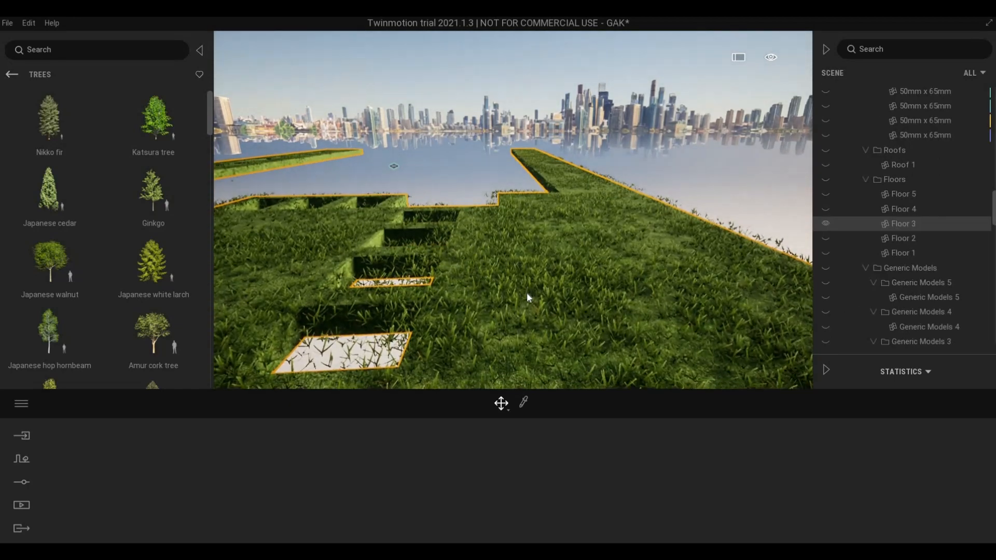
left_click(528, 298)
scroll(519, 299, "down", 5)
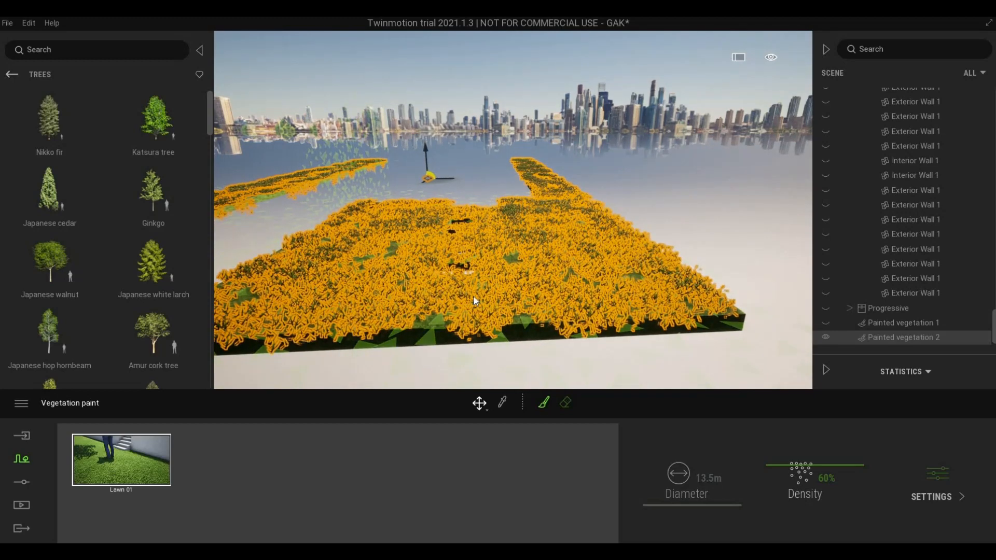
left_click(544, 403)
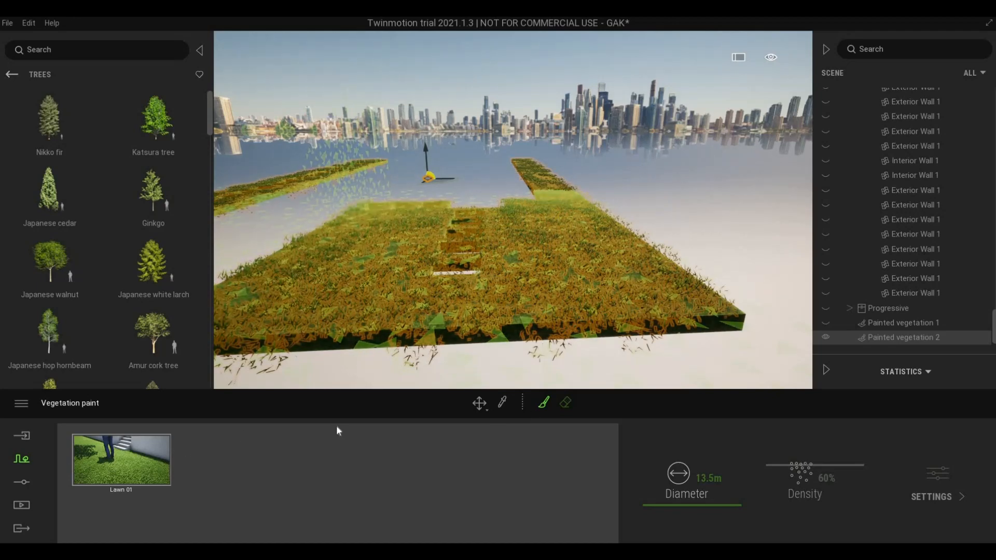
- Exit vegetation painting and fly around the slab to inspect the thicker lawn
key("Escape")
key("Escape")
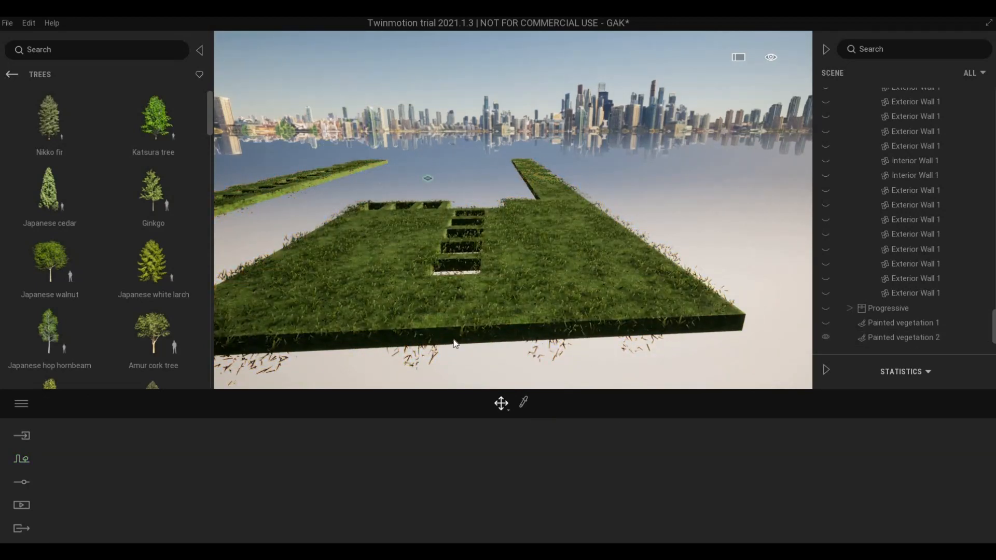
key("w")
key("q")
key("e")
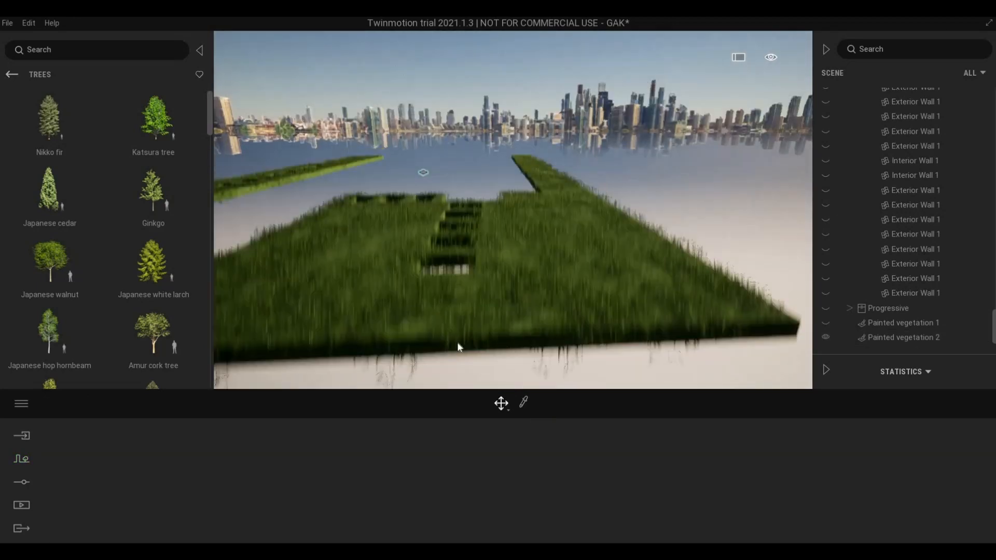
key("w")
key("d")
key("q")
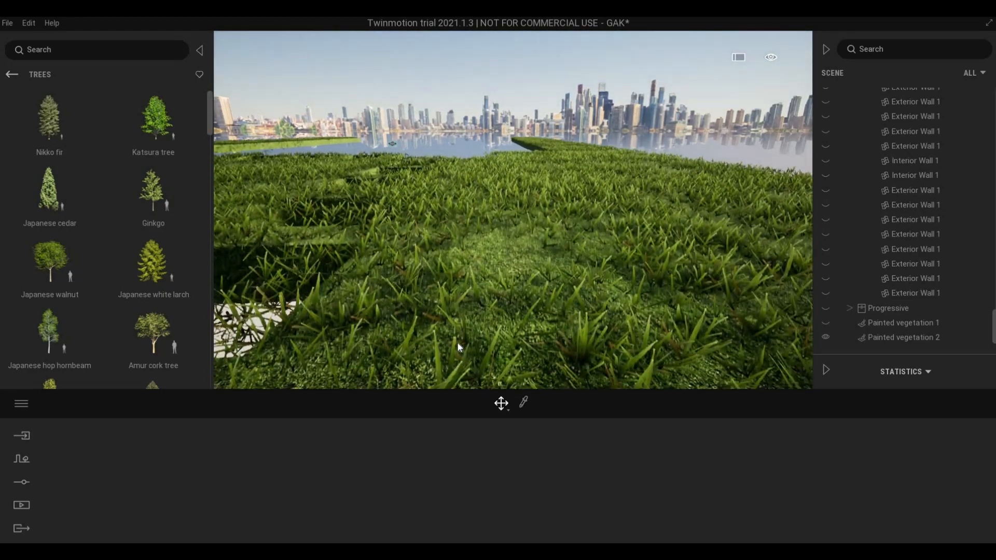
key("q")
key("e")
key("s")
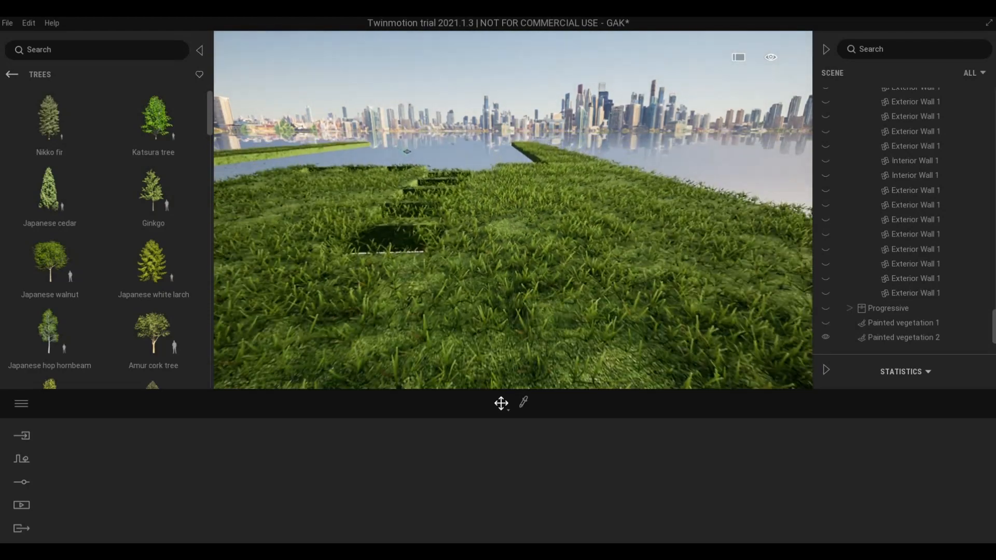
key("a")
right_click_drag(475, 301, 469, 303)
- Fly along the slab edges to inspect the painted lawn strips
key("q")
key("e")
key("s")
key("a")
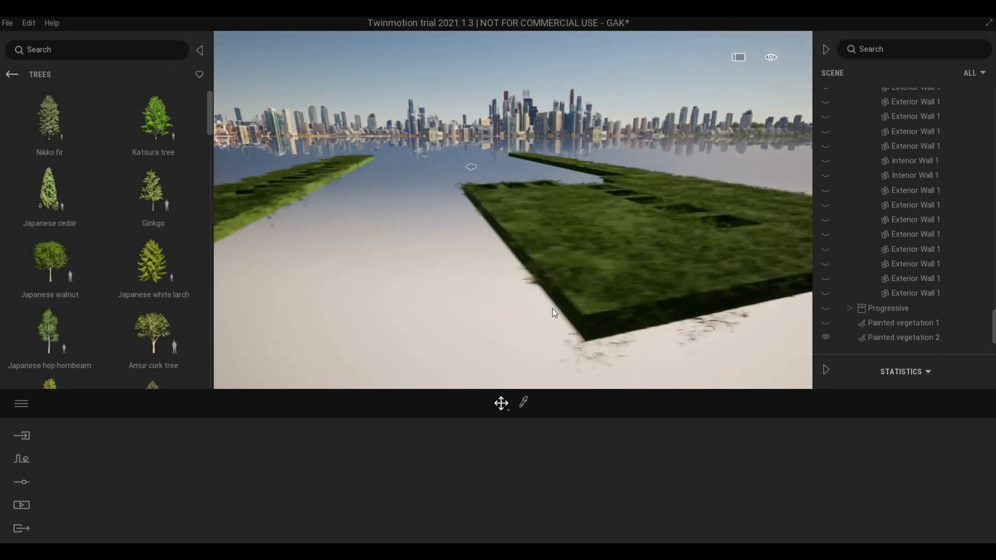
key("w")
key("d")
key("s")
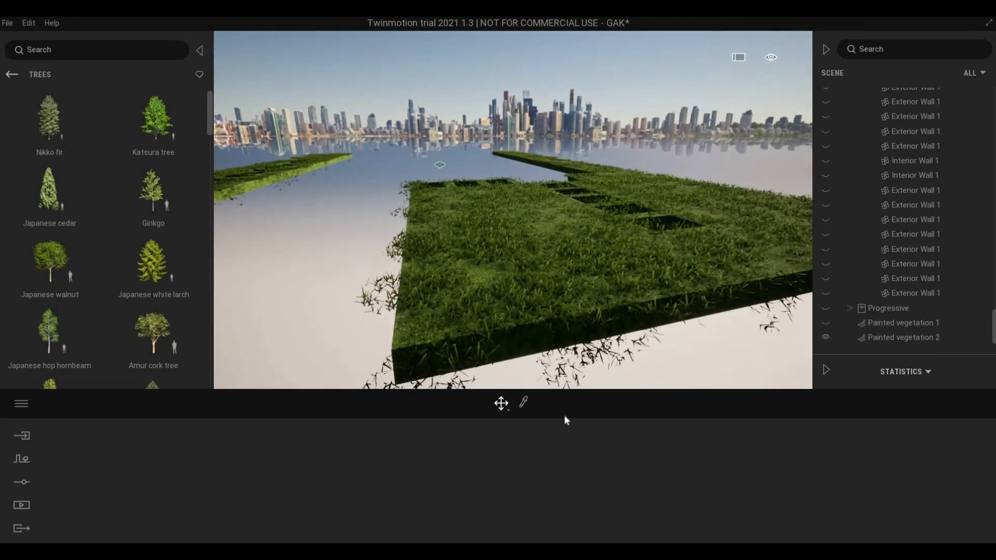
- Raise the painted grass layer to 92% density and paint with a 3.9 m brush
left_click(904, 337)
left_click_drag(789, 451, 789, 436)
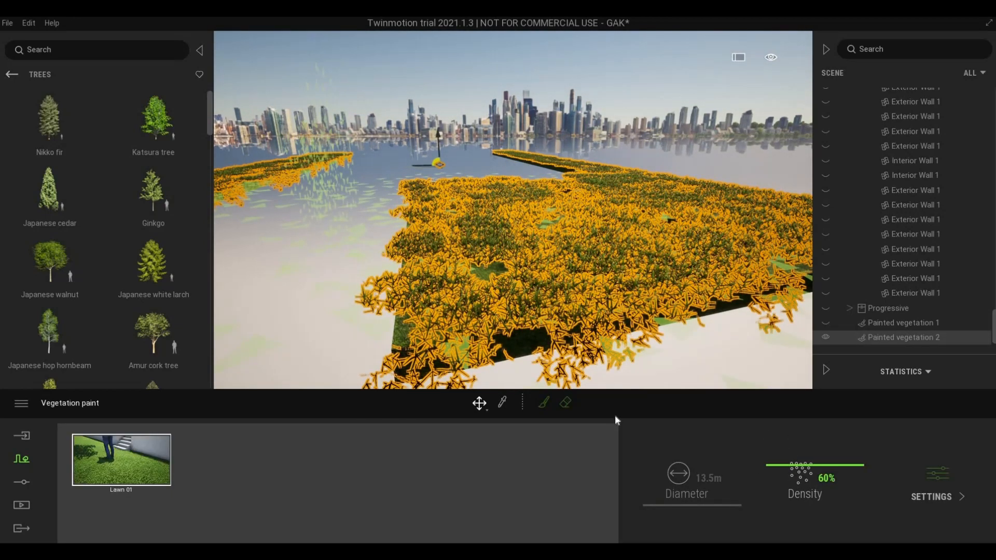
left_click(546, 404)
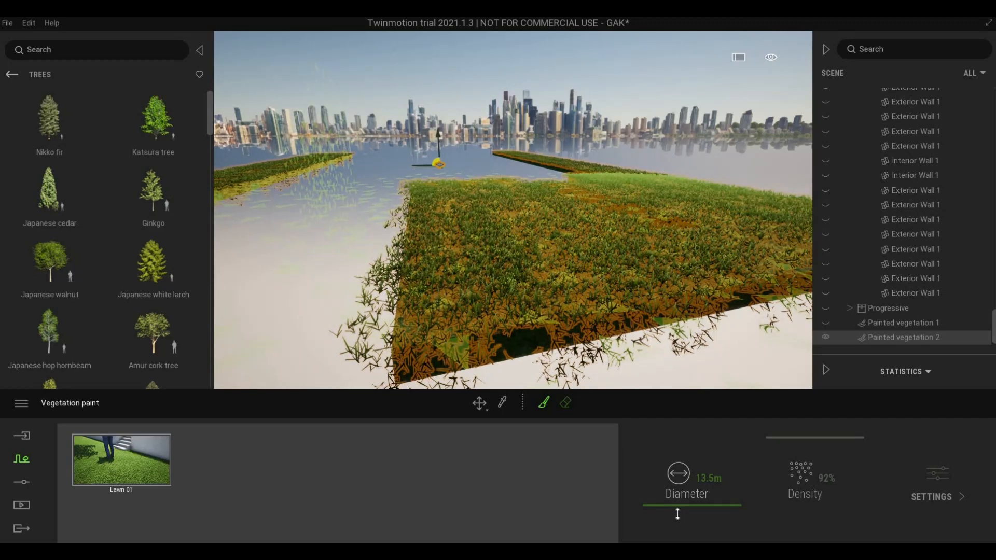
left_click(678, 514)
- Fly over the strips while the denser Lawn 01 pass fills them in
key("w")
key("e")
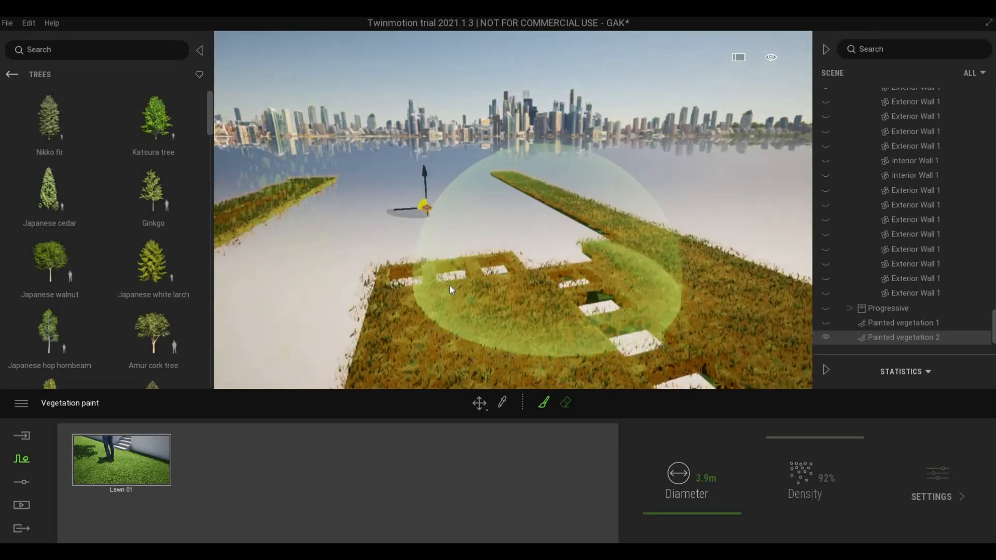
key("s")
key("d")
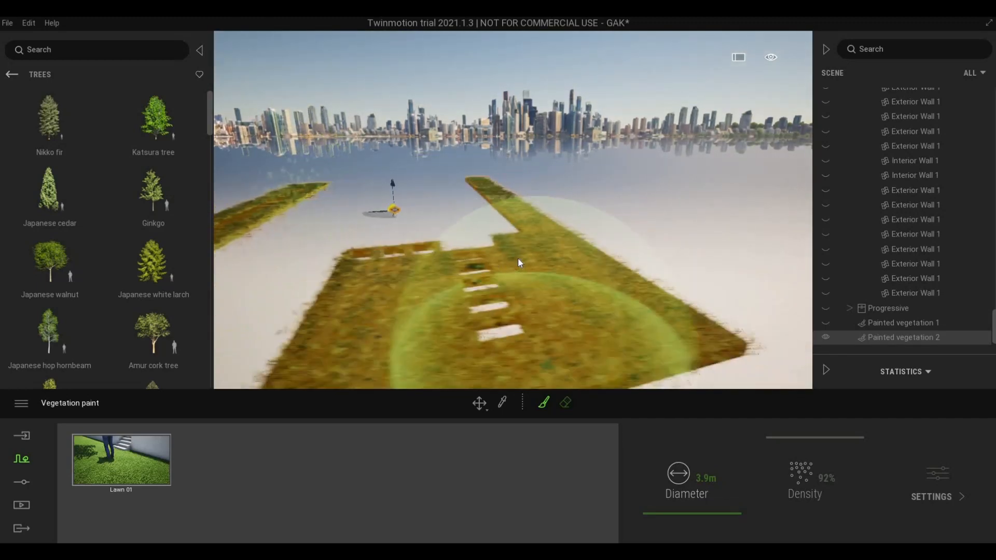
key("w")
key("s")
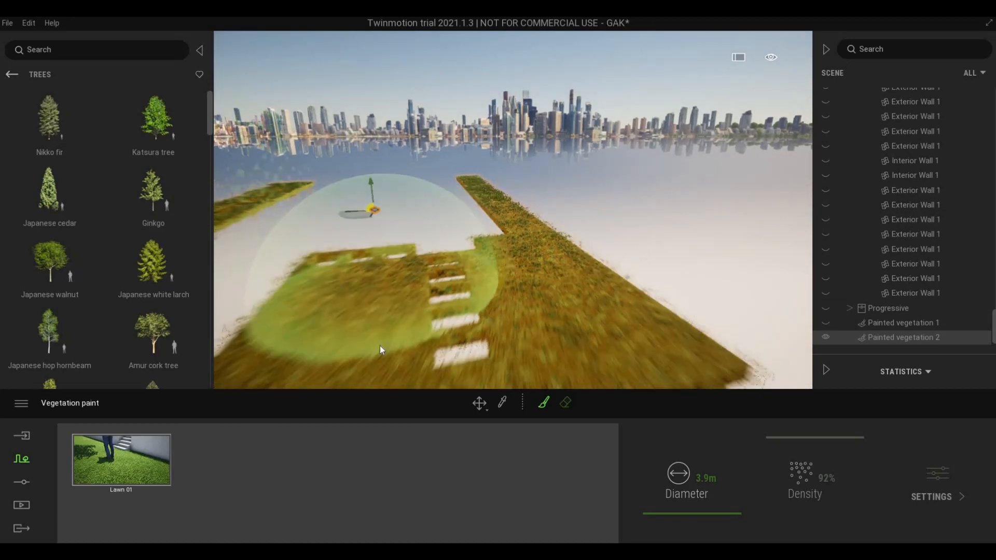
key("a")
key("s")
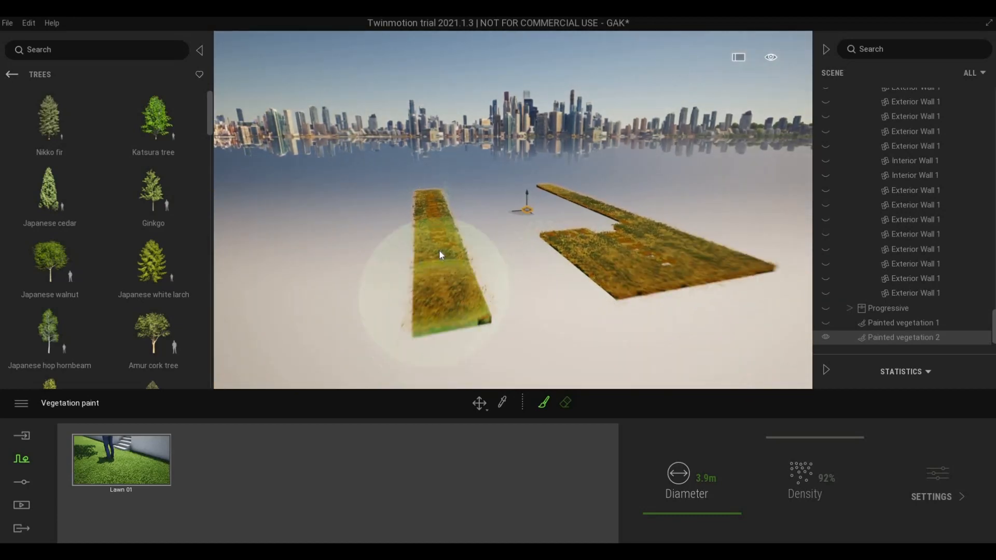
key("w")
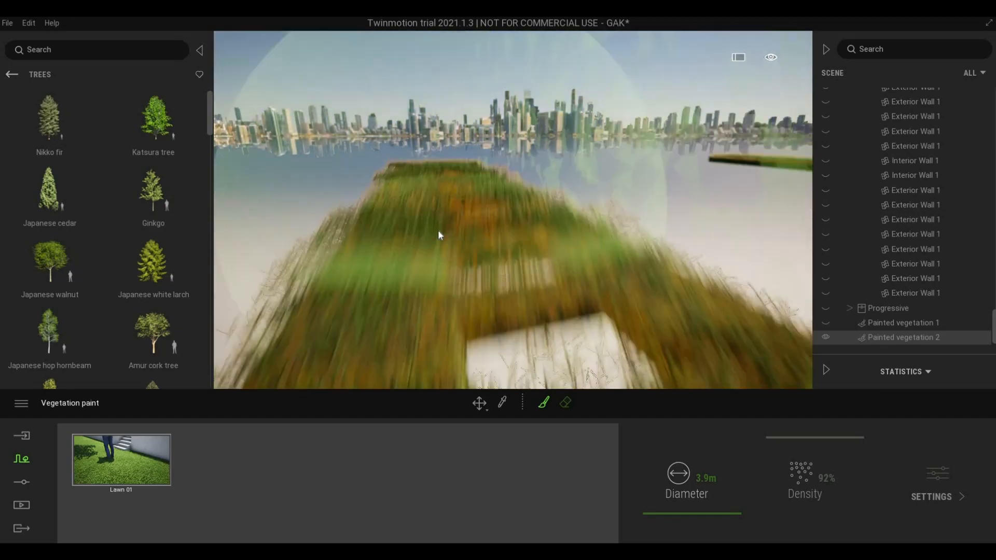
key("e")
key("s")
key("d")
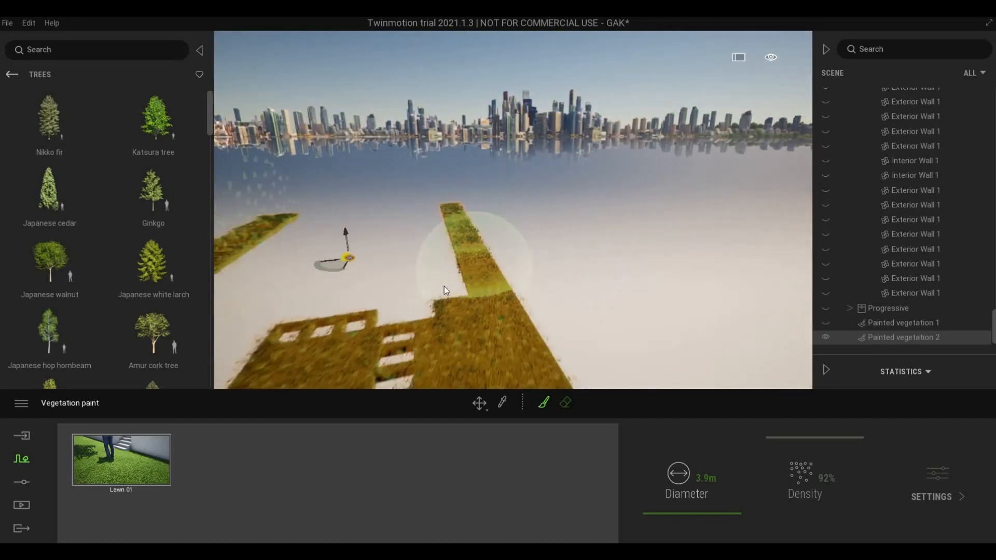
key("s")
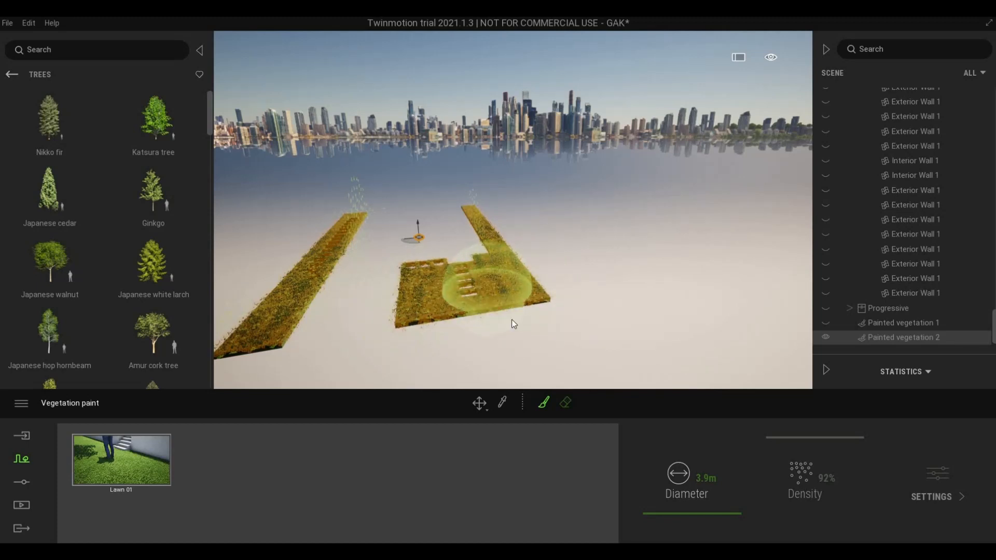
key("w")
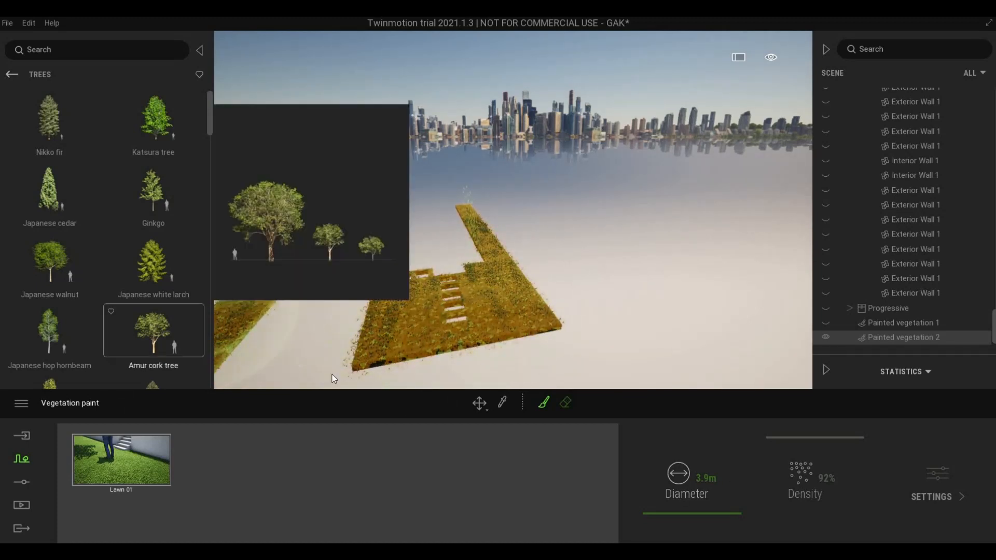
- Exit vegetation painting and select the grass-covered floor
key("Escape")
key("Escape")
scroll(419, 360, "up", 1)
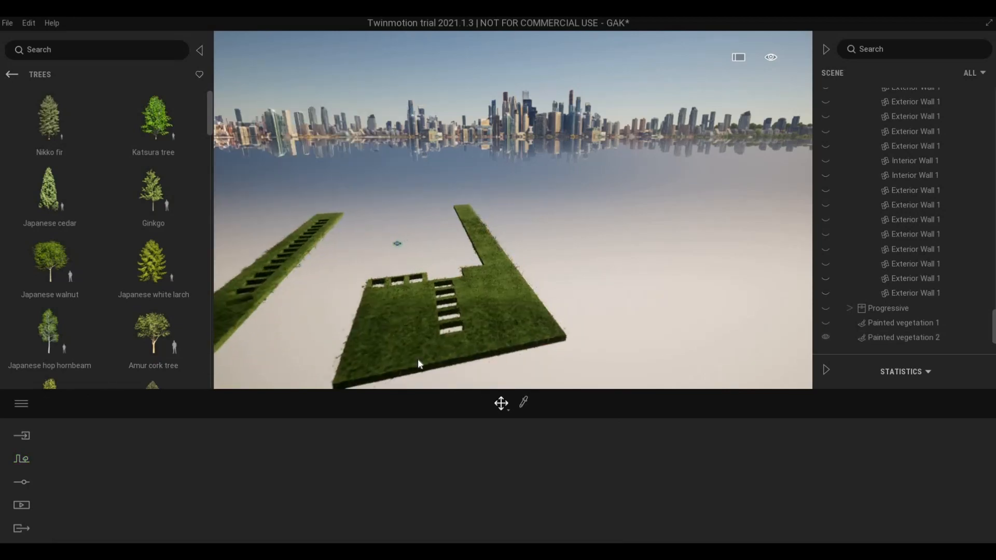
scroll(418, 359, "up", 5)
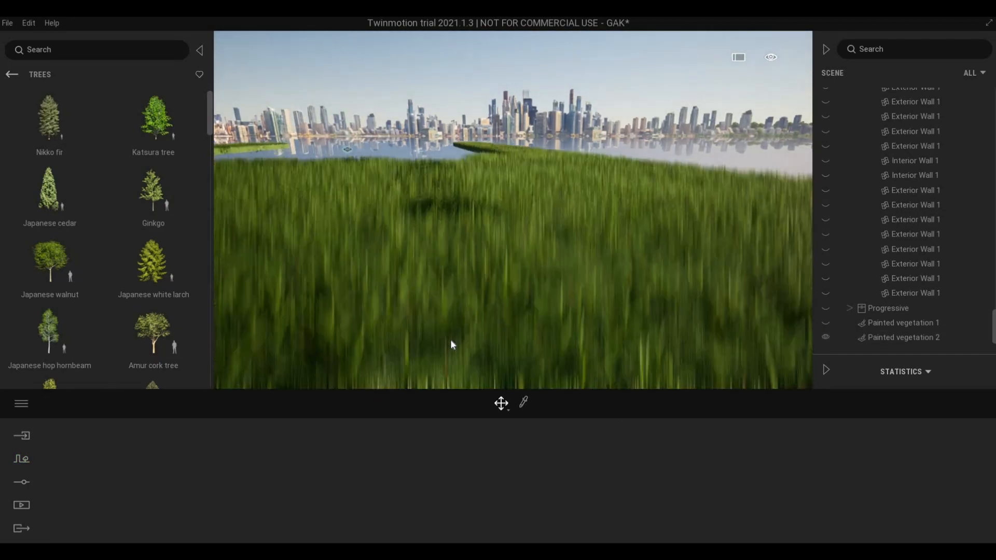
scroll(451, 341, "down", 5)
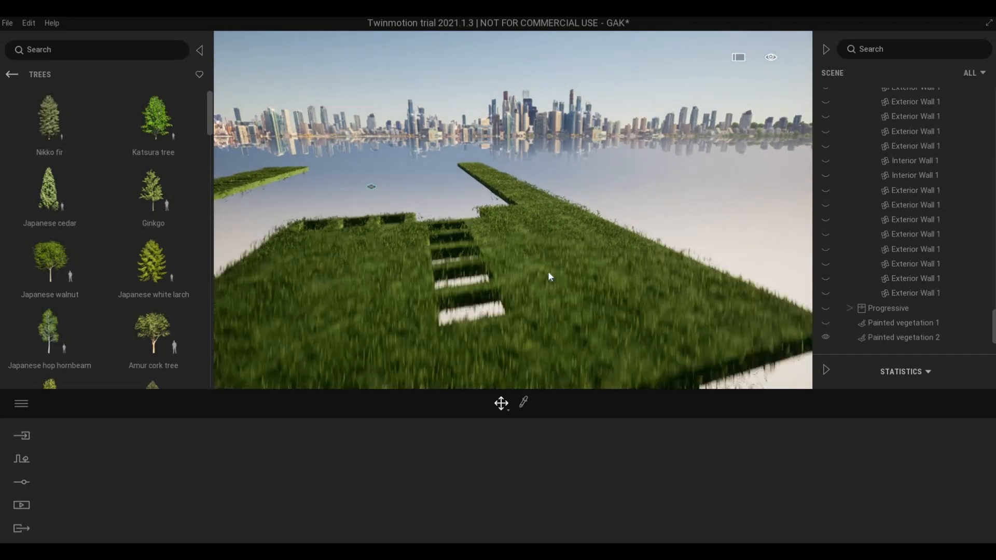
left_click(550, 276)
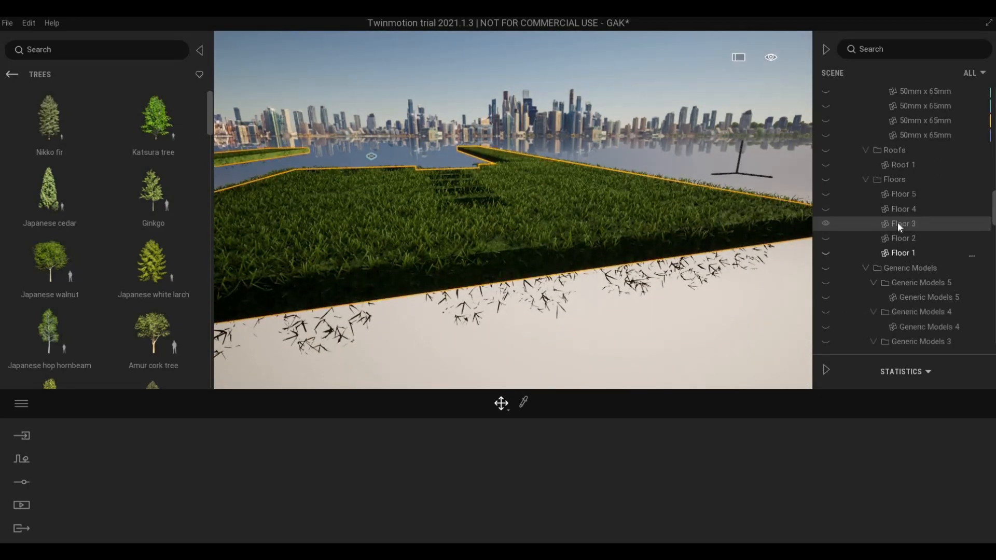
- Turn off Isolate on Floor 3 so the whole house shows again
left_click(899, 226)
right_click(899, 227)
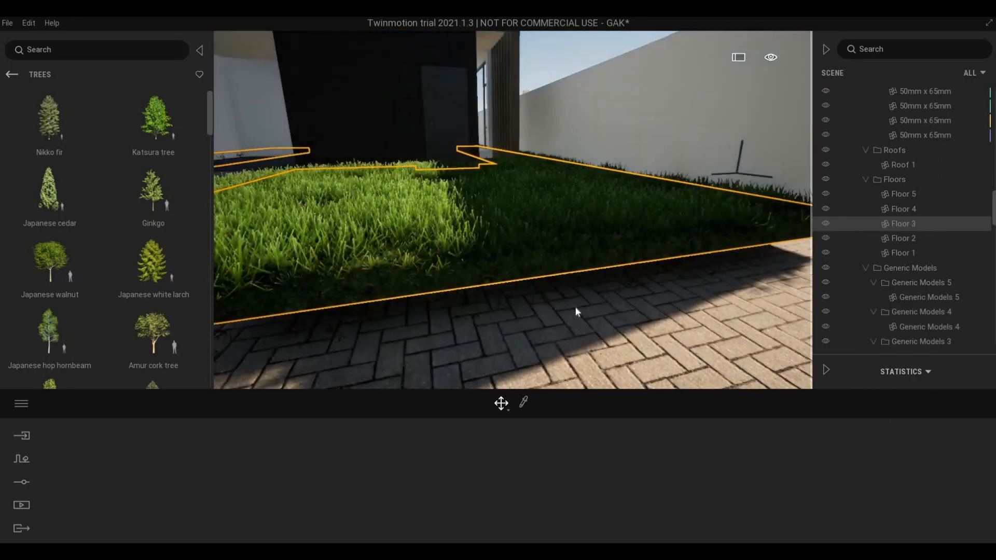
scroll(581, 301, "down", 5)
- Orbit to the house front and open Painted vegetation 1 (Long grass 01) for painting
middle_click_drag(589, 289, 518, 358, "shift")
key("Escape")
scroll(518, 354, "up", 4)
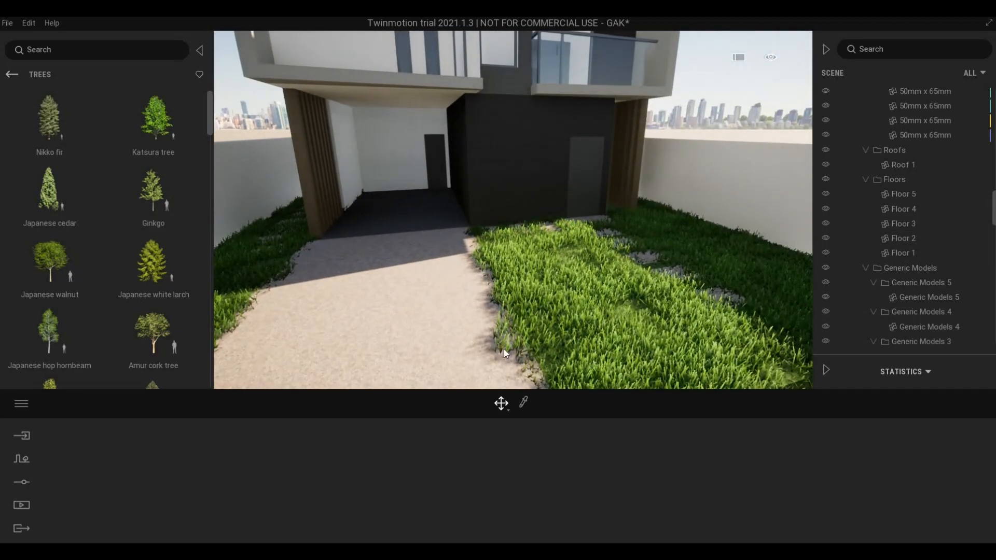
left_click(500, 338)
left_click(597, 353)
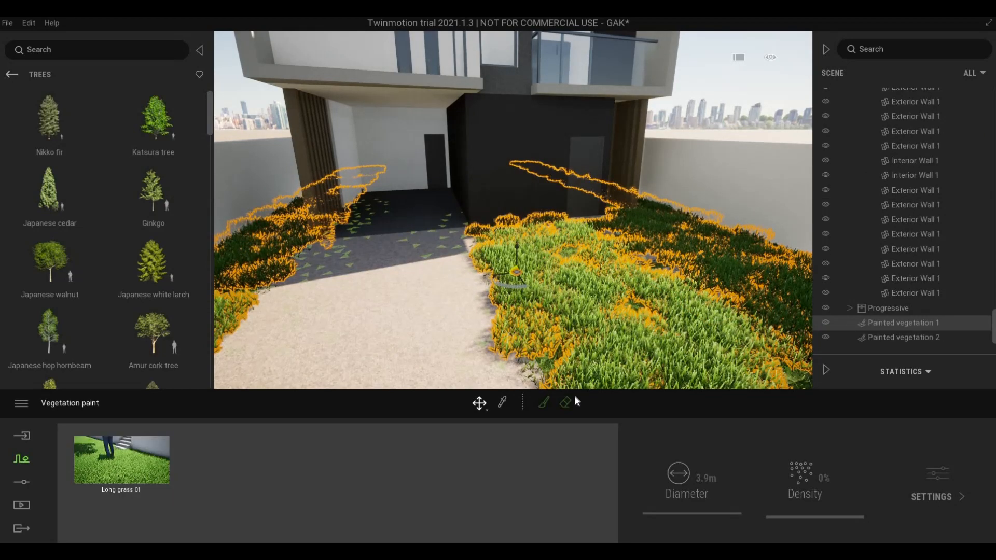
- Switch to the eraser and remove grass overlapping the driveway's right edge
left_click(567, 403)
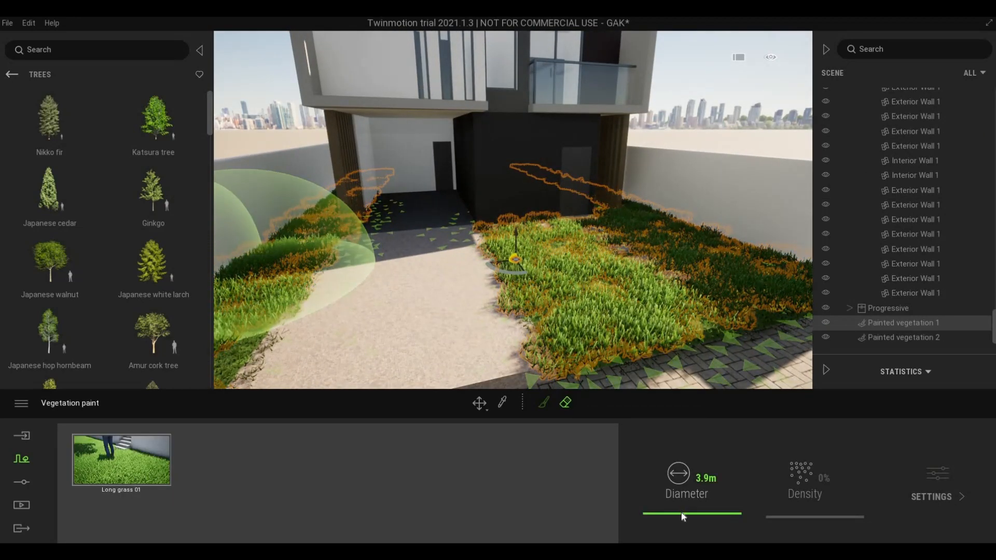
left_click_drag(681, 514, 683, 512)
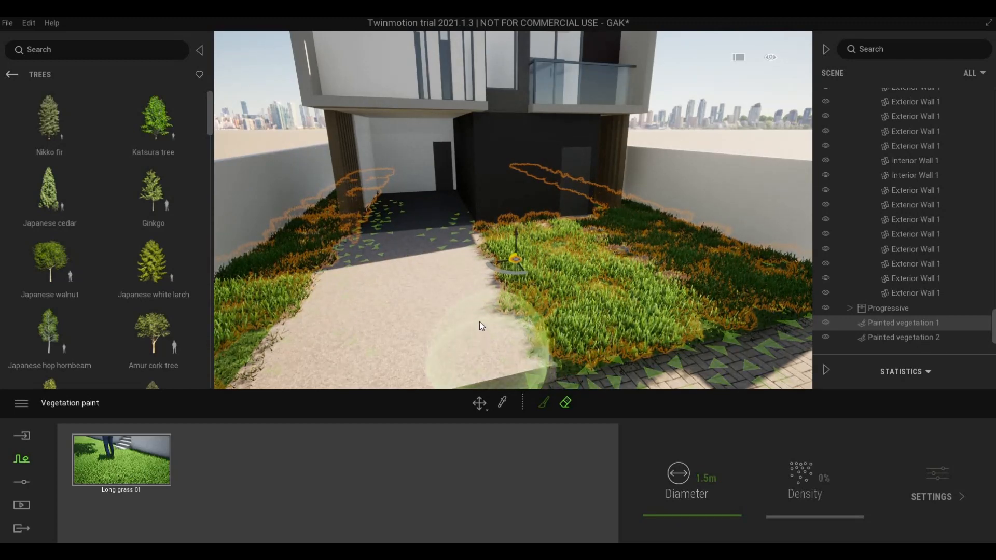
mouse_move(479, 322)
left_mouse_down()
mouse_move(474, 297)
mouse_move(483, 343)
left_mouse_up()
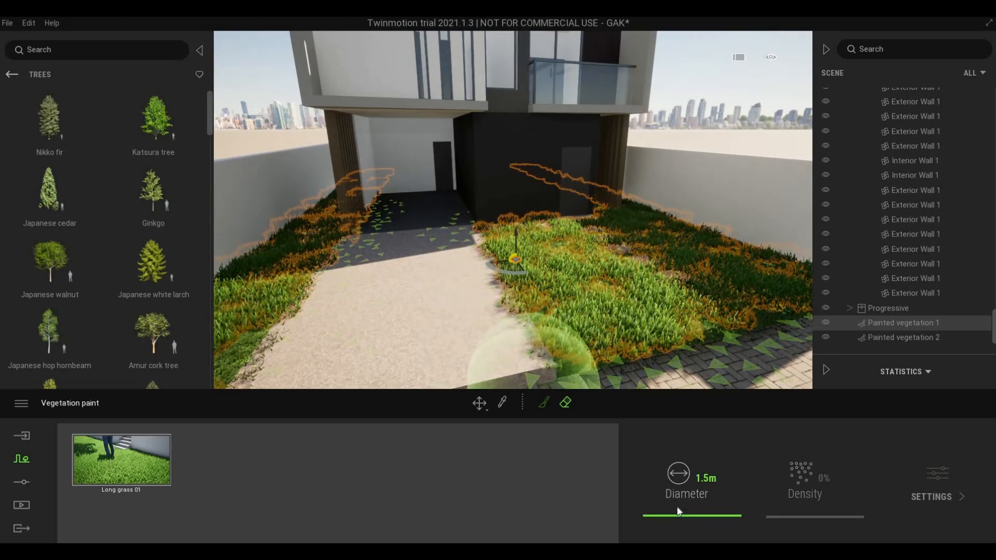
- Narrow the eraser diameter, first to 1.0 m, then to 0.3 m
left_click_drag(678, 516, 629, 475)
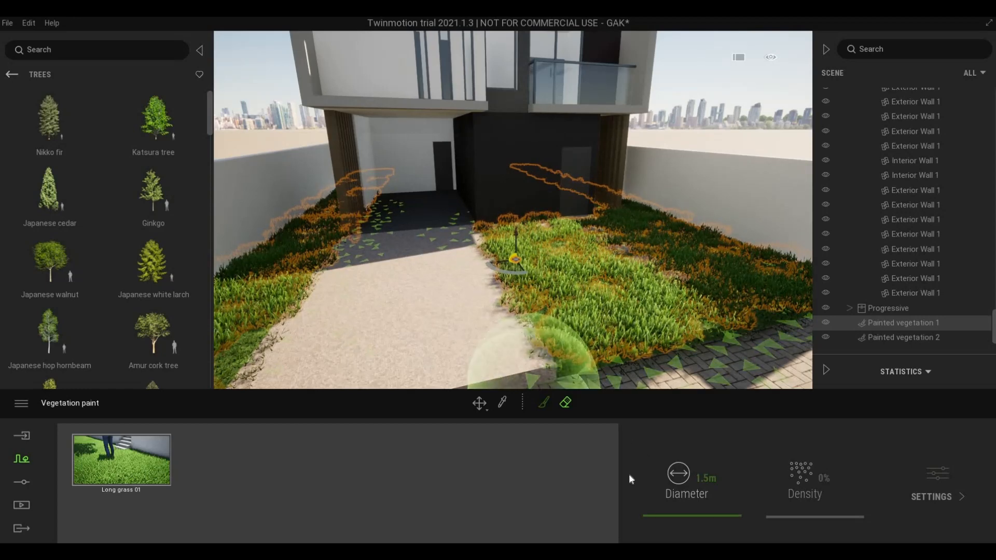
left_click(672, 480)
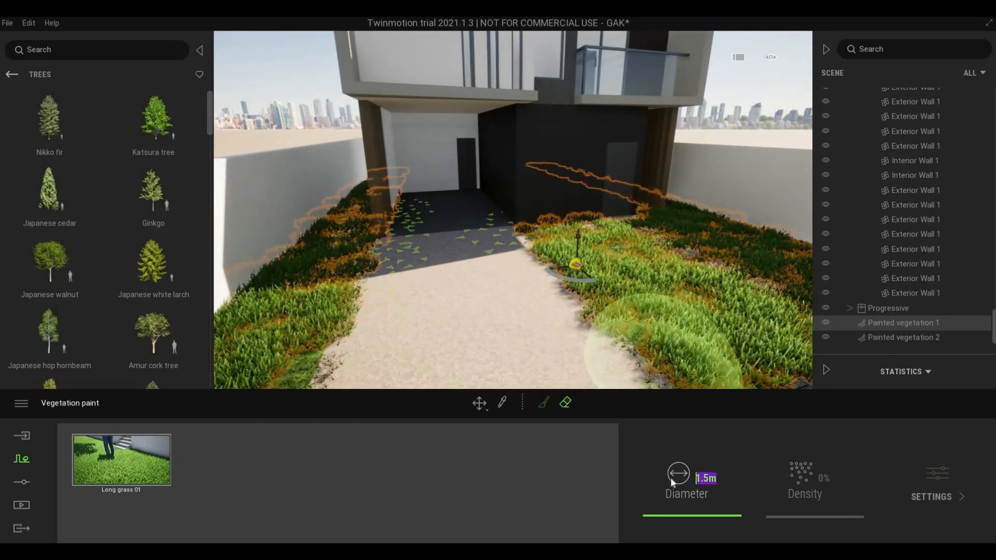
type("1")
key("Return")
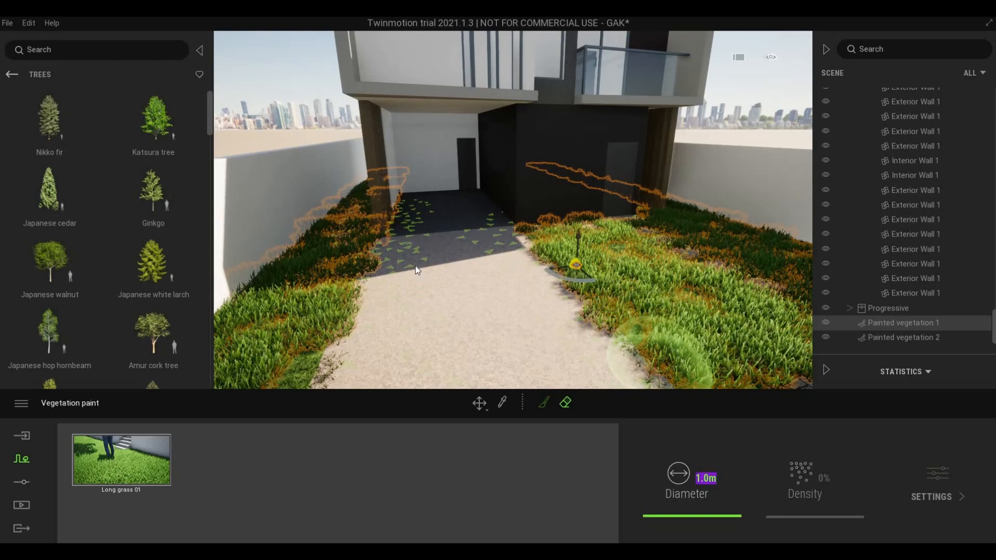
type("deew")
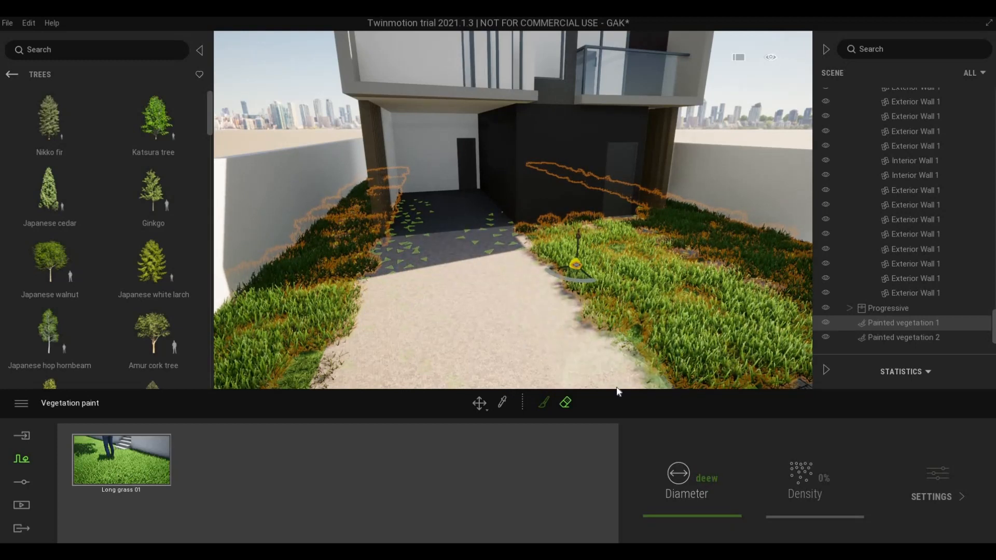
key("BackSpace")
key("BackSpace")
key("BackSpace")
key("BackSpace")
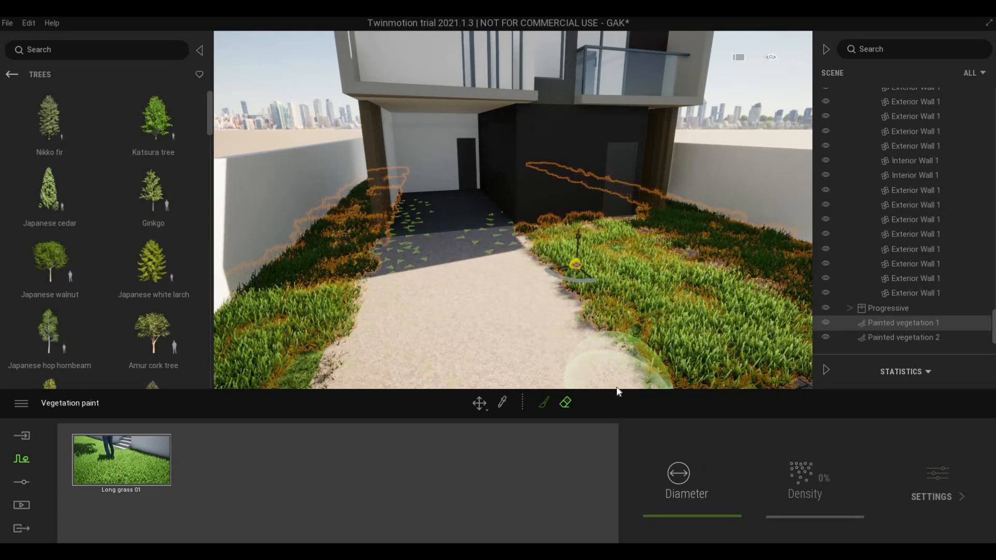
type("1")
key("Return")
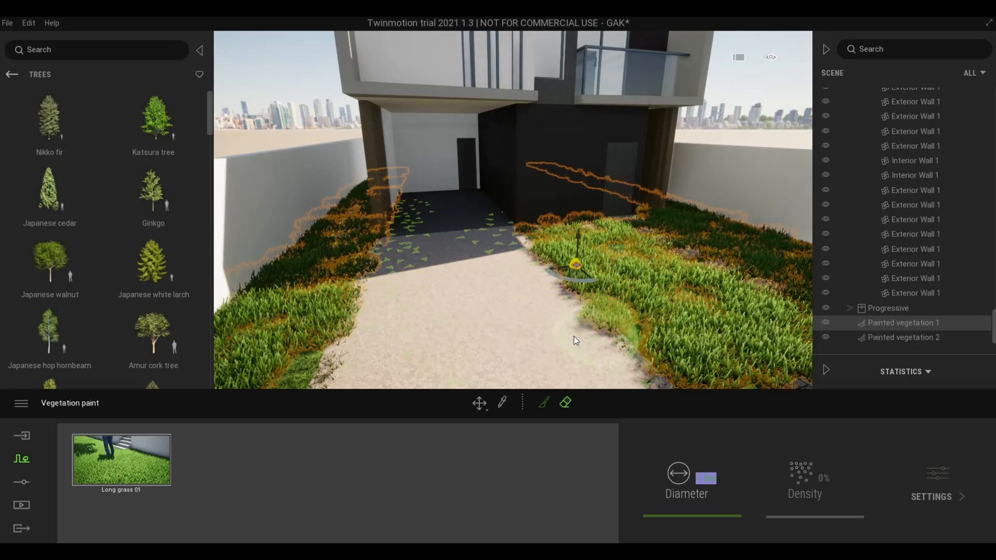
left_click(696, 493)
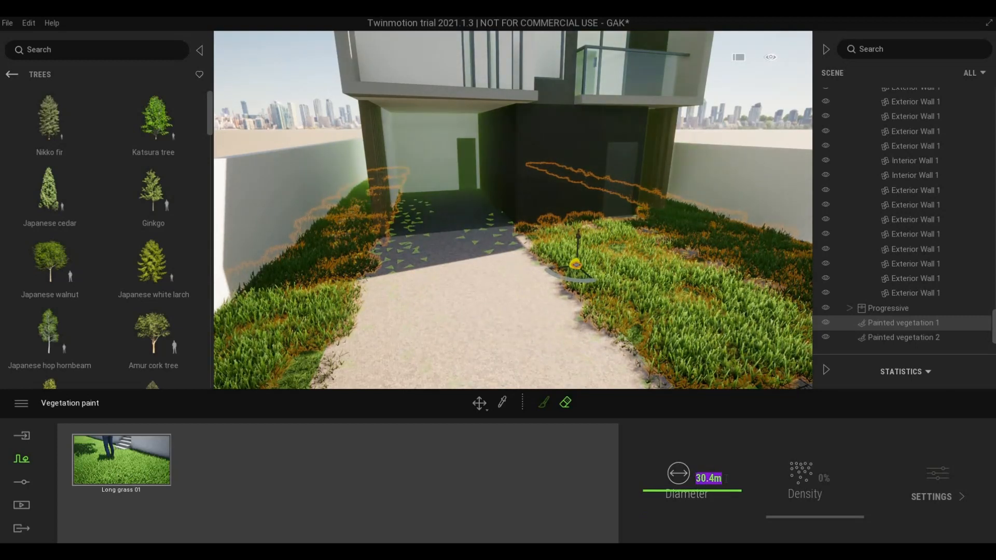
type("1")
key("Return")
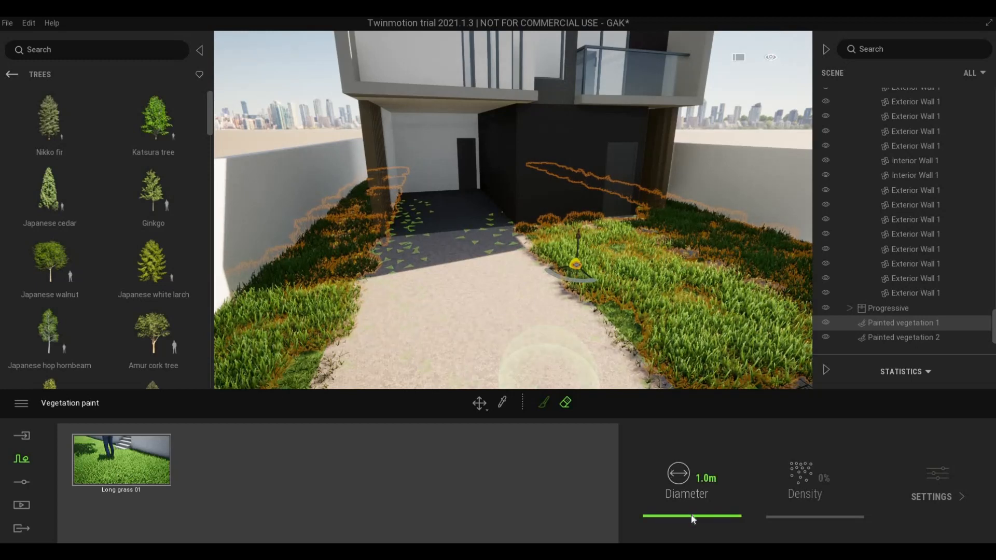
left_click_drag(693, 519, 690, 518)
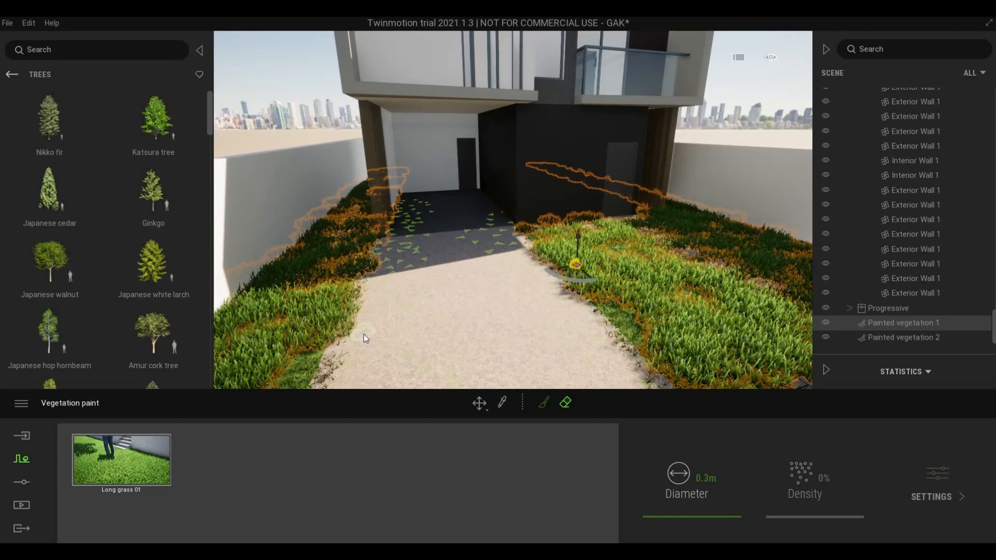
middle_click_drag(364, 334, 362, 373)
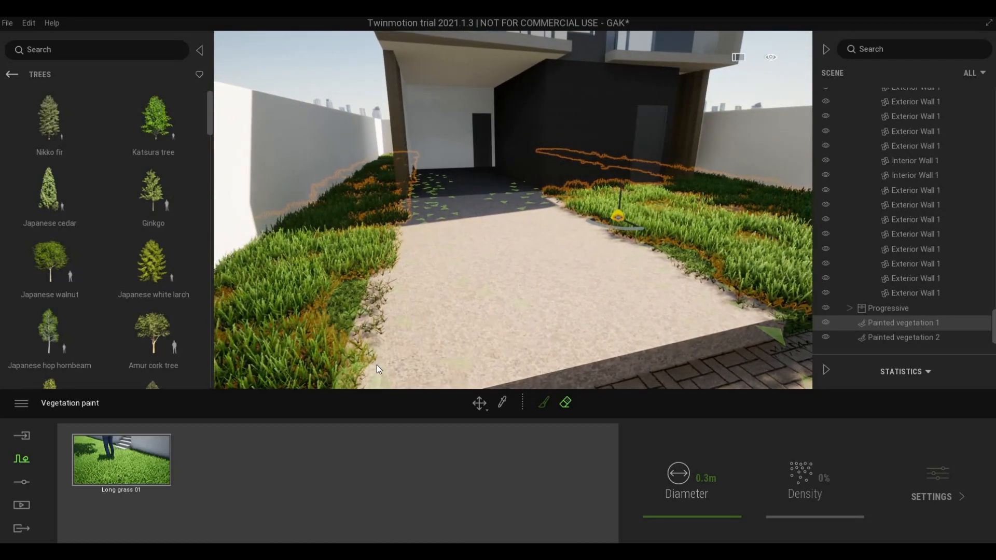
- Widen the eraser to 0.9 m and erase long grass spilling over the driveway's left edge
scroll(419, 369, "up", 5)
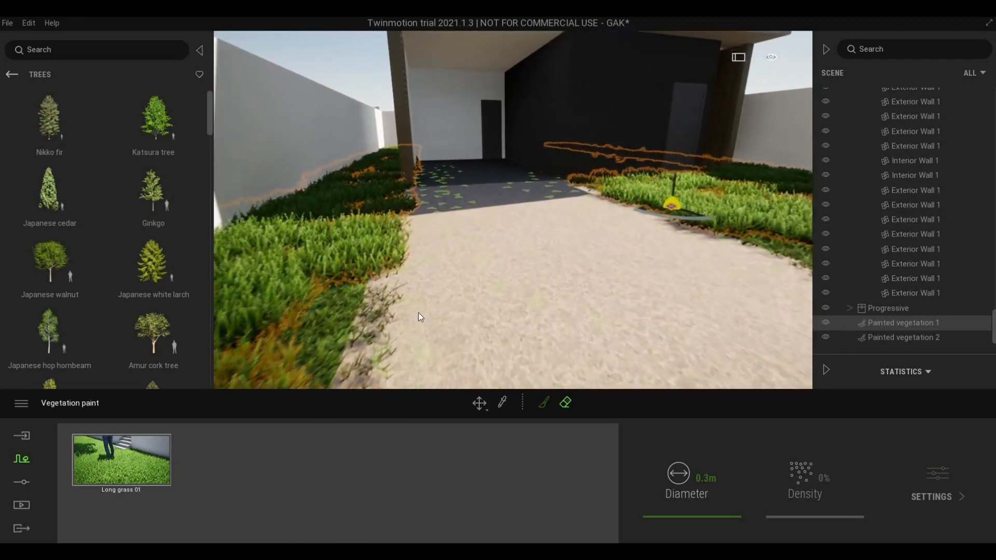
scroll(419, 309, "up", 5)
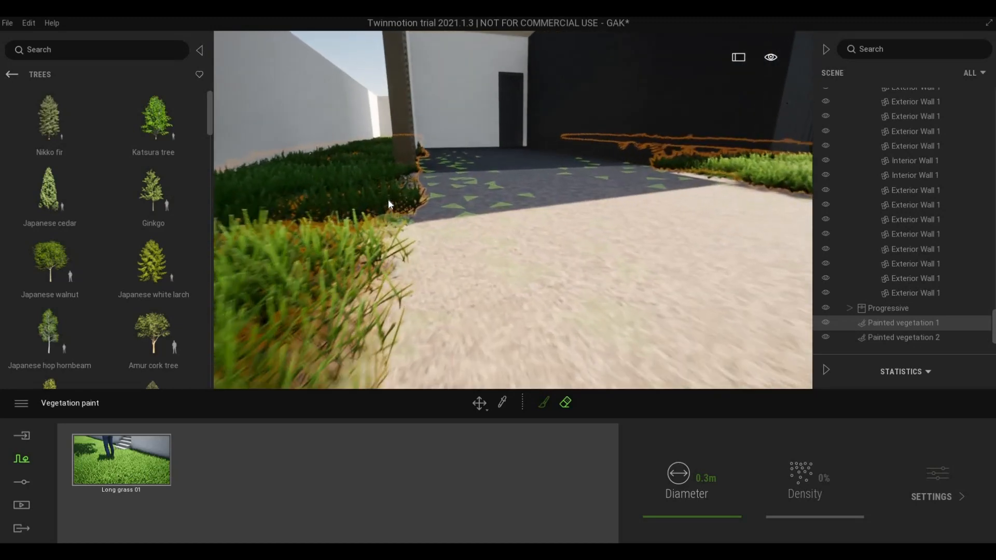
scroll(388, 199, "up", 3)
scroll(406, 260, "down", 3)
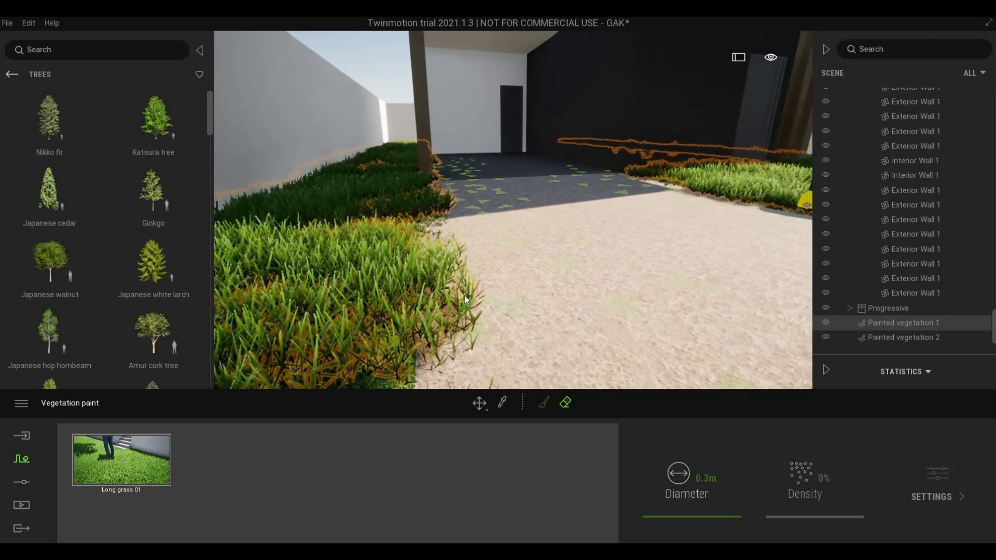
scroll(466, 298, "down", 1)
scroll(465, 338, "down", 1)
scroll(469, 342, "down", 4)
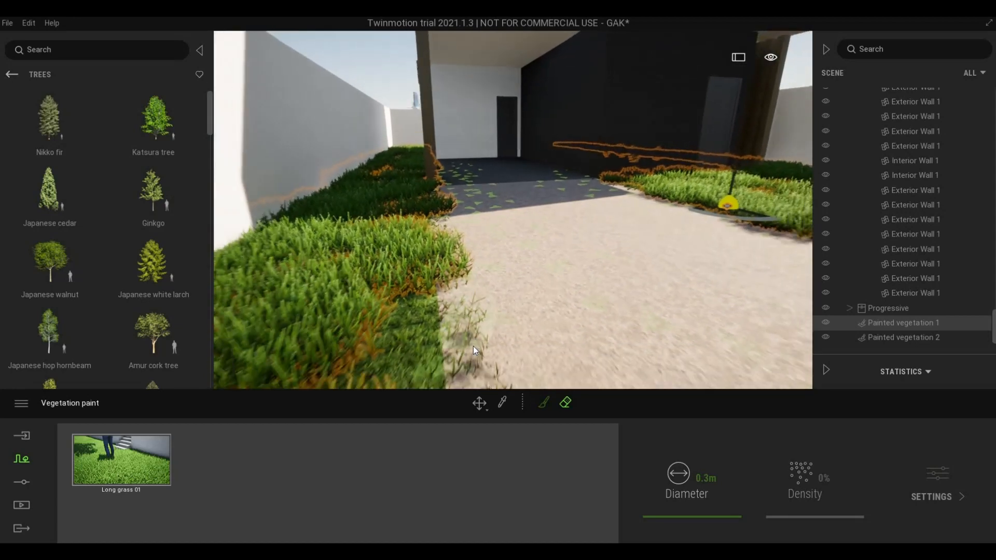
scroll(699, 301, "up", 5)
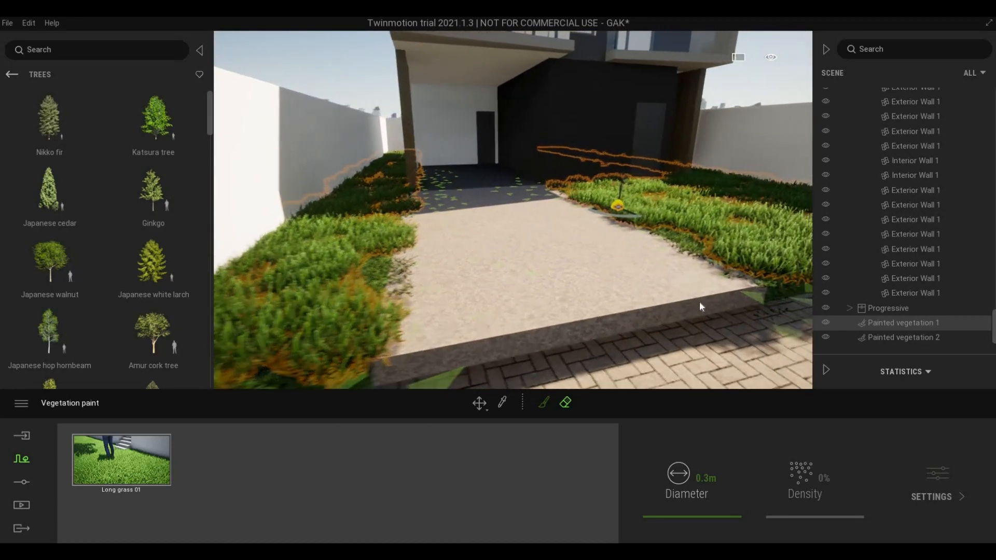
scroll(535, 217, "up", 5)
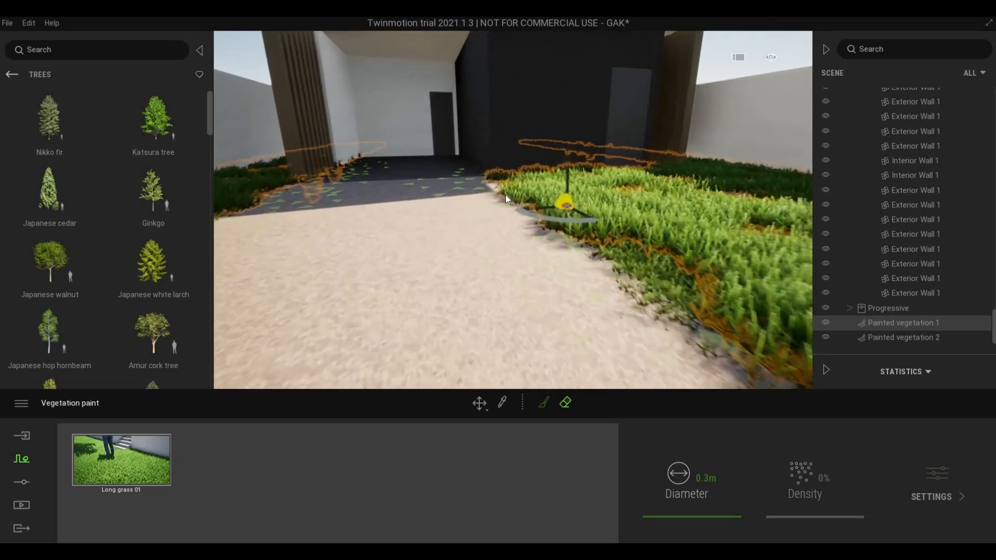
key("w")
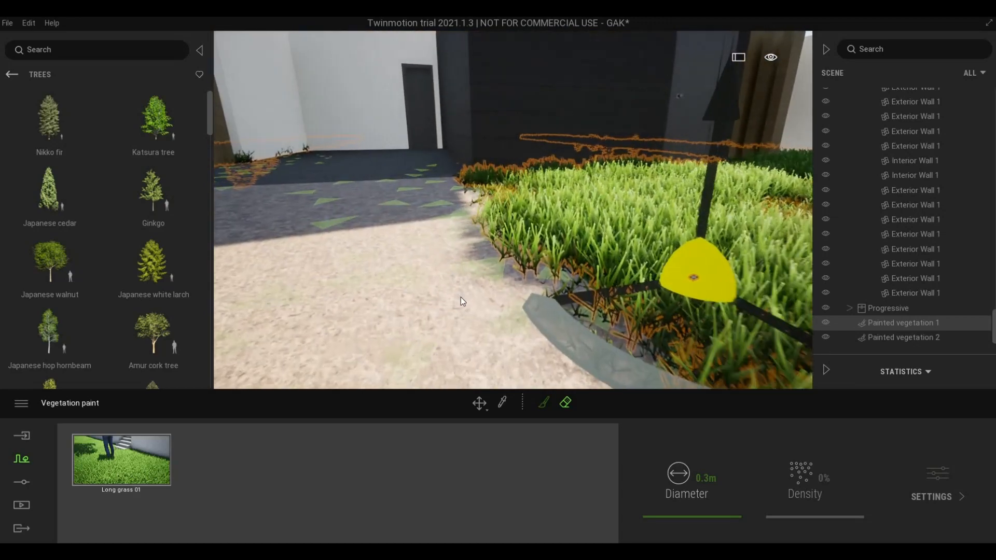
key("w")
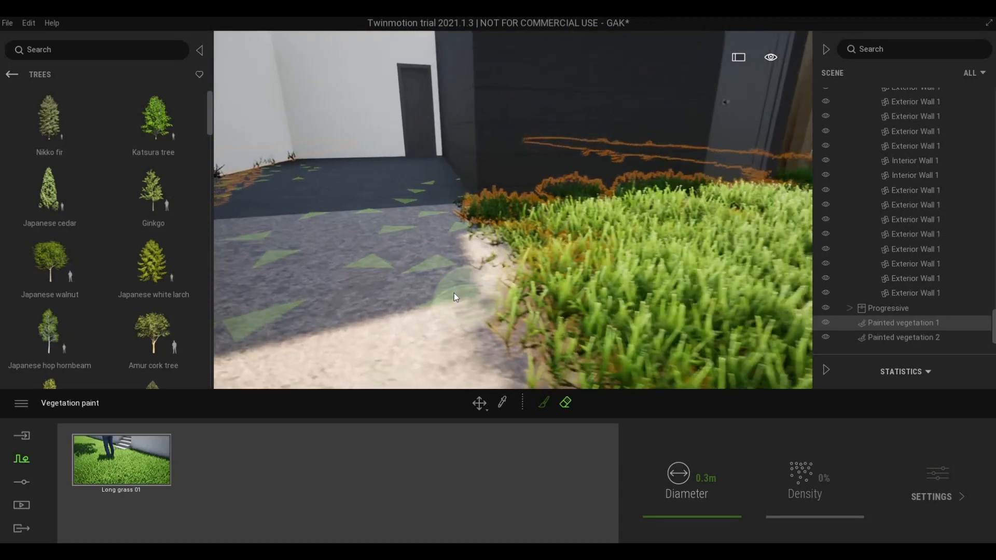
right_click_drag(355, 267, 359, 267)
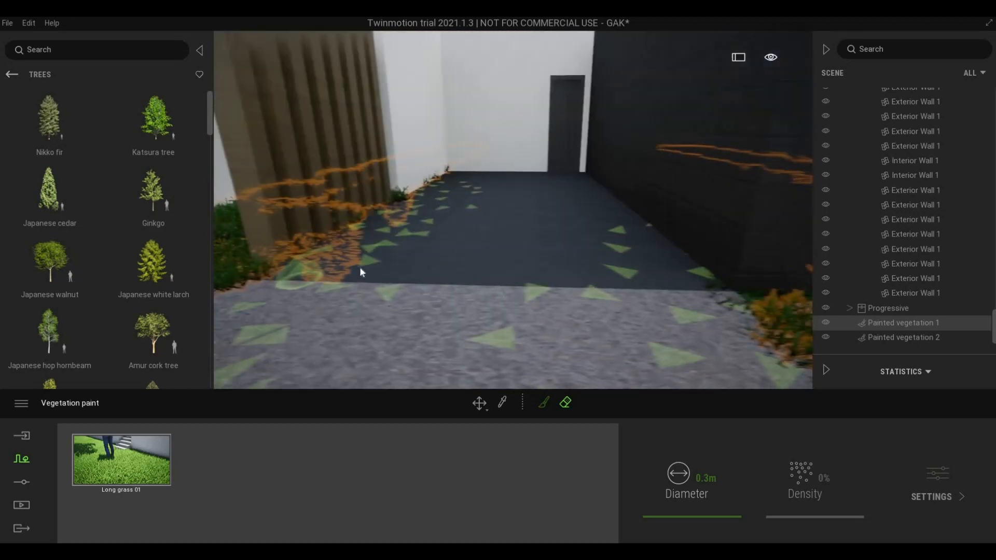
key("w")
key("w")
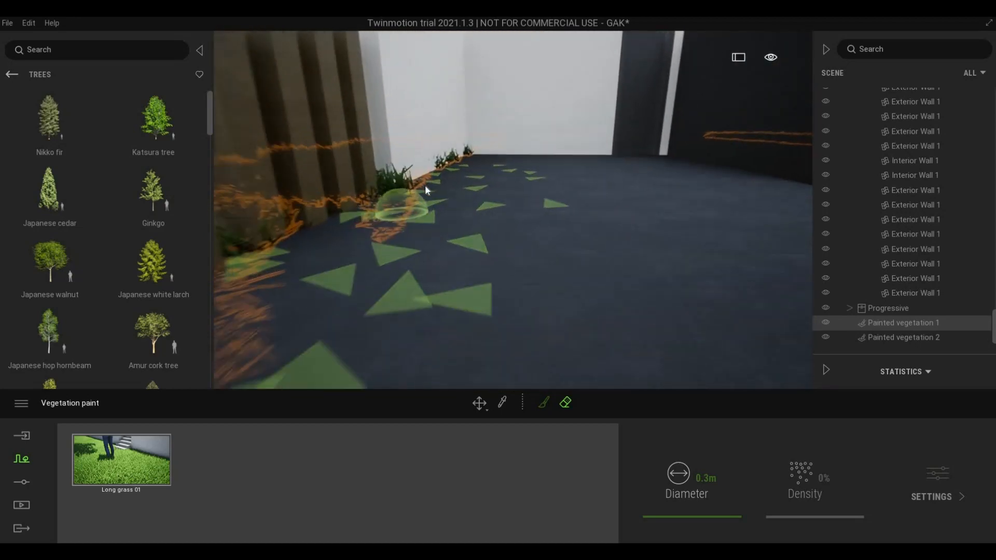
key("w")
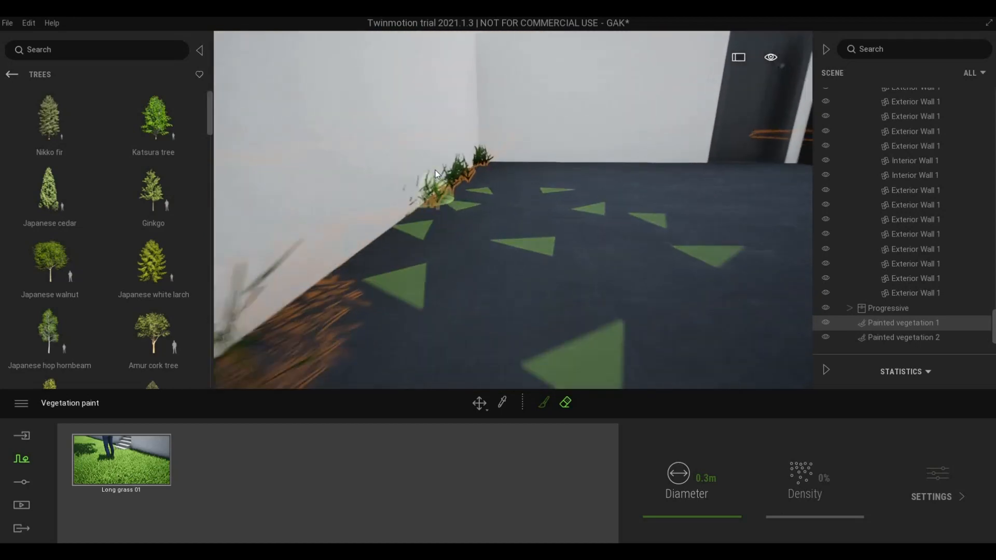
key("s")
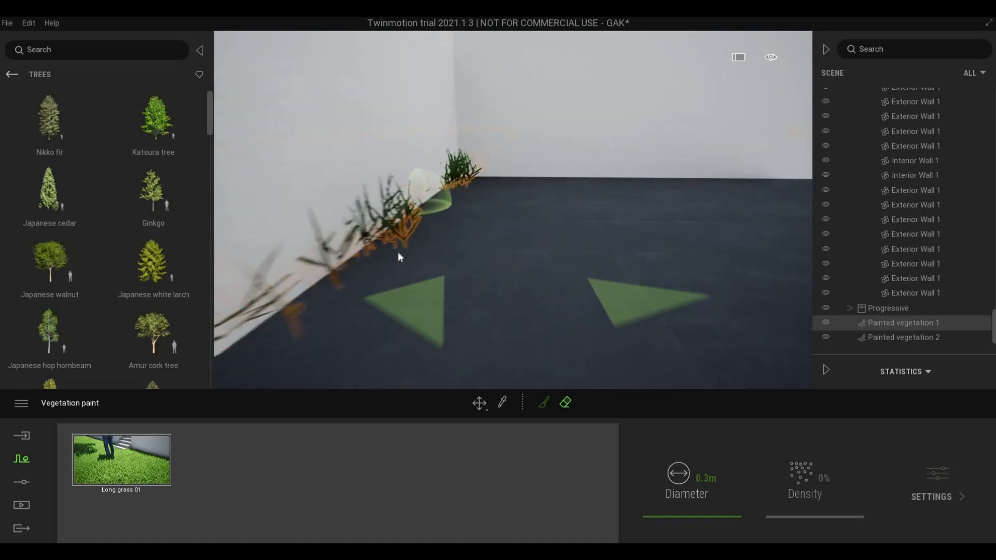
key("s")
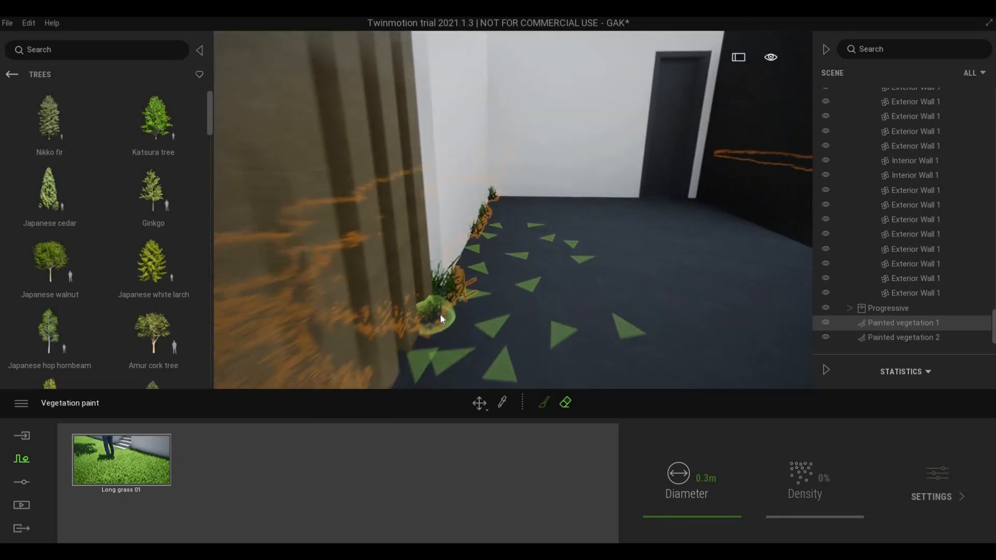
key("s")
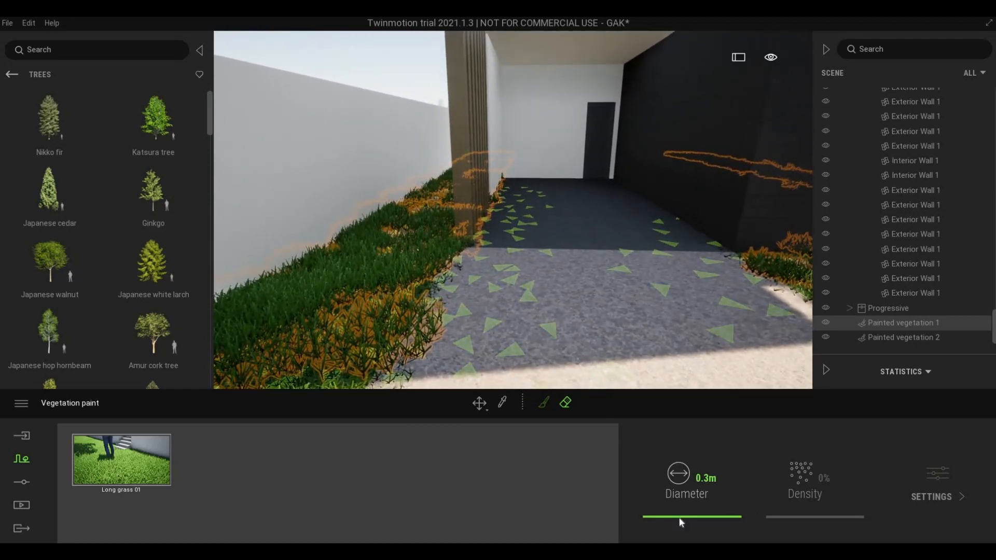
left_click_drag(678, 512, 673, 517)
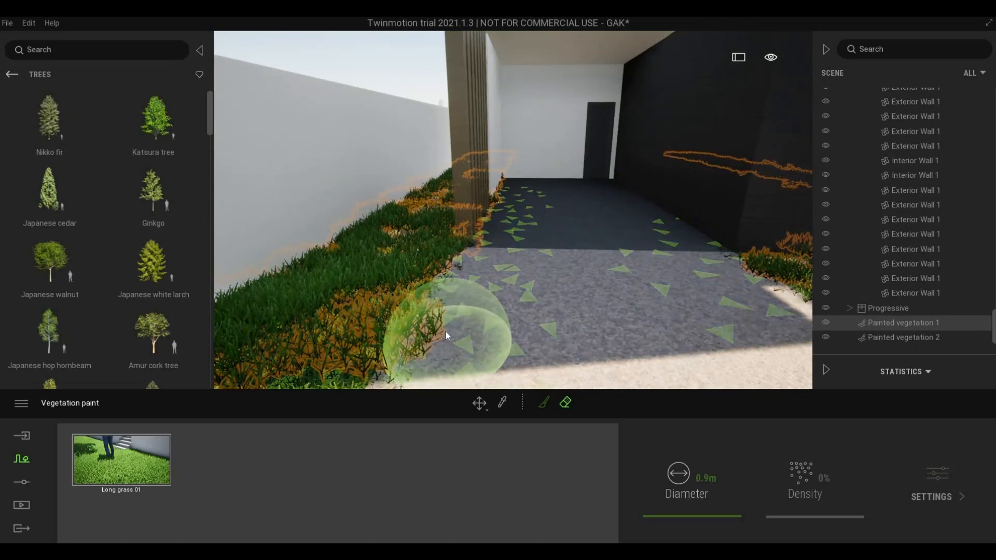
left_click_drag(461, 302, 485, 265)
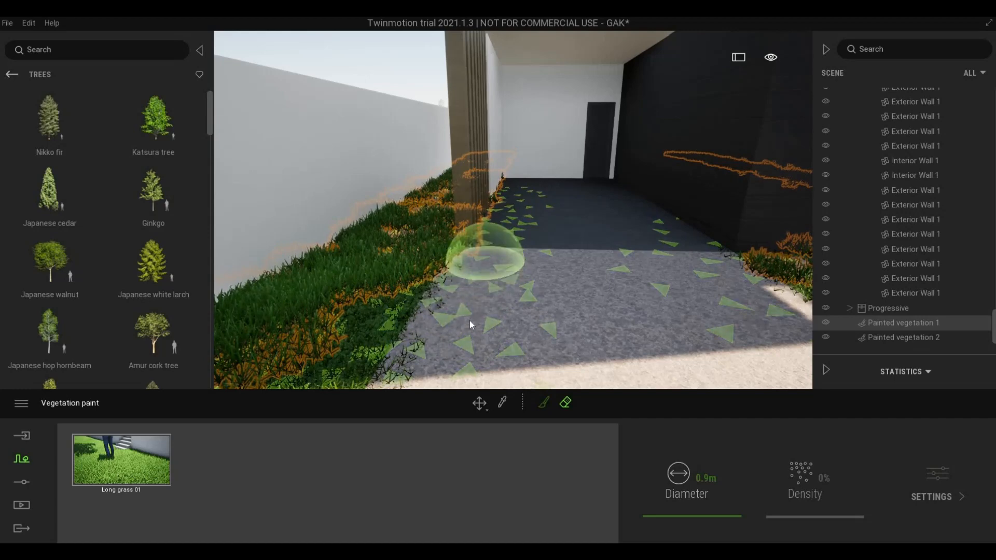
- Erase the leftover grass on the paving beside the grass alley
key("s")
mouse_move(463, 323)
right_mouse_down()
mouse_move(462, 360)
mouse_move(590, 398)
mouse_move(606, 369)
mouse_move(531, 335)
right_mouse_up()
key("w")
key("s")
key("w")
key("d")
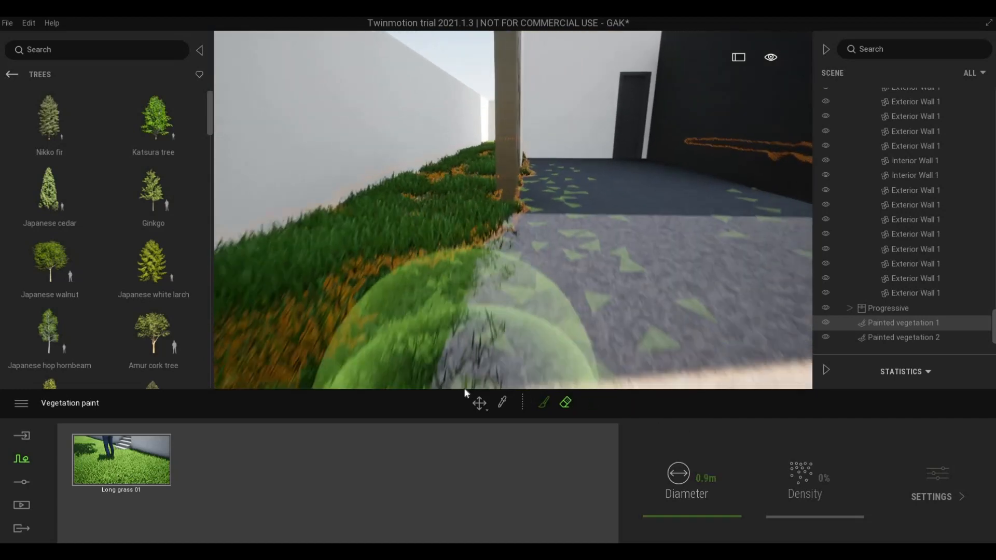
key("s")
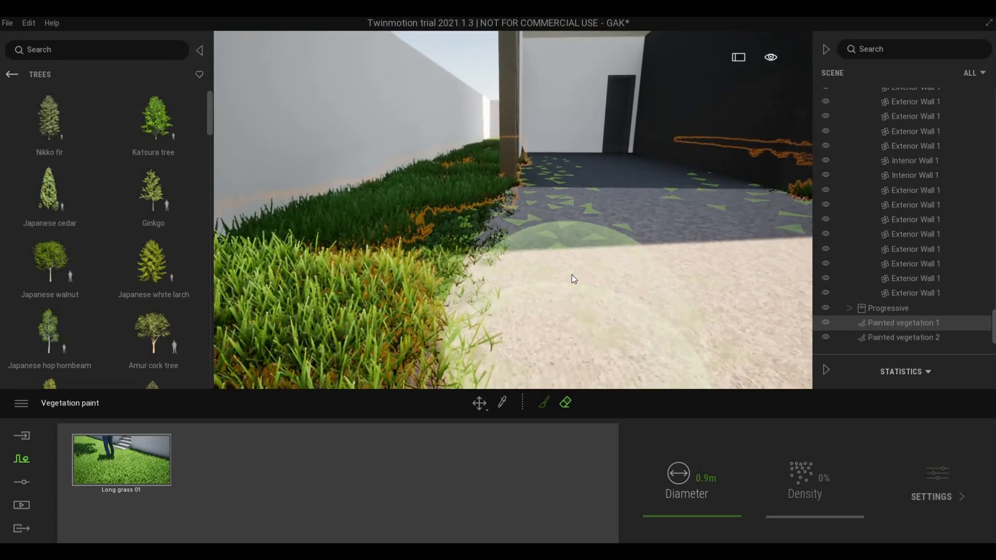
left_click(546, 299)
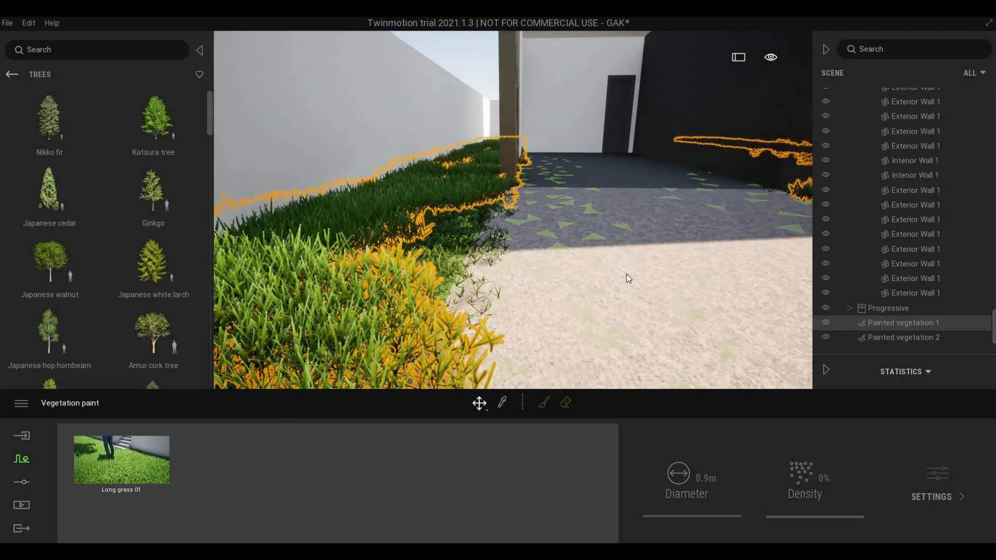
- Close the painting tools and back away to view both lawns along the path
key("Escape")
left_click(570, 261)
key("Escape")
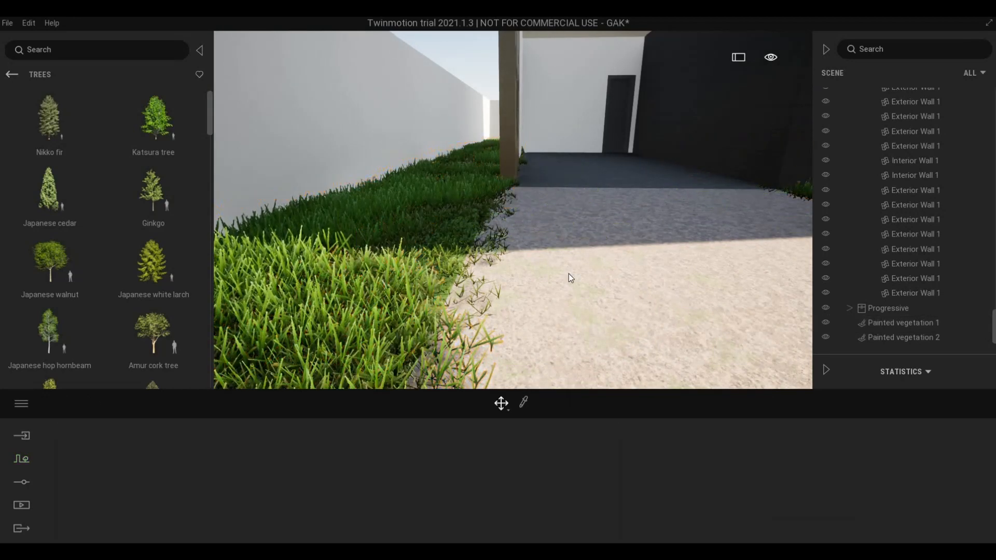
key("s")
key("a")
key("d")
right_click_drag(644, 263, 409, 217)
key("w")
key("s")
- Reselect Painted vegetation 1, pick the eraser, then close the paint panel
left_click(409, 218)
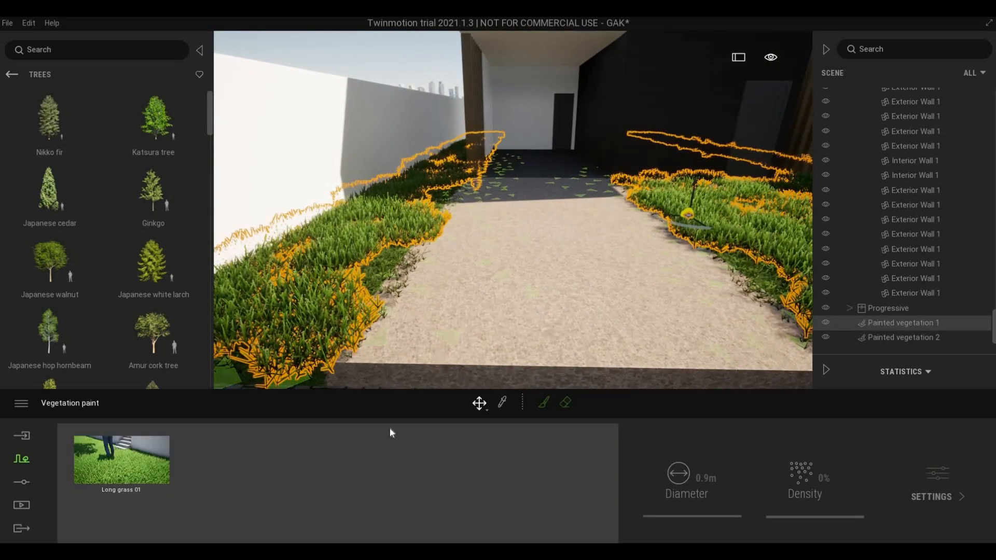
left_click(564, 403)
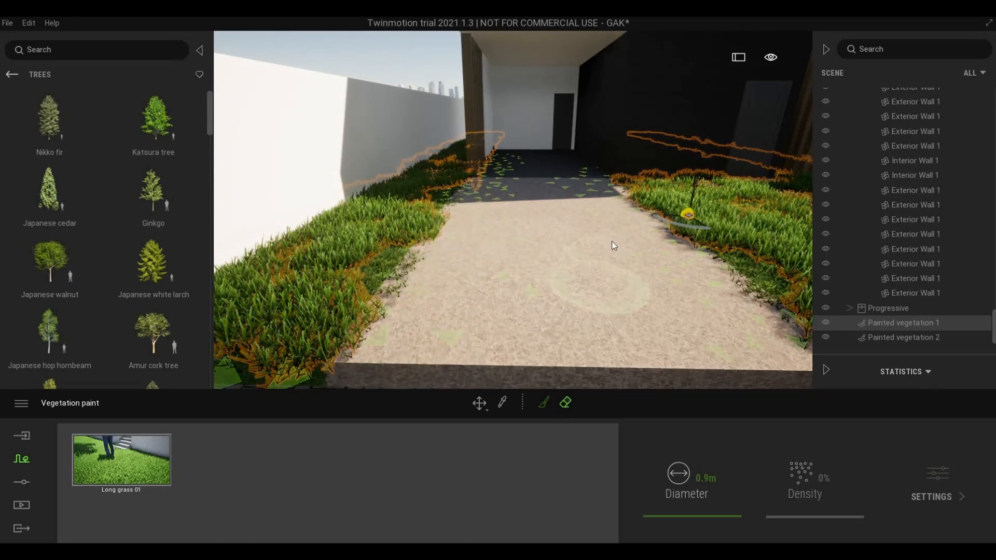
key("Escape")
right_click_drag(618, 240, 689, 231)
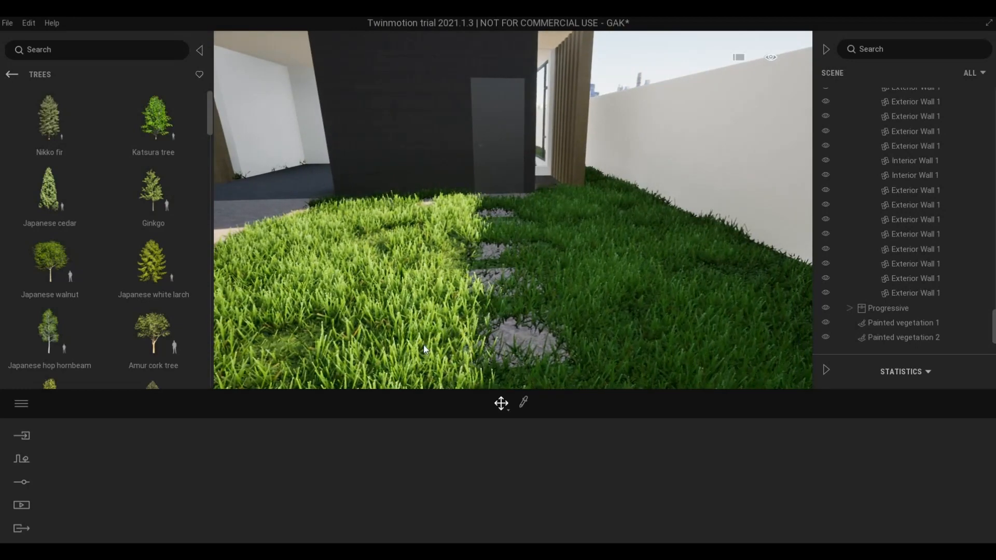
- Erase the Long grass 01 covering the stepping stones in Painted vegetation 1
left_click(521, 365)
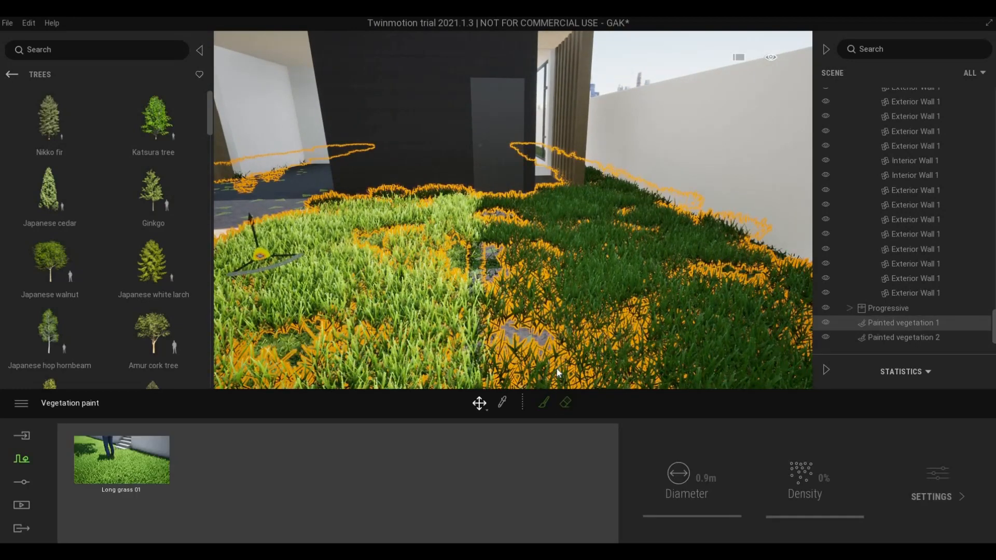
left_click(564, 404)
mouse_move(533, 327)
left_mouse_down()
mouse_move(512, 332)
mouse_move(518, 353)
mouse_move(524, 347)
mouse_move(509, 335)
mouse_move(519, 280)
mouse_move(510, 290)
mouse_move(523, 319)
mouse_move(494, 313)
mouse_move(540, 309)
mouse_move(546, 367)
mouse_move(508, 382)
mouse_move(490, 360)
mouse_move(504, 312)
mouse_move(487, 327)
mouse_move(514, 328)
mouse_move(483, 284)
mouse_move(509, 307)
mouse_move(500, 312)
mouse_move(515, 372)
mouse_move(549, 357)
left_mouse_up()
scroll(558, 361, "down", 3)
mouse_move(561, 361)
middle_mouse_down()
mouse_move(630, 354)
mouse_move(627, 332)
middle_mouse_up()
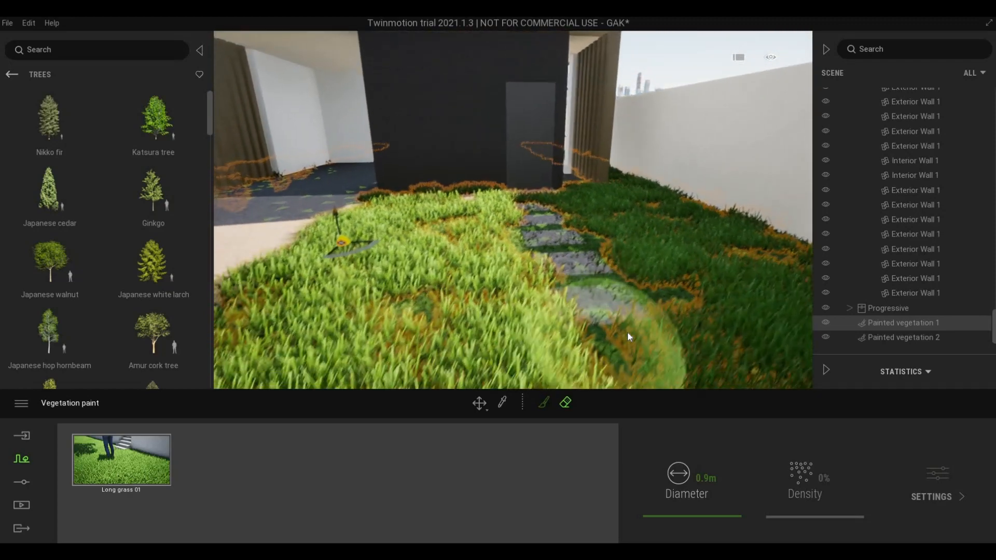
mouse_move(623, 332)
left_mouse_down()
mouse_move(538, 322)
mouse_move(512, 345)
mouse_move(639, 353)
mouse_move(636, 366)
mouse_move(576, 362)
left_mouse_up()
scroll(510, 342, "up", 3)
middle_click_drag(576, 362, 529, 359)
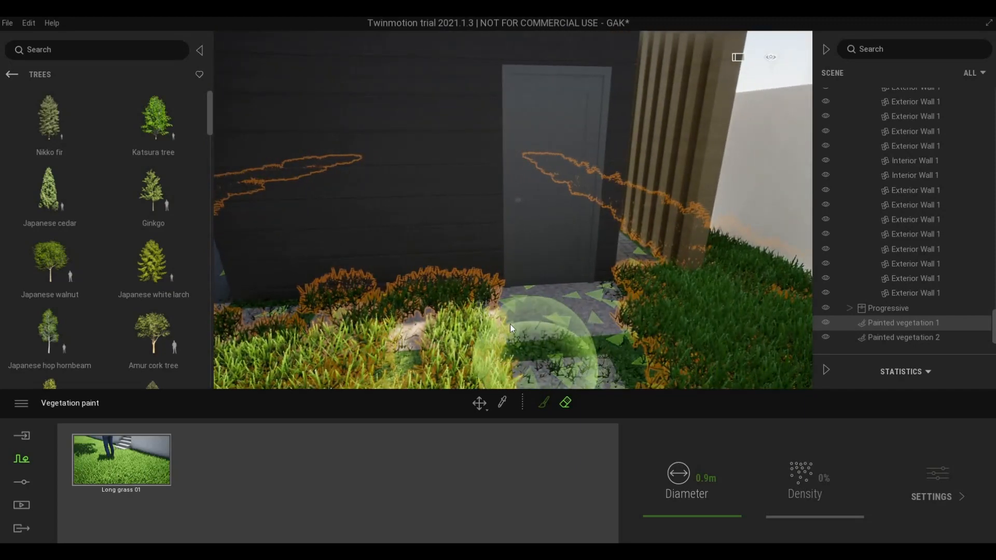
- Remove the grass growing against the wall along the side passage
mouse_move(496, 307)
left_mouse_down()
mouse_move(487, 298)
mouse_move(412, 328)
mouse_move(447, 334)
left_mouse_up()
key("a")
key("a")
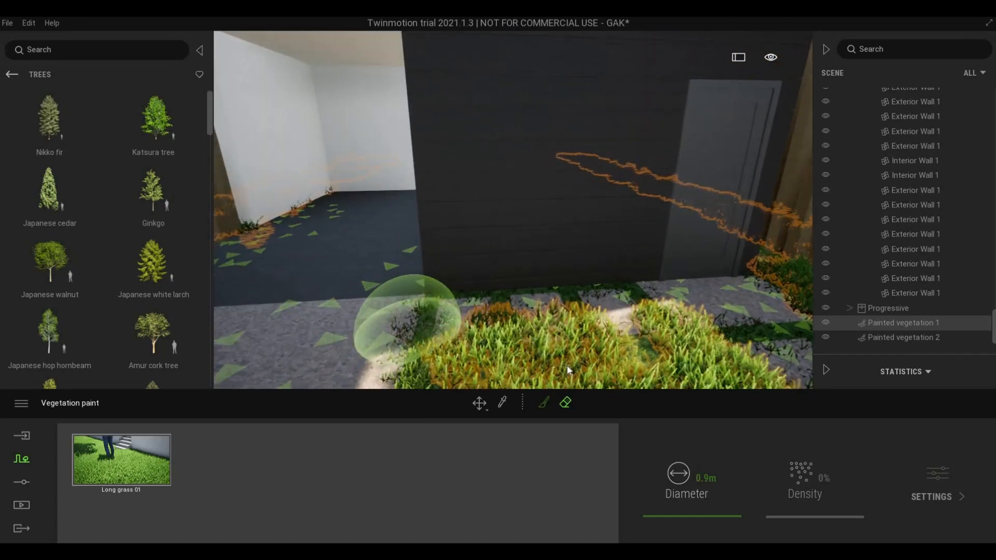
key("a")
key("w")
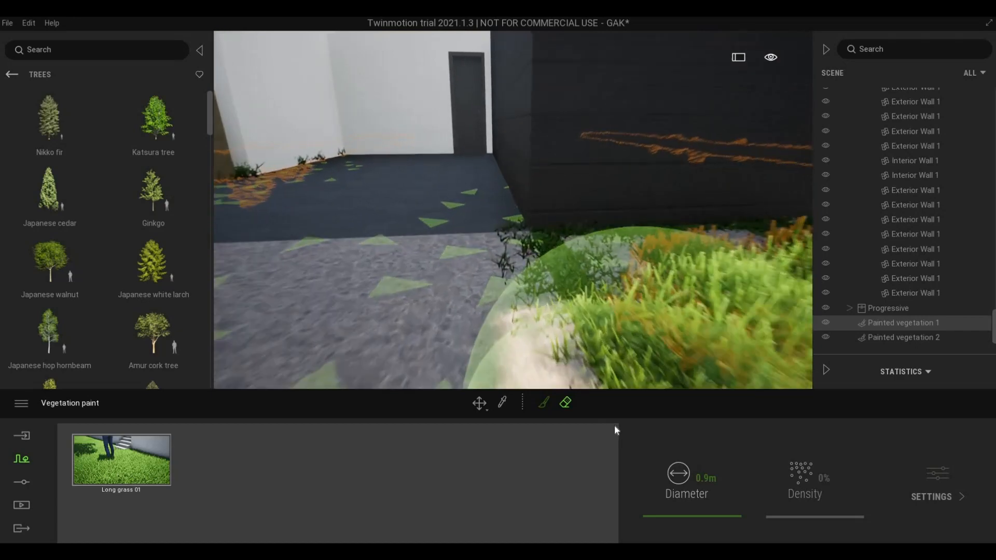
key("d")
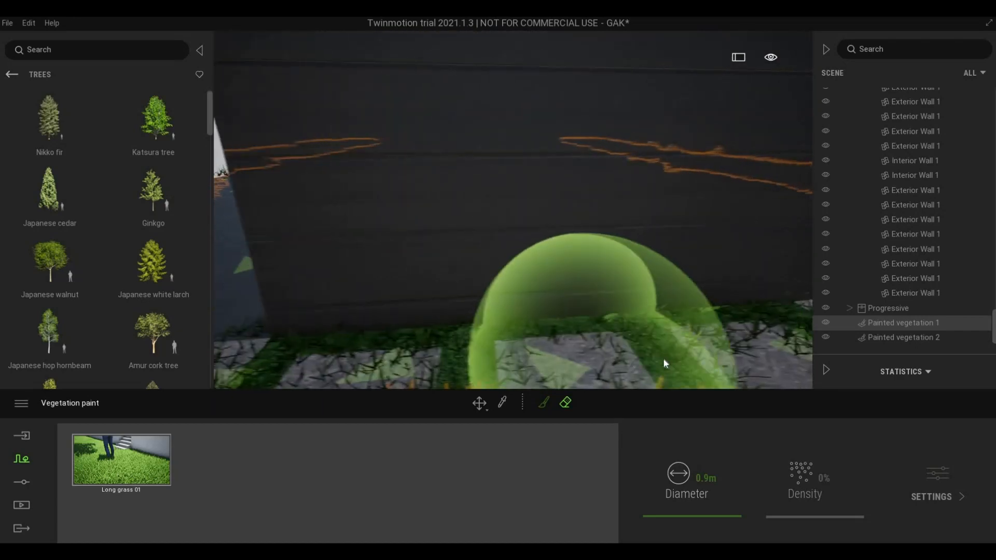
key("s")
key("s")
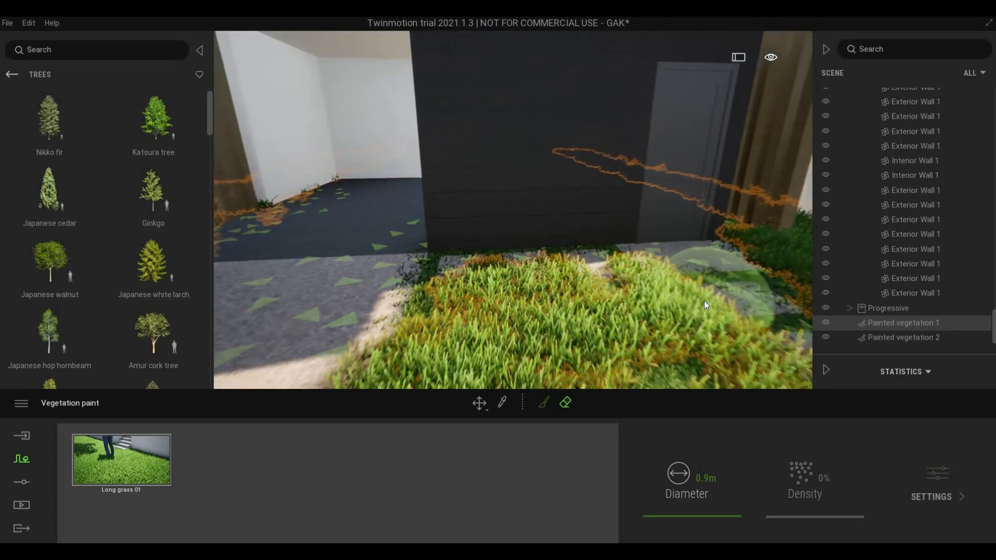
- Pull back to review the lawn around the stepping stones and exit vegetation painting
key("s")
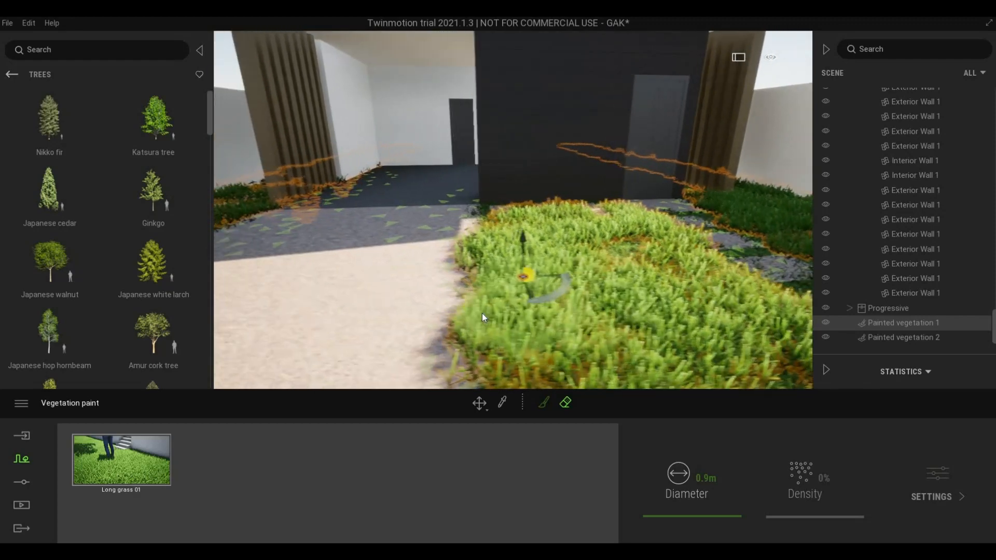
key("s")
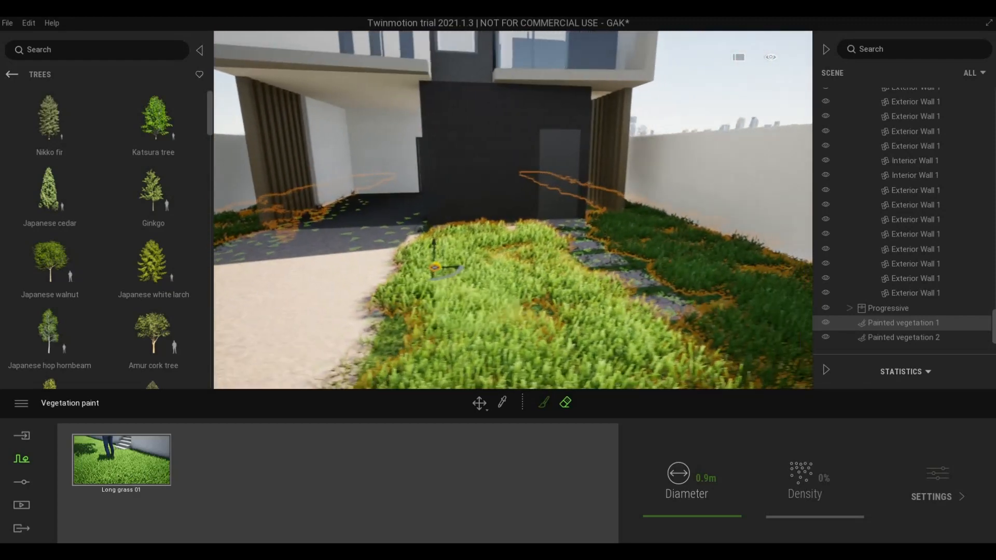
key("s")
key("d")
mouse_move(478, 311)
right_mouse_down()
mouse_move(535, 291)
mouse_move(543, 309)
right_mouse_up()
key("w")
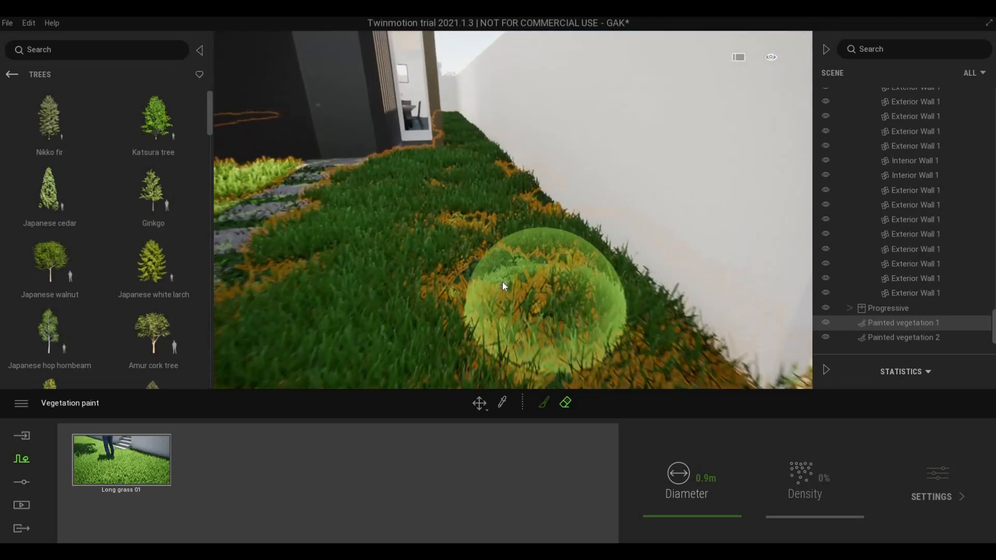
key("a")
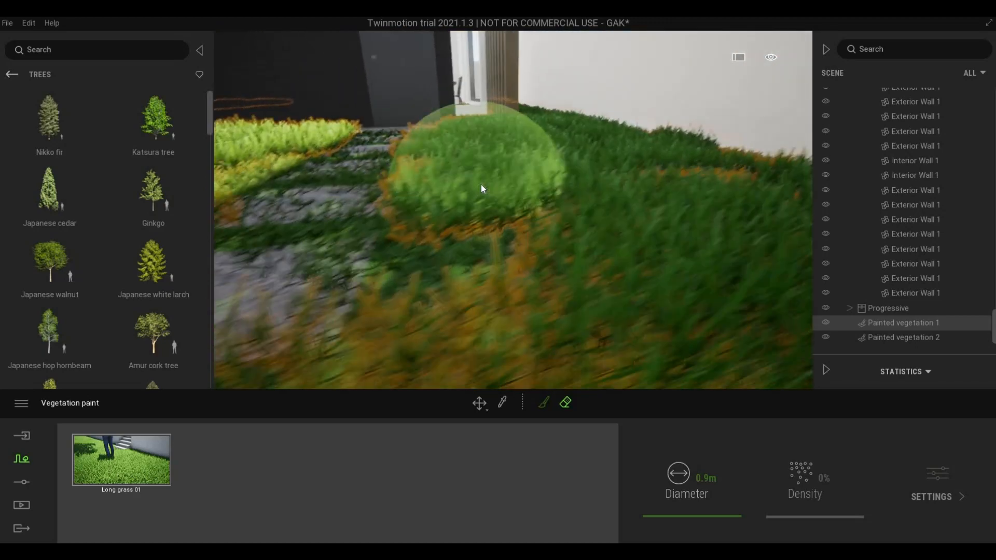
key("Escape")
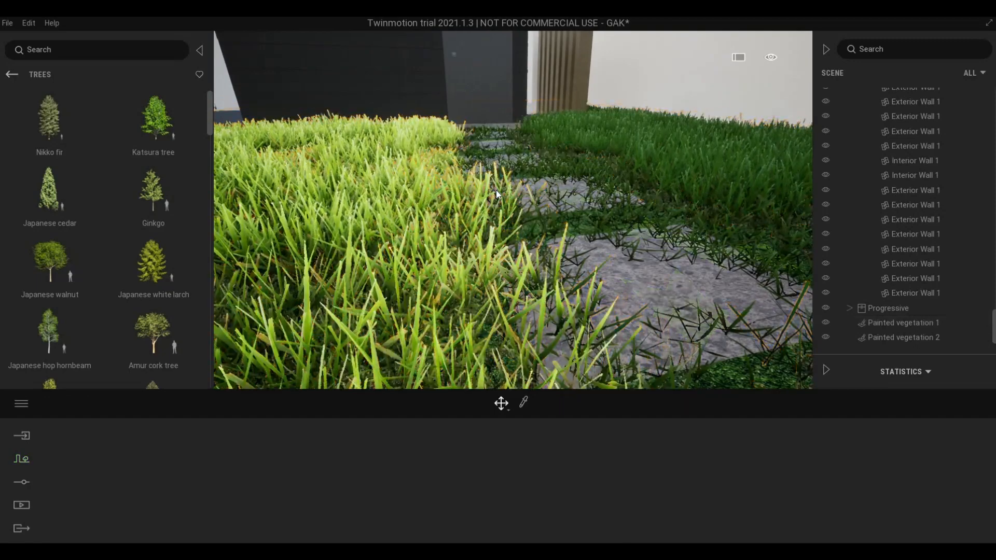
key("s")
right_click_drag(496, 190, 469, 174)
key("a")
key("a")
key("d")
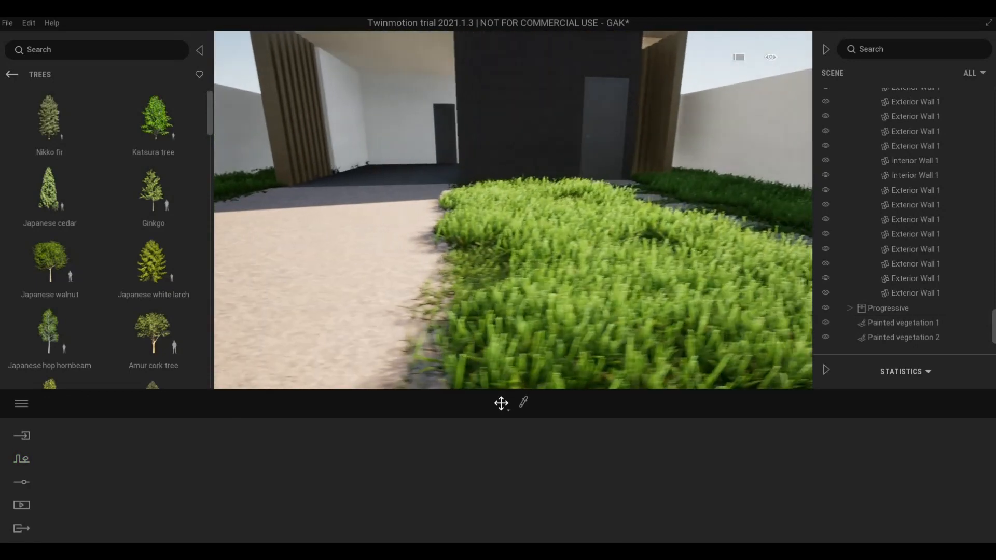
key("s")
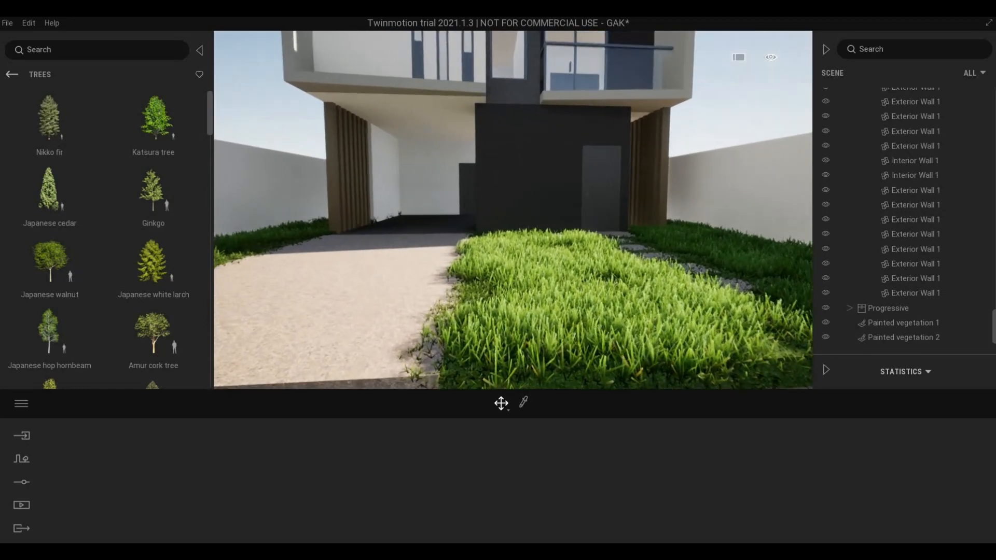
key("s")
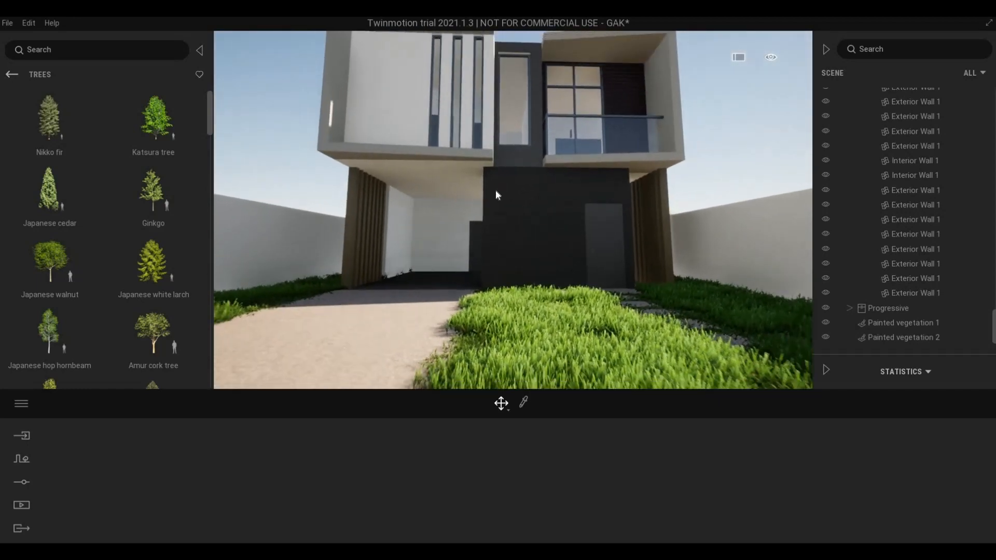
key("e")
right_click_drag(493, 200, 500, 331)
key("a")
key("a")
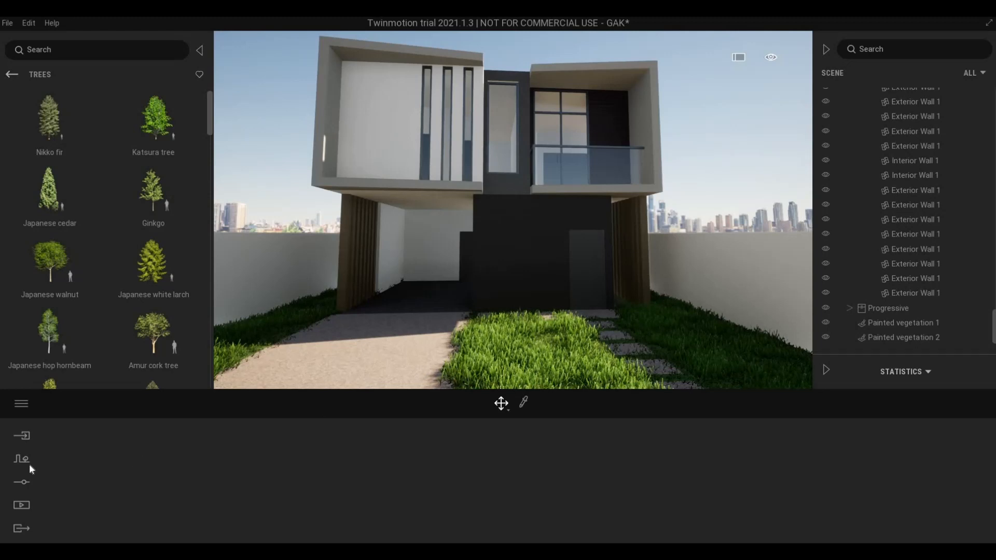
key("a")
mouse_move(331, 367)
right_mouse_down()
mouse_move(361, 361)
mouse_move(334, 369)
mouse_move(332, 361)
right_mouse_up()
key("w")
key("a")
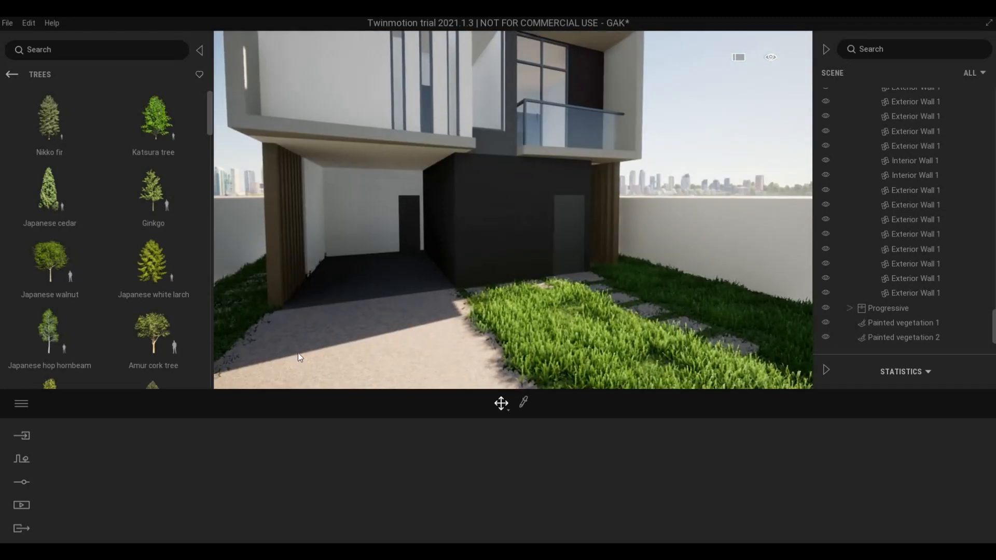
- Browse the library from the root to Quixel Megascans > 3D Asset > Street > Curb
left_click(11, 75)
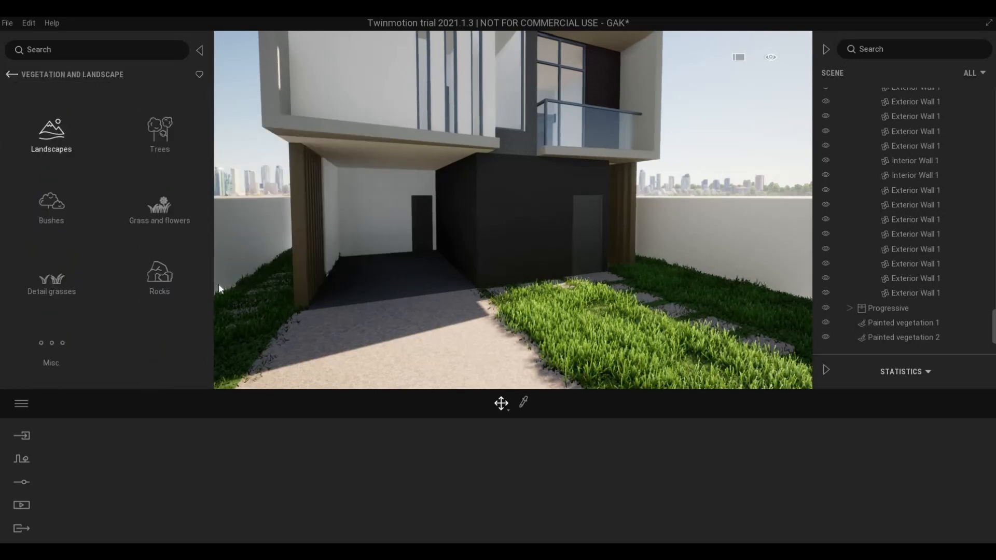
left_click(12, 77)
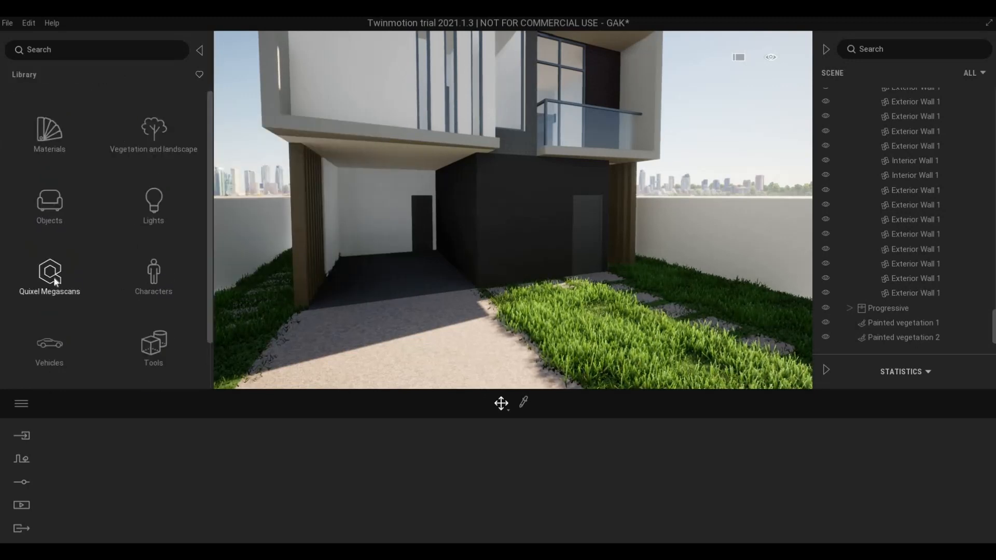
left_click(54, 279)
left_click(51, 148)
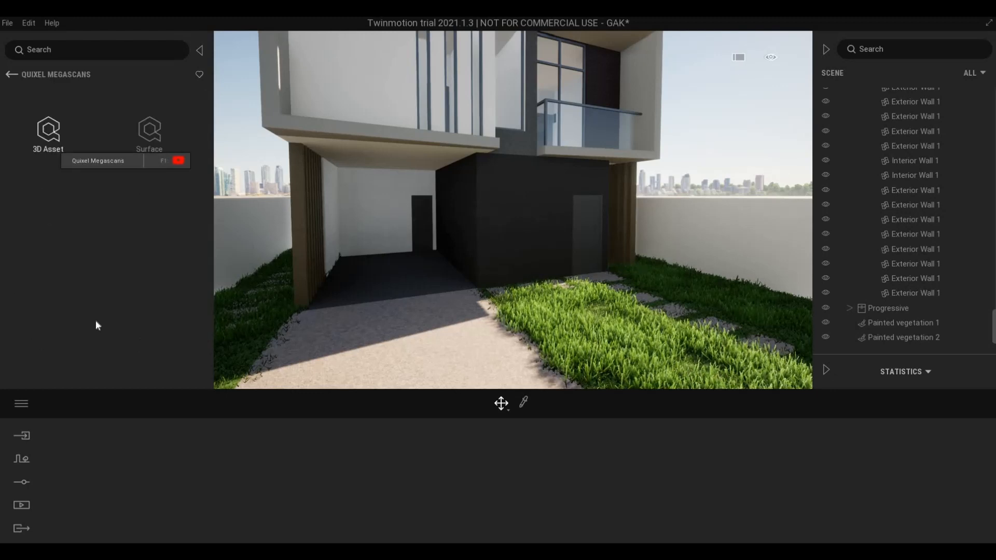
left_click(148, 353)
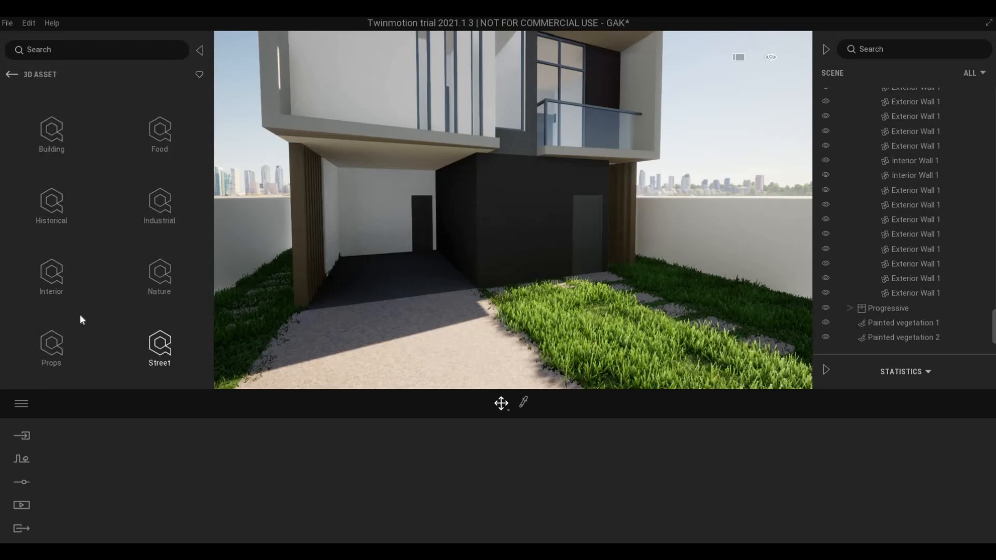
left_click(160, 310)
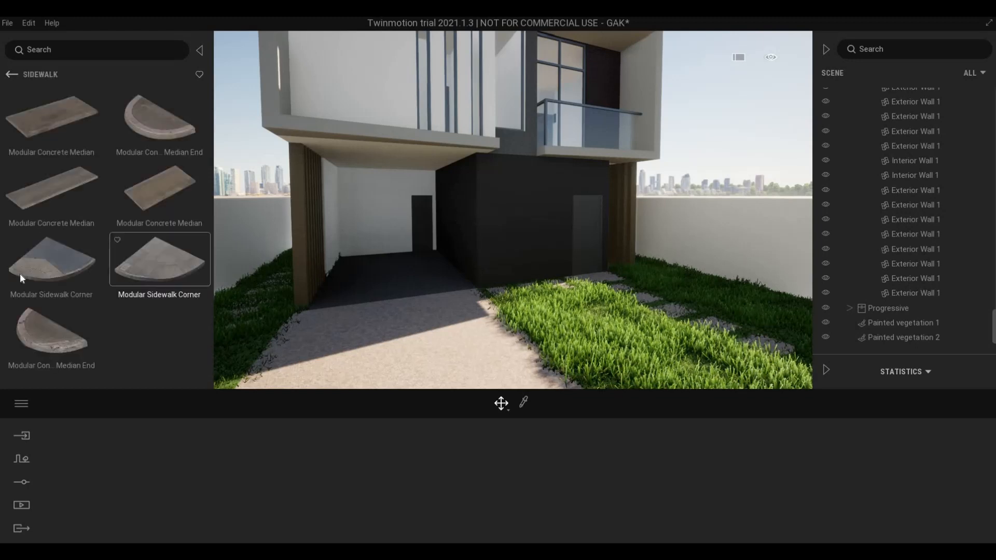
scroll(32, 303, "down", 5)
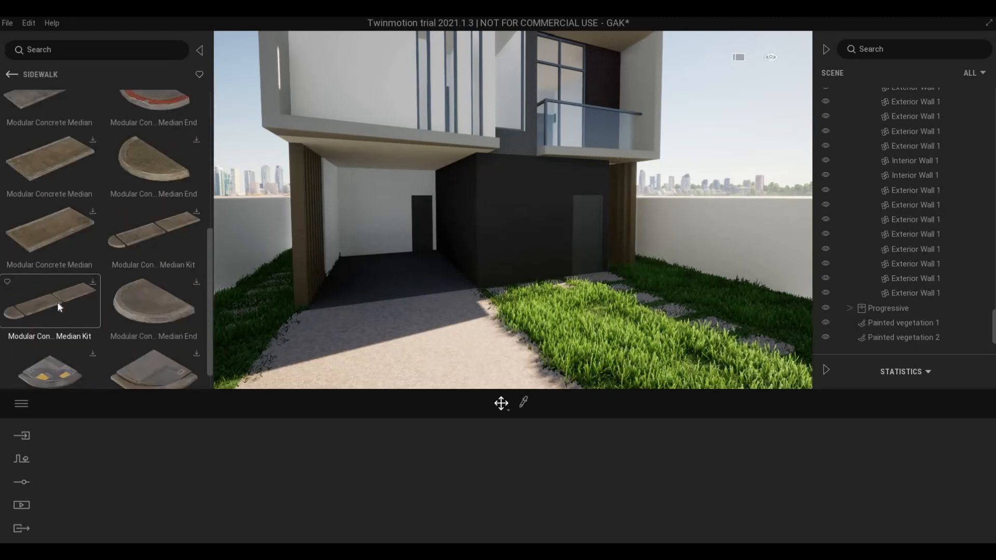
left_click(12, 74)
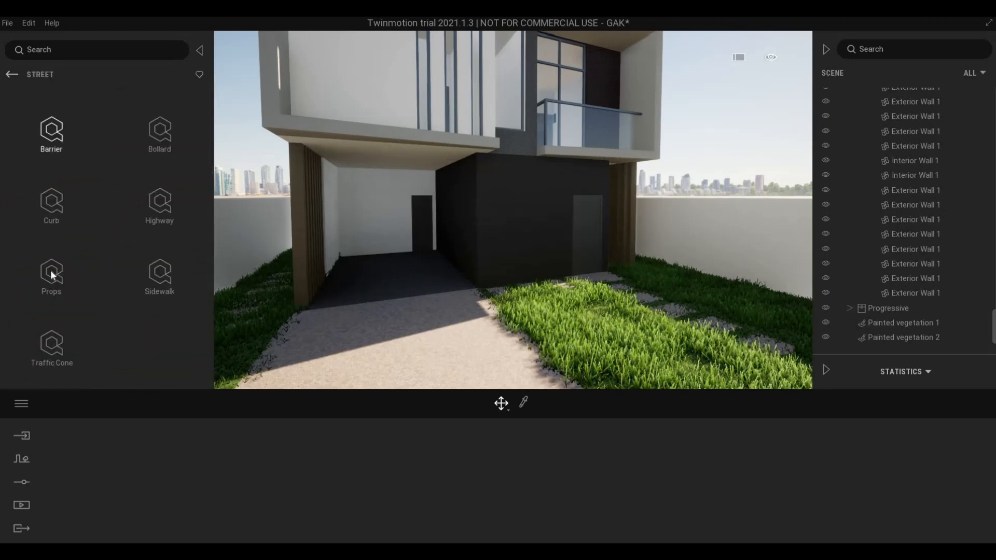
left_click(51, 207)
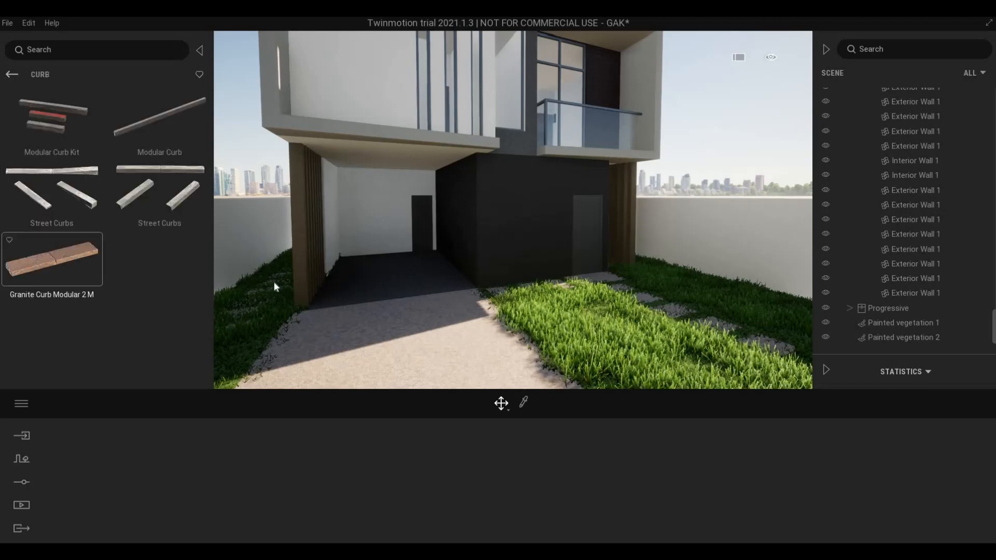
- Place a Granite Curb Modular 2 M piece on the driveway
key("d")
right_click_drag(360, 301, 451, 275)
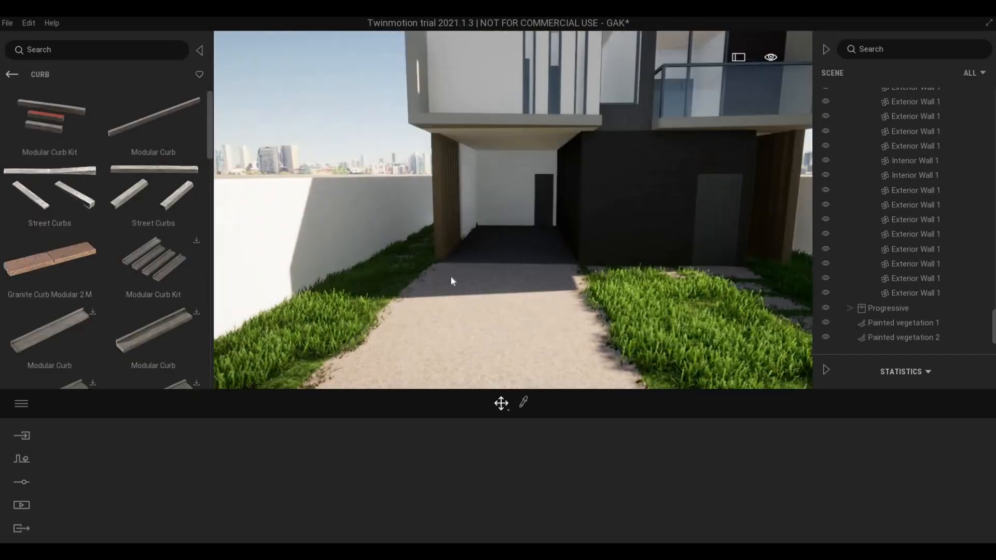
scroll(119, 255, "down", 1)
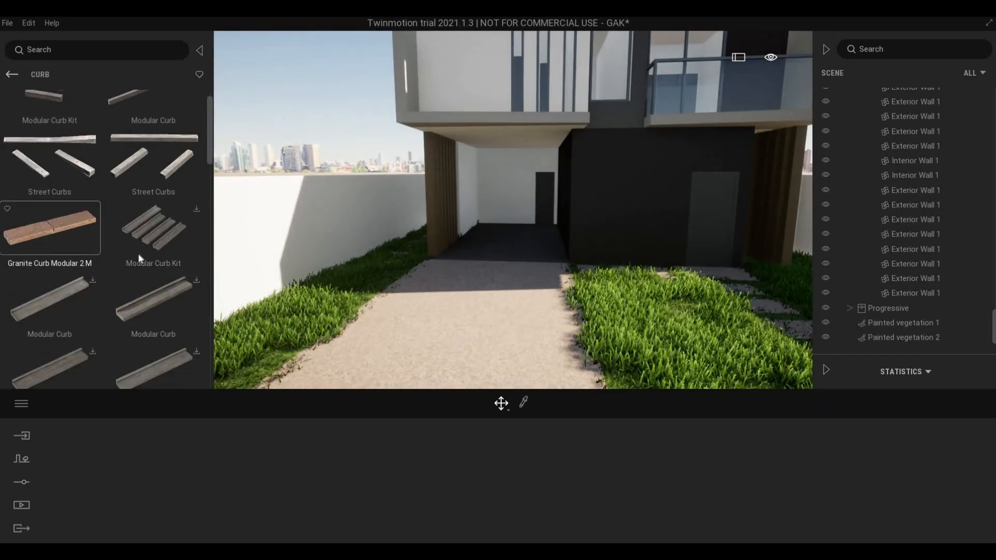
left_click_drag(402, 282, 419, 279)
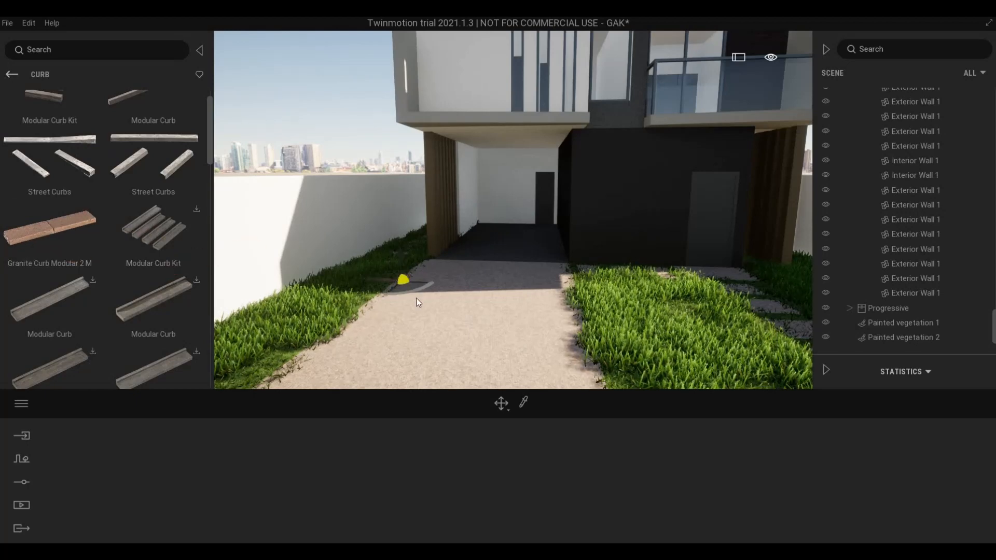
- Rotate the curb about -85 degrees to line up with the driveway edge
key("w")
key("w")
key("w")
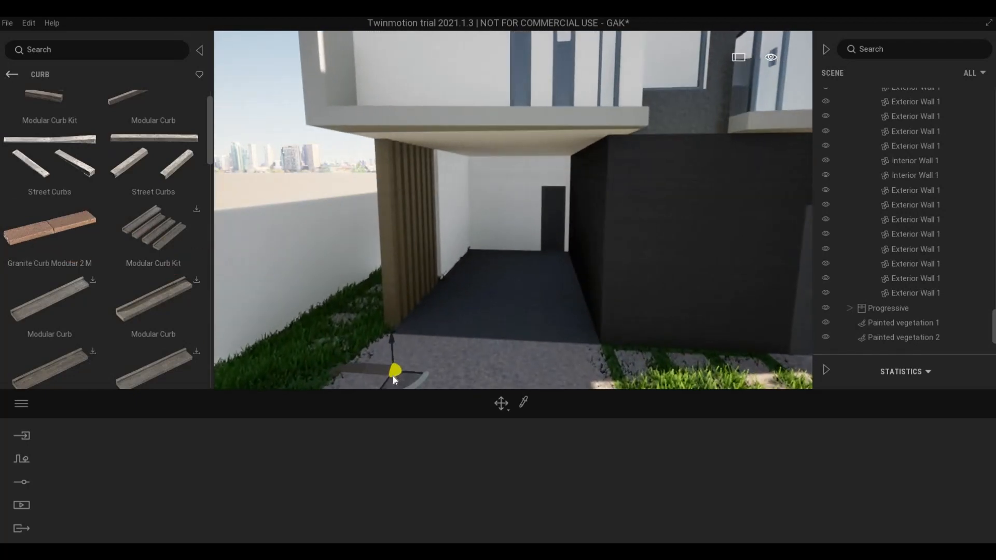
key("s")
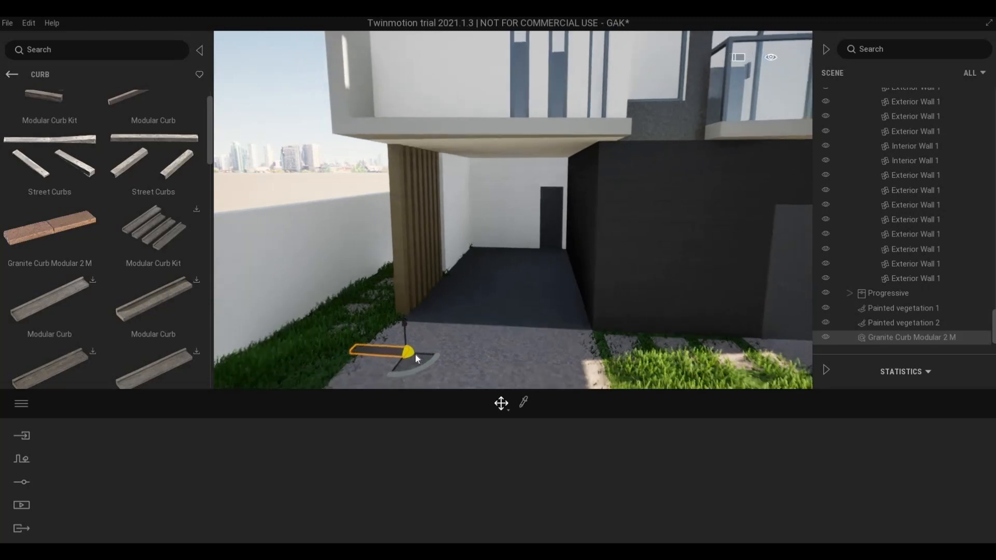
left_click_drag(429, 346, 474, 308)
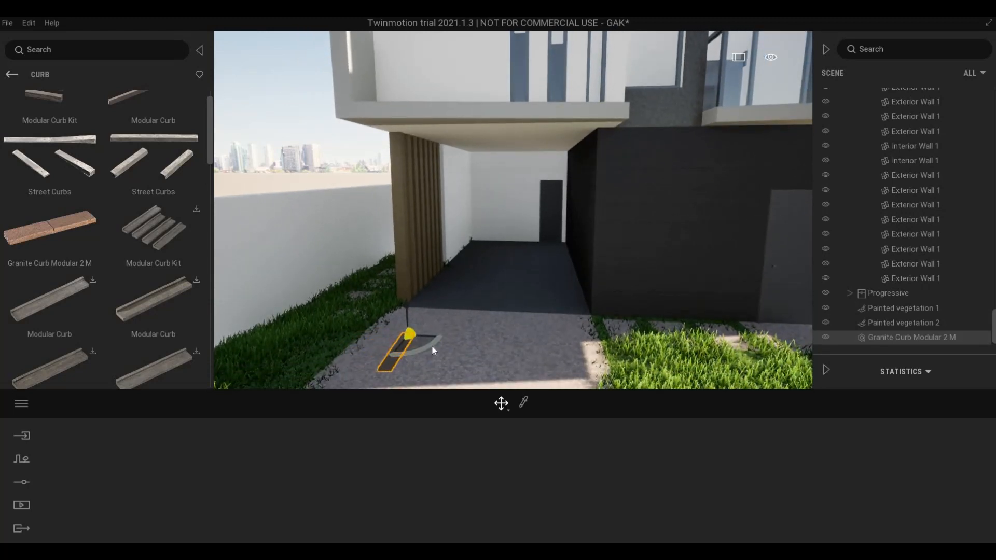
left_click_drag(432, 345, 393, 318)
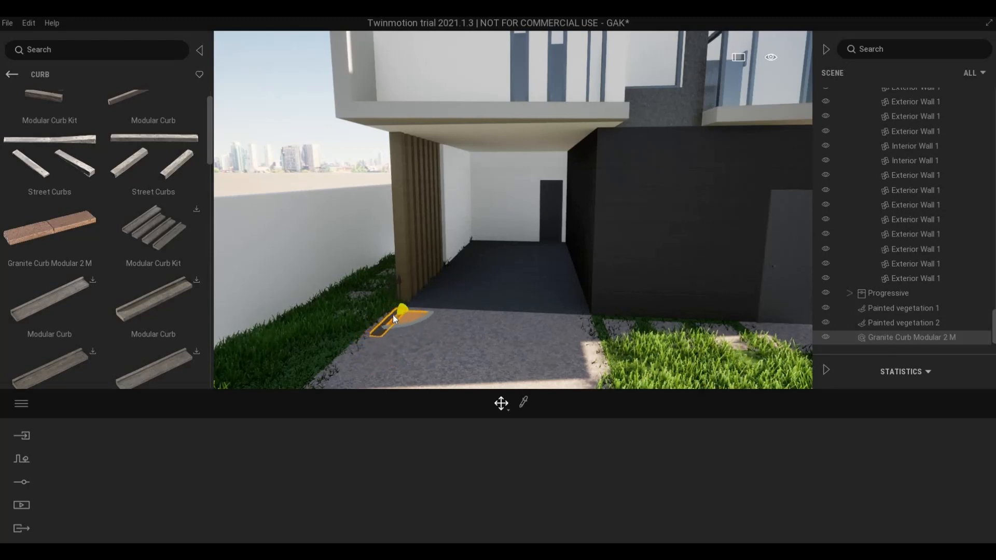
- Nudge the curb back along the lawn edge beside the slats and lift it slightly
key("e")
key("a")
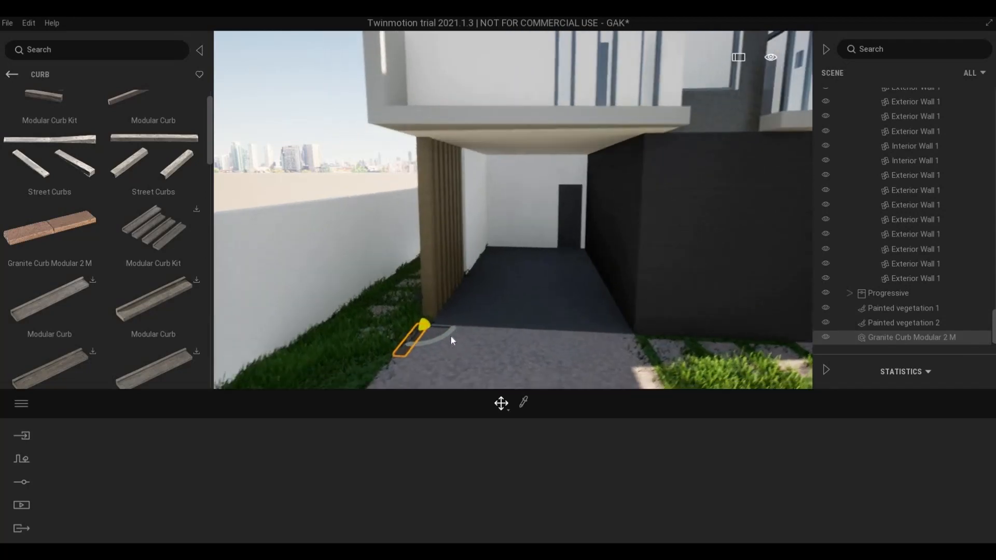
key("w")
right_click_drag(509, 331, 470, 342)
key("d")
key("w")
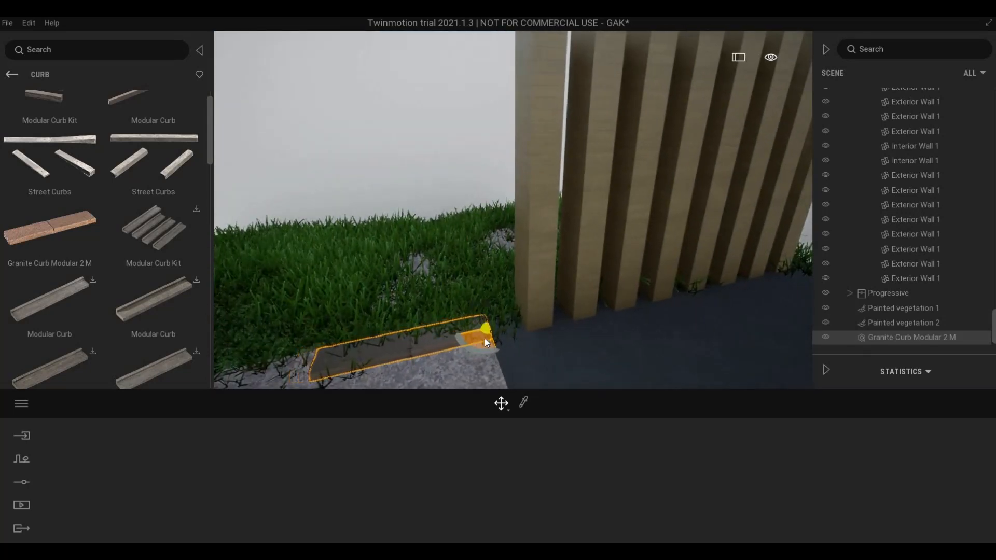
left_click_drag(486, 339, 482, 335)
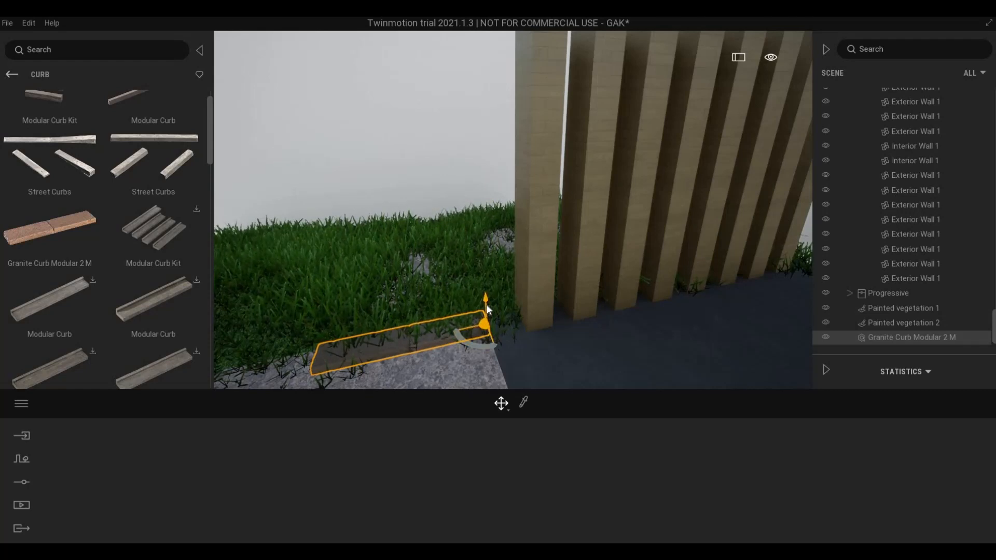
left_click_drag(487, 306, 487, 320)
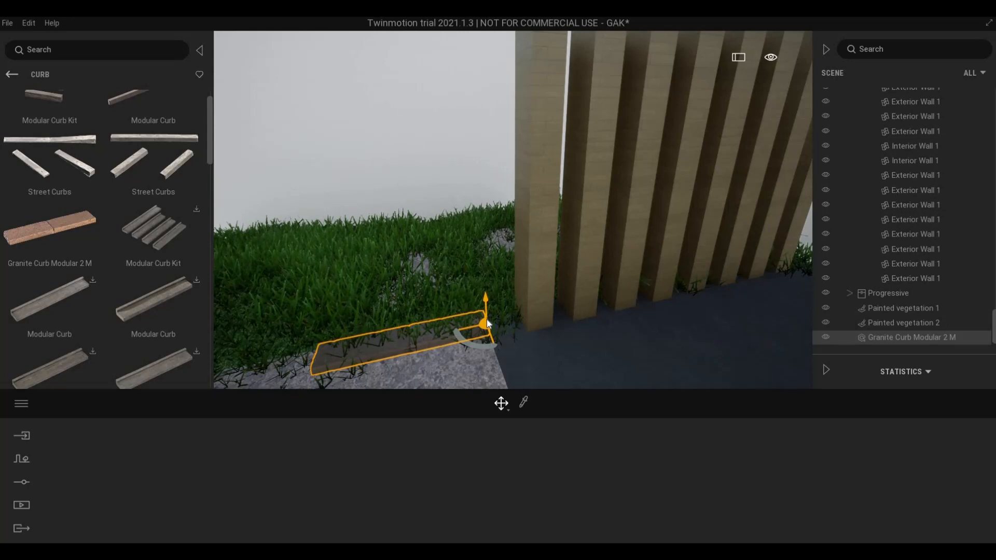
- Scale the curb to about twice its height, then Alt-drag a copy along the driveway edge
key("space")
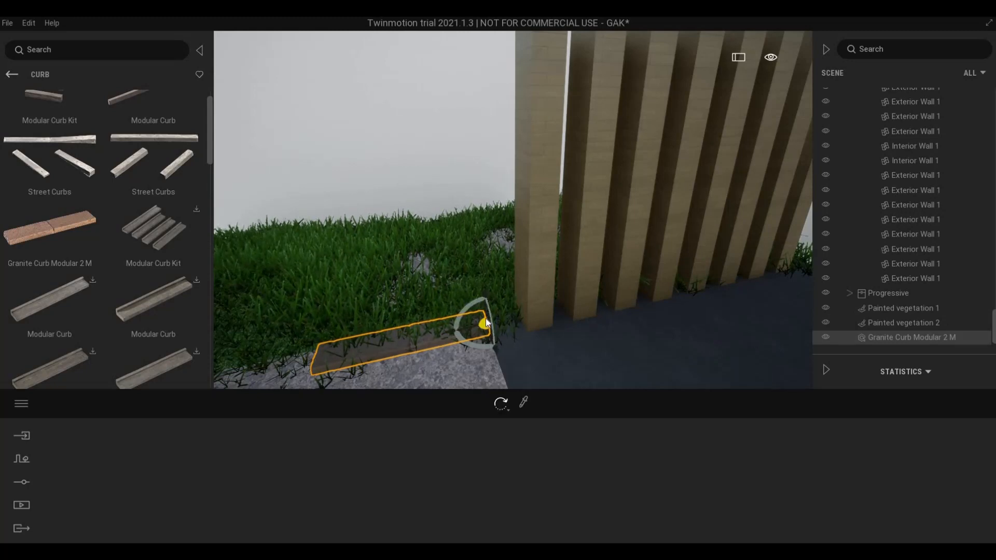
key("space")
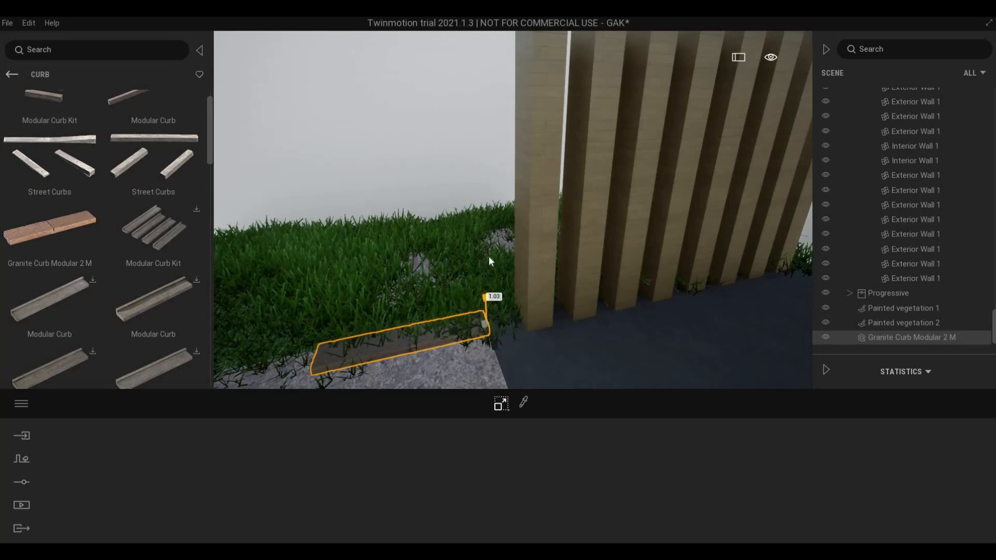
left_click_drag(488, 256, 489, 213)
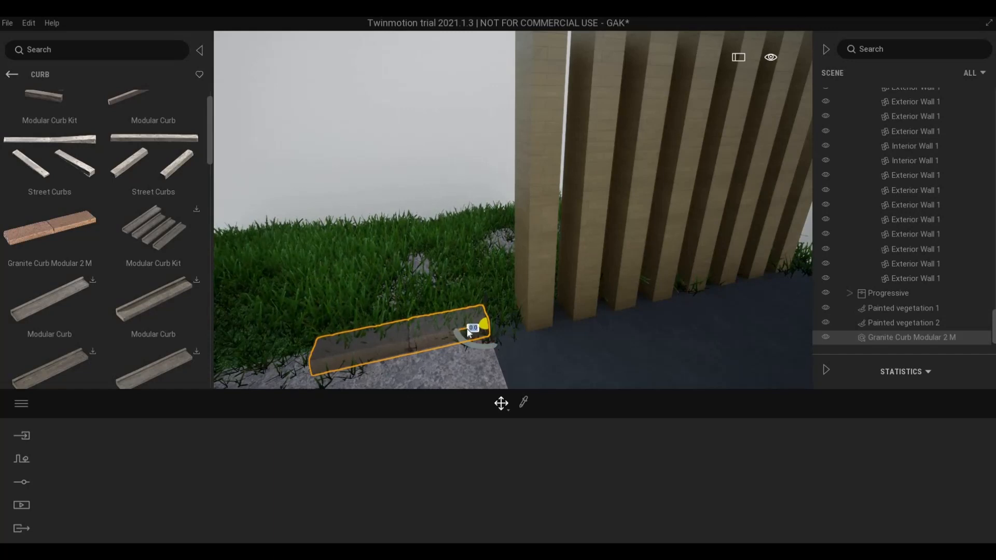
left_click_drag(365, 361, 288, 362, "alt")
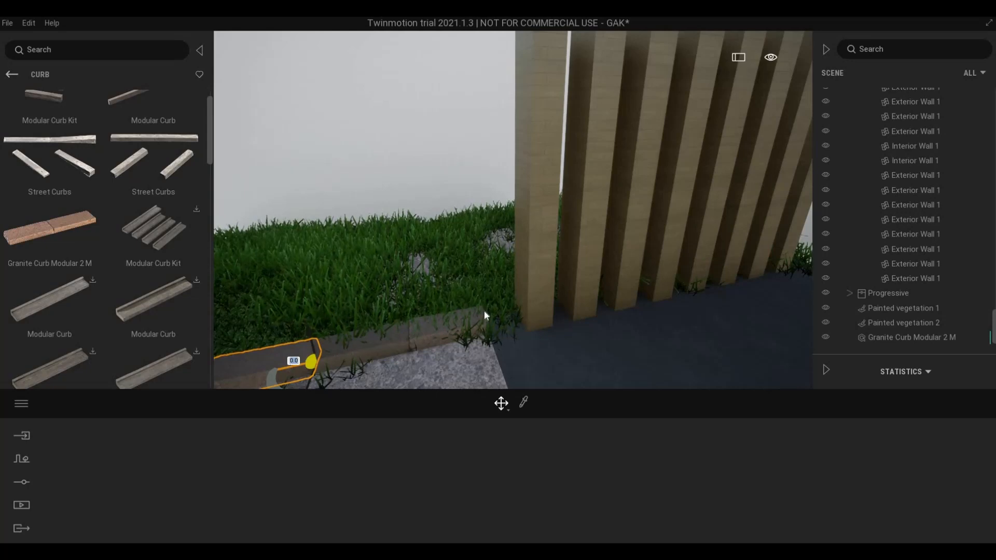
left_click_drag(484, 311, 430, 297, "alt")
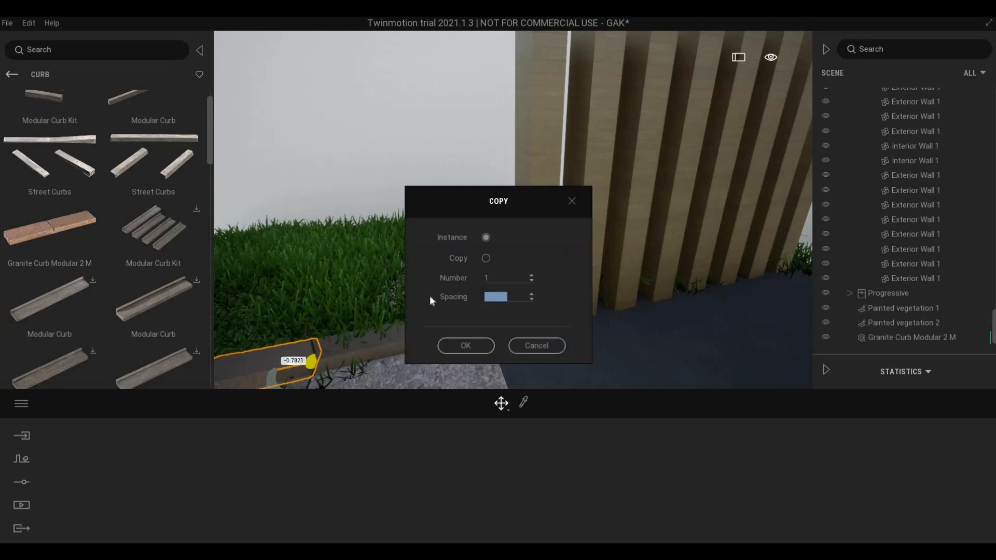
- Make 12 instance copies of the curb at 0.78 m spacing
key("BackSpace")
type("9")
key("BackSpace")
key("Tab")
type("12")
left_click(481, 352)
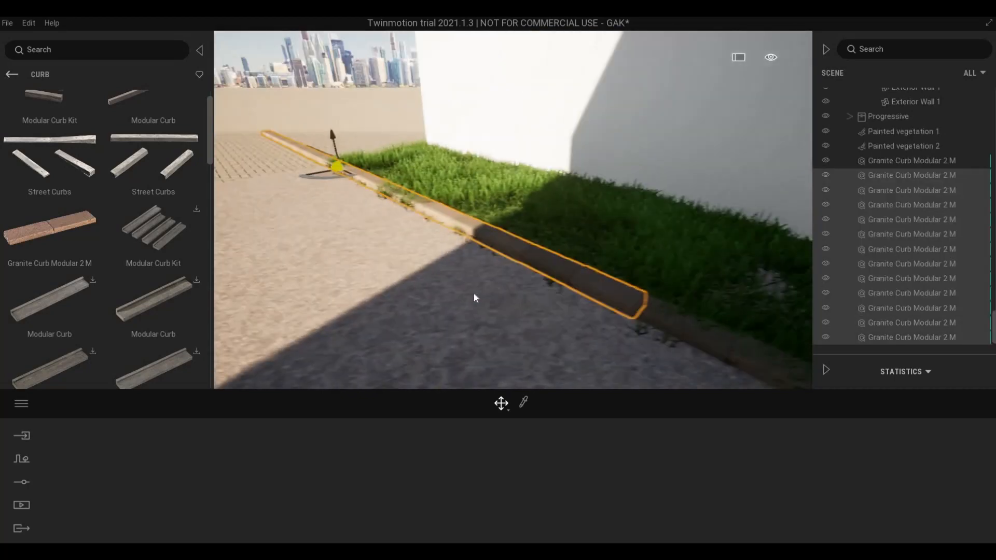
- Add the curb piece beside the wall to the selection of the curb row
right_click_drag(474, 294, 617, 299)
key("d")
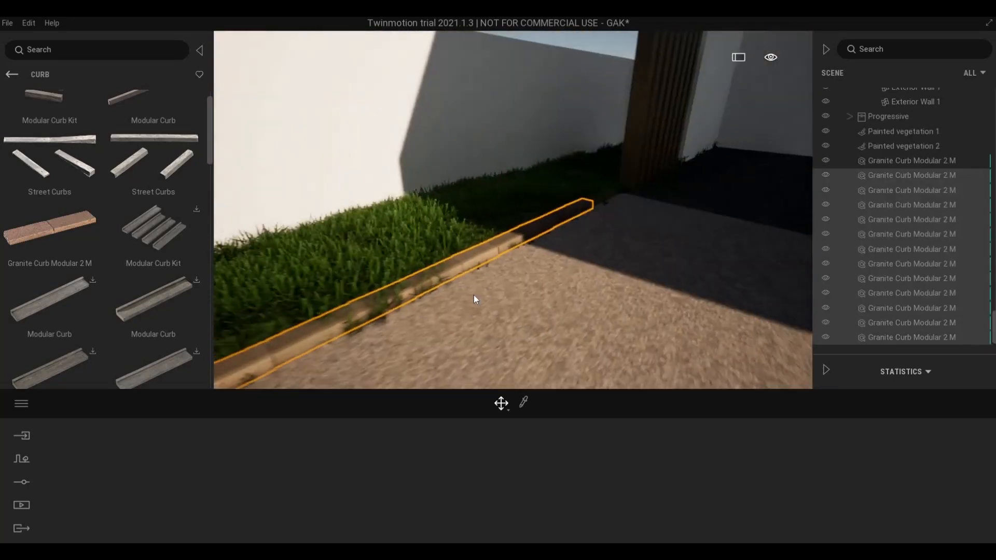
key("e")
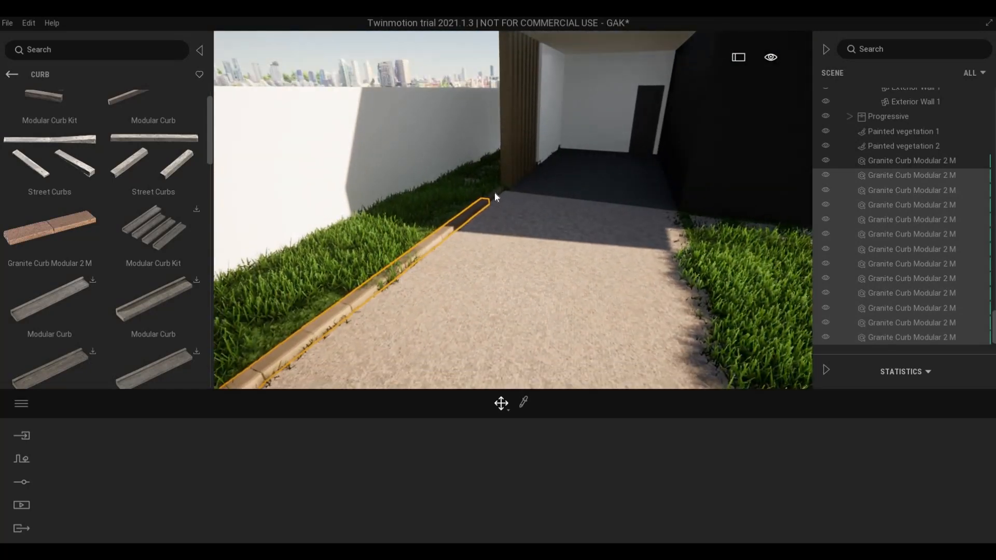
left_click(495, 196, "ctrl")
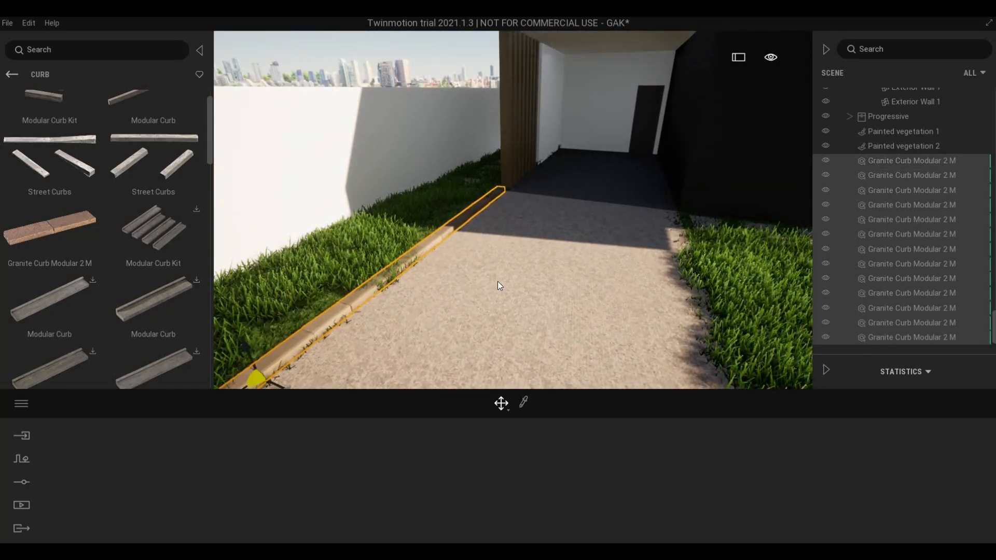
- Alt-drag the selected curb row across to the driveway's right edge
key("d")
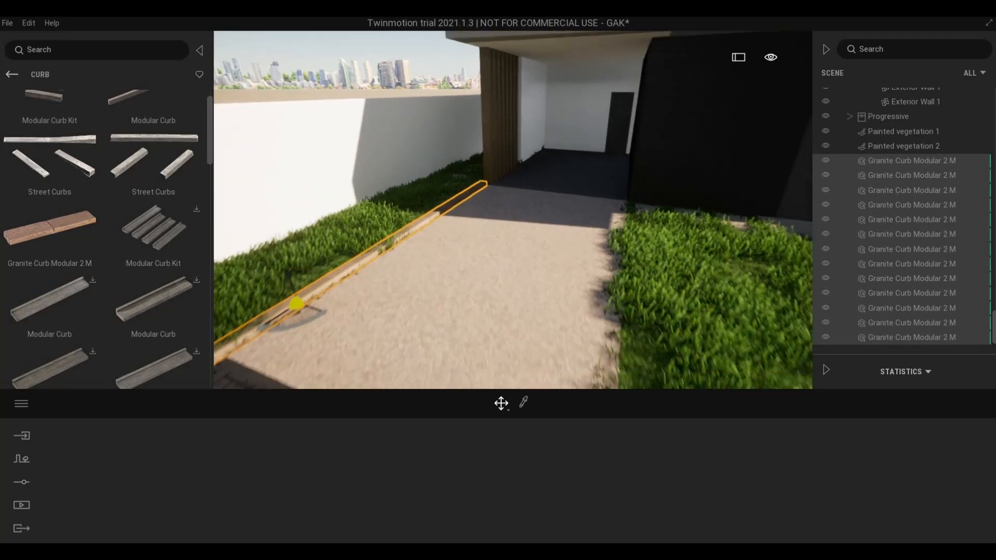
key("s")
right_click_drag(533, 254, 696, 329)
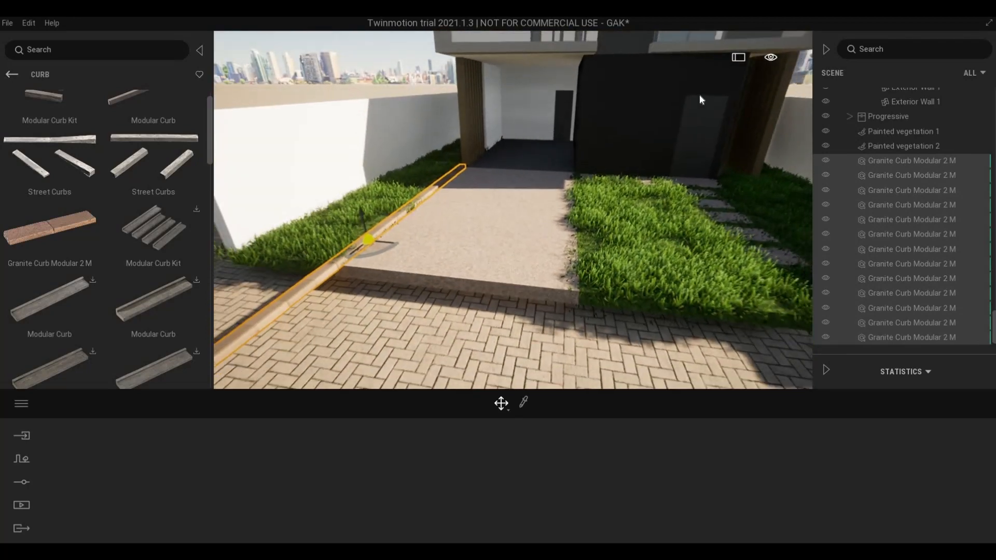
key("s")
right_click_drag(687, 102, 738, 39)
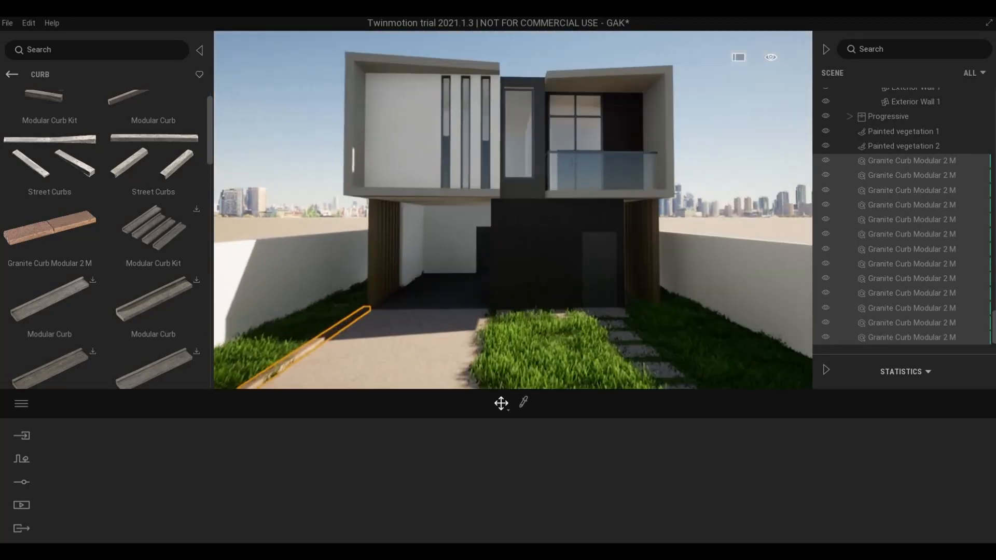
key("w")
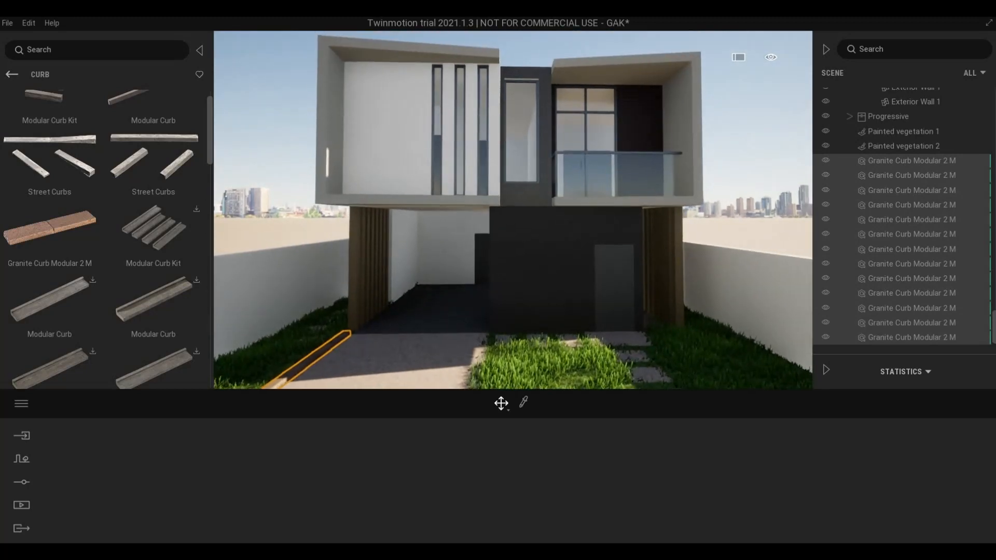
key("s")
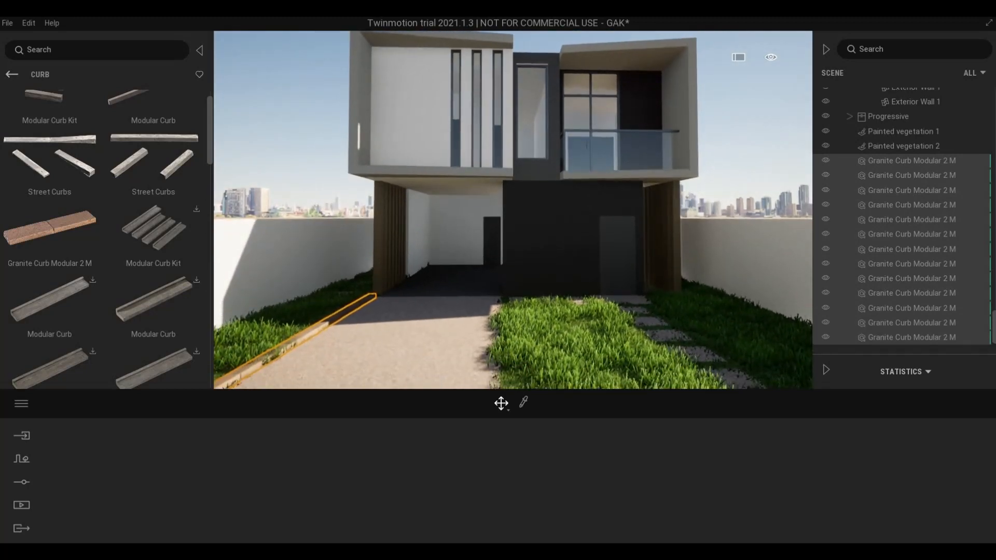
key("s")
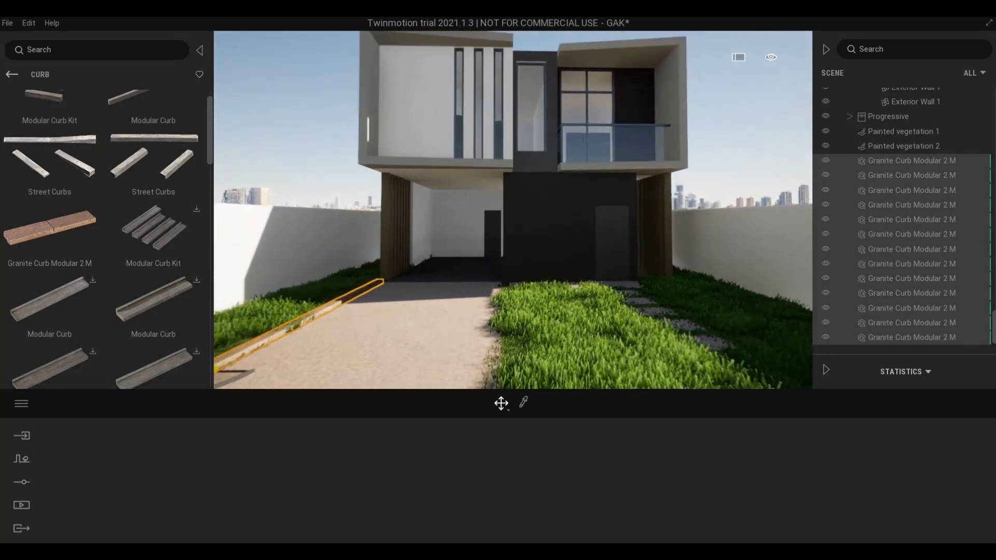
key("s")
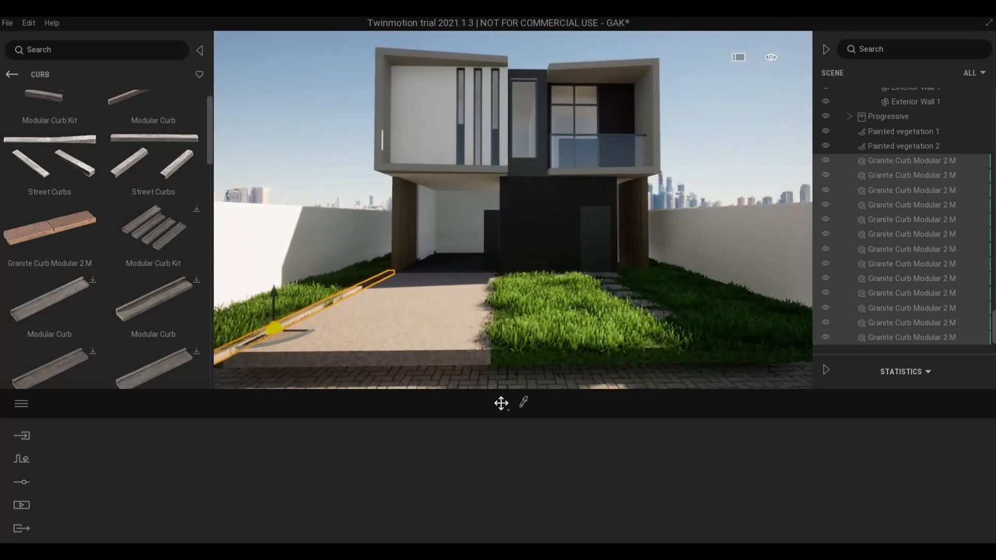
key("w")
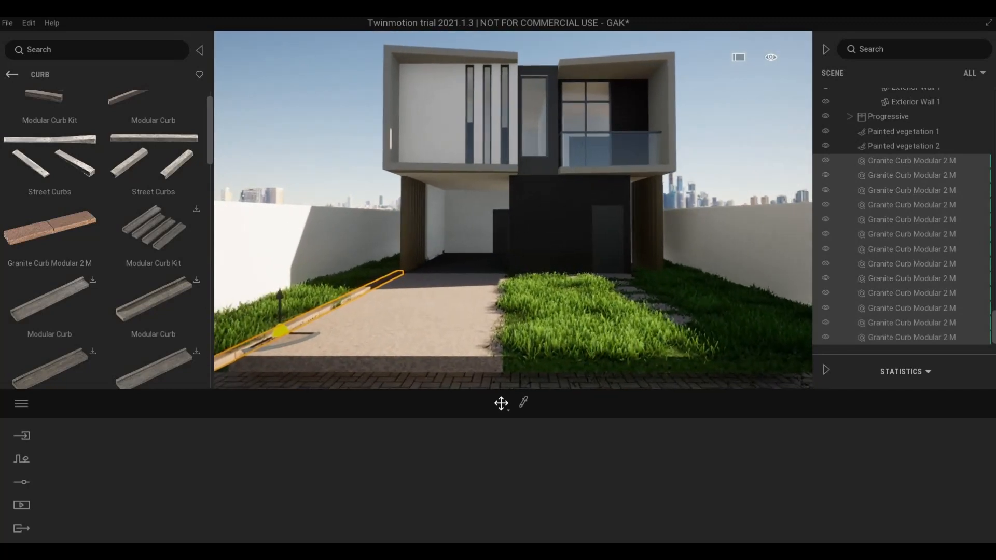
right_click_drag(513, 210, 405, 244)
key("w")
right_click_drag(591, 188, 594, 267)
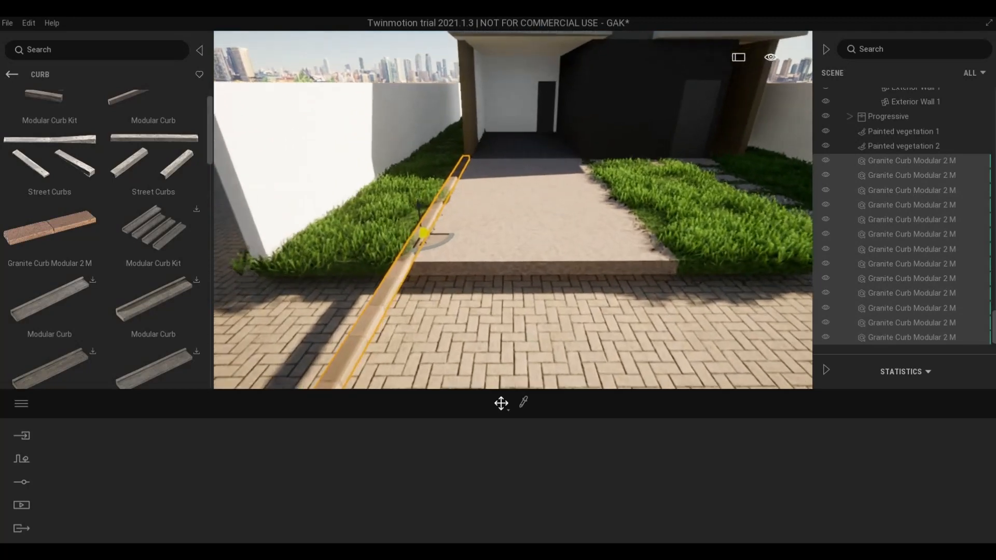
key("w")
right_click_drag(594, 193, 505, 195)
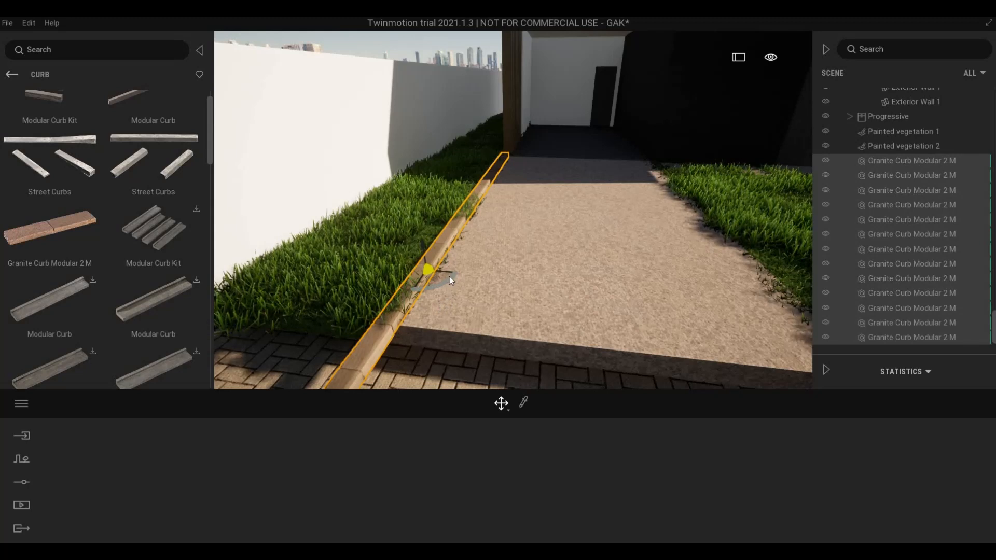
left_click_drag(450, 273, 806, 287)
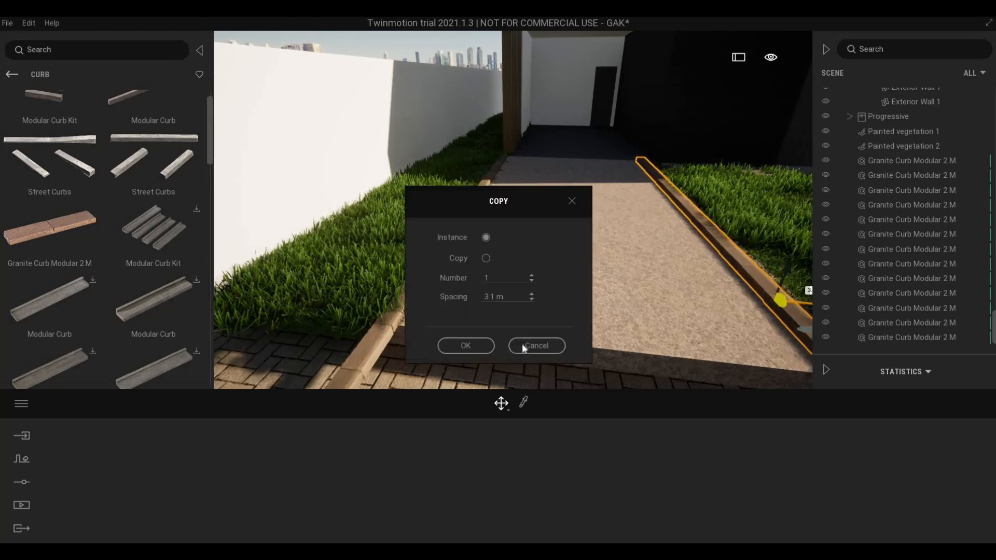
- Confirm a single copy of the curb row and nudge it slightly toward the grass
left_click(490, 344)
key("w")
mouse_move(616, 263)
right_mouse_down()
mouse_move(634, 266)
mouse_move(616, 270)
right_mouse_up()
key("d")
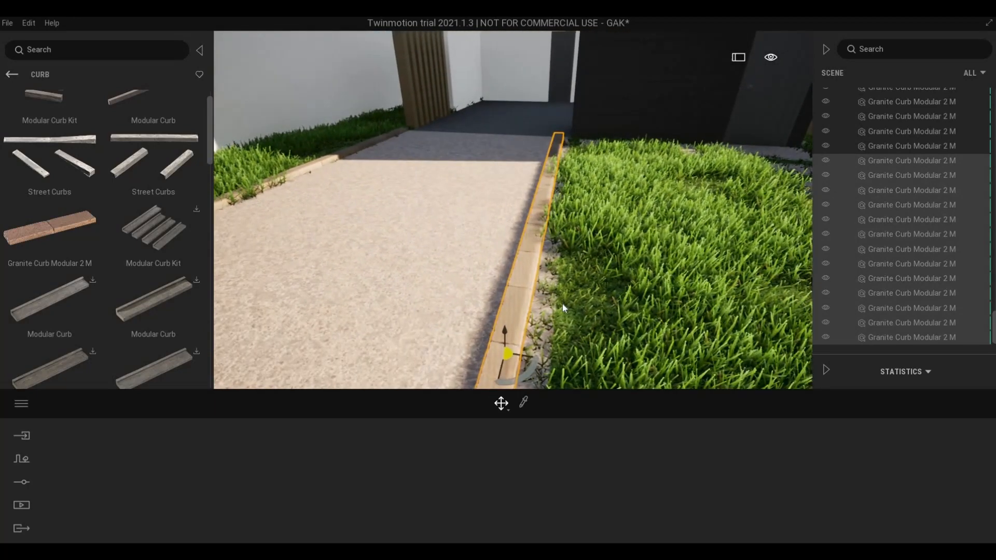
left_click(523, 355)
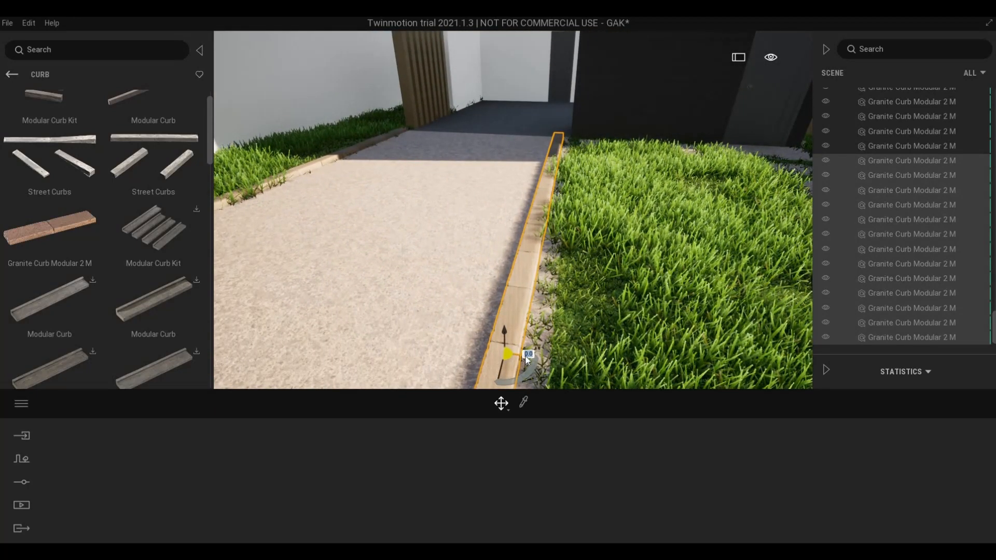
left_click_drag(527, 359, 549, 364)
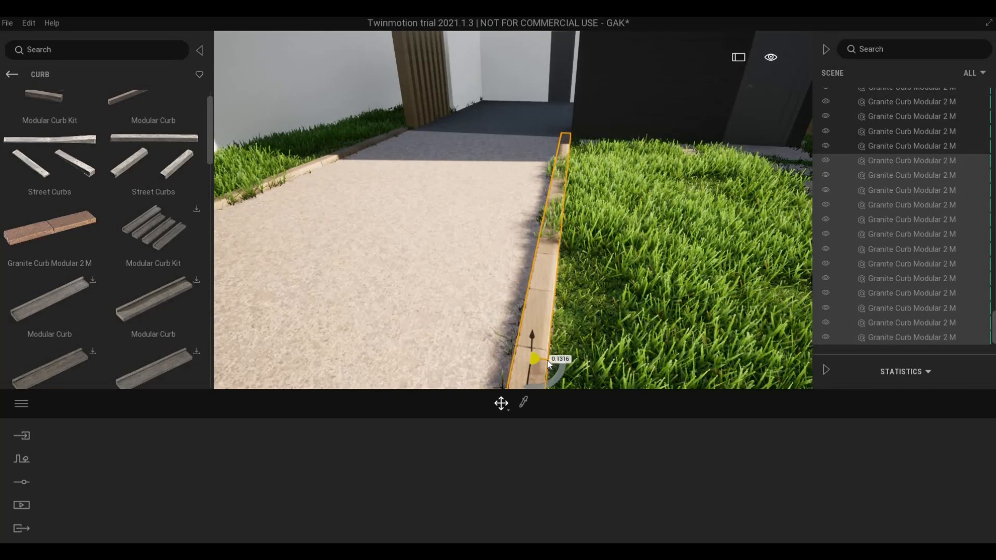
- Delete the surplus curb piece near the house and review the curb runs
left_click(511, 243)
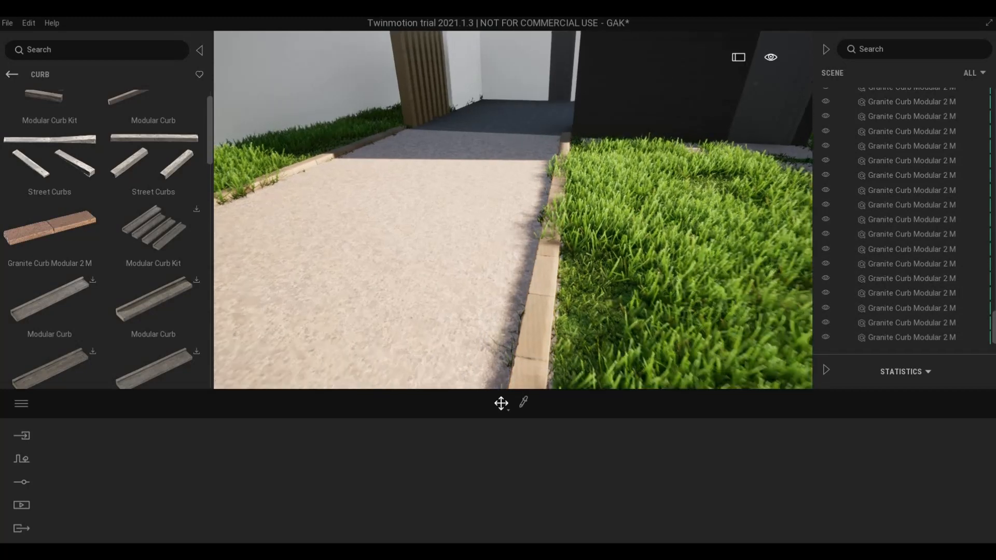
right_click_drag(509, 242, 525, 270)
key("w")
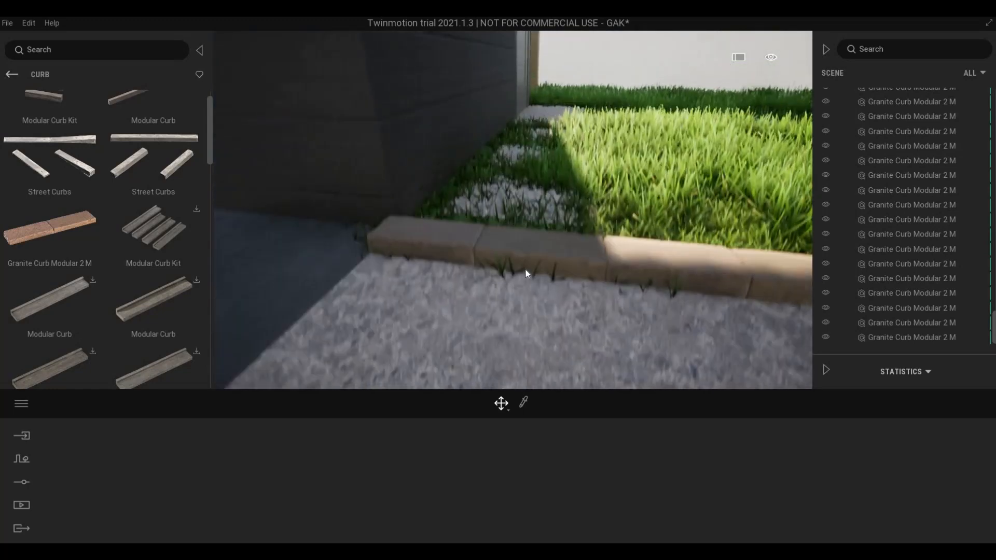
left_click(540, 287)
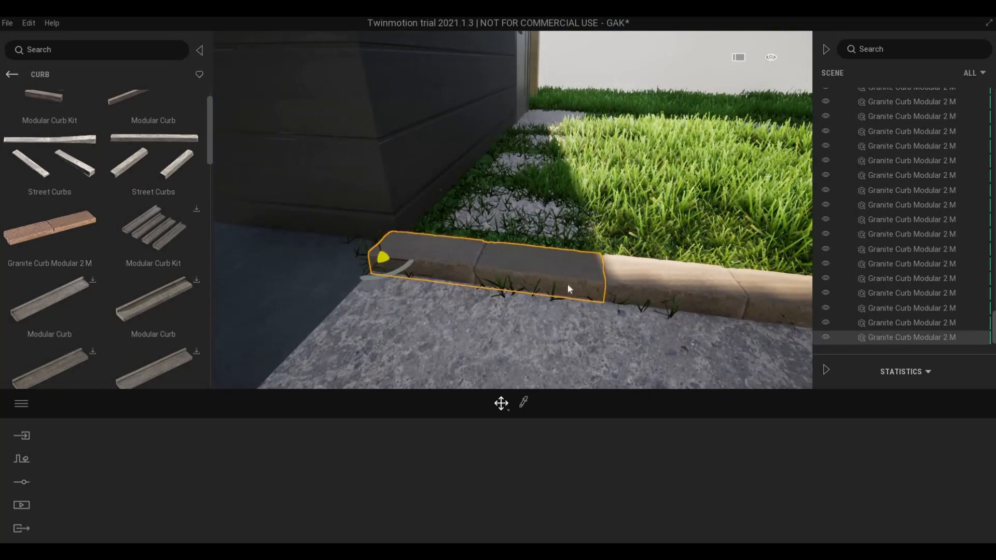
key("Delete")
key("d")
right_click_drag(600, 288, 539, 290)
key("s")
key("s")
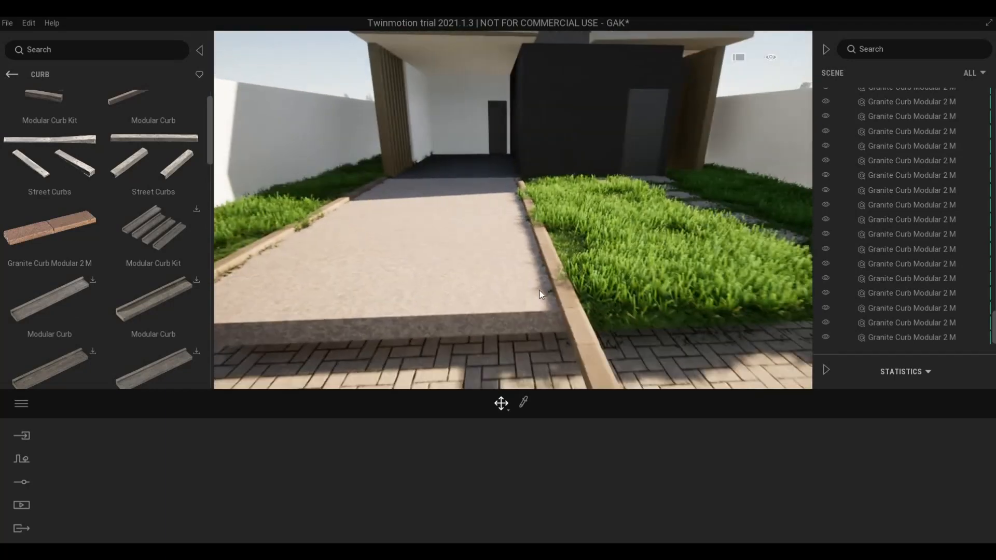
key("s")
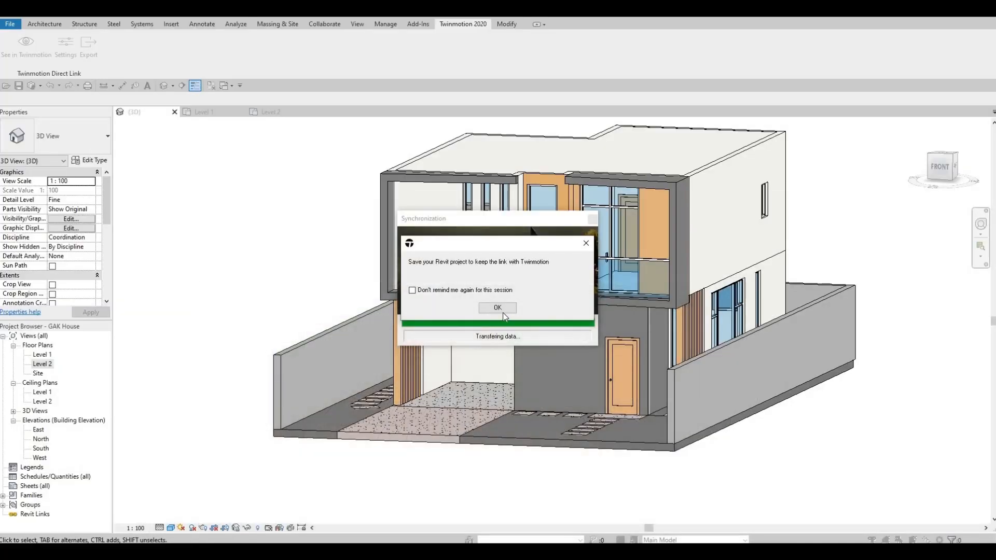
- Select the driveway floor slab in the Level 1 floor plan
left_click(447, 309)
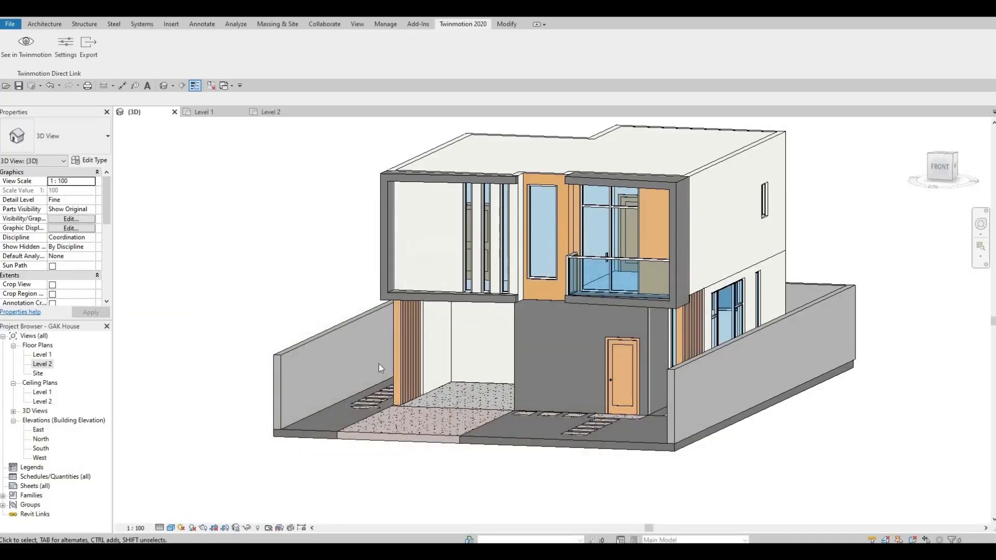
left_click(376, 434)
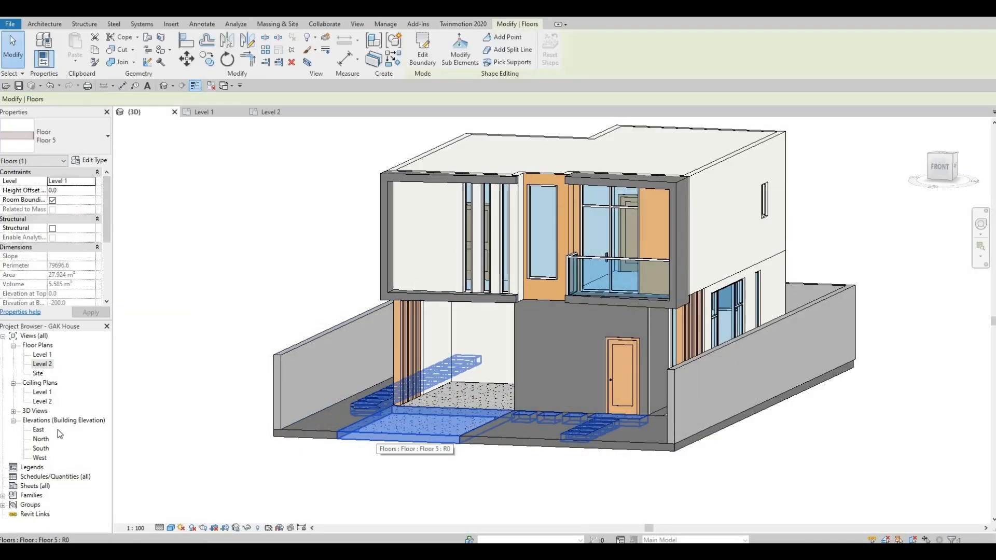
double_click(43, 364)
key("Escape")
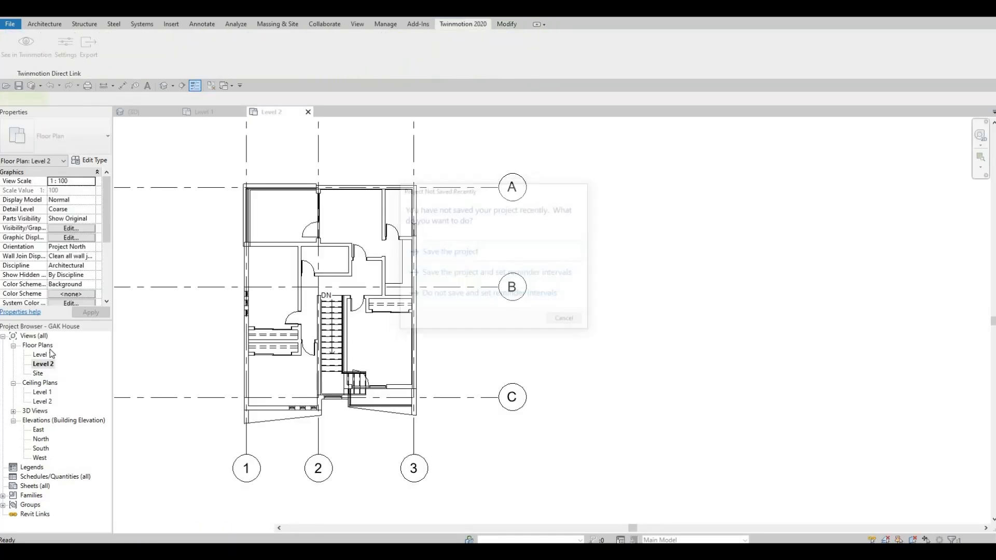
left_click(205, 112)
middle_click_drag(427, 341, 330, 163)
middle_click_drag(353, 454, 362, 366)
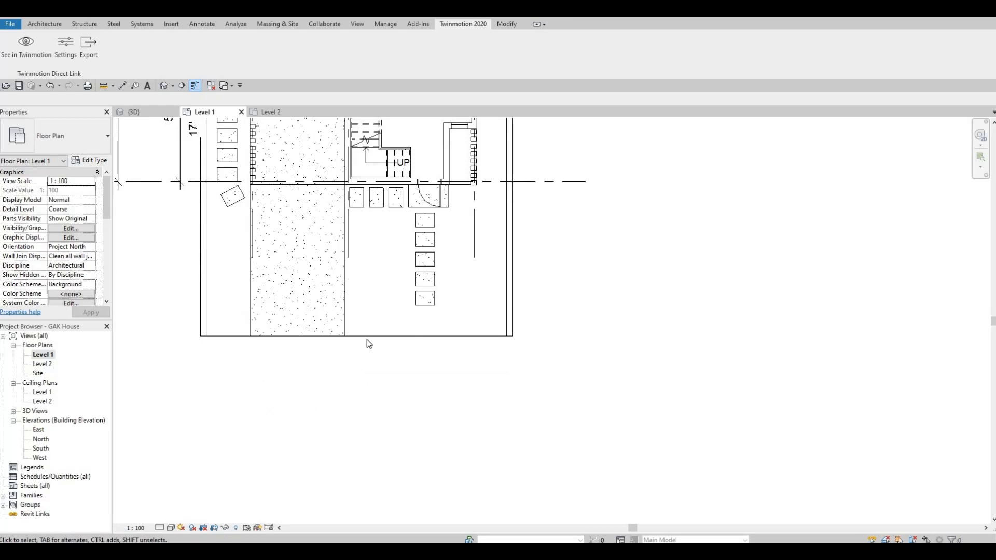
left_click(333, 337)
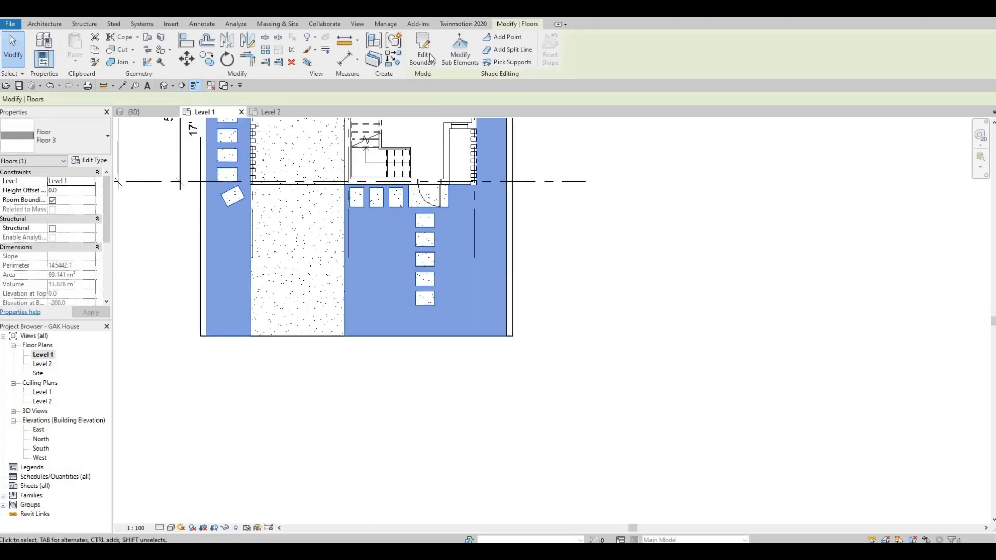
- Extend the side floors' bottom boundary edge down and align the left floor to it
left_click(424, 56)
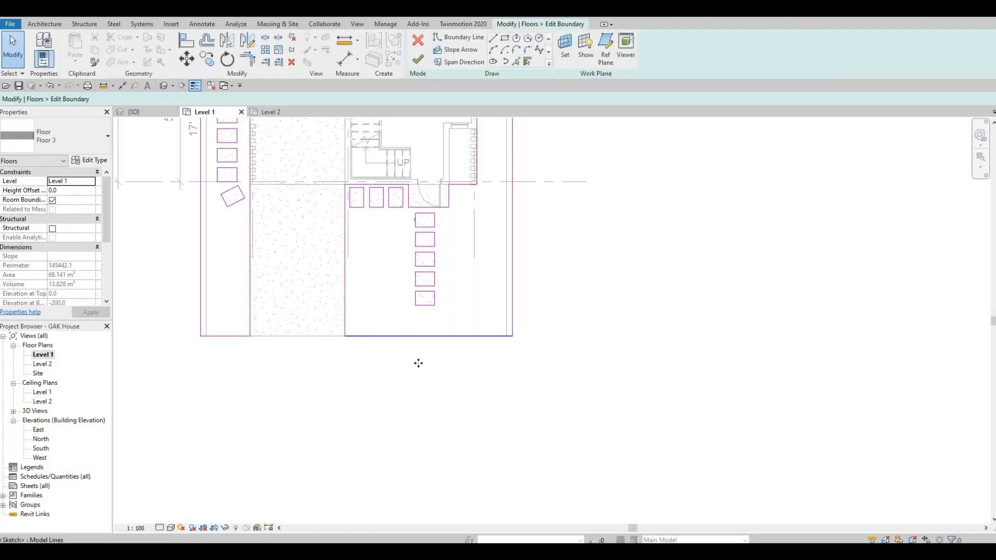
left_click_drag(418, 364, 421, 501)
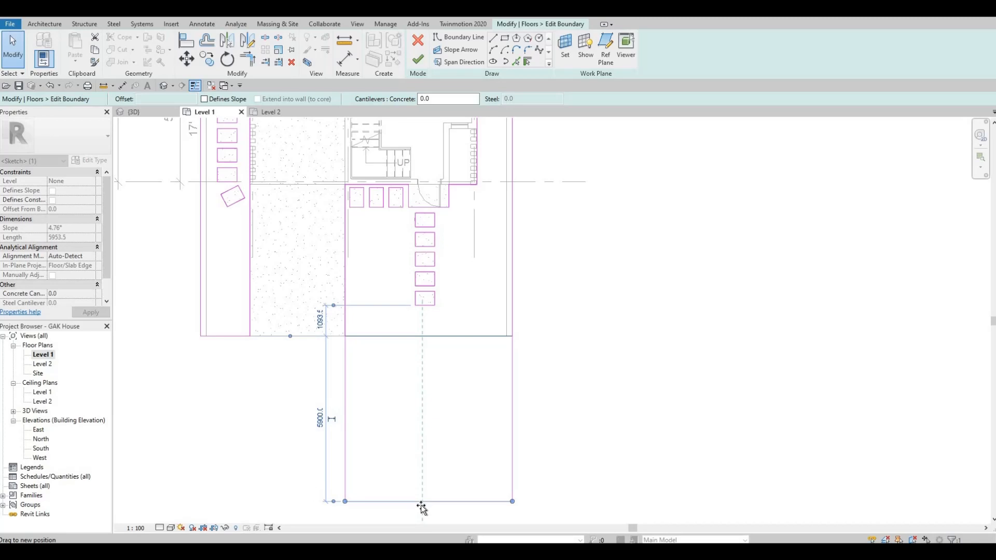
left_click_drag(421, 506, 421, 504)
left_click(327, 413)
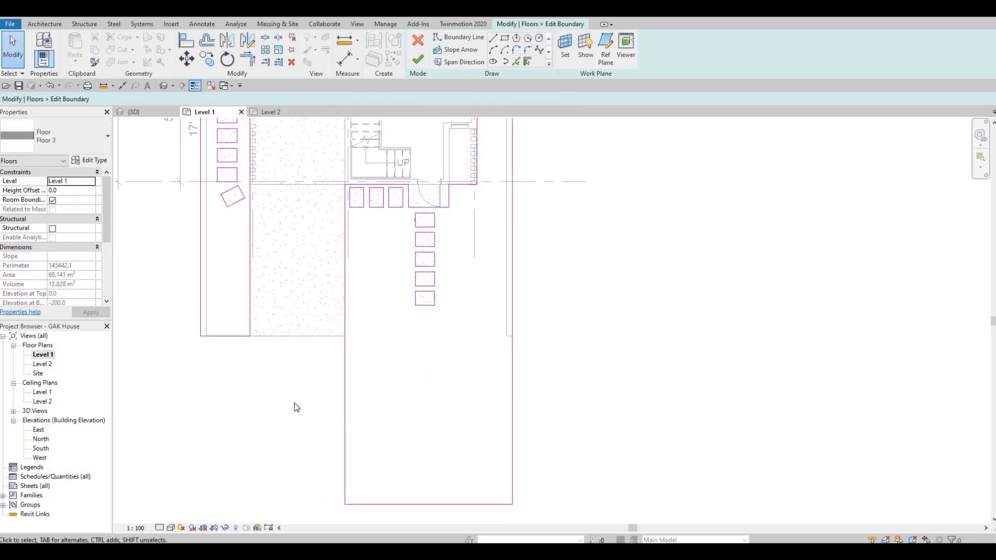
key("a")
key("l")
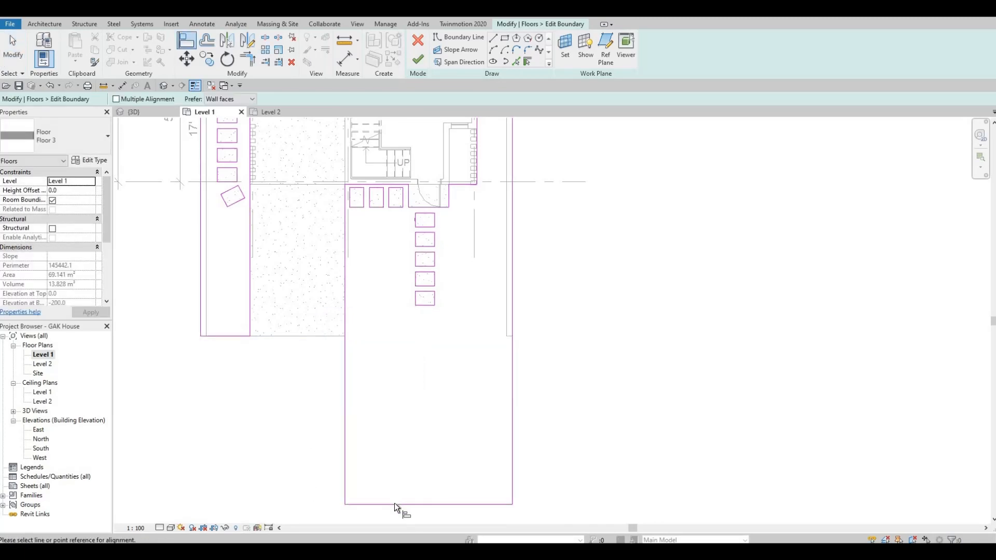
left_click(240, 337)
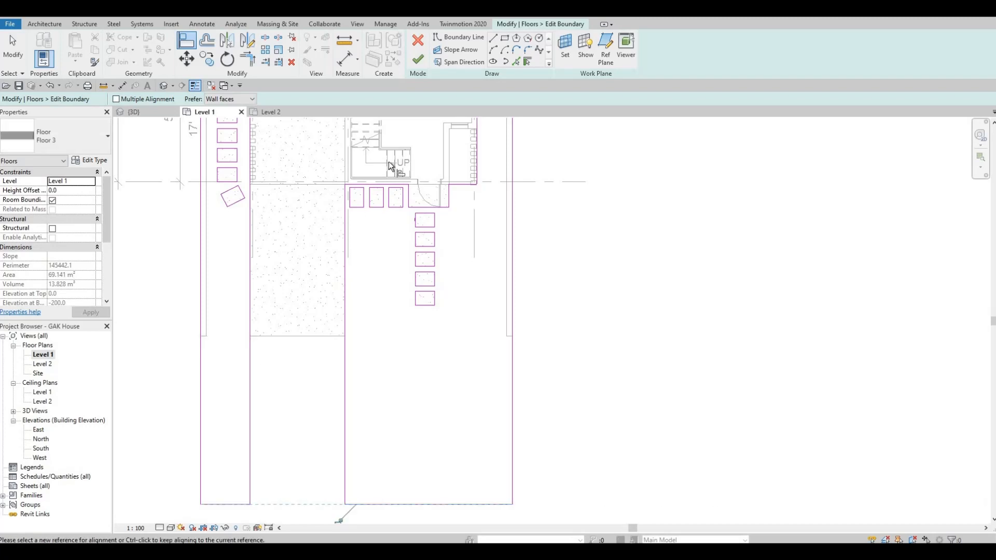
left_click(418, 60)
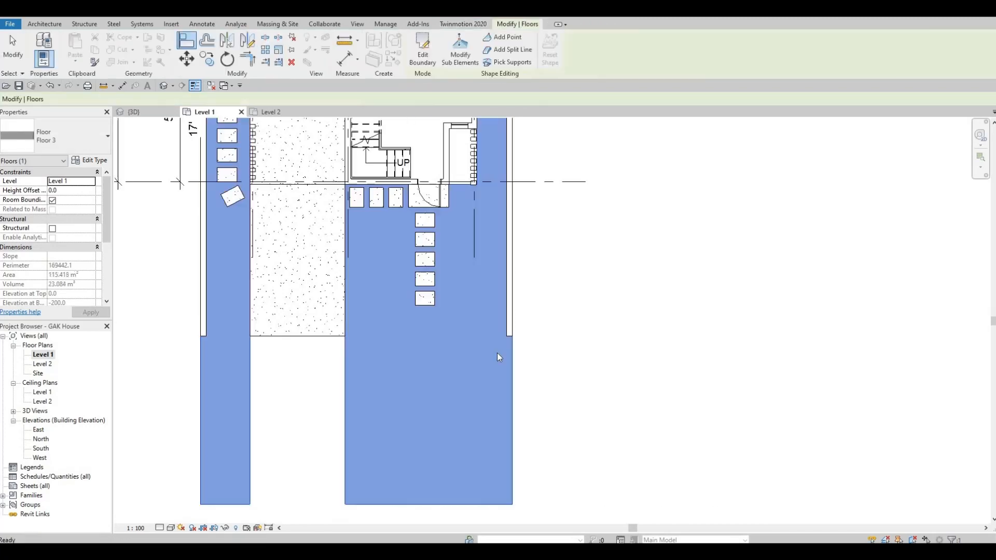
left_click(498, 369)
- Align both boundary walls down to the new bottom line
key("l")
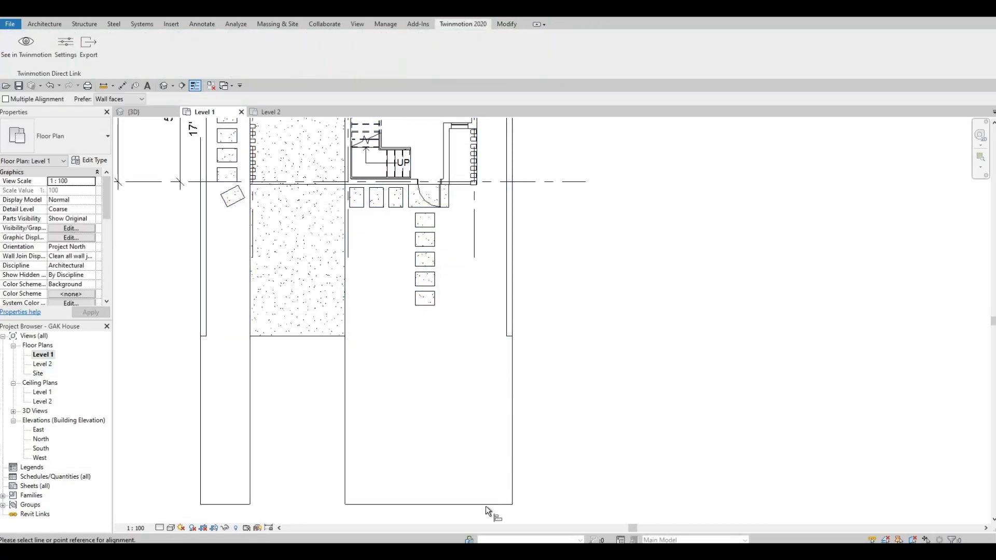
left_click(485, 504)
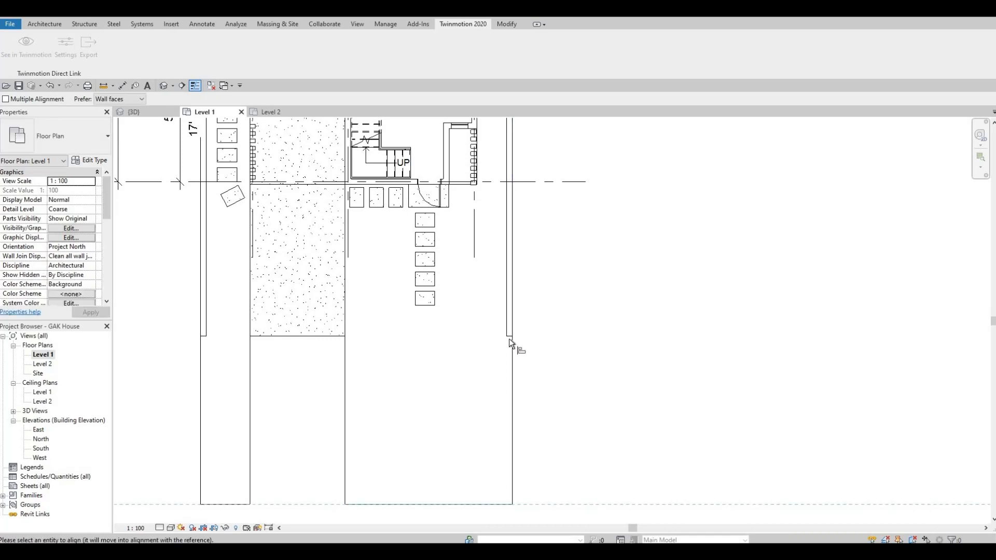
left_click(509, 338)
left_click(220, 503)
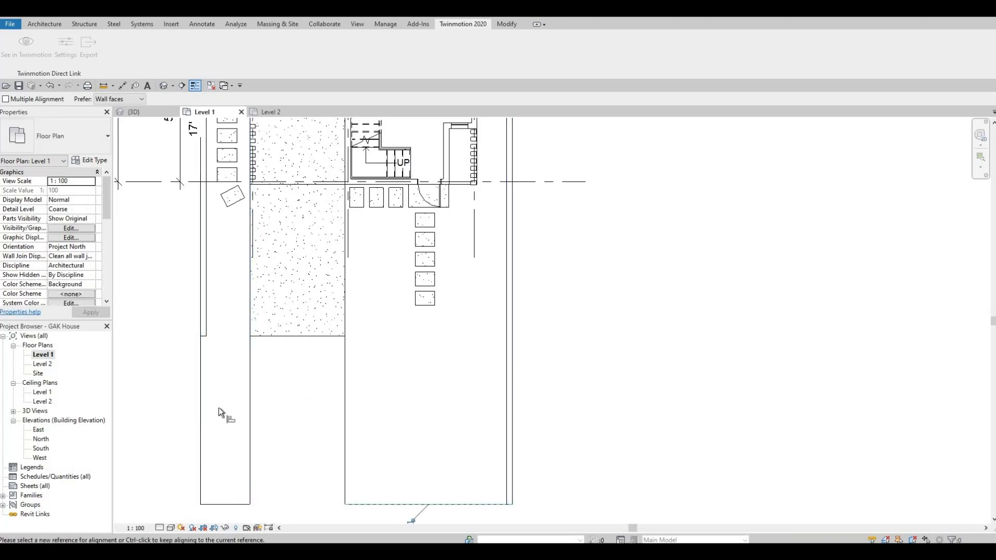
left_click(285, 420)
key("Escape")
key("Escape")
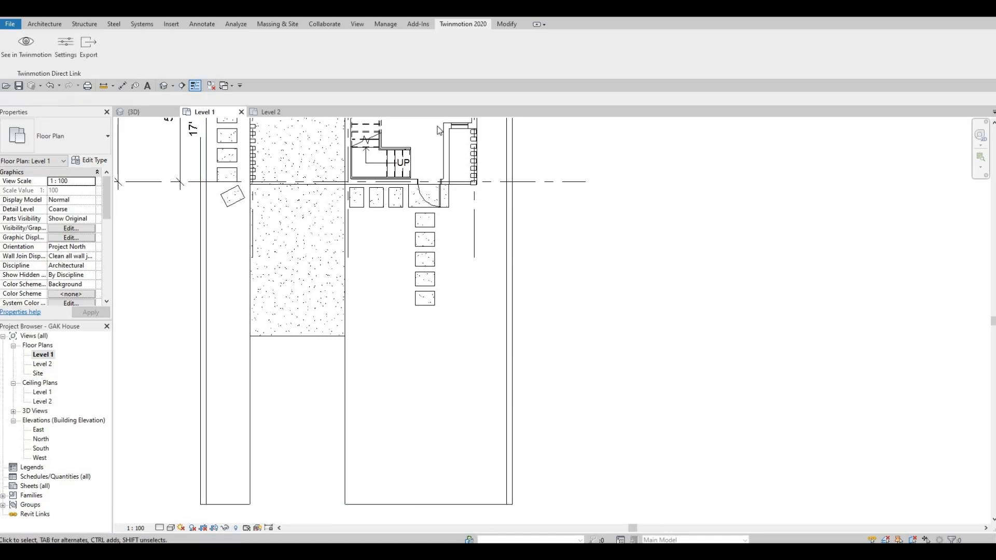
- Align the hatched driveway floor's bottom edge to the line and view the result in 3D
left_click(345, 259)
left_click(423, 48)
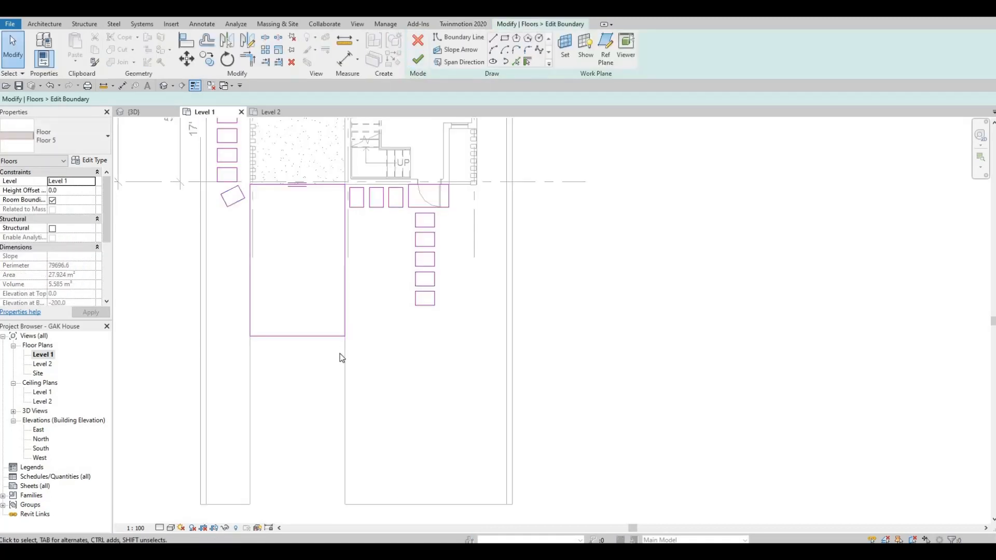
key("l")
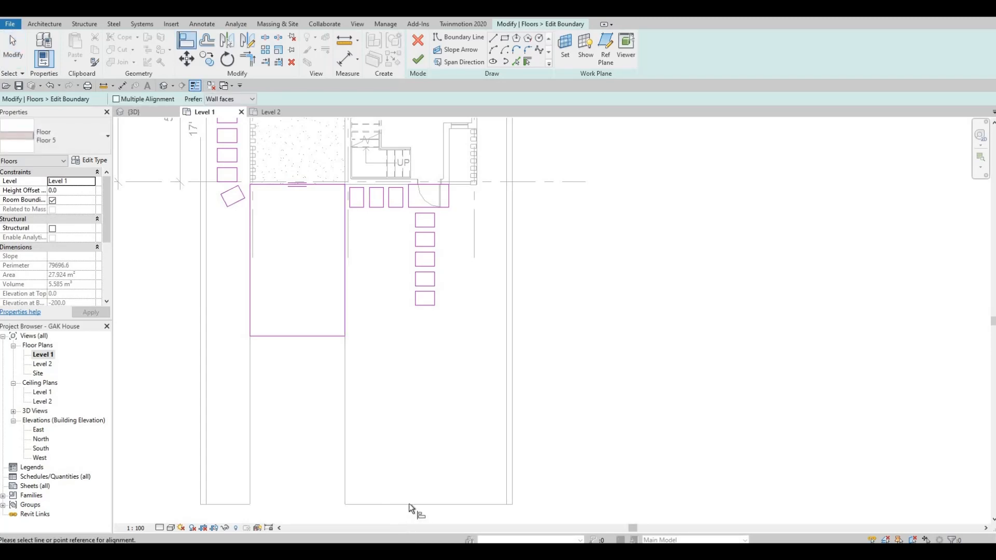
left_click(306, 336)
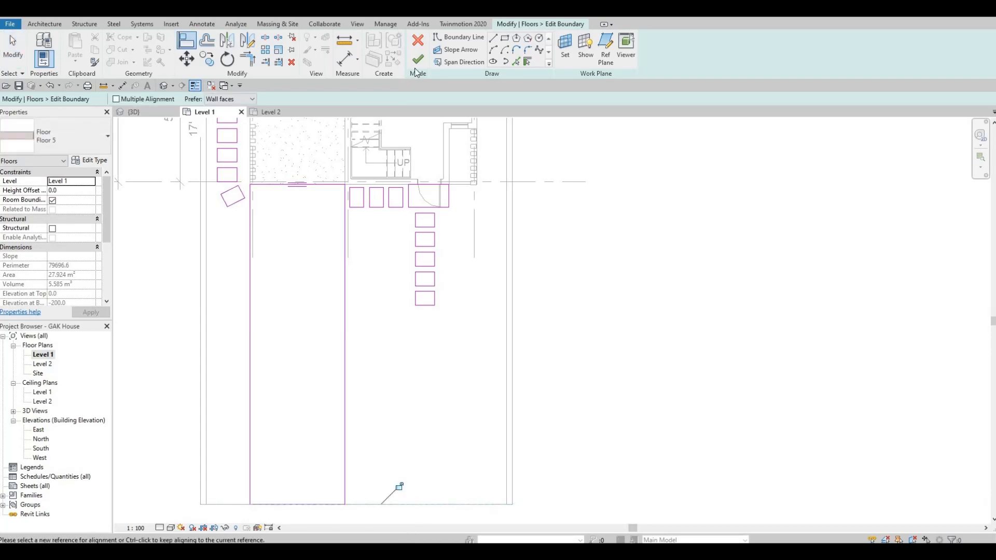
left_click(419, 59)
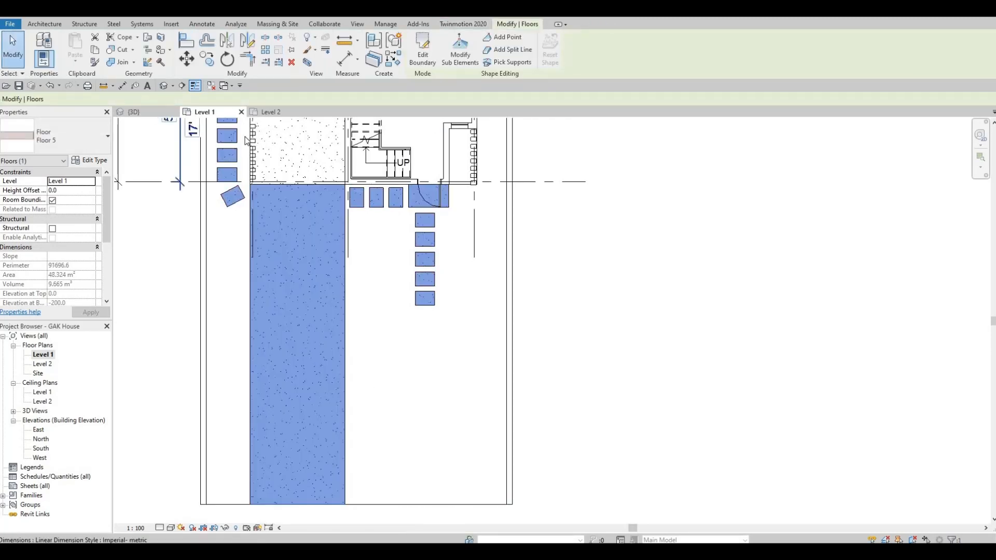
key("ctrl+Tab")
key("w")
key("a")
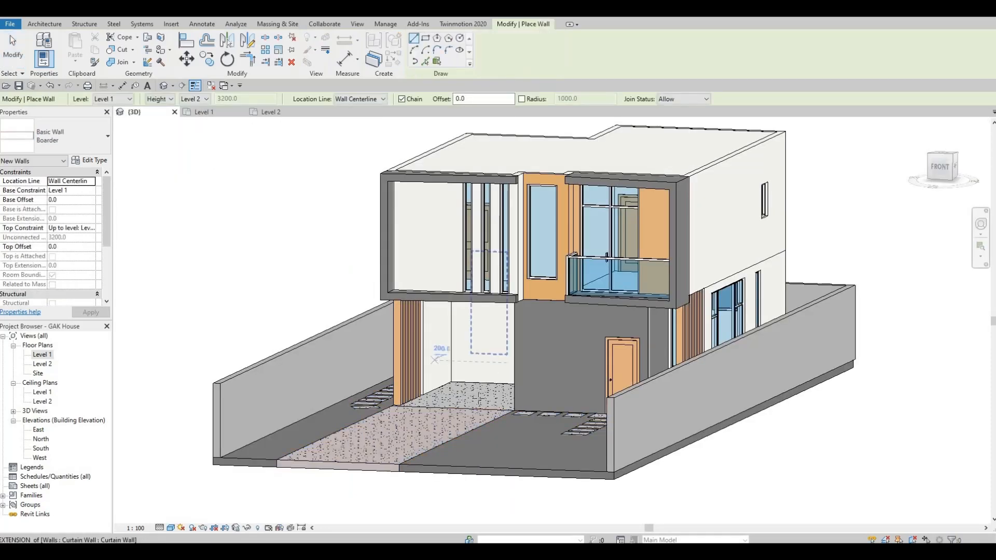
key("Escape")
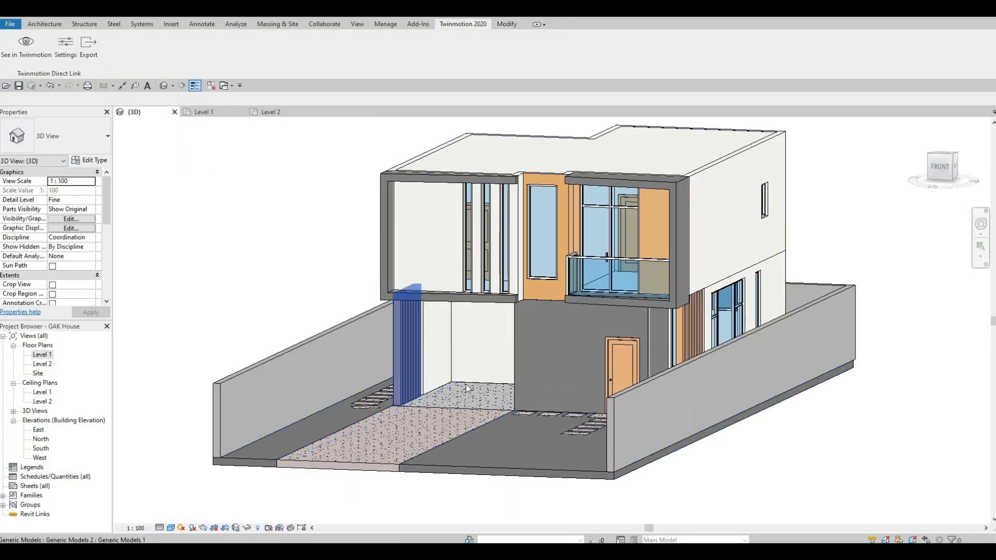
middle_click_drag(466, 385, 480, 375)
key("a")
key("a")
key("w")
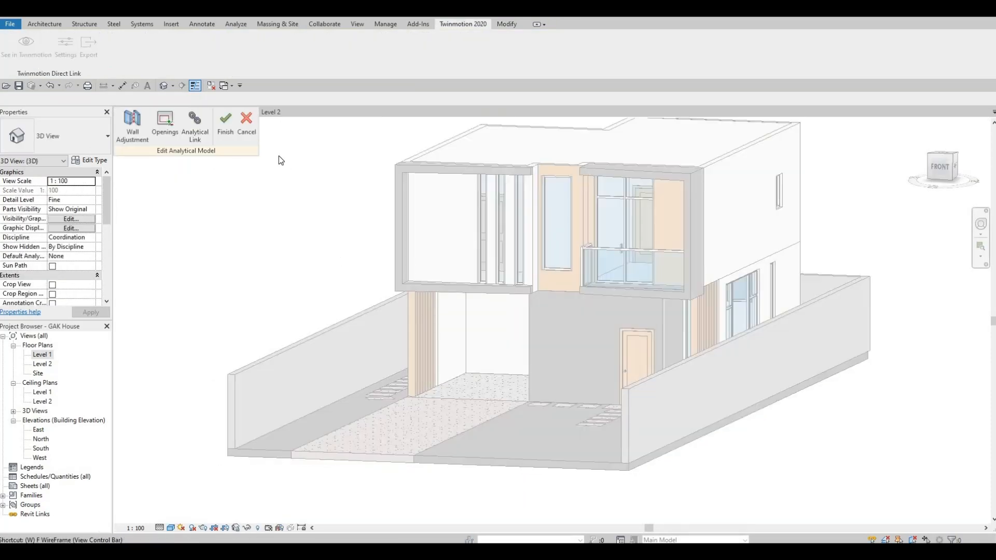
left_click(255, 124)
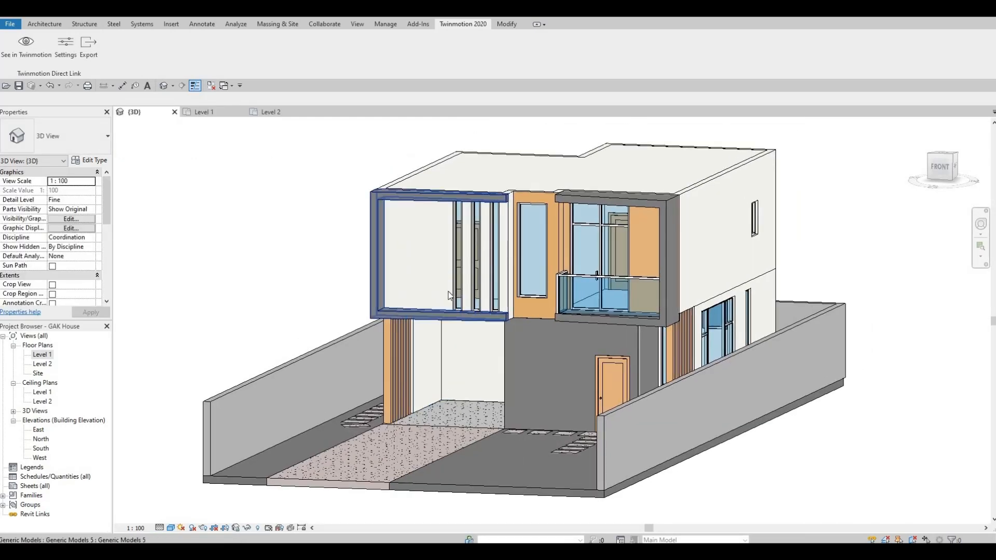
scroll(490, 313, "up", 5)
left_click(512, 312)
key("Escape")
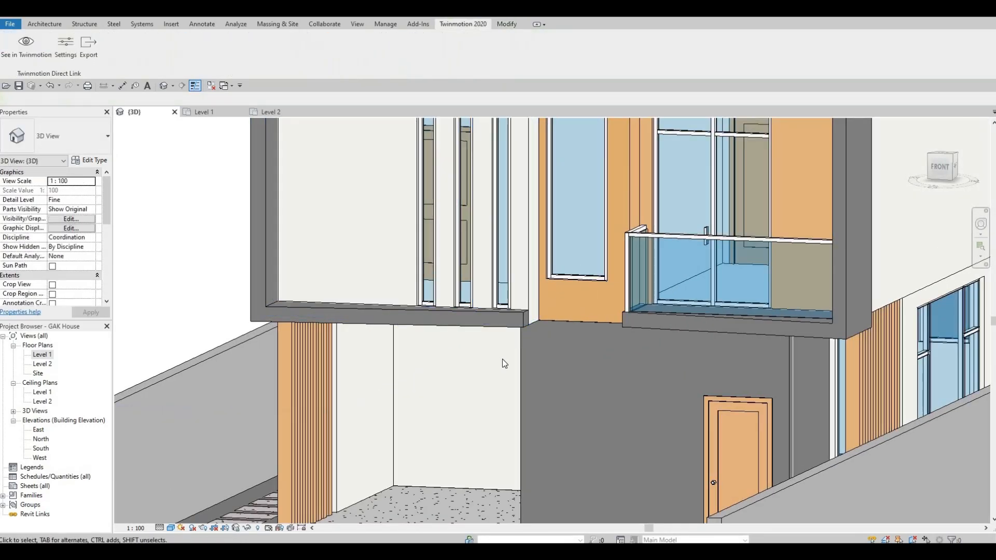
middle_click_drag(577, 260, 470, 286)
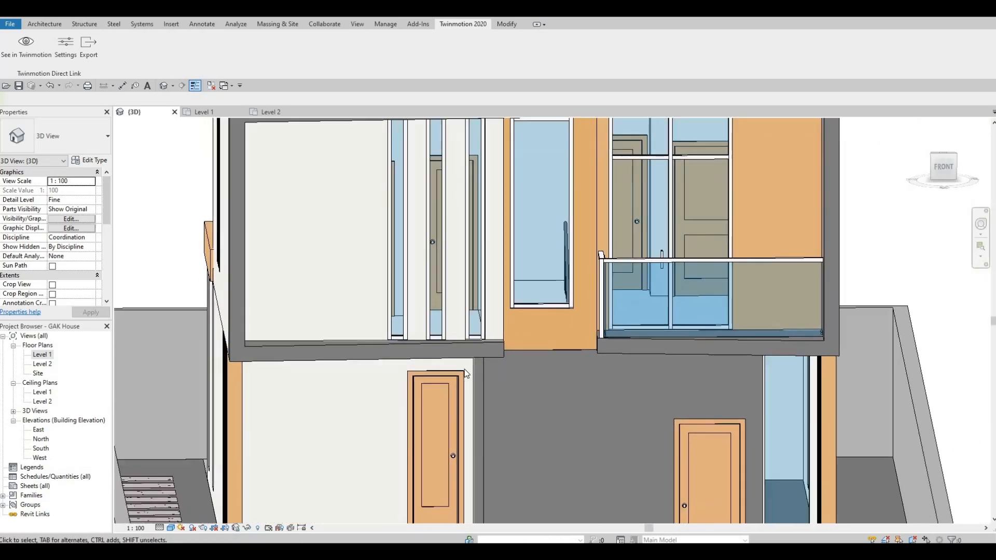
middle_click_drag(372, 232, 372, 291)
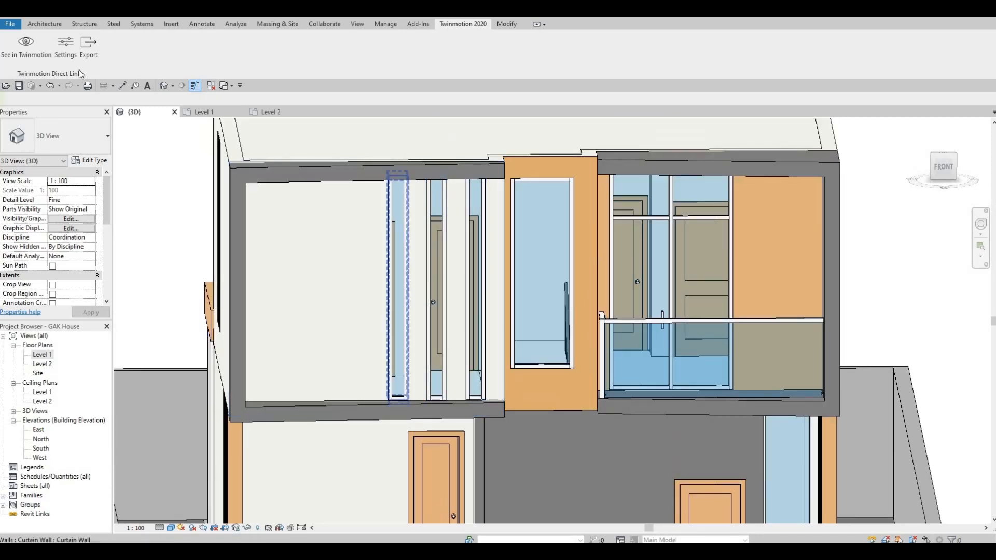
scroll(521, 343, "down", 3)
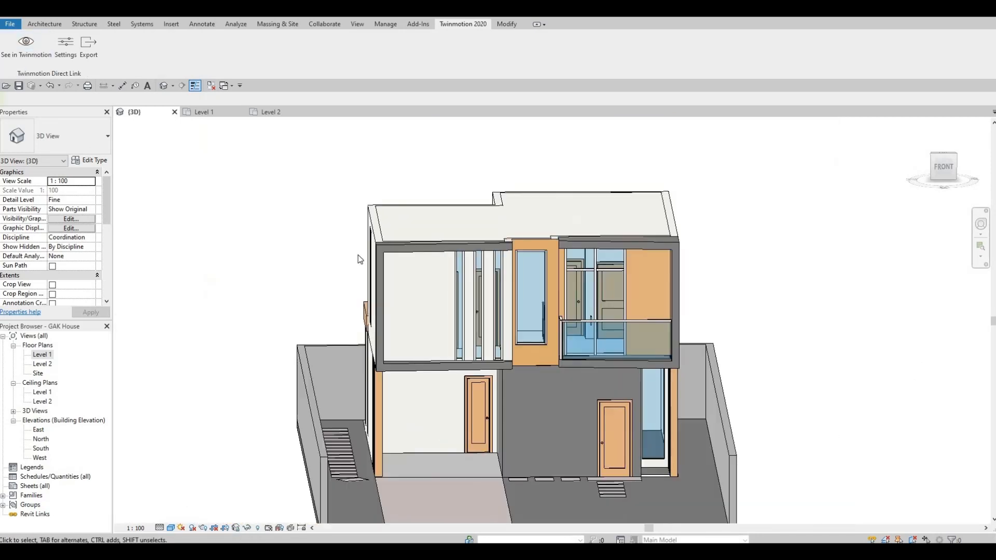
middle_click_drag(359, 257, 311, 208)
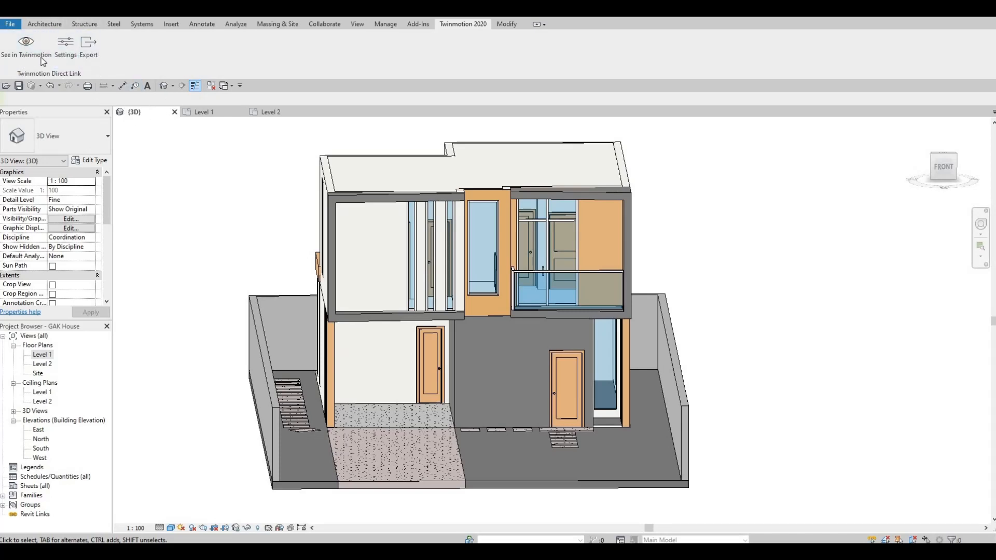
- Sync the updated Revit model to Twinmotion and frame the house with the lengthened driveway
left_click(26, 50)
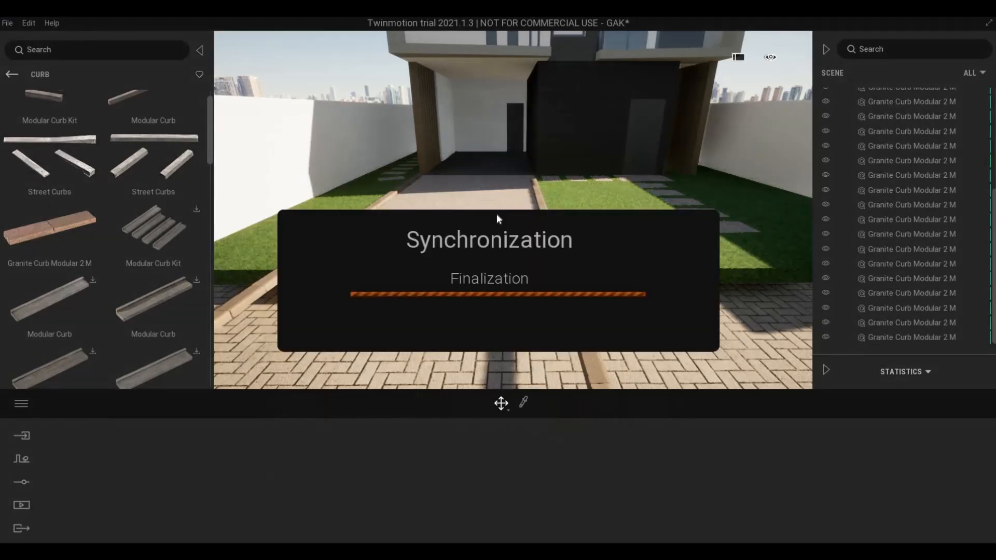
key("s")
right_click_drag(509, 241, 502, 193)
key("s")
key("w")
key("w")
key("d")
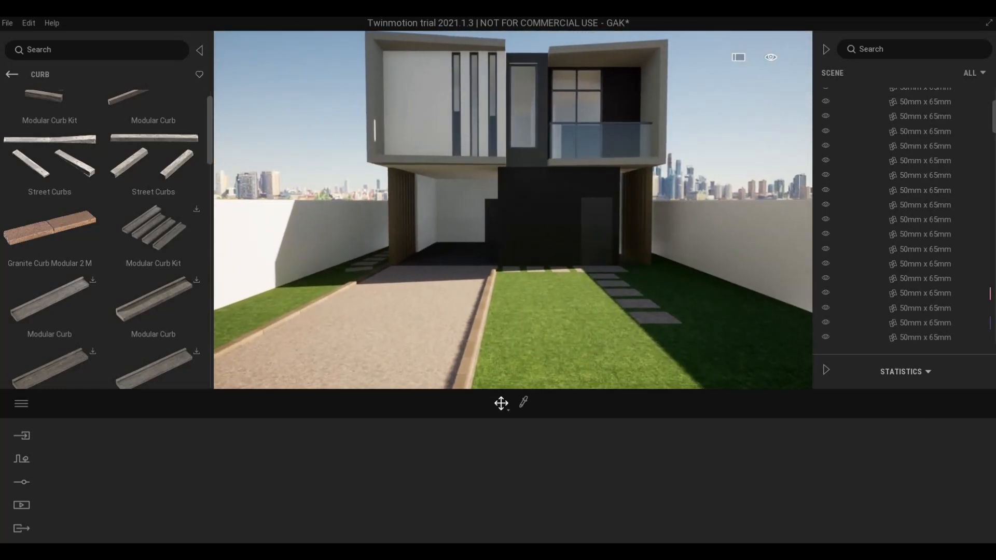
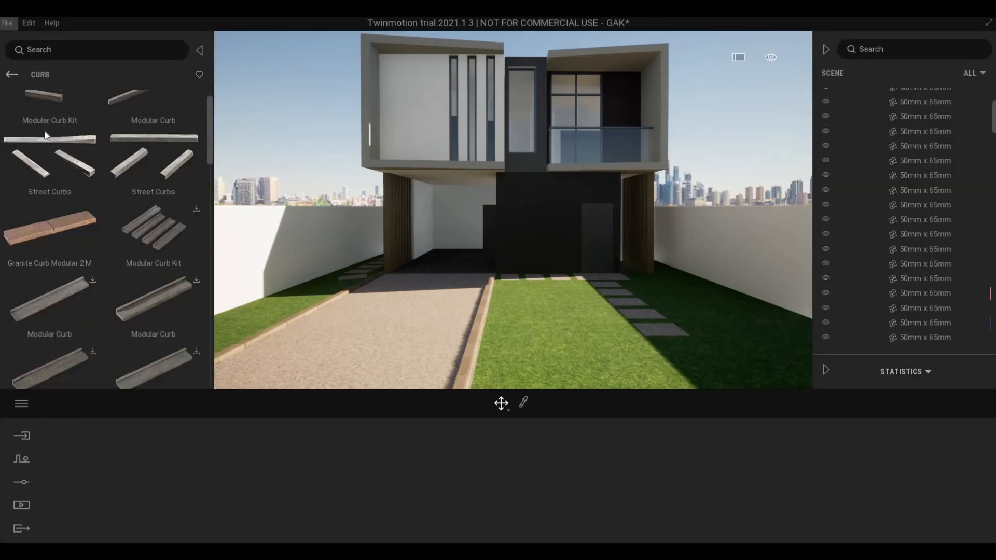
- Save the project as GAK.tm, replacing the existing file
left_click(13, 22)
left_click(42, 129)
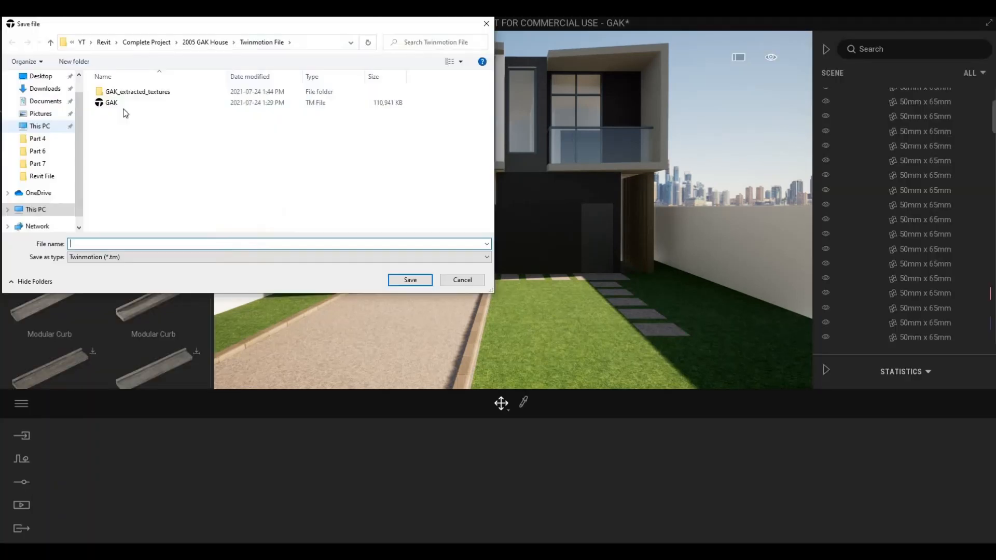
left_click(124, 103)
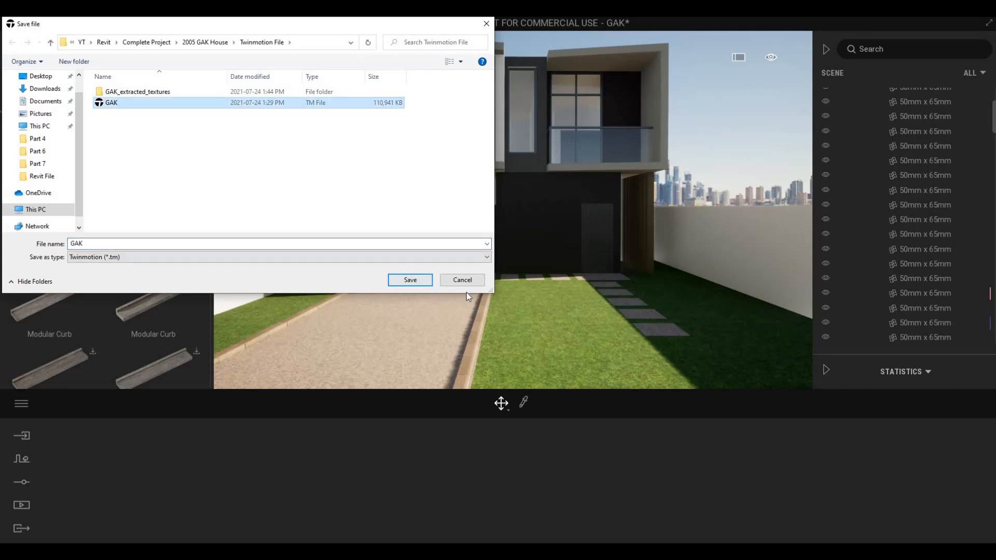
left_click(415, 281)
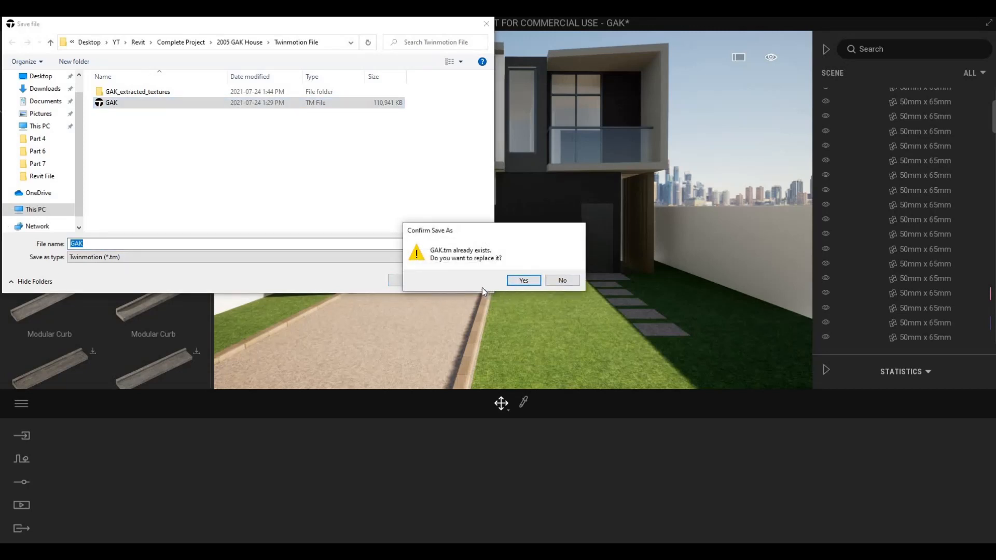
left_click(524, 280)
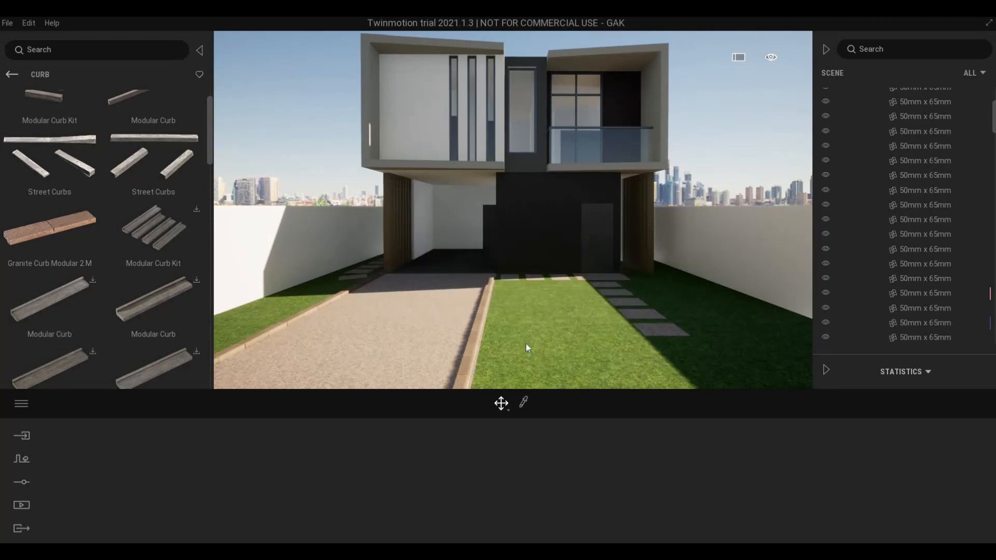
- Lower the view toward the ground and pull back to show the whole house
key("w")
right_click_drag(509, 353, 509, 363)
key("q")
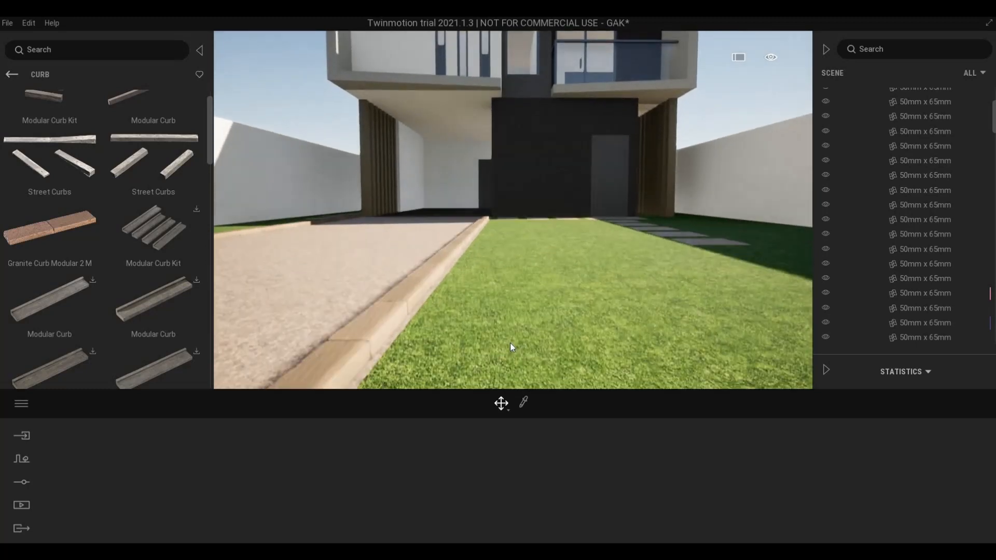
key("a")
key("e")
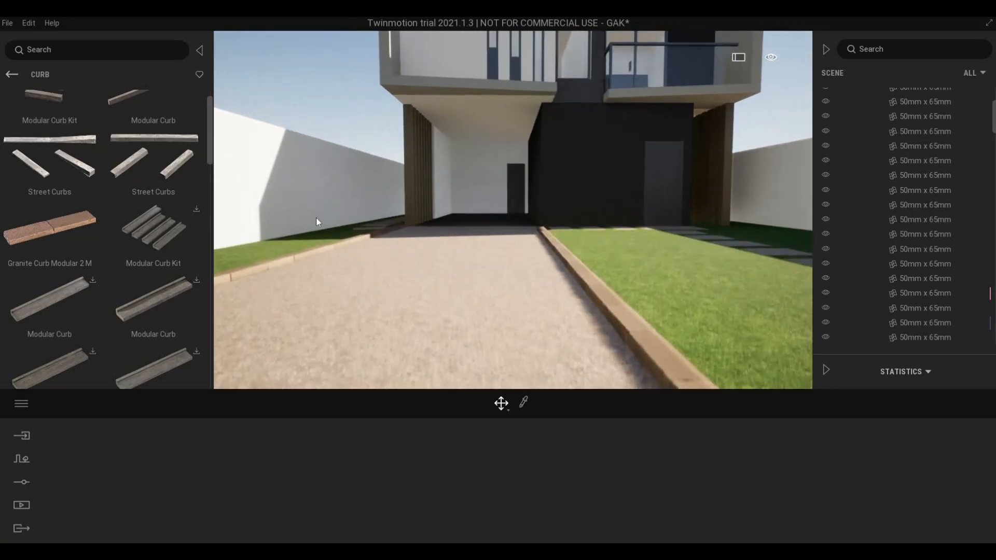
key("a")
key("s")
key("d")
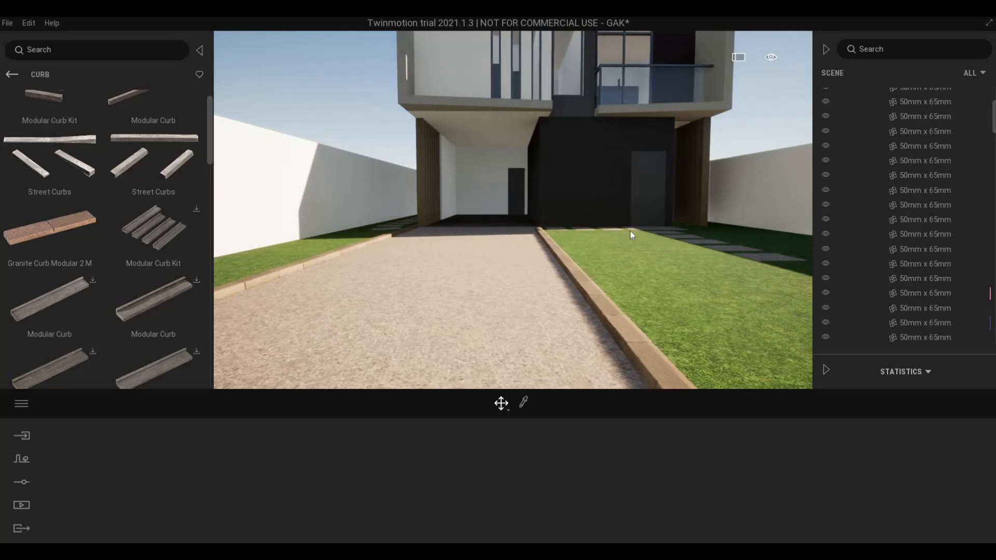
key("s")
key("s")
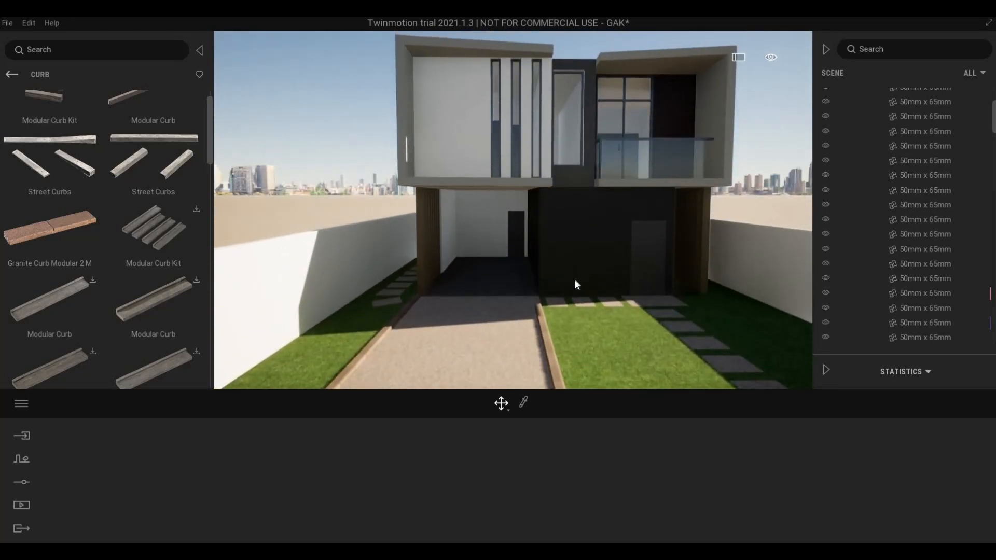
key("s")
- Frame the whole driveway and select both curb pieces at its front end
right_click_drag(514, 210, 649, 251)
middle_click_drag(648, 252, 519, 223, "shift")
key("a")
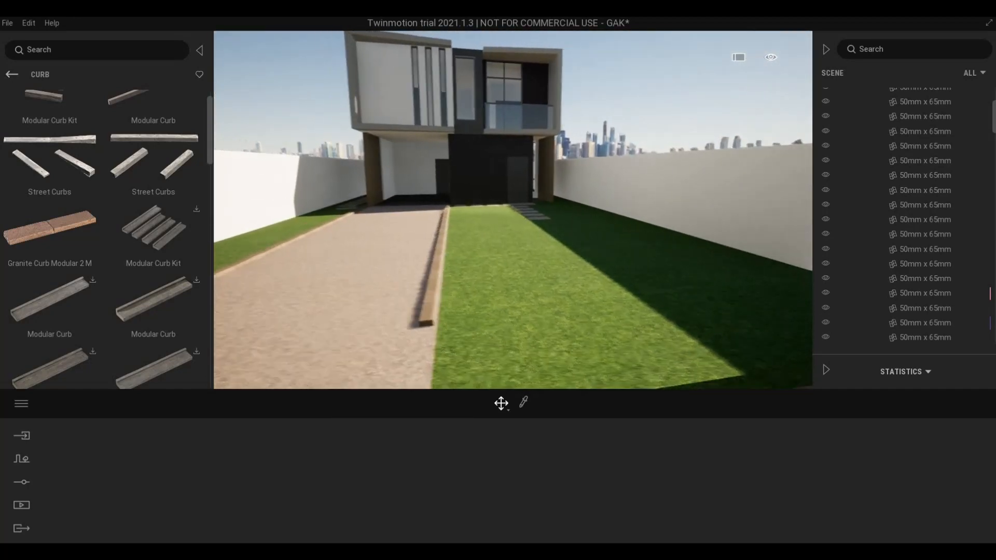
right_click_drag(519, 242, 465, 253)
key("s")
key("a")
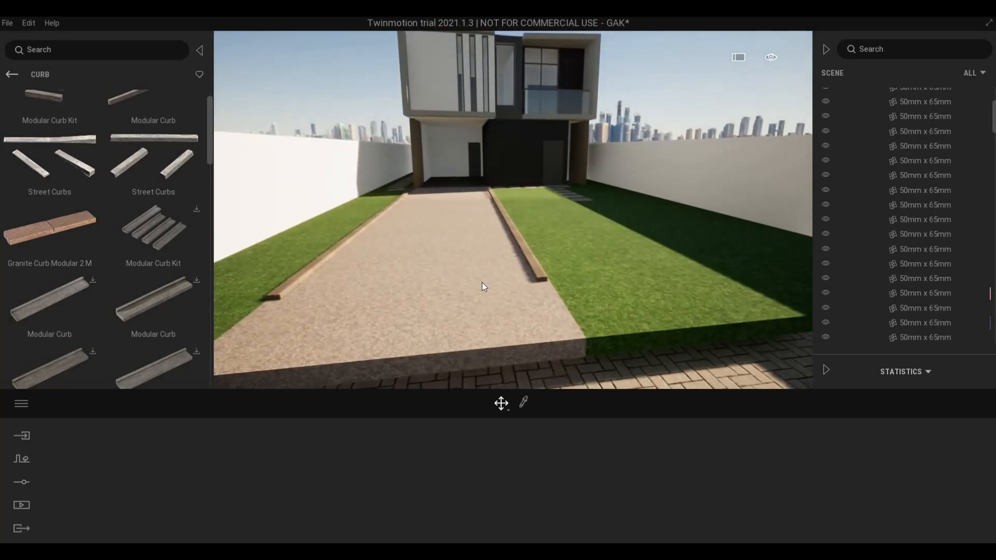
key("ctrl+z")
left_click(532, 277, "ctrl")
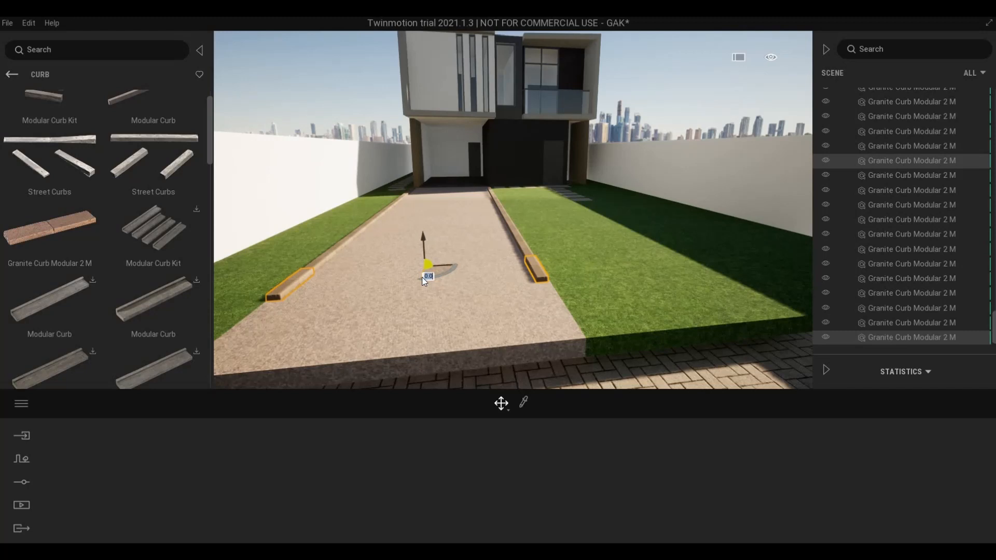
- Copy both curb pieces twice along the driveway at 0.8 m spacing
mouse_move(424, 295)
left_mouse_down()
mouse_move(425, 313)
mouse_move(434, 281)
mouse_move(500, 296)
mouse_move(419, 289)
left_mouse_up()
type("8")
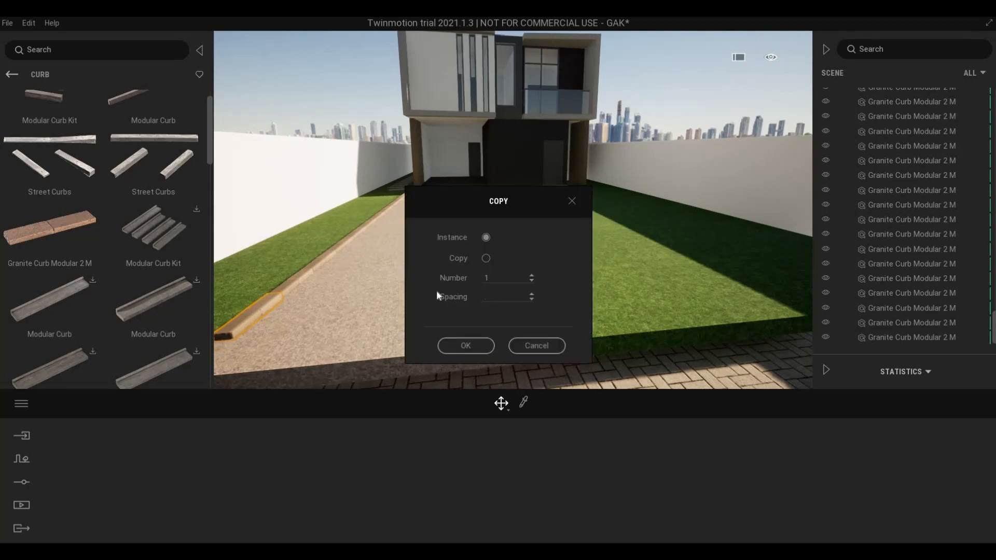
key("Tab")
type("2")
left_click(467, 346)
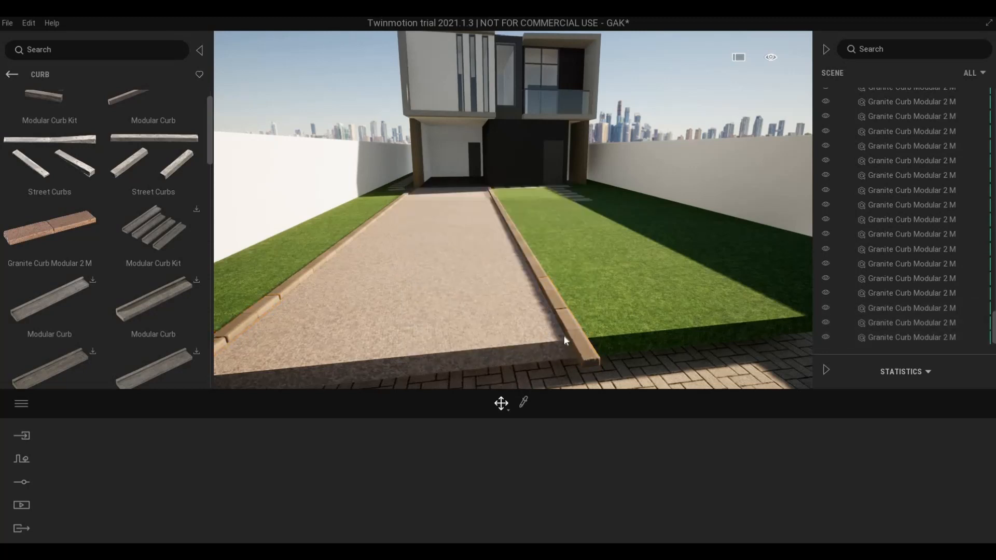
- Fly the view across the lawn up to the upper-floor balcony door
key("w")
key("d")
right_click_drag(543, 310, 543, 311)
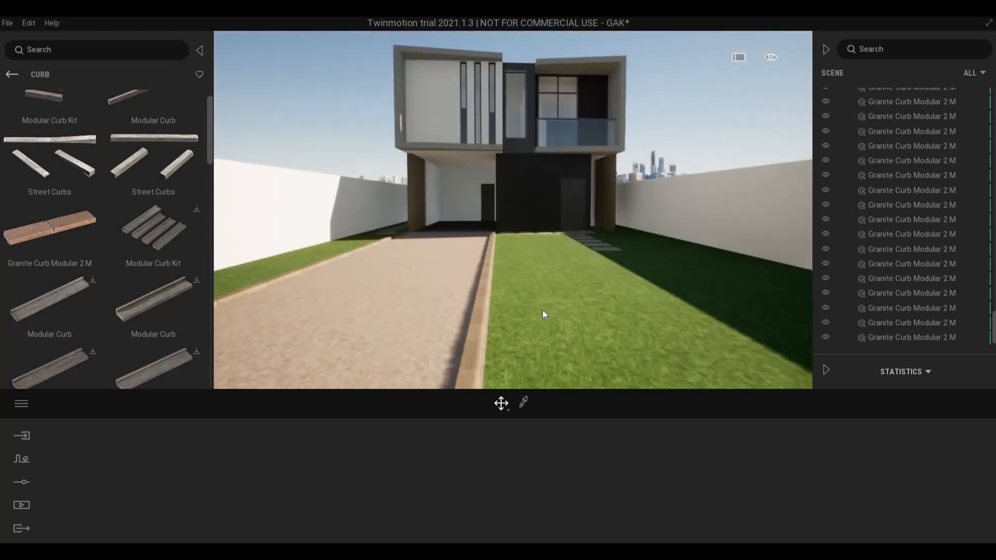
key("w")
key("d")
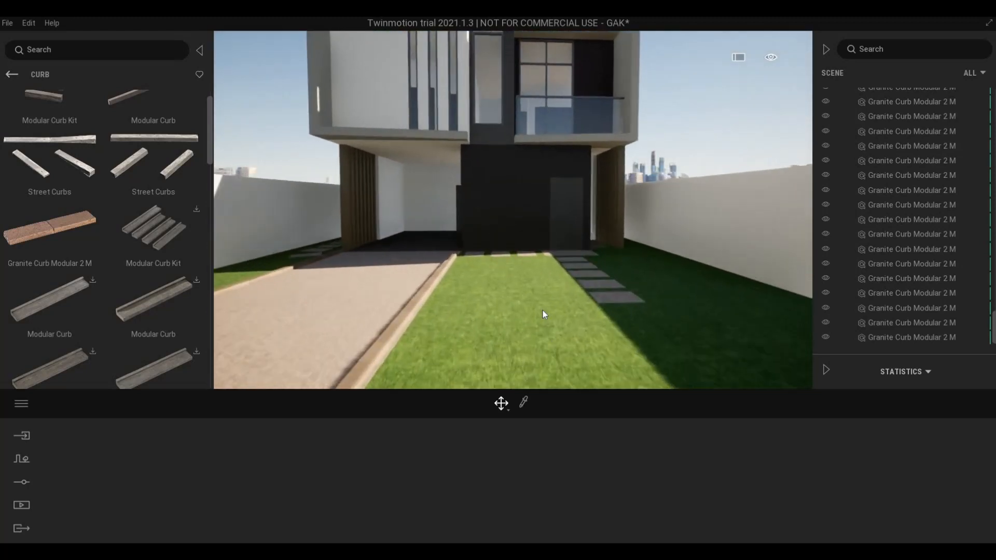
key("w")
key("e")
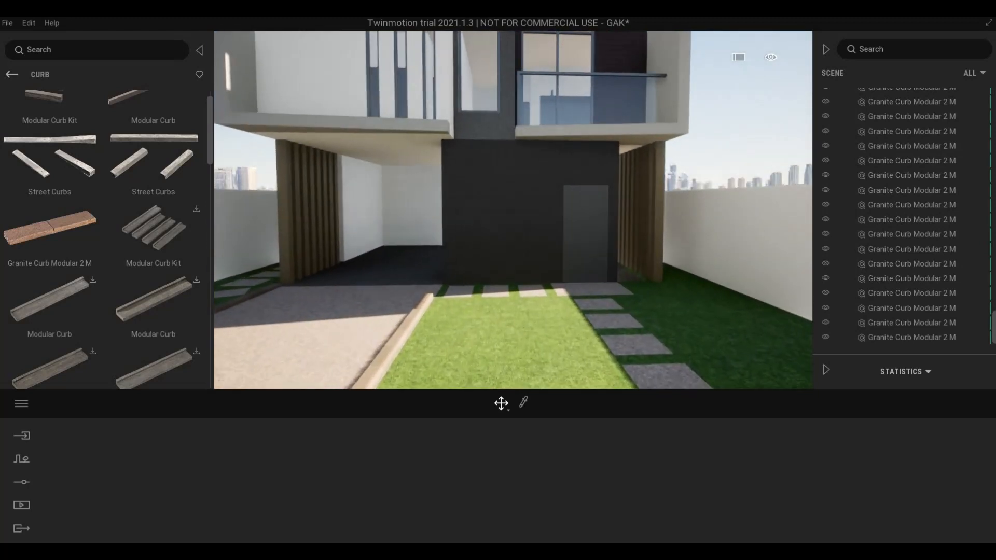
key("s")
right_click_drag(533, 264, 532, 221)
key("w")
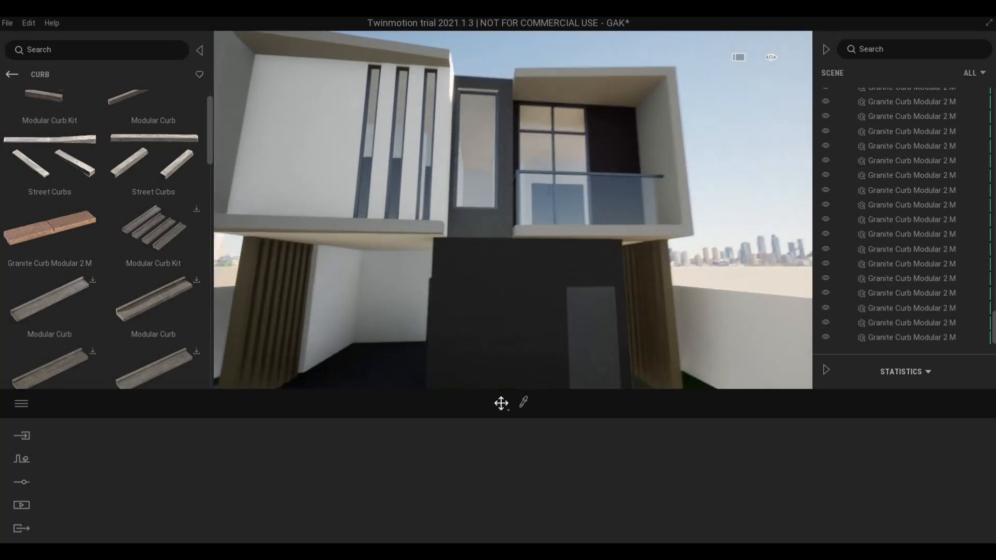
key("w")
key("e")
key("d")
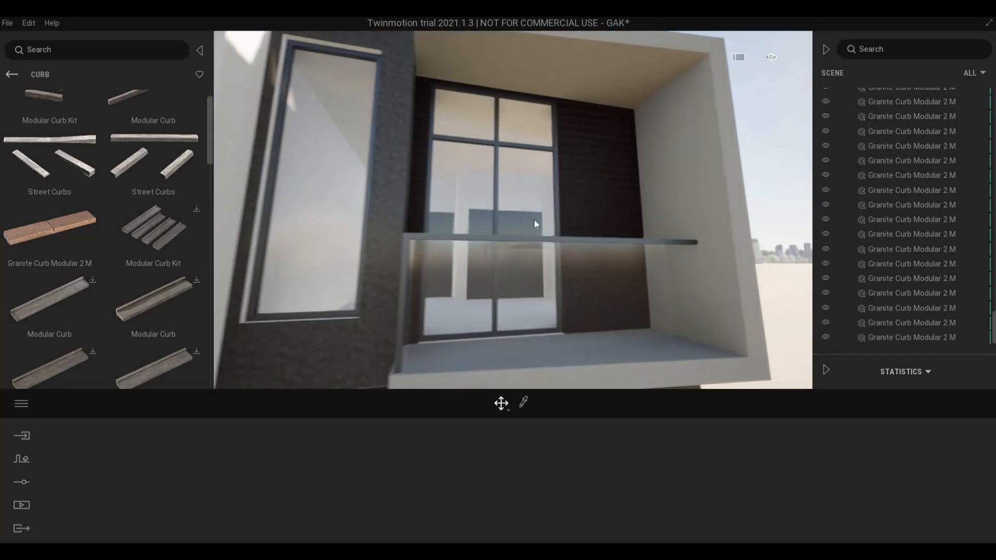
key("w")
key("d")
key("e")
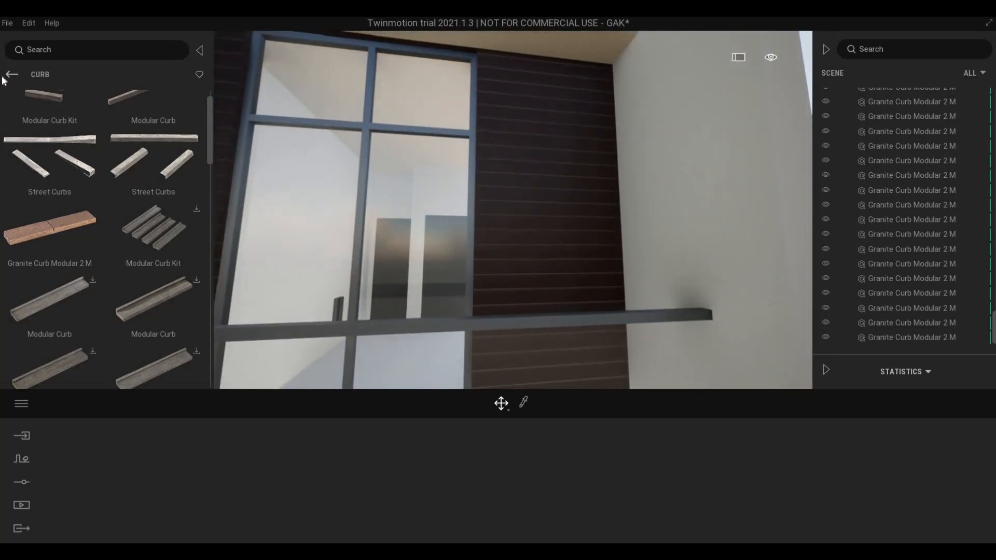
- Return the library to Street categories and select the wooden slat column on the ground floor
left_click(11, 74)
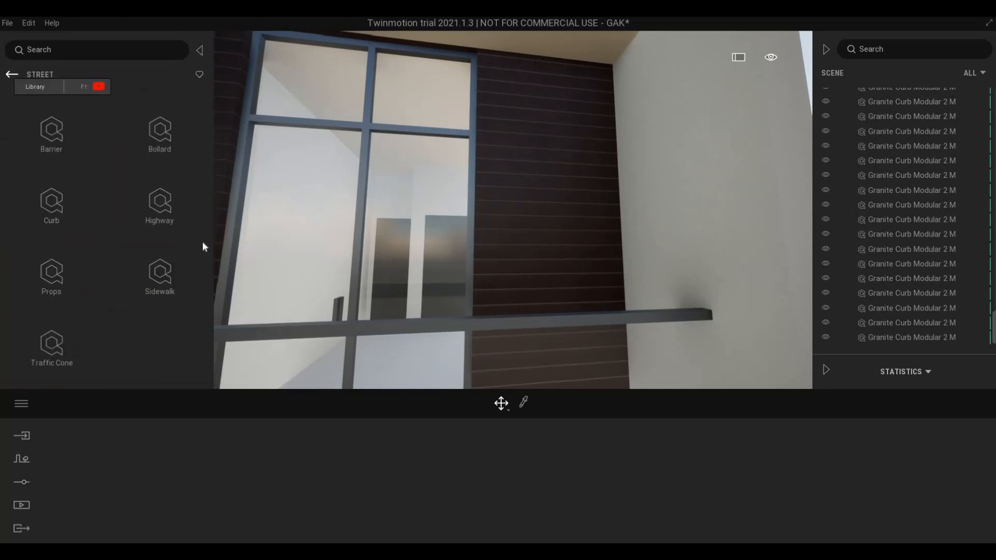
key("s")
right_click_drag(359, 203, 397, 192)
key("w")
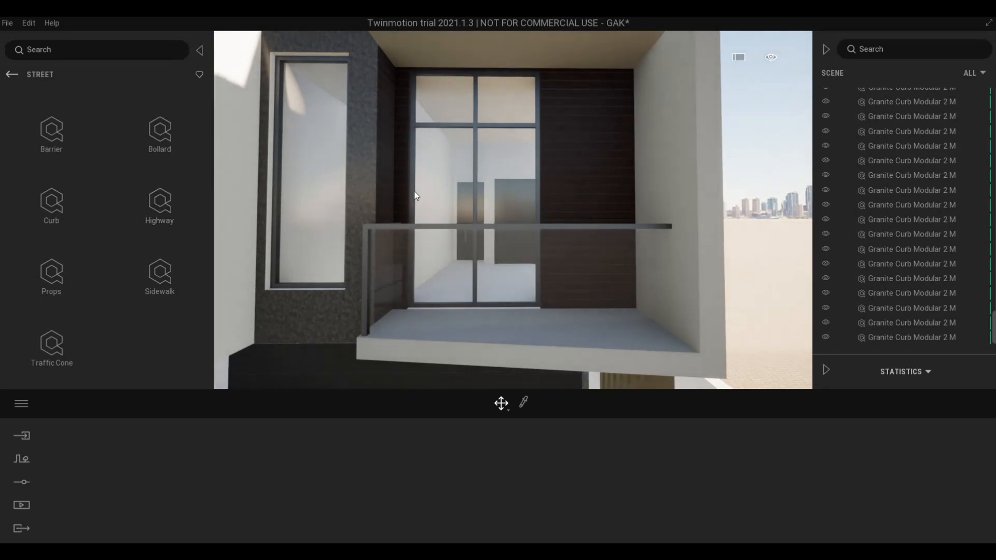
key("s")
right_click_drag(503, 194, 570, 291)
key("w")
key("q")
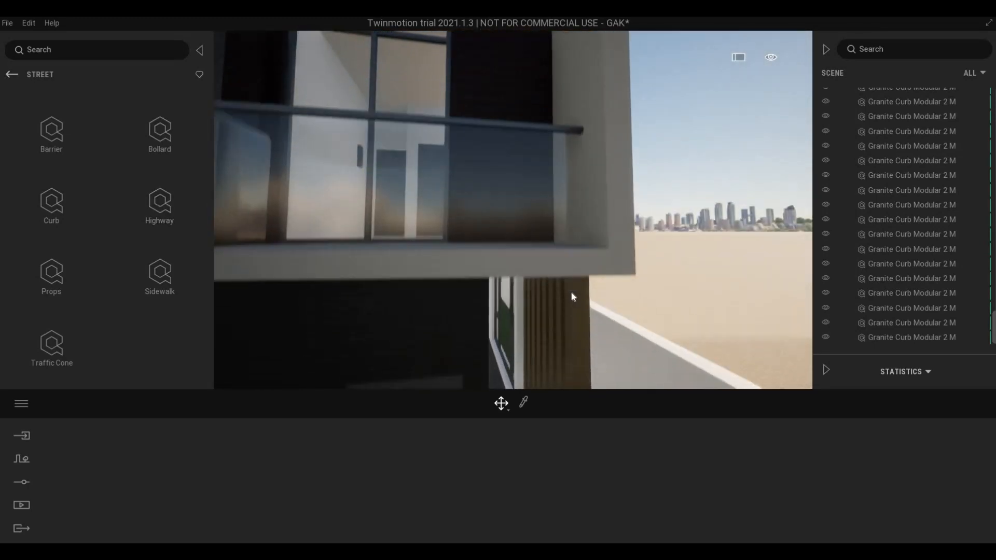
left_click(567, 295)
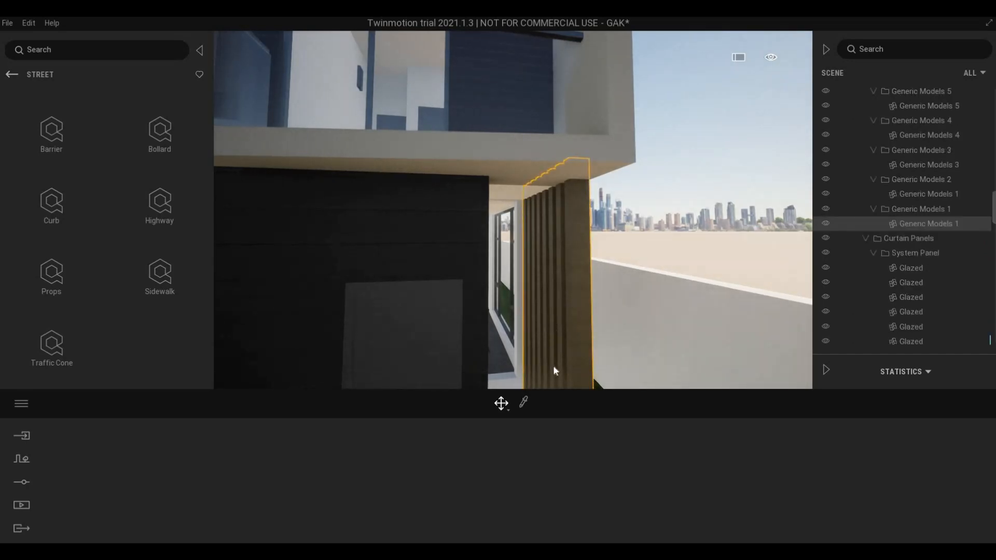
- Sample the slats' Maple 03 C material and set its texture rotation to 90°
key("s")
left_click(524, 403)
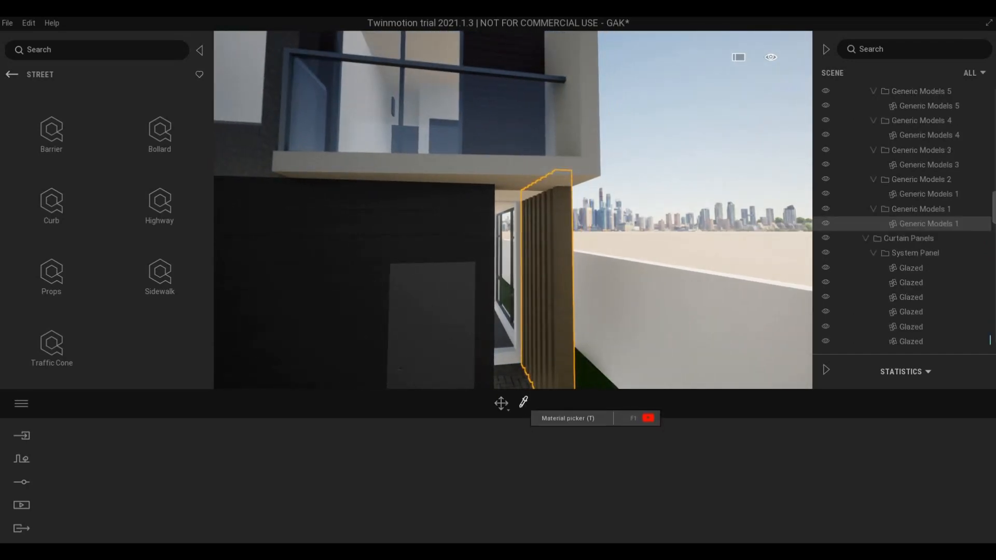
left_click(565, 327)
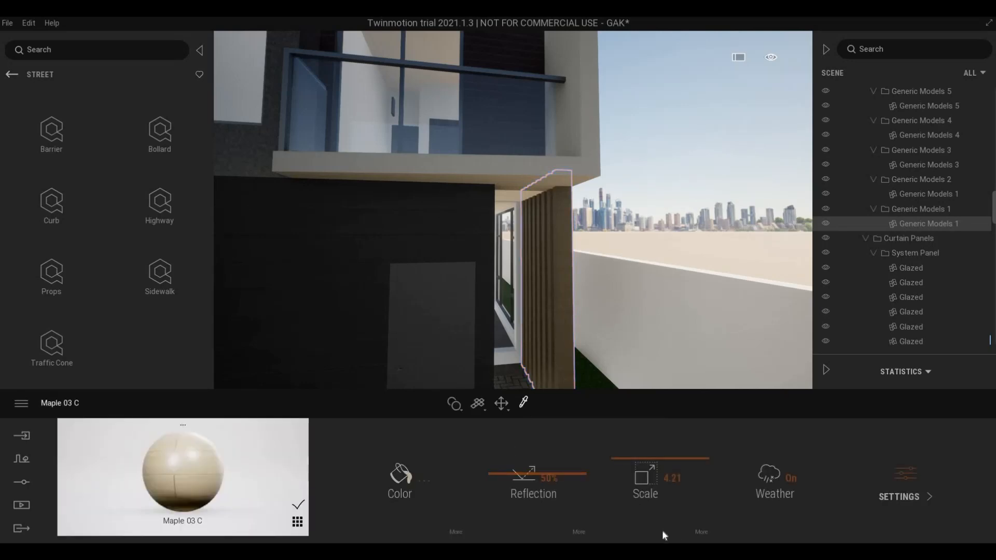
left_click(697, 531)
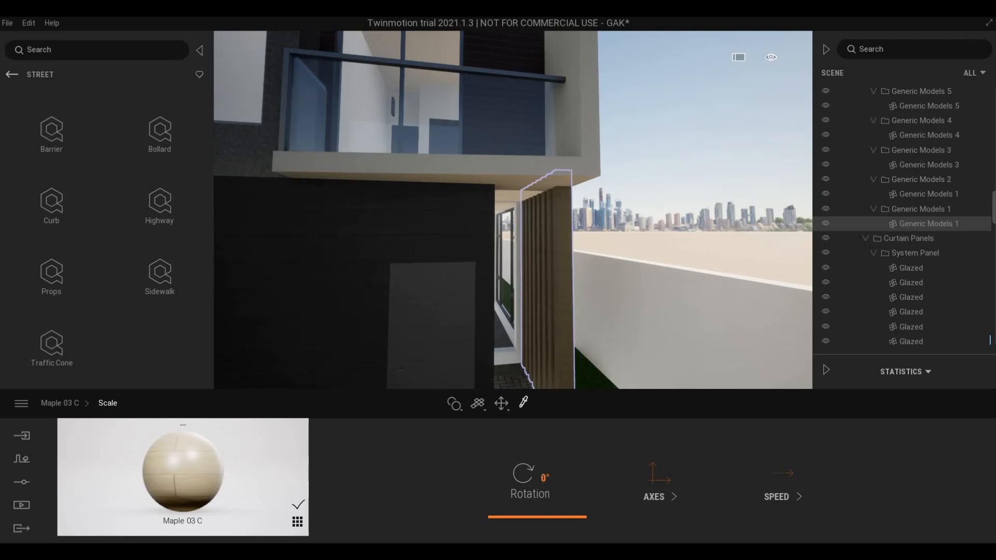
left_click_drag(537, 517, 537, 479)
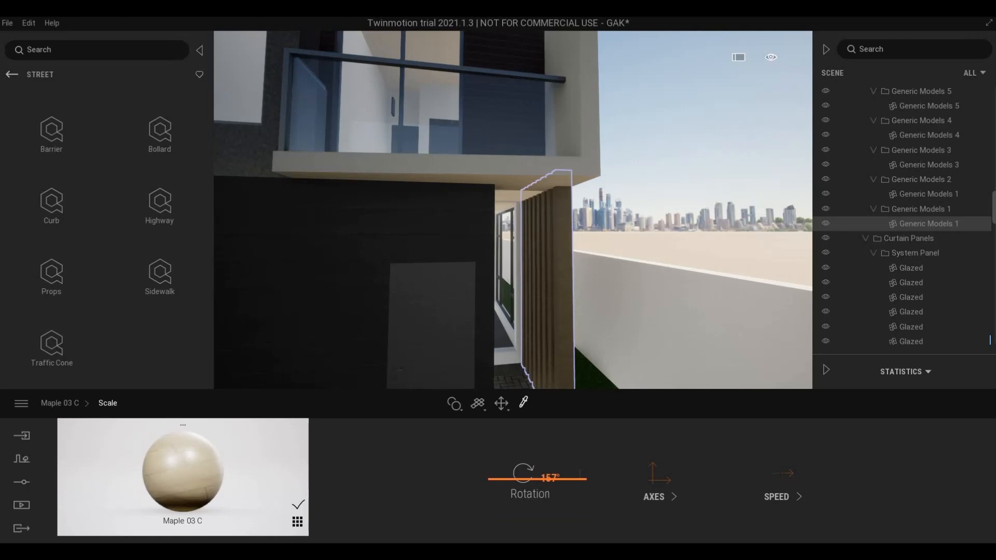
type("0")
key("Return")
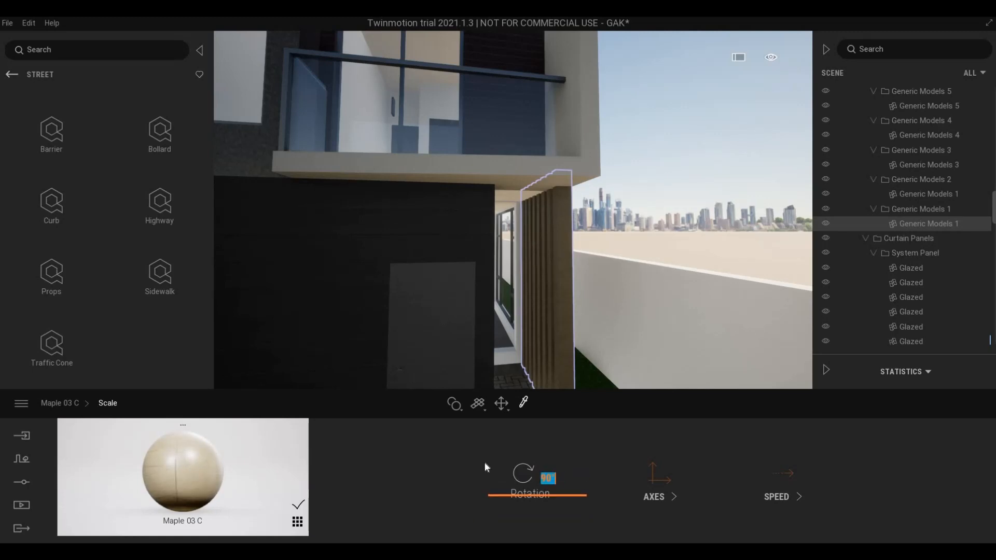
left_click(605, 472)
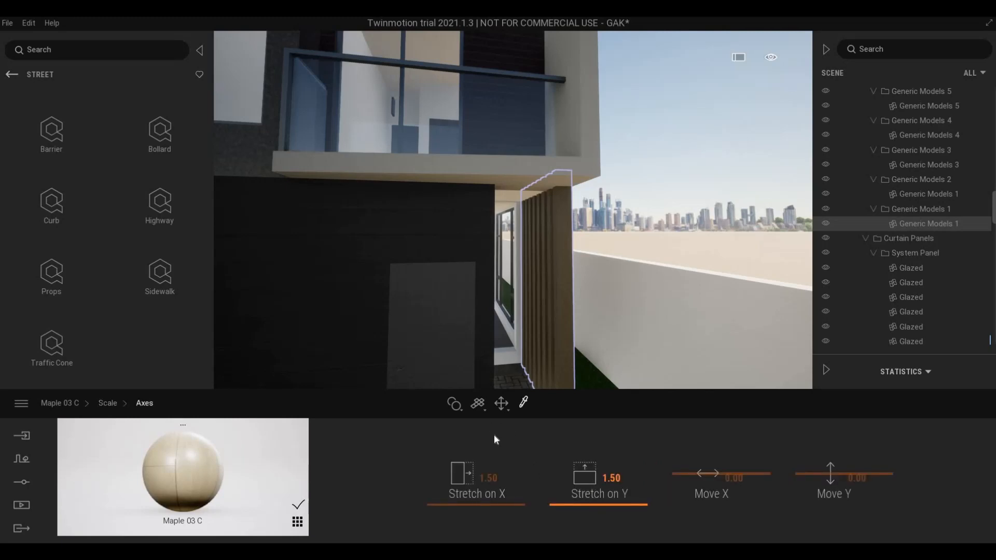
left_click(85, 404)
left_click(86, 402)
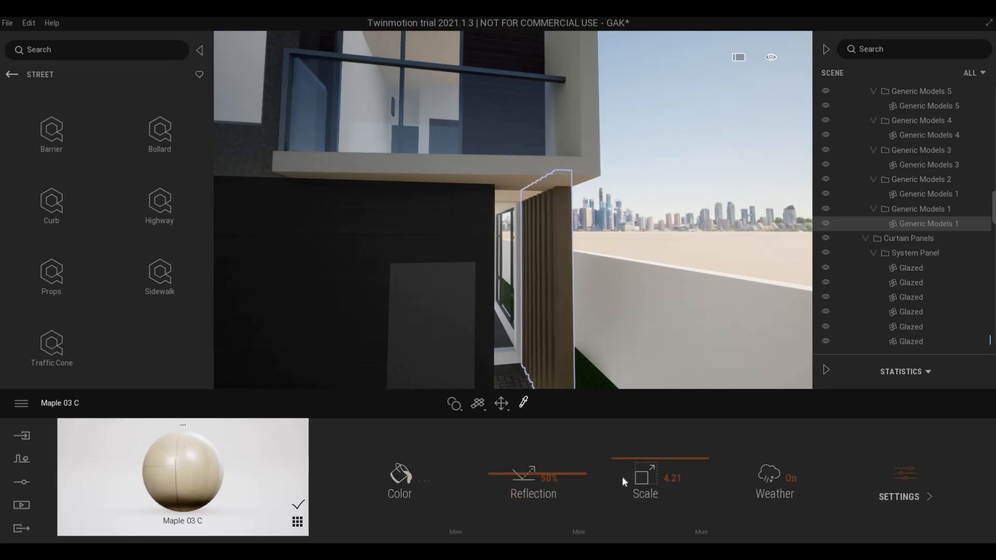
- Raise the Maple 03 C texture scale to 4.97 and leave material picking
left_click_drag(641, 458, 640, 465)
scroll(609, 363, "up", 4)
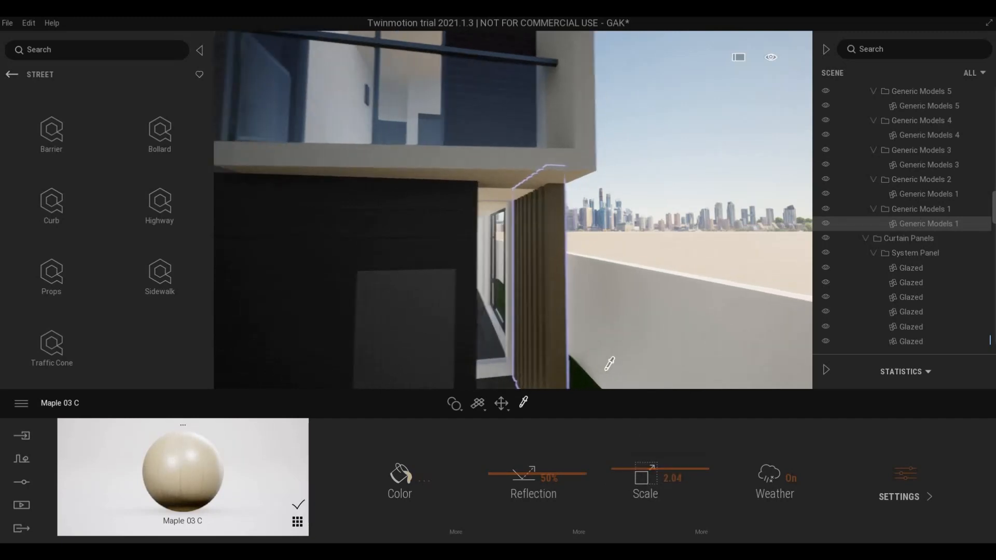
scroll(554, 371, "up", 5)
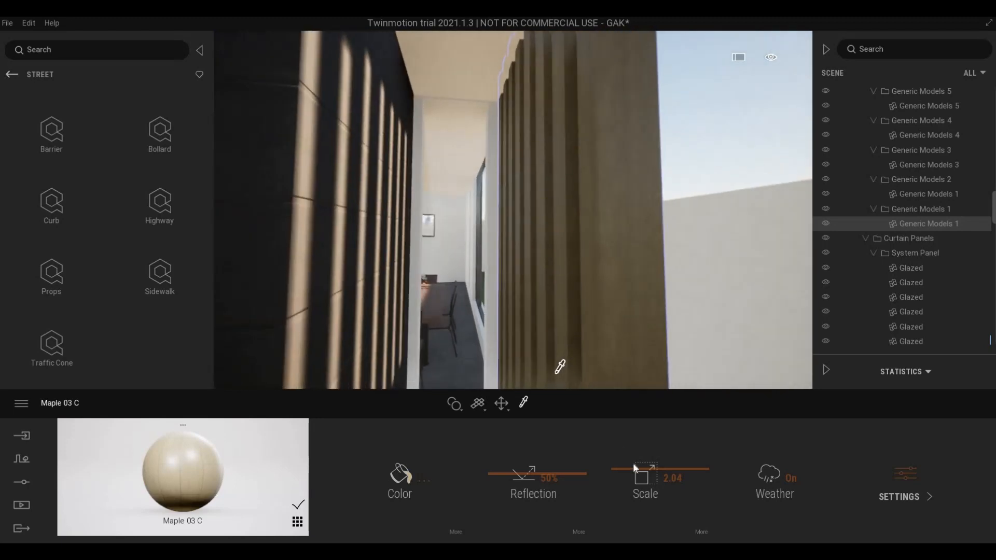
left_click_drag(632, 456, 631, 453)
scroll(591, 306, "down", 4)
scroll(592, 305, "down", 4)
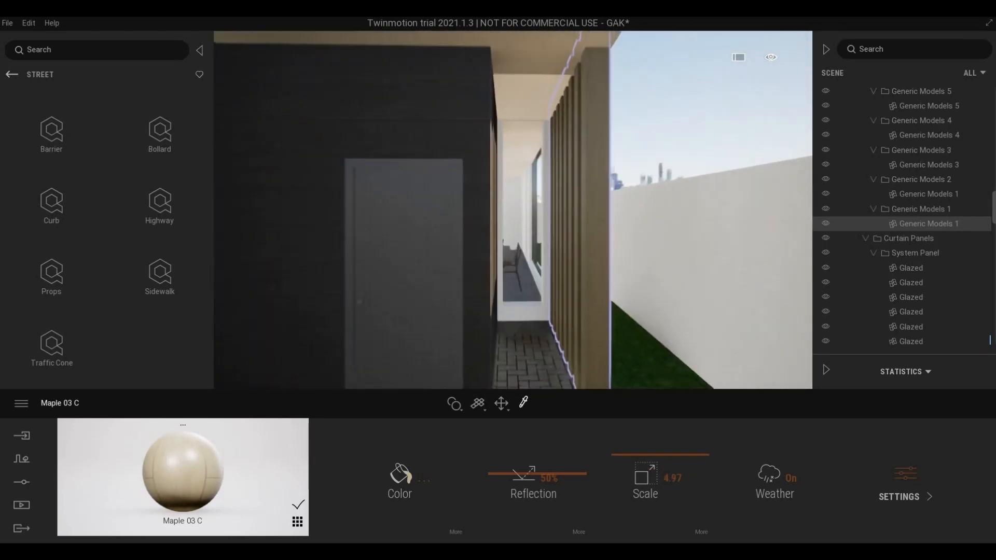
right_click_drag(591, 305, 568, 333)
left_click(502, 404)
mouse_move(433, 301)
right_mouse_down()
mouse_move(441, 300)
mouse_move(415, 299)
mouse_move(427, 294)
right_mouse_up()
scroll(432, 299, "up", 1)
scroll(431, 299, "down", 3)
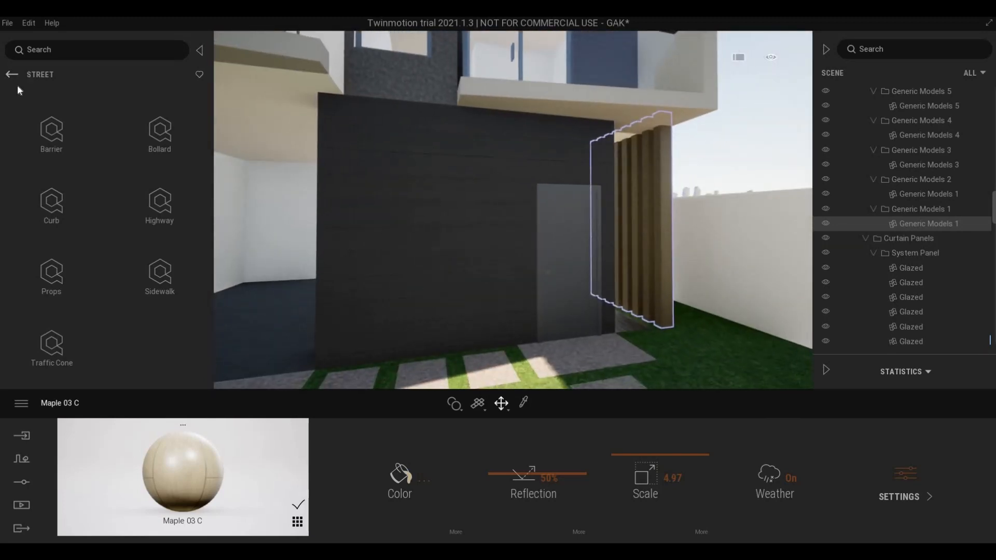
- Apply Poured concrete 01 from the built-in Concrete materials to the dark wall
left_click(19, 75)
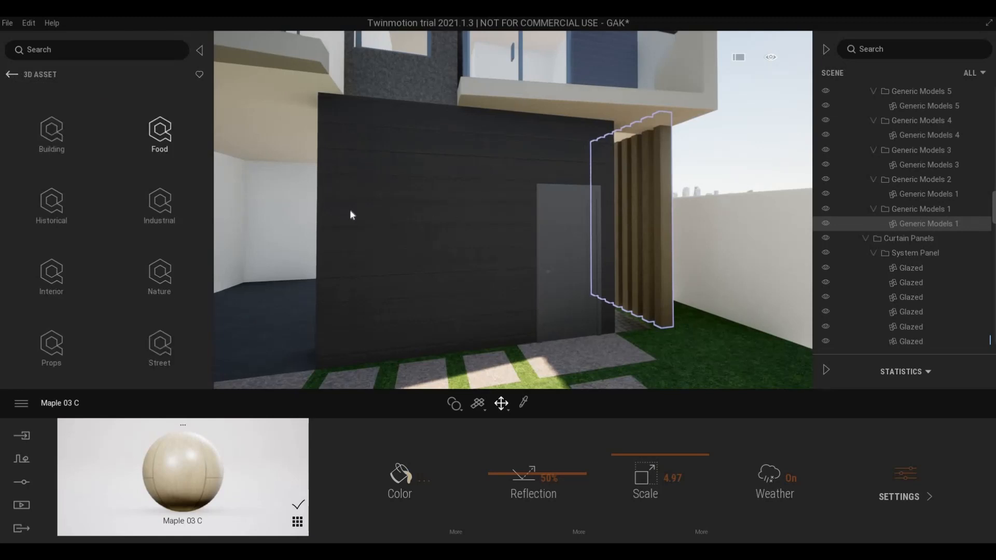
left_click(12, 74)
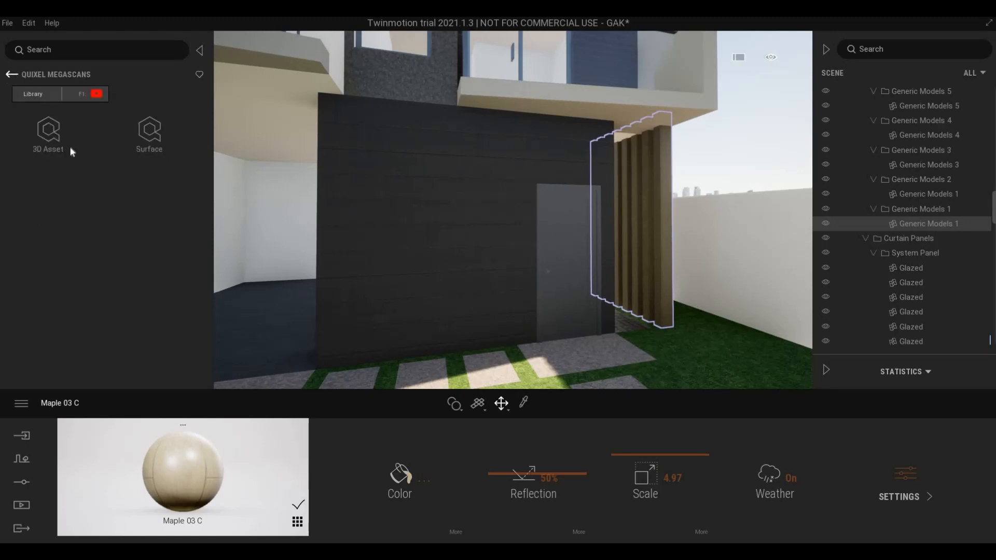
left_click(138, 139)
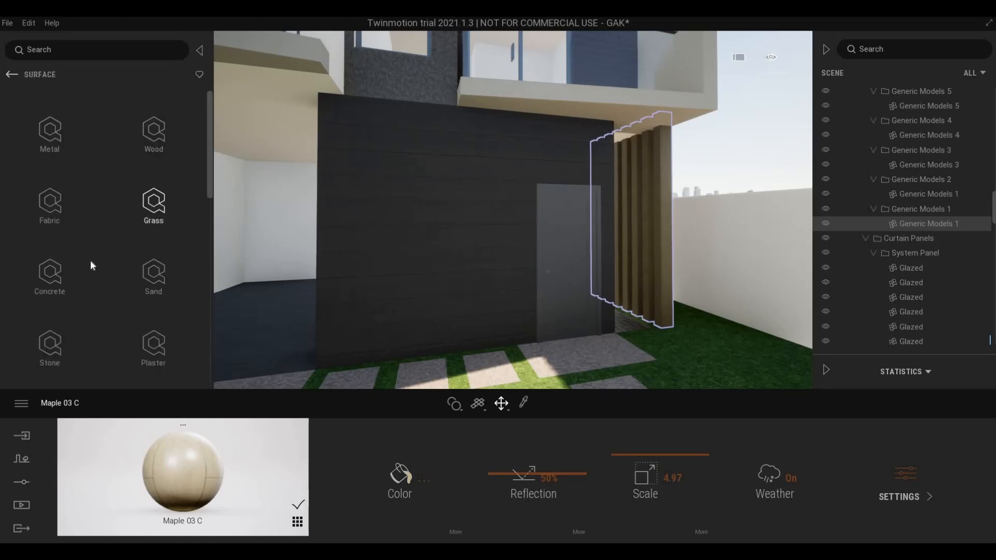
left_click(51, 273)
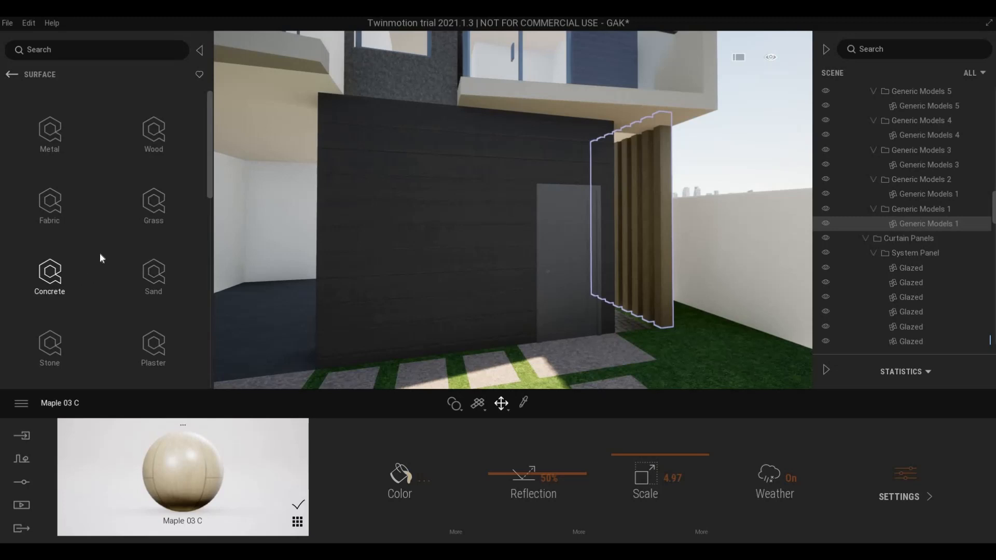
left_click(18, 73)
left_click(11, 75)
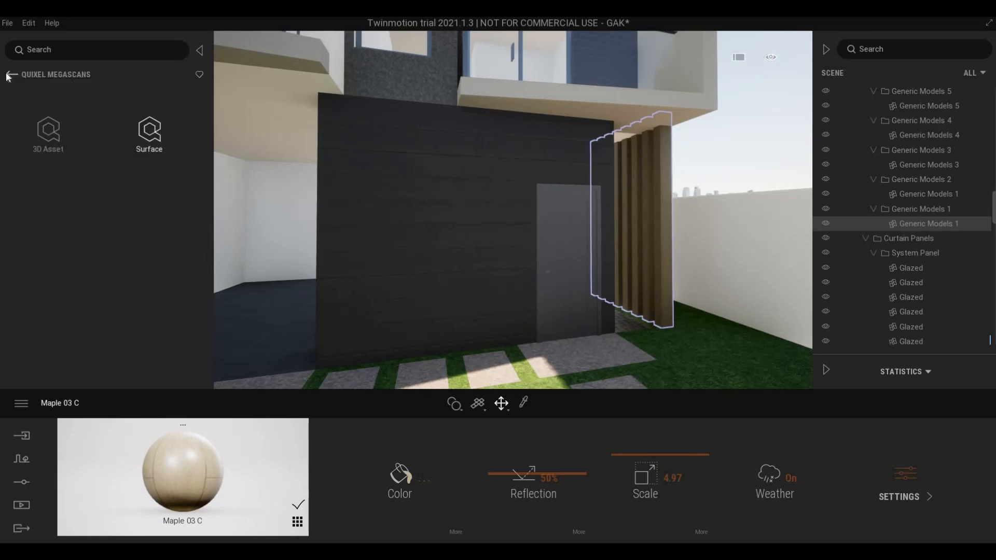
left_click(10, 74)
left_click(49, 132)
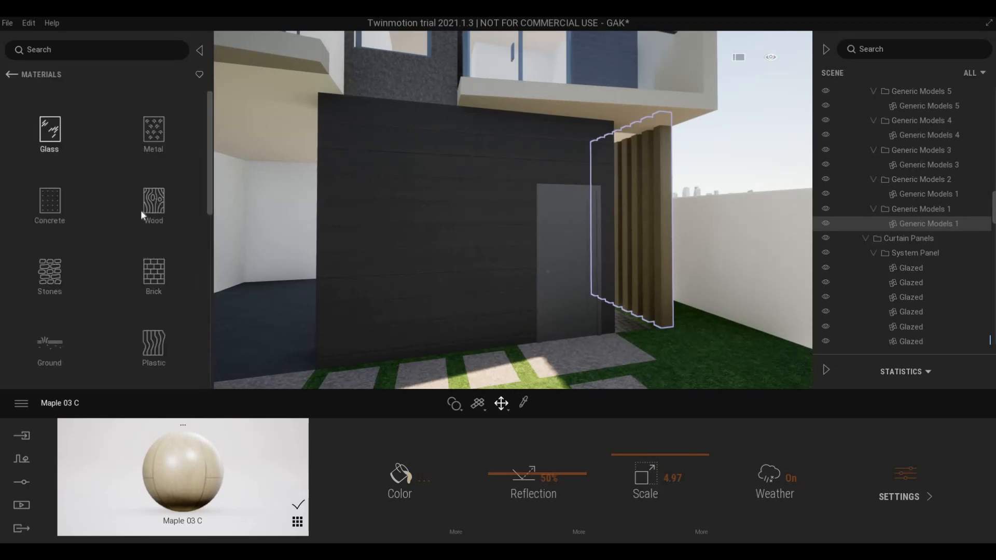
left_click(50, 210)
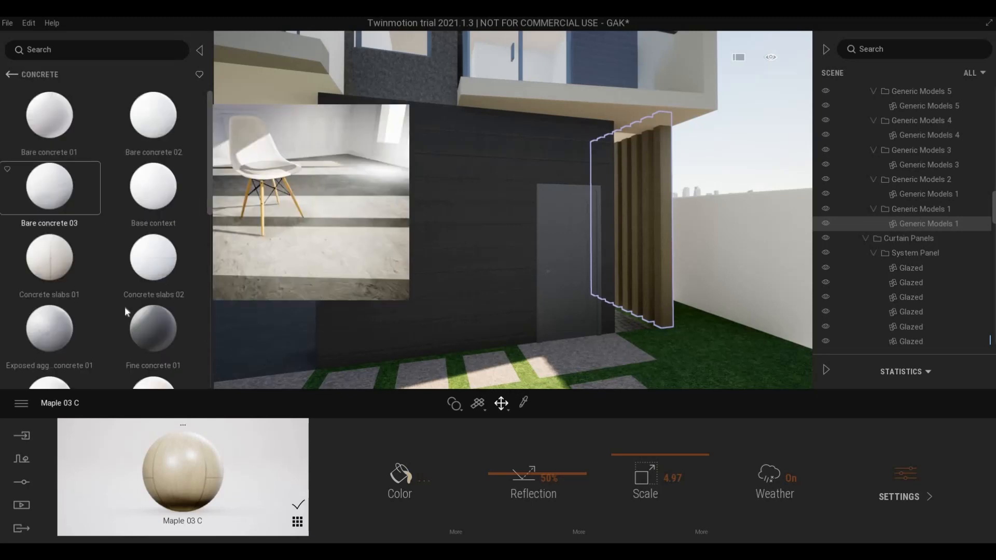
scroll(67, 260, "down", 1)
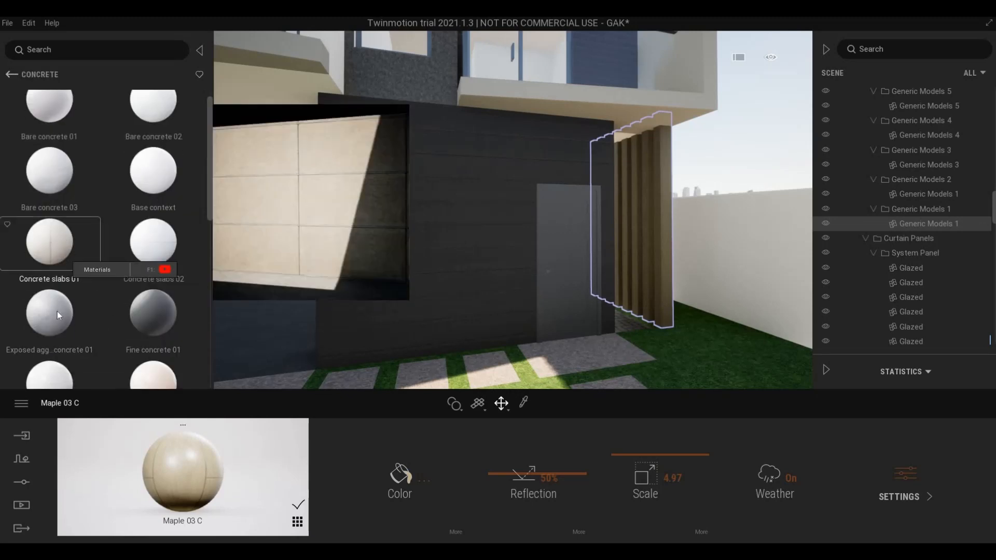
scroll(48, 339, "down", 1)
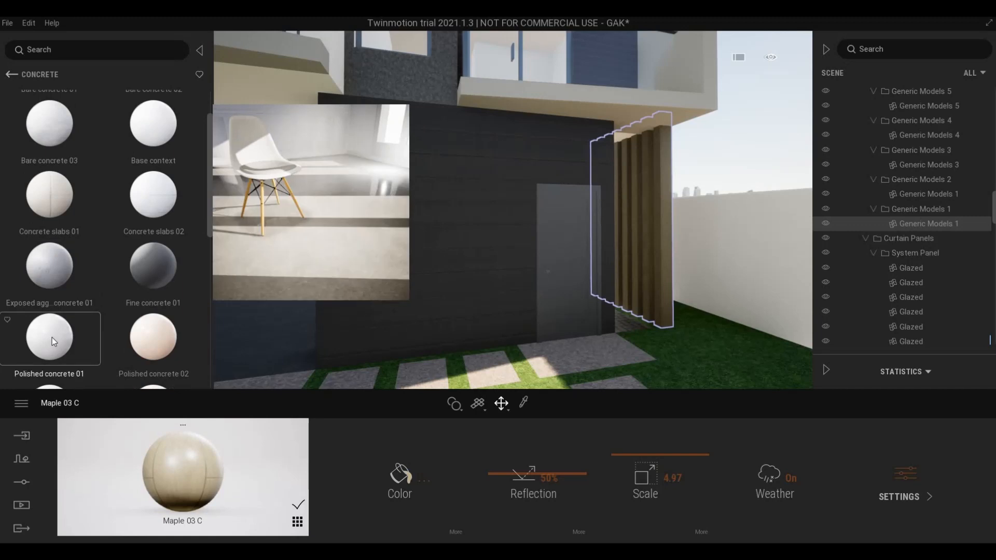
scroll(52, 338, "down", 1)
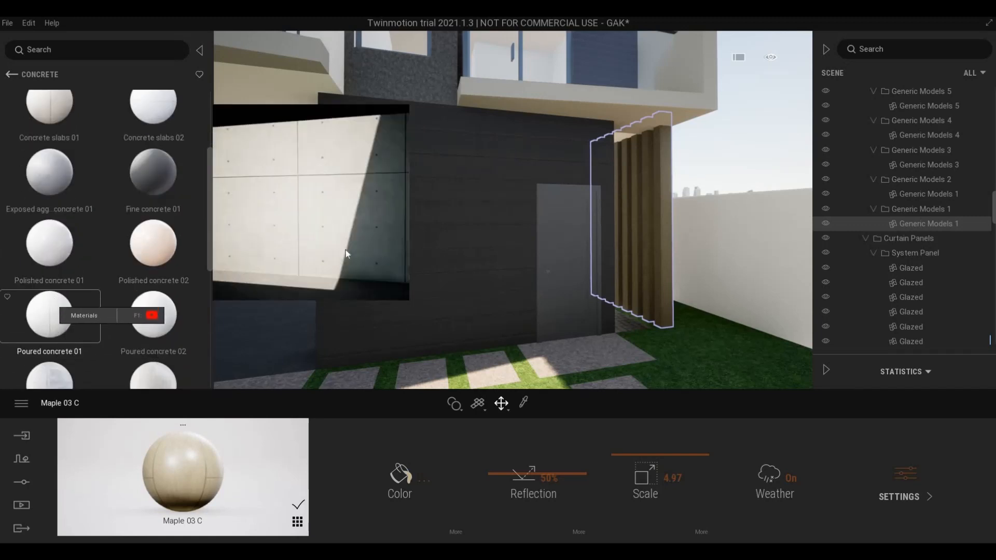
left_click_drag(346, 250, 494, 348)
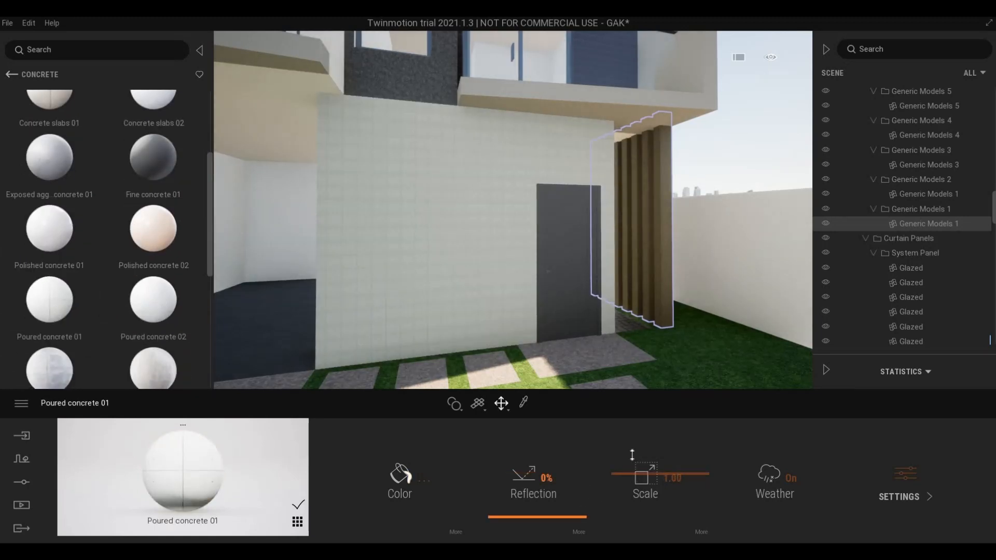
- Set the concrete's texture scale to 5.41 and tint it light grey BEBEBE
left_click_drag(632, 455, 634, 451)
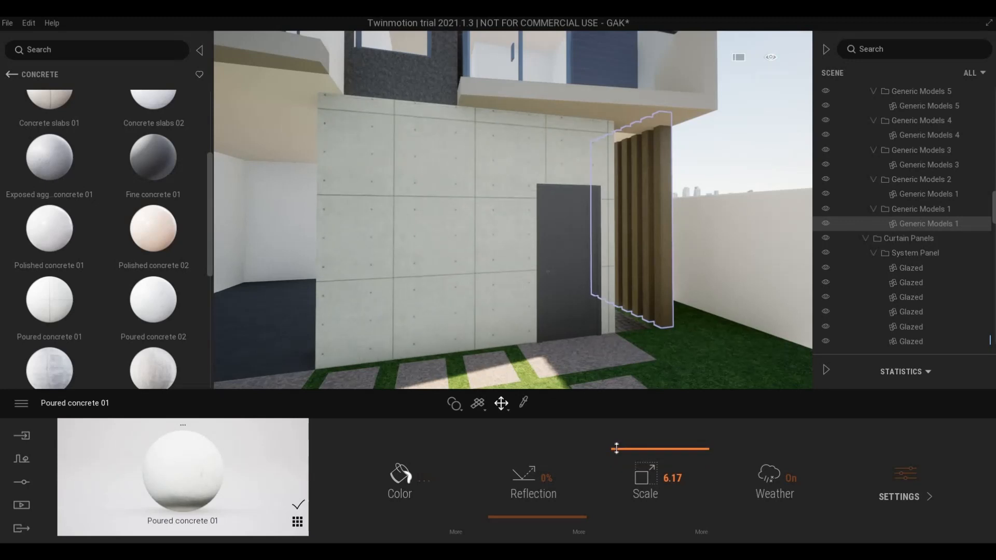
left_click_drag(617, 454, 618, 453)
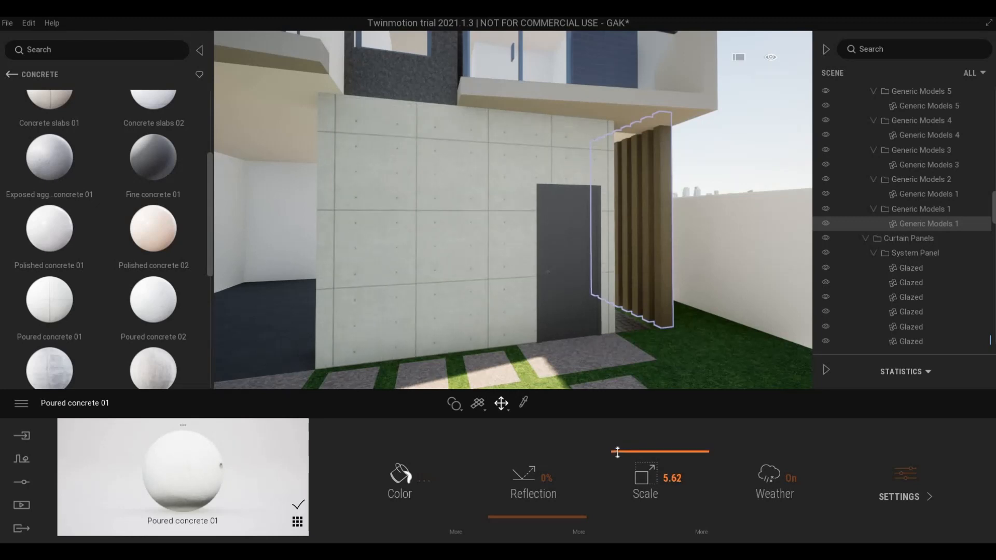
left_click_drag(618, 454, 619, 454)
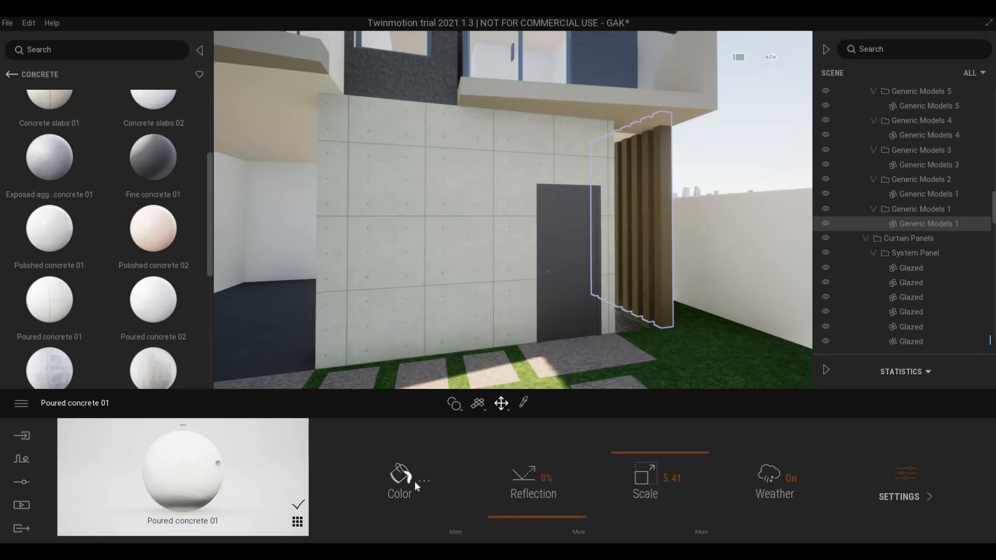
left_click_drag(483, 205, 483, 237)
left_click(544, 383)
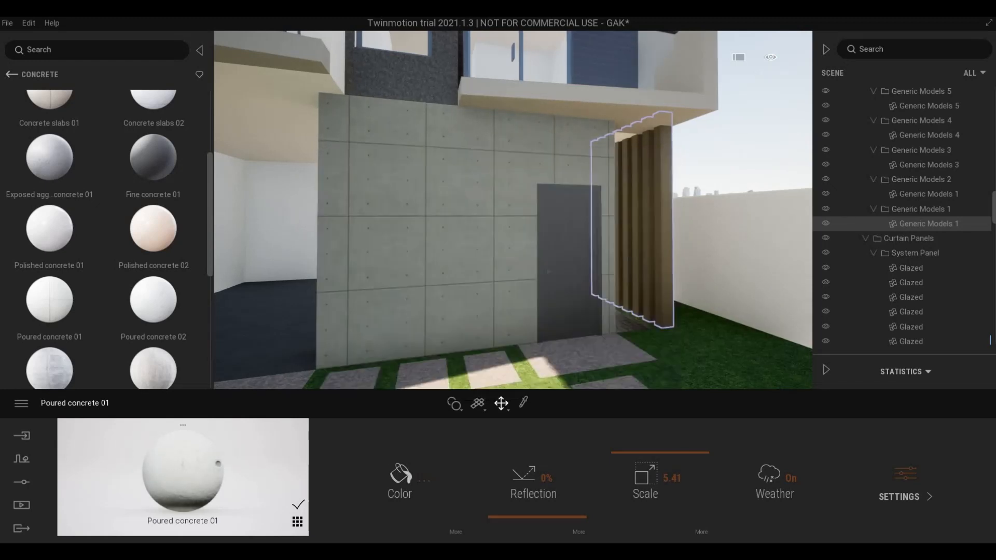
- Move up to the upper balcony and select the exterior wall around its door
key("a")
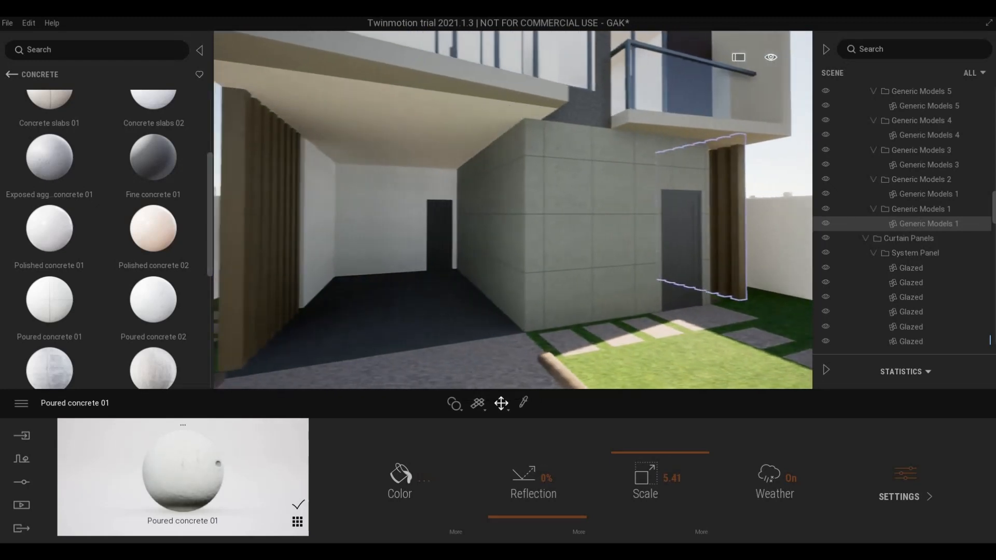
key("d")
key("e")
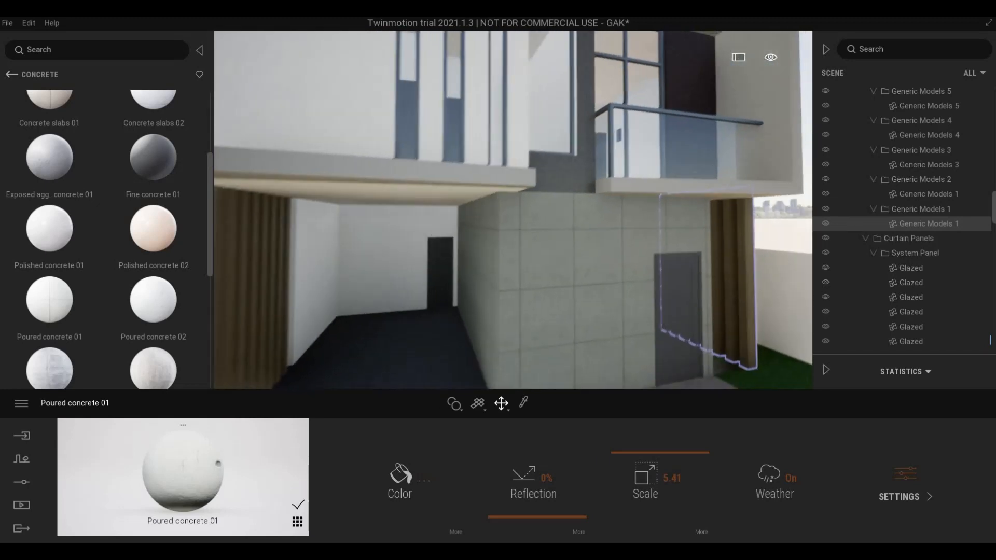
key("w")
key("w")
key("e")
key("d")
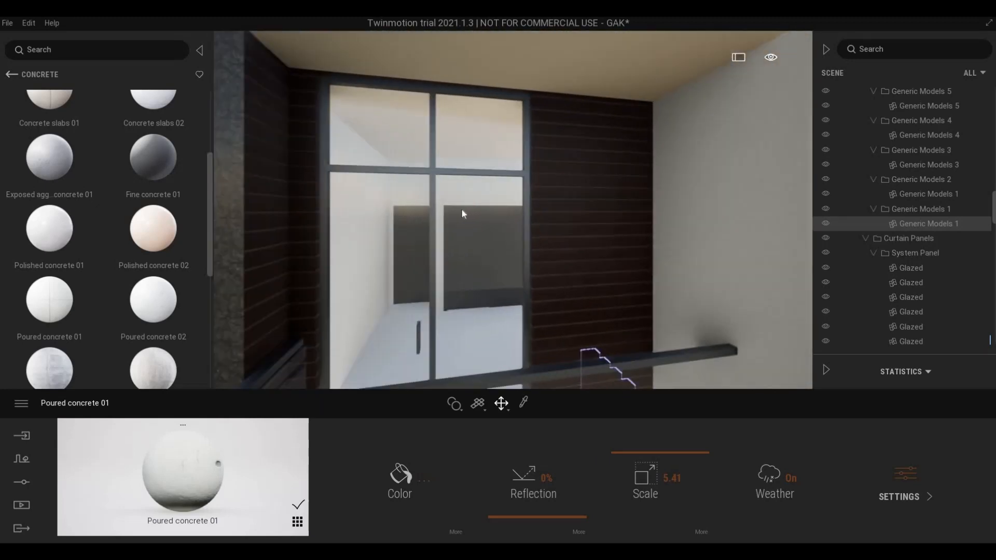
left_click(306, 219)
mouse_move(148, 173)
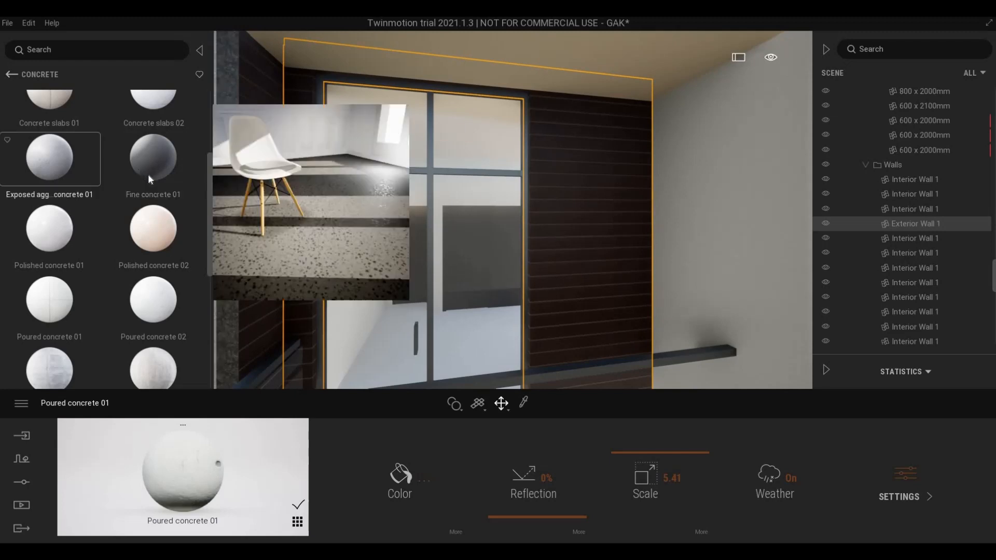
scroll(106, 276, "up", 3)
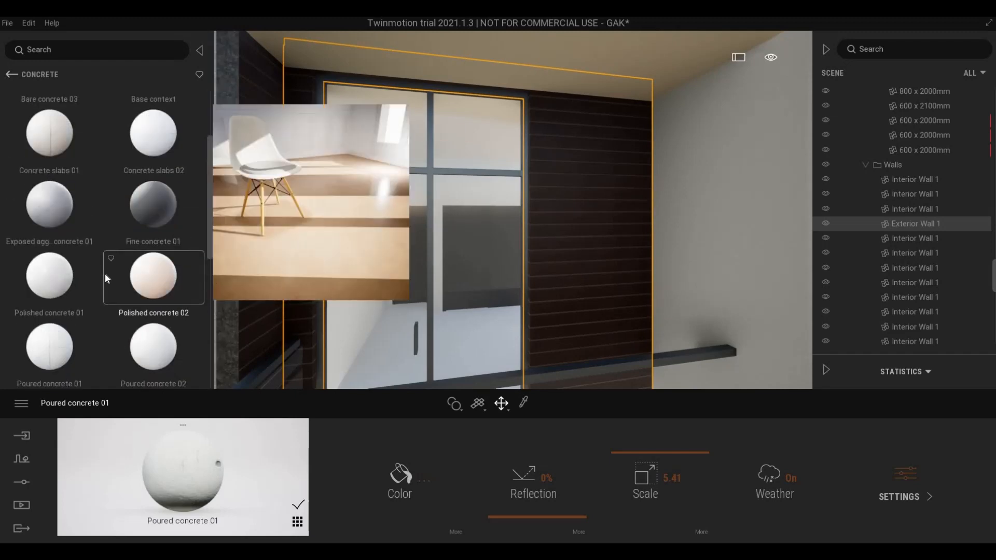
mouse_move(155, 201)
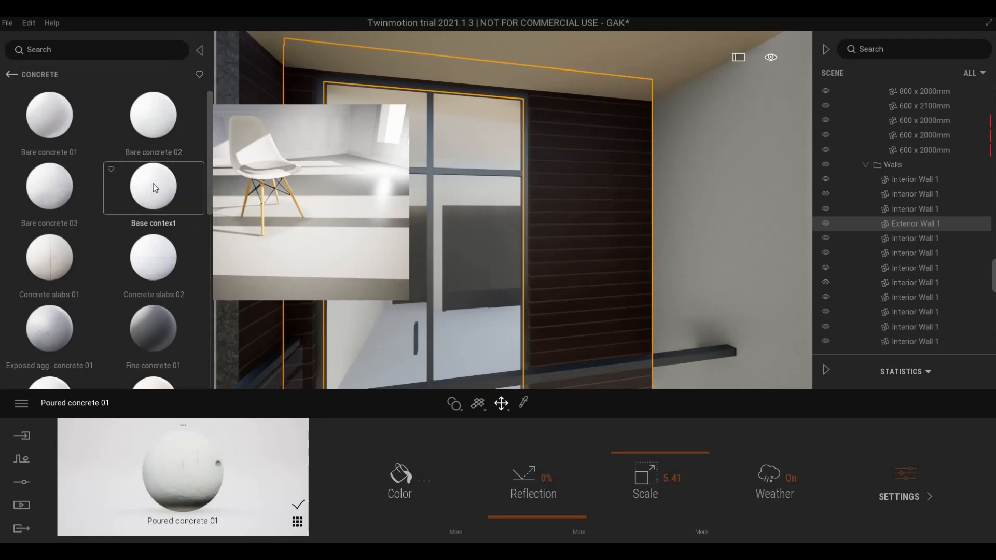
- Apply Stacked stone 05 from Stones to that wall and enlarge its scale to 5.19
key("s")
key("s")
key("d")
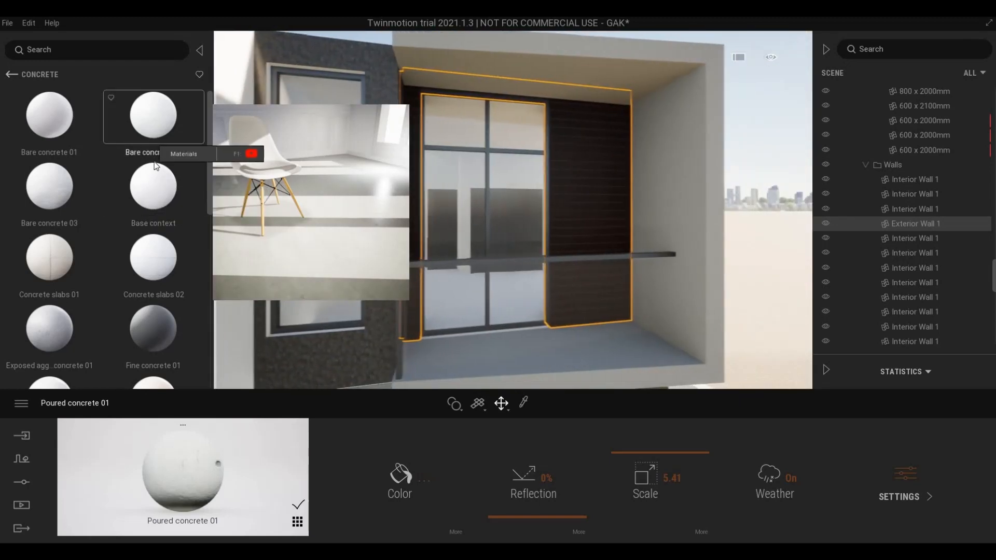
key("w")
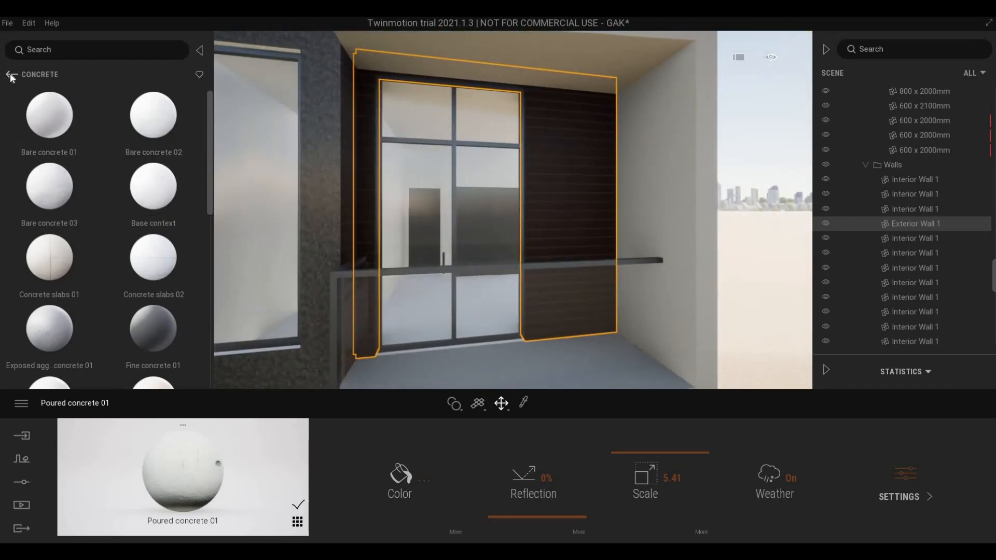
left_click(12, 74)
scroll(151, 292, "down", 2)
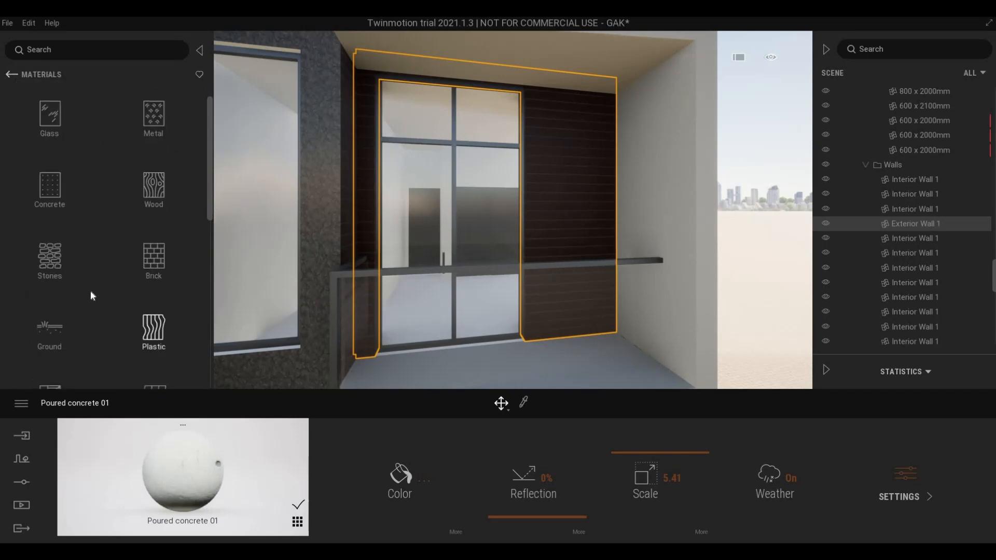
left_click(49, 205)
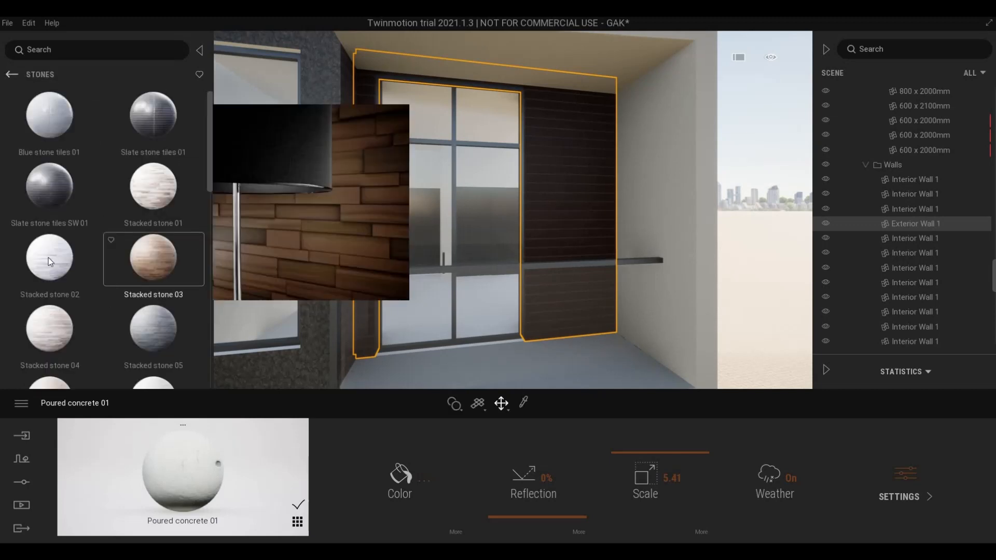
scroll(85, 290, "down", 2)
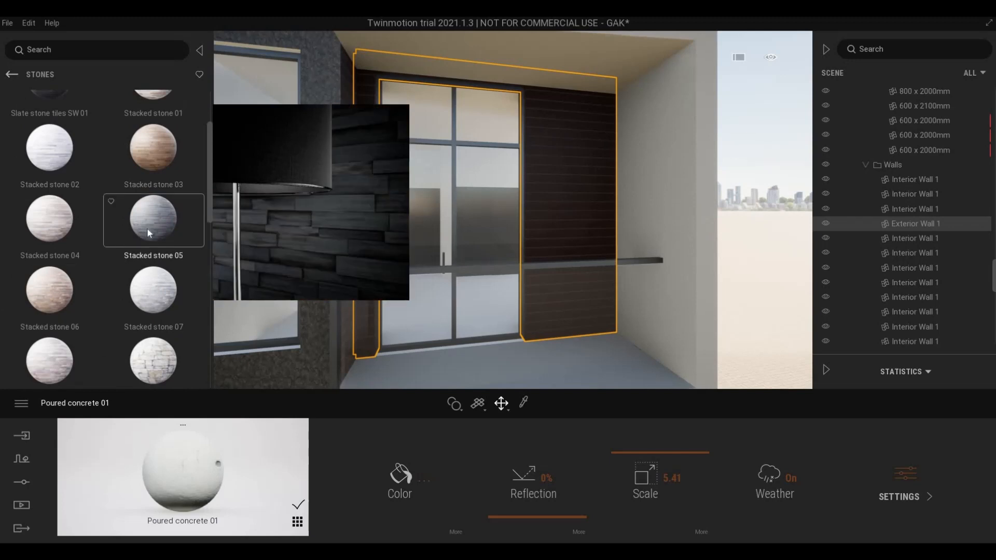
scroll(148, 227, "down", 1)
left_click_drag(496, 255, 559, 243)
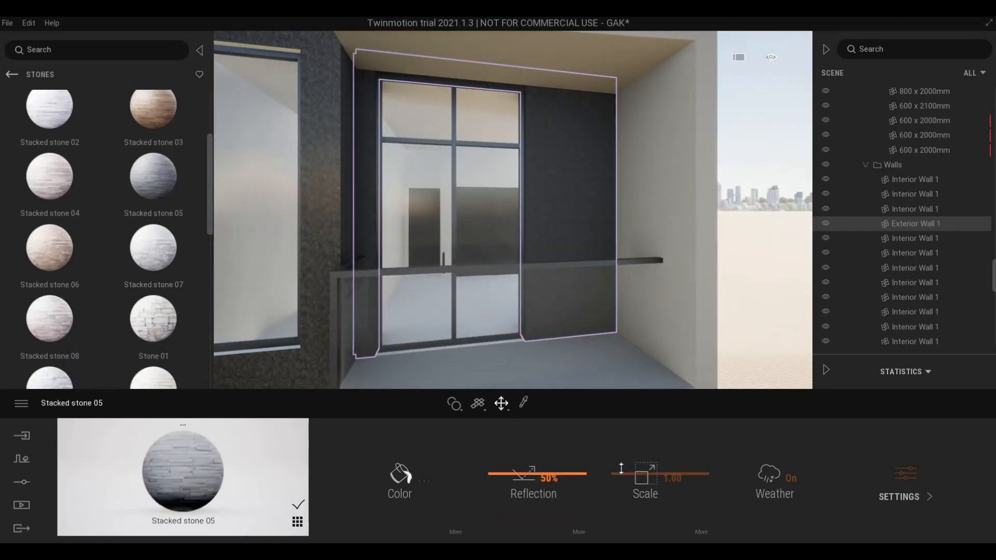
left_click_drag(619, 467, 620, 454)
left_click_drag(519, 272, 507, 279)
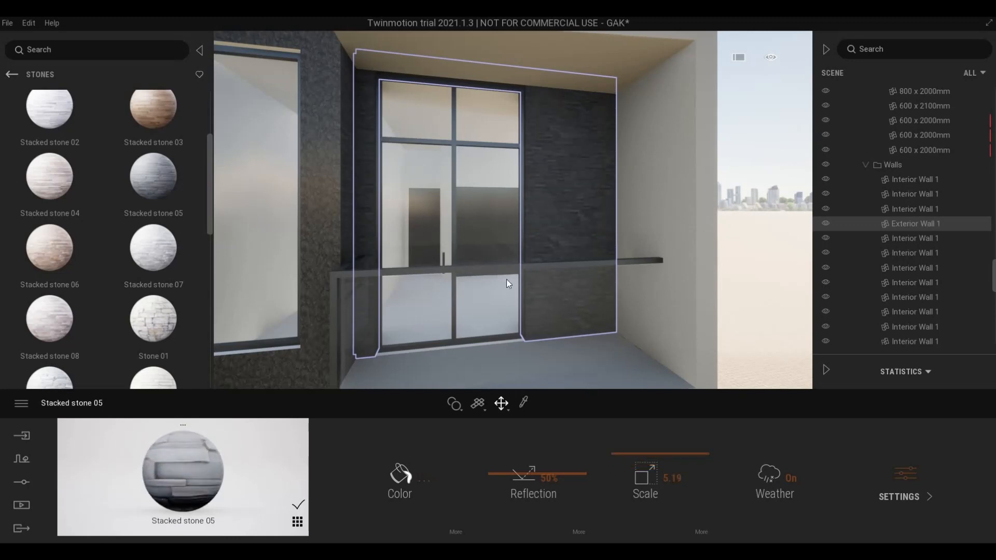
- Back away and frame the upper facade with the dark wall panel
left_click(597, 267)
key("Escape")
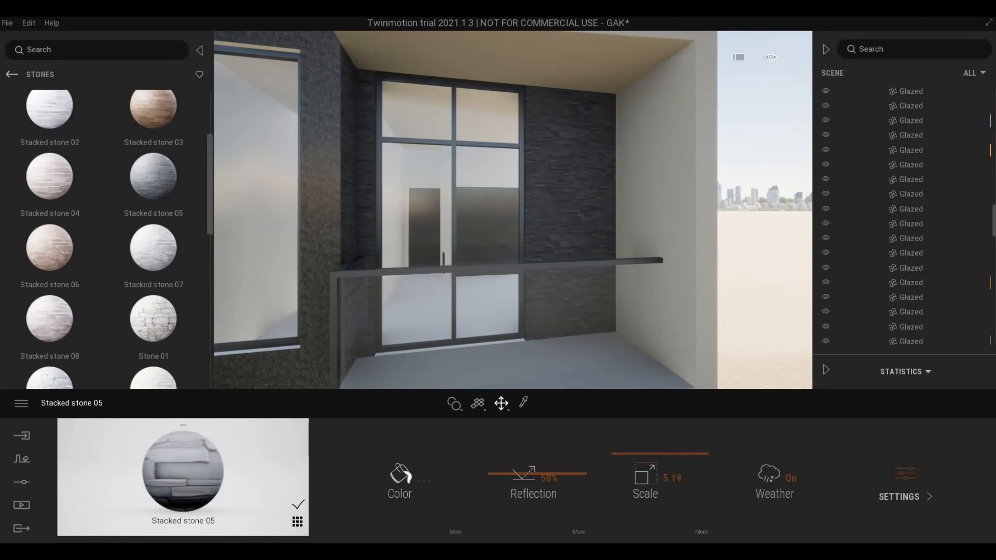
key("s")
right_click_drag(598, 267, 470, 259)
key("s")
key("a")
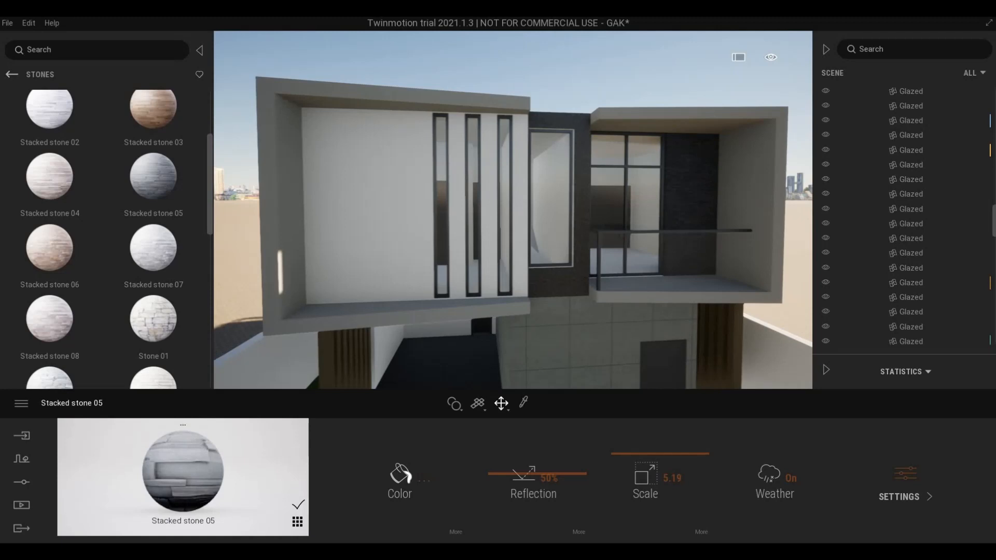
key("a")
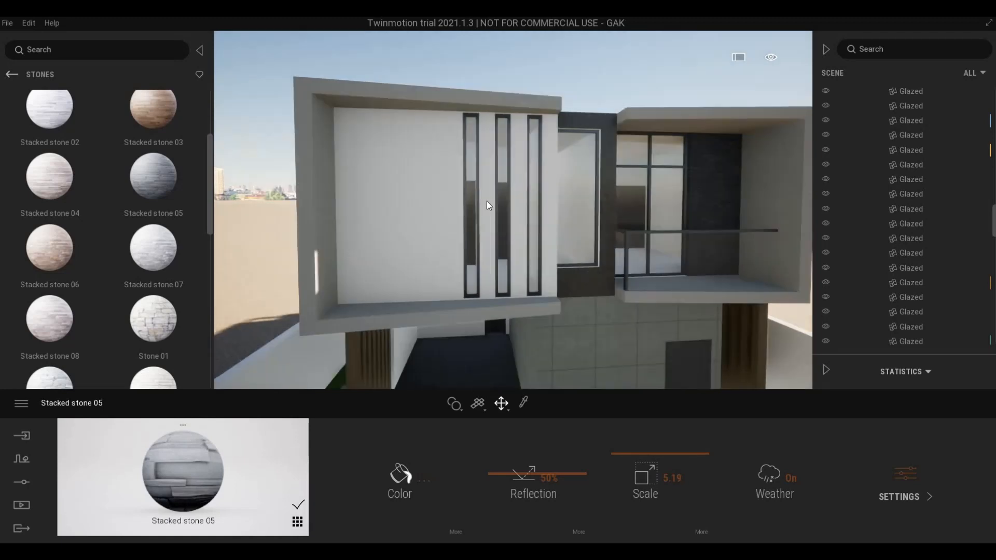
middle_click_drag(487, 201, 549, 228)
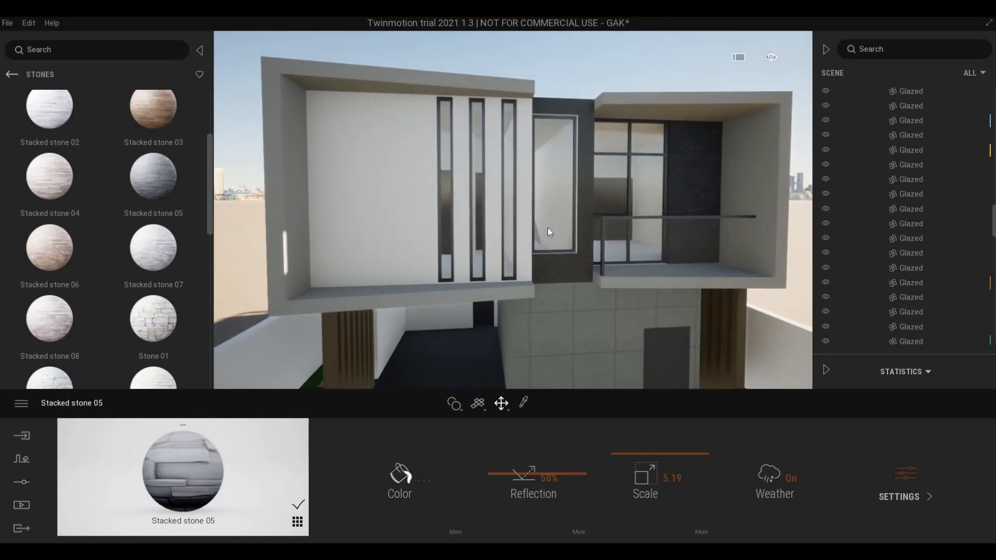
key("d")
key("w")
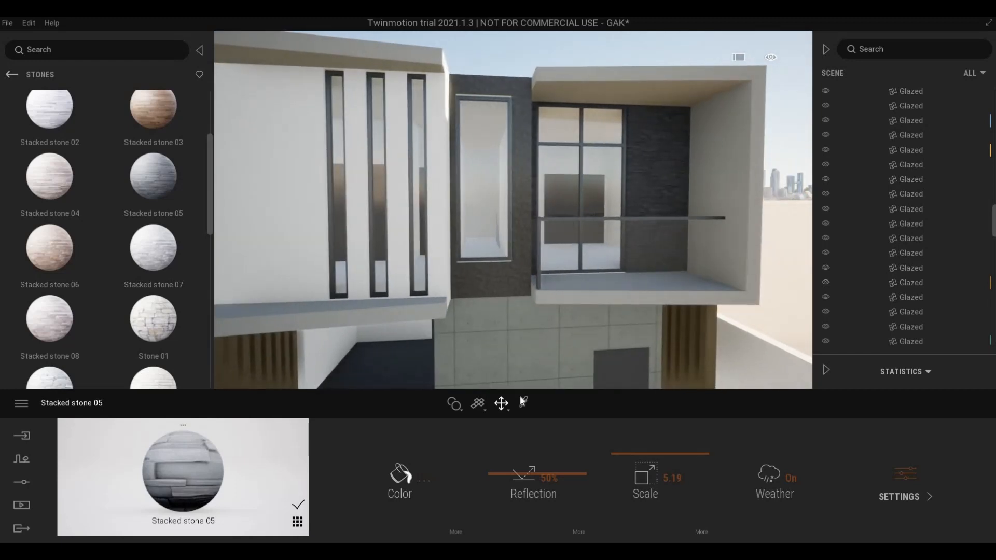
- Sample the panel's Jamtlandsk Svart Limestone and tint it golden yellow FFDB7D
left_click(523, 404)
left_click(525, 248)
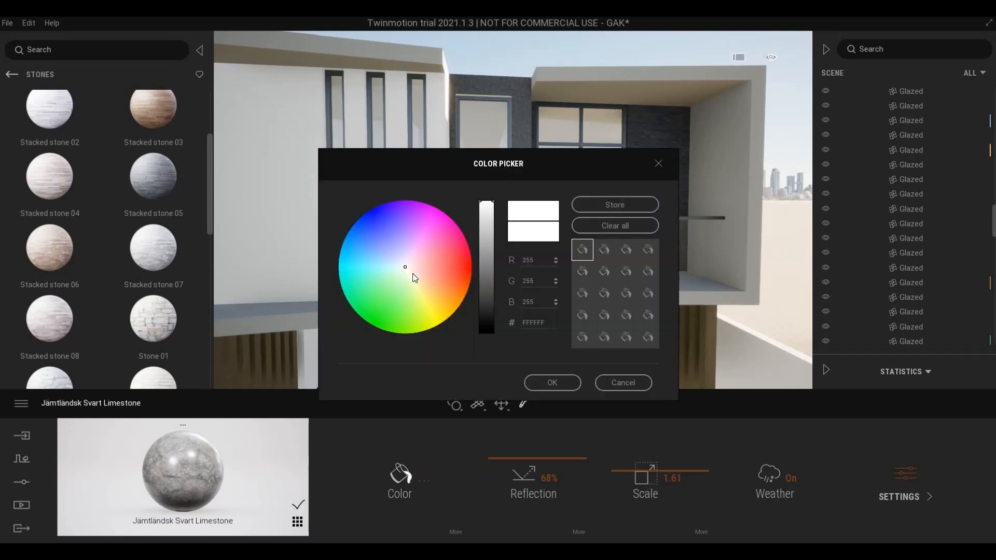
left_click_drag(413, 274, 441, 298)
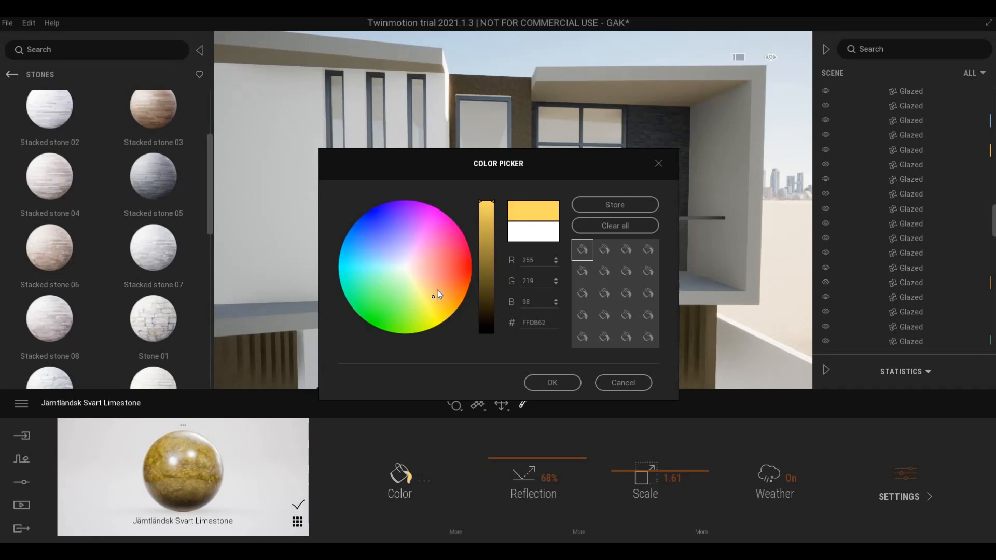
left_click(436, 287)
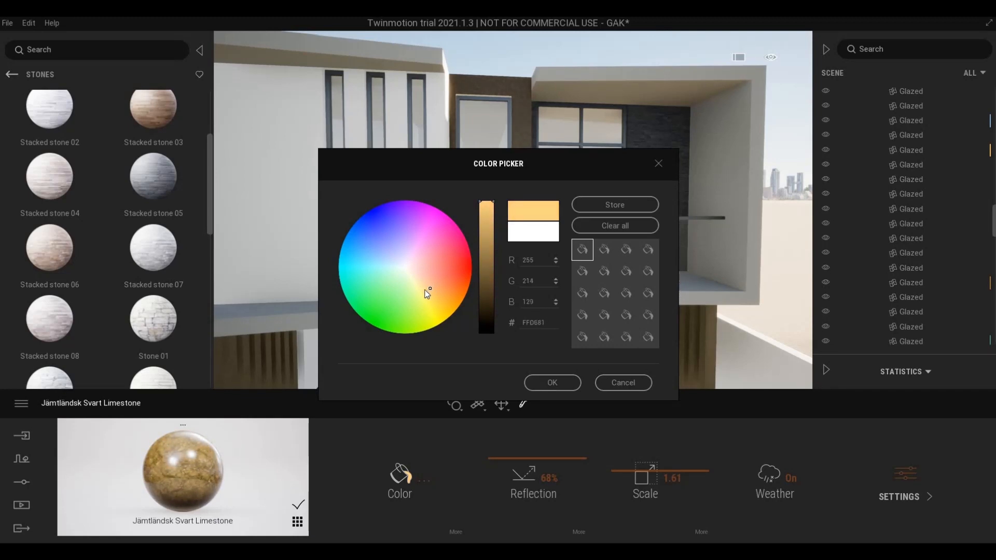
mouse_move(413, 295)
left_mouse_down()
mouse_move(428, 288)
mouse_move(429, 270)
mouse_move(409, 246)
mouse_move(379, 244)
mouse_move(356, 270)
mouse_move(393, 309)
mouse_move(432, 294)
left_mouse_up()
left_click(548, 383)
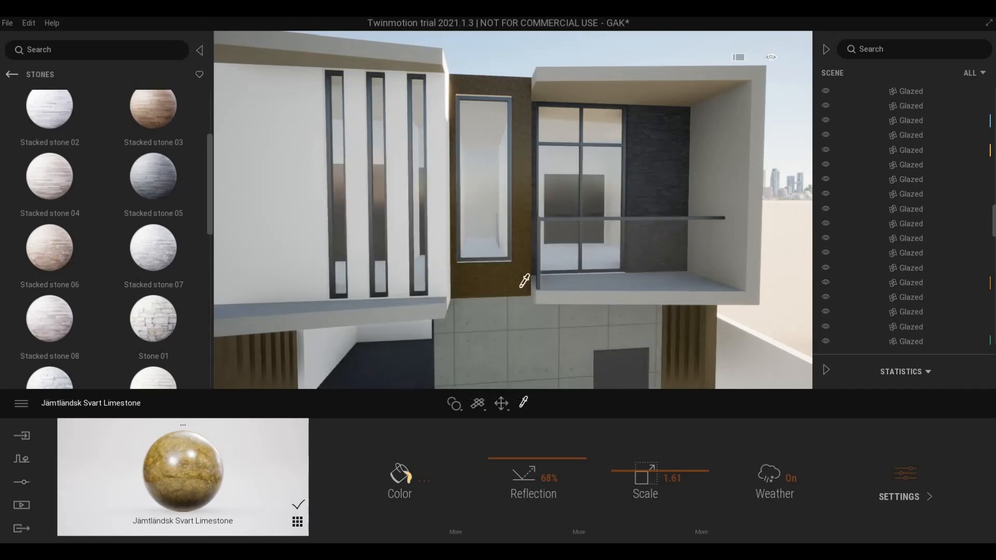
- Browse the library to Quixel Megascans > Surface > Stone > Limestone
scroll(525, 280, "up", 5)
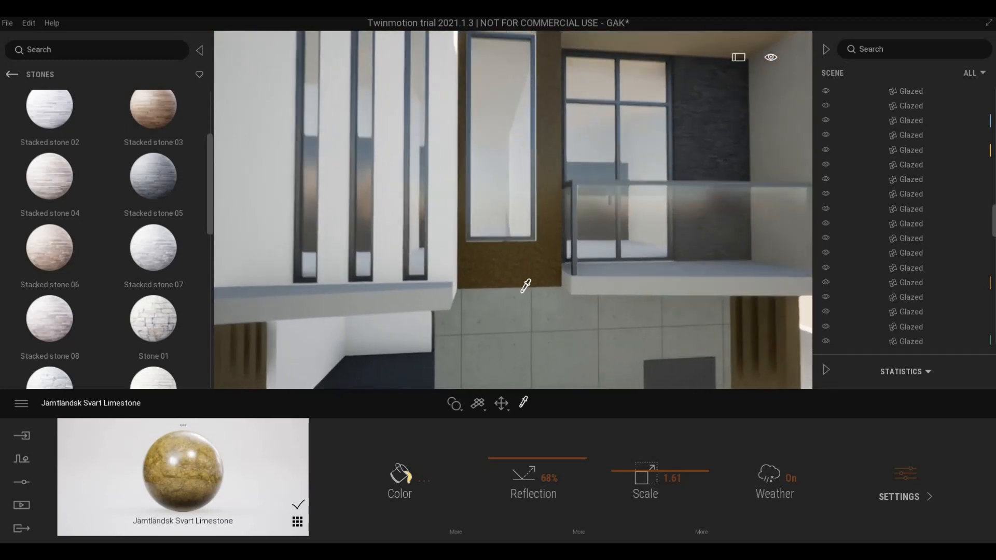
scroll(522, 290, "up", 5)
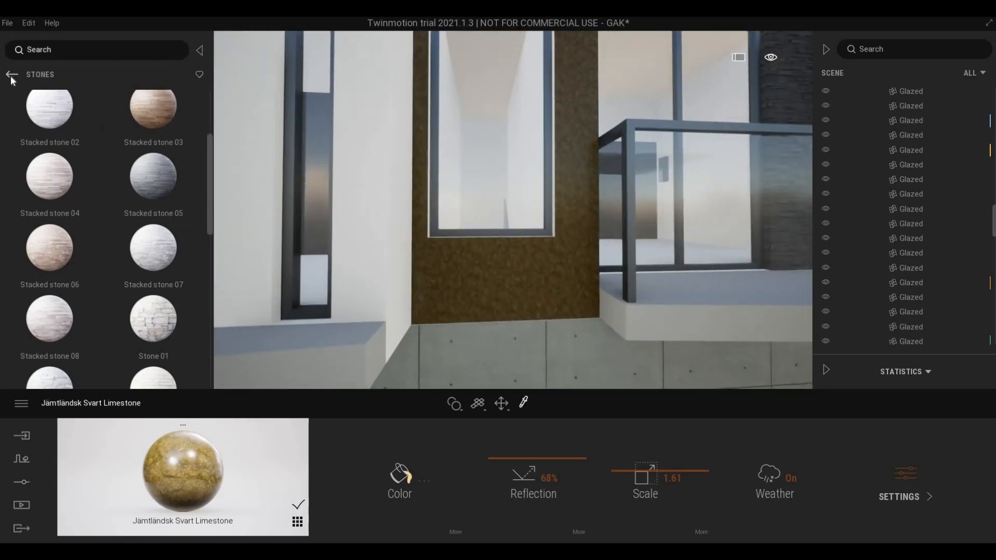
left_click(12, 75)
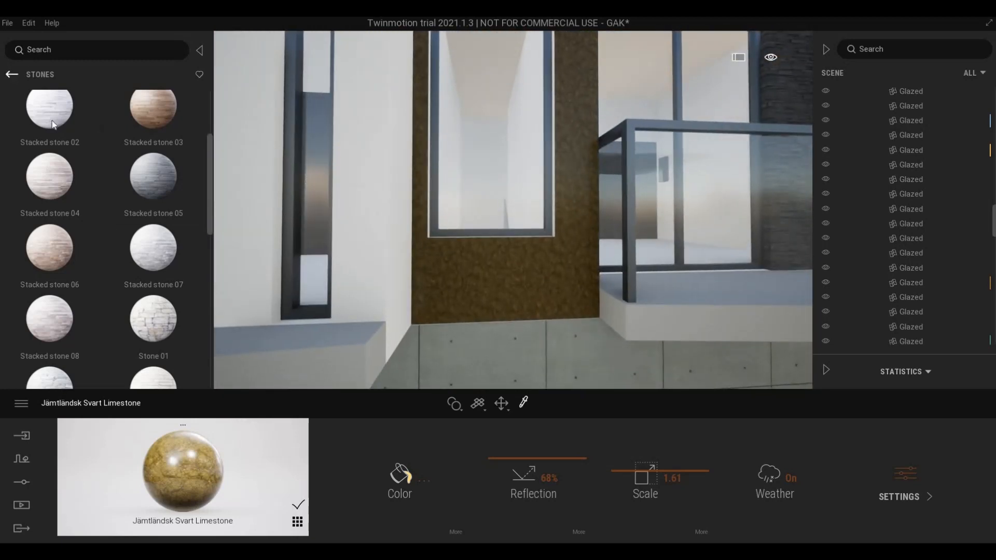
left_click(12, 74)
left_click(52, 271)
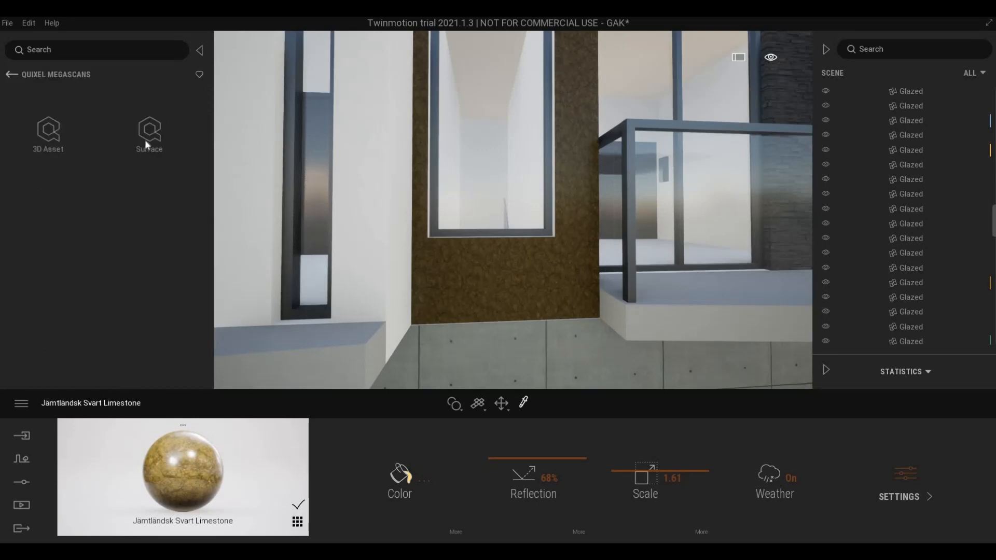
left_click(145, 139)
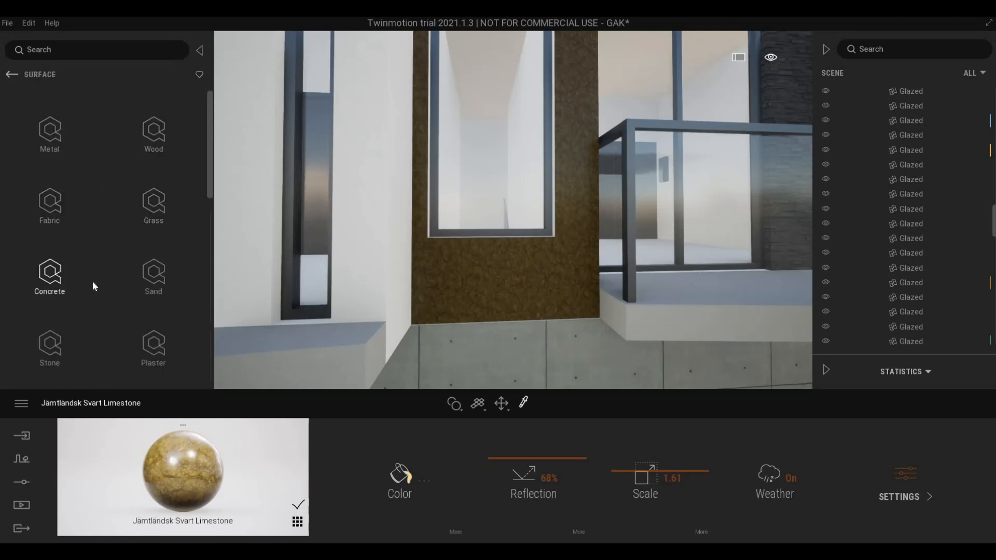
scroll(92, 281, "down", 1)
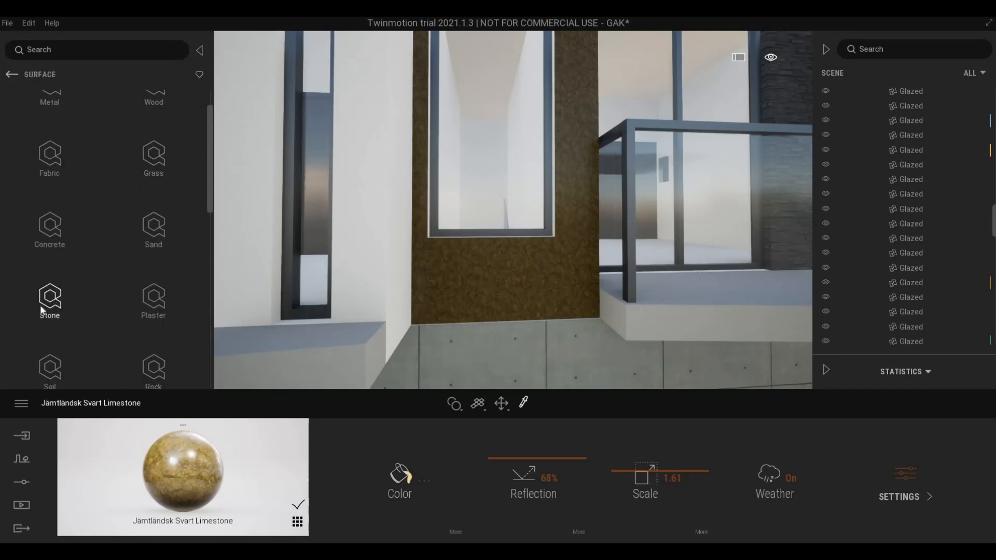
left_click(49, 295)
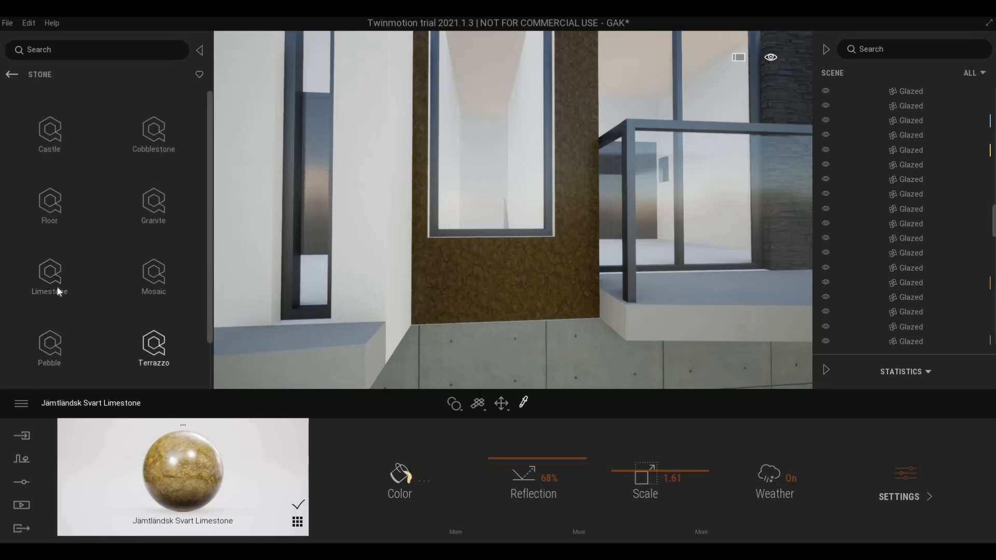
left_click(62, 262)
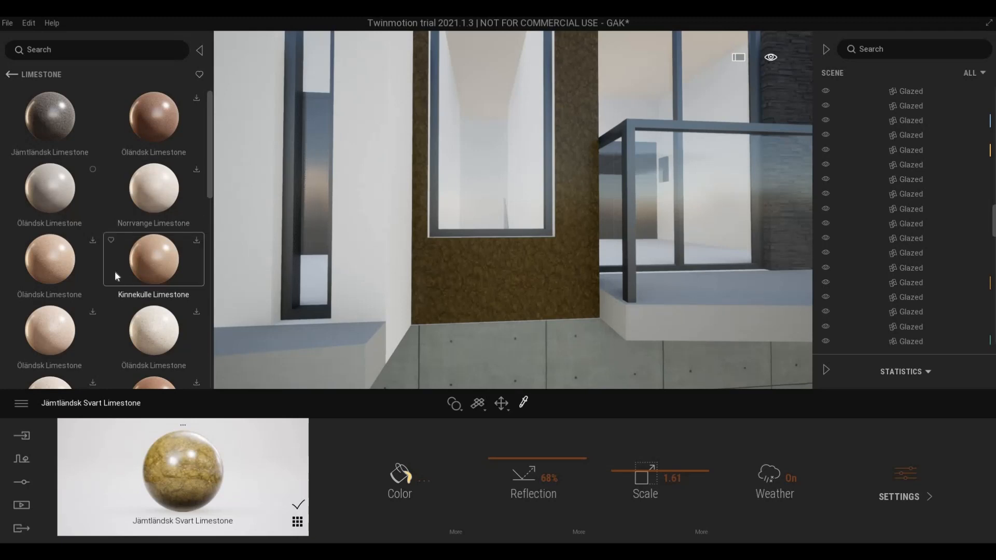
scroll(114, 271, "down", 2)
scroll(22, 110, "up", 2)
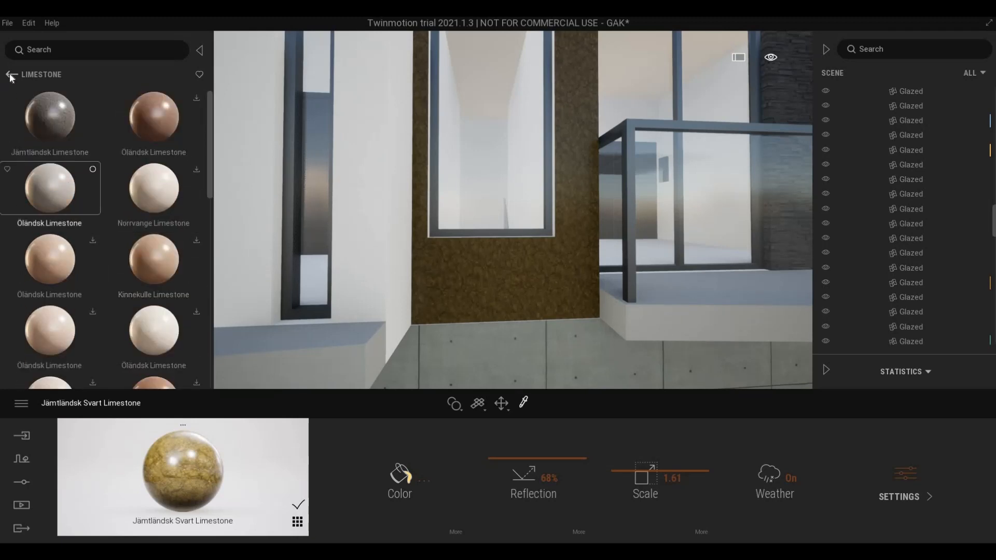
- Apply Öländsk Limestone to the brown wall panel and orbit in to inspect its texture
left_click_drag(349, 260, 475, 292)
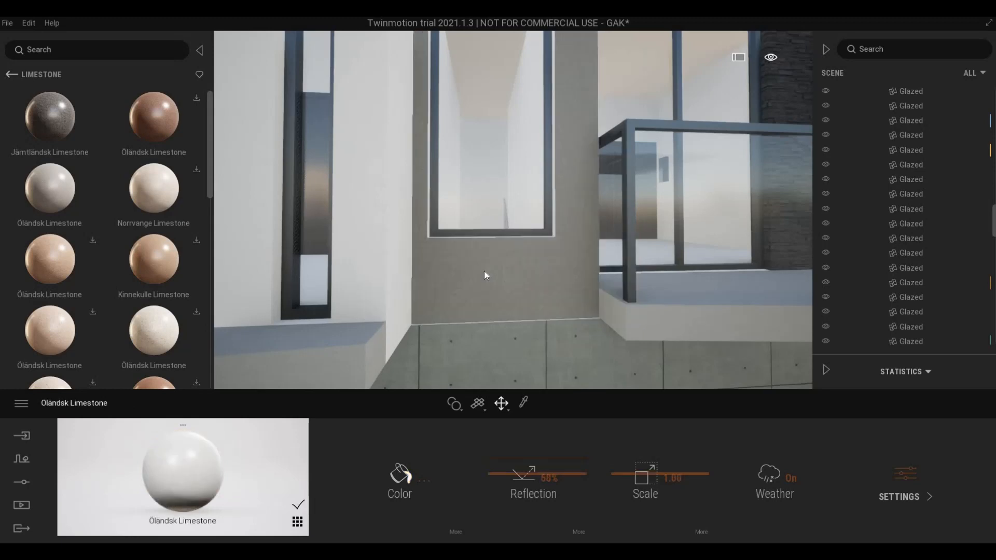
key("d")
right_click_drag(513, 210, 416, 211)
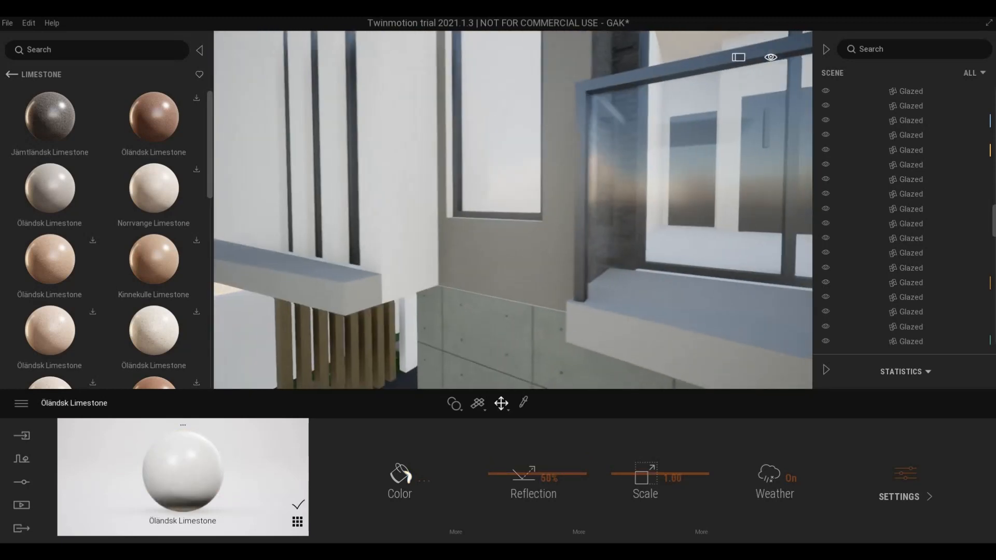
key("w")
key("d")
mouse_move(480, 272)
right_mouse_down()
mouse_move(457, 272)
mouse_move(493, 272)
mouse_move(480, 272)
right_mouse_up()
key("w")
key("s")
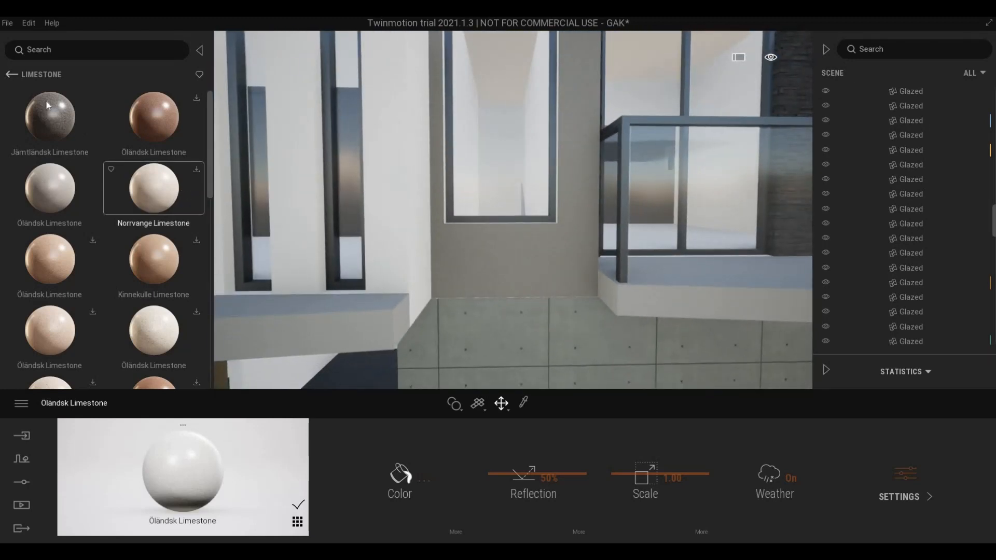
scroll(154, 194, "down", 1)
- Open the granite surfaces and try Bianco Sardo Granite on the wall panel
left_click(11, 74)
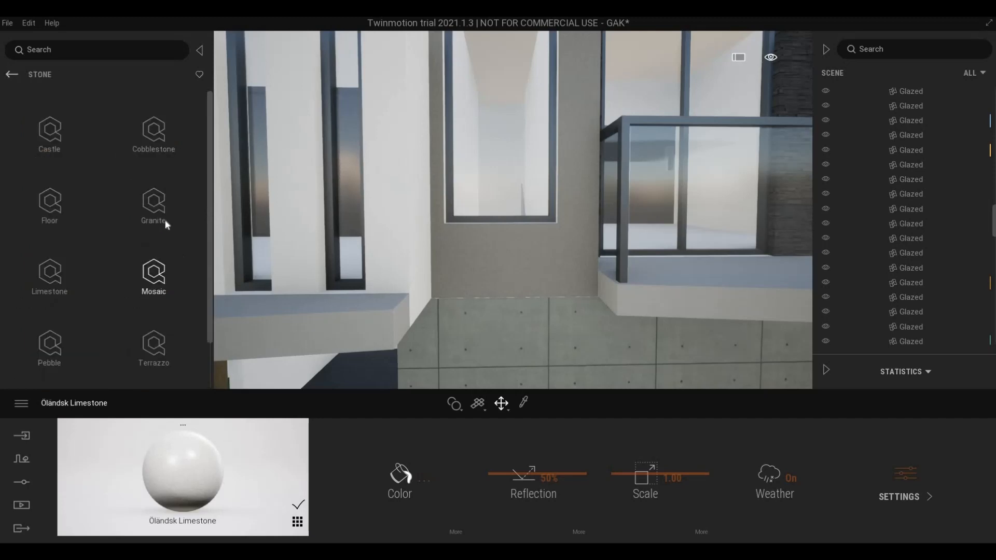
left_click(193, 235)
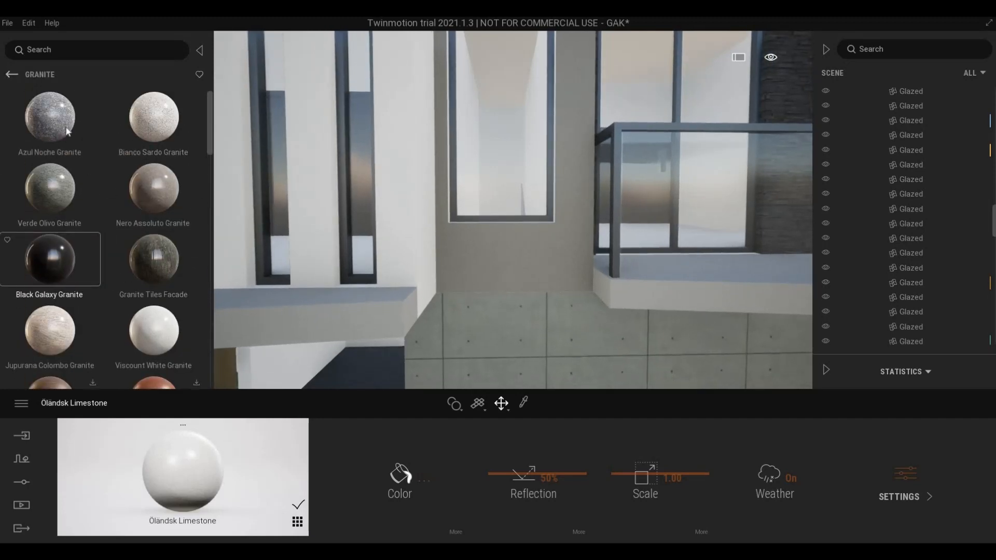
left_click_drag(481, 243, 493, 249)
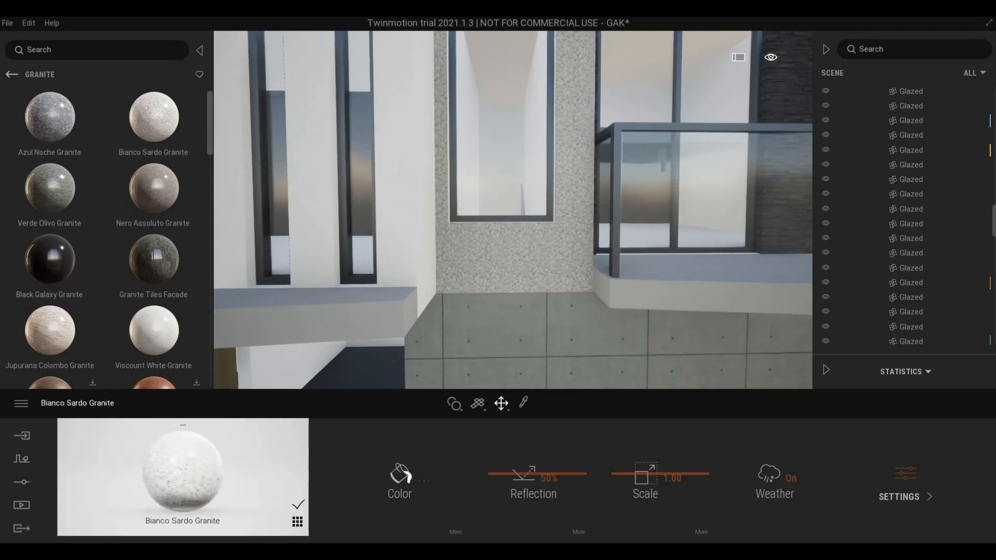
key("s")
right_click_drag(493, 249, 506, 285)
key("d")
key("w")
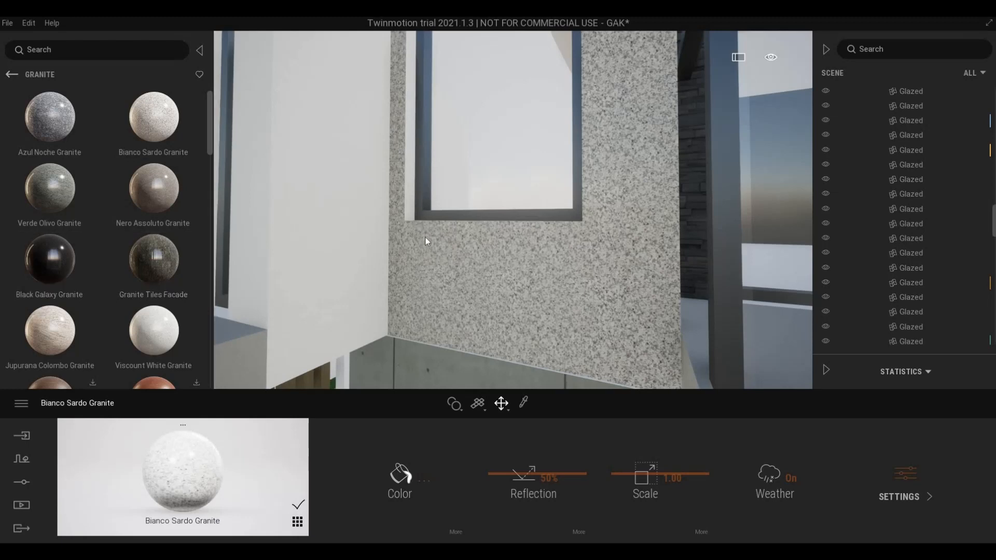
key("s")
- Replace it with Verde Olivo Granite and back away to view the balcony facade
left_click_drag(49, 188, 499, 236)
key("s")
right_click_drag(499, 237, 509, 238)
key("a")
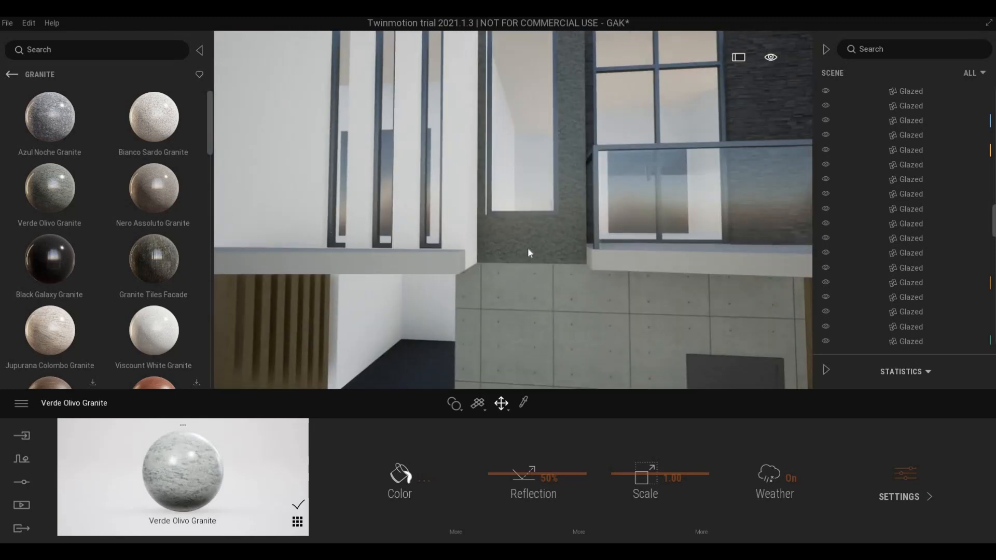
key("s")
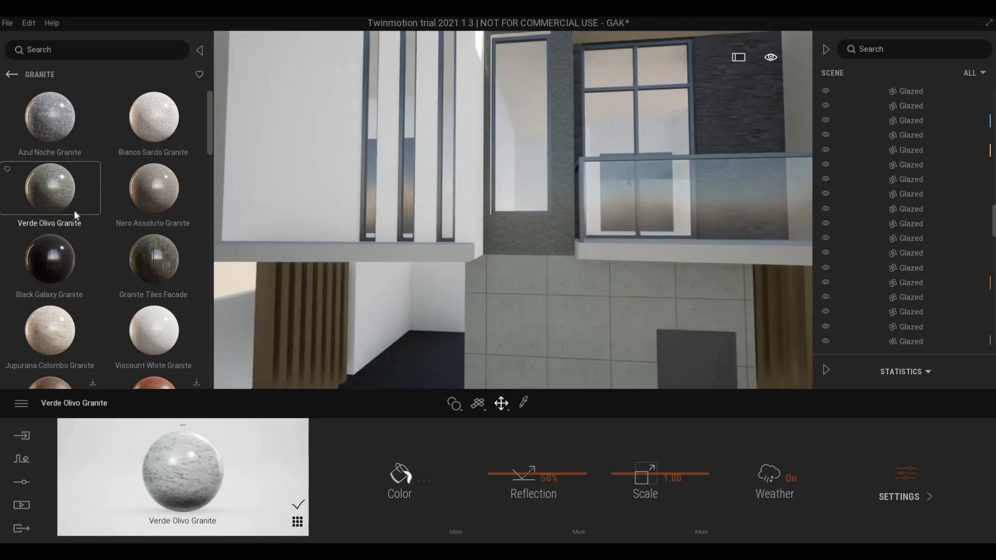
key("s")
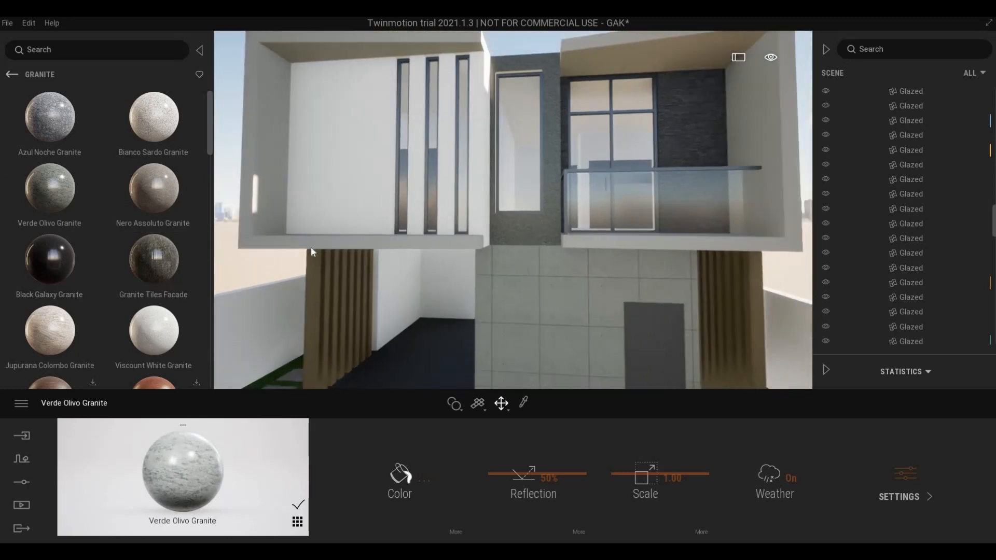
right_click_drag(334, 258, 305, 253)
key("q")
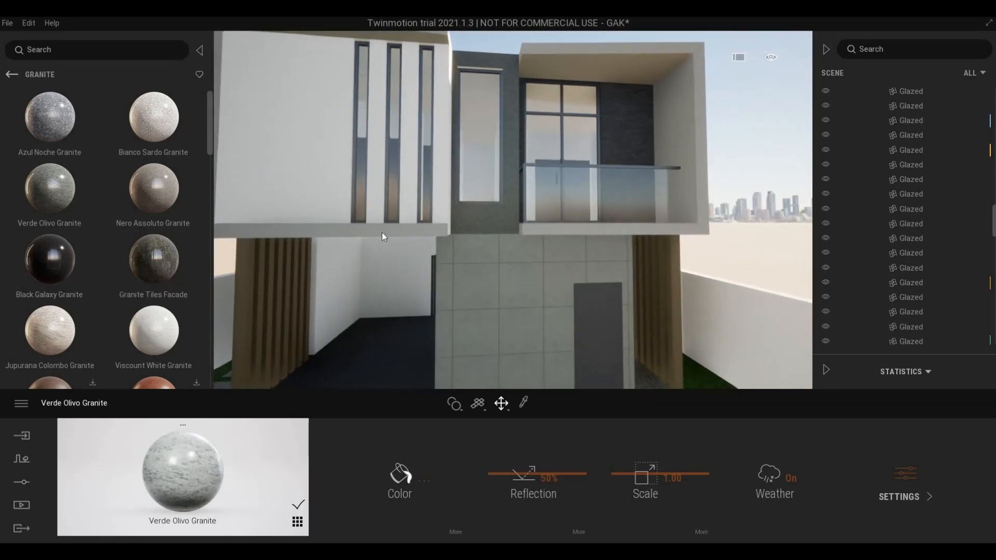
key("w")
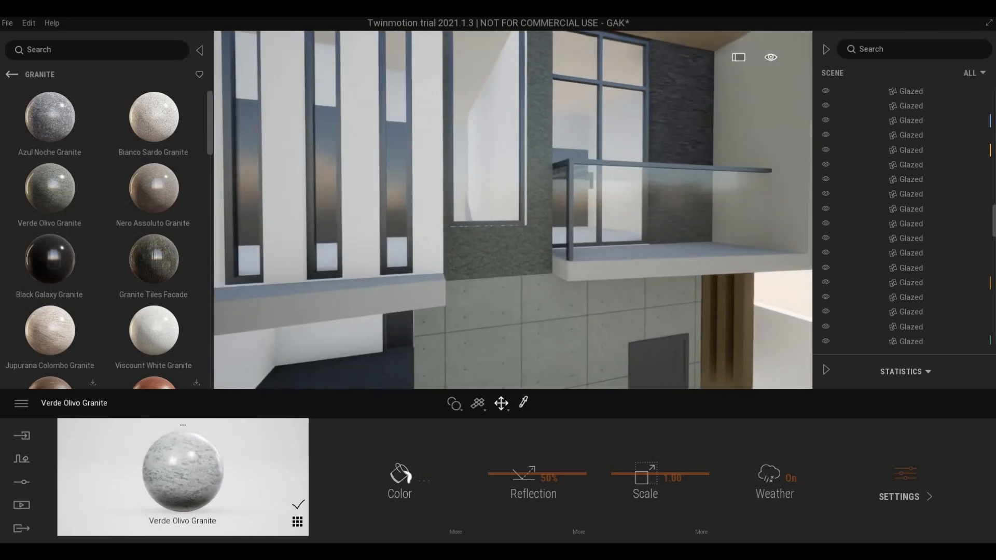
left_click(523, 403)
- Tint the sampled facade wall material beige (213/205/185, D5CDB9)
left_click(420, 311)
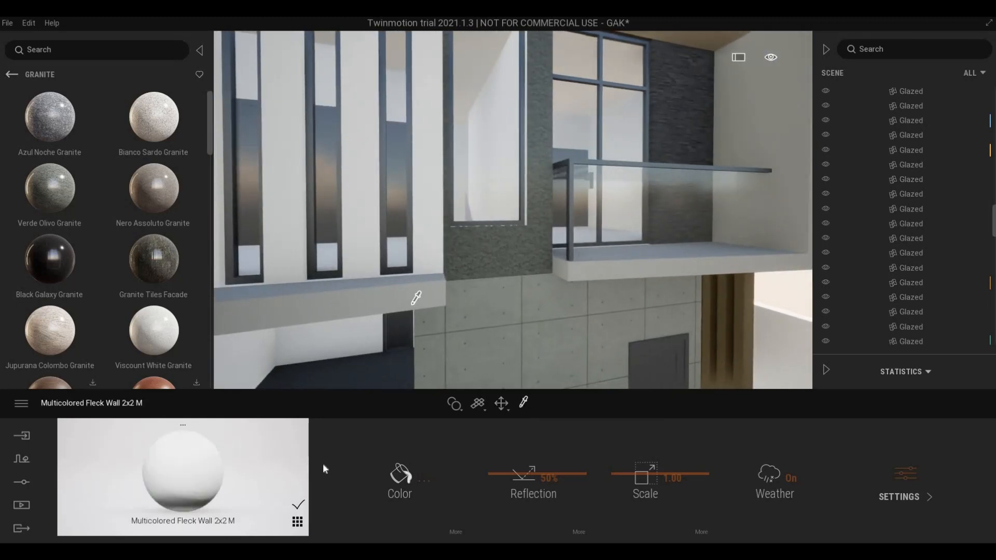
left_click(394, 472)
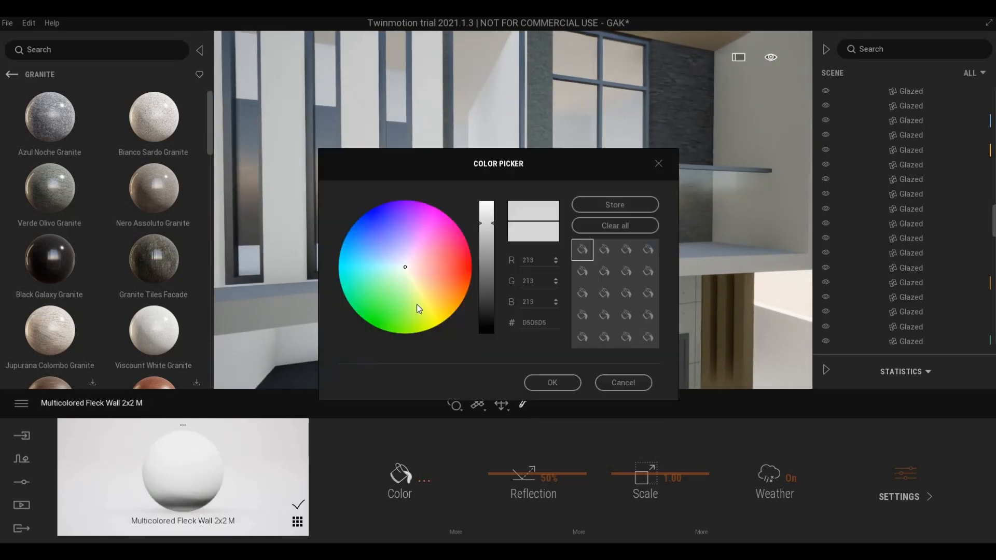
left_click(412, 273)
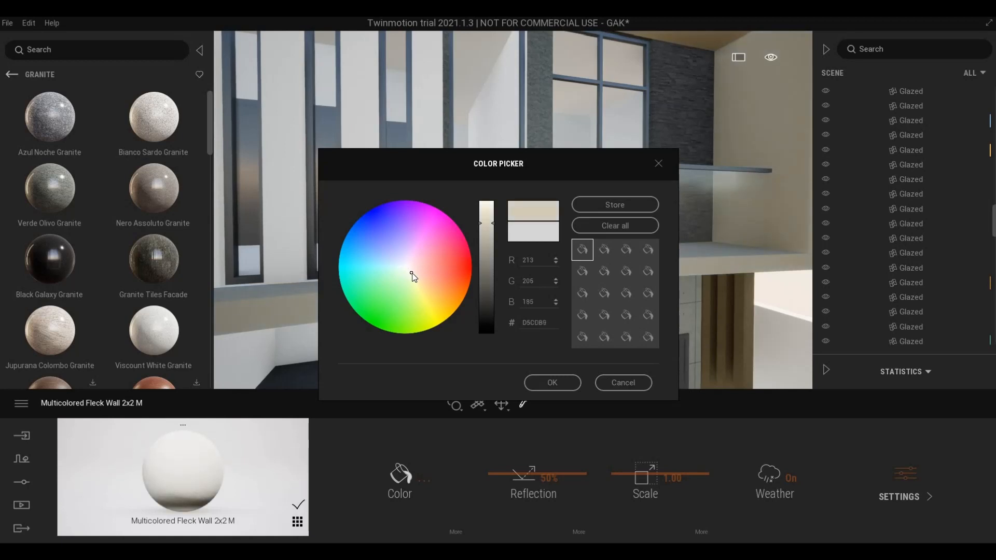
left_click(530, 380)
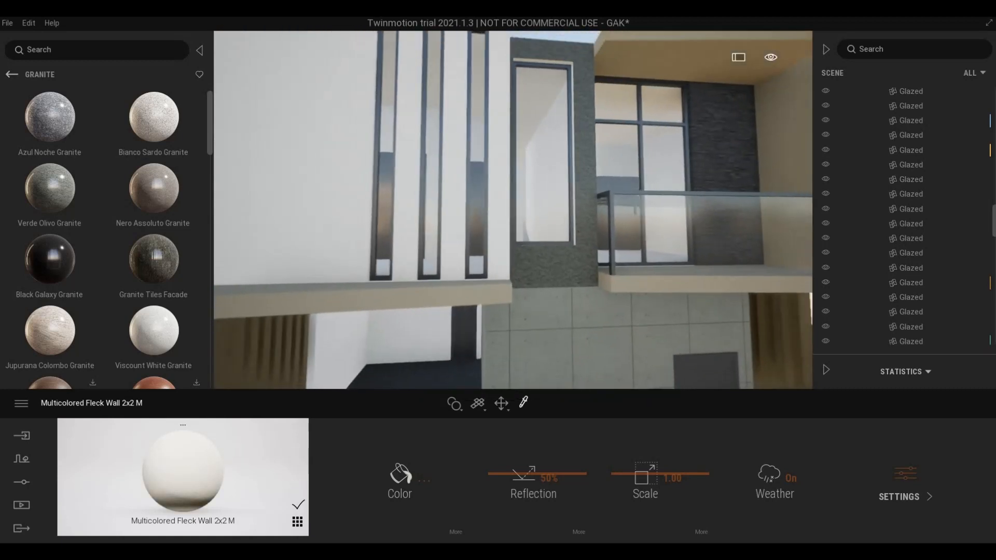
- Move the camera around the house to view it with the driveway and lawn
scroll(501, 272, "down", 8)
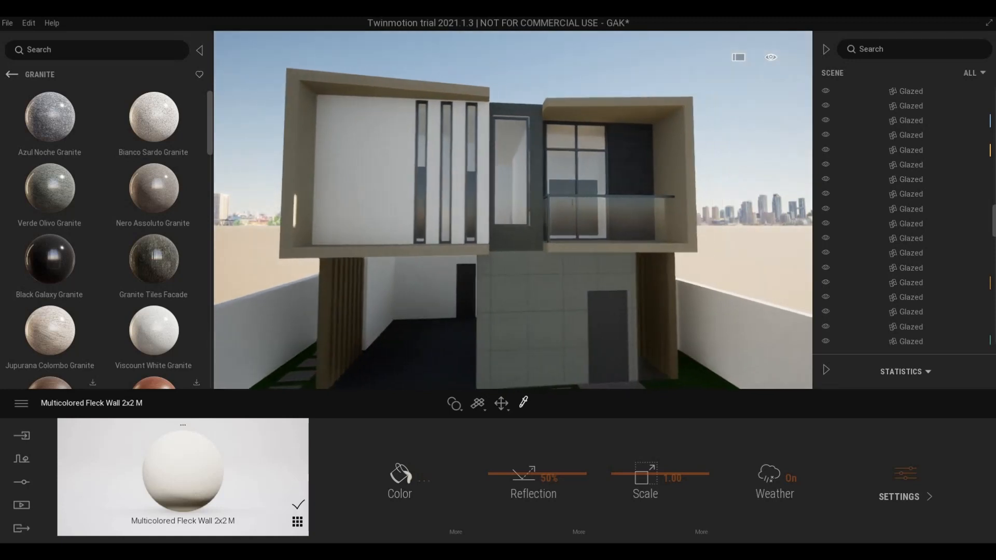
middle_click_drag(496, 280, 515, 216)
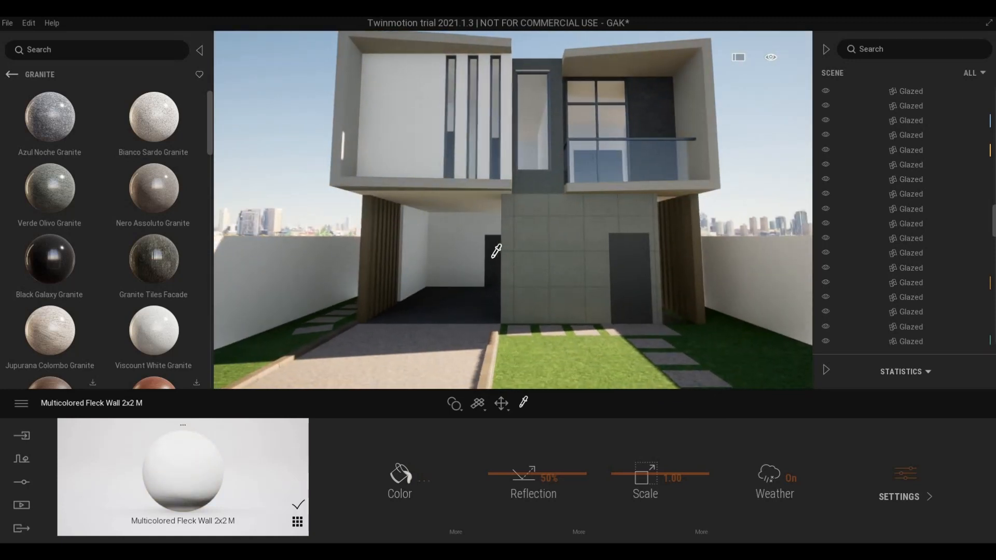
right_click_drag(496, 251, 482, 285)
scroll(482, 286, "up", 2)
key("Escape")
middle_click_drag(477, 289, 469, 260)
scroll(543, 294, "down", 1)
scroll(540, 287, "up", 3)
scroll(540, 265, "down", 3)
- Swing to a frontal view and fly in toward the three narrow upper windows
left_click_drag(470, 259, 446, 260, "shift")
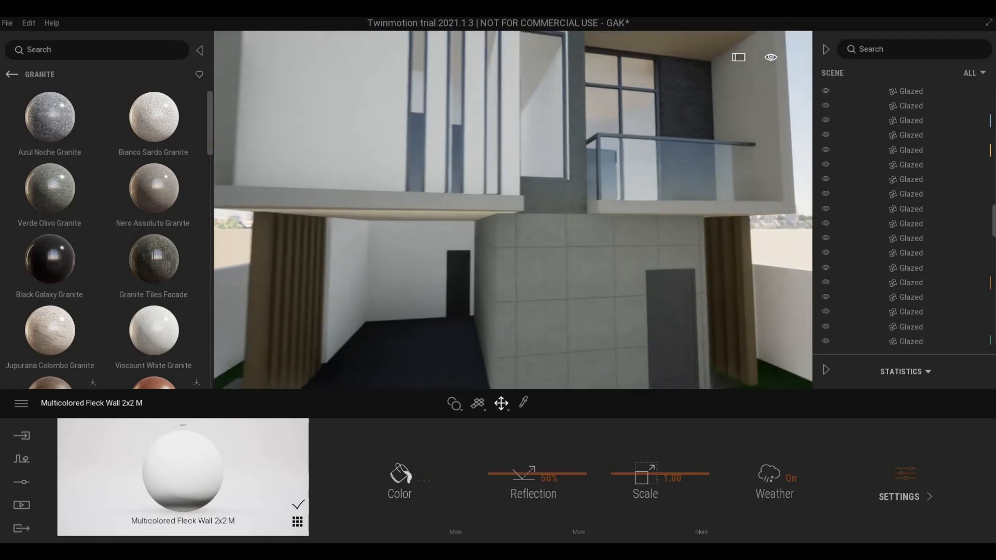
middle_click_drag(446, 259, 421, 261, "shift")
scroll(431, 259, "down", 3)
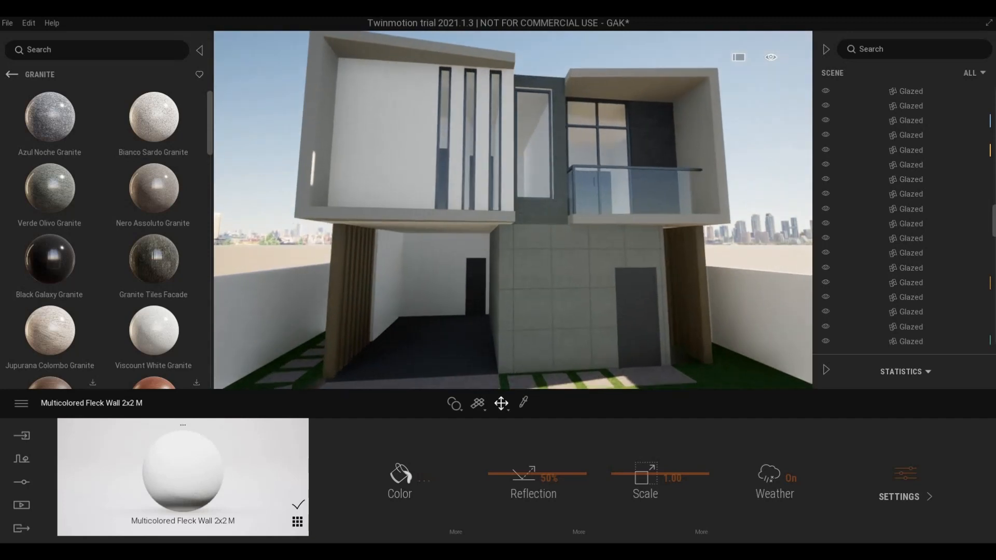
key("w")
right_click_drag(513, 210, 539, 181)
key("w")
key("w")
right_click_drag(539, 285, 11, 24)
key("d")
key("s")
left_click(8, 23)
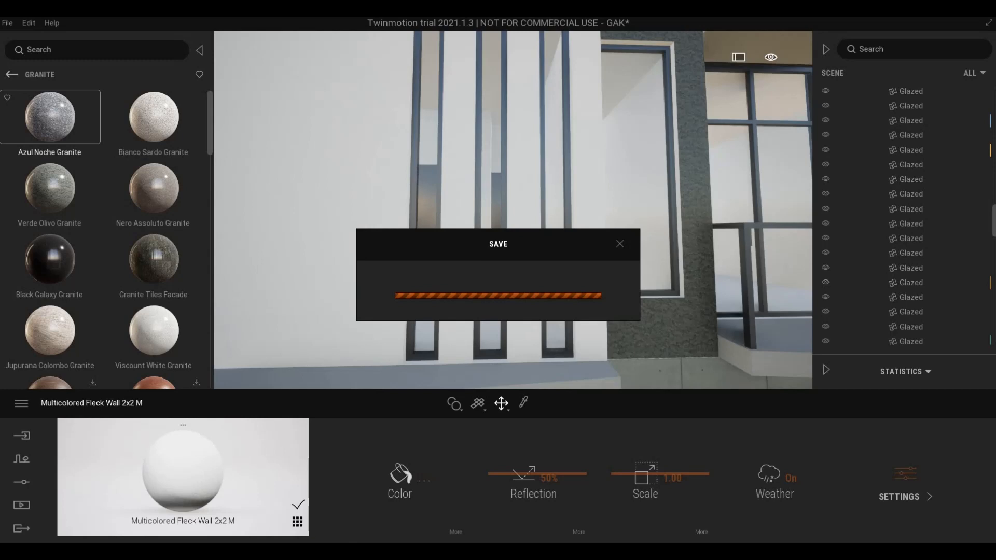
- Switch from Twinmotion back to the Revit project via the taskbar
left_click(108, 550)
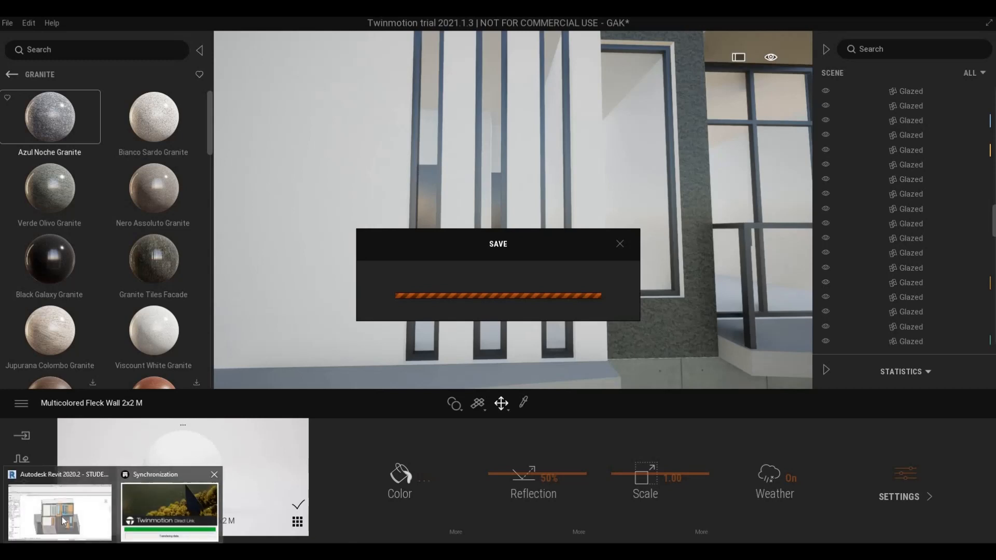
left_click(168, 504)
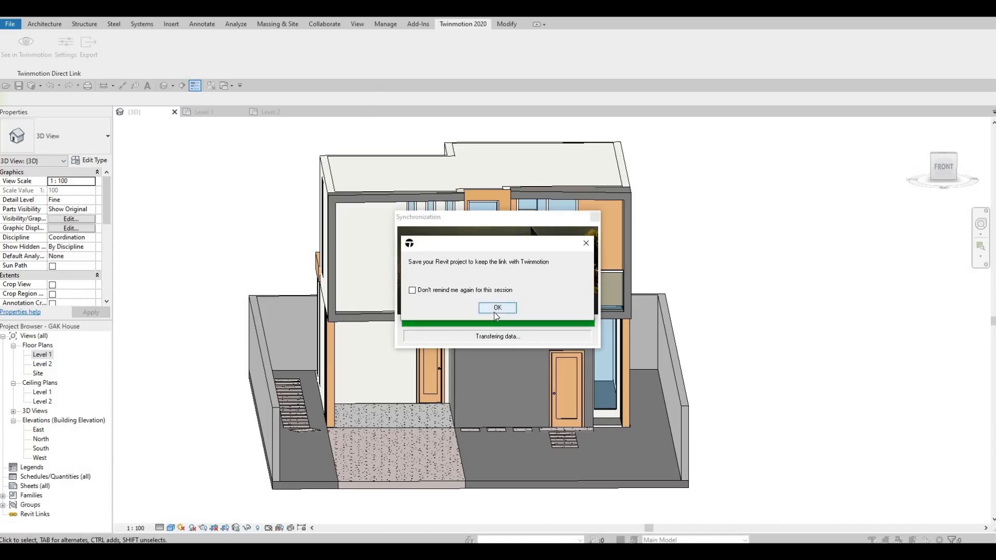
- Dismiss the save and synchronization notices in Revit and clear the selection
left_click(497, 308)
scroll(515, 260, "up", 3)
scroll(515, 259, "up", 2)
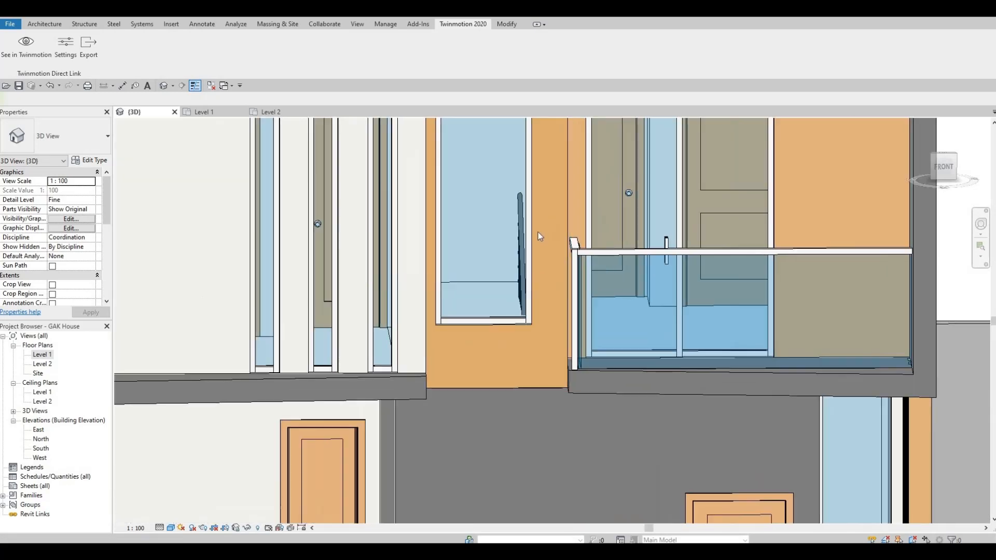
left_click(537, 232)
key("Escape")
left_click(463, 23)
left_click(498, 24)
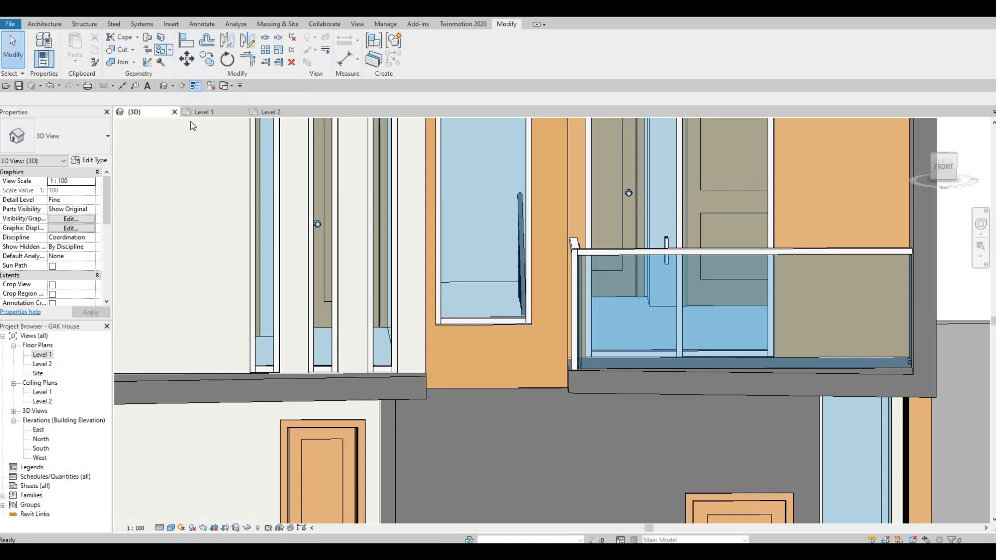
- Paint the orange wall face with Textile - Bamboo Weave using the Paint tool
key("p")
key("t")
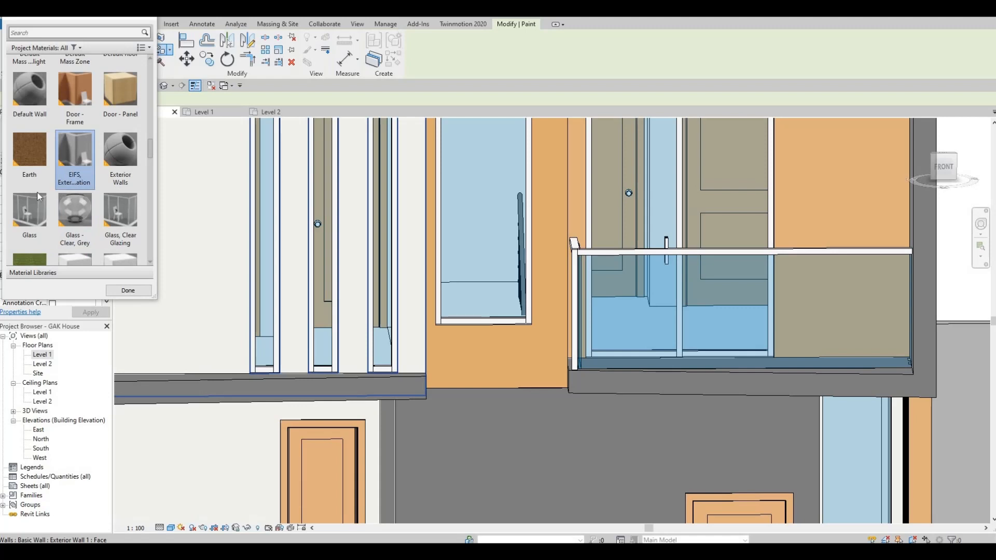
scroll(38, 196, "down", 5)
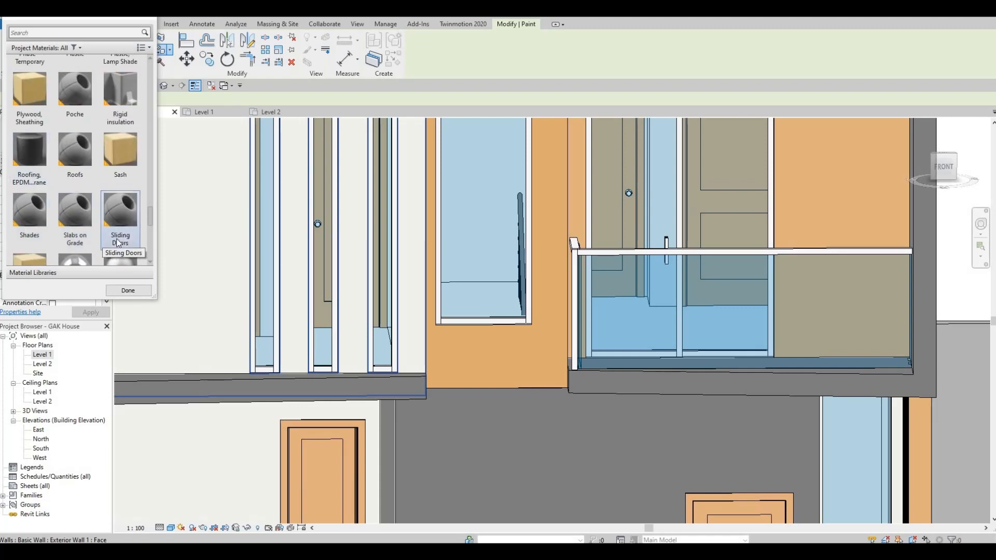
scroll(119, 243, "down", 5)
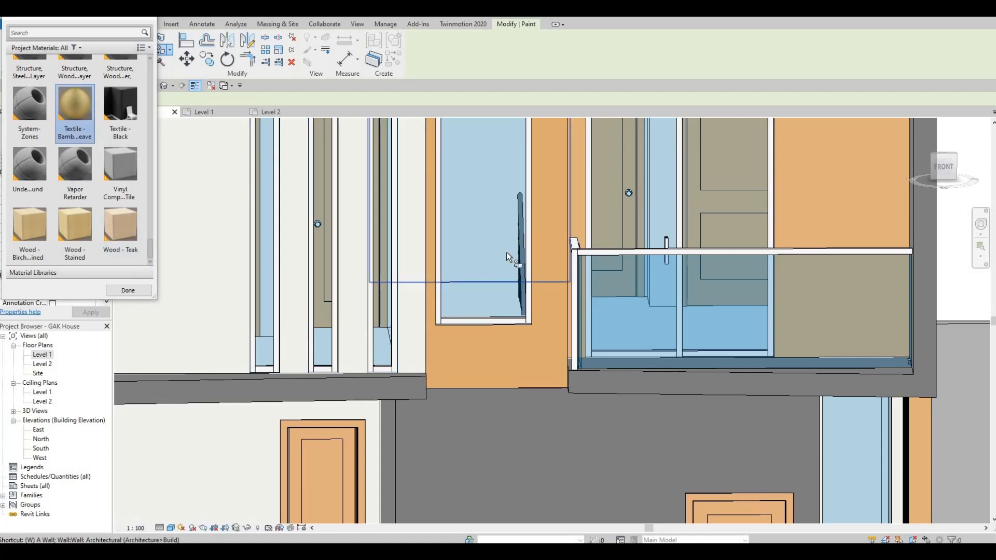
scroll(506, 254, "down", 3)
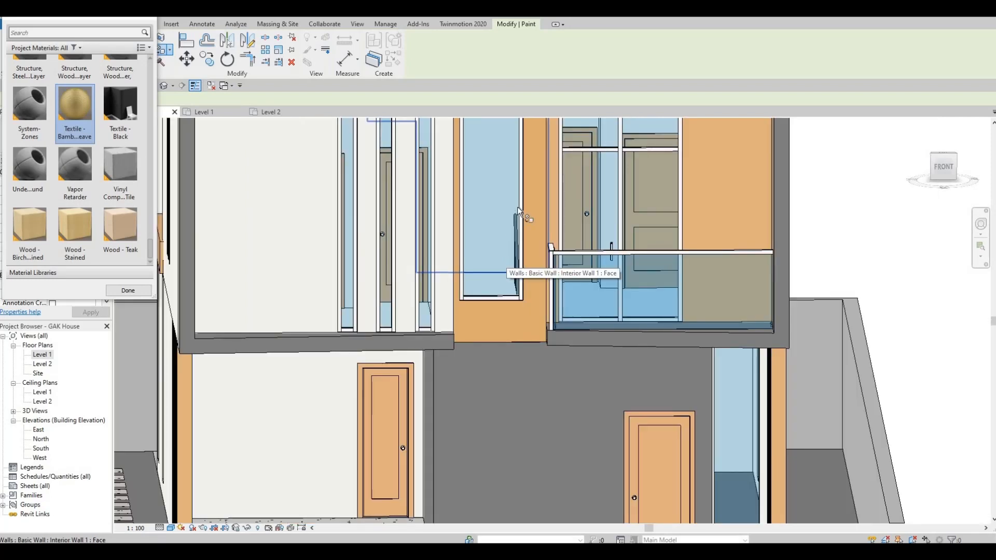
scroll(518, 202, "down", 2)
scroll(521, 199, "up", 4)
scroll(523, 200, "up", 2)
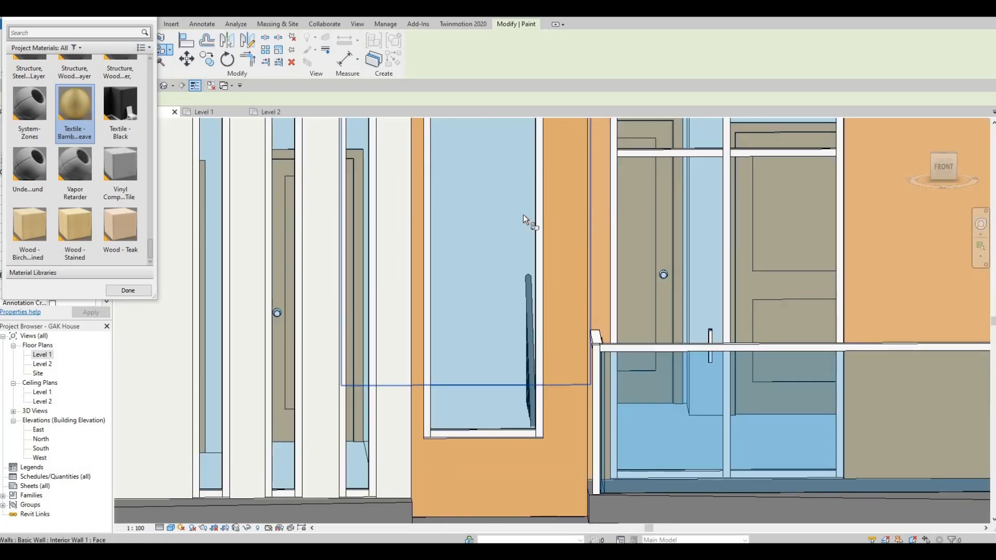
scroll(554, 272, "up", 2)
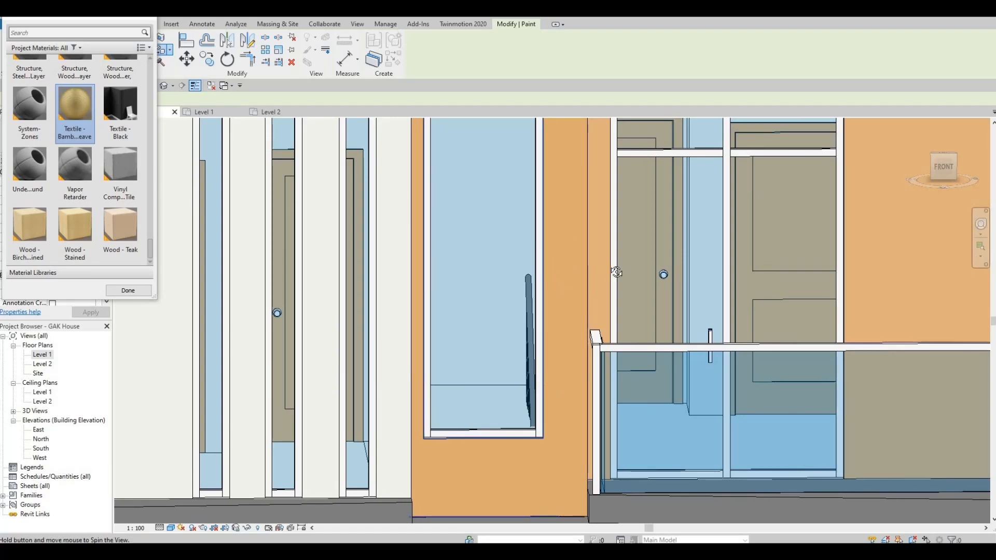
middle_click_drag(553, 272, 745, 232, "shift")
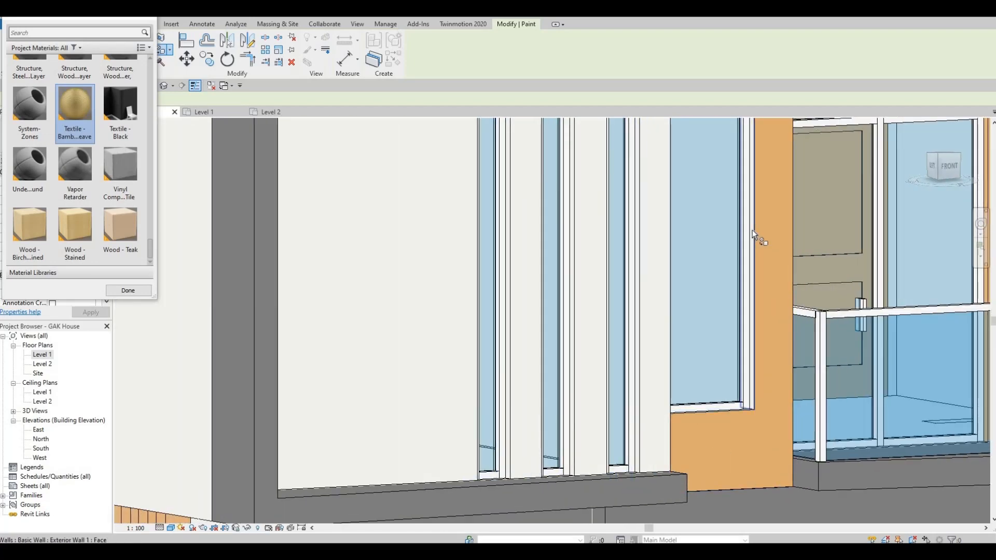
left_click(753, 231)
- Paint the wall strip beside the window and the window head's top face
middle_click_drag(732, 309, 698, 345)
middle_click_drag(689, 284, 671, 322)
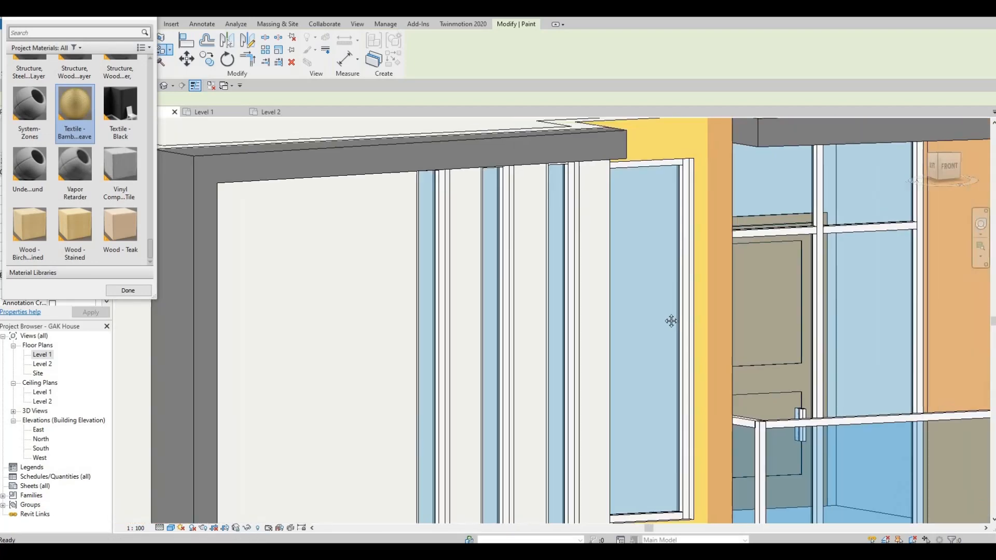
scroll(669, 175, "up", 5)
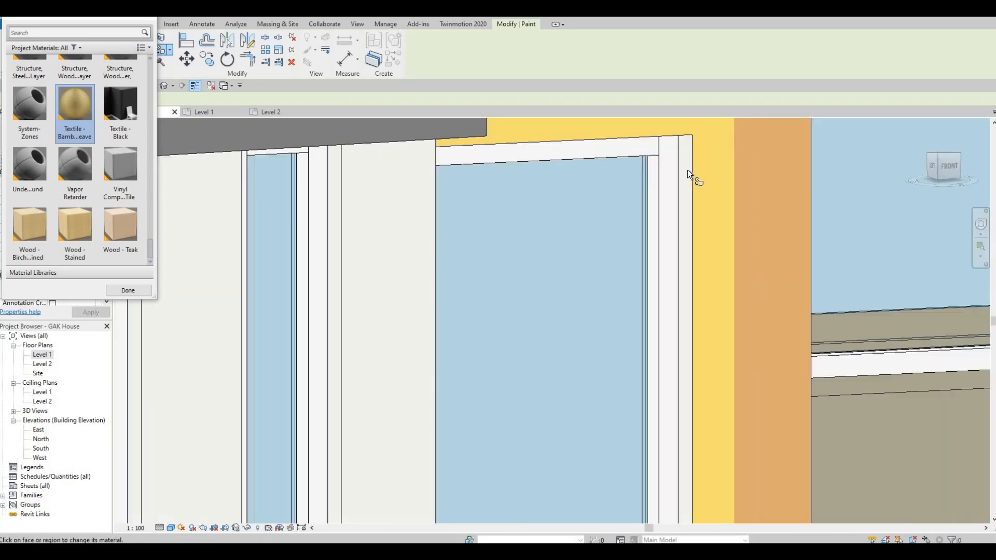
left_click(666, 199)
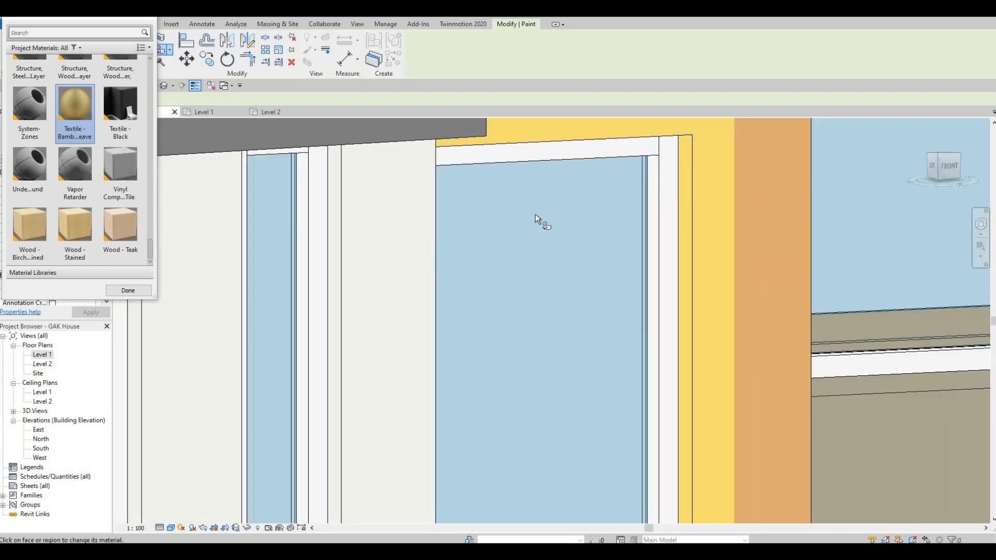
middle_click_drag(719, 500, 690, 478, "shift")
mouse_move(490, 127)
middle_mouse_down()
mouse_move(620, 349)
mouse_move(596, 311)
middle_mouse_up()
middle_click_drag(525, 135, 804, 417)
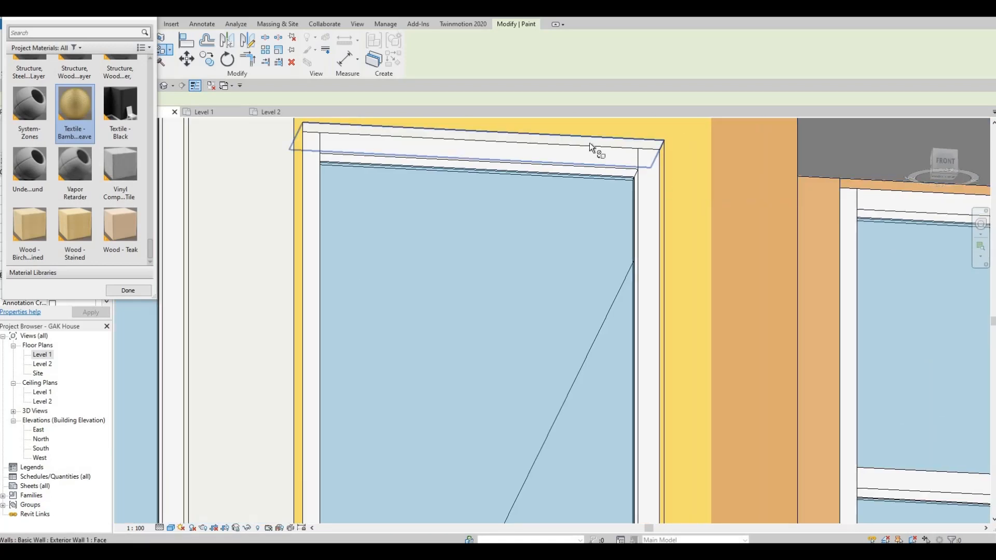
left_click(589, 143)
- Paint the yellow wall window's left jamb and sill faces, then send the model to Twinmotion
middle_click_drag(976, 252, 853, 244, "shift")
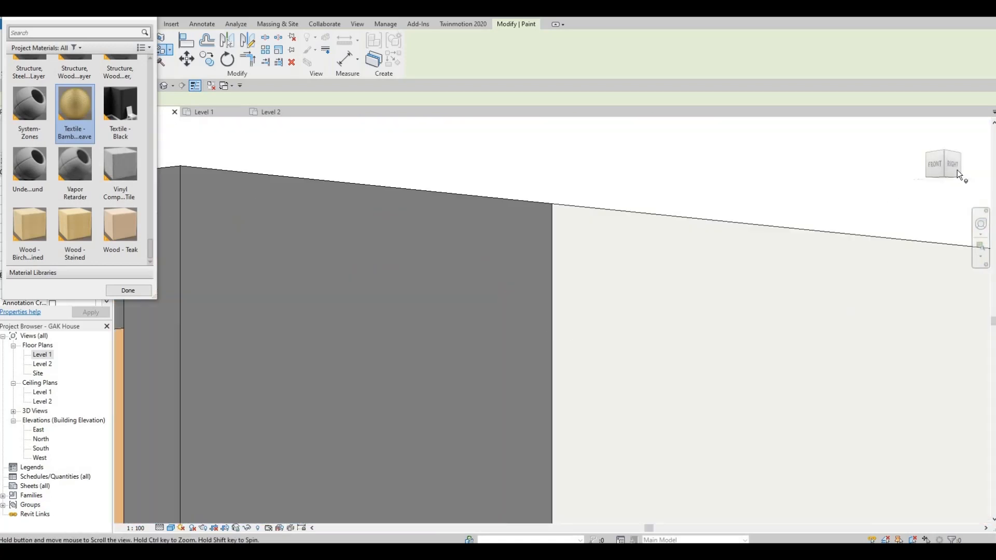
middle_click_drag(373, 334, 934, 266)
middle_click_drag(261, 374, 643, 218)
middle_click_drag(396, 279, 758, 294)
scroll(757, 294, "down", 4)
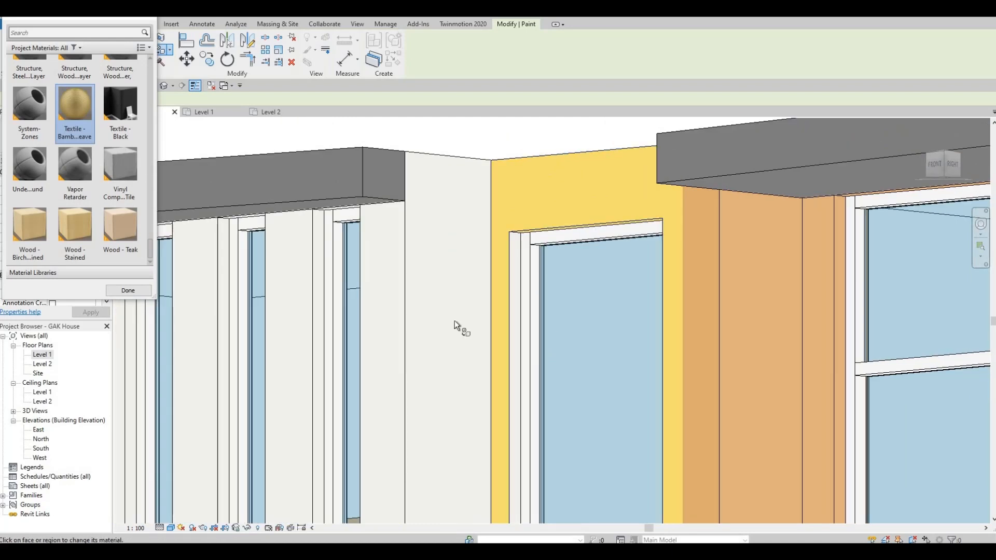
scroll(458, 316, "up", 4)
left_click(559, 231)
middle_click_drag(598, 382, 607, 79)
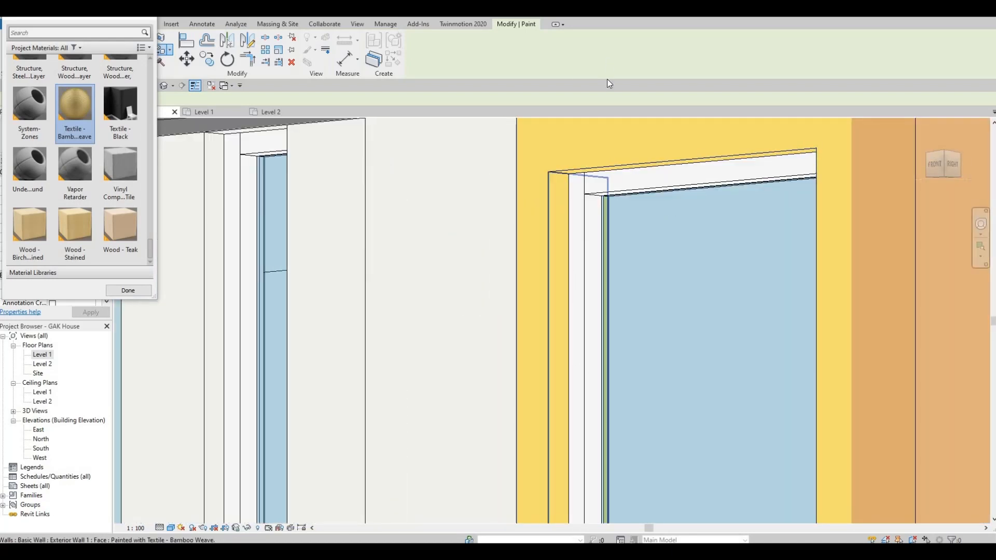
scroll(602, 311, "up", 1)
middle_click_drag(599, 363, 603, 129)
scroll(608, 233, "down", 1)
scroll(652, 271, "down", 3)
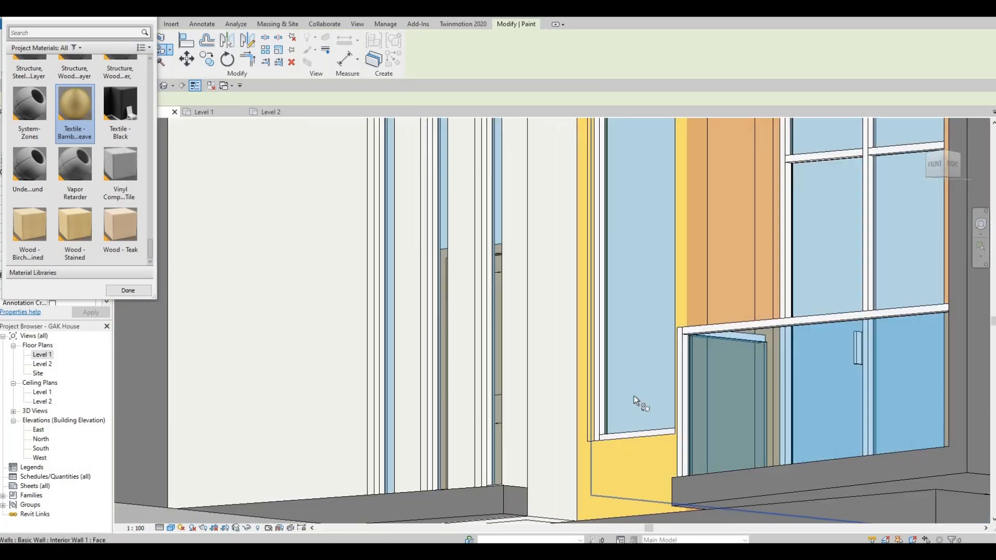
middle_click_drag(633, 415, 642, 506, "shift")
middle_click_drag(642, 150, 643, 200, "shift")
middle_click_drag(593, 519, 581, 306)
scroll(580, 354, "up", 4)
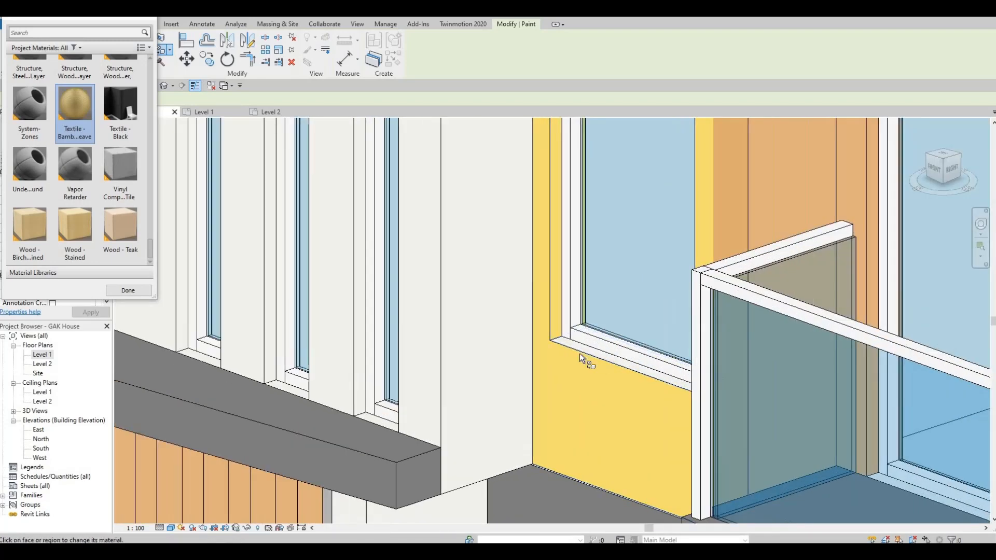
left_click(634, 369)
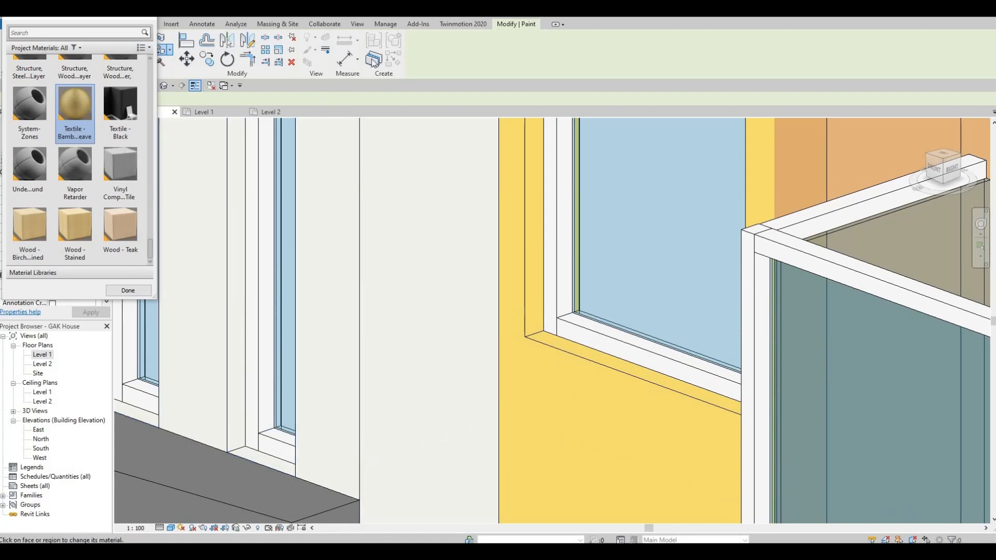
left_click(461, 24)
left_click(34, 53)
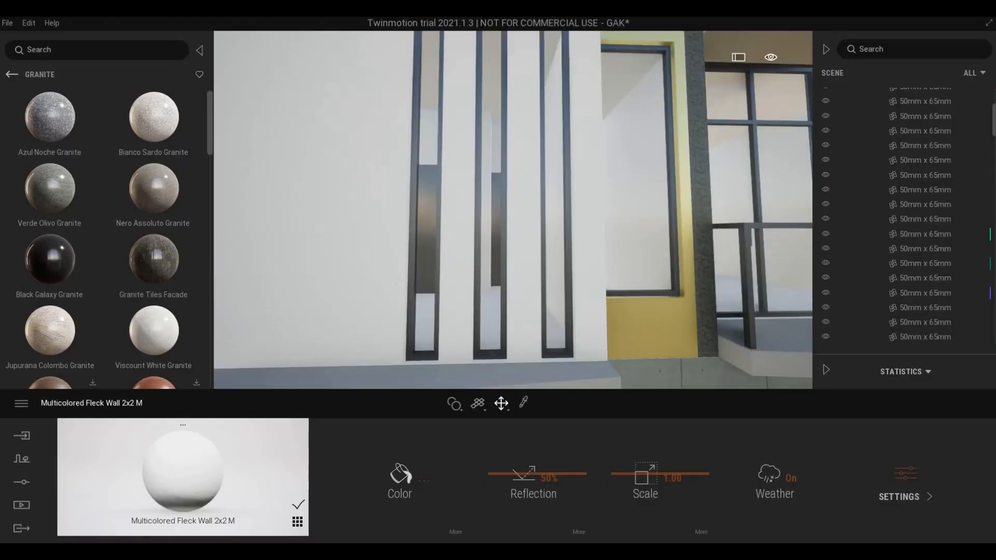
- Eyedrop the column's Verde Olivo Granite and apply it to the yellow wall beside the window
middle_click_drag(698, 351, 634, 441, "shift")
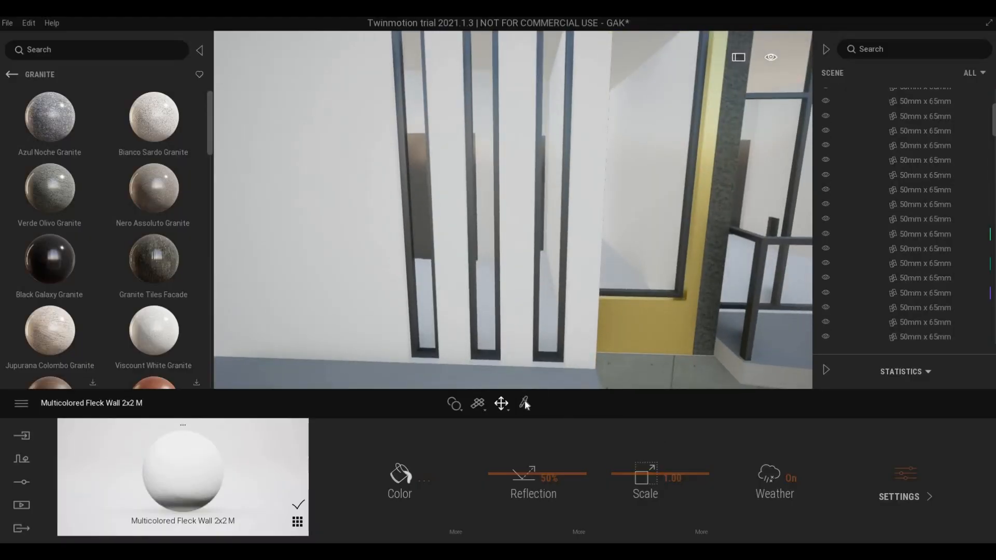
left_click(722, 217)
left_click_drag(212, 474, 643, 329)
key("Escape")
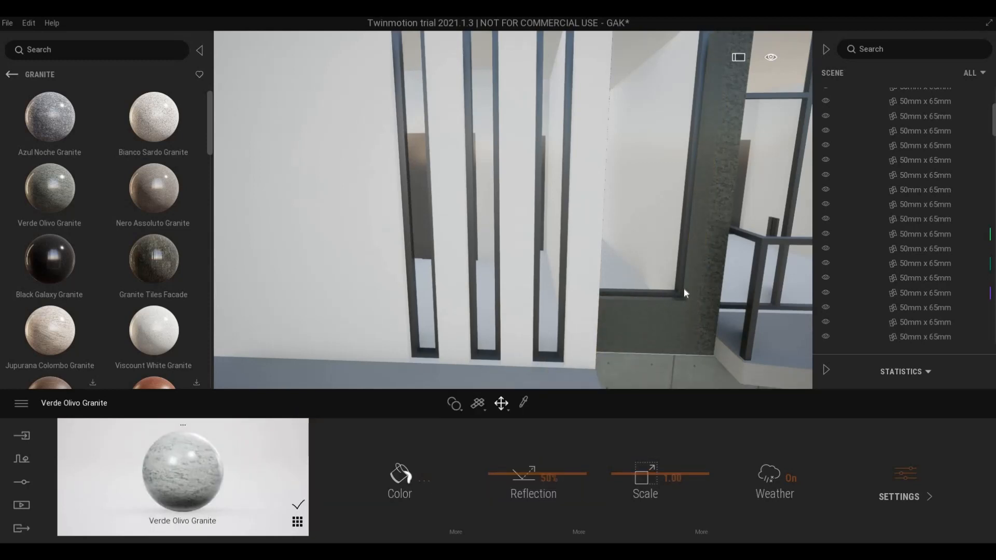
key("d")
key("w")
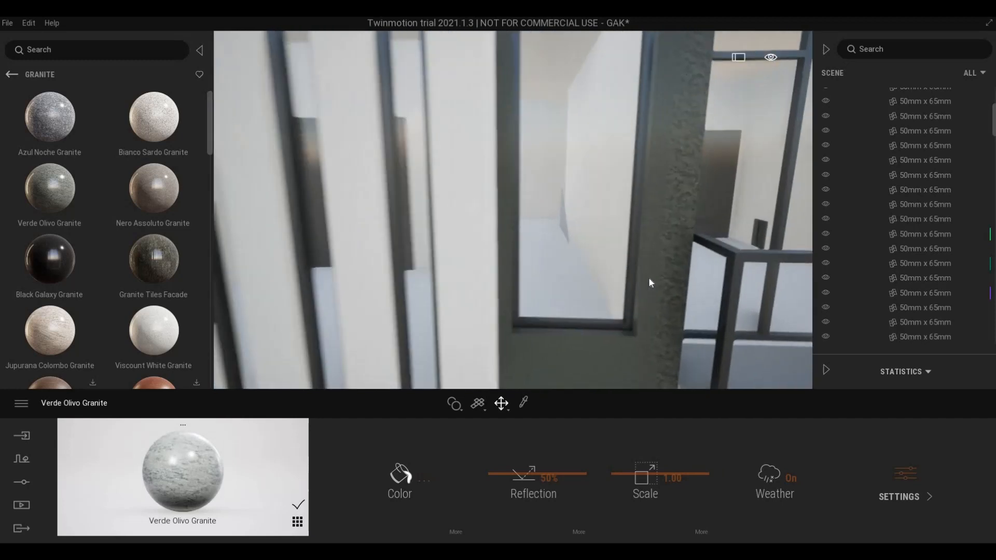
key("s")
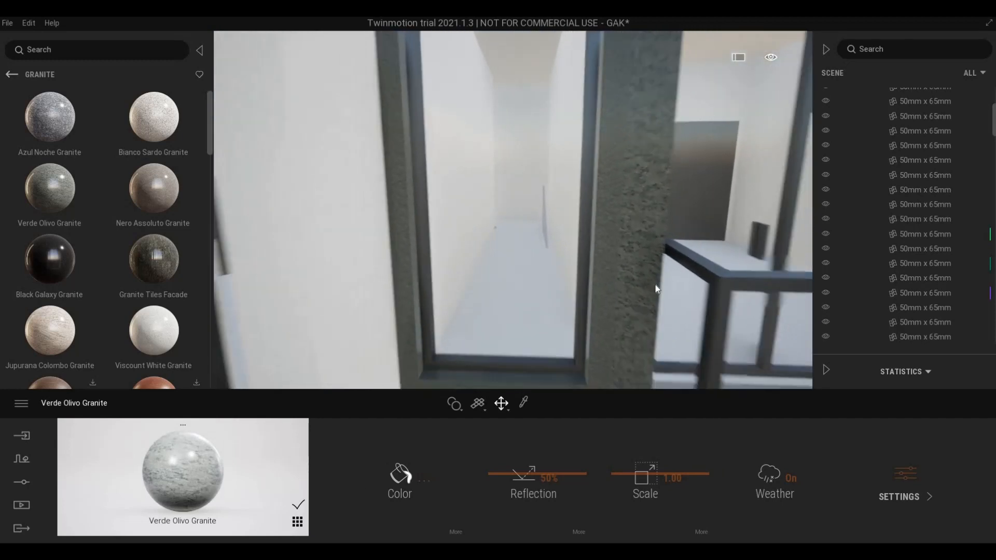
key("a")
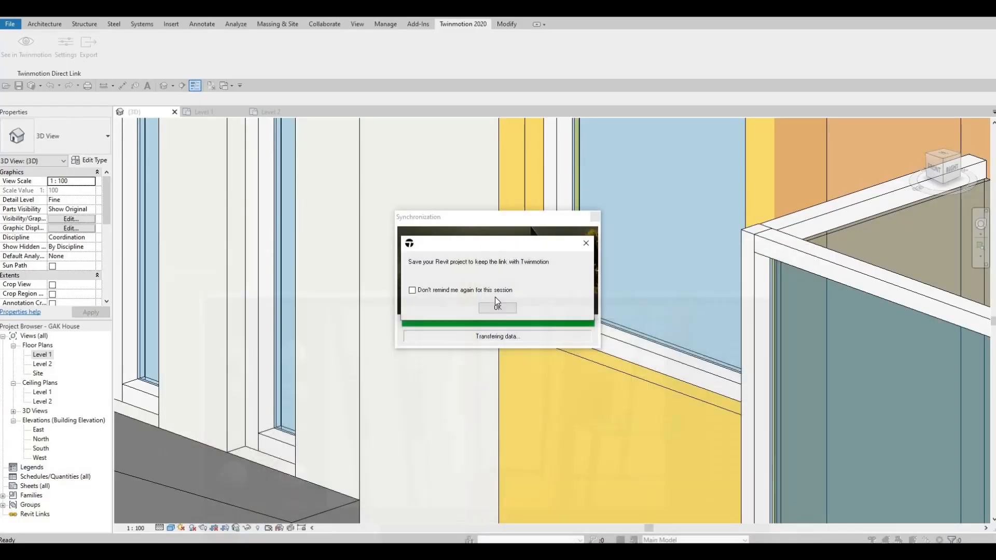
- Paint the orange wall strip beside the window with Textile - Bamboo Weave
left_click(686, 295)
key("Escape")
middle_click_drag(632, 334, 677, 332)
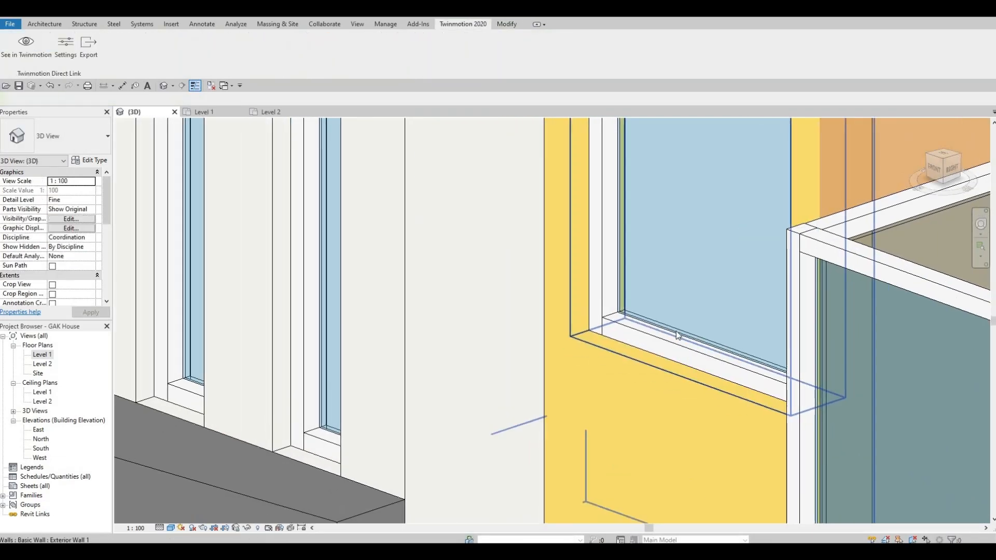
scroll(690, 341, "down", 3)
middle_click_drag(698, 237, 656, 333)
middle_click_drag(697, 157, 682, 258)
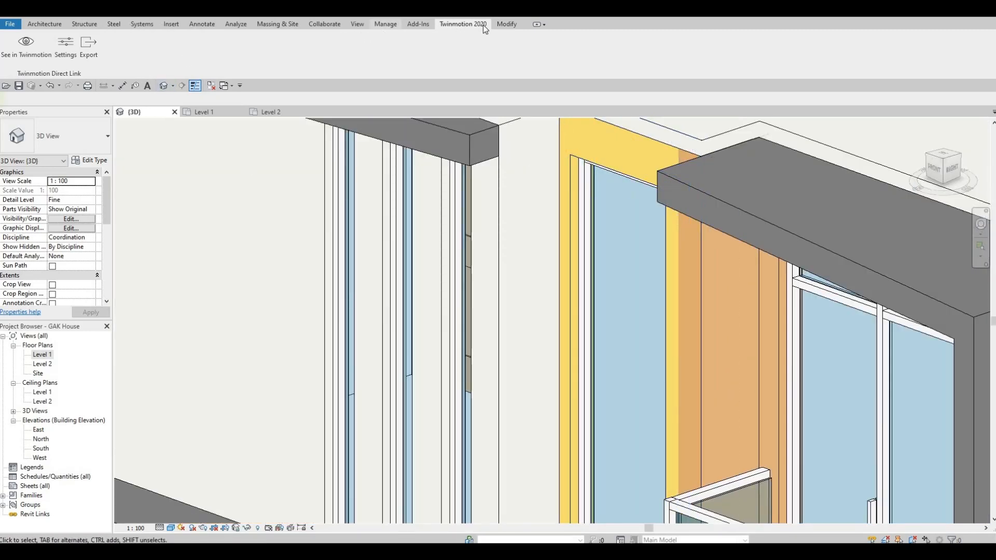
left_click(503, 23)
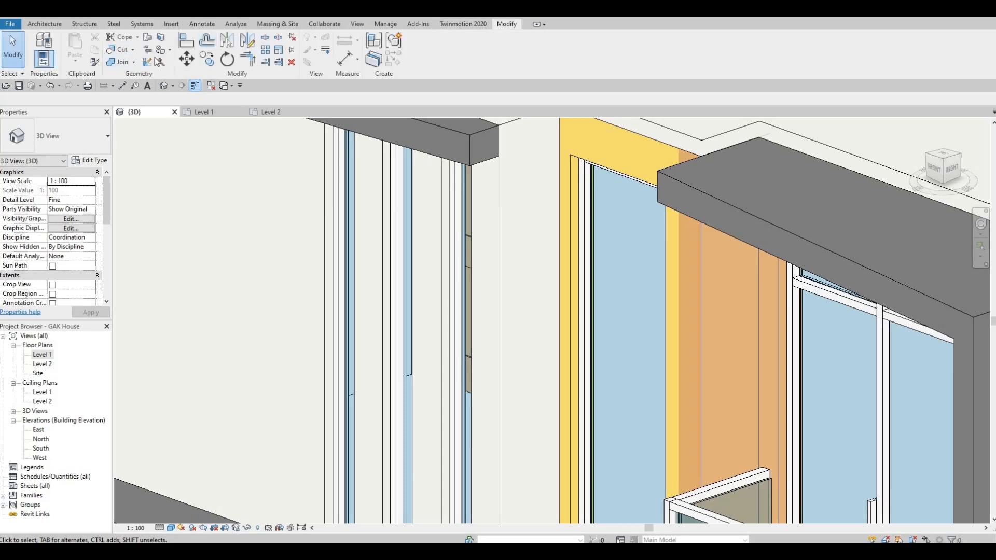
left_click(95, 63)
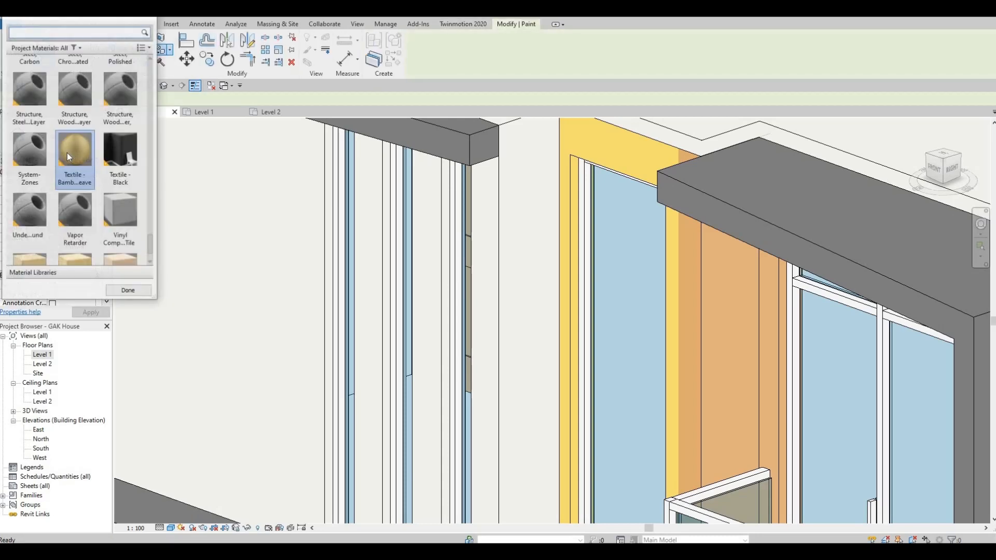
left_click(679, 231)
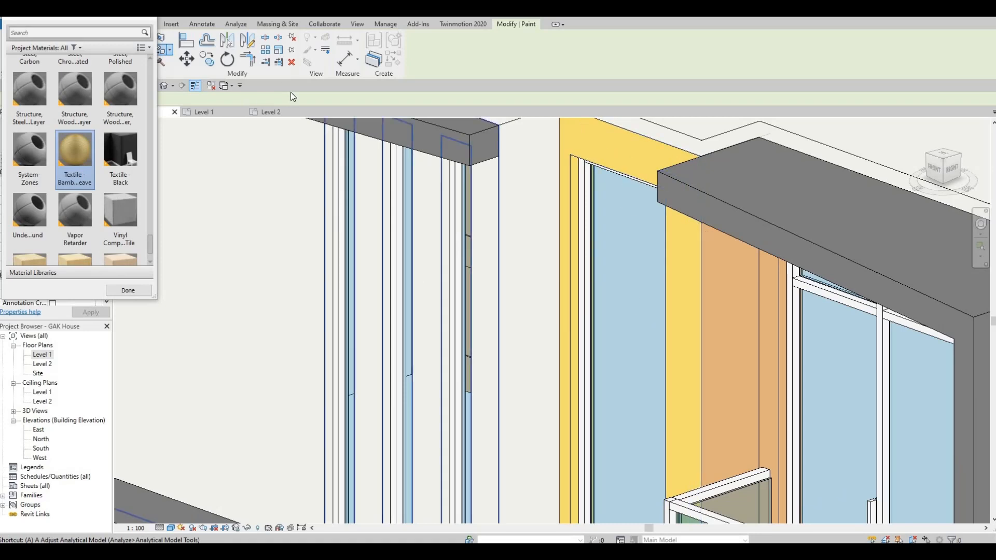
- Finish painting and resend the updated model to Twinmotion
left_click(463, 24)
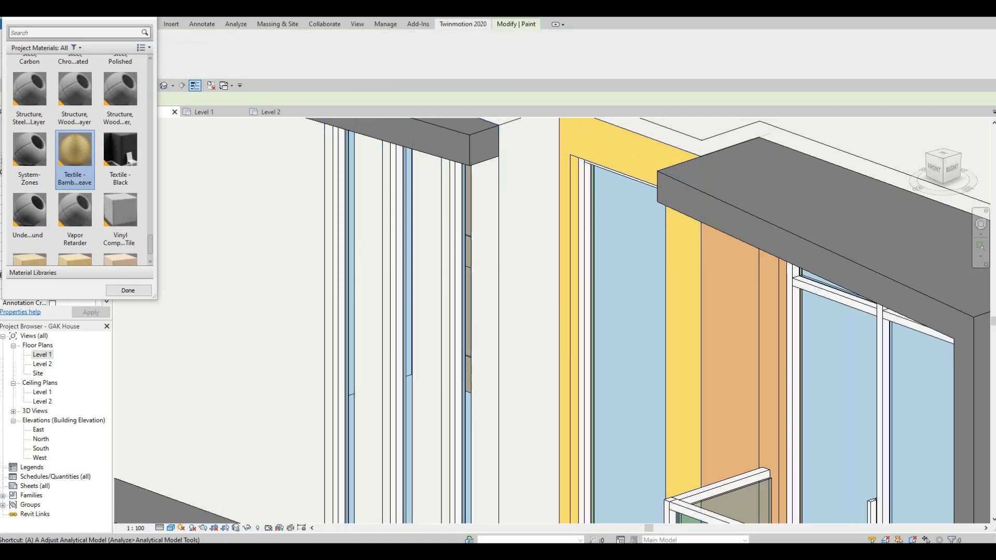
key("Escape")
left_click(23, 55)
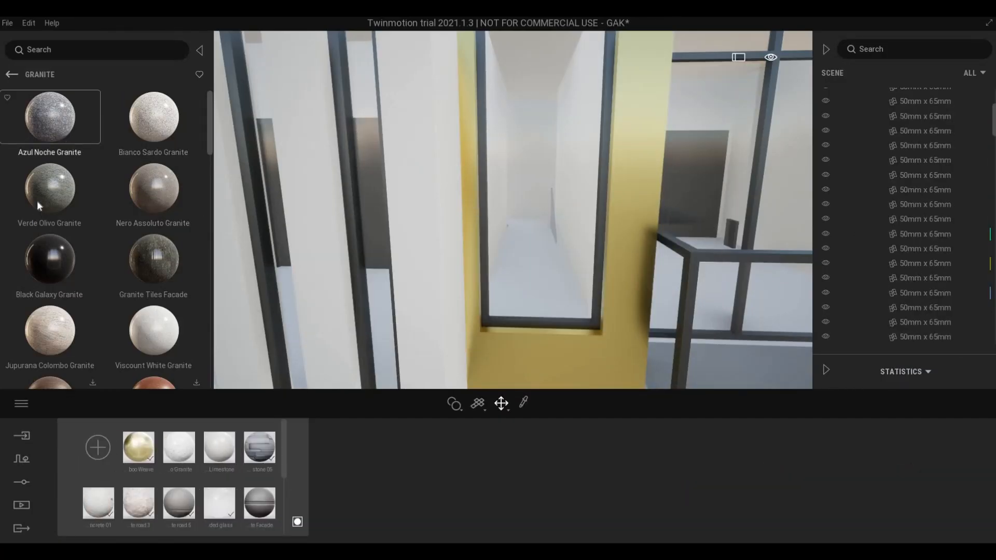
- Apply Verde Olivo Granite to the yellow wall strip and raise its texture scale to 2.26
left_click_drag(538, 380, 539, 380)
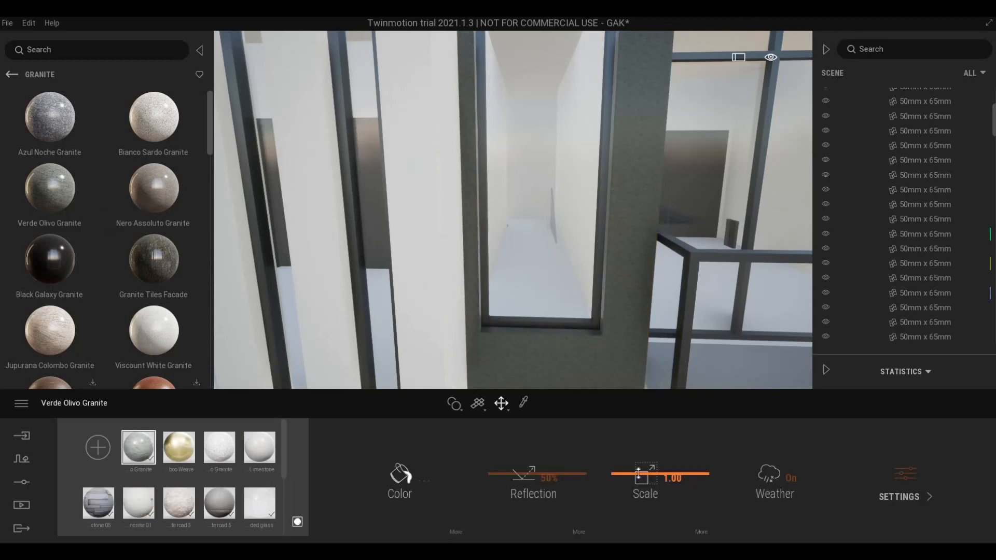
left_click_drag(638, 473, 636, 466)
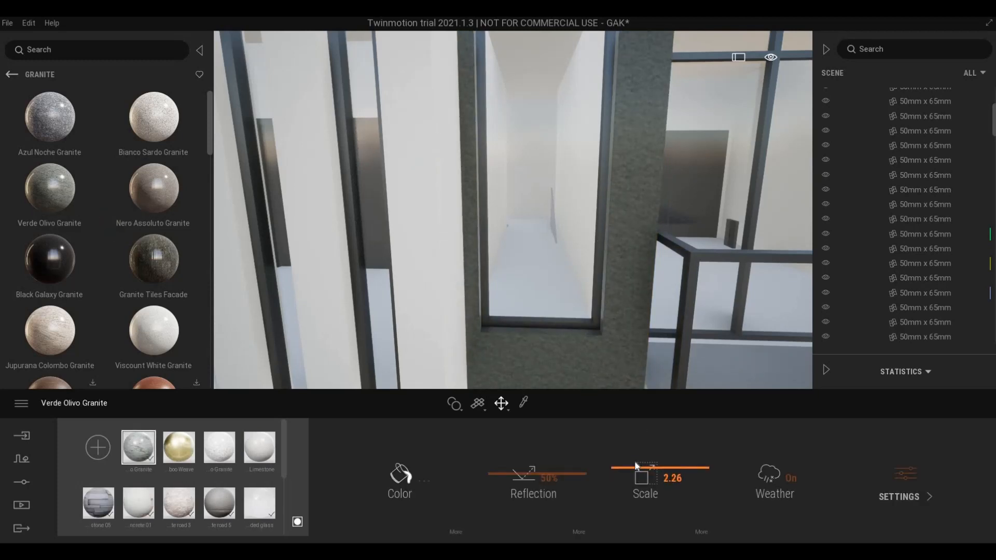
key("s")
right_click_drag(602, 253, 512, 287)
- Fly the camera along and away from the house to frame the facade and concrete wall
key("d")
key("w")
key("d")
key("a")
key("w")
key("s")
key("a")
key("d")
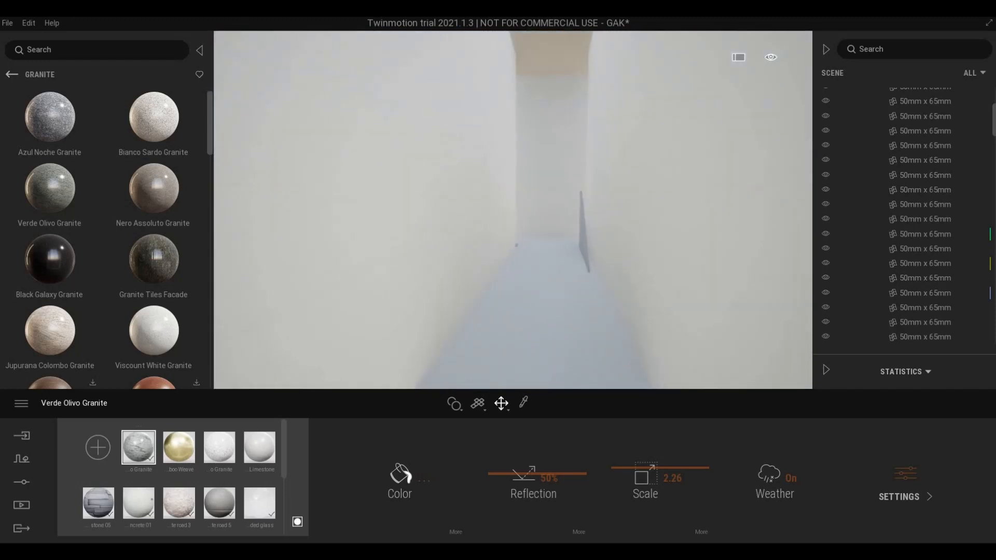
right_click_drag(643, 284, 573, 314)
key("s")
key("s")
key("w")
key("s")
key("w")
key("w")
key("q")
key("s")
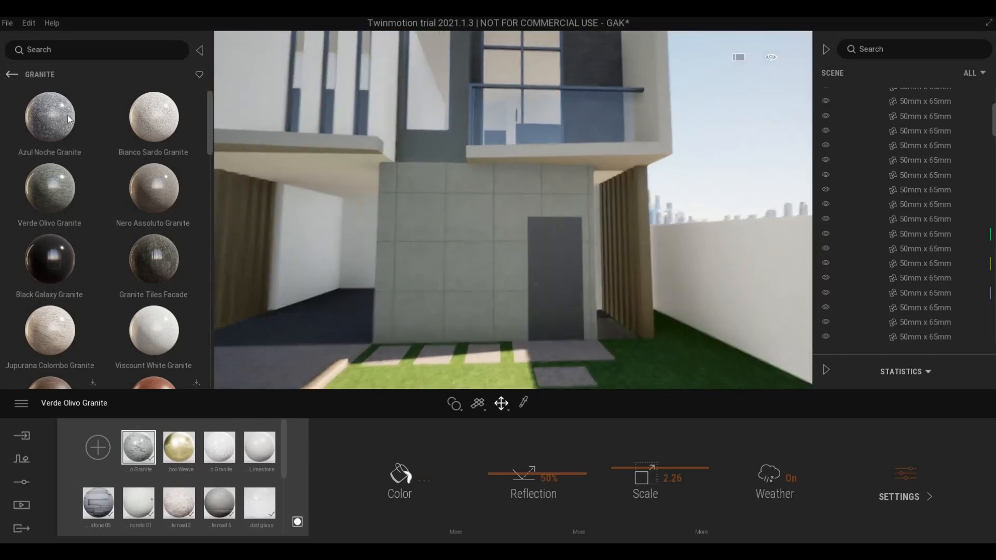
- Back out of the granite materials to the top-level library and browse its folders
left_click(11, 76)
left_click(11, 75)
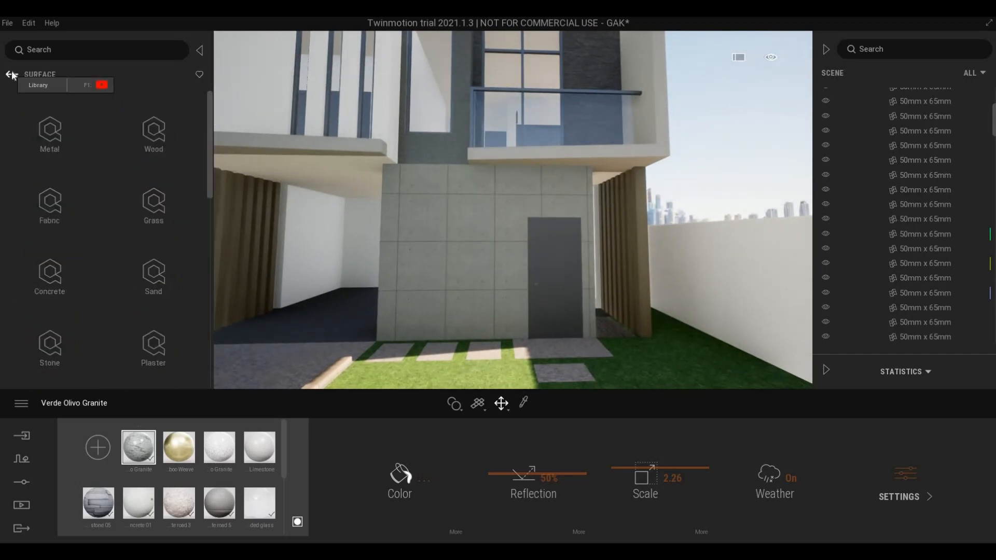
left_click(12, 75)
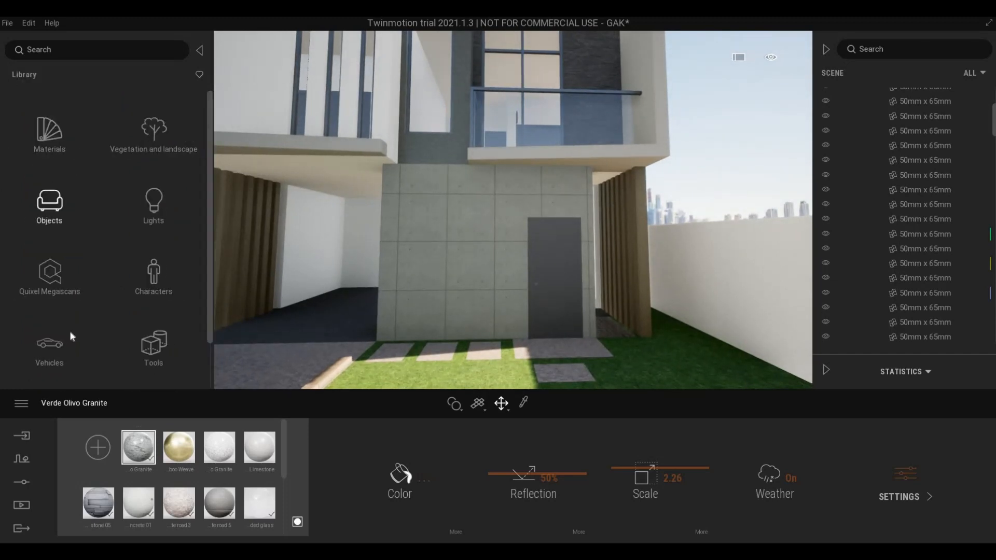
scroll(48, 359, "down", 1)
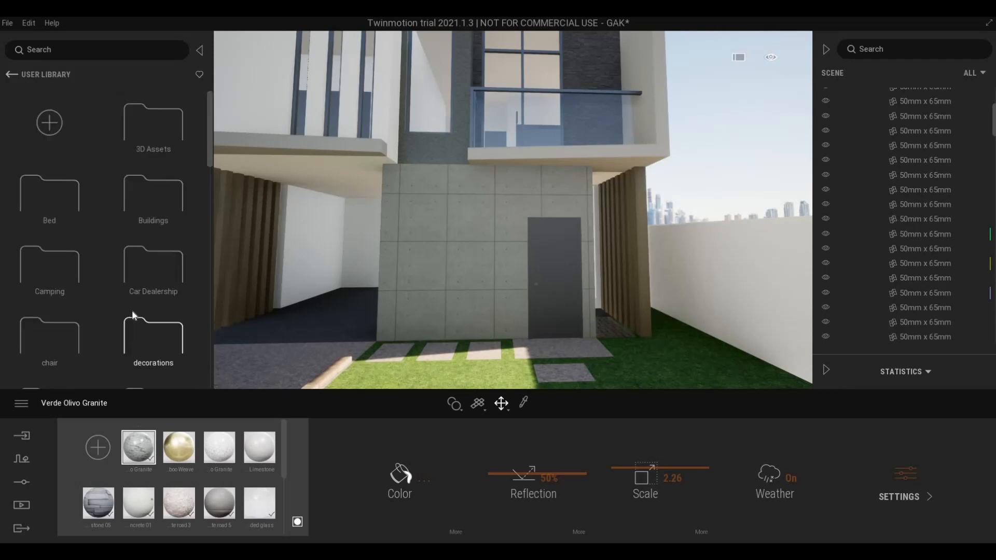
scroll(129, 313, "down", 4)
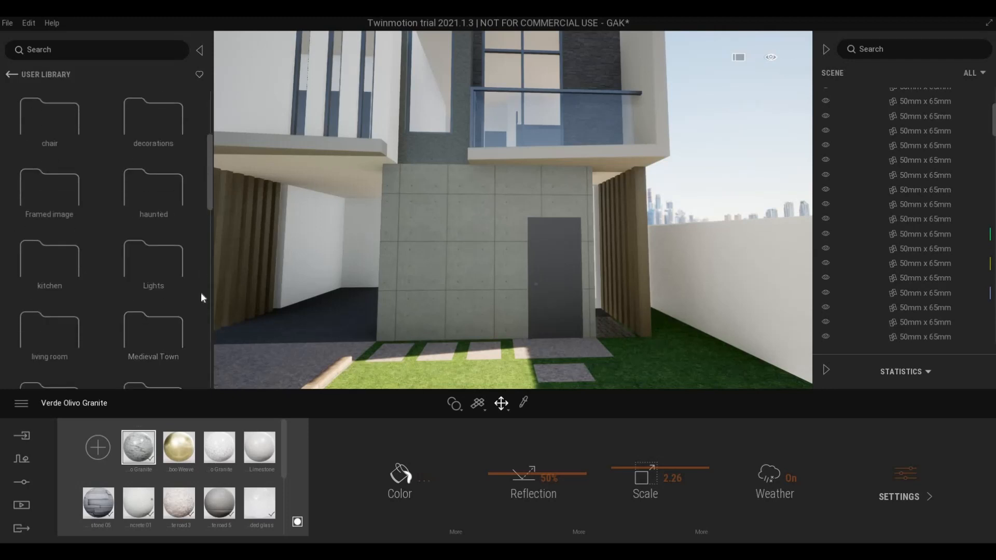
scroll(203, 299, "down", 5)
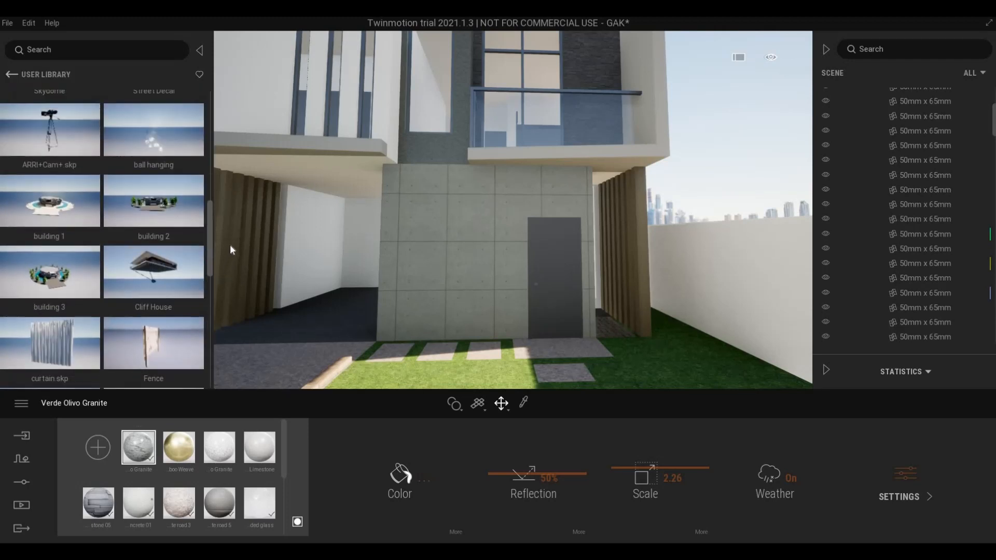
left_click_drag(231, 246, 203, 169)
left_click_drag(208, 349, 236, 204)
scroll(189, 206, "up", 3)
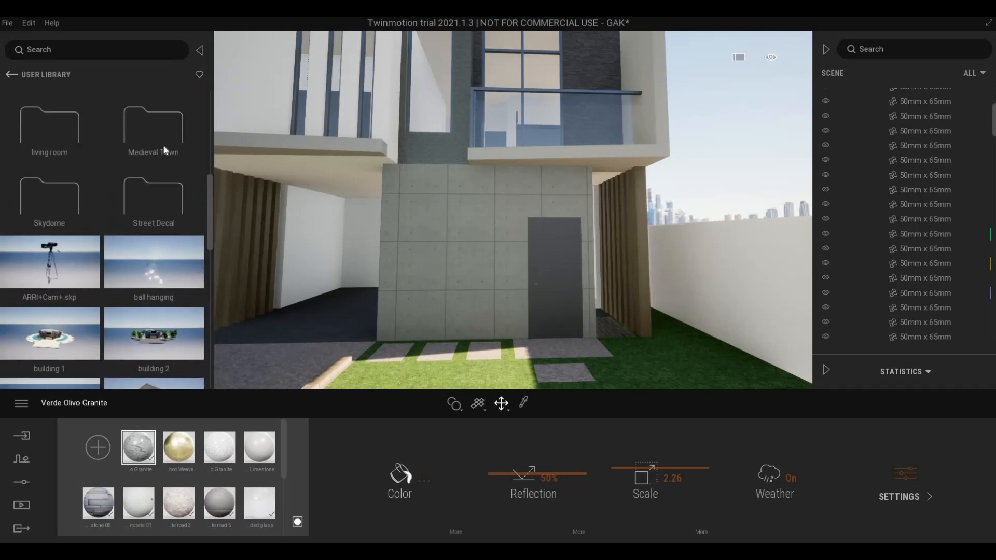
- Look through the Street Decal and Lights asset folders
left_click(156, 183)
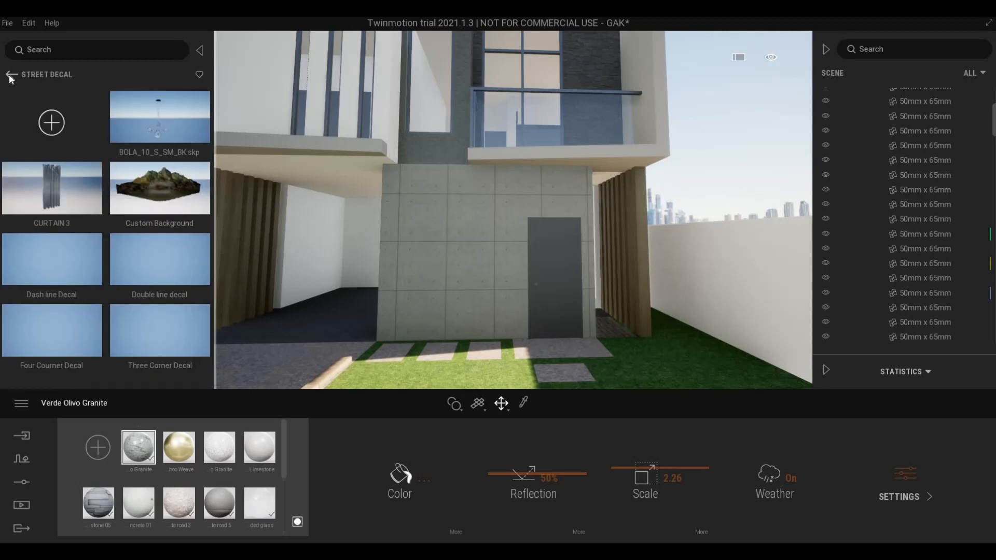
left_click(9, 75)
scroll(168, 293, "down", 5)
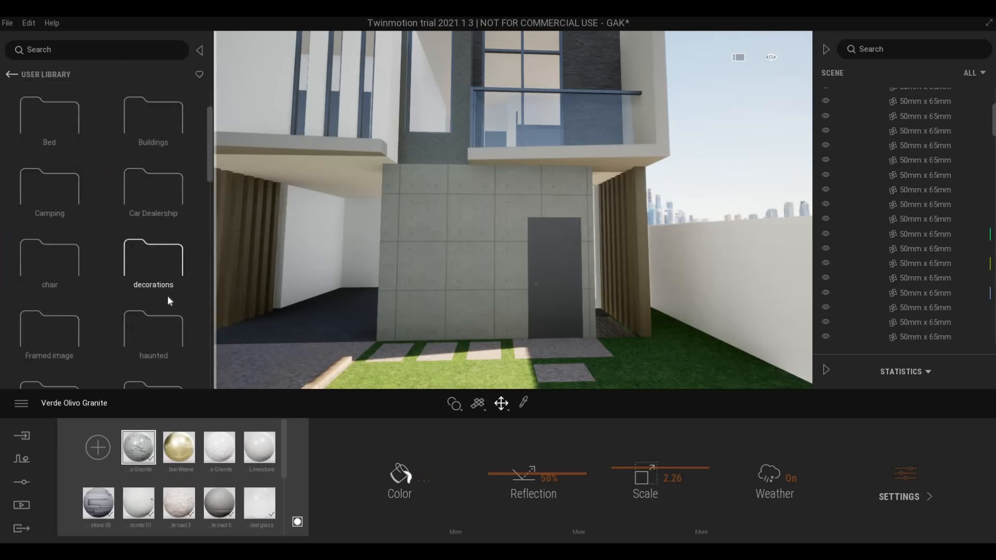
left_click(154, 214)
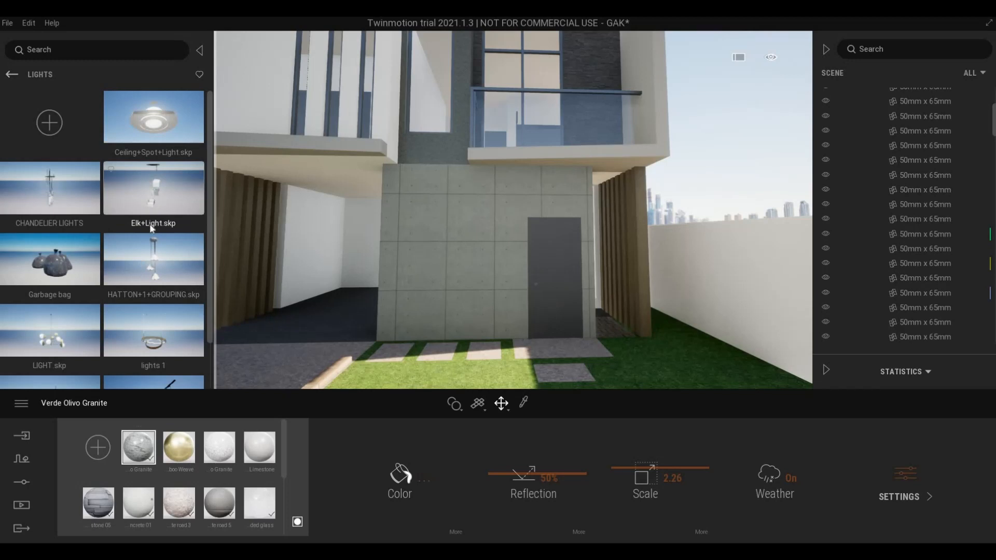
scroll(145, 274, "down", 1)
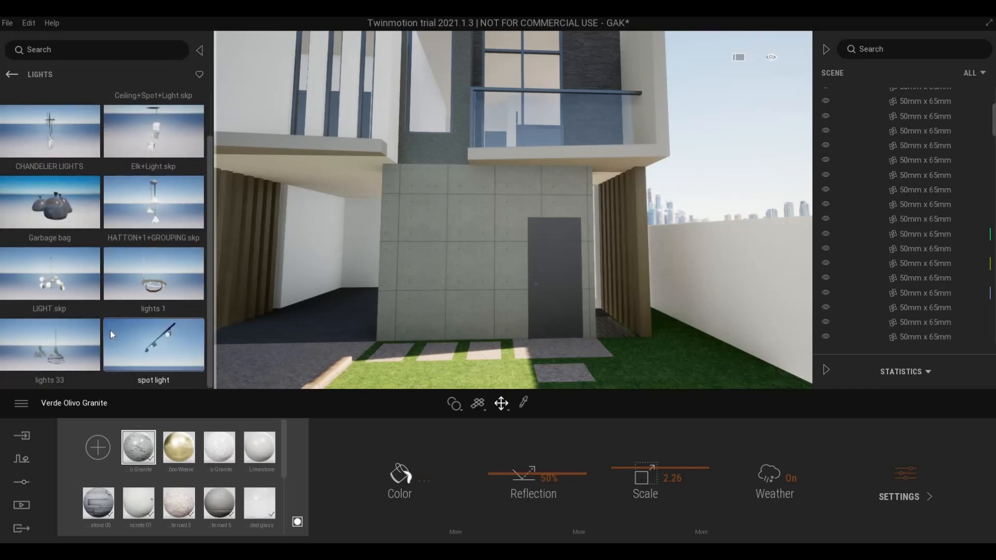
scroll(109, 329, "up", 1)
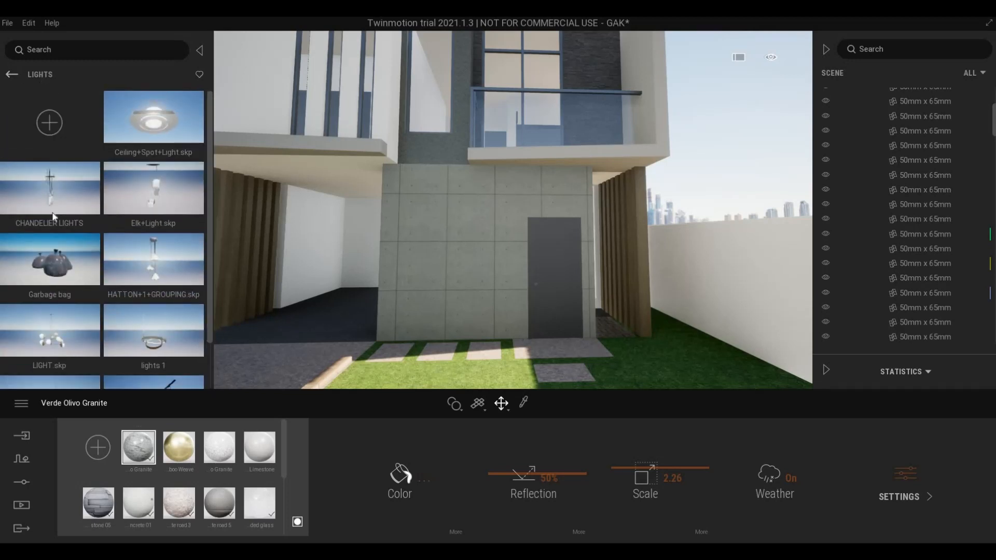
- Return to the User Library and scroll to pot light.skp and pot light 2.skp
right_click(74, 322)
scroll(73, 322, "down", 14)
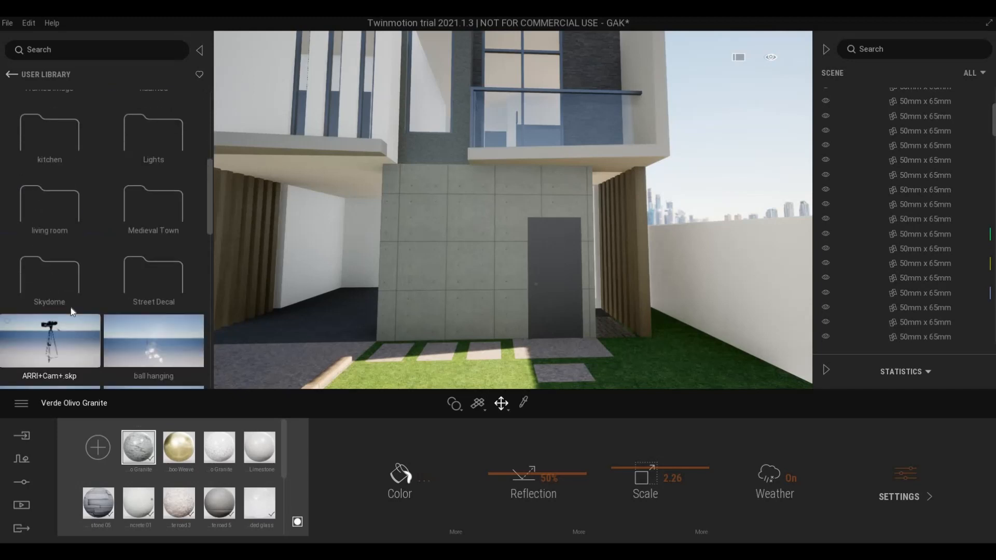
scroll(71, 307, "down", 10)
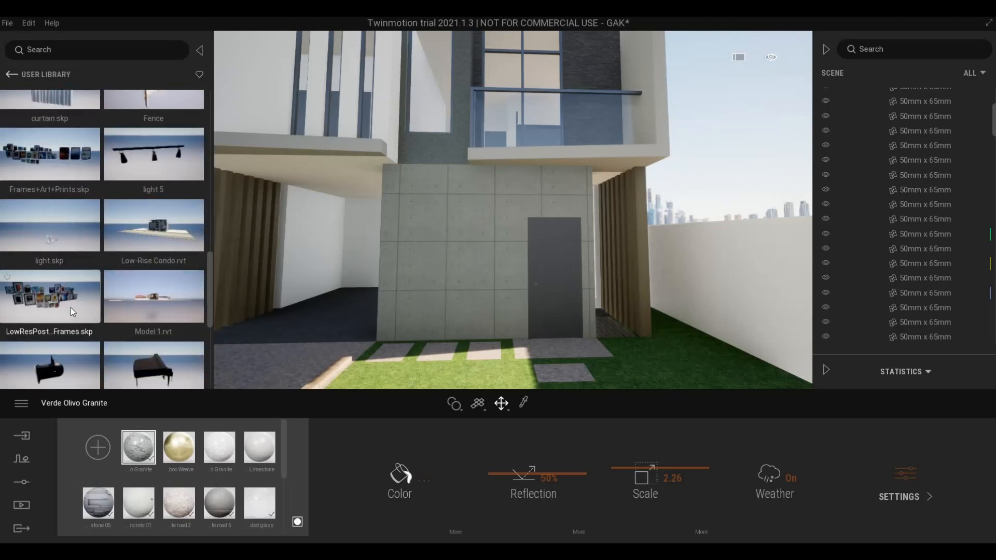
scroll(147, 190, "down", 2)
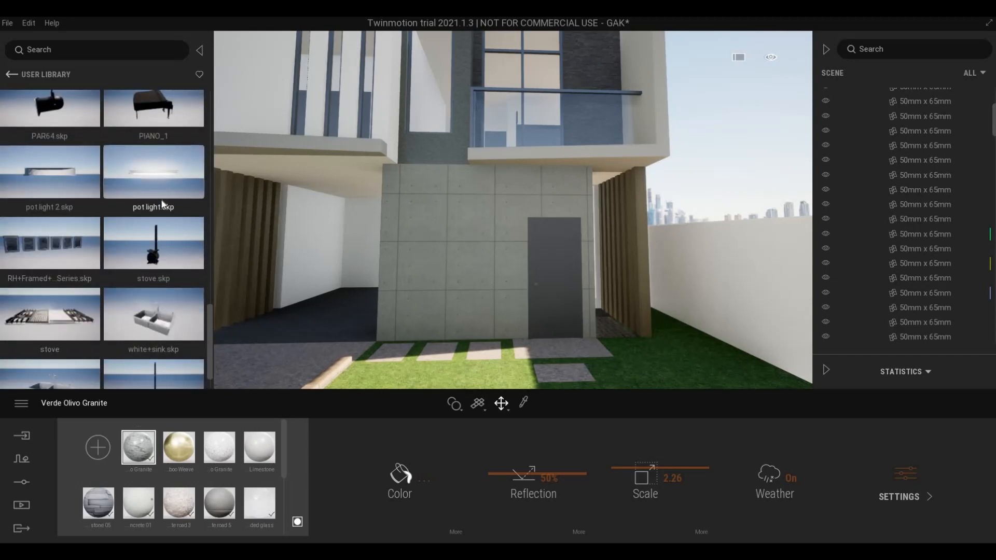
right_click_drag(418, 238, 161, 173)
- Place pot light.skp under the balcony and bring the camera close to it
key("w")
key("d")
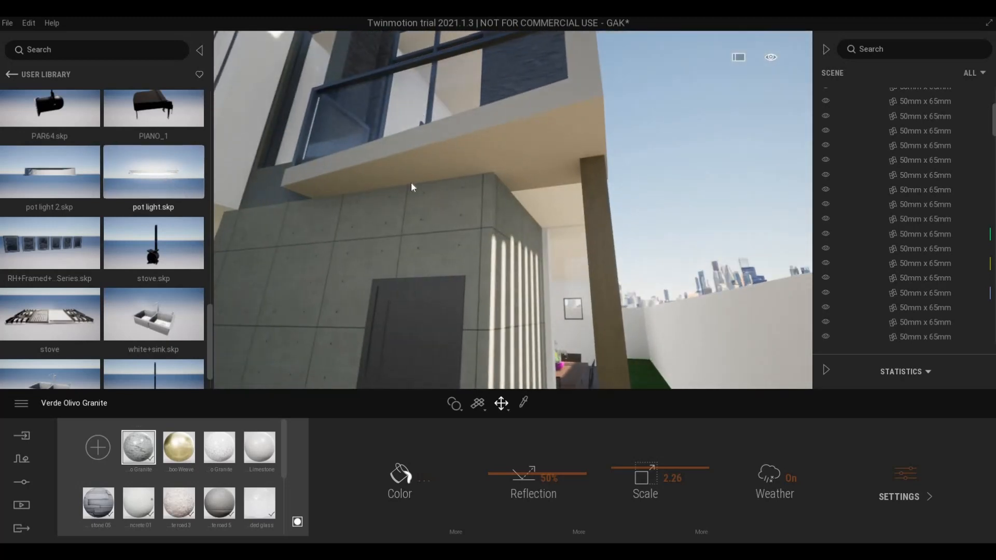
left_click_drag(524, 157, 528, 184)
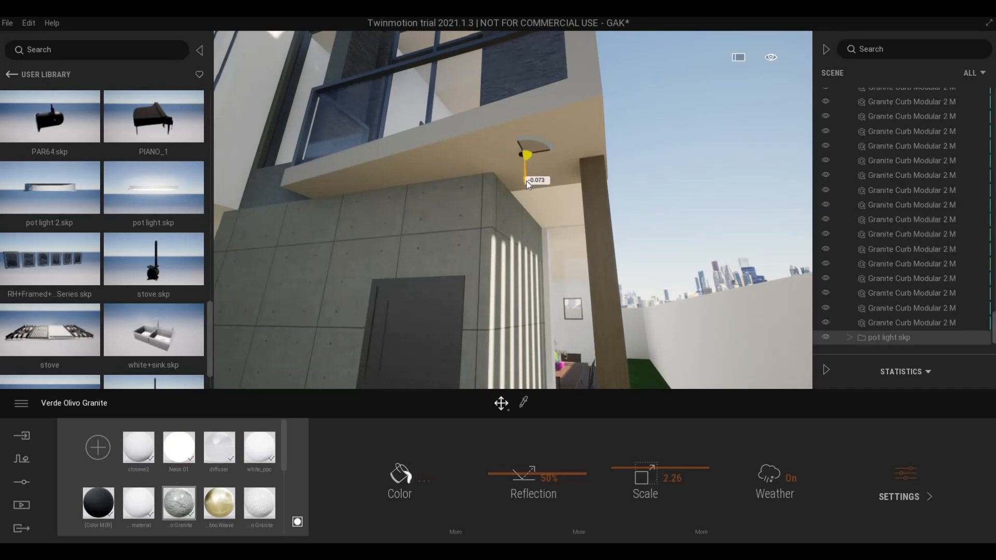
key("e")
key("e")
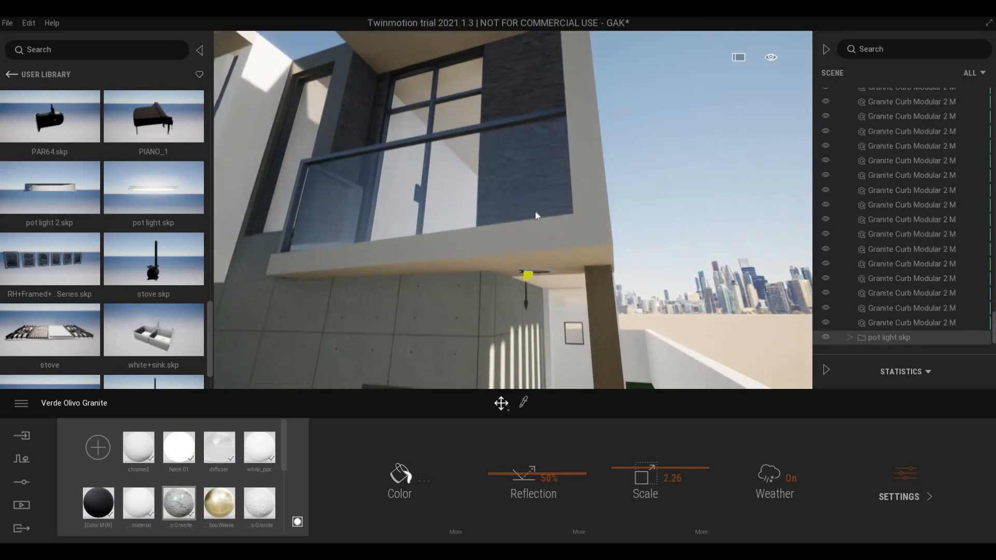
key("q")
key("q")
key("e")
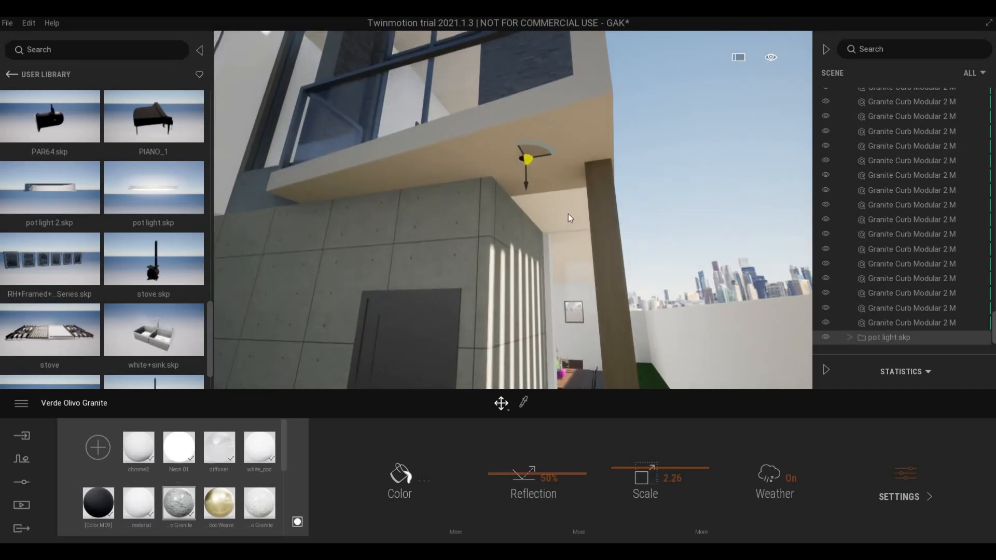
right_click_drag(568, 213, 559, 185)
key("w")
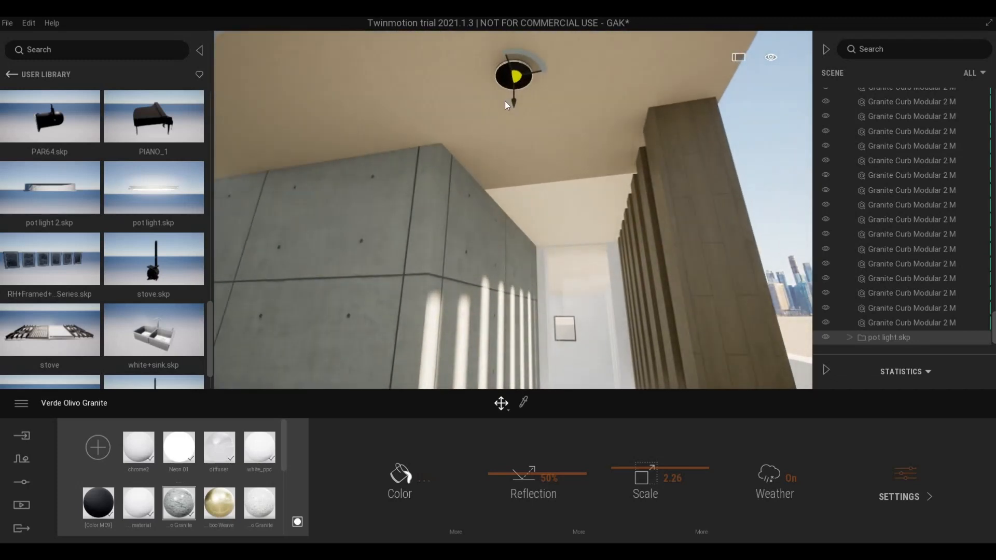
- Rotate the pot light and lower it to sit just below the soffit
key("space")
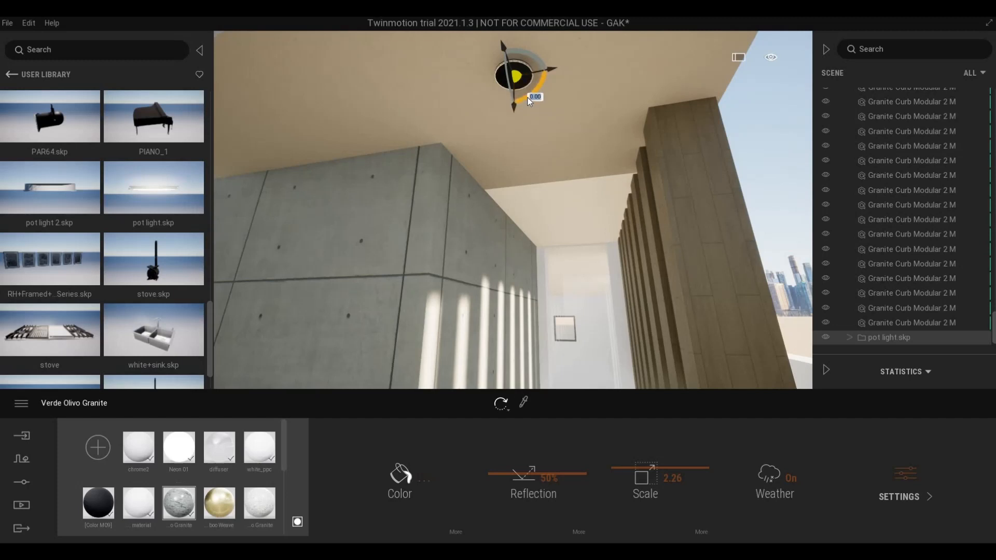
left_click(529, 100)
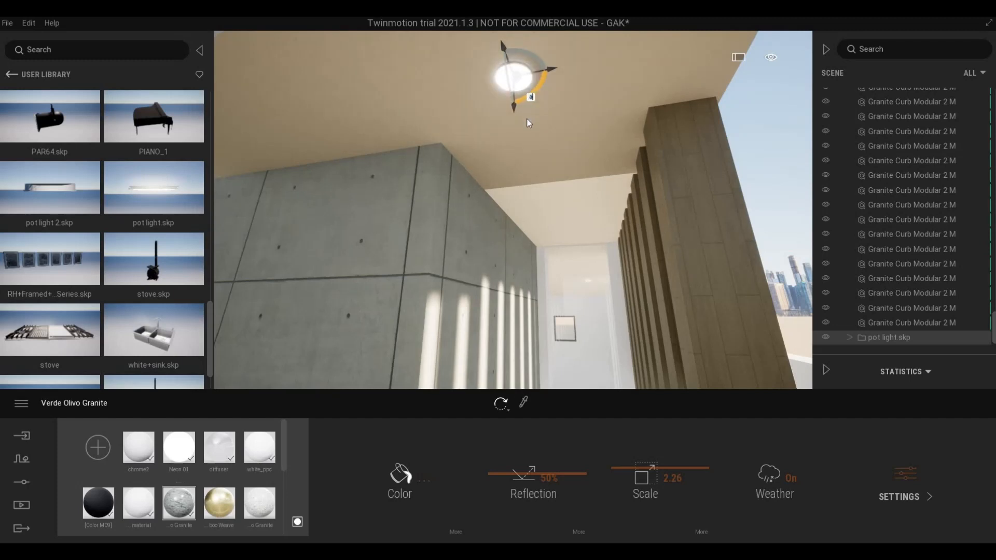
left_click(528, 118)
key("q")
key("e")
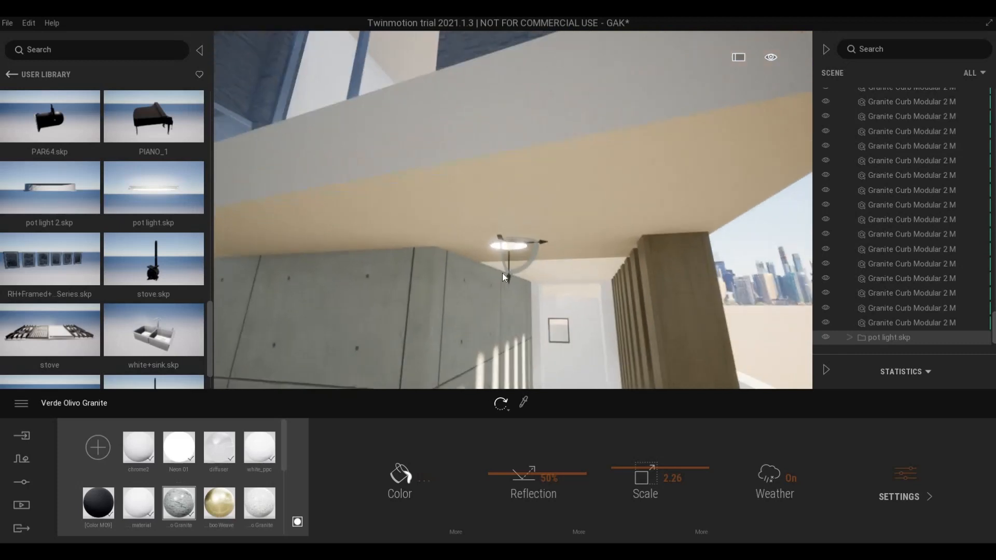
left_click(502, 274)
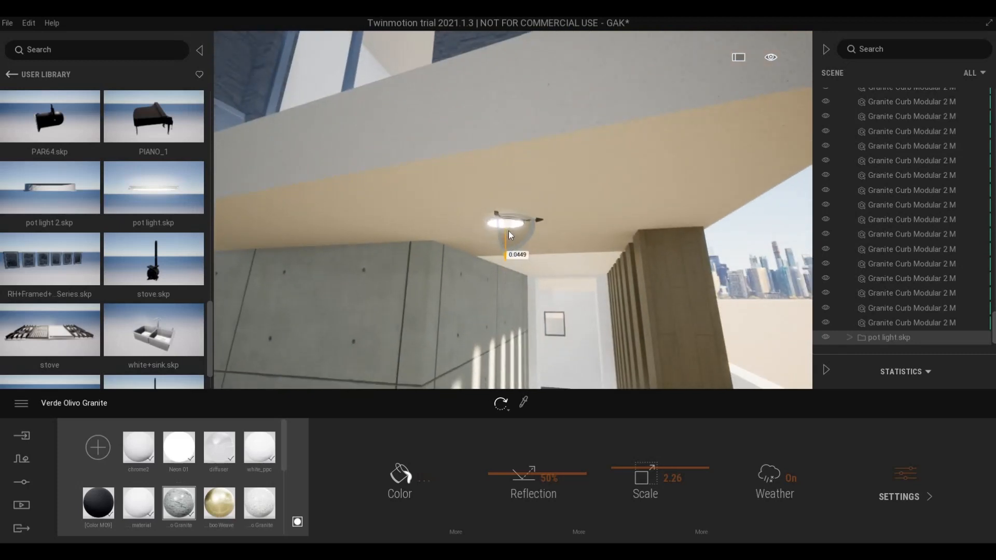
left_click_drag(509, 238, 507, 249)
key("a")
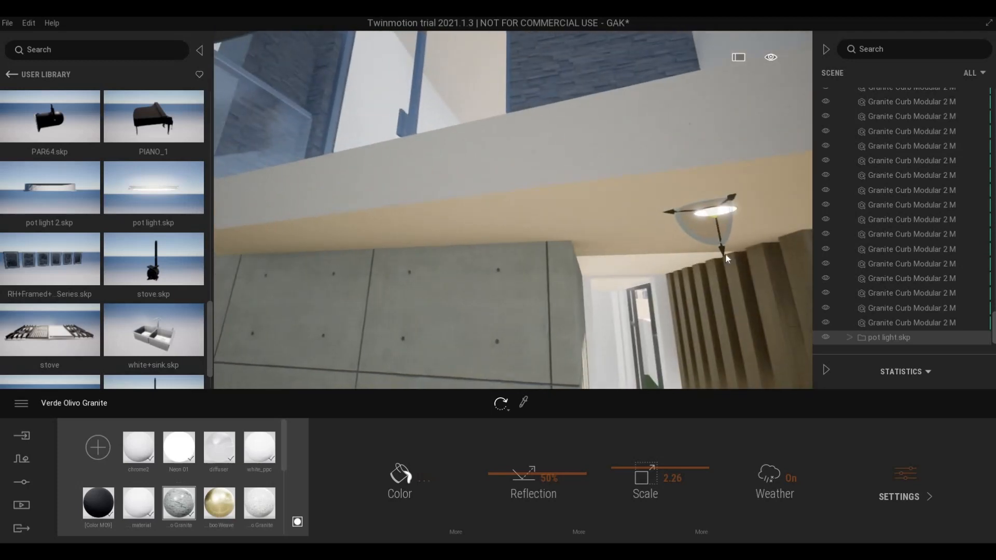
left_click(725, 254)
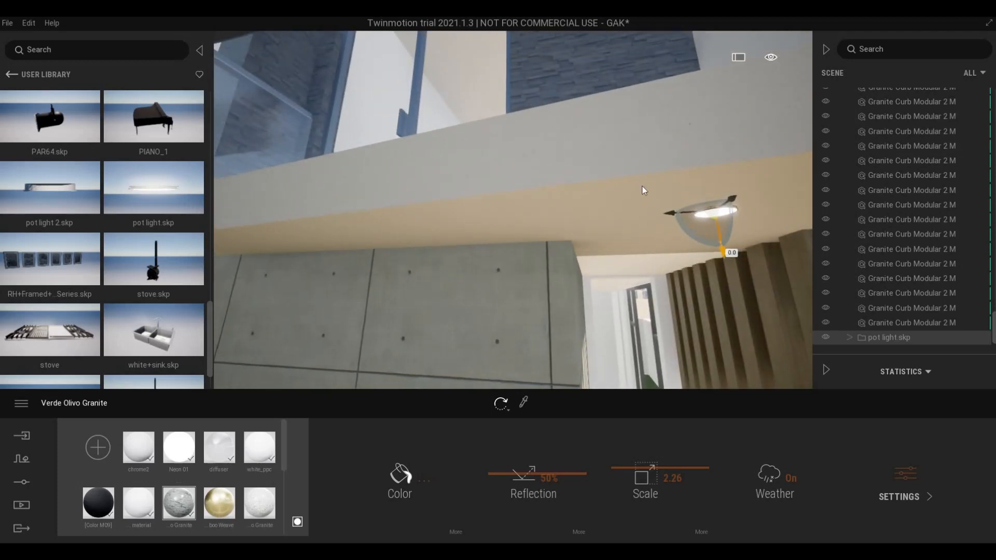
- Move the light to the soffit's left end and Alt-drag a copy rightward, 1.29 m apart
key("a")
mouse_move(665, 230)
right_mouse_down()
mouse_move(699, 236)
mouse_move(669, 261)
mouse_move(652, 227)
right_mouse_up()
key("q")
key("s")
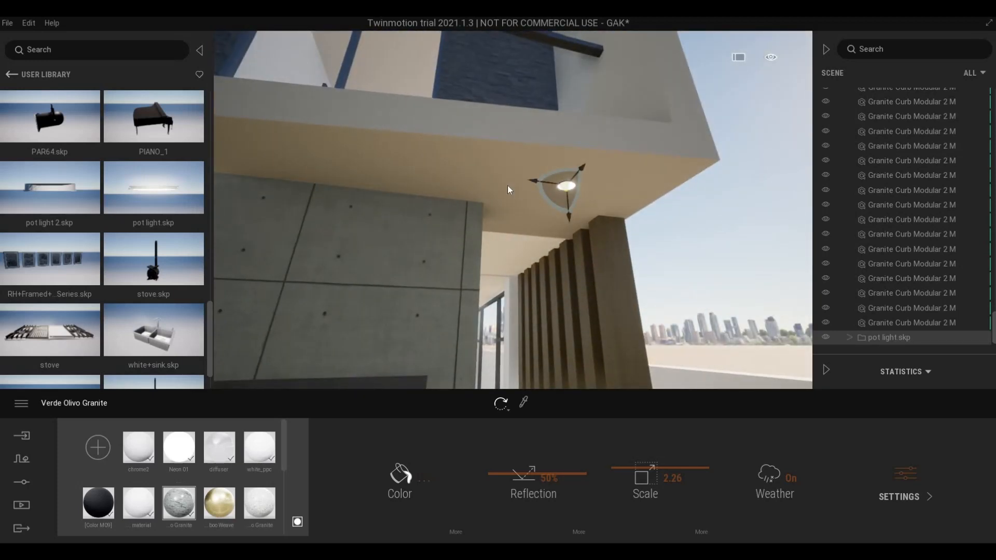
key("s")
key("a")
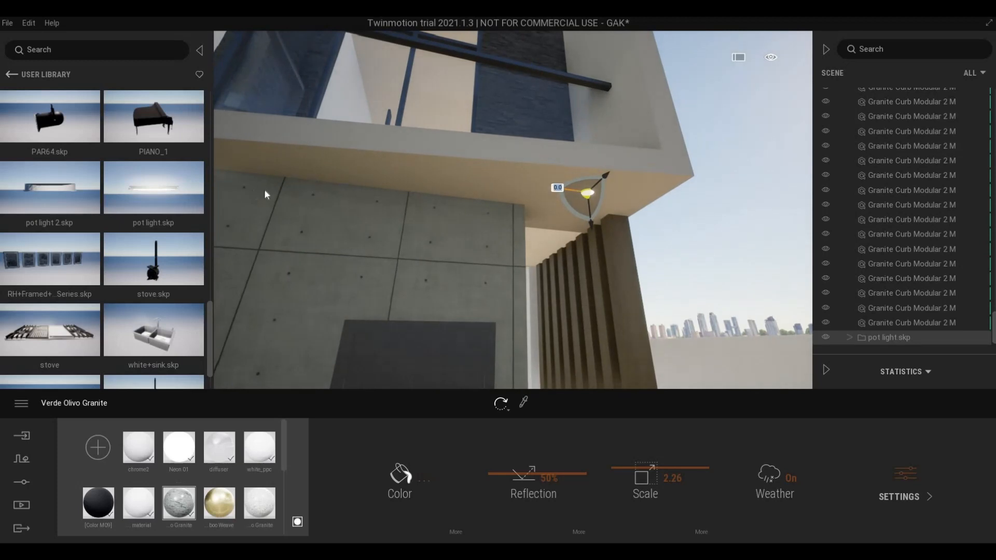
left_click_drag(264, 190, 235, 189)
key("a")
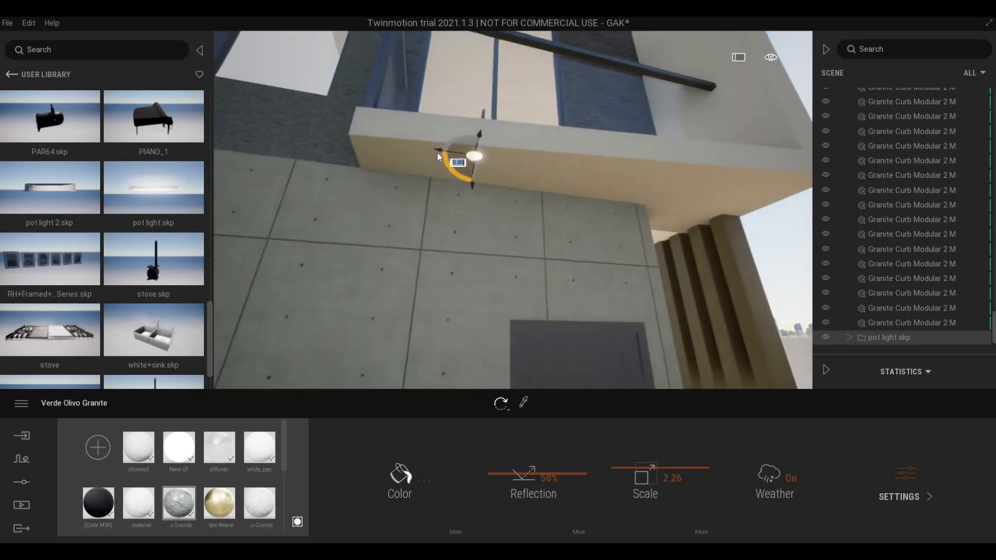
left_click_drag(438, 156, 383, 142)
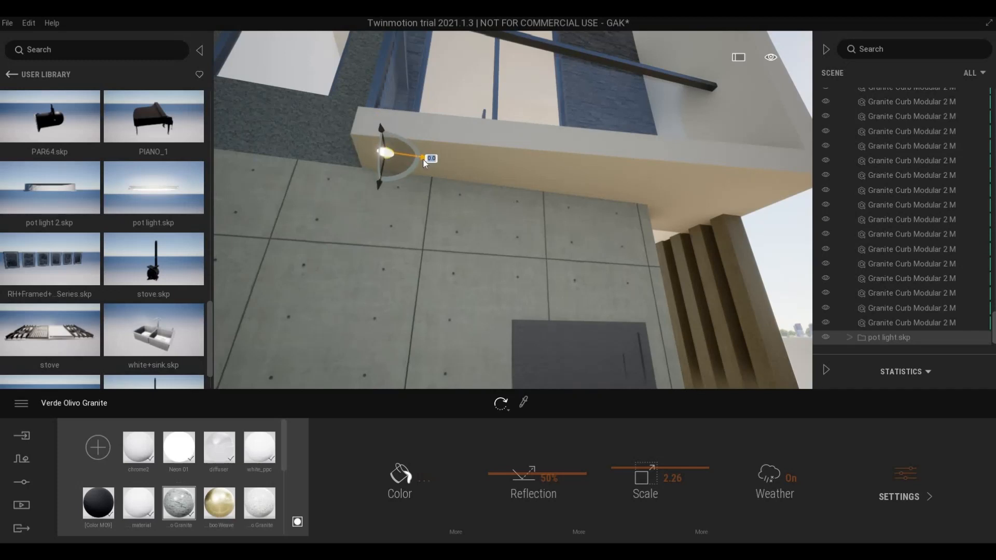
left_click_drag(554, 176, 597, 175, "shift")
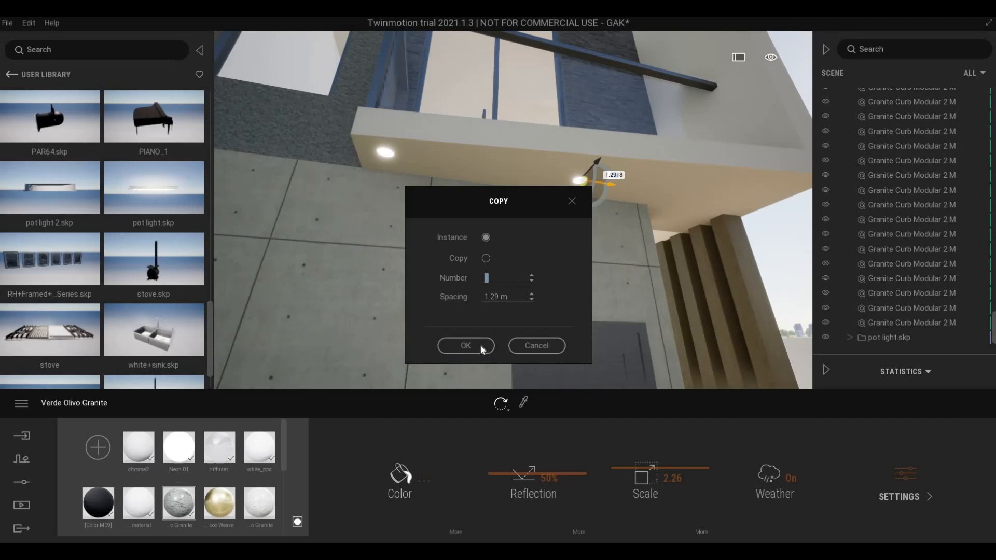
- Make 2 instance copies at 1.29 m spacing and orbit to check the row of soffit lights
type("2")
key("Return")
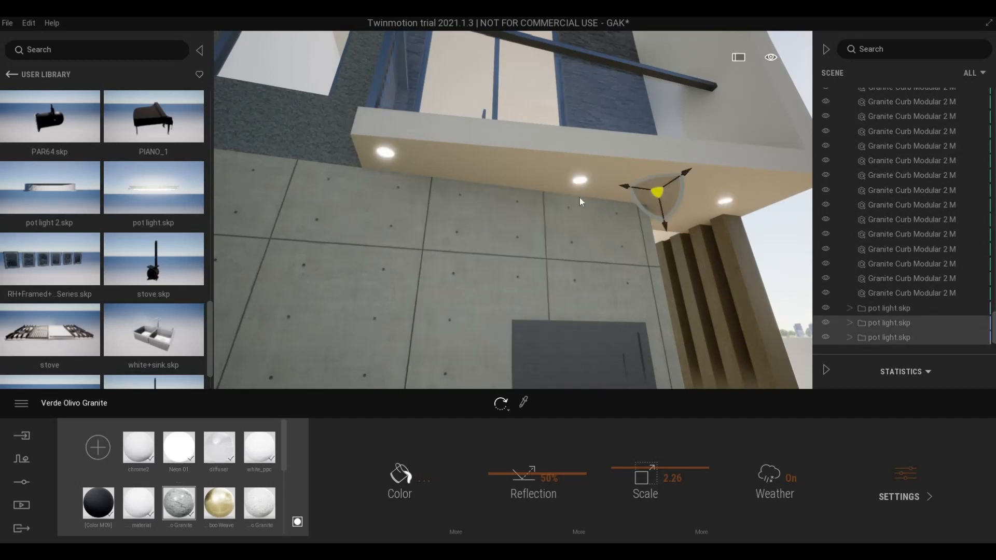
key("d")
right_click_drag(580, 197, 491, 213)
key("d")
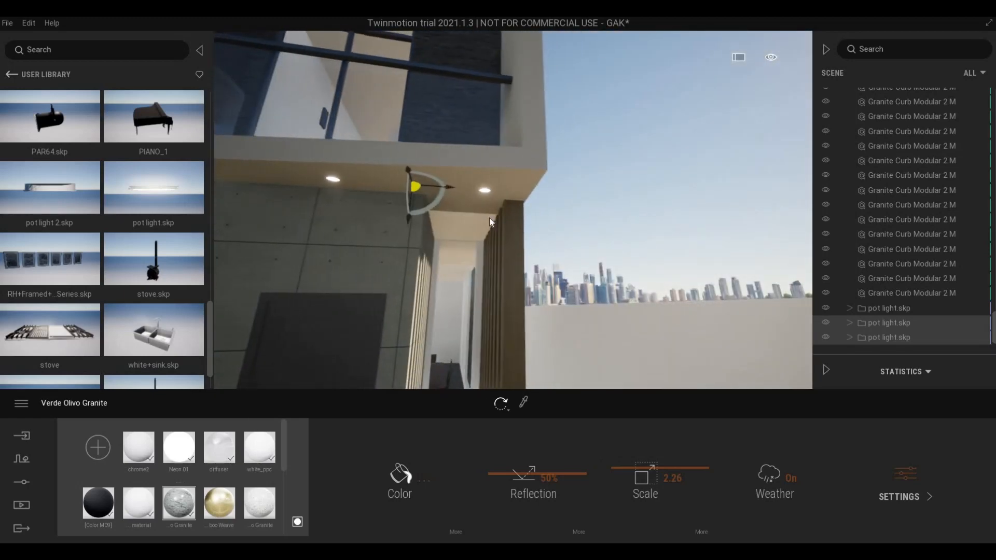
scroll(483, 232, "up", 1)
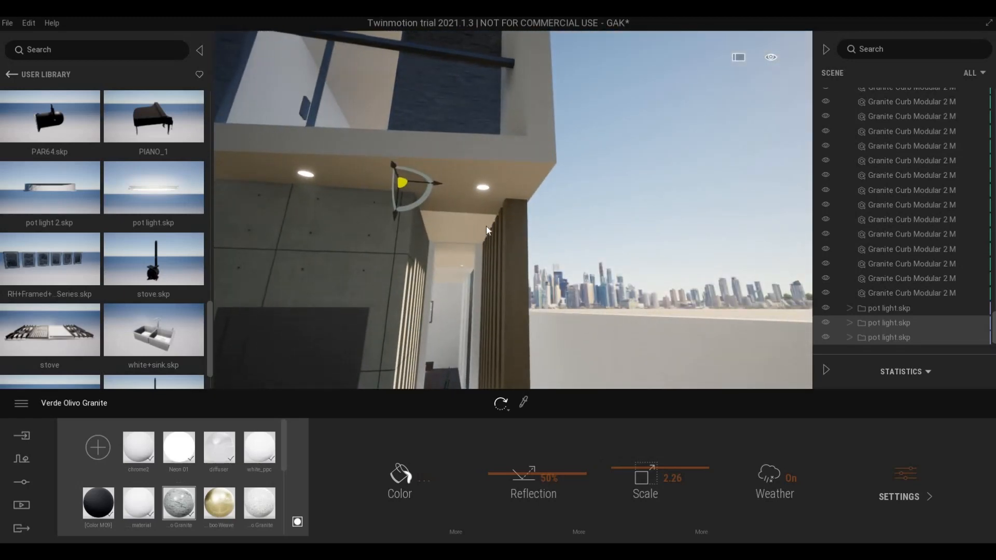
key("a")
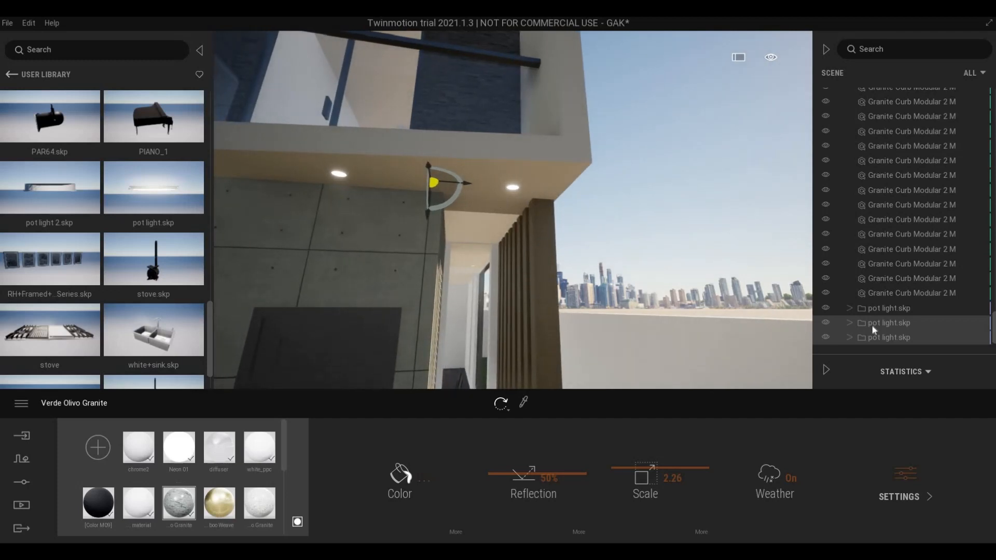
- Select the pot light at the soffit's right end, adjust it, and undo a trial slide
left_click(882, 338)
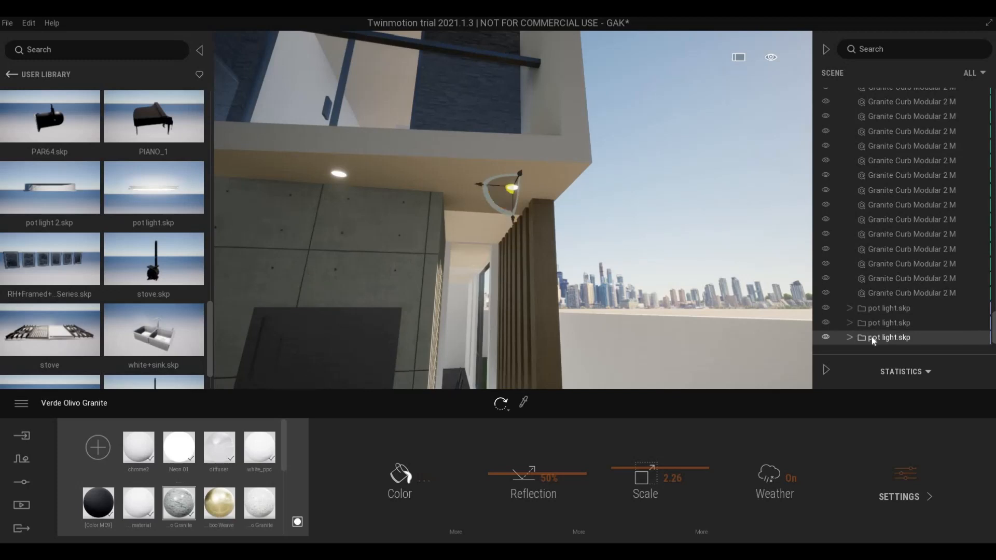
mouse_move(480, 184)
left_mouse_down()
mouse_move(460, 182)
mouse_move(490, 184)
left_mouse_up()
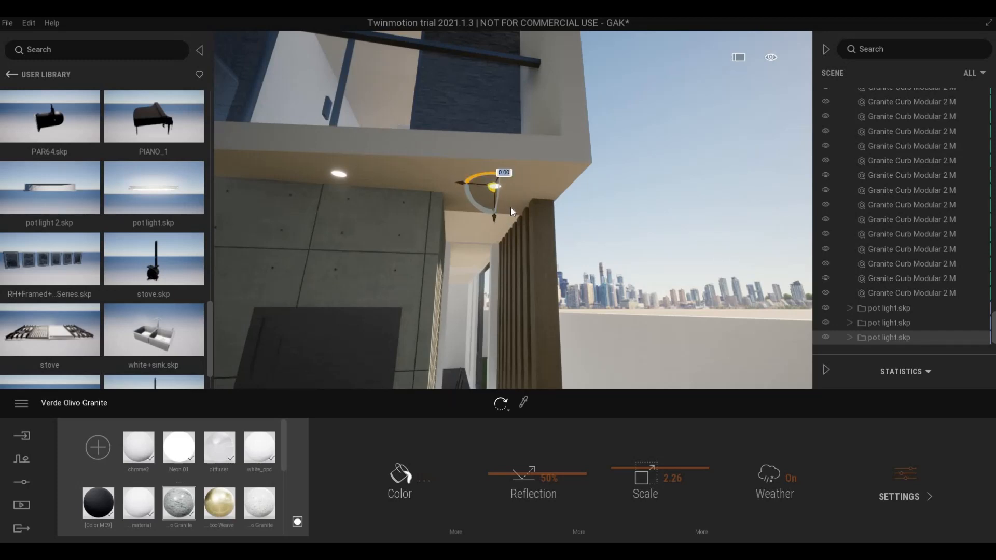
key("s")
right_click_drag(520, 202, 547, 173)
key("d")
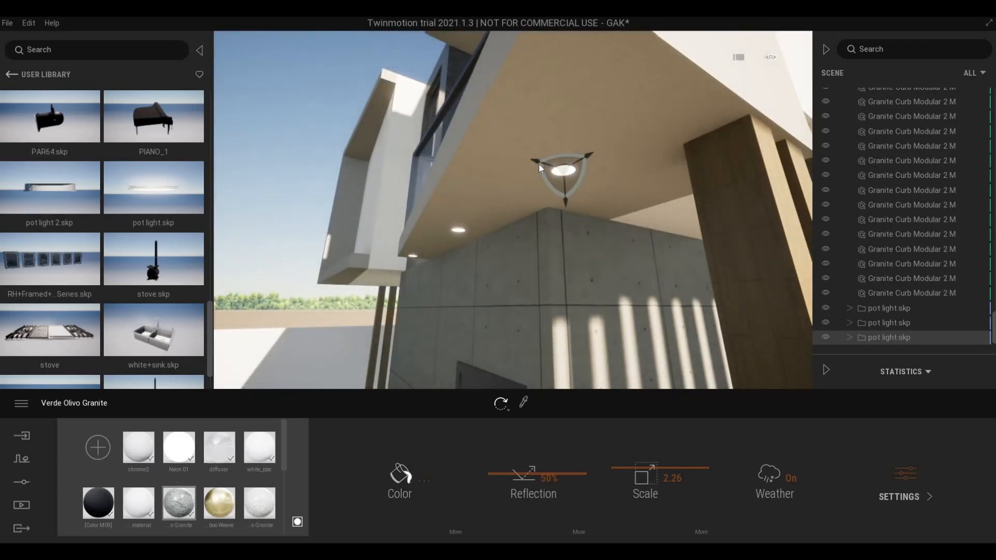
left_click_drag(548, 164, 549, 165)
mouse_move(602, 182)
left_mouse_down()
mouse_move(624, 183)
mouse_move(615, 182)
left_mouse_up()
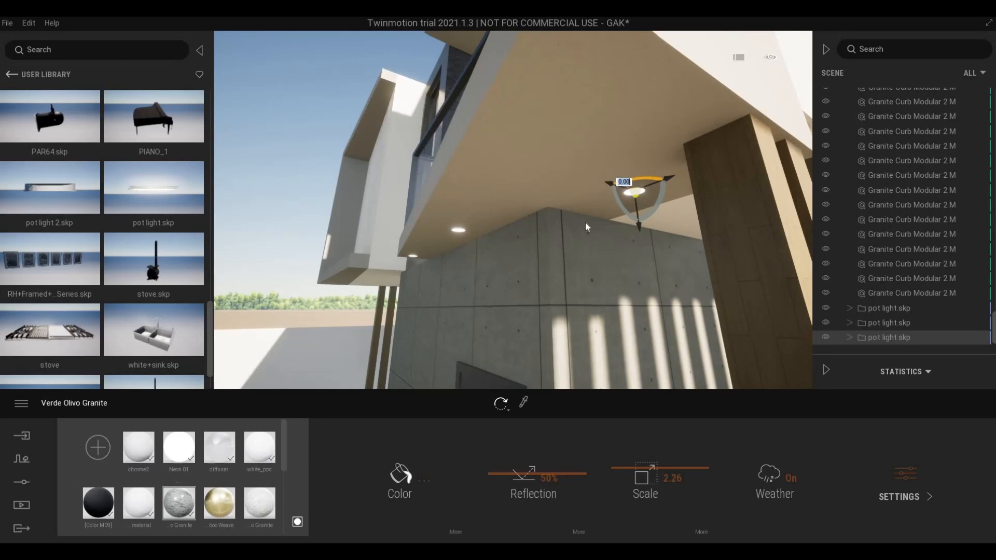
key("ctrl+z")
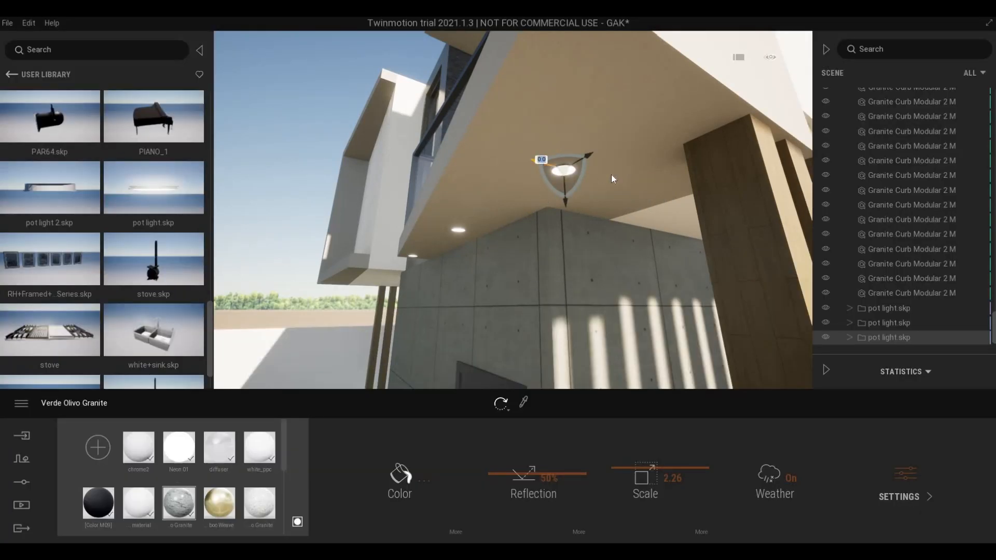
- Copy the pot light toward the column and shift the new copy along the soffit
left_click_drag(611, 174, 650, 245, "shift")
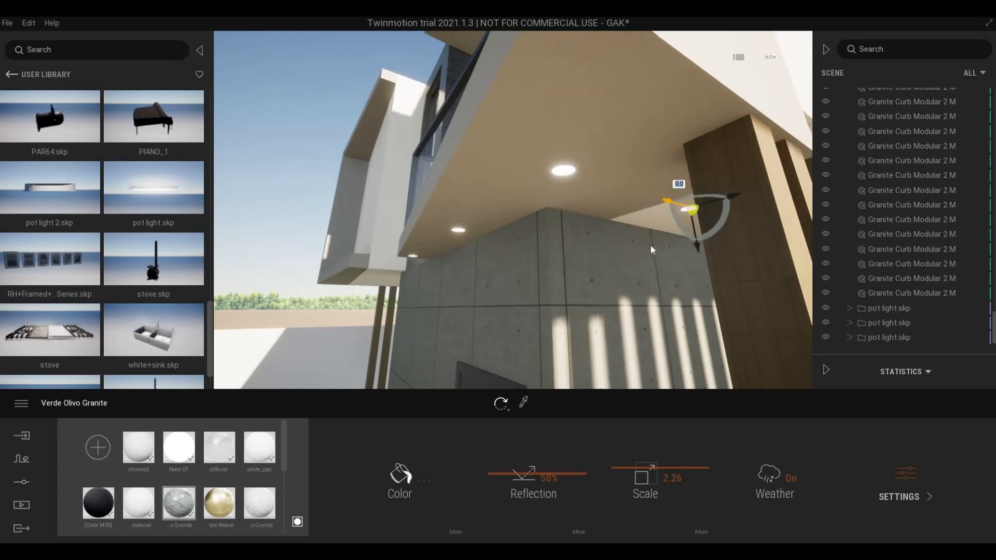
left_click(466, 346)
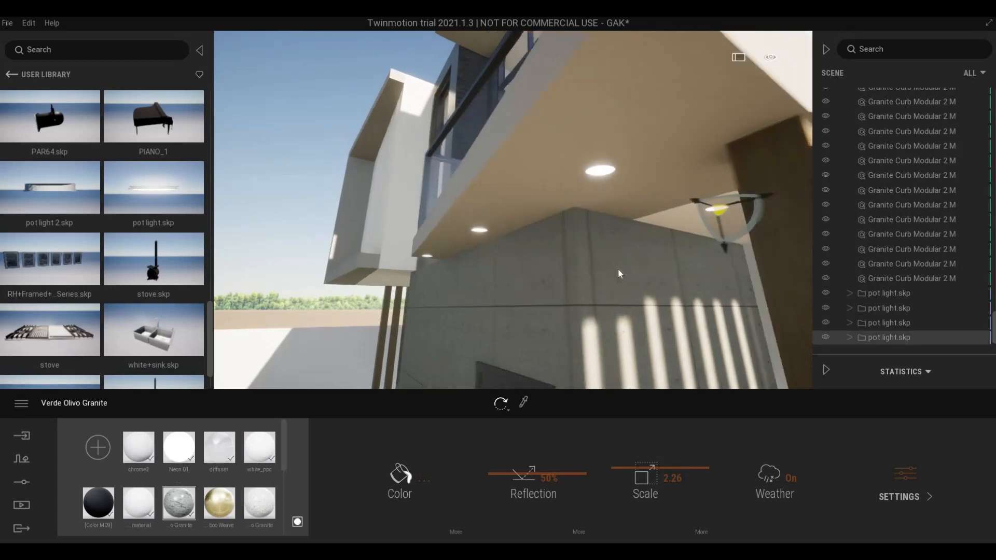
key("d")
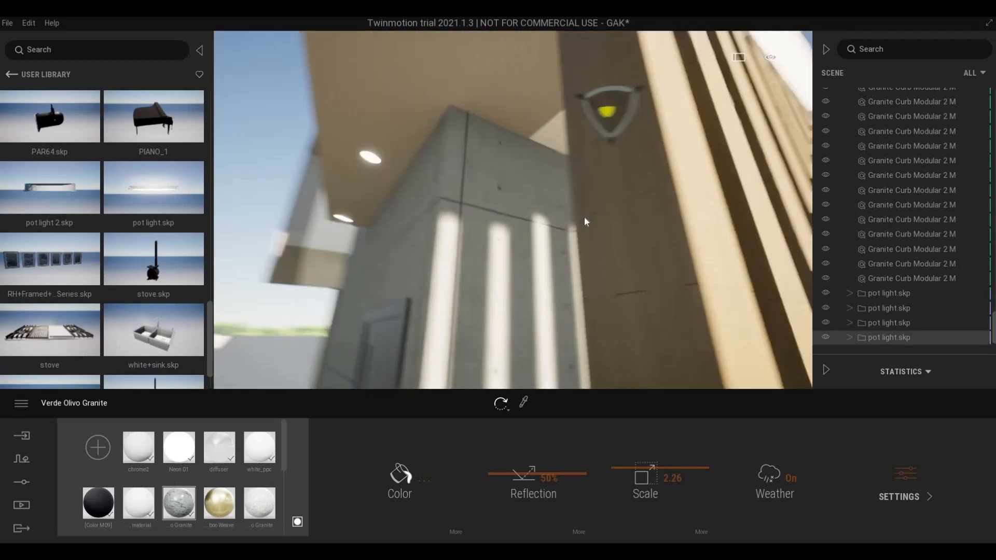
right_click_drag(585, 218, 436, 99)
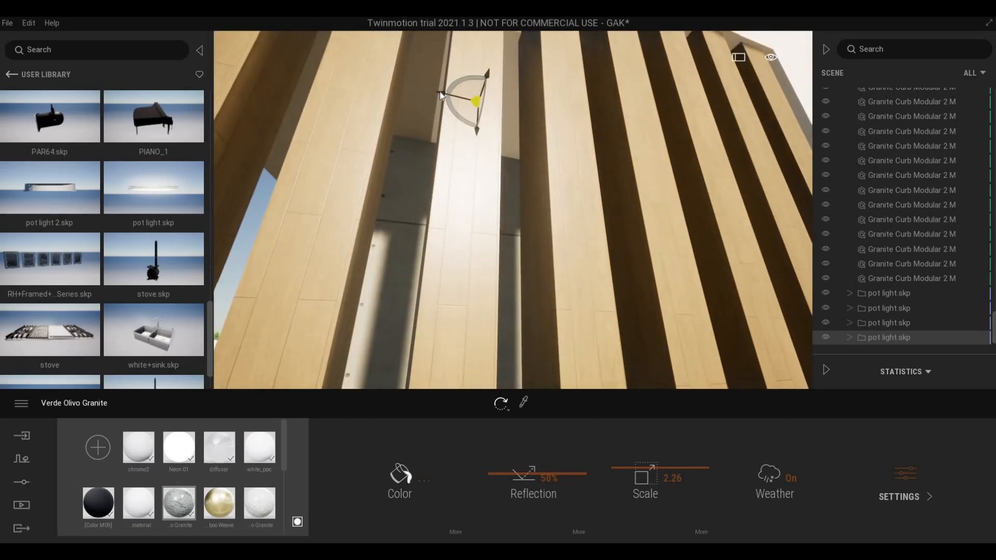
left_click_drag(562, 113, 635, 135)
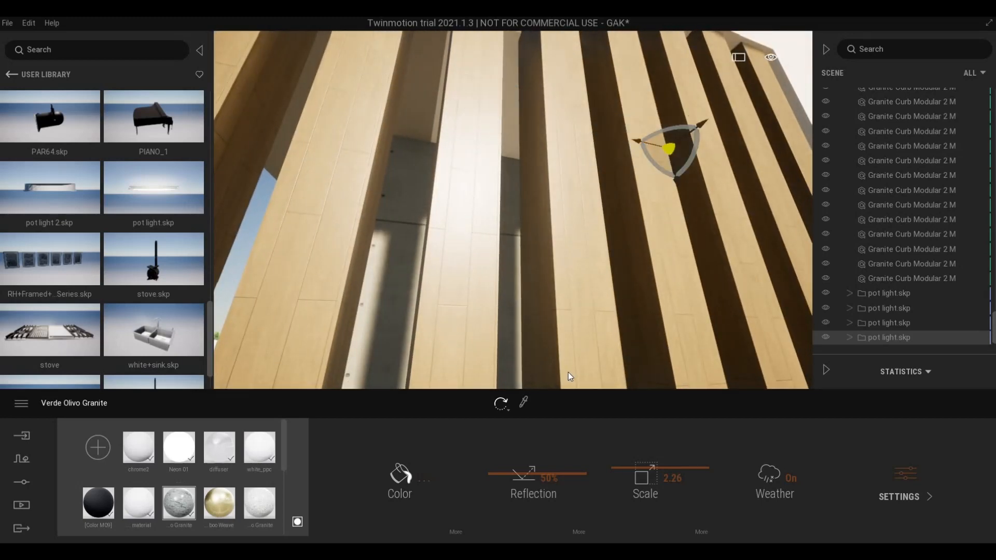
key("a")
right_click_drag(615, 235, 612, 203)
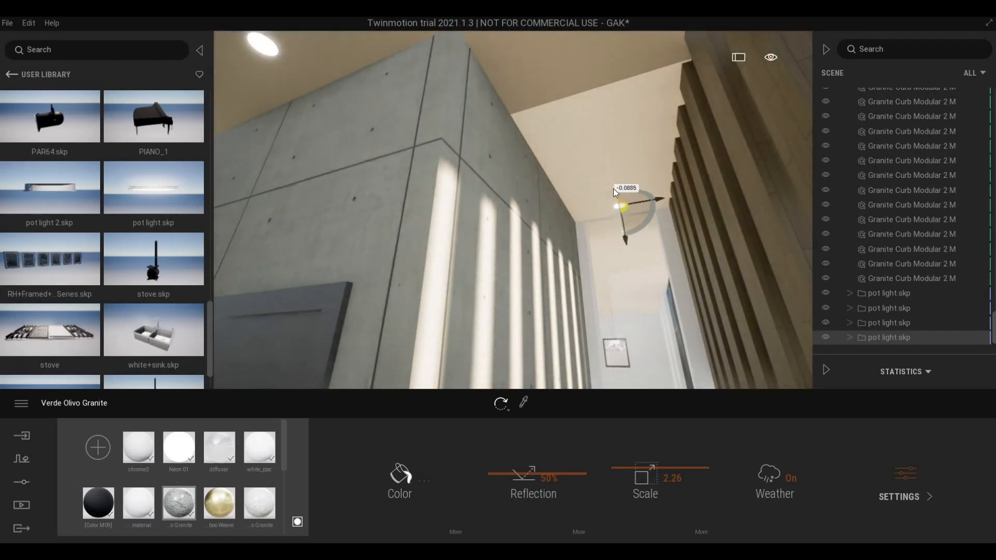
- Copy a ceiling pot light further along the soffit as the fifth fixture
left_click(627, 216)
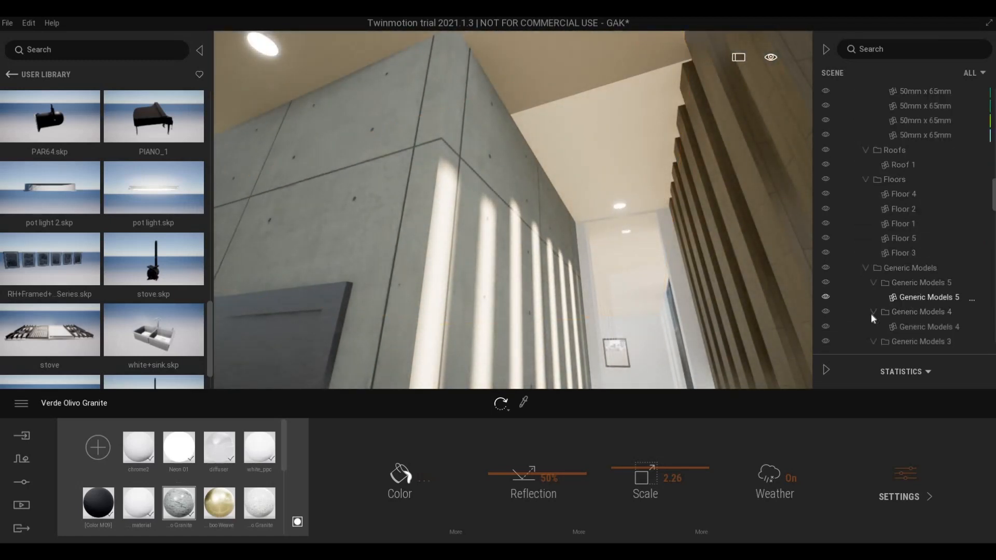
scroll(914, 306, "down", 10)
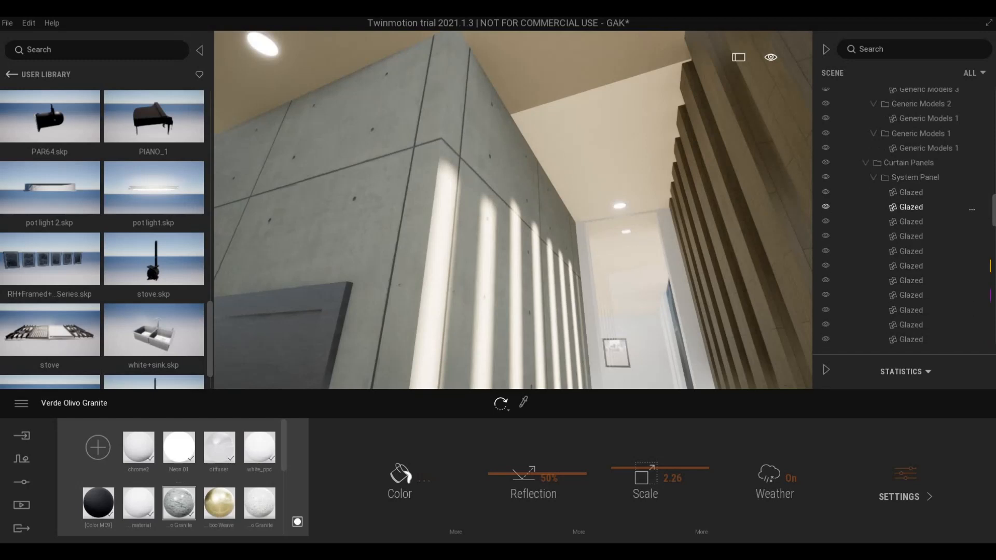
scroll(906, 337, "down", 10)
left_click(620, 206)
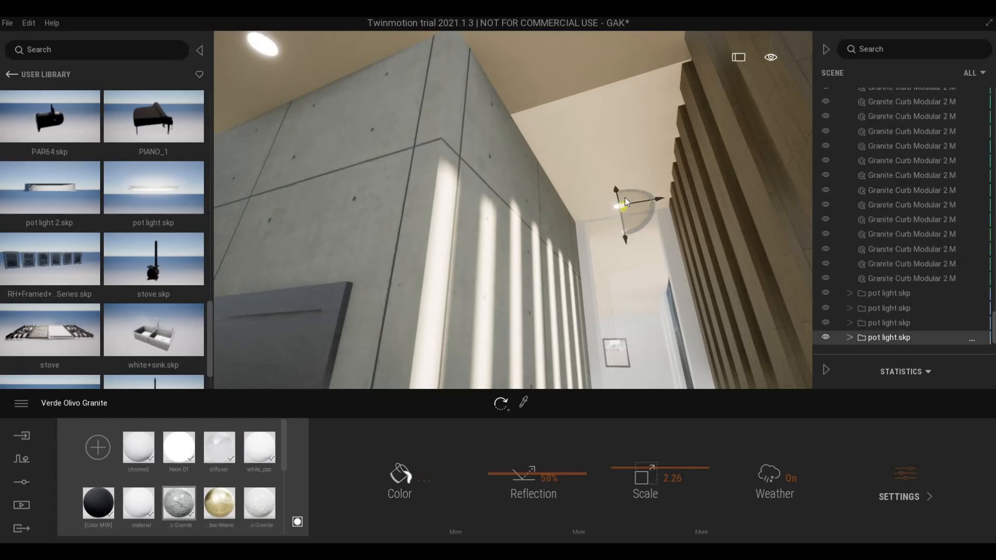
left_click(618, 190)
left_click_drag(601, 140, 566, 109)
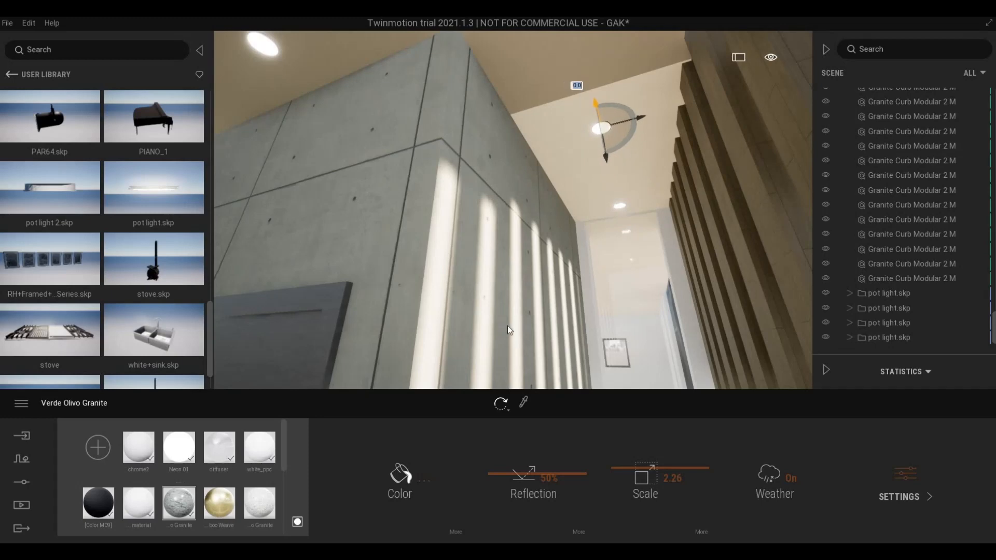
left_click(466, 345)
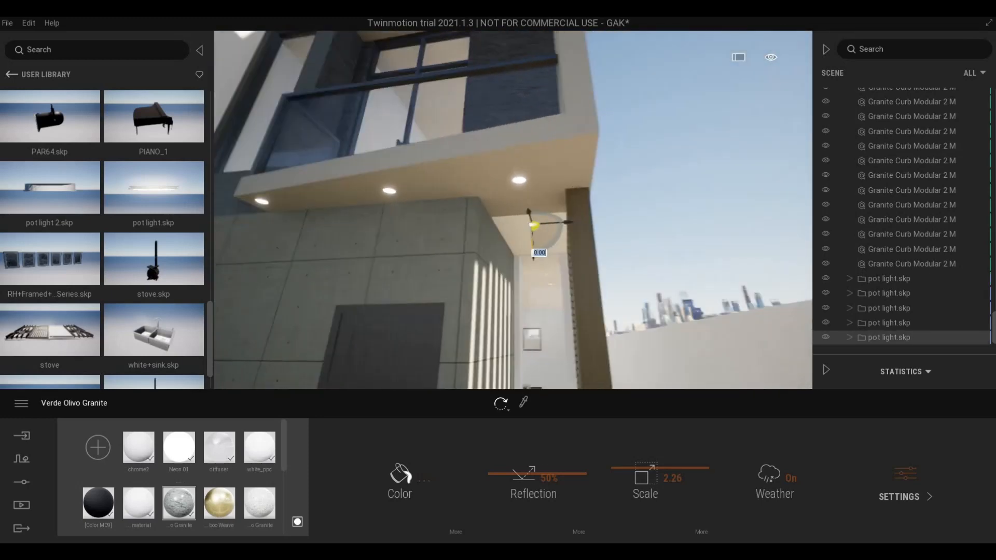
right_click_drag(539, 252, 500, 272)
- Sample the Aluminum material from the door frame with the eyedropper
key("e")
key("s")
key("w")
key("e")
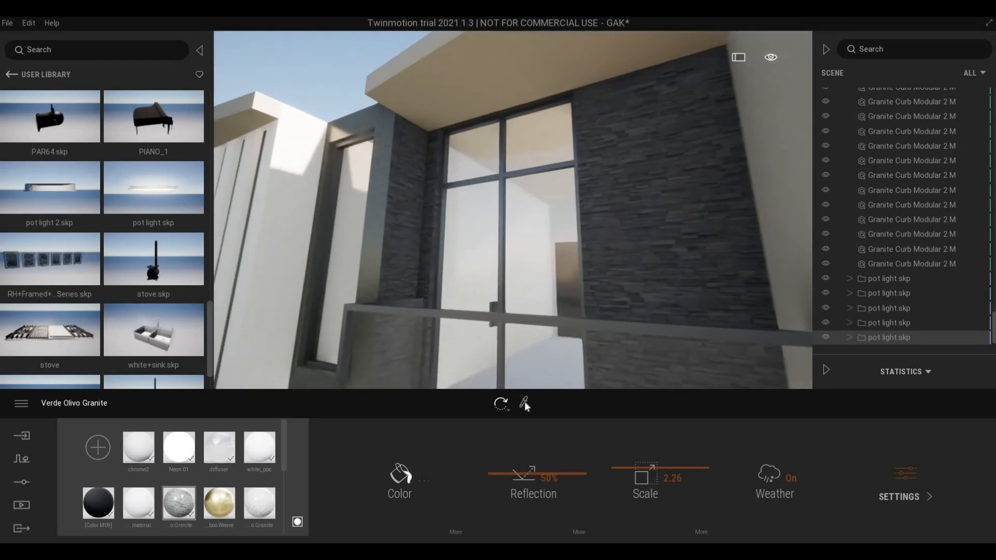
left_click(524, 402)
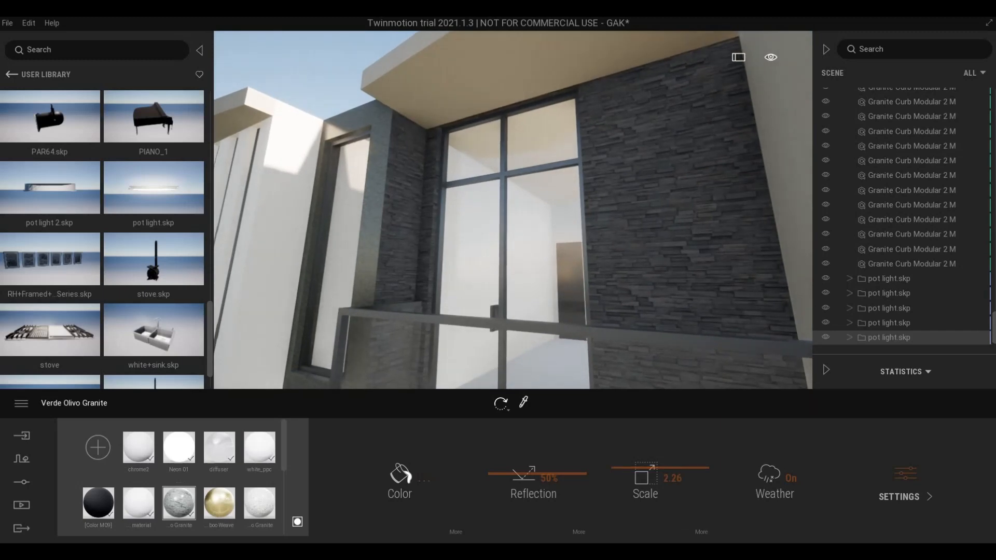
left_click(506, 255)
- Fly the view under the balcony past the concrete wall toward the dining room
key("s")
key("q")
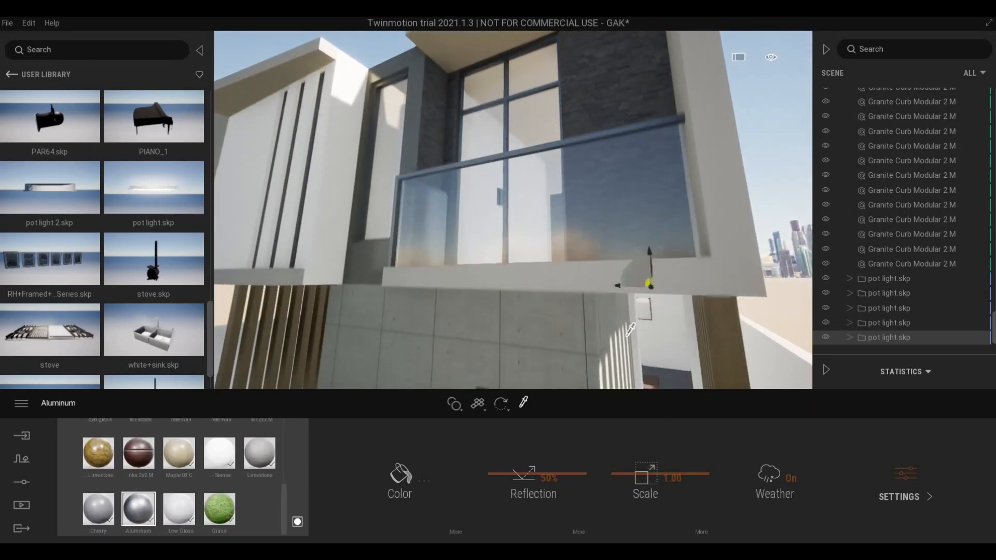
key("w")
key("w")
key("d")
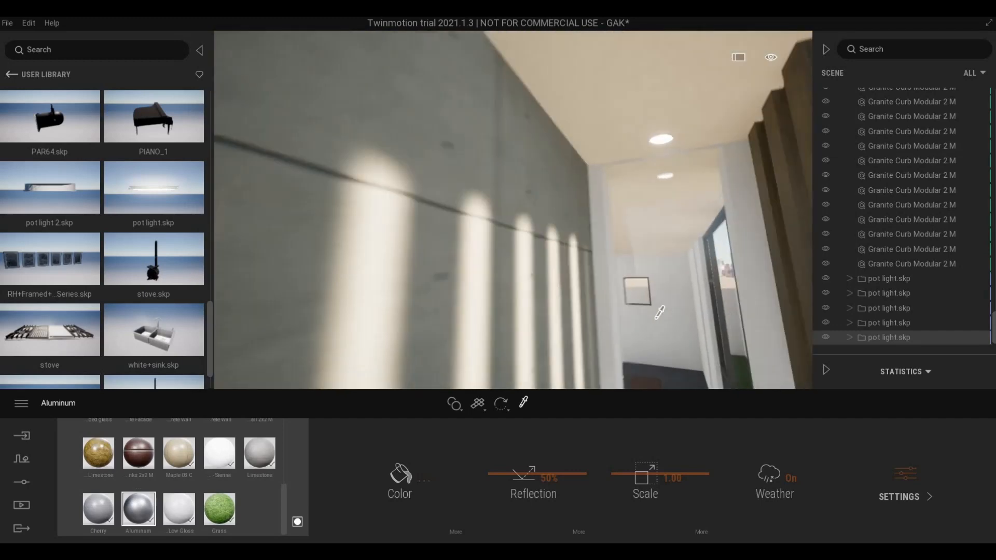
key("w")
key("d")
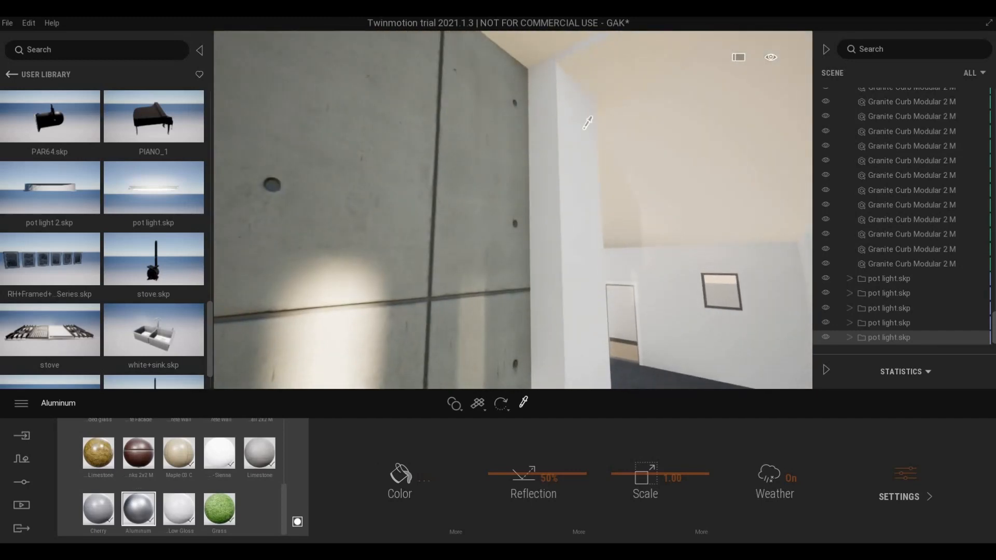
key("q")
key("w")
right_click_drag(575, 144, 618, 187)
key("s")
key("s")
key("a")
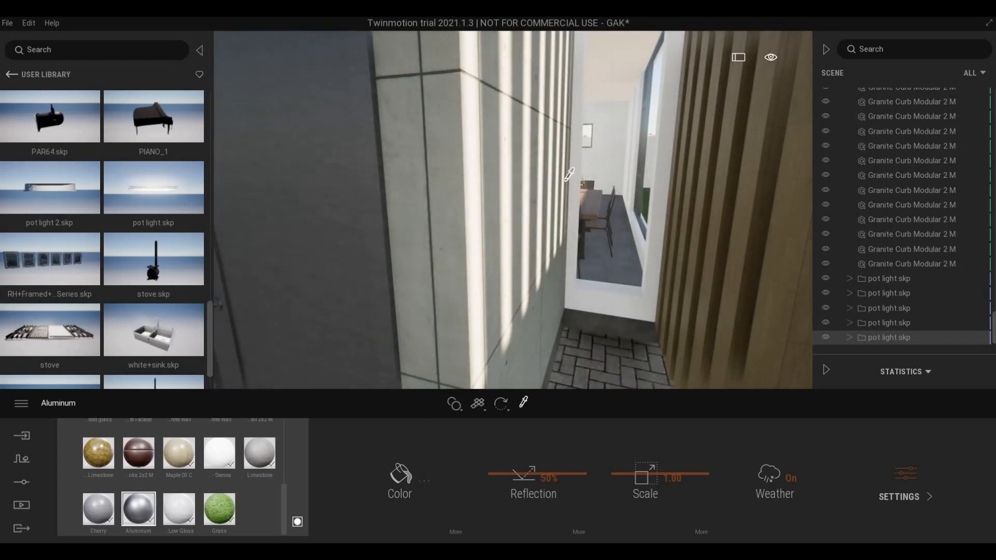
key("s")
- Save the Twinmotion scene and switch to Revit
left_click(7, 23)
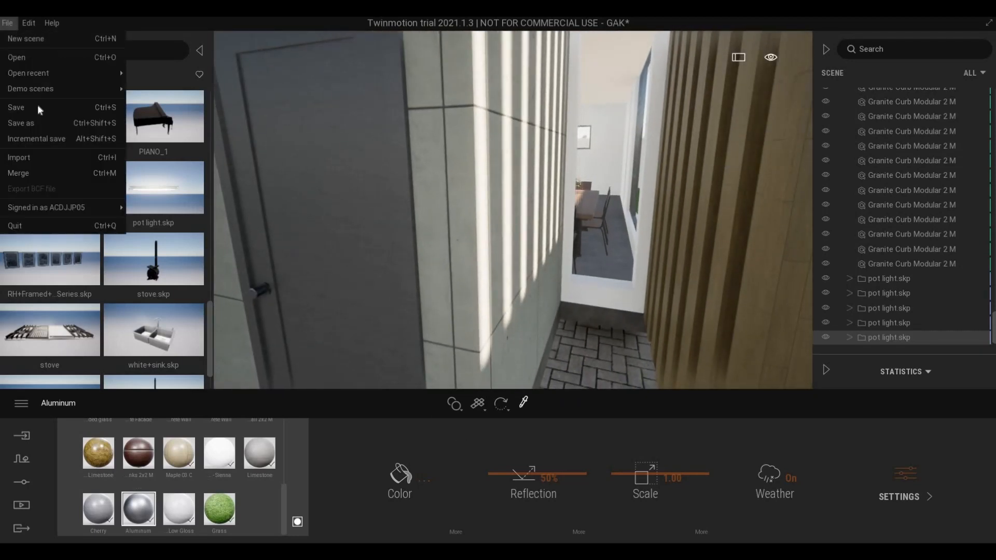
left_click(37, 105)
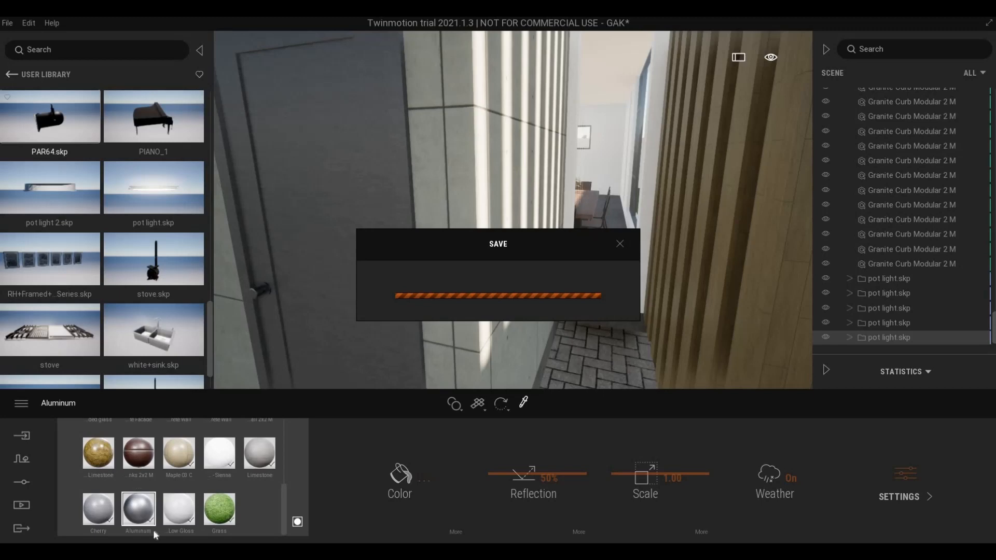
left_click(172, 501)
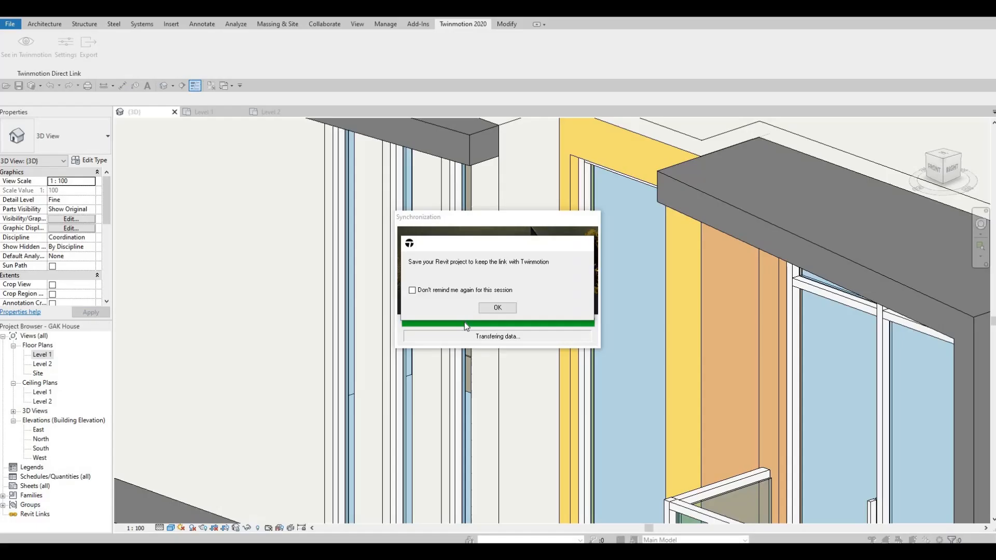
- Dismiss the sync reminder and place 50mm x 65mm curtain wall mullions beside the slats
left_click(497, 307)
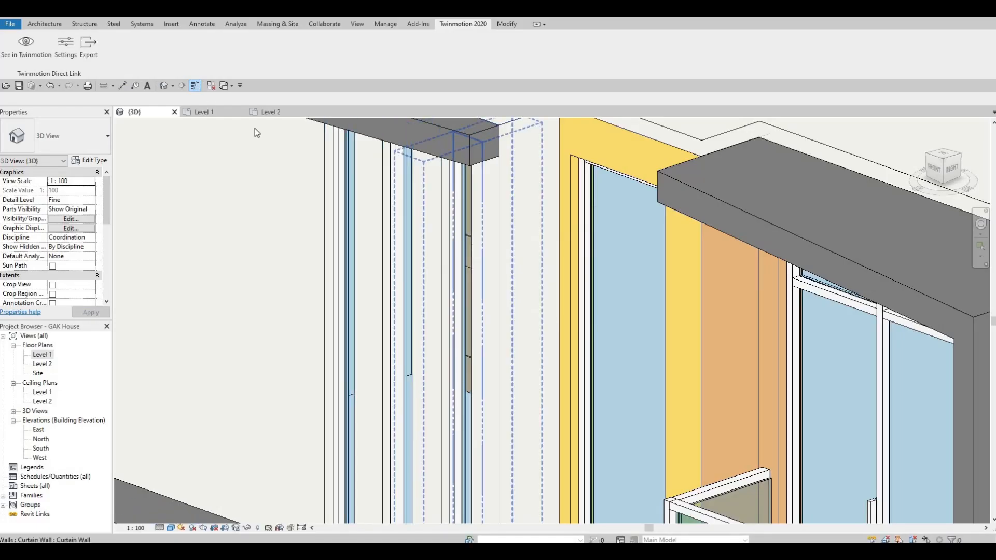
left_click(43, 25)
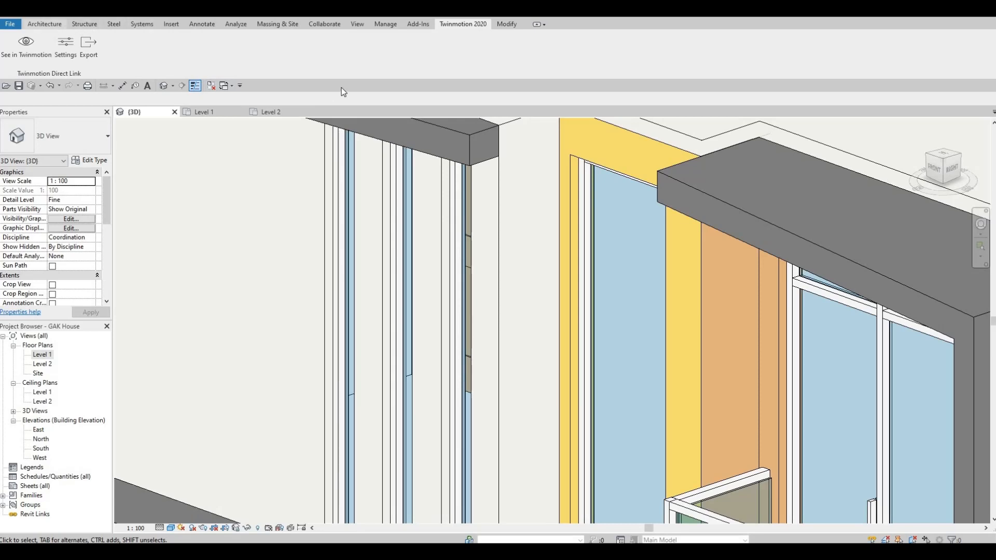
left_click(310, 46)
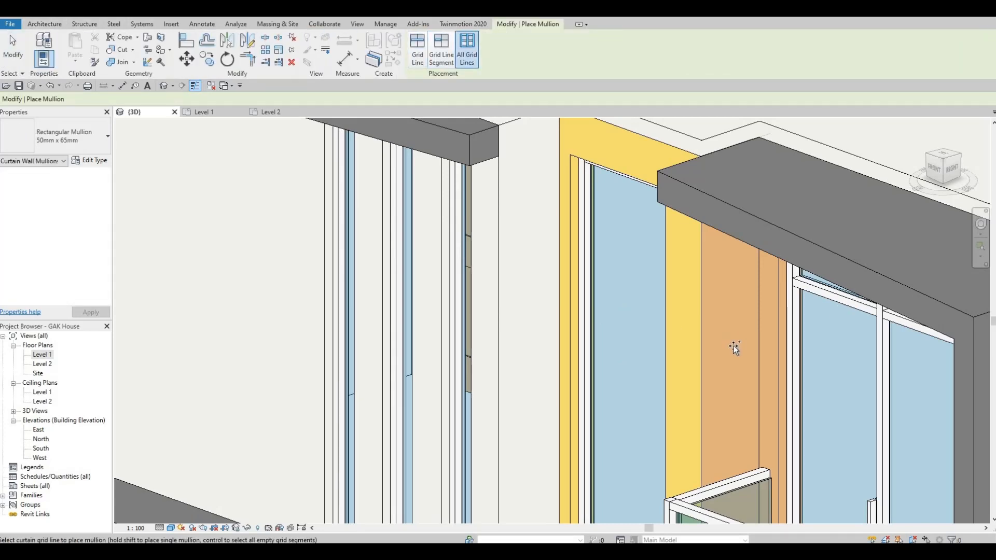
key("a")
scroll(807, 384, "down", 3)
right_click(993, 396)
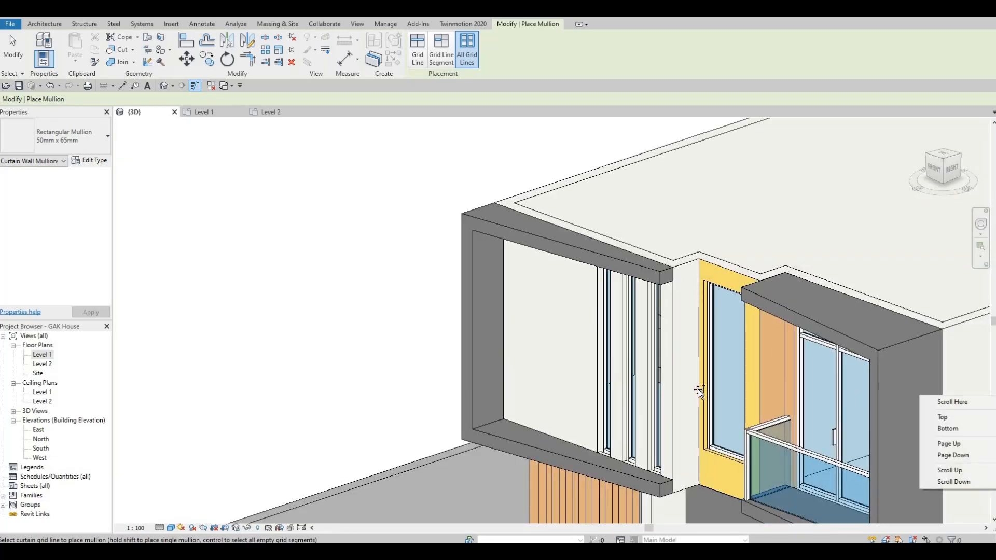
left_click(735, 403)
middle_click_drag(501, 236, 634, 277, "shift")
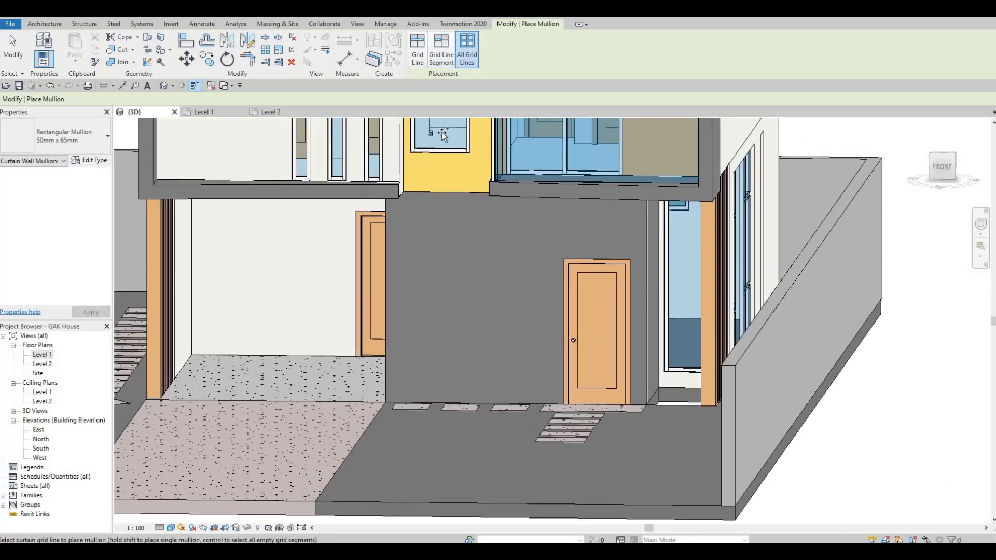
- End mullion placement and sync the house with See in Twinmotion
left_click(463, 24)
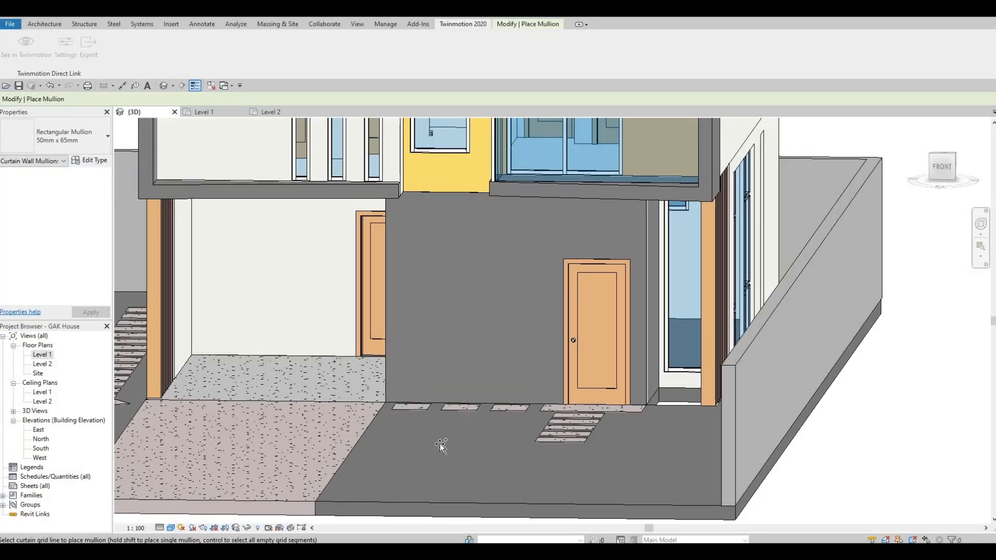
key("Escape")
left_click(32, 55)
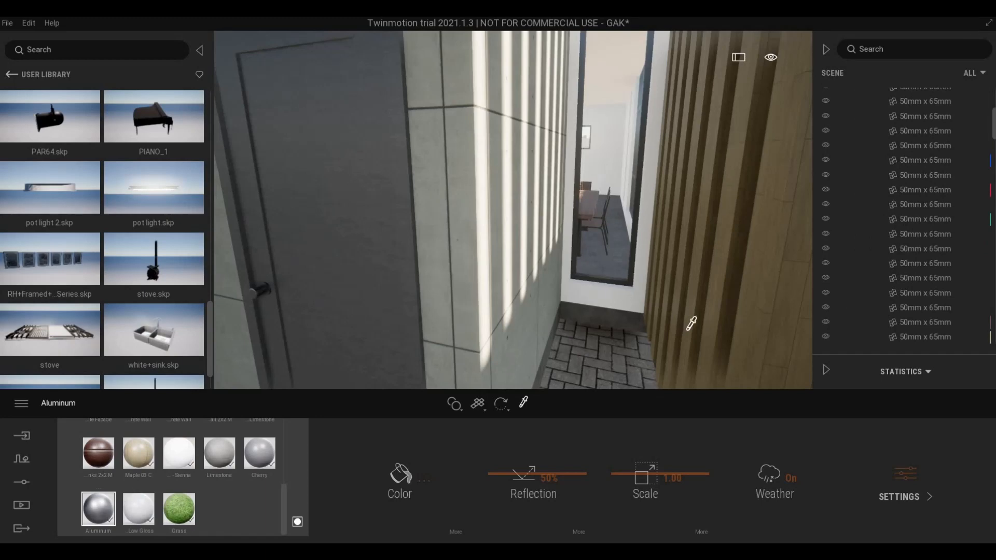
- Tilt the view up to the balcony's pot lights and scroll the Scene list to the pot light.skp rows
scroll(657, 274, "down", 5)
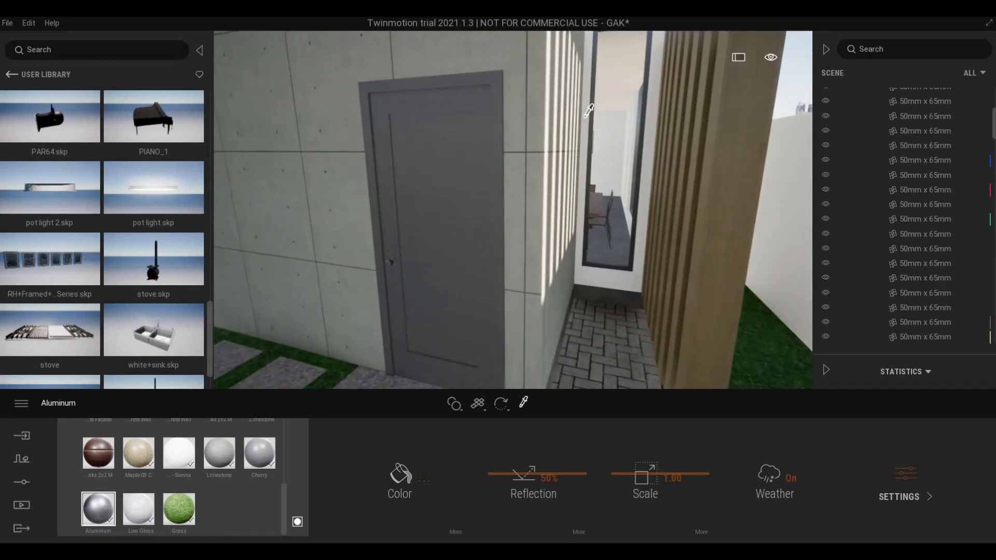
right_click_drag(589, 110, 606, 253)
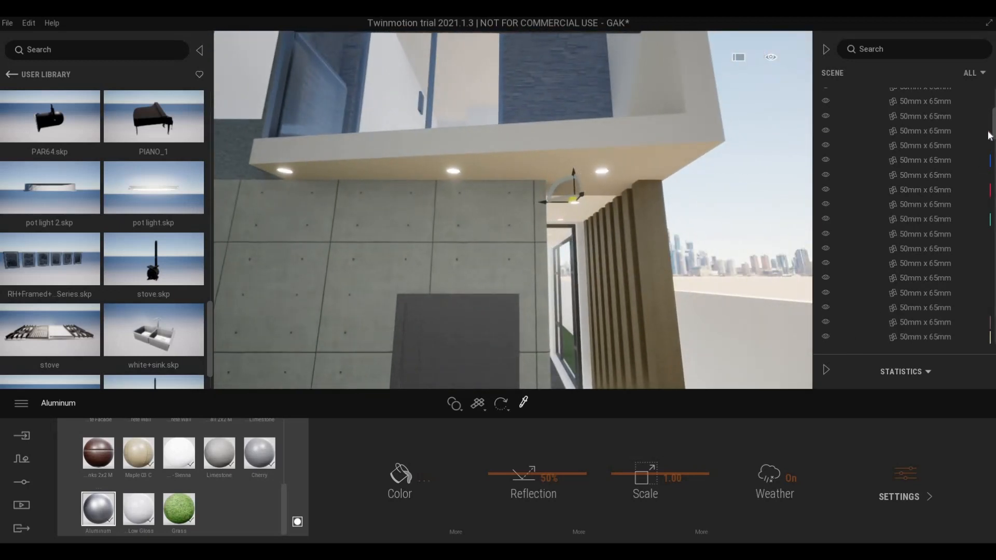
left_click_drag(995, 124, 993, 335)
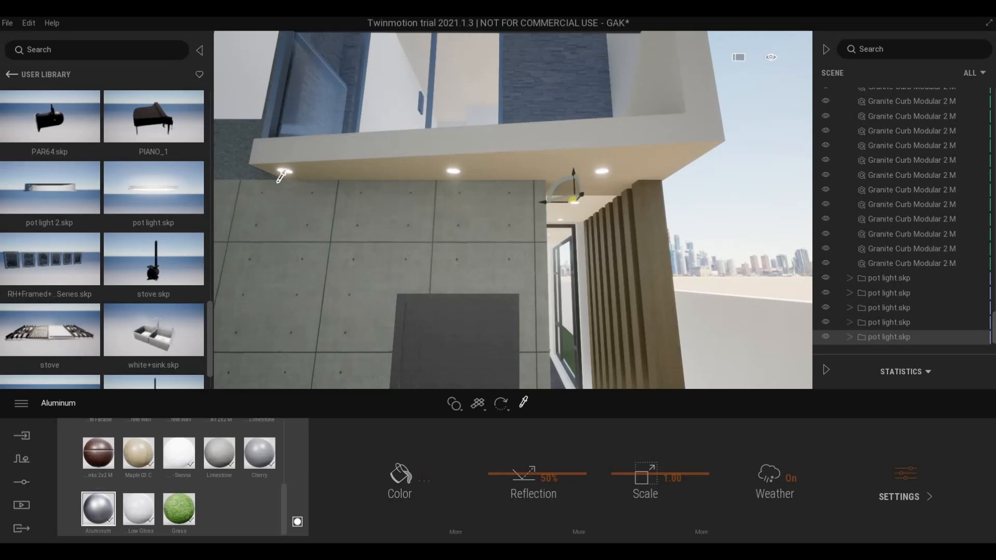
- Select all three pot lights under the lower balcony together
middle_click_drag(350, 208, 373, 211)
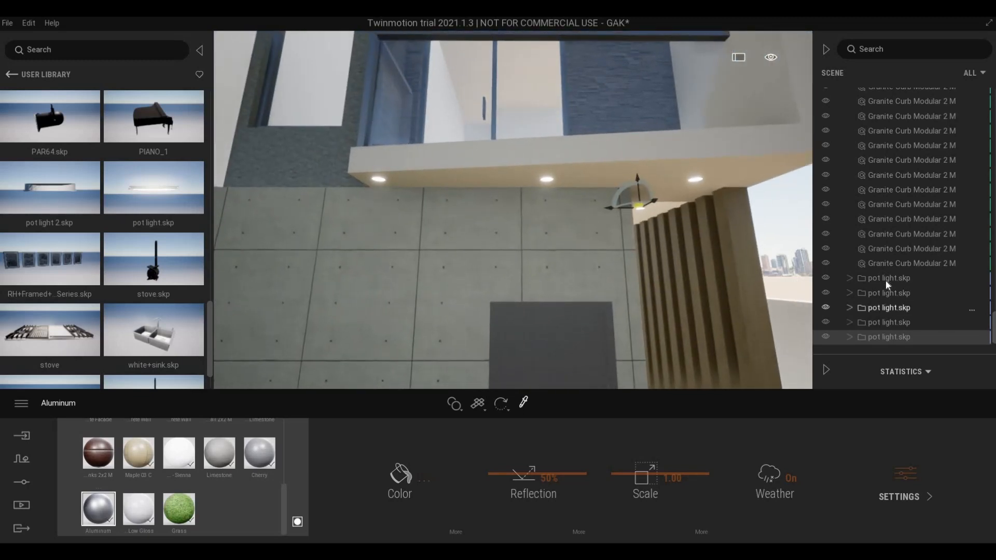
left_click(886, 279)
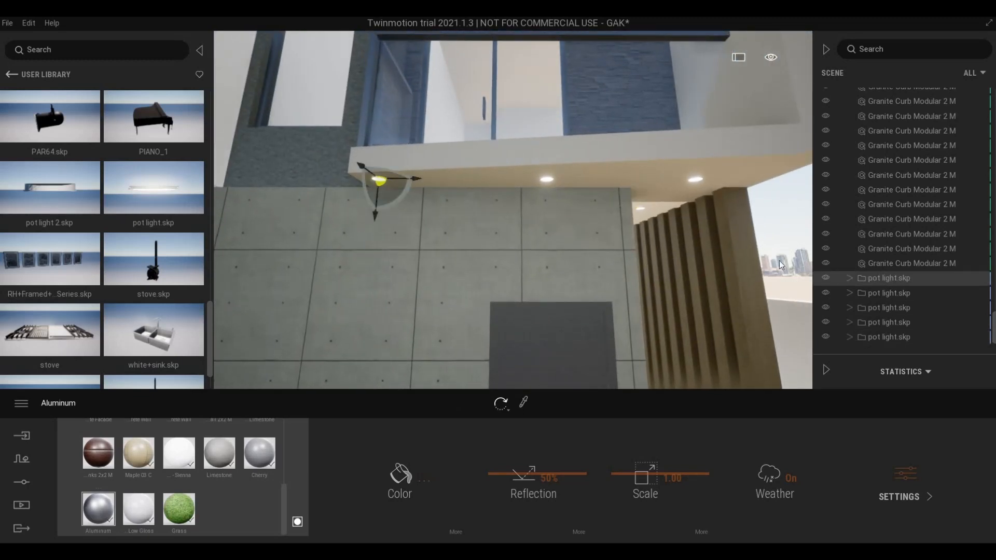
left_click(862, 293)
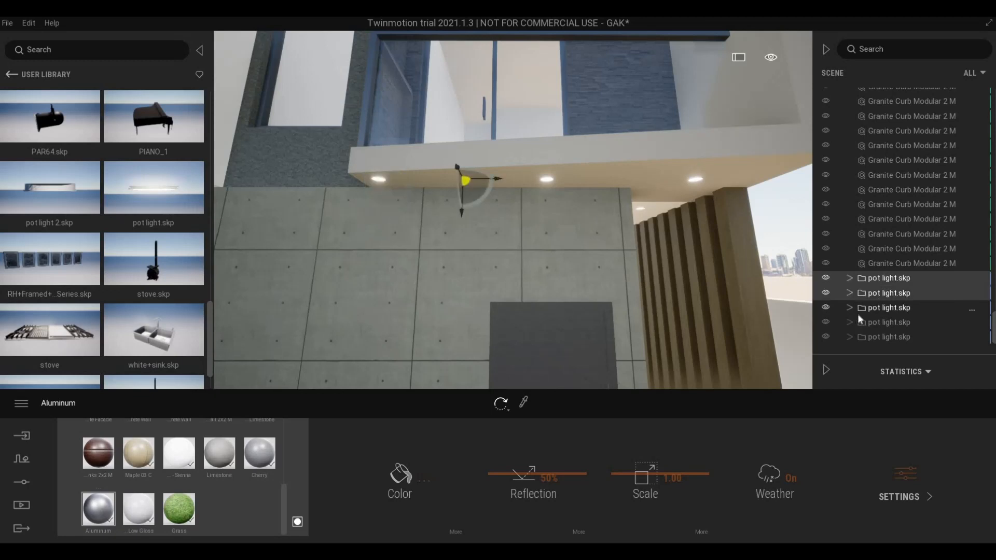
left_click(858, 309)
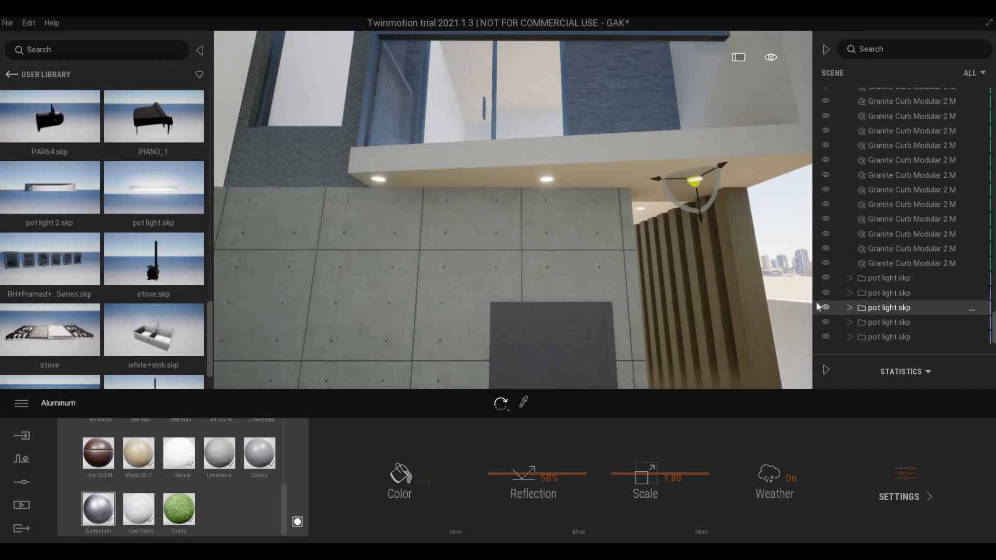
left_click(880, 283, "shift")
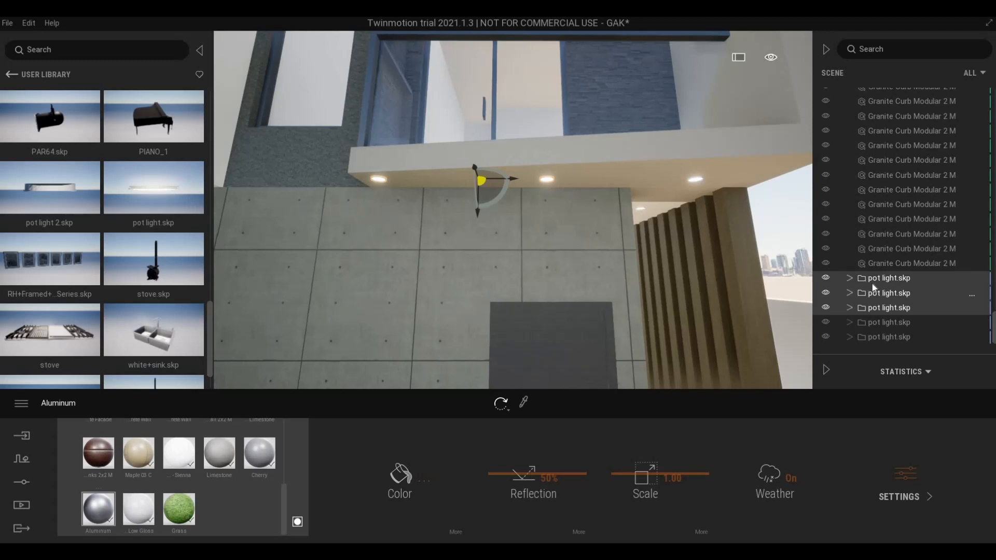
- Copy the three selected pot lights up into the upper soffit above the balcony
left_click(493, 190)
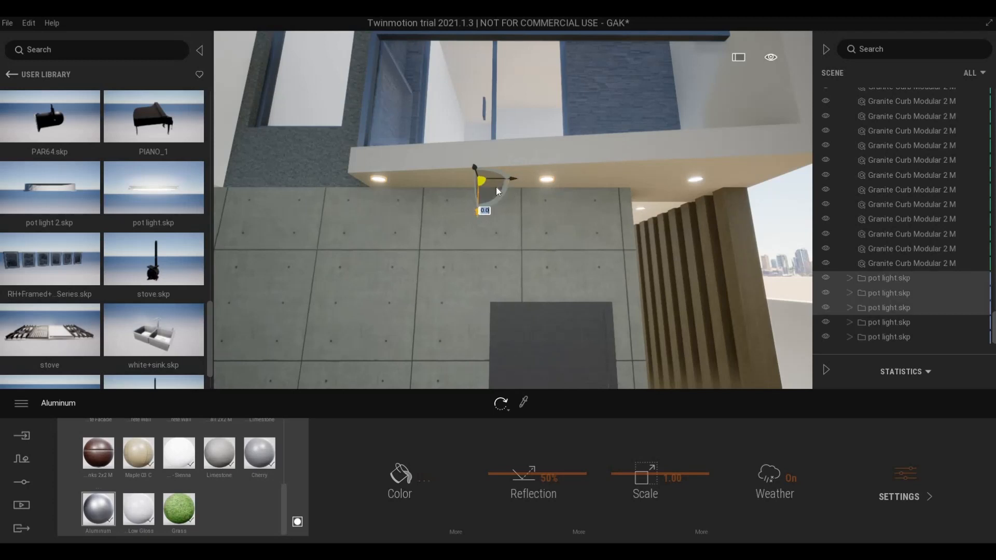
middle_click_drag(500, 187, 534, 169)
scroll(513, 193, "down", 2)
scroll(522, 176, "down", 2)
scroll(533, 168, "down", 2)
scroll(537, 150, "down", 2)
middle_click_drag(540, 129, 546, 187)
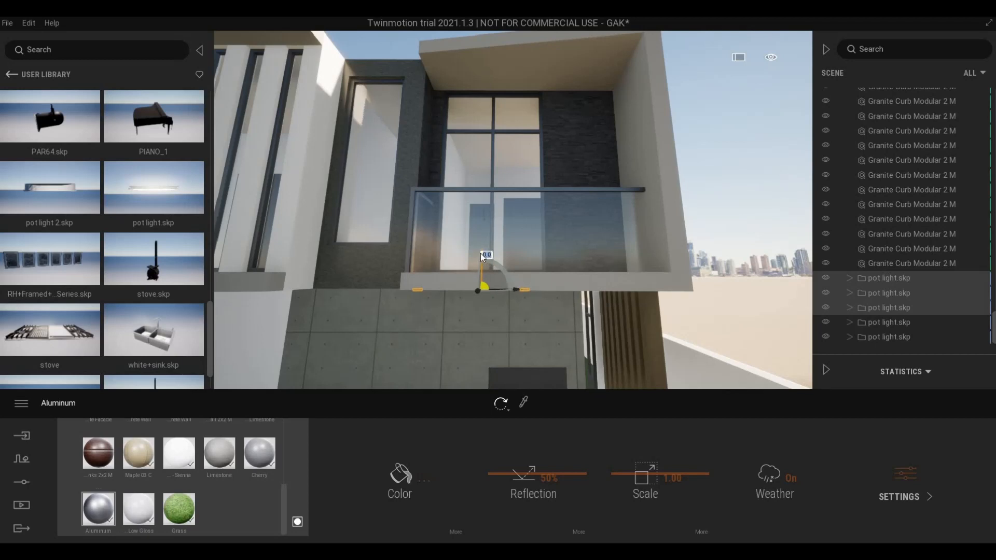
left_click_drag(525, 78, 539, 37)
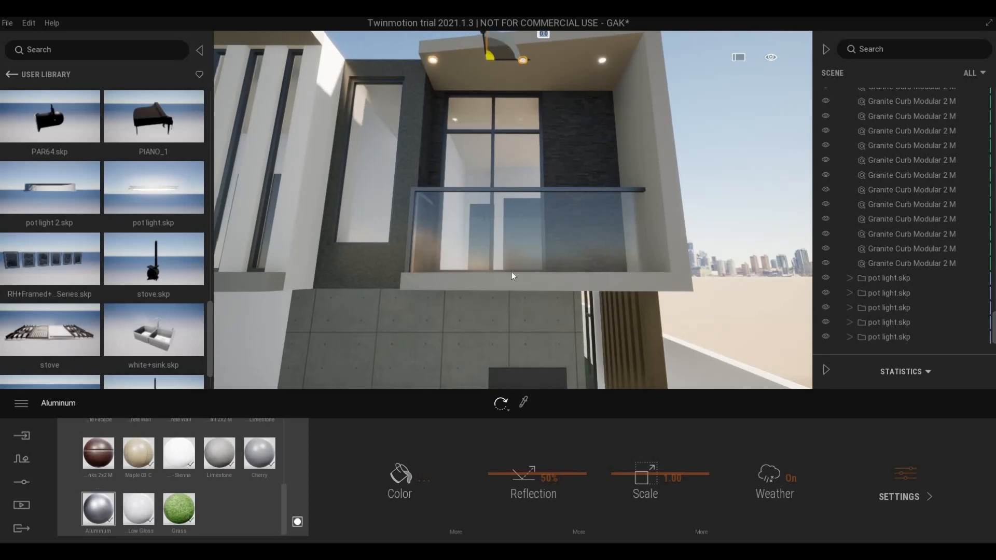
- Fly the camera past the entrance canopy to view the upper roof overhang
key("w")
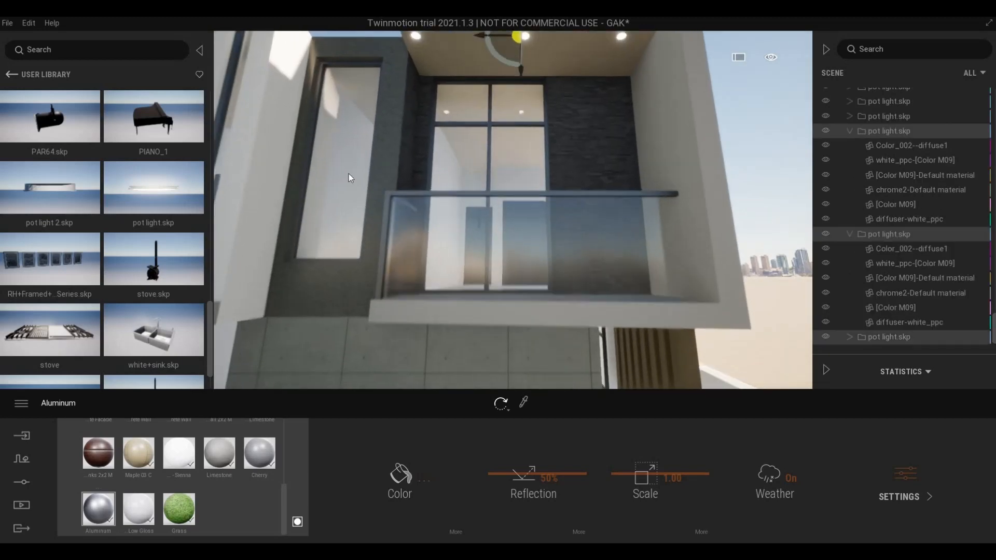
right_click_drag(349, 173, 340, 209)
key("w")
key("a")
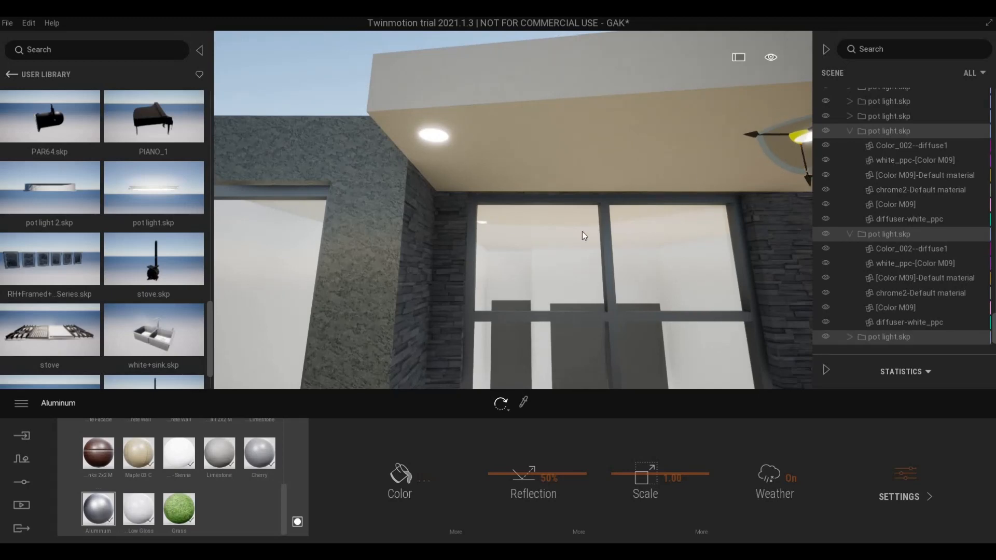
key("w")
key("a")
key("e")
key("q")
key("s")
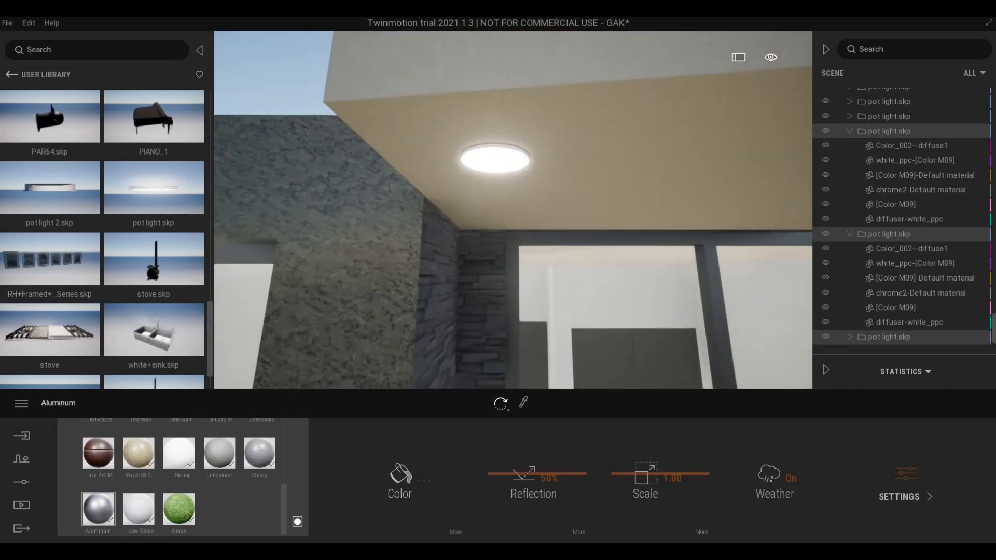
right_click_drag(537, 288, 643, 282)
key("s")
key("a")
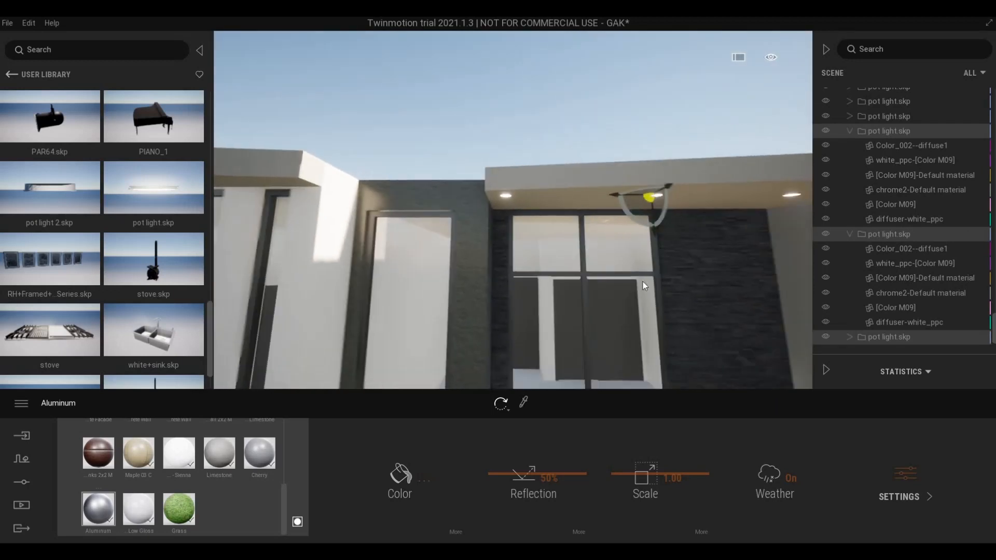
- Copy one upper-soffit pot light 4.78 m left toward the wall as a single instance
left_click_drag(565, 204, 565, 205)
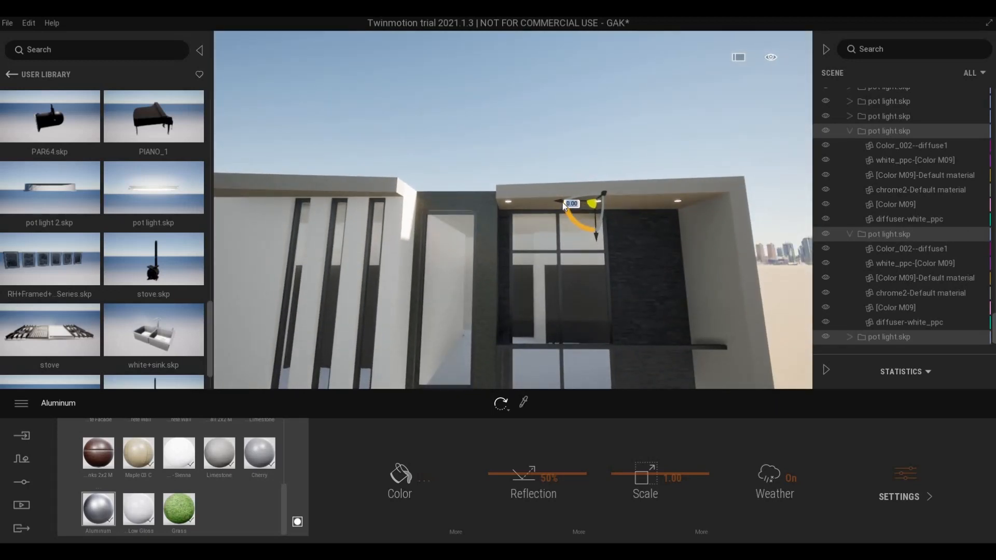
left_click(557, 202)
left_click_drag(374, 223, 226, 222)
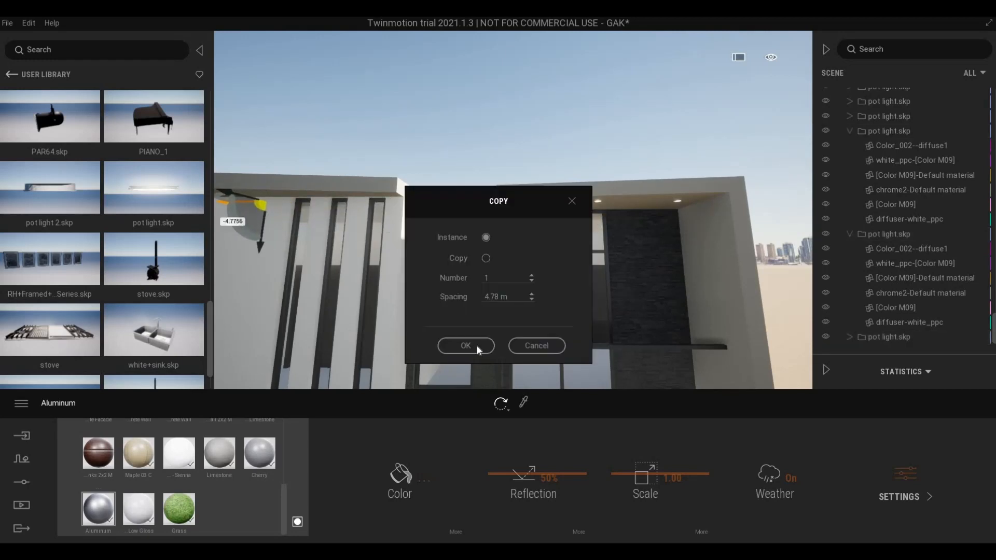
- Confirm the single pot light copy and raise it up under the overhang soffit
left_click(467, 345)
key("a")
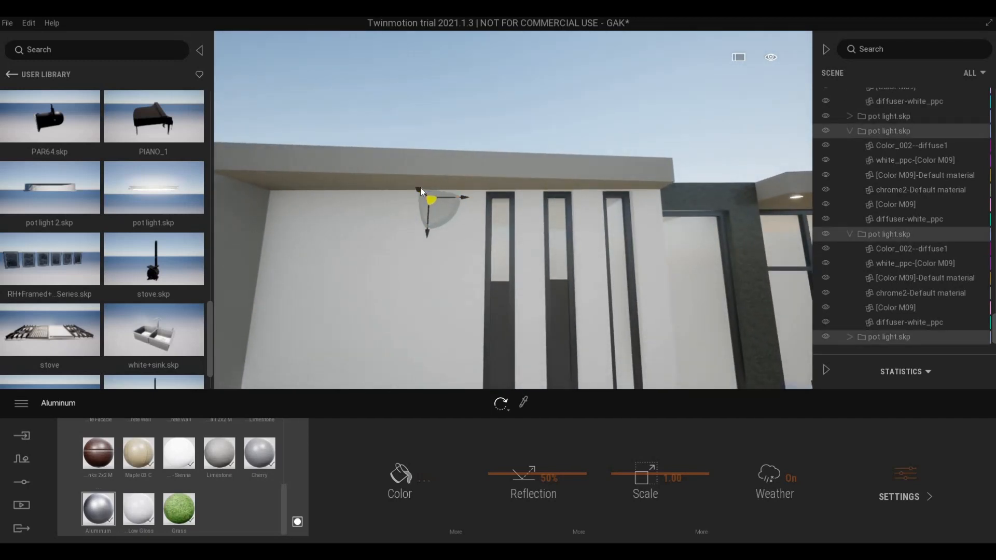
left_click_drag(389, 167, 393, 168)
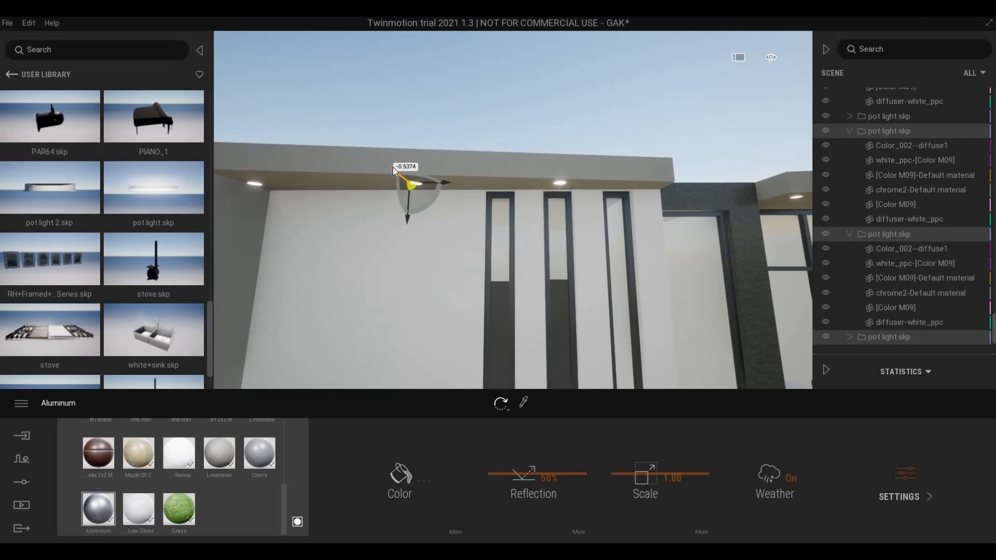
left_click_drag(393, 167, 393, 166)
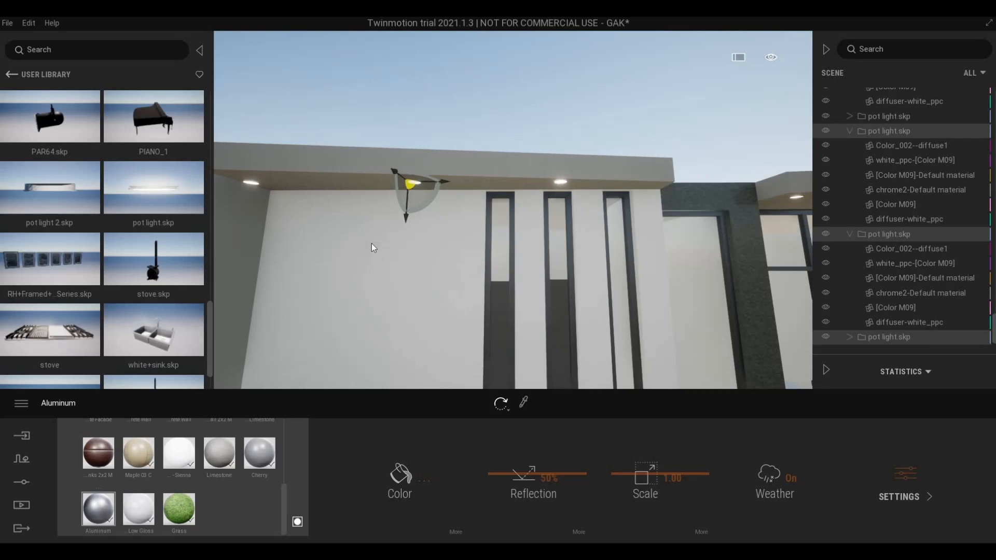
- Slide the new pot light along the overhang into line with the other soffit lights
right_click_drag(366, 261, 462, 204)
key("a")
key("d")
key("a")
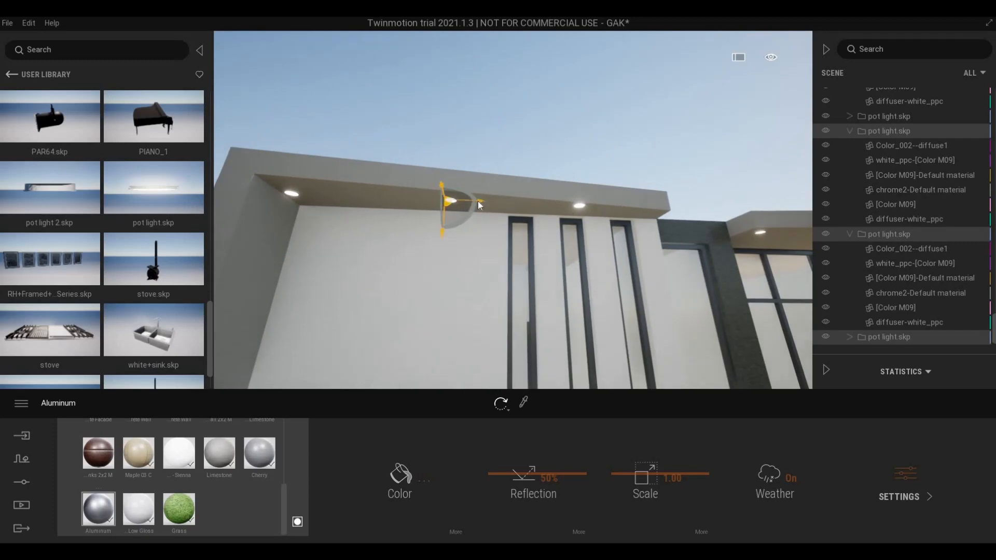
left_click_drag(478, 202, 506, 225)
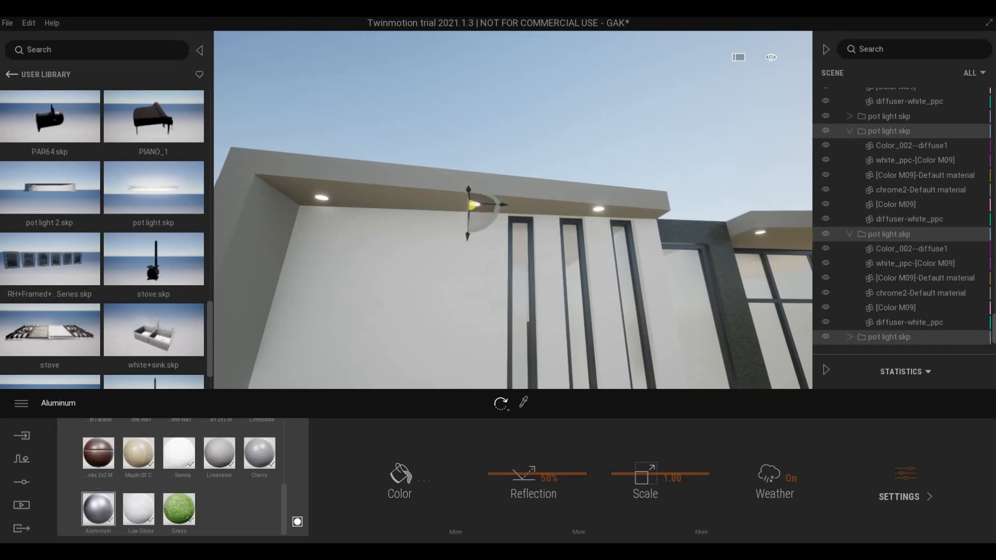
- Orbit around the pot light and back away to a front view of the facade
key("d")
right_click_drag(470, 199, 561, 254)
key("d")
key("s")
key("d")
key("a")
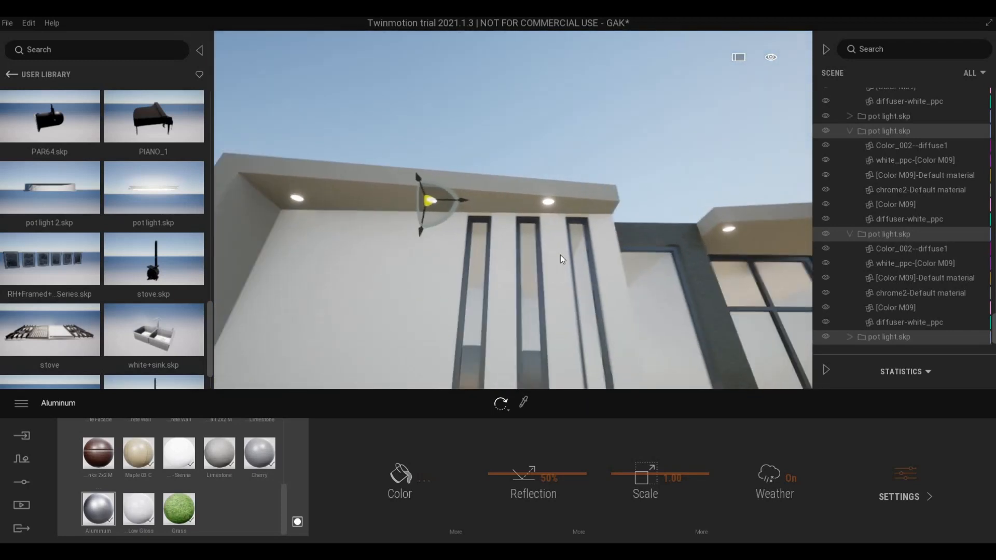
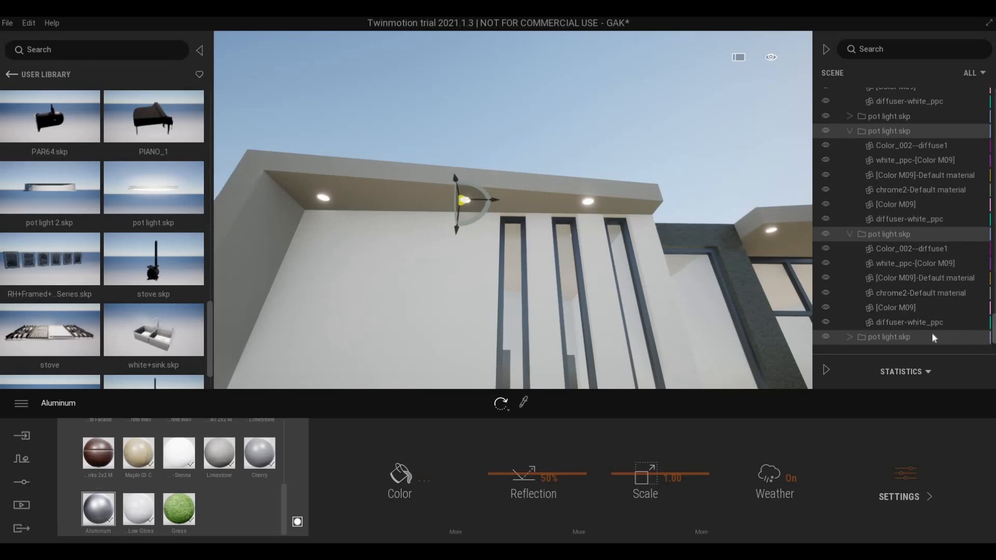
- Slide one soffit pot light right along the overhang above the tall windows
key("Escape")
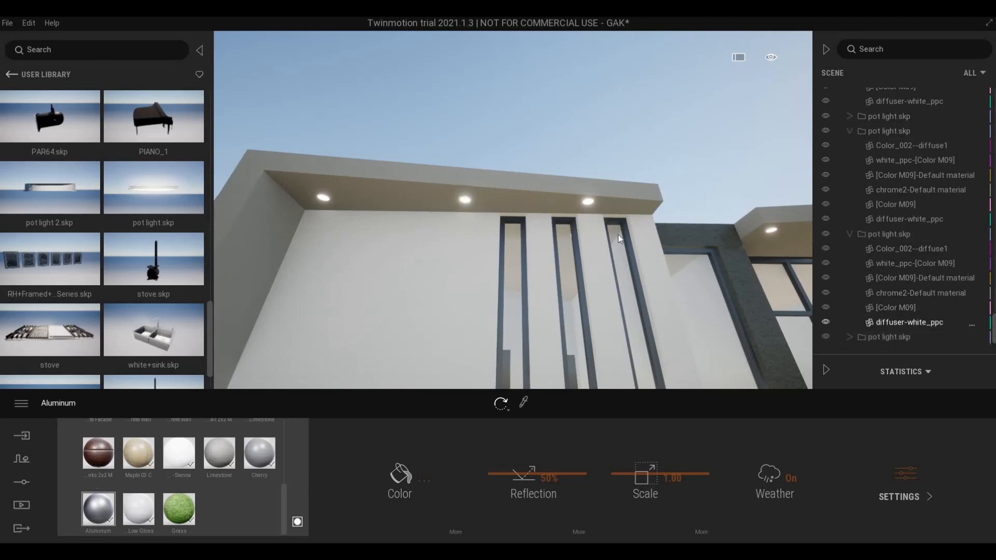
left_click(874, 338)
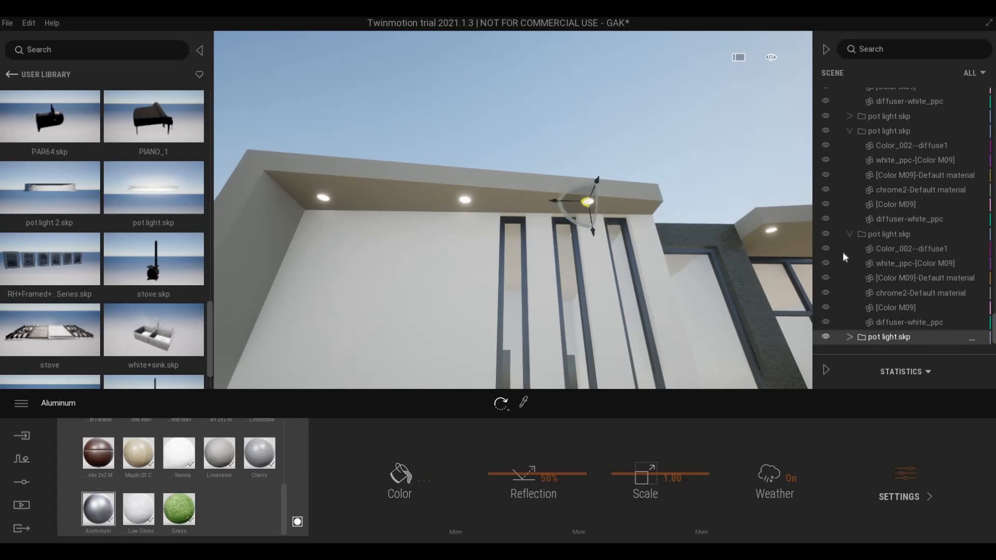
scroll(857, 146, "down", 1)
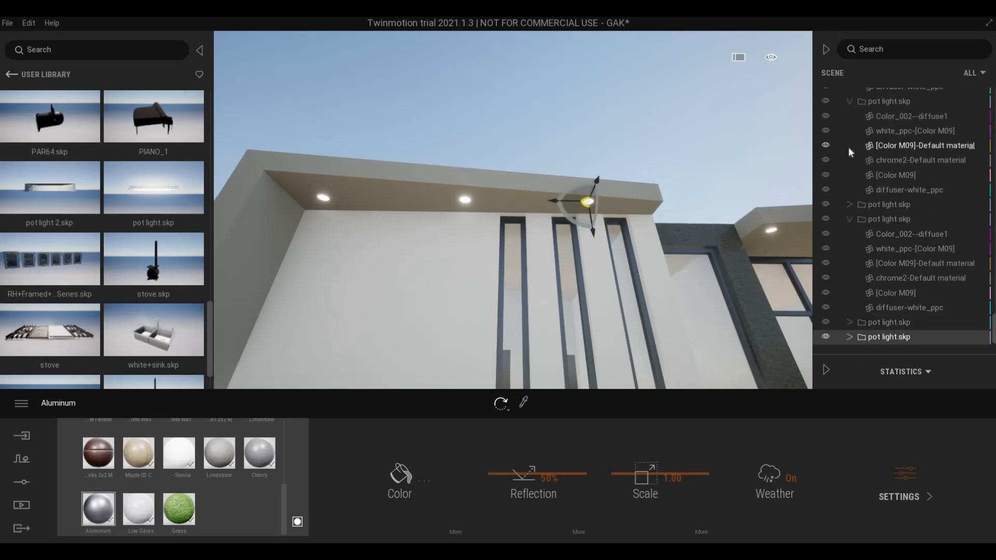
left_click(849, 220)
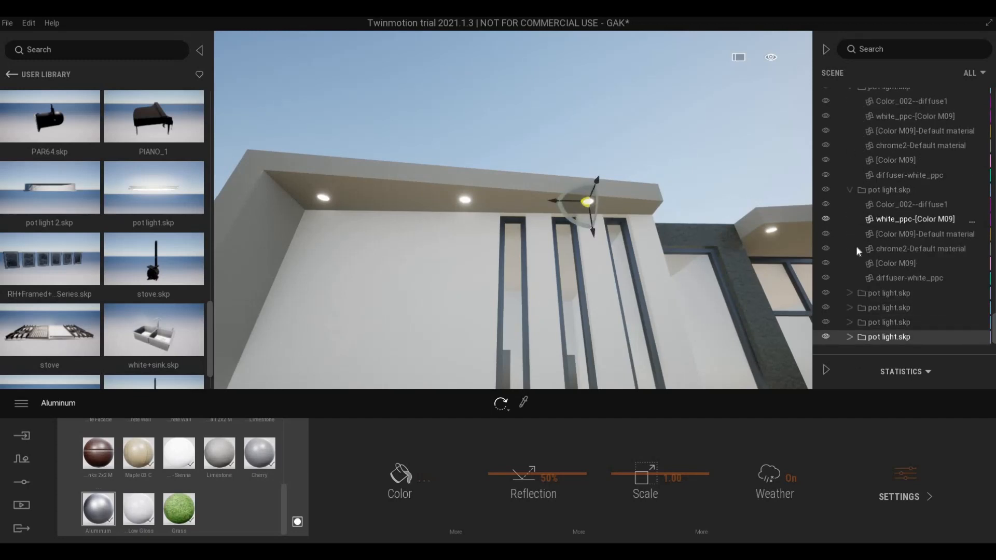
left_click(849, 191)
left_click(880, 336)
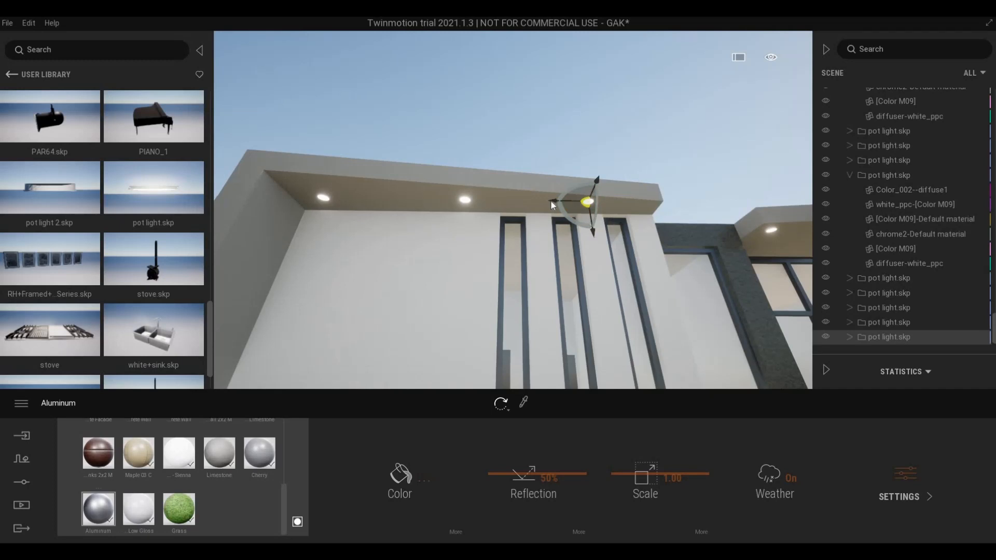
left_click_drag(574, 205, 630, 192)
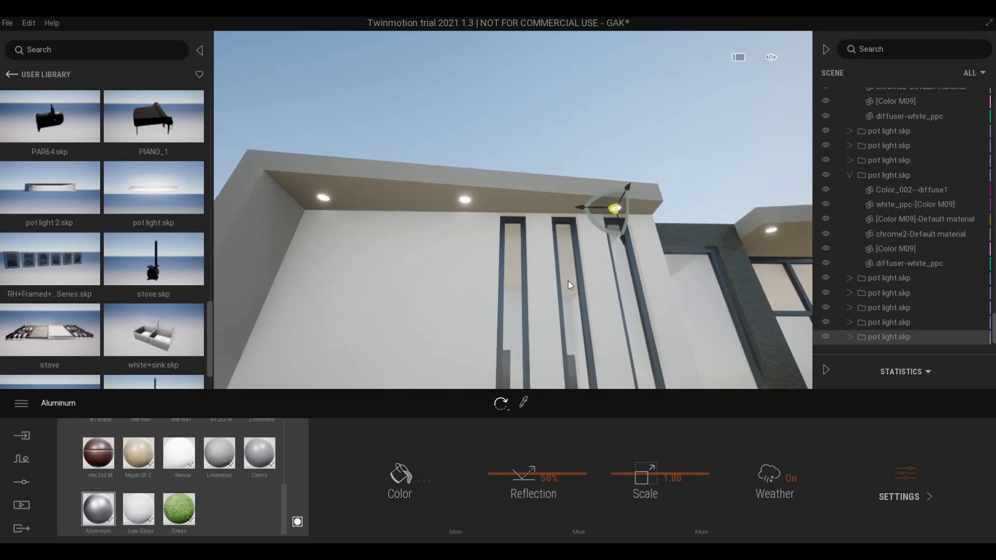
key("Escape")
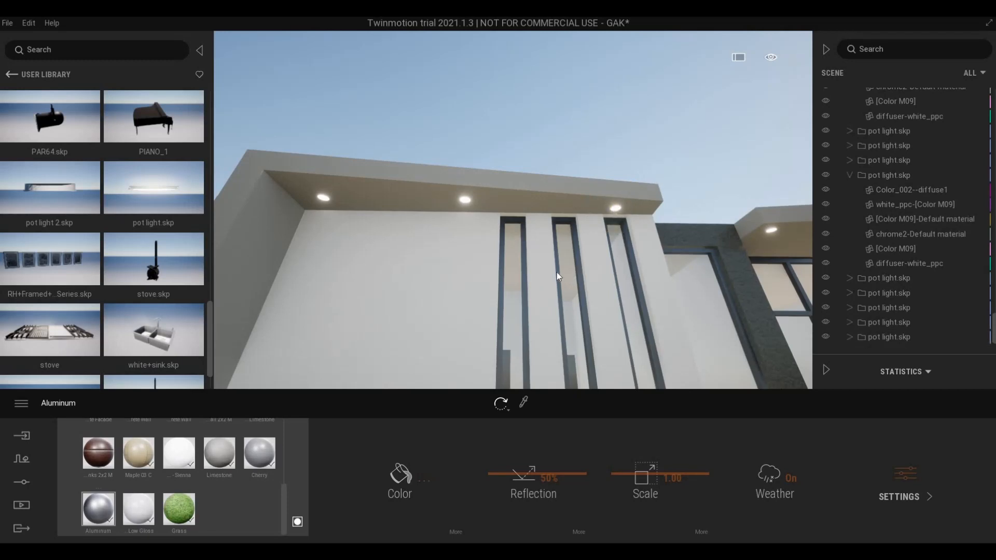
- Delete the other pot lights on the left of that soffit
left_click(894, 336)
left_click(886, 323)
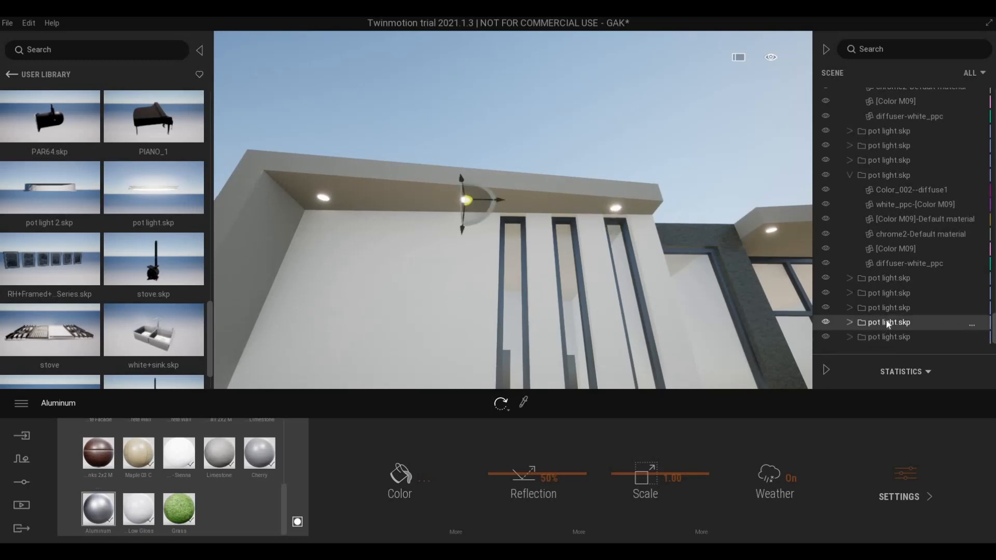
scroll(883, 323, "up", 1)
left_click(883, 323)
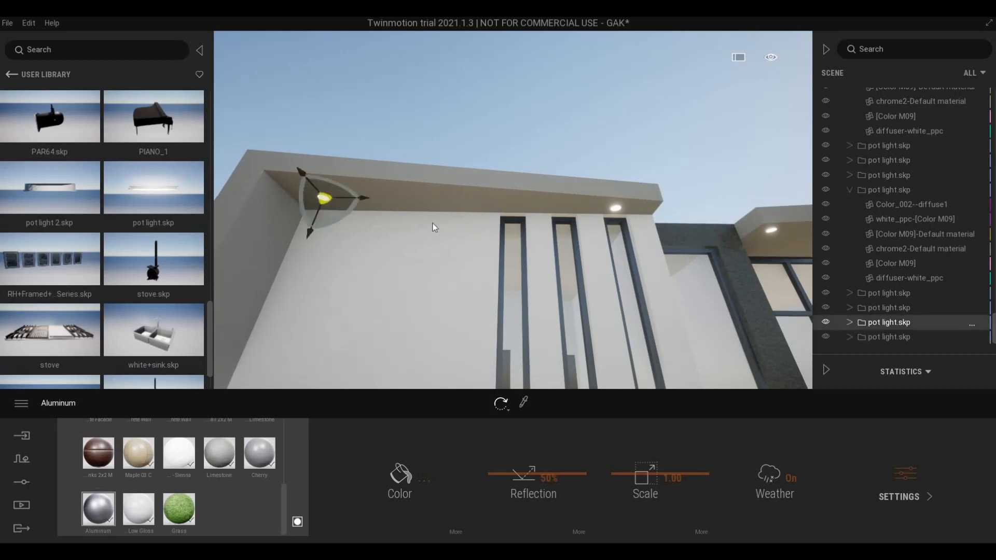
key("Delete")
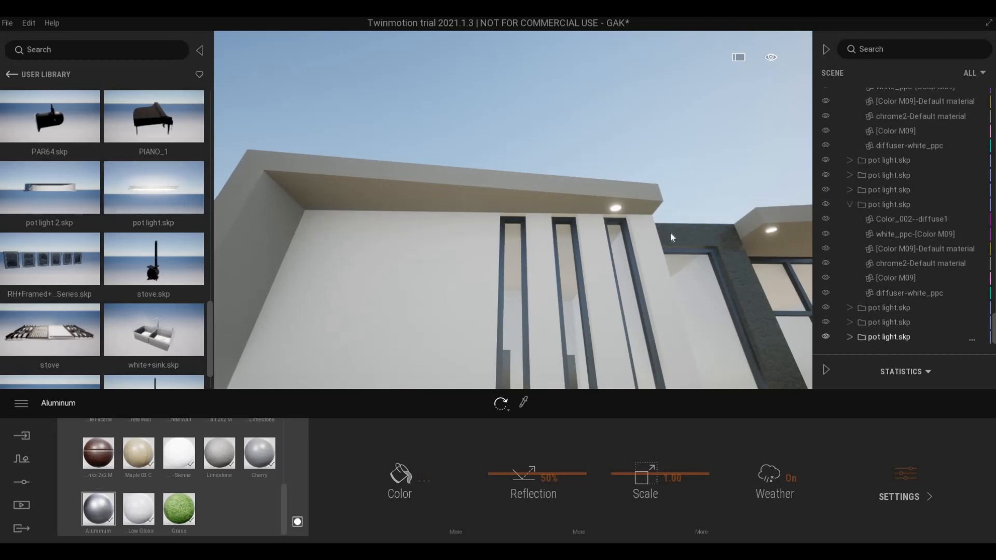
- Fly under the overhang and select the remaining soffit pot light
left_click_drag(676, 239, 595, 331)
key("w")
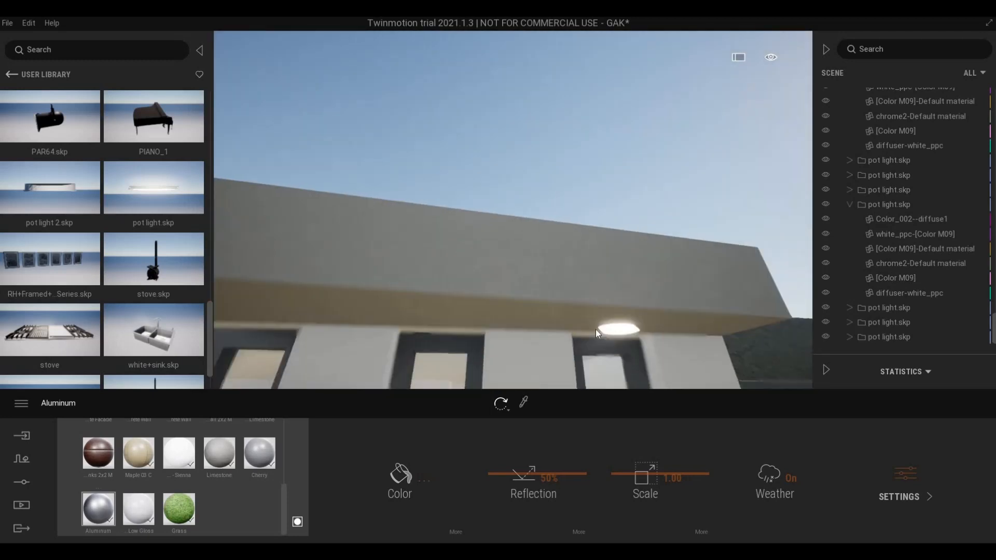
key("e")
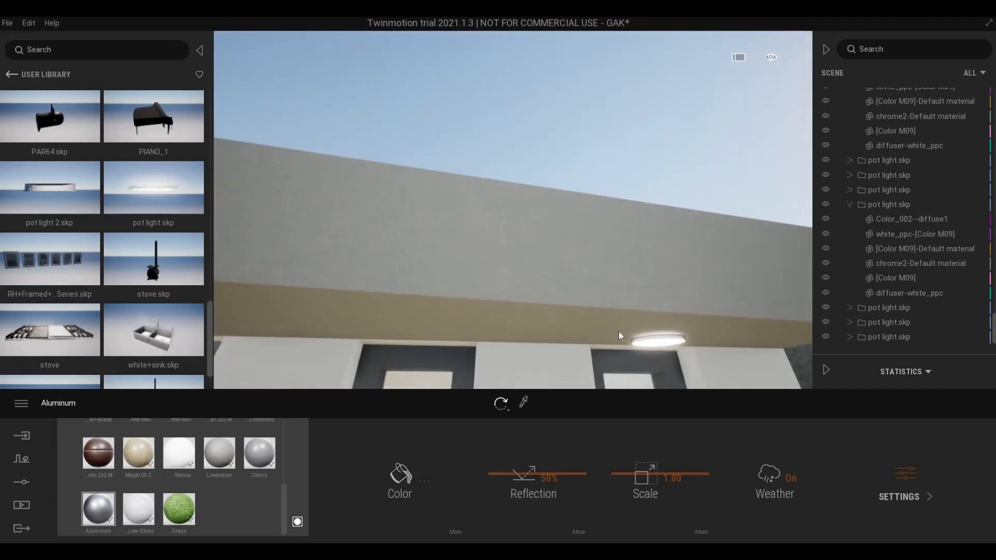
key("q")
key("w")
key("s")
key("s")
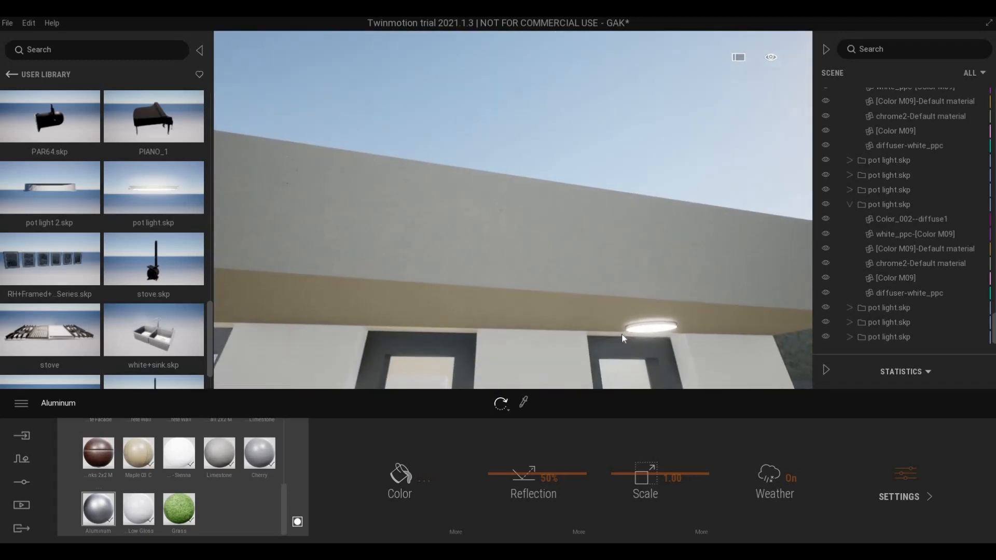
right_click_drag(622, 334, 790, 353)
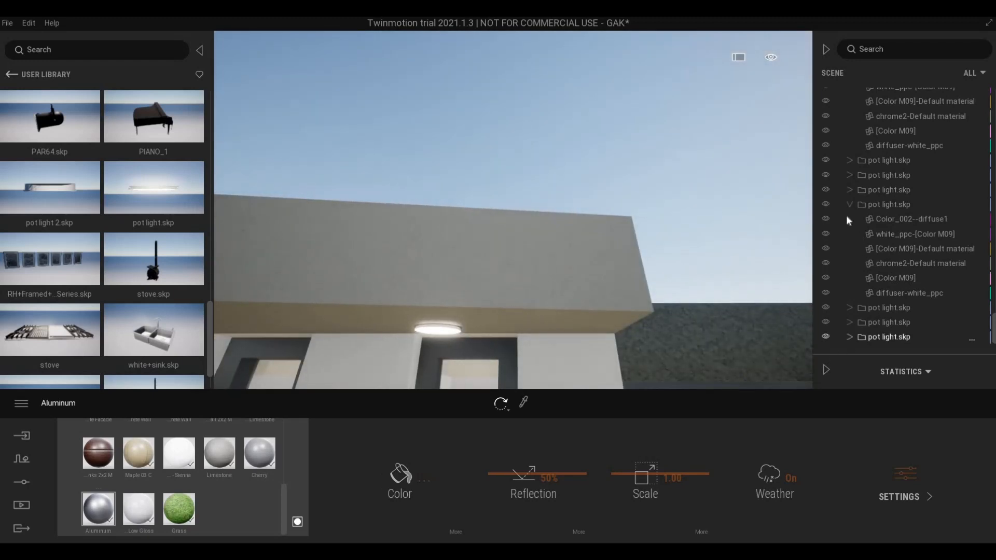
scroll(868, 332, "down", 2)
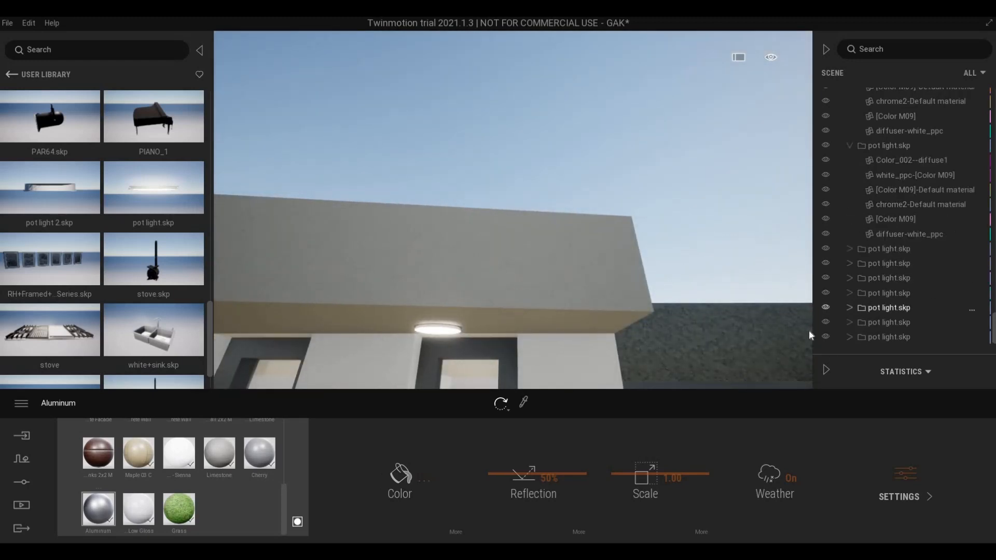
left_click(426, 352)
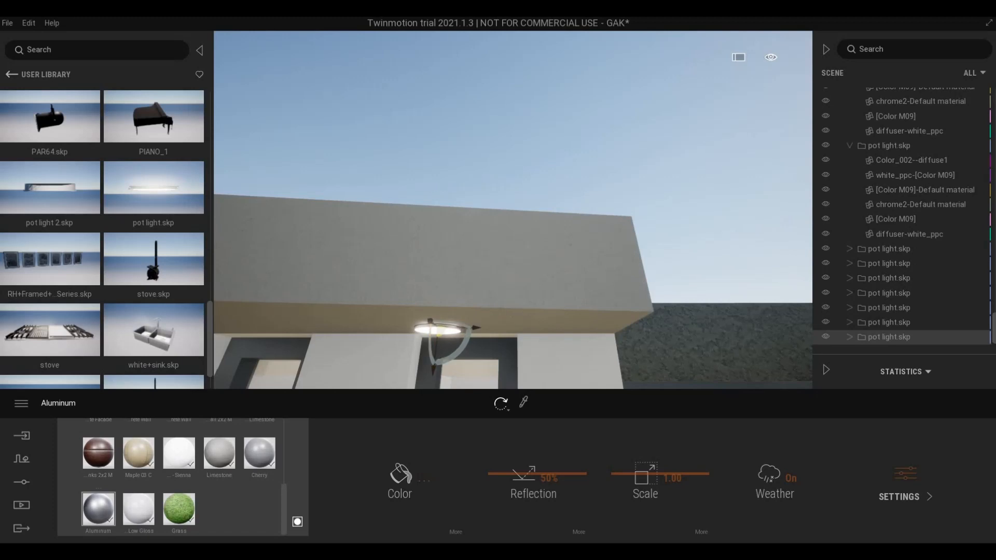
- Raise the pot light about 0.0074 so it sits flush against the soffit
key("e")
right_click_drag(565, 356, 647, 319)
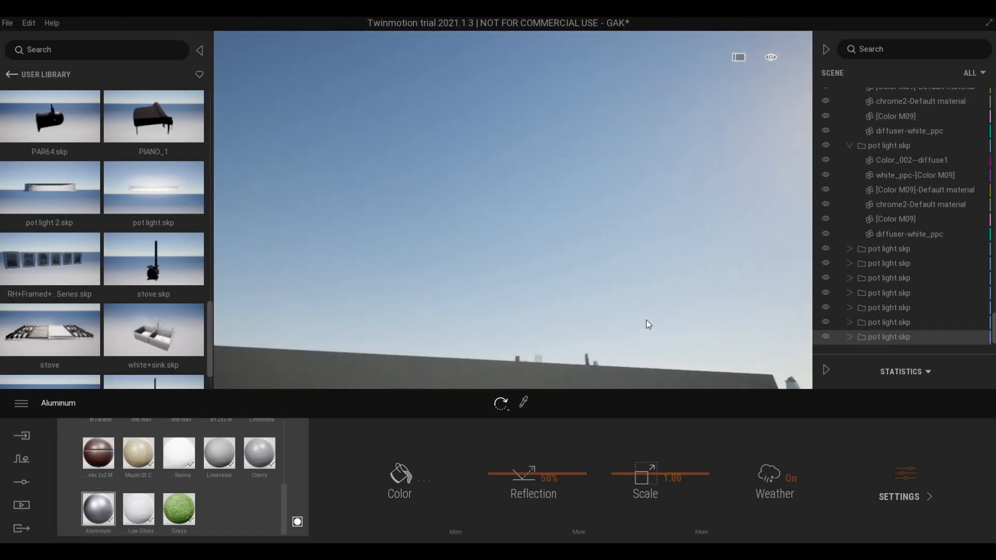
key("q")
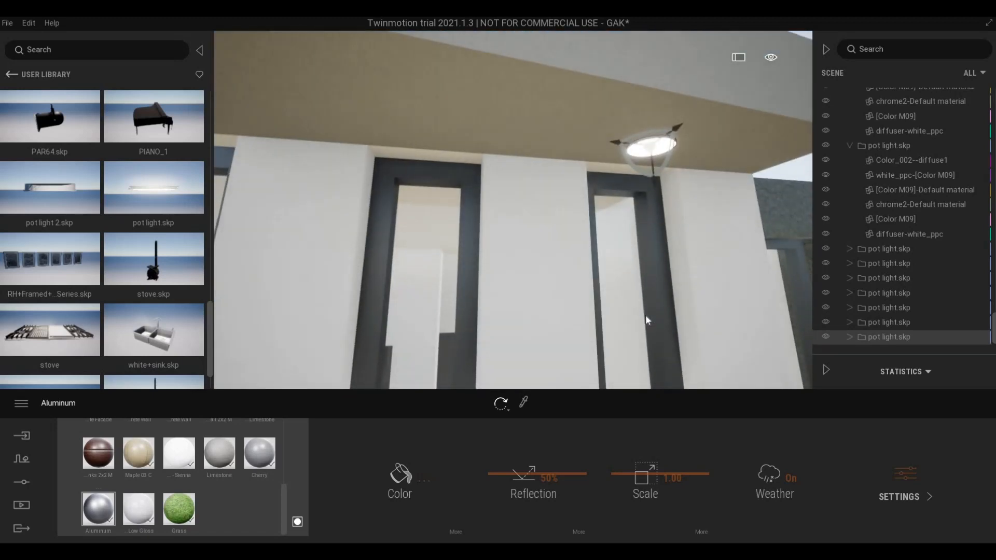
type("eqeq")
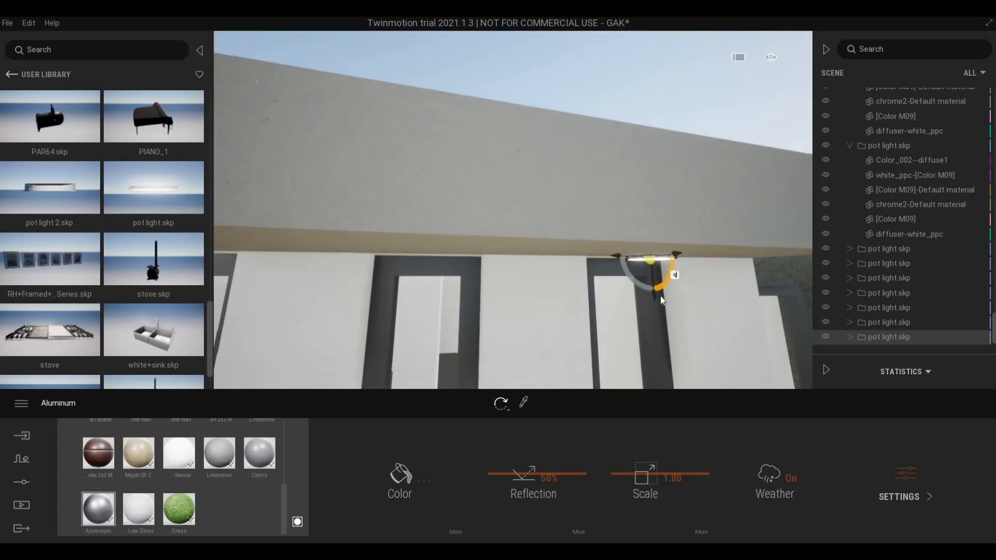
left_click_drag(657, 296, 704, 315)
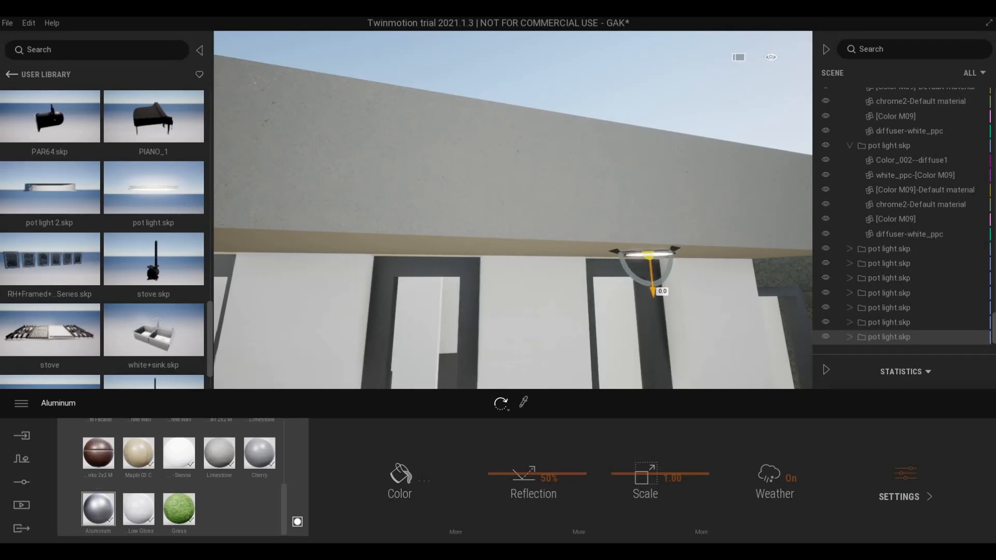
right_click_drag(705, 311, 449, 227)
scroll(453, 236, "up", 3)
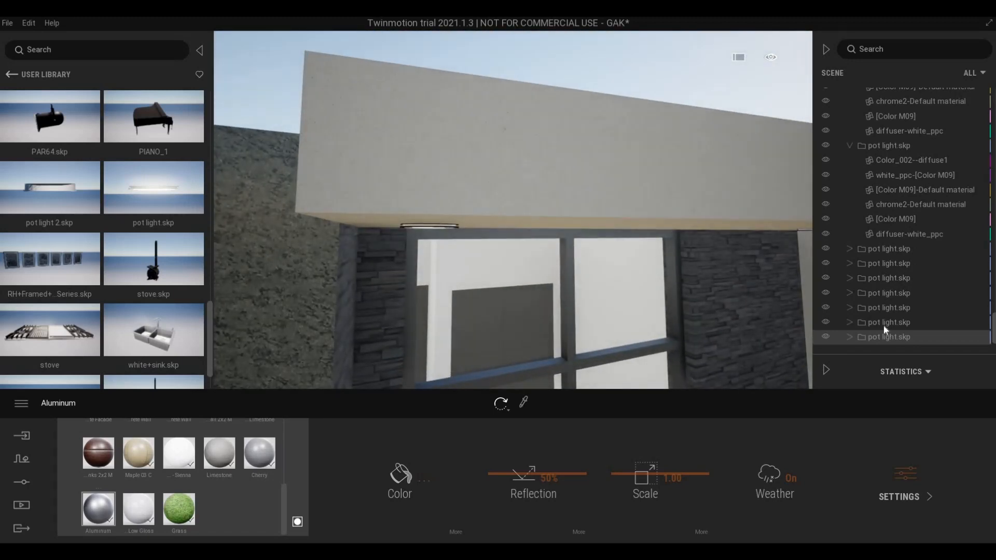
- Pick pot lights in the Scene list while flying the camera under the entrance overhang
left_click(883, 322)
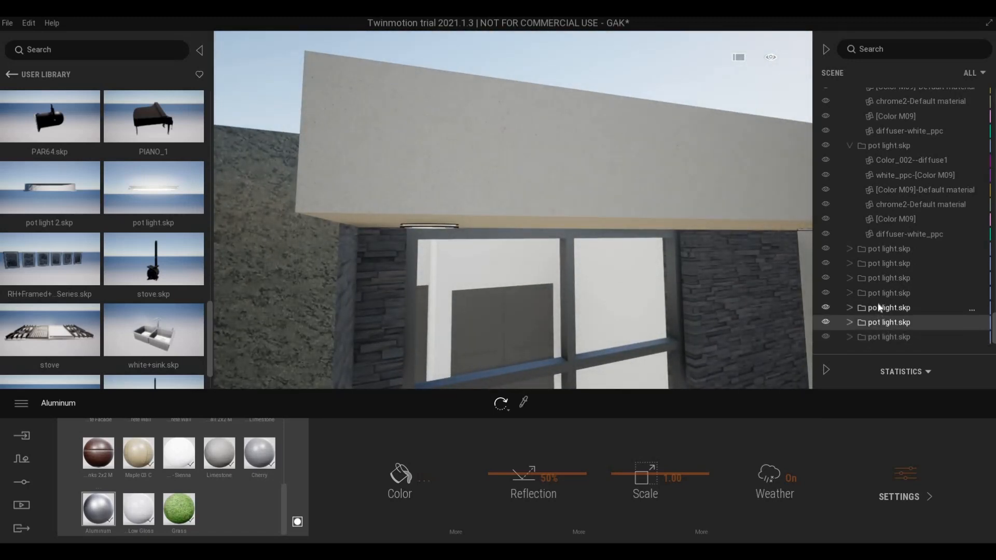
left_click(880, 308)
left_click(877, 323, "ctrl")
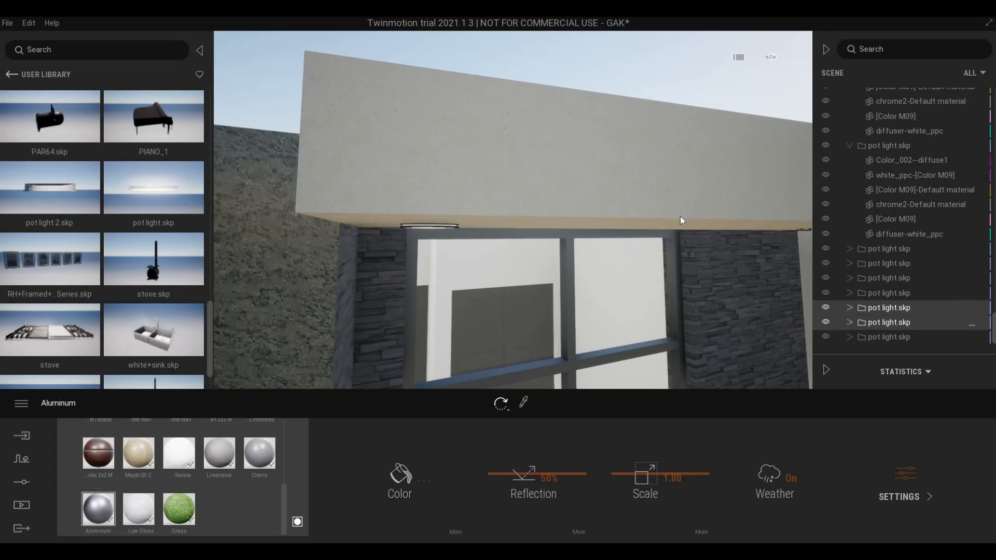
scroll(726, 247, "down", 3)
scroll(732, 247, "down", 3)
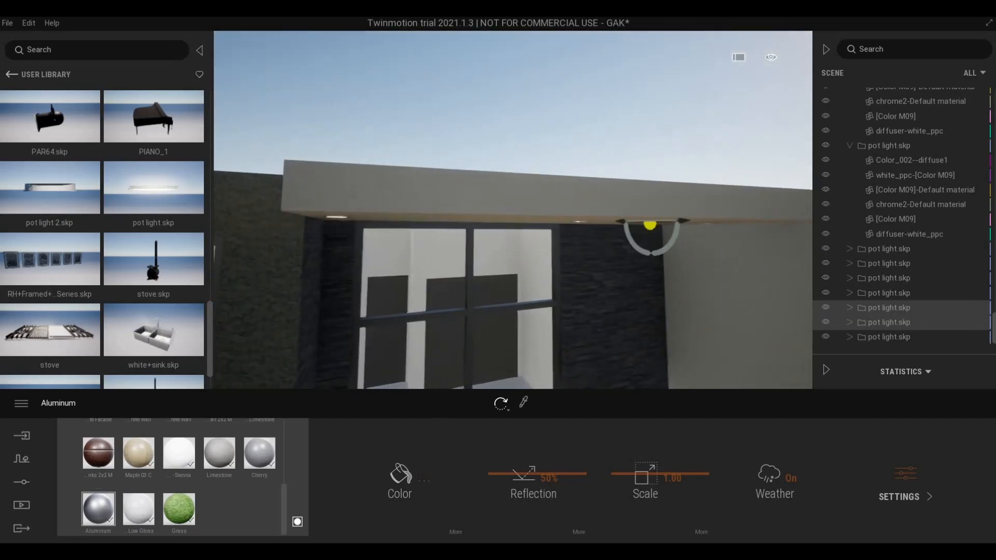
scroll(740, 250, "down", 2)
key("w")
key("e")
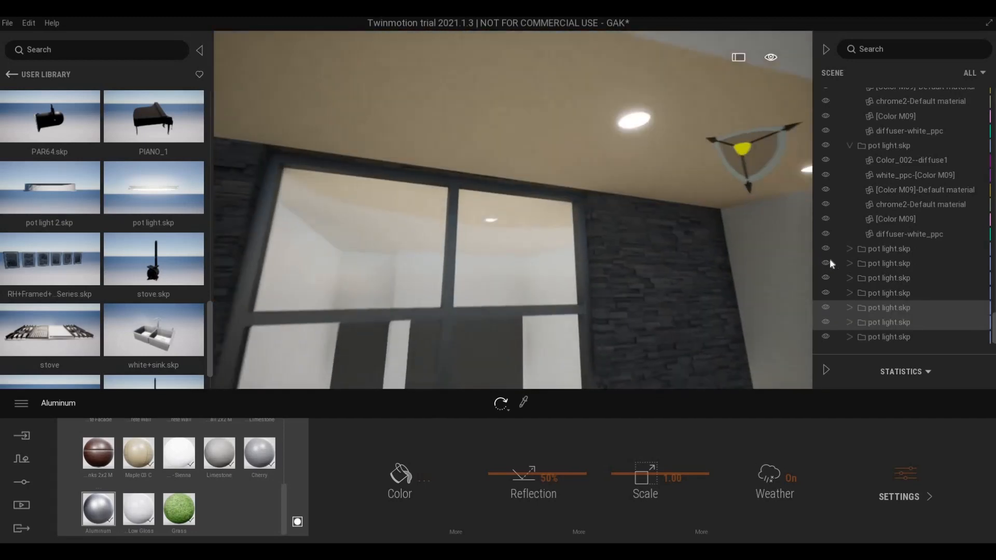
key("s")
- Cycle through the ceiling pot lights in the Scene list to find the entrance ones
left_click(869, 304)
left_click(869, 299)
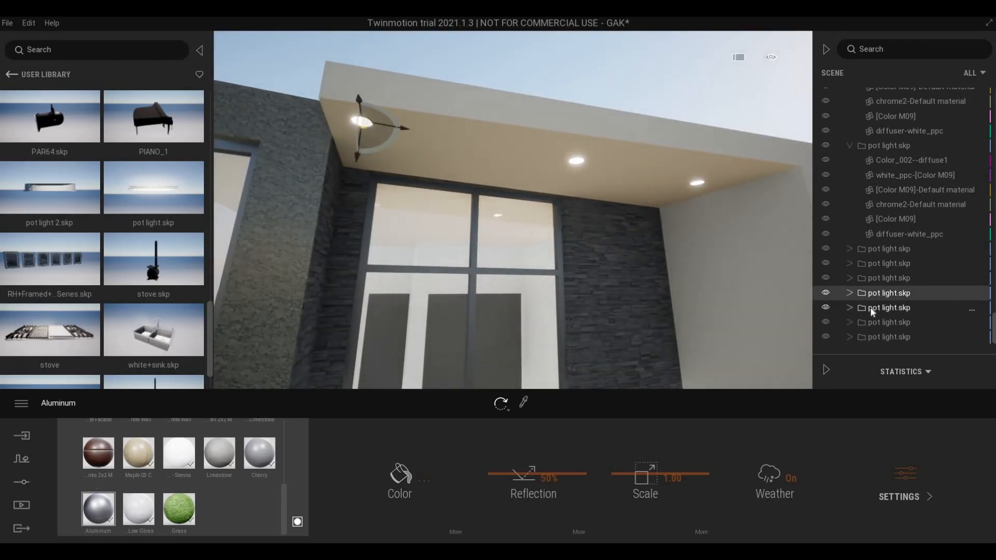
left_click(874, 311, "ctrl")
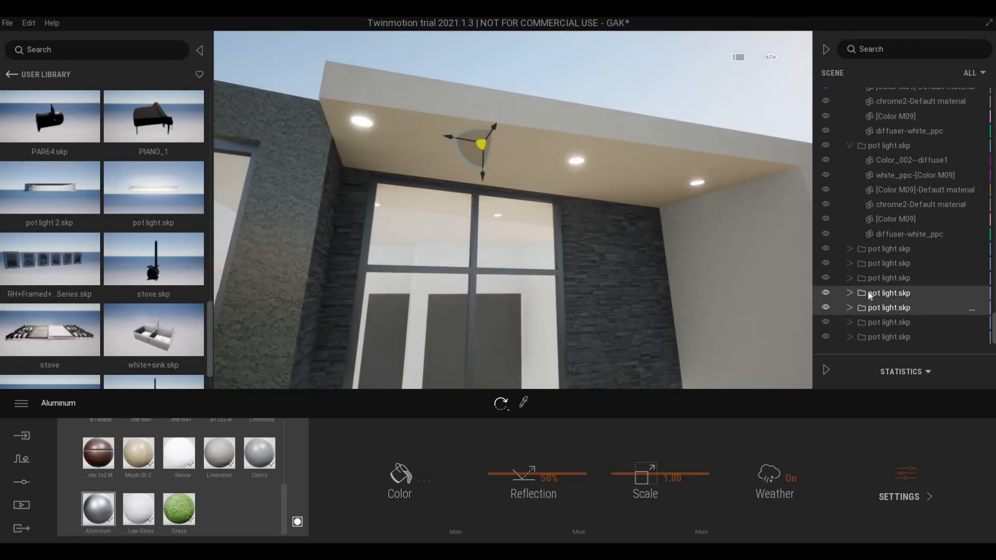
left_click(872, 291)
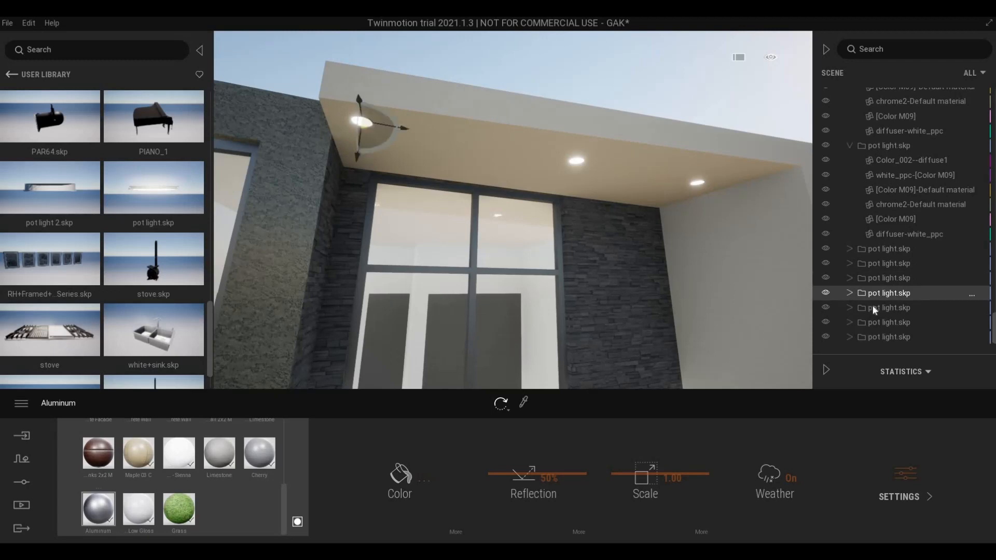
left_click(871, 279)
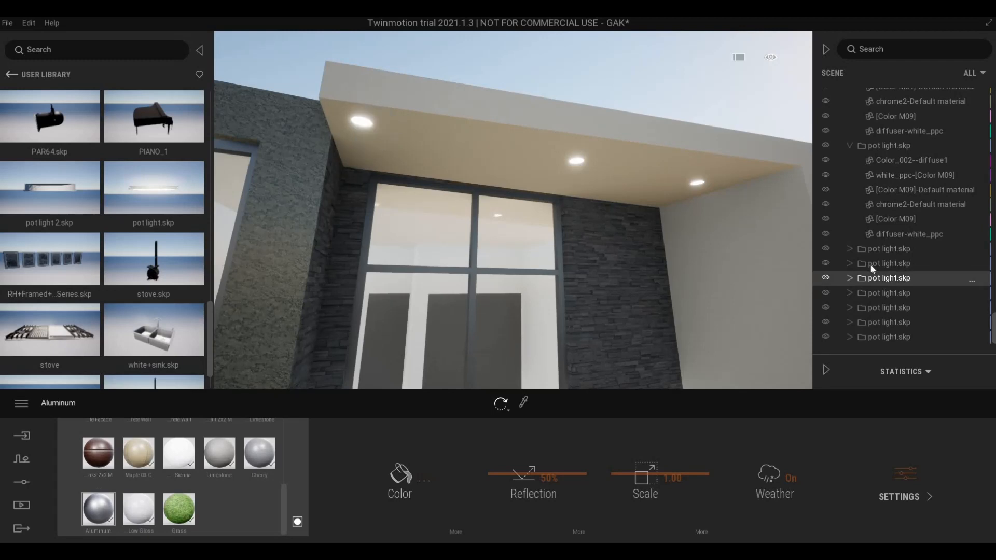
left_click(873, 262)
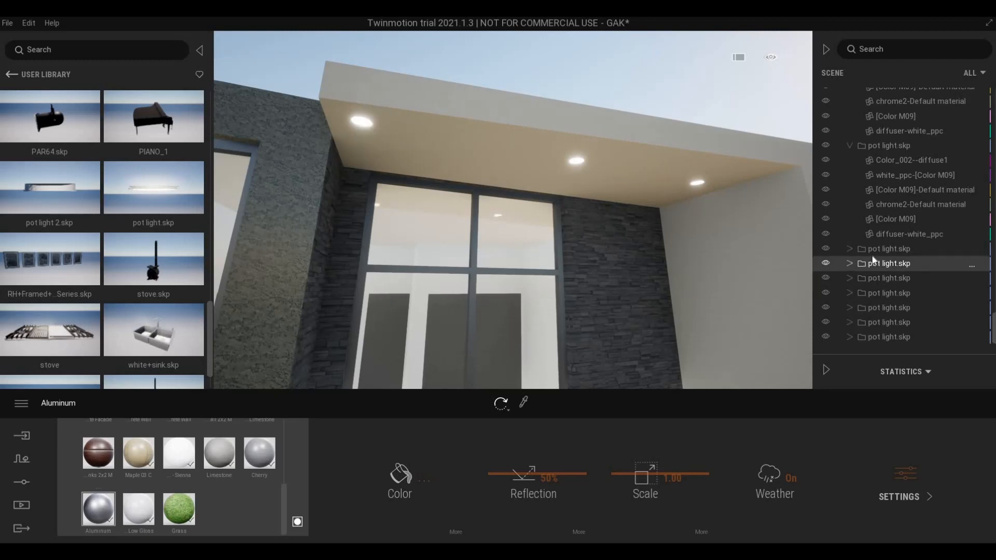
left_click(882, 293)
left_click(884, 308)
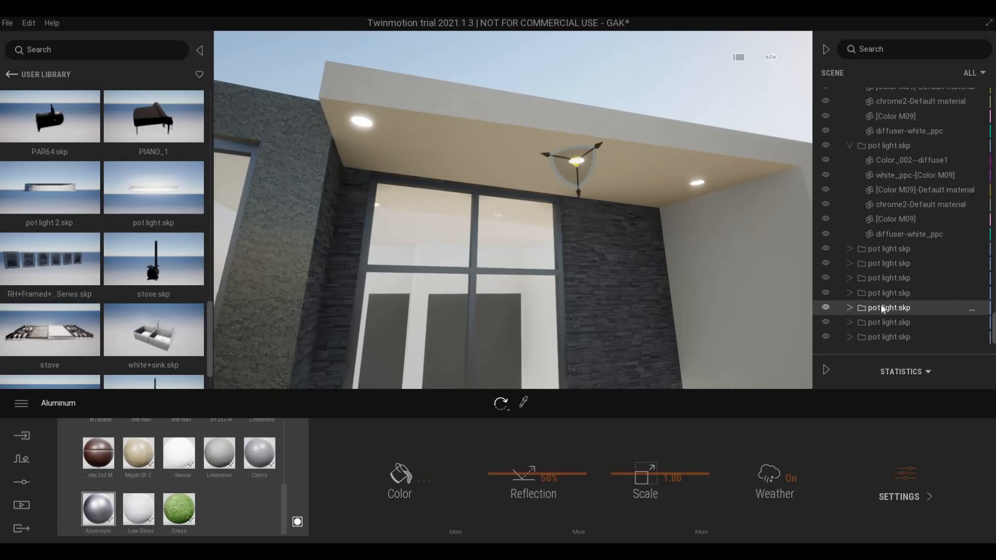
- Nudge the three entrance pot lights vertically, then focus the last pot light over the slit windows
left_click(881, 294)
left_click(881, 308, "ctrl")
left_click(879, 323, "ctrl")
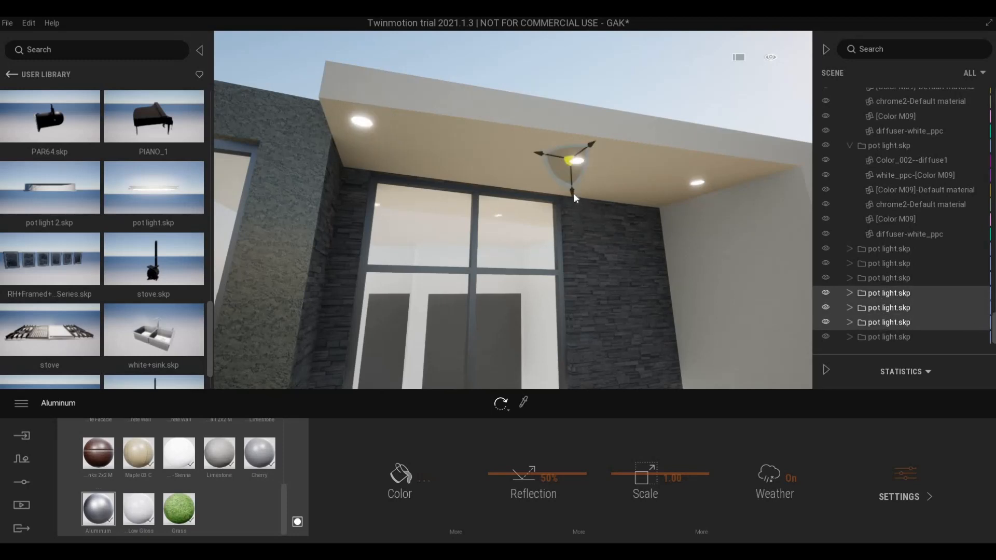
left_click_drag(574, 197, 575, 206)
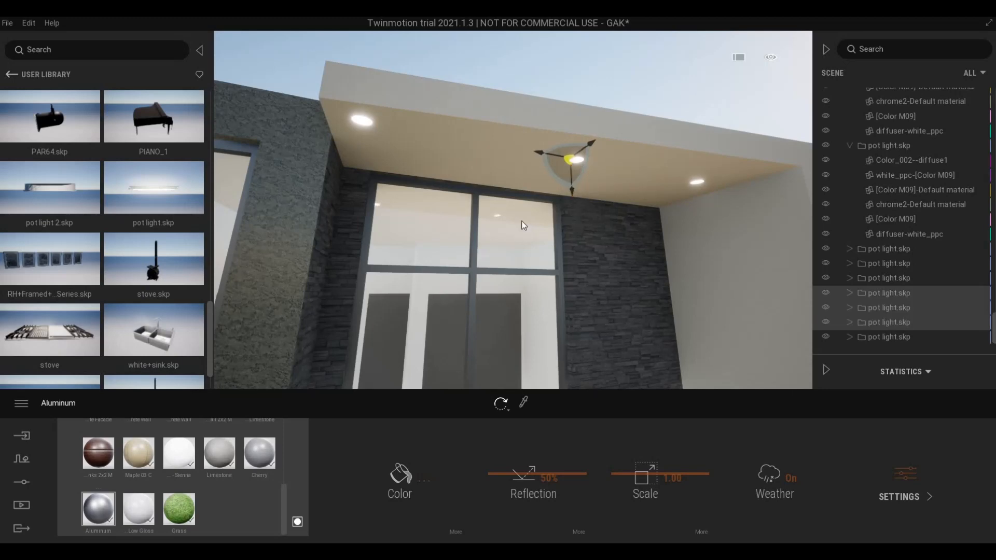
right_click_drag(521, 220, 777, 329)
double_click(886, 336)
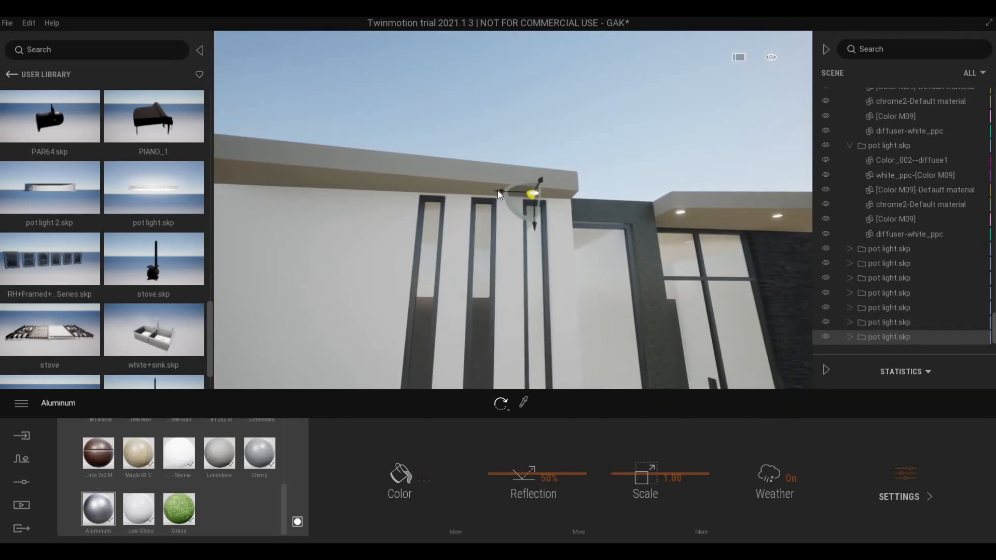
- Make two instance copies of the pot light, each pulled further left along the overhang
left_click_drag(497, 191, 430, 195)
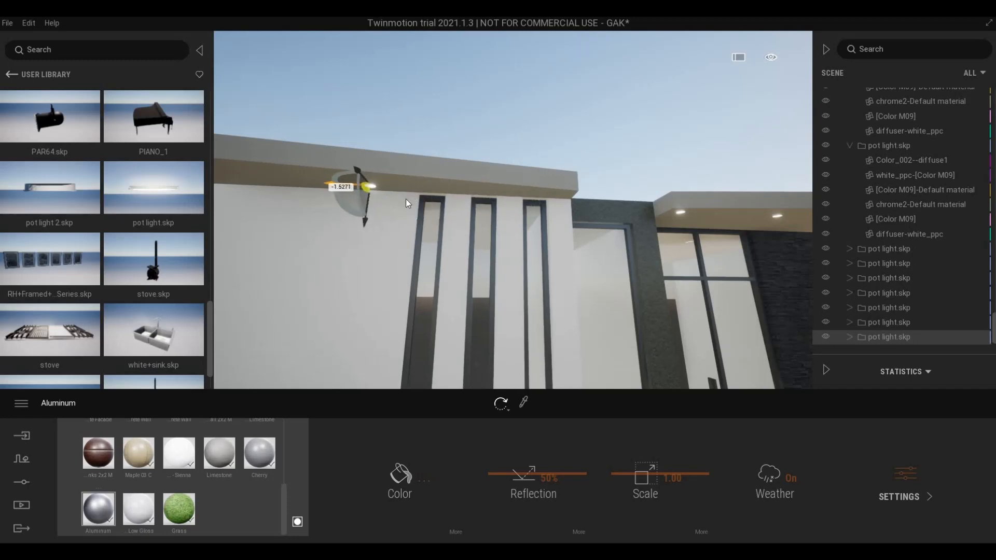
key("ctrl+z")
key("ctrl+z")
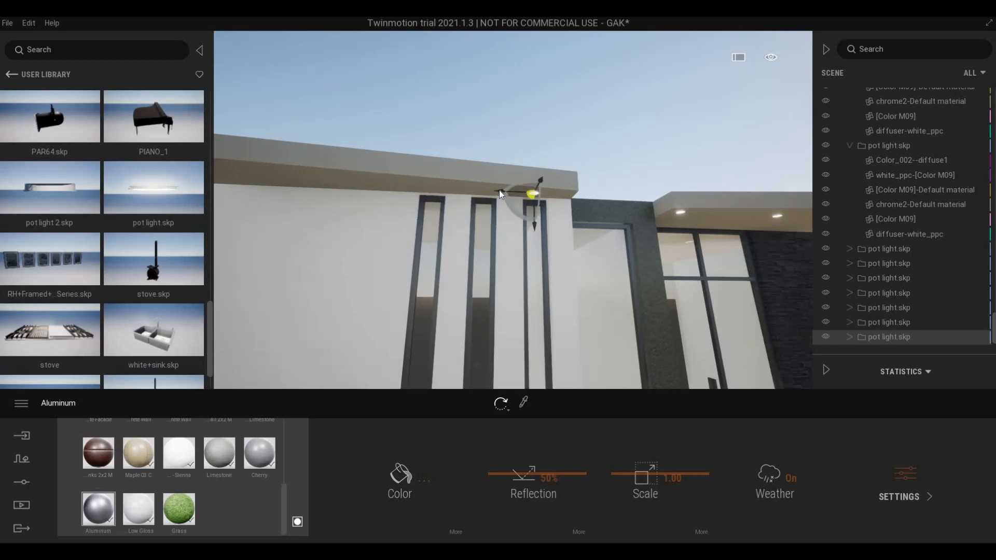
left_click_drag(506, 189, 335, 188)
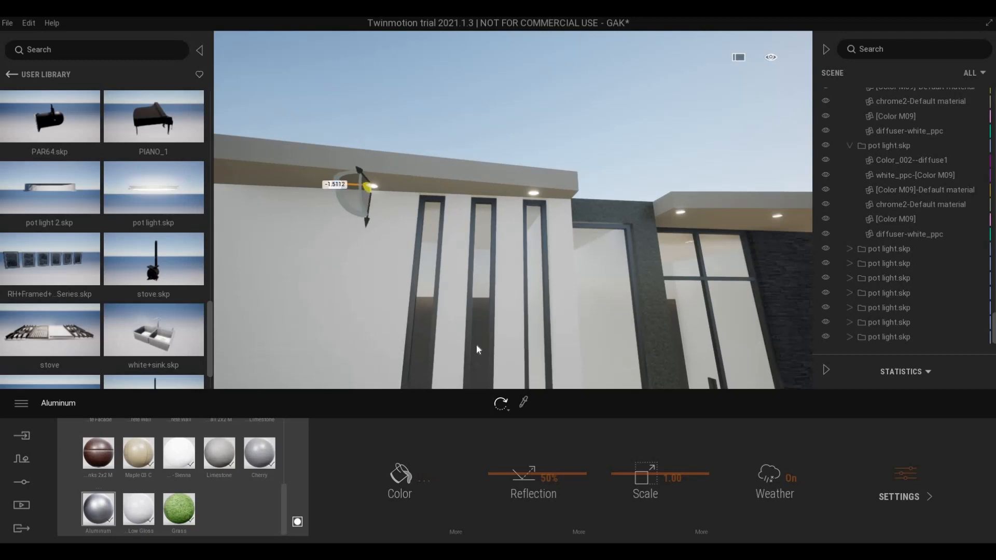
left_click(461, 342)
key("a")
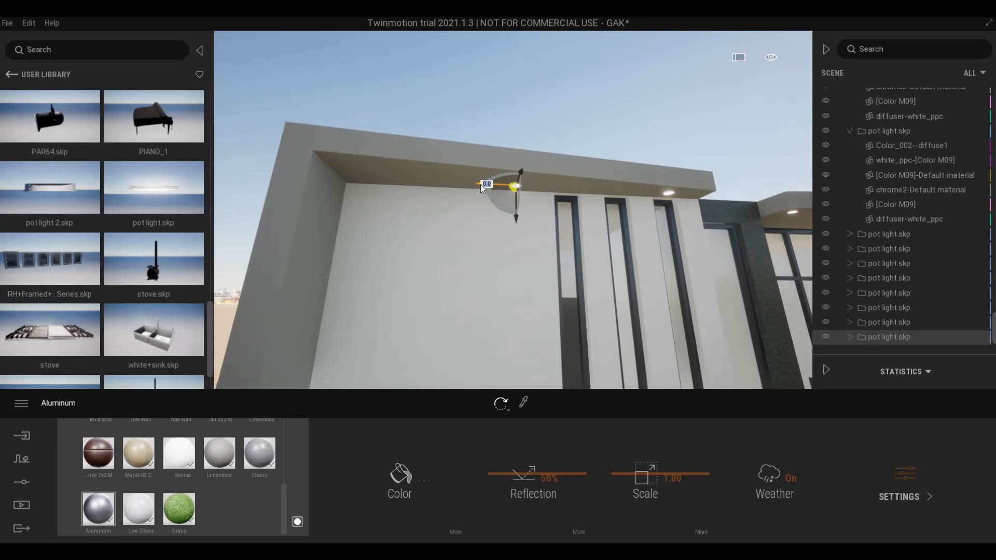
left_click_drag(478, 185, 330, 208, "ctrl")
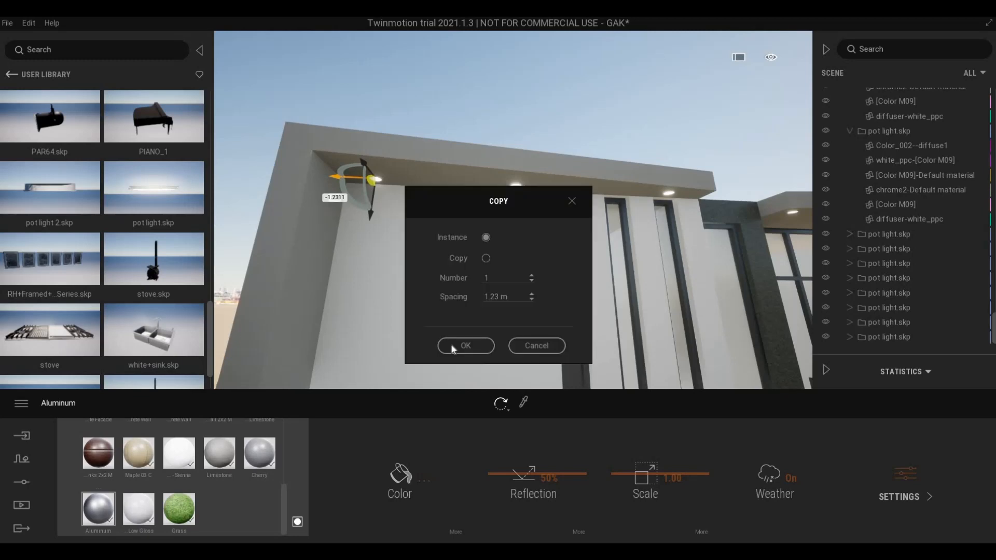
left_click(460, 344)
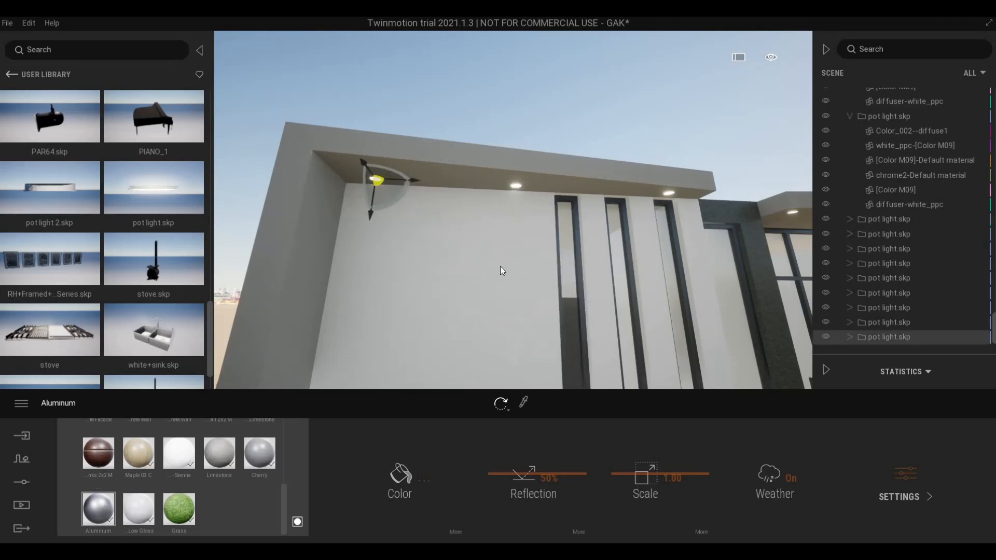
- Shift one copied light right and another slightly left to space them along the overhang
key("d")
key("s")
key("q")
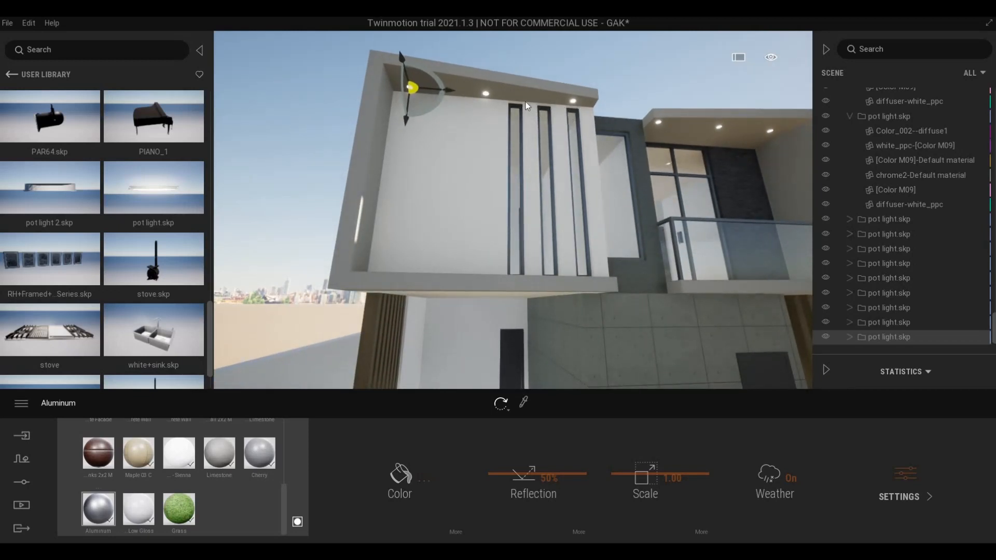
left_click(885, 322)
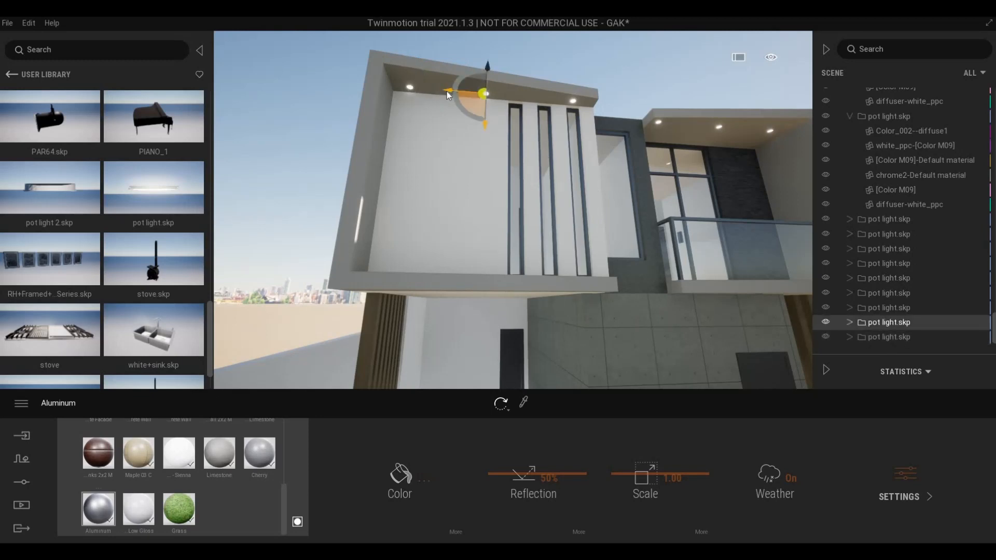
left_click_drag(446, 91, 493, 101)
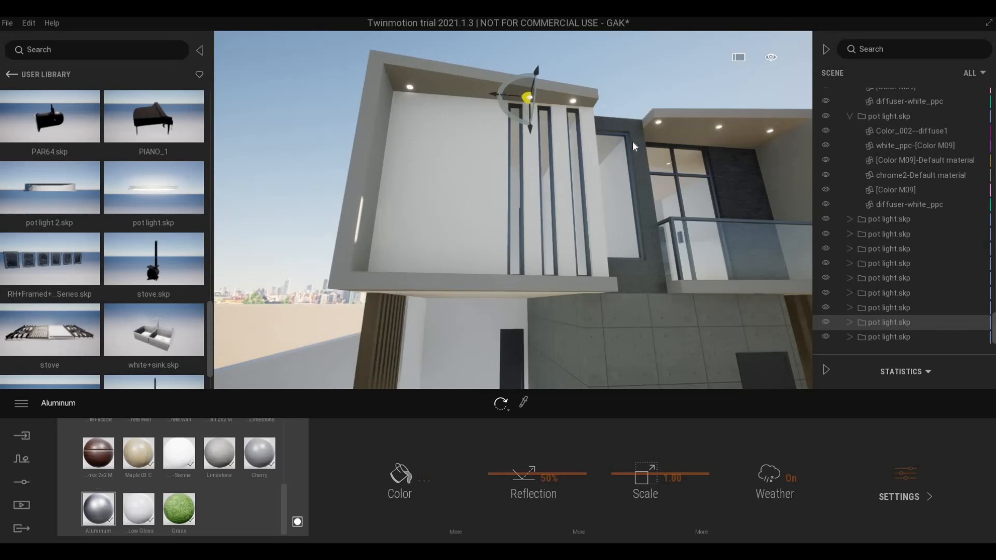
left_click(890, 337)
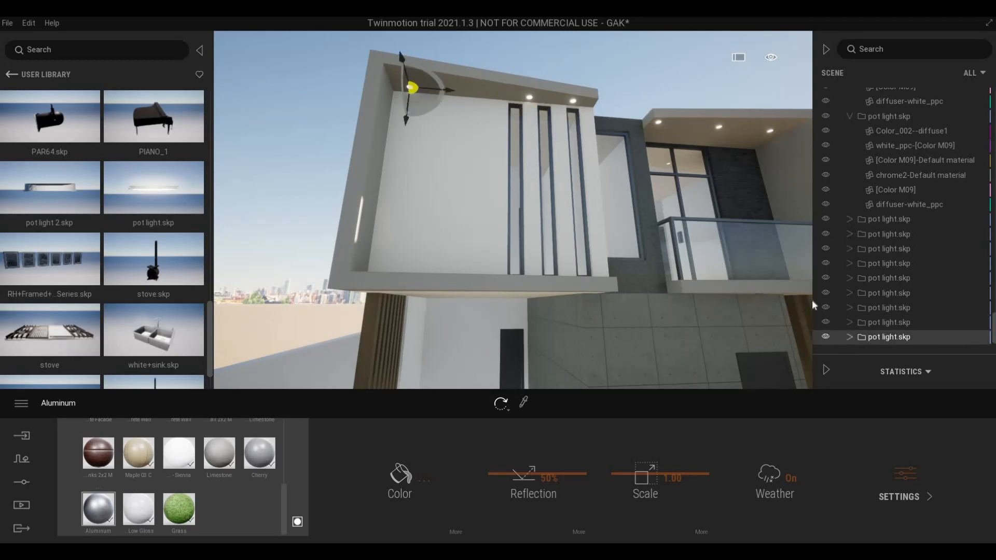
left_click(858, 310)
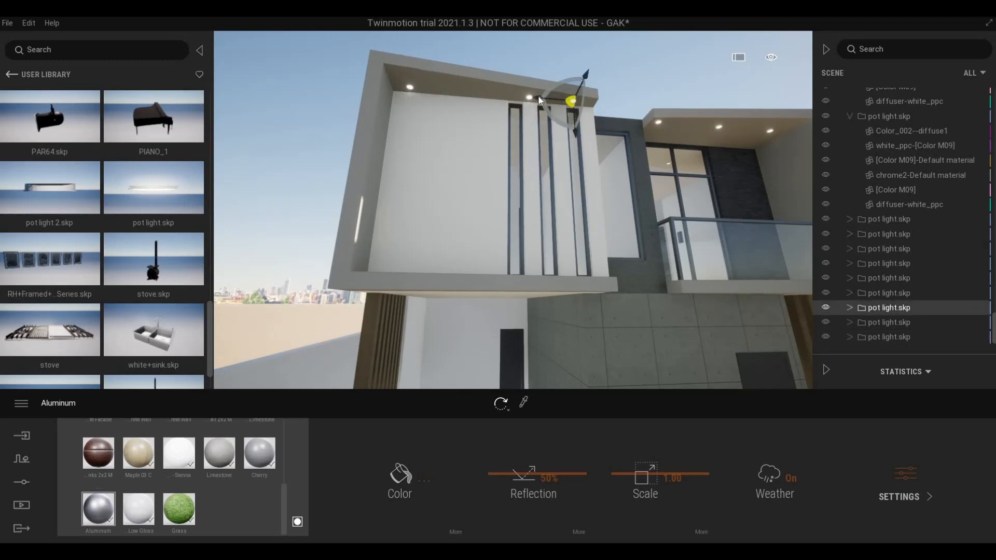
left_click_drag(540, 100, 527, 102)
key("Escape")
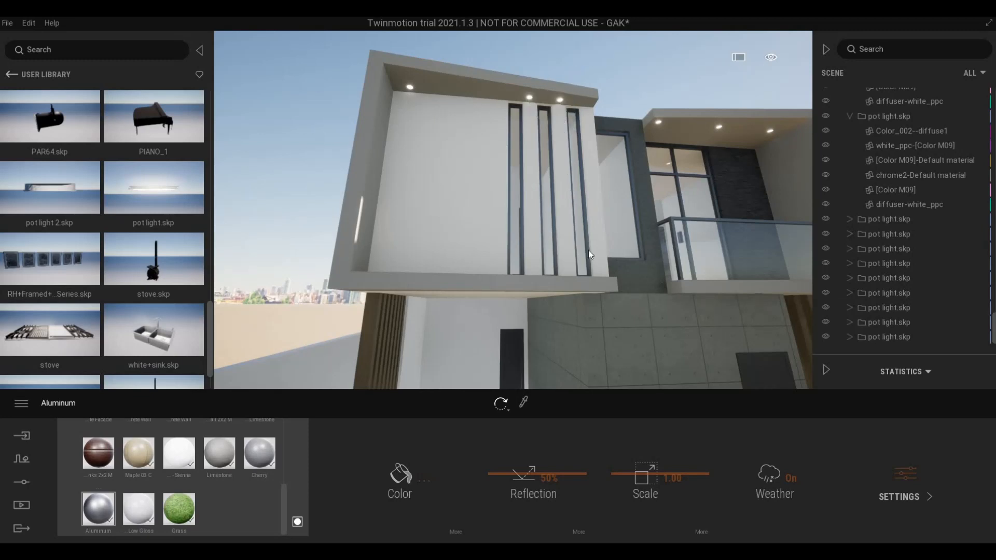
- Focus on one ceiling pot light and nudge it slightly along its axis
right_click_drag(588, 250, 727, 283)
double_click(877, 328)
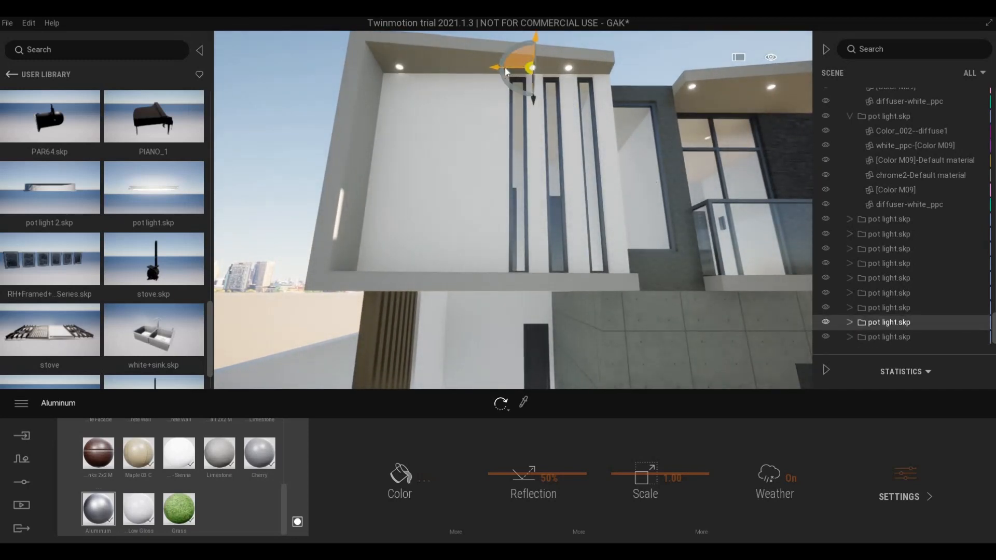
left_click(496, 68)
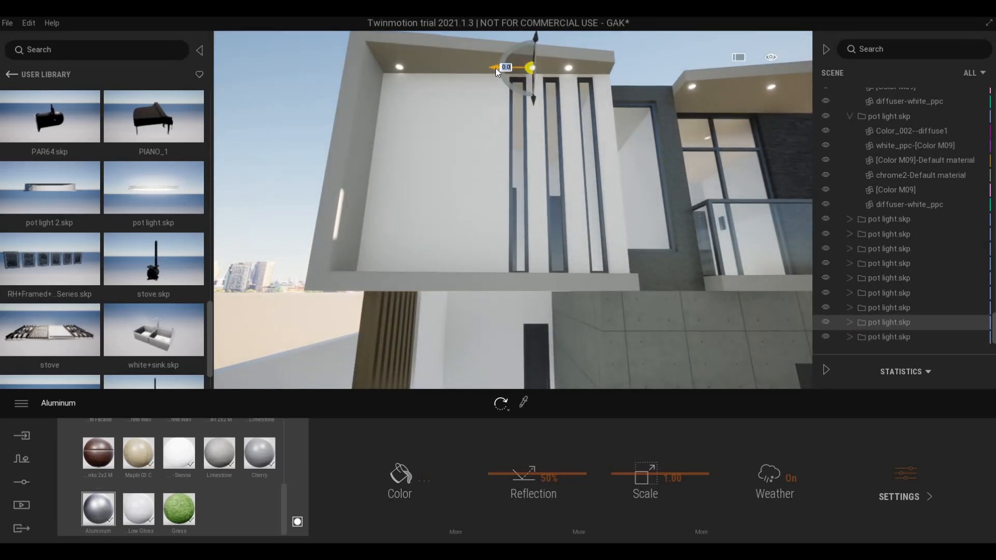
left_click_drag(496, 67, 501, 67)
key("Escape")
key("d")
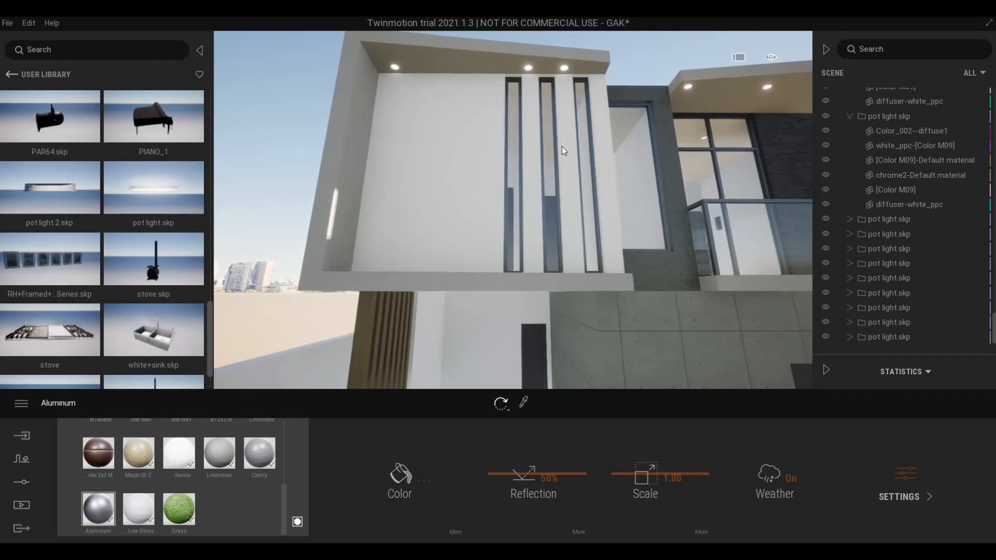
mouse_move(562, 147)
right_mouse_down()
mouse_move(571, 148)
mouse_move(577, 116)
mouse_move(561, 134)
right_mouse_up()
key("w")
key("w")
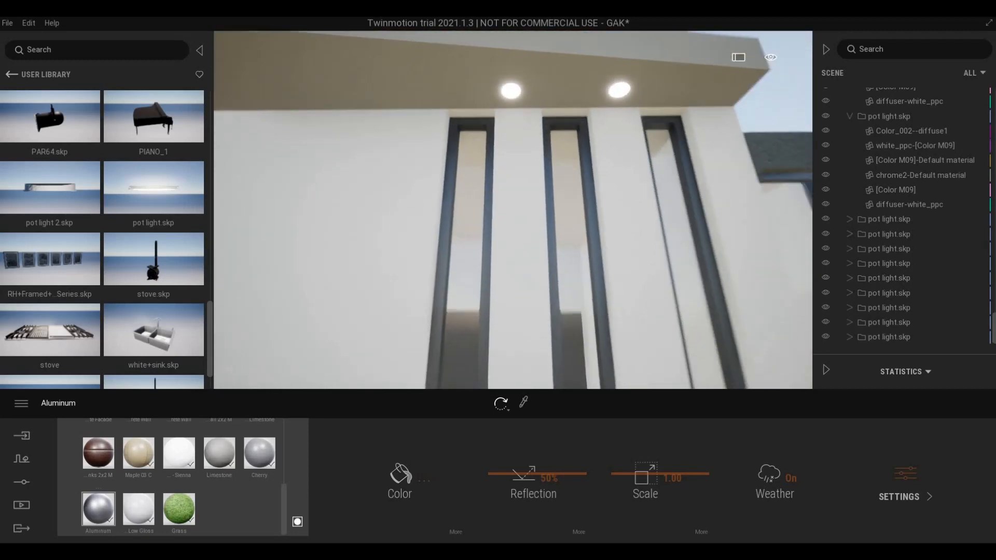
- Copy the three upper pot lights straight down to the garage overhang as instances
key("s")
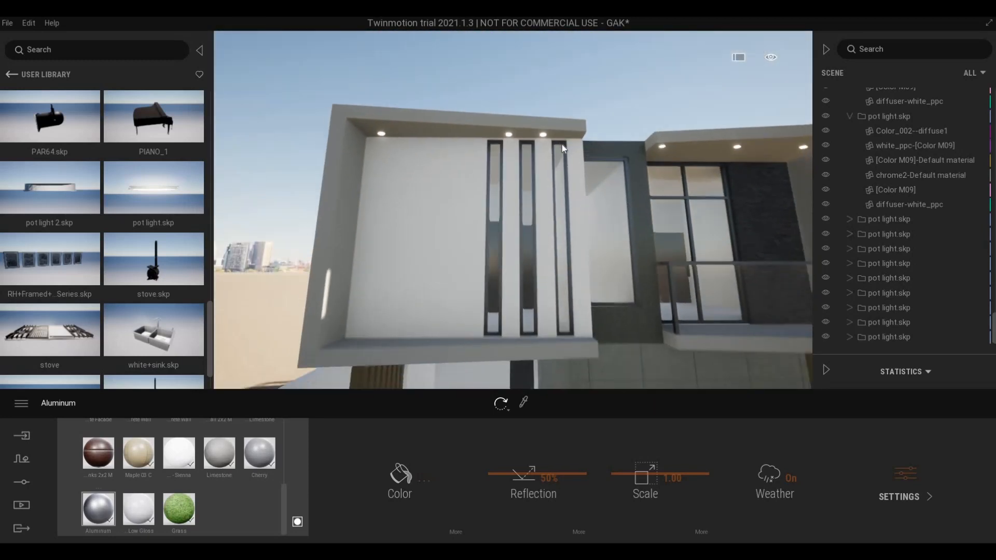
key("q")
key("s")
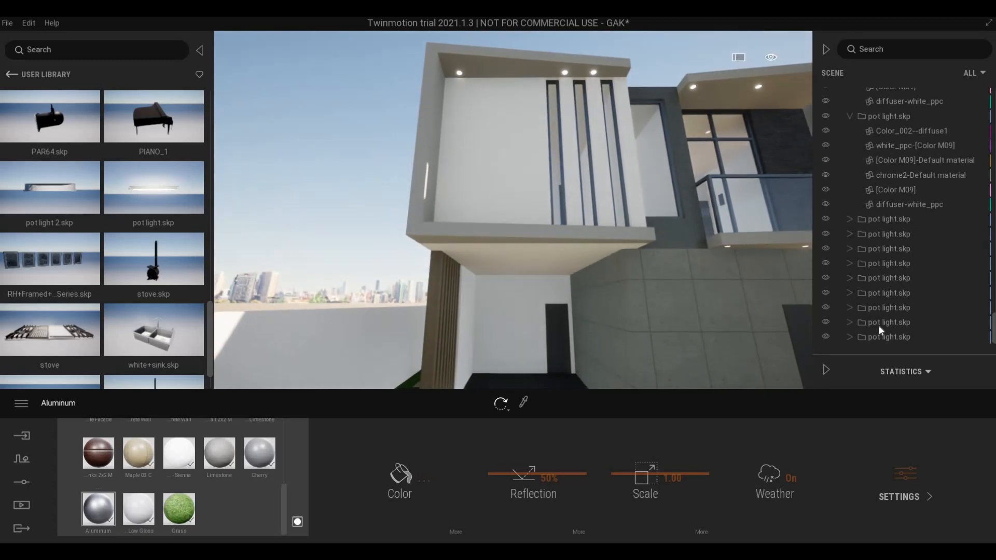
left_click(877, 340)
left_click(879, 326, "ctrl")
left_click(880, 308, "ctrl")
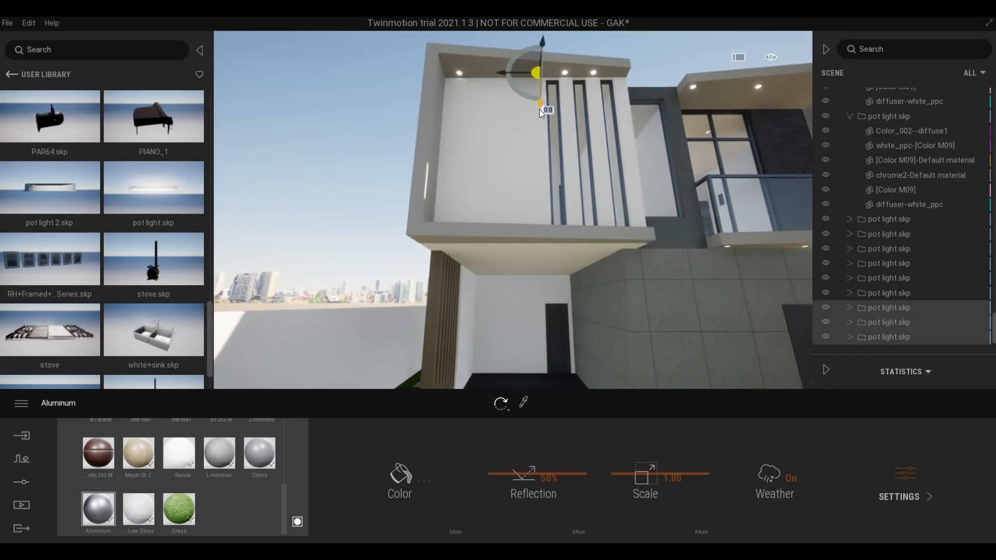
left_click_drag(540, 108, 545, 296)
left_click(467, 344)
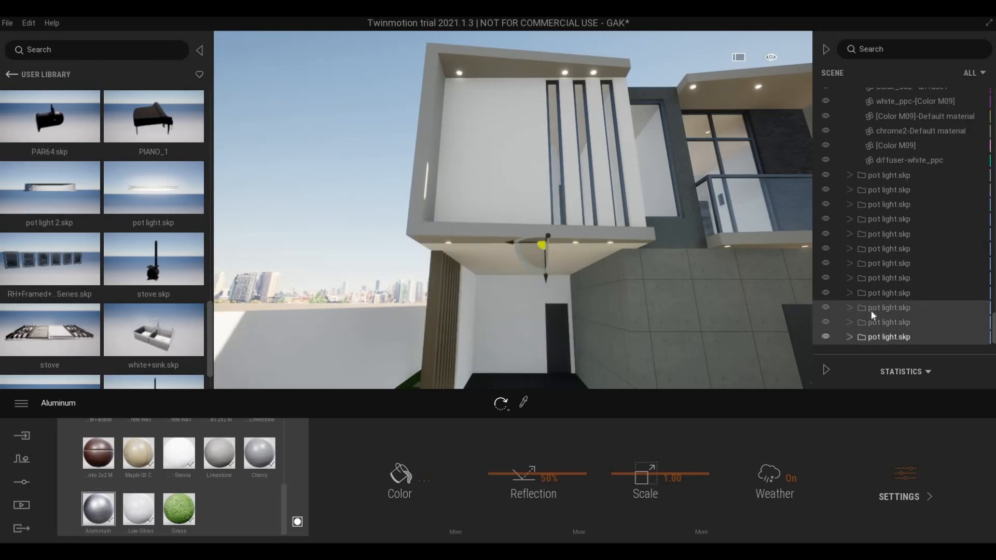
- Slide one of the new pot lights left along the lower soffit
left_click(872, 322)
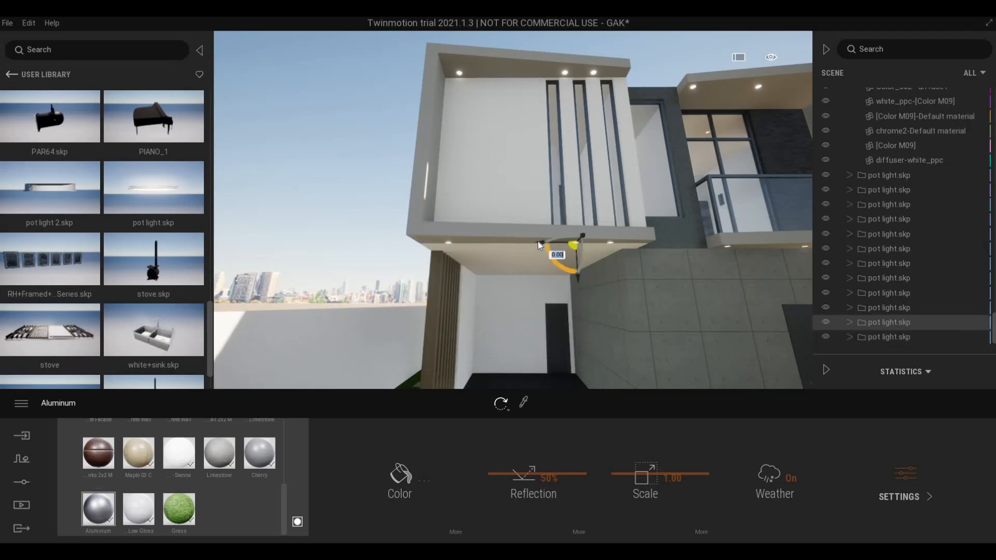
left_click_drag(510, 242, 495, 242)
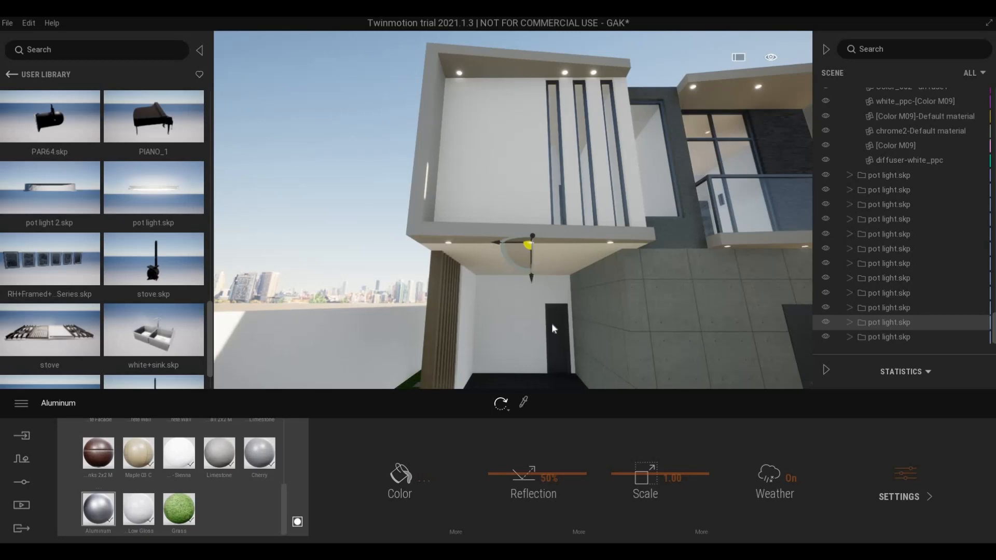
key("Escape")
key("w")
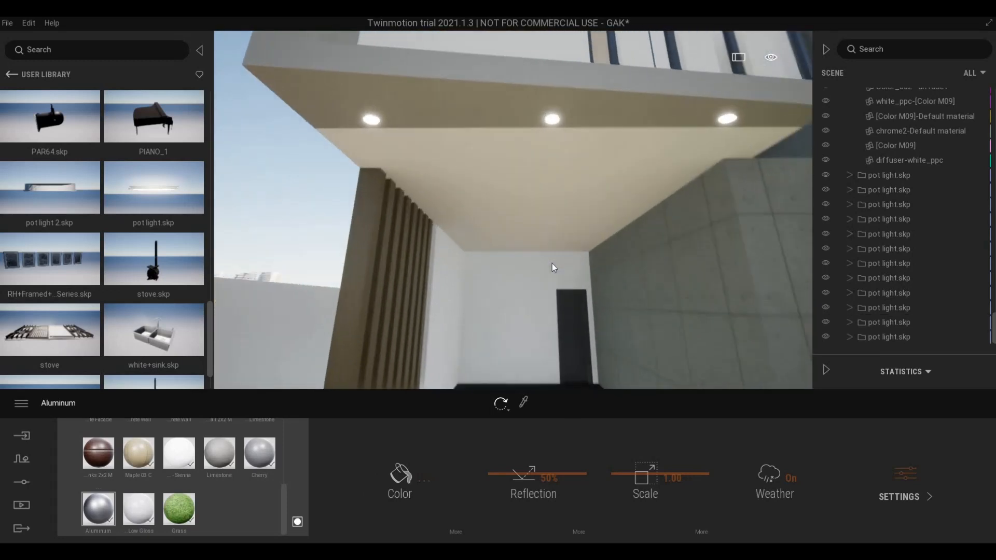
key("e")
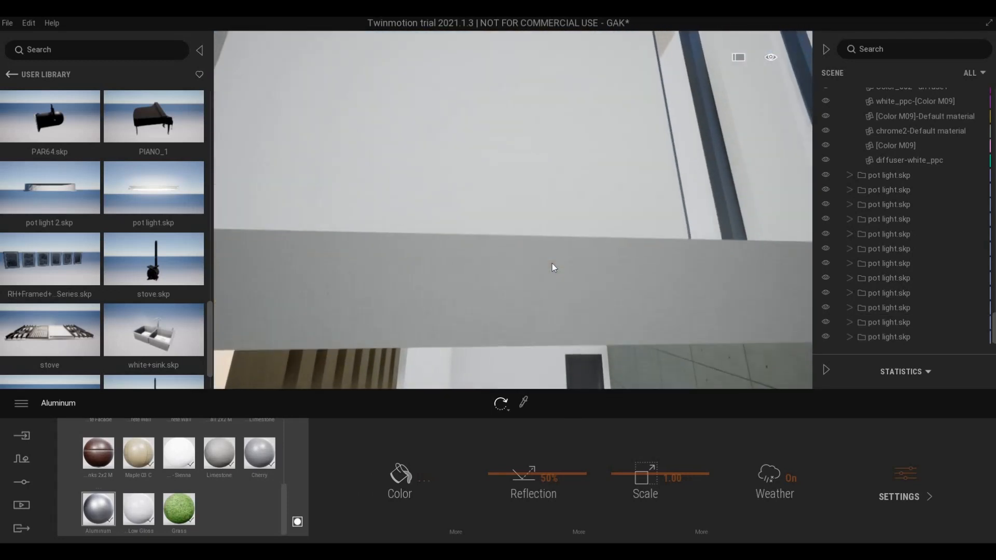
key("q")
key("q")
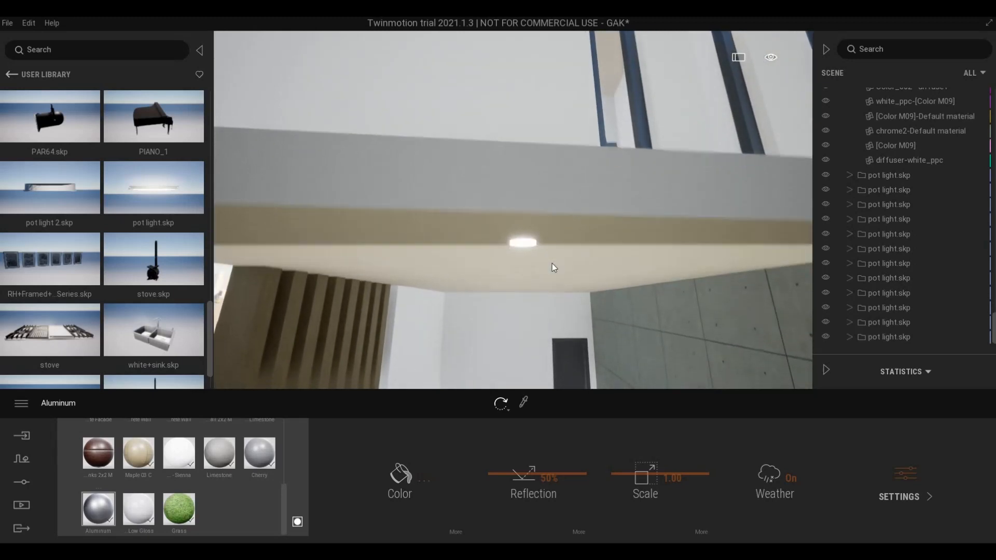
key("s")
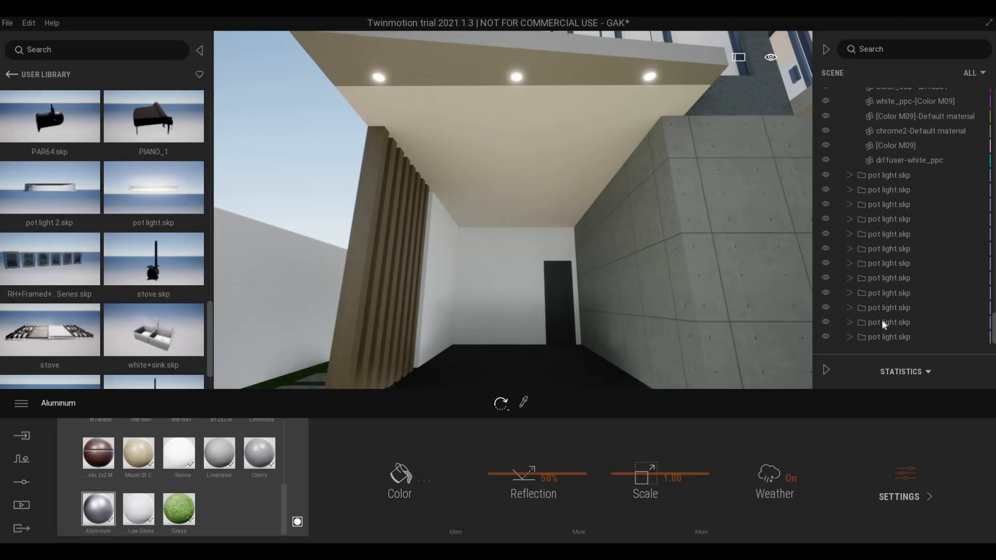
- Copy the right soffit light downward, then undo that extra copy
left_click(877, 337)
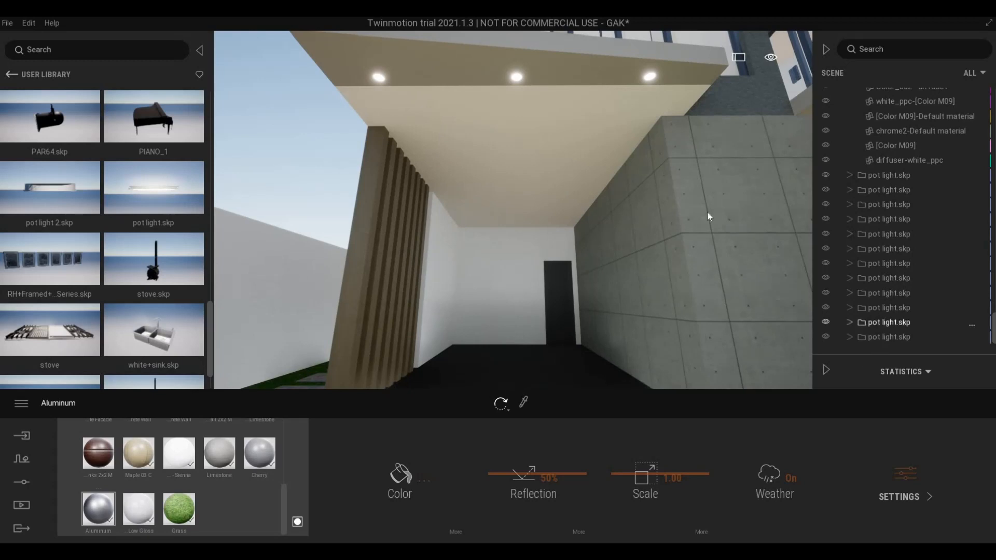
left_click(652, 77)
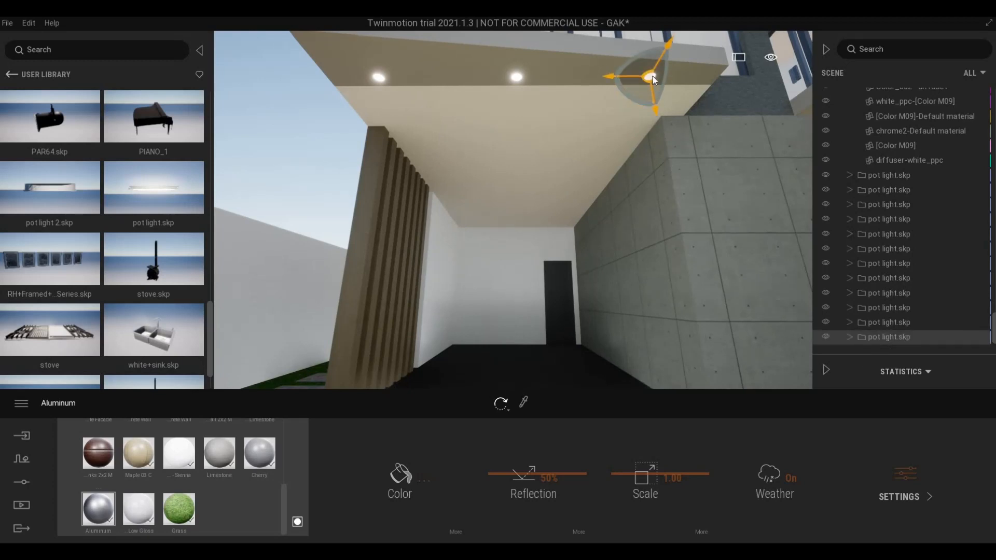
left_click(668, 45)
left_click_drag(653, 118, 646, 173)
left_click(489, 346)
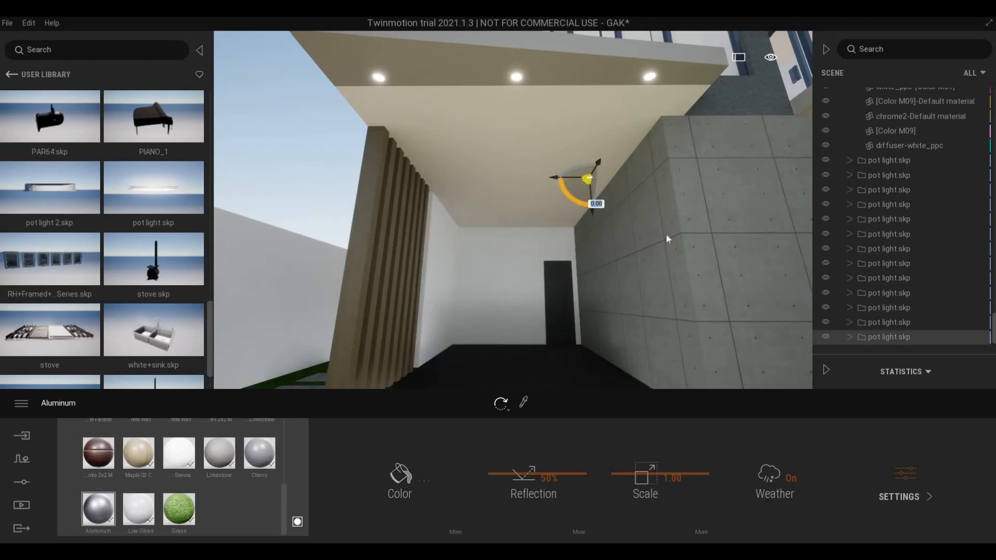
key("ctrl+z")
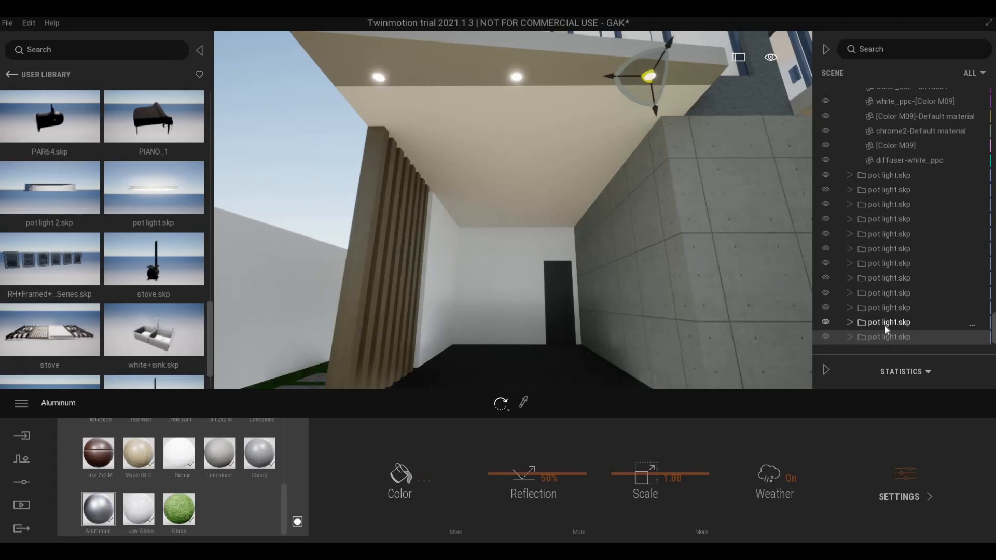
- Select the middle and right pot lights and begin dragging copies down toward the inner ceiling
left_click(886, 323)
left_click(885, 339, "ctrl")
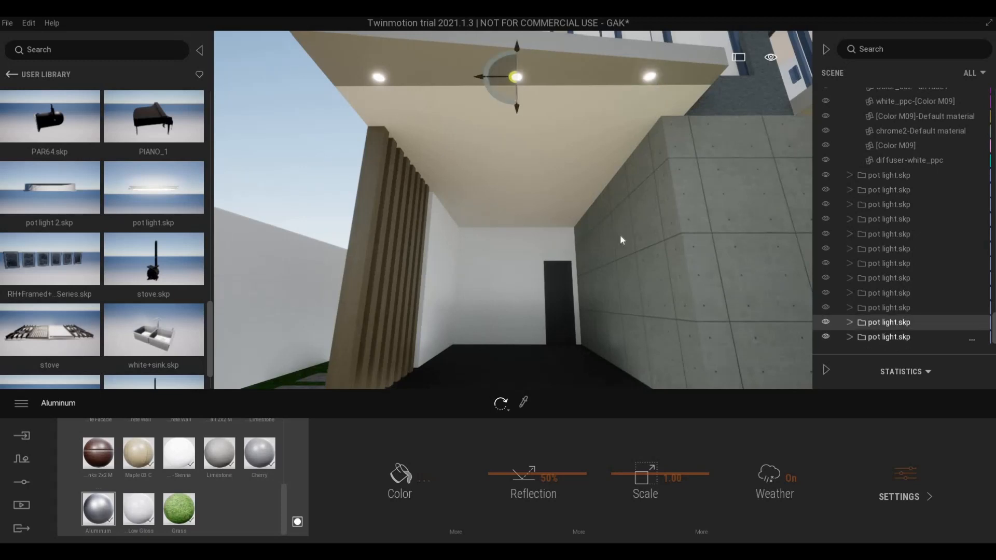
left_click_drag(592, 49, 569, 215)
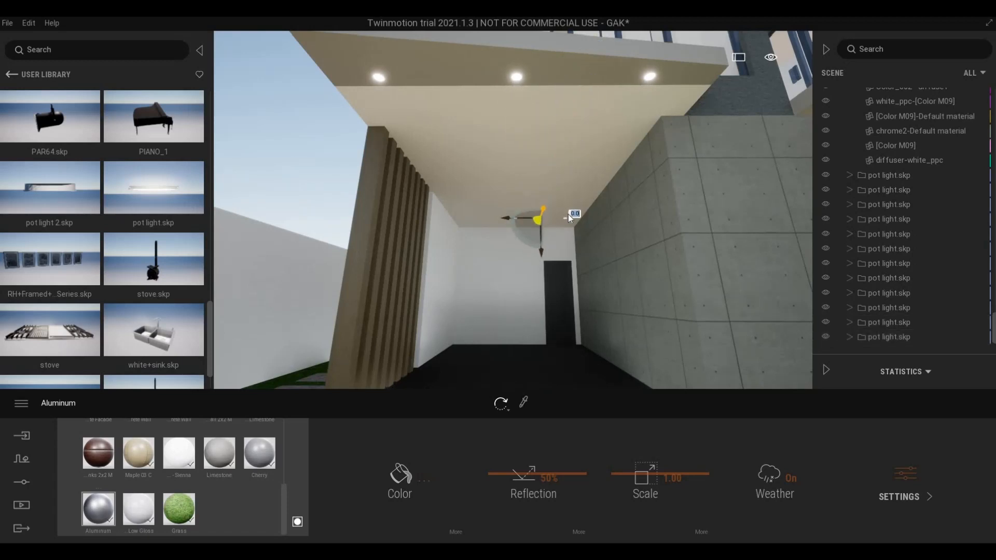
- Drop copies of the two lights onto the inner ceiling and shift one about 1.13 left
left_click_drag(569, 215, 534, 283)
left_click(467, 348)
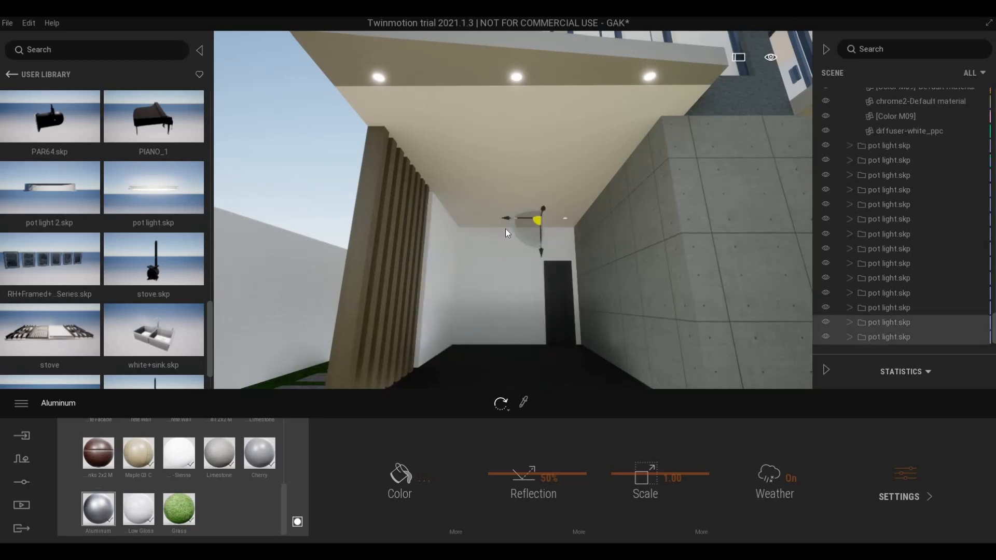
left_click(889, 325)
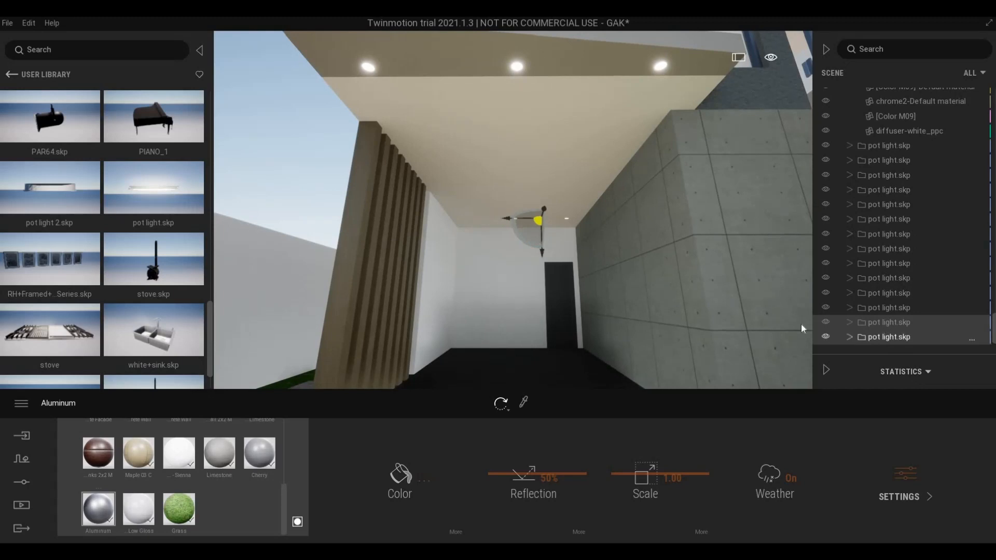
left_click_drag(482, 220, 436, 221)
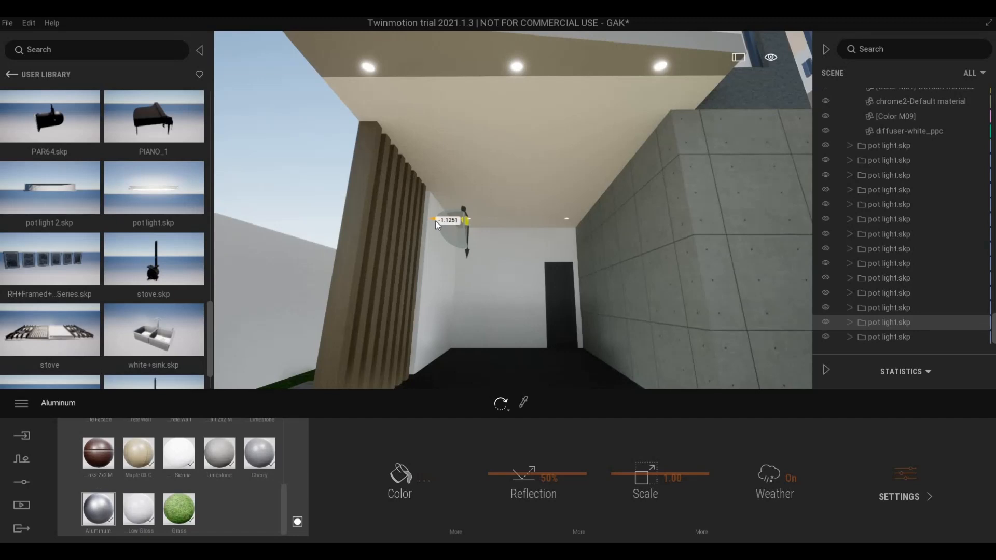
left_click_drag(435, 221, 436, 221)
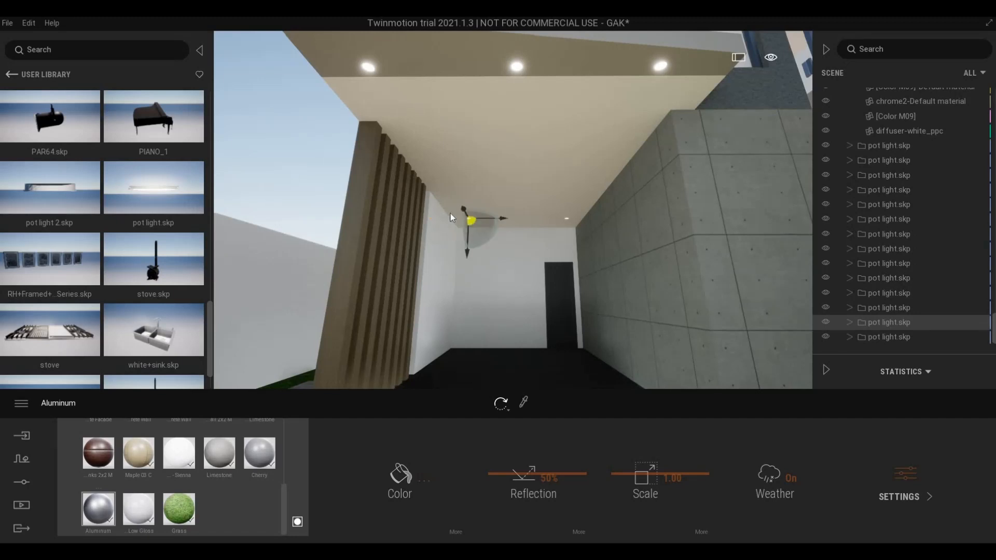
- Inspect the copied lights on the inner entrance ceiling, selecting each and undoing a stray change
key("w")
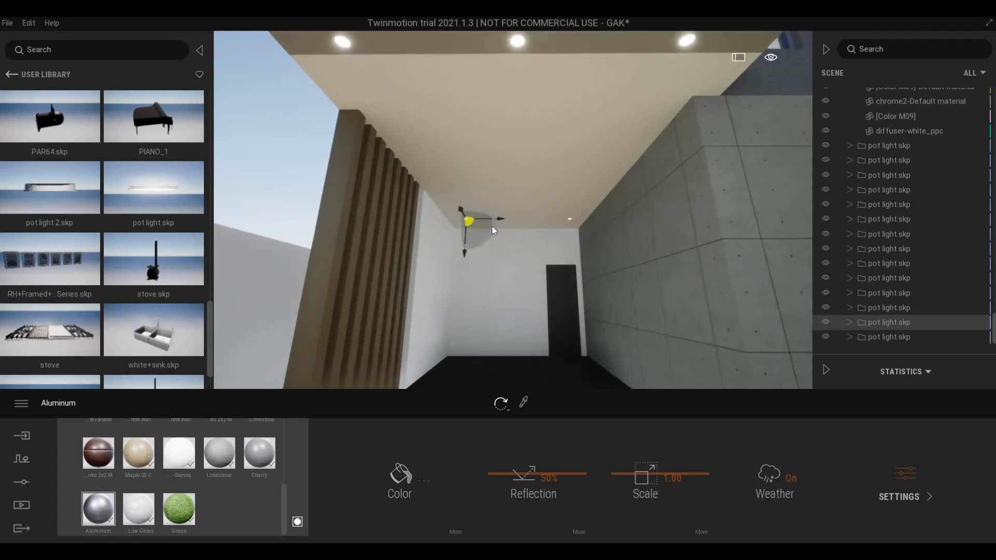
left_click(499, 220)
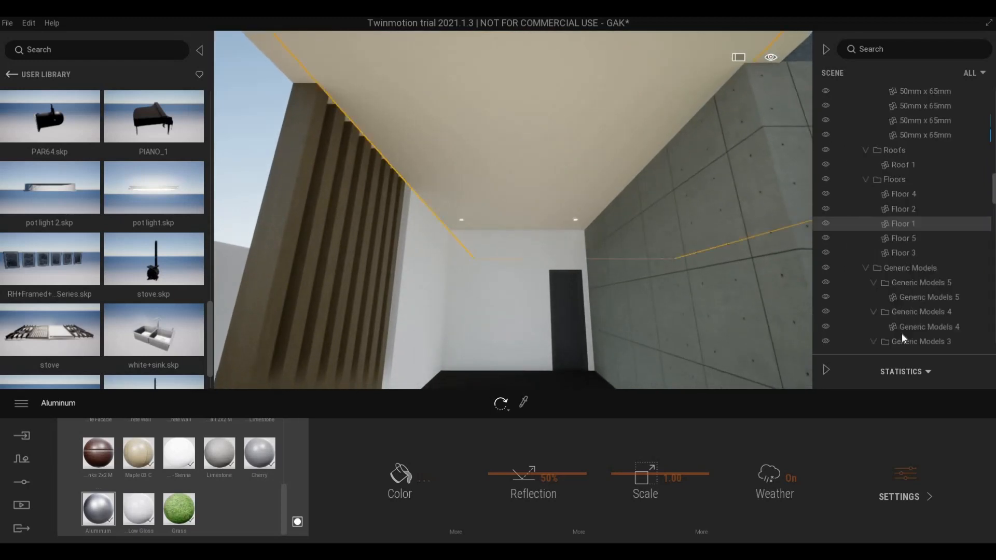
scroll(896, 211, "down", 3)
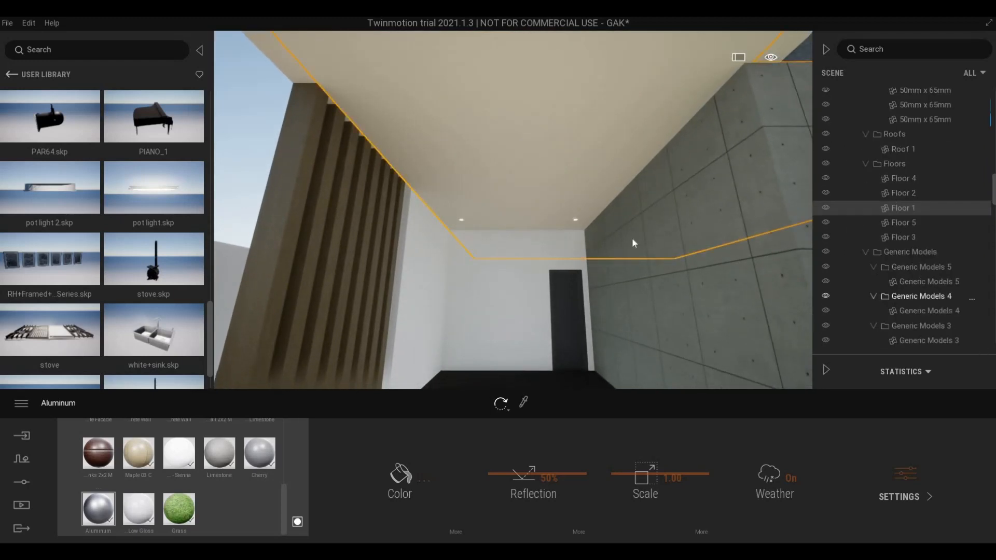
left_click(577, 220)
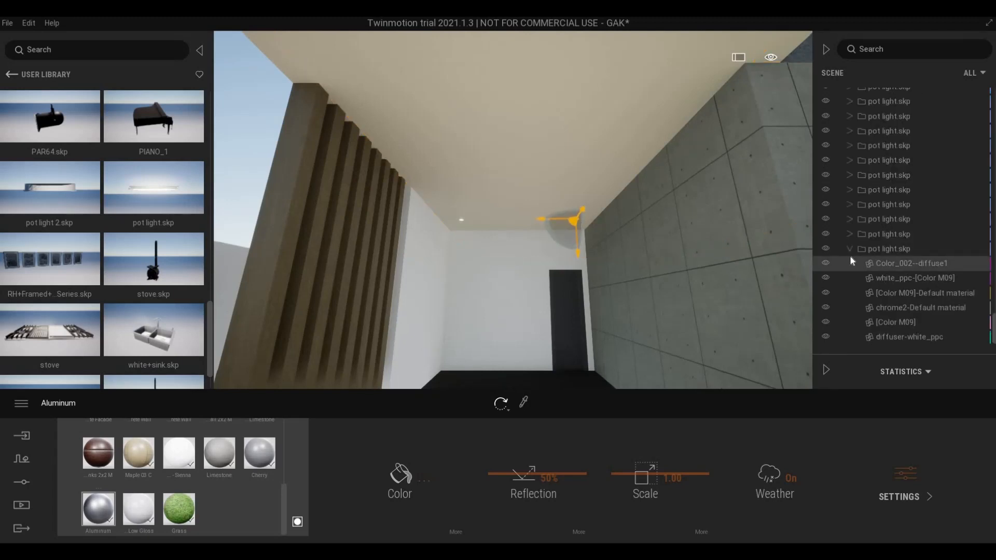
scroll(863, 317, "down", 5)
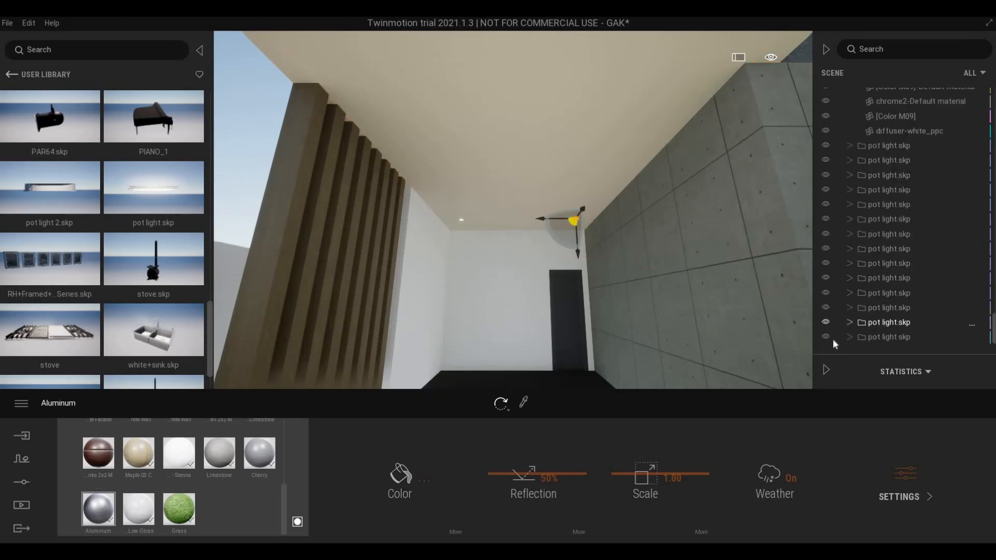
left_click(462, 221)
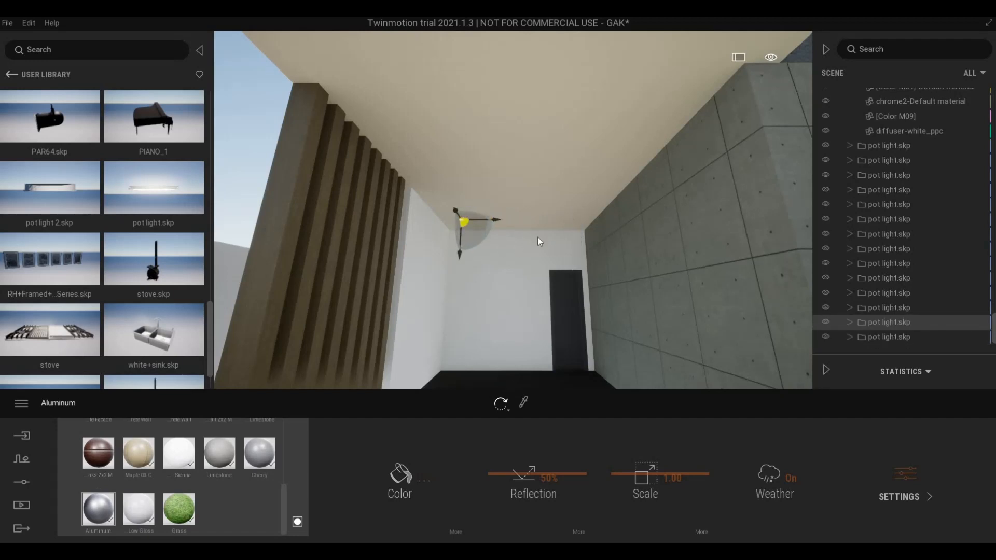
scroll(540, 223, "up", 3)
middle_click_drag(540, 216, 537, 194)
scroll(538, 193, "up", 4)
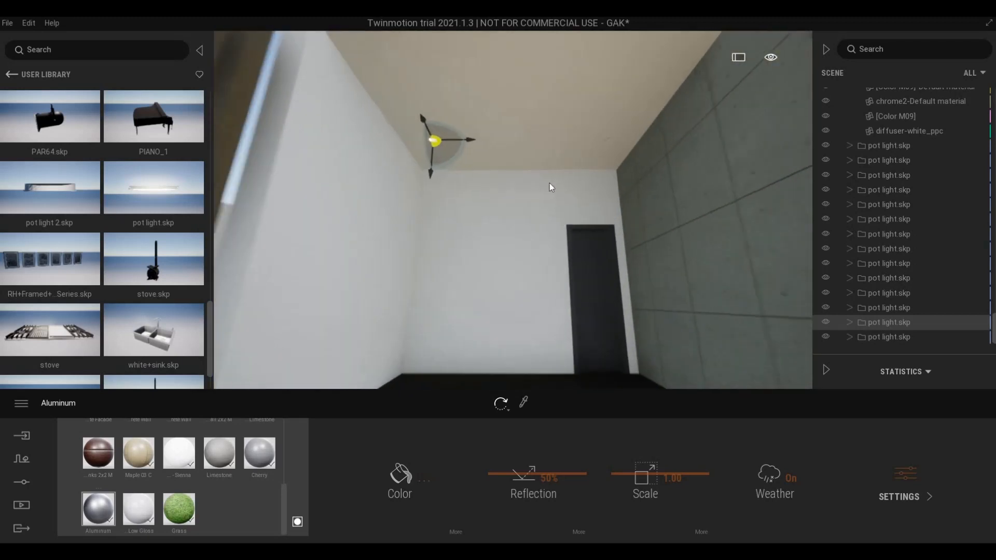
key("Down")
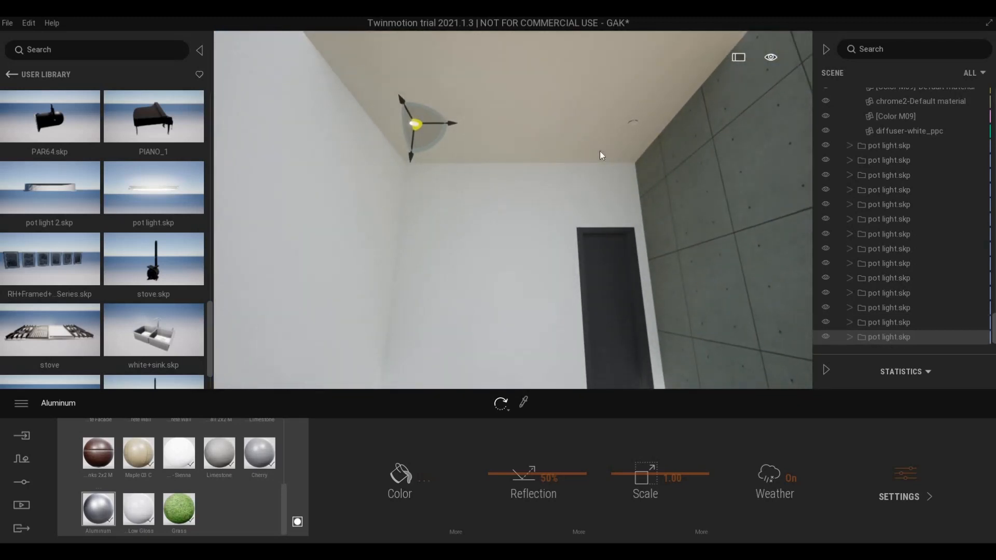
key("Right")
key("ctrl+z")
key("ctrl+z")
key("ctrl+z")
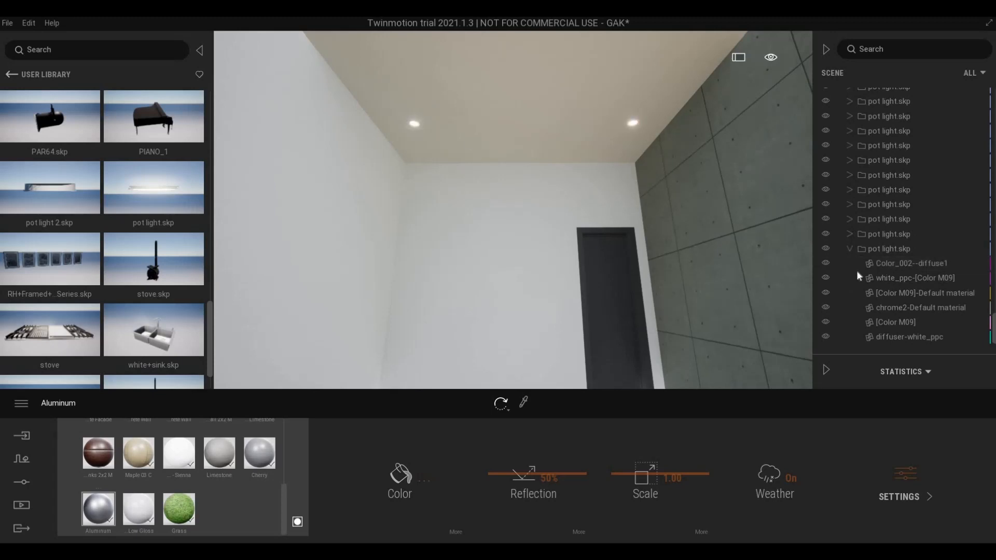
scroll(871, 332, "down", 5)
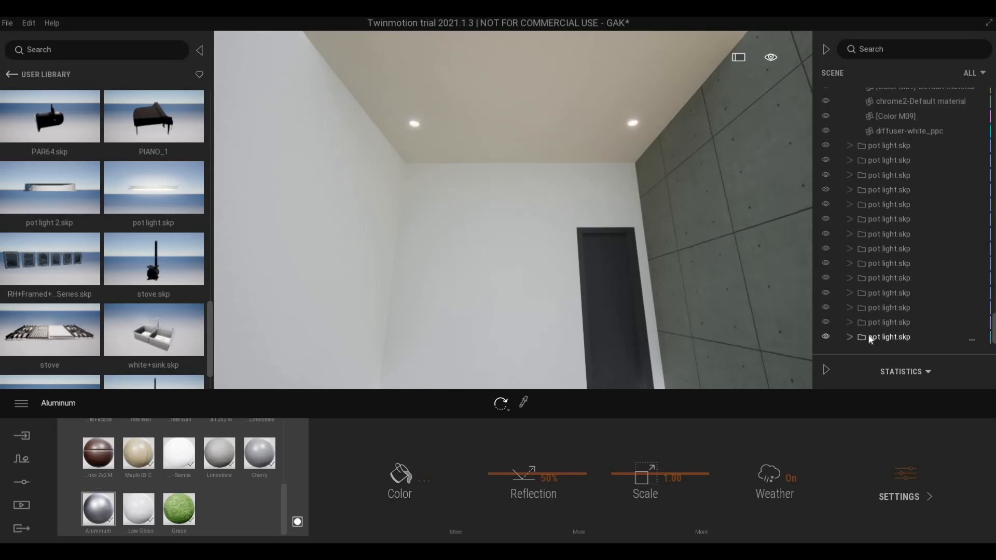
- Copy the left inner-ceiling pot light 3.63 m toward the wooden slat wall as an instance
left_click(871, 338)
left_click(877, 322)
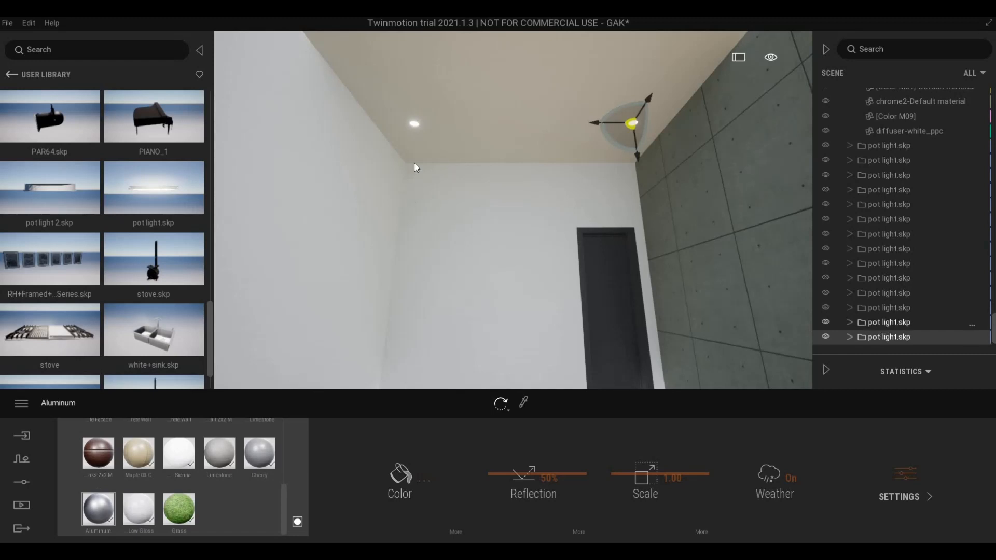
key("s")
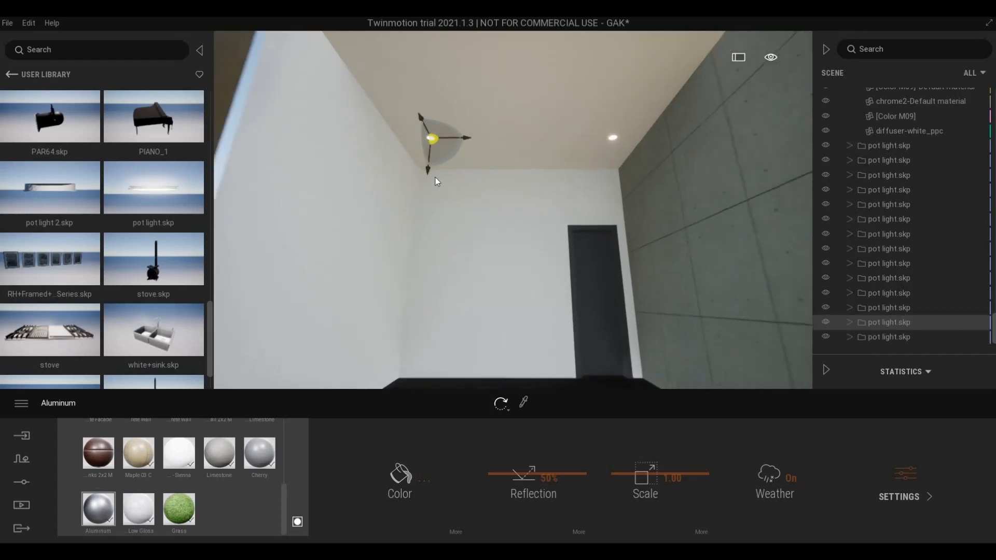
key("e")
left_click(454, 226)
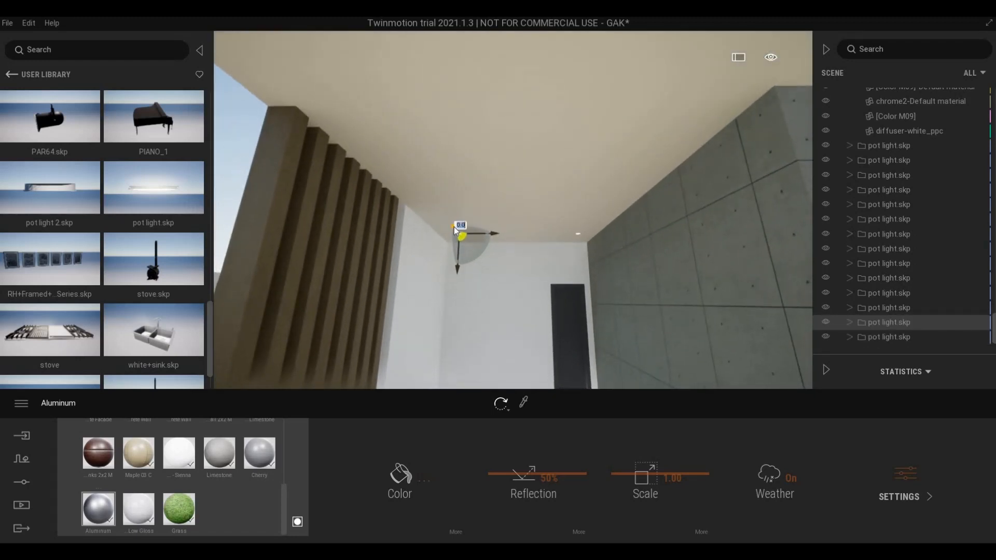
left_click_drag(455, 230, 245, 87)
left_click(477, 350)
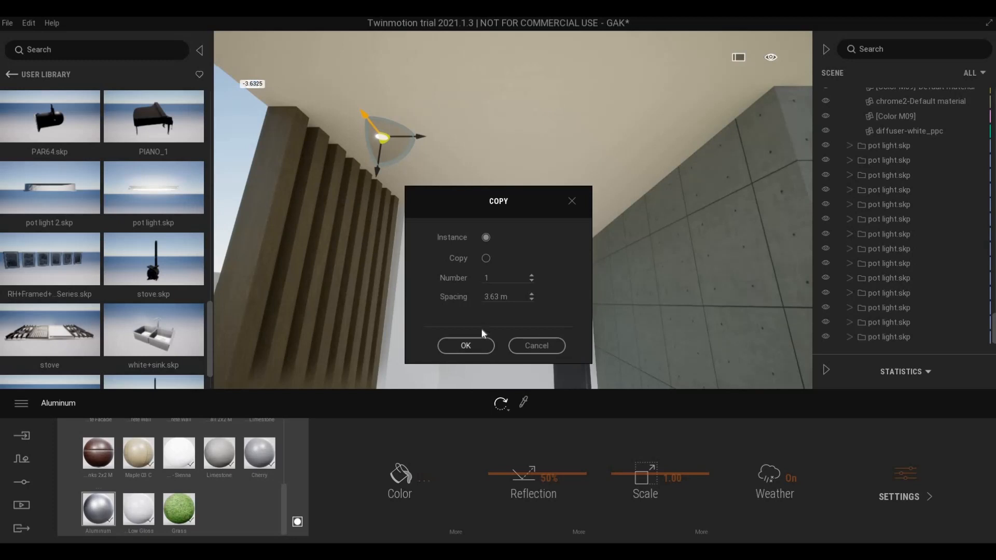
scroll(583, 229, "down", 5)
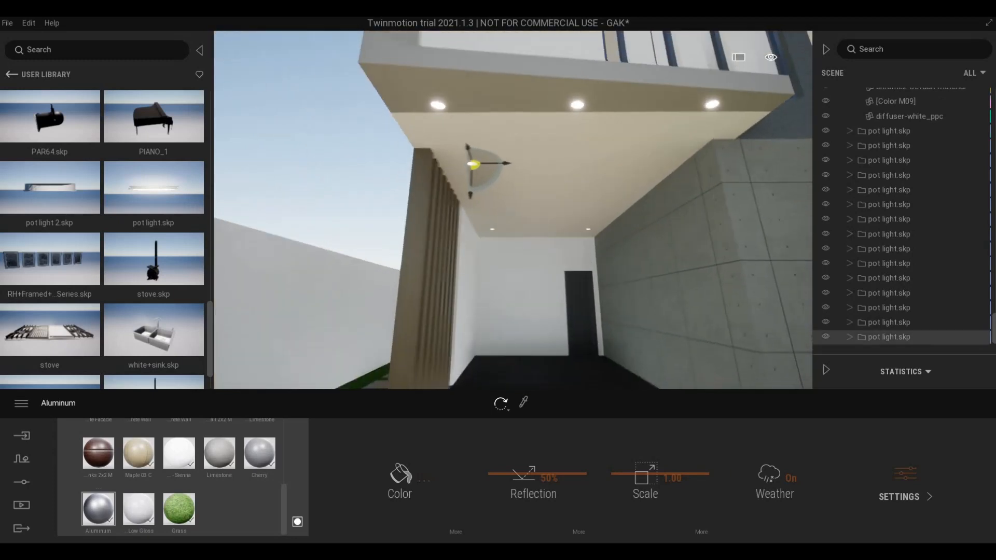
middle_click_drag(584, 229, 601, 229, "shift")
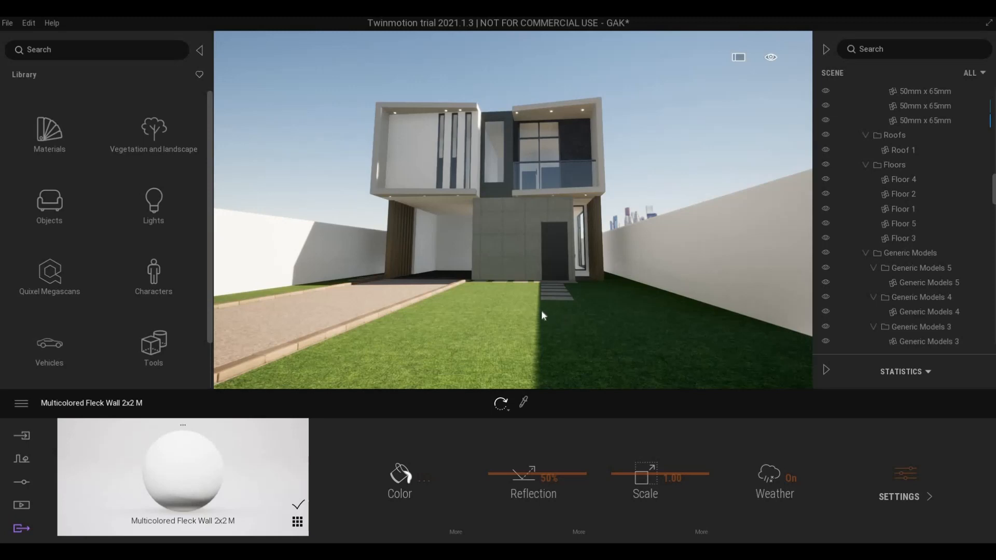
- Frame the house front and driveway from above the lawn, then open Vegetation and Landscape in the Library
left_click(534, 335)
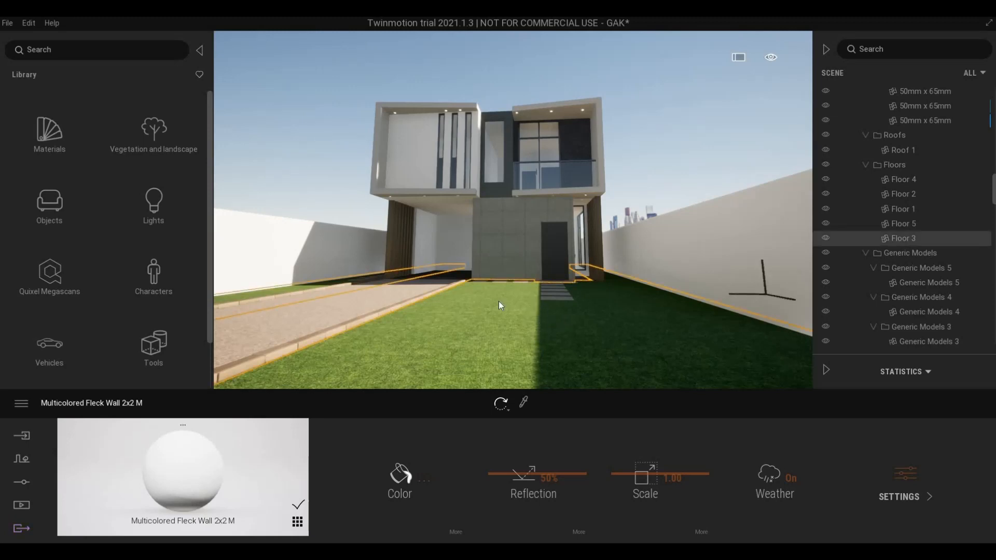
key("Escape")
middle_click_drag(544, 300, 551, 300)
right_click_drag(544, 299, 549, 316)
mouse_move(549, 315)
middle_mouse_down()
mouse_move(521, 315)
mouse_move(558, 307)
mouse_move(549, 310)
middle_mouse_up()
scroll(574, 296, "up", 2)
middle_click_drag(595, 181, 600, 201)
right_click_drag(599, 201, 631, 236)
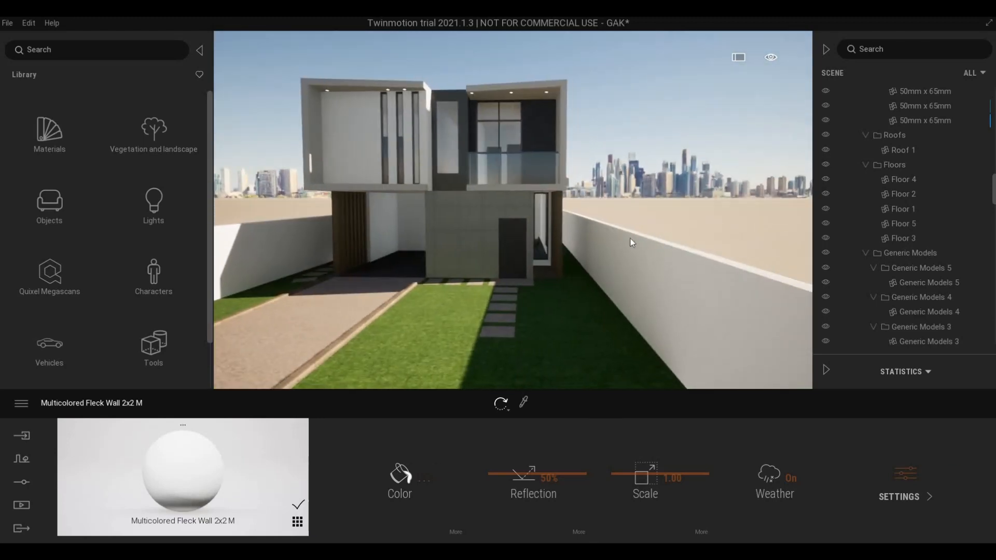
middle_click_drag(305, 208, 306, 229)
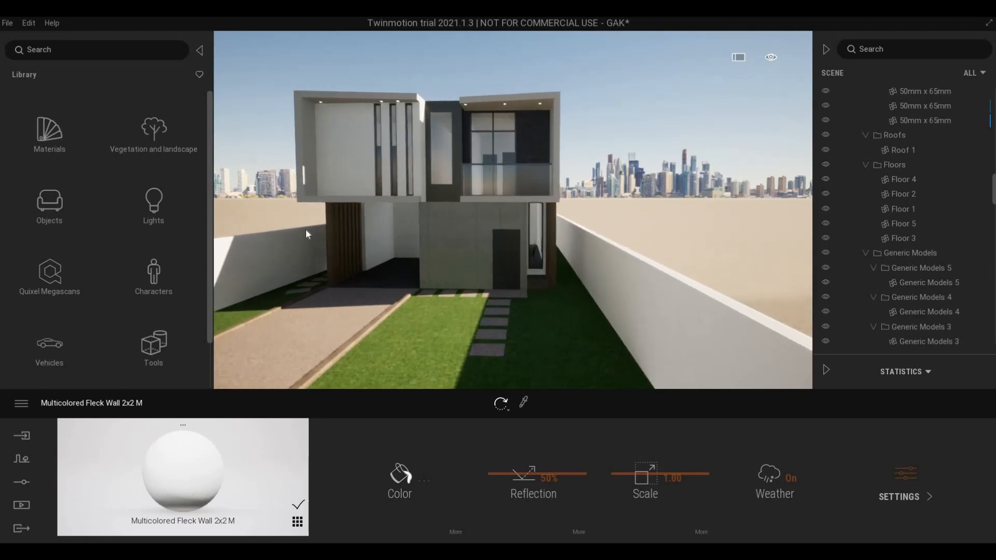
right_click_drag(306, 228, 309, 257)
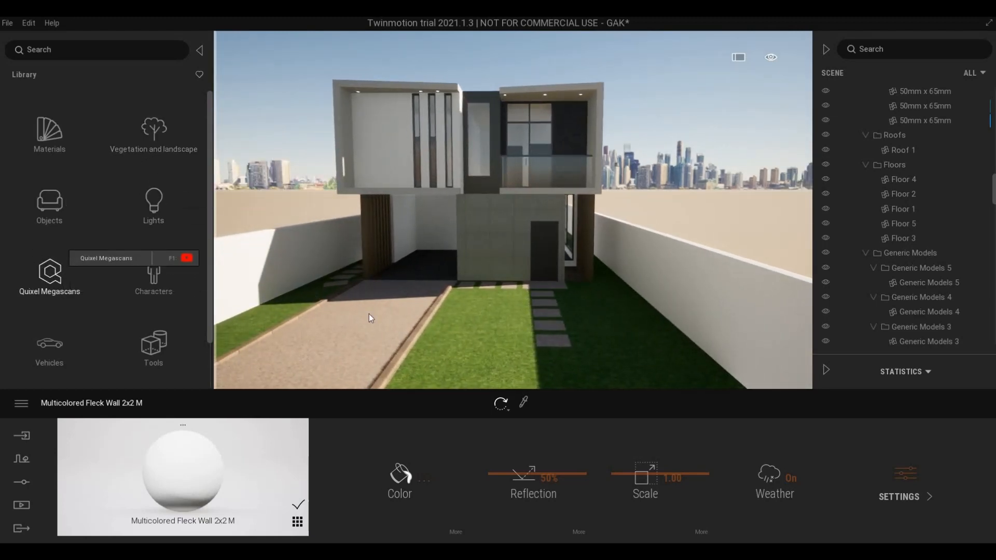
key("a")
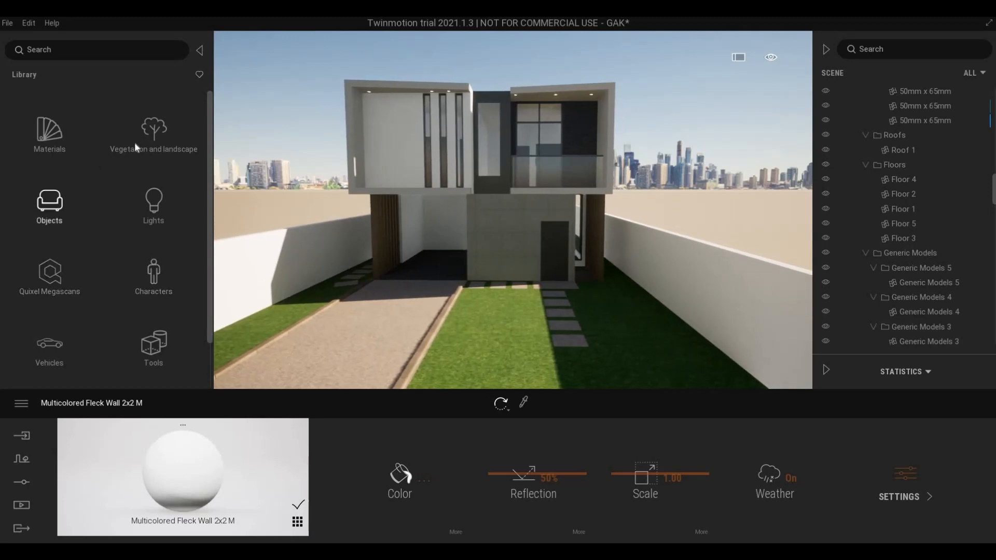
left_click(136, 142)
- Open the Trees category and scroll the list while moving the view along the front wall
key("a")
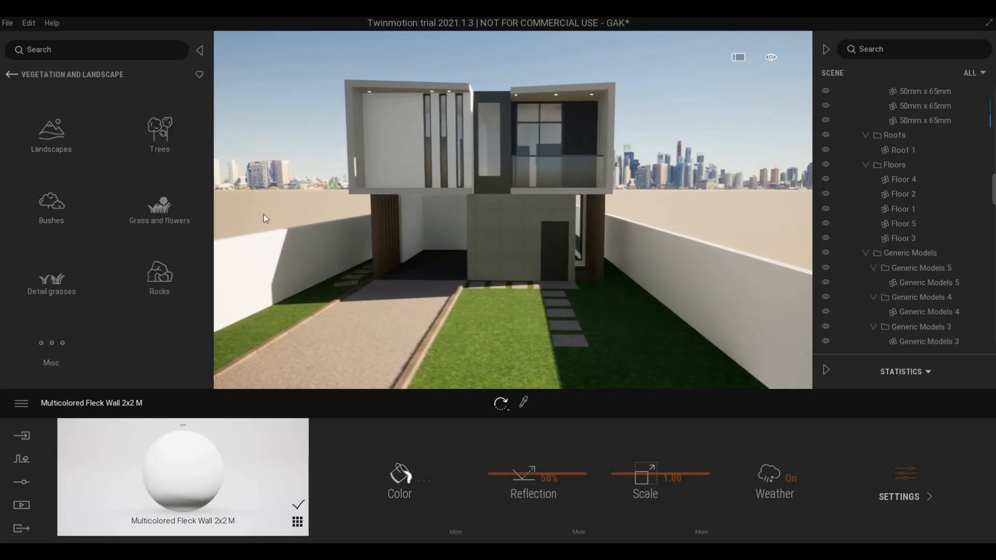
key("a")
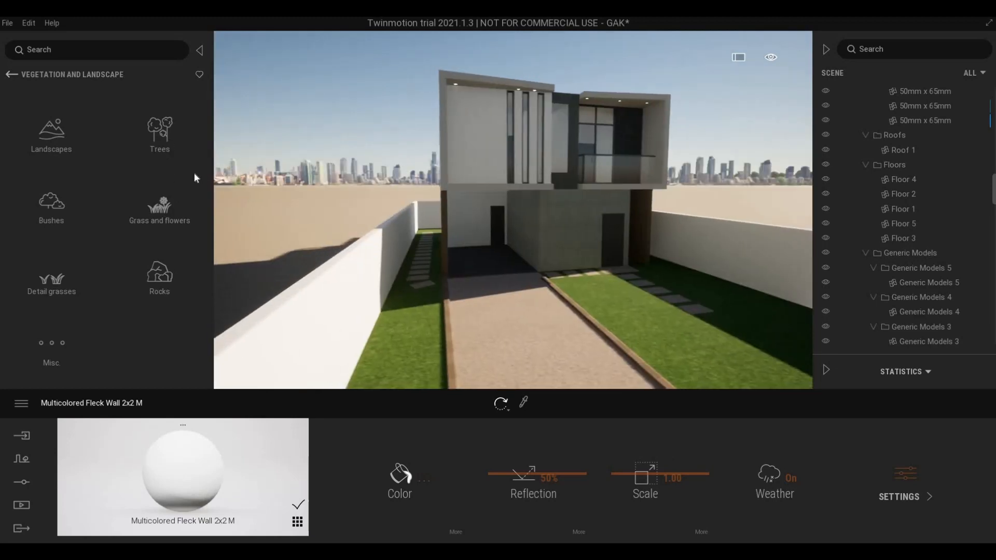
left_click(195, 176)
key("a")
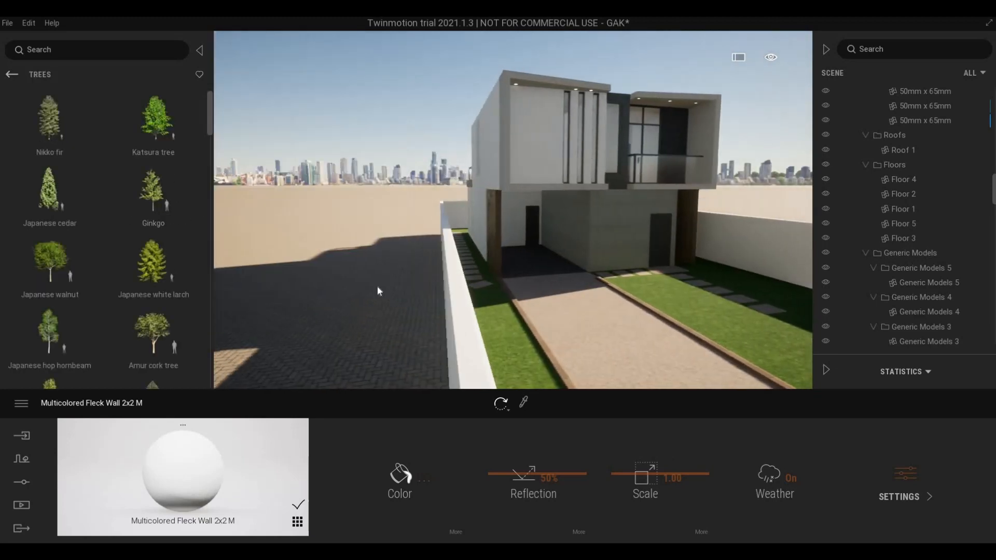
key("a")
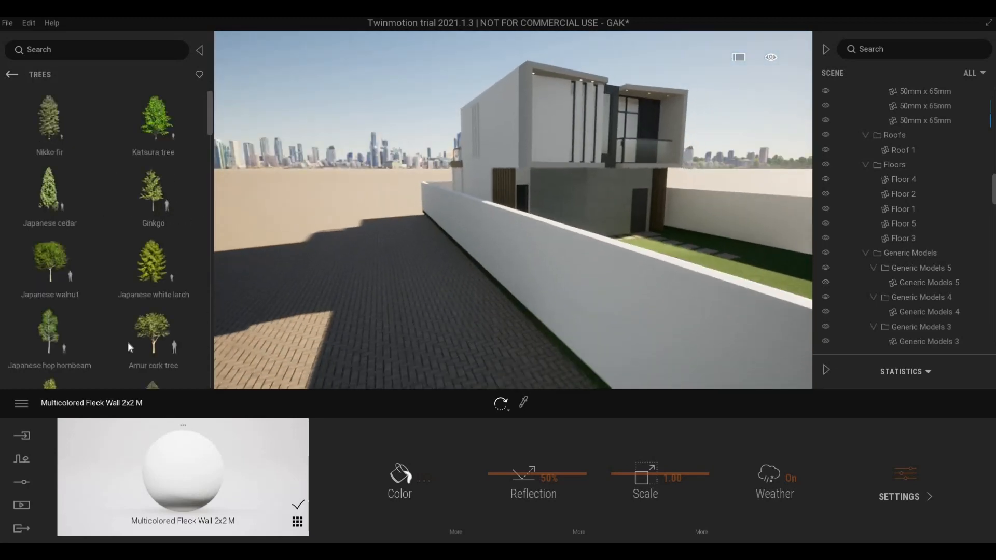
mouse_move(115, 332)
scroll(110, 323, "down", 5)
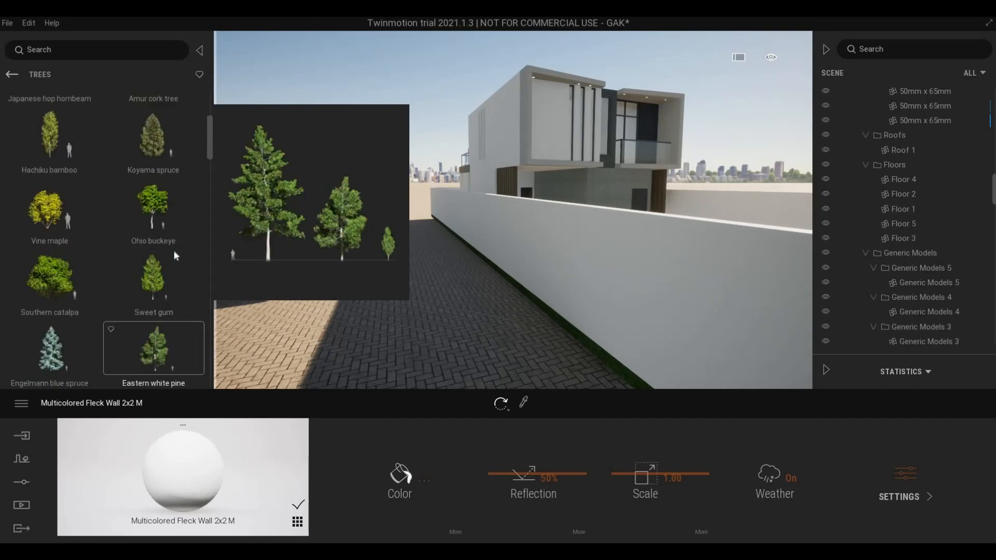
- Place a King Palm on the paving beside the end of the boundary wall
left_click_drag(207, 150, 202, 381)
mouse_move(124, 329)
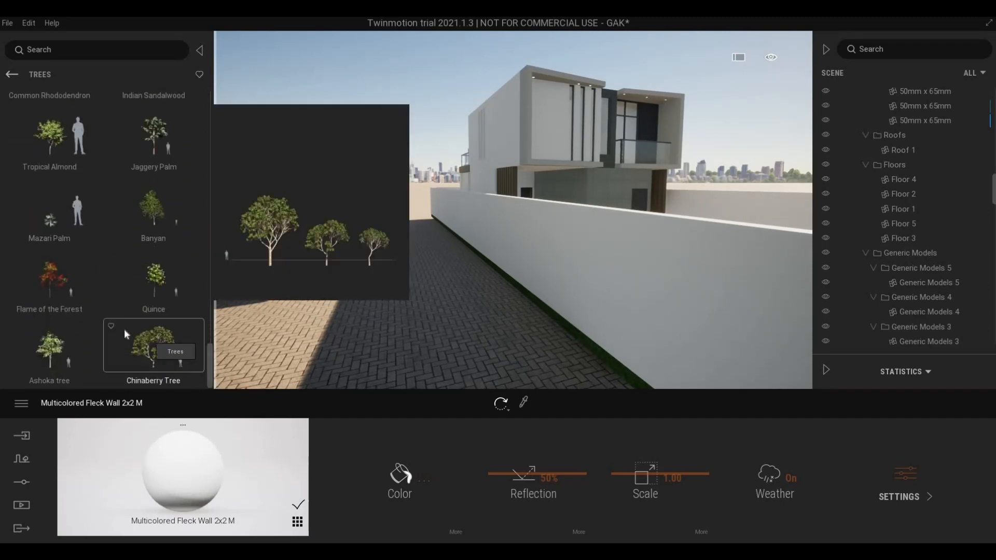
scroll(124, 329, "up", 4)
scroll(123, 326, "up", 5)
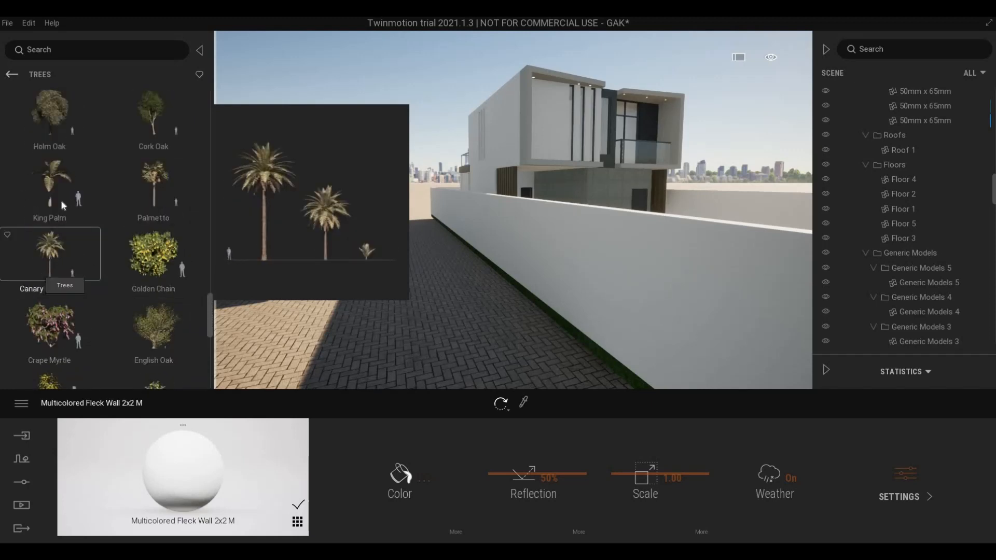
key("s")
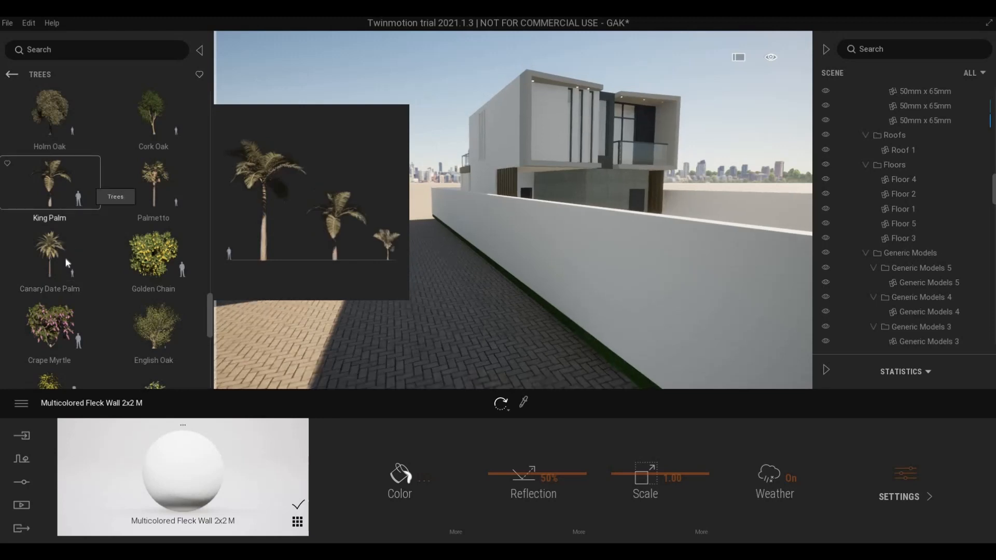
left_click_drag(70, 193, 440, 272)
- Move the King Palm further along the ground beside the wall
key("d")
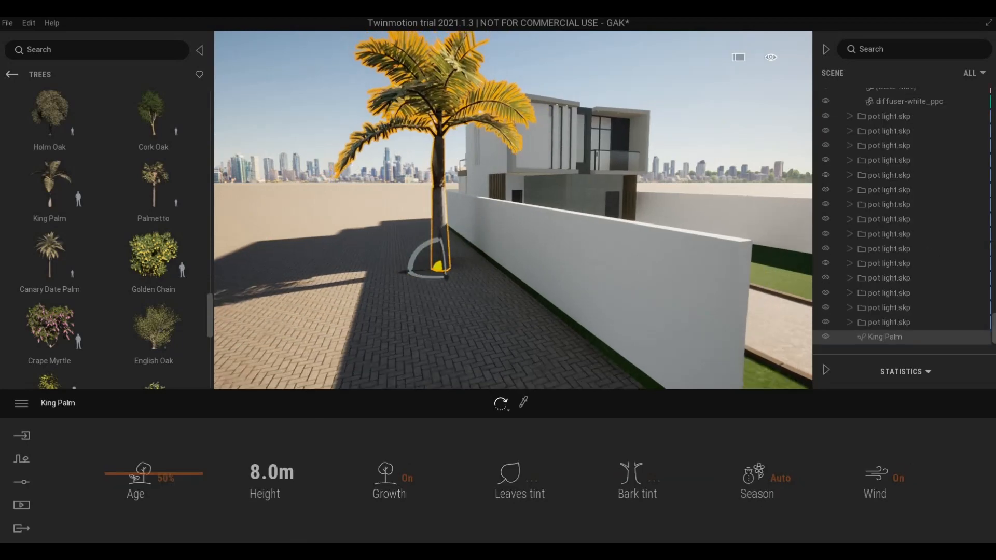
right_click_drag(439, 272, 394, 271)
key("d")
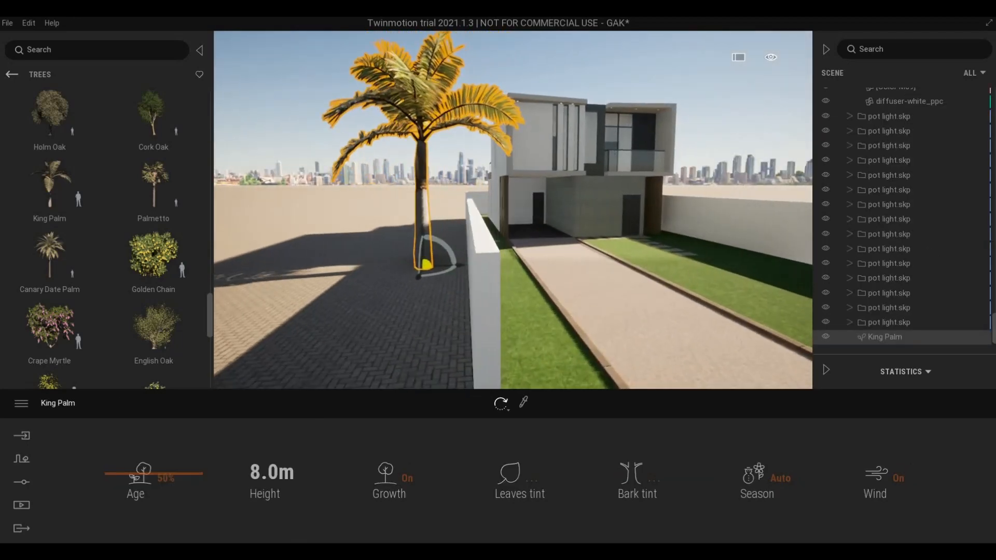
right_click_drag(483, 310, 531, 243)
key("d")
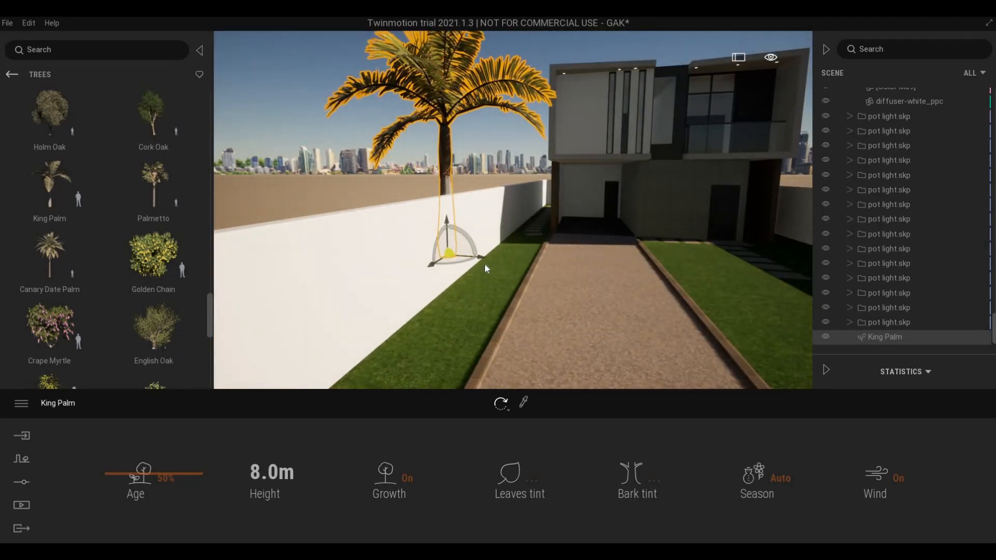
key("a")
key("a")
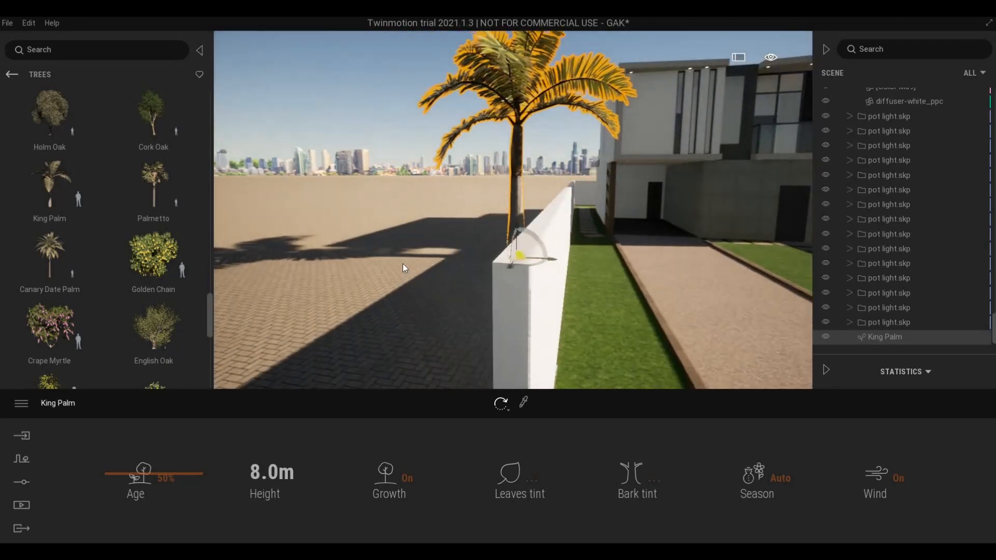
right_click_drag(403, 263, 381, 311)
key("a")
key("a")
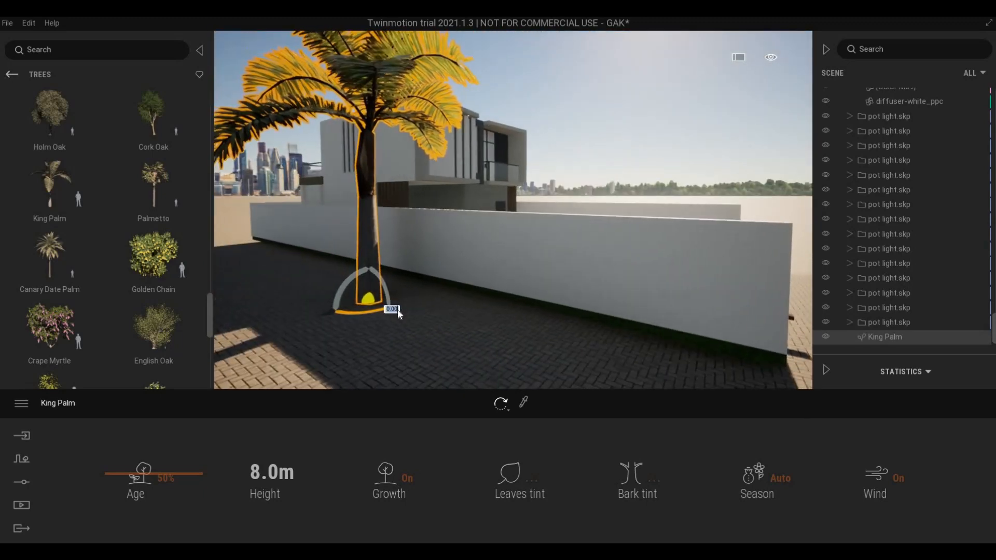
left_click_drag(437, 325, 658, 365)
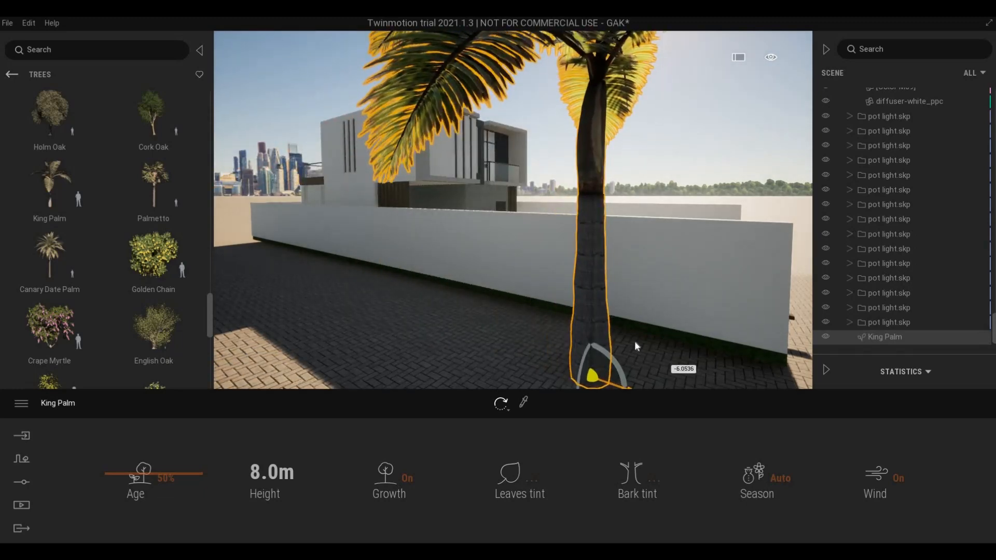
- Alt-drag a duplicate King Palm beside the original, bringing up the Copy dialog
key("s")
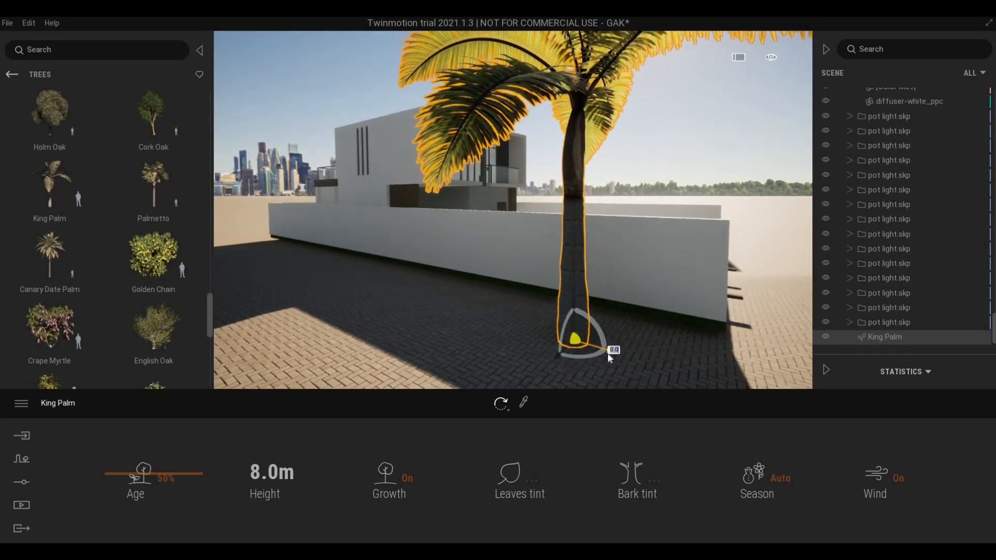
left_click_drag(618, 352, 413, 307, "alt")
left_click_drag(394, 294, 407, 274)
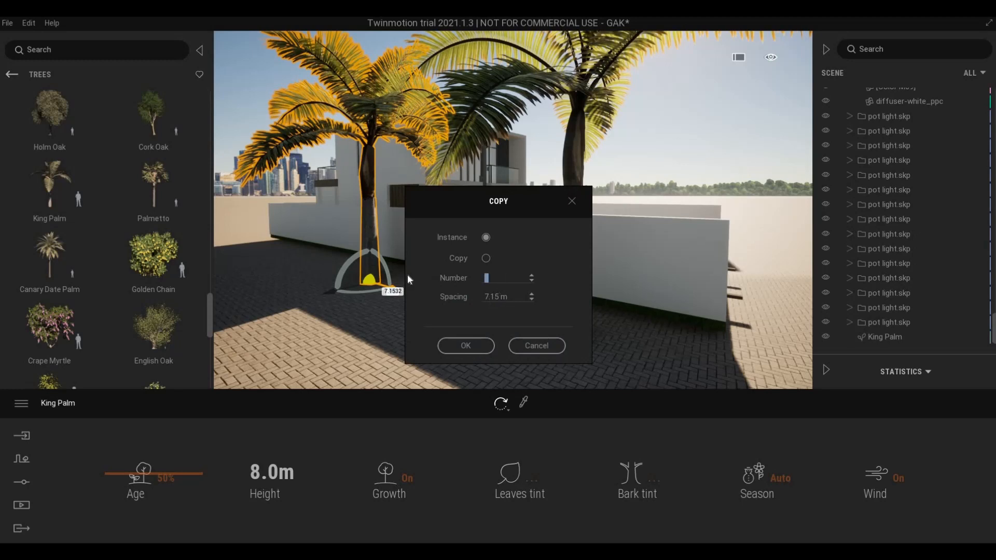
- Make 4 copies of the palm, then select all four palms
type("4")
left_click(466, 346)
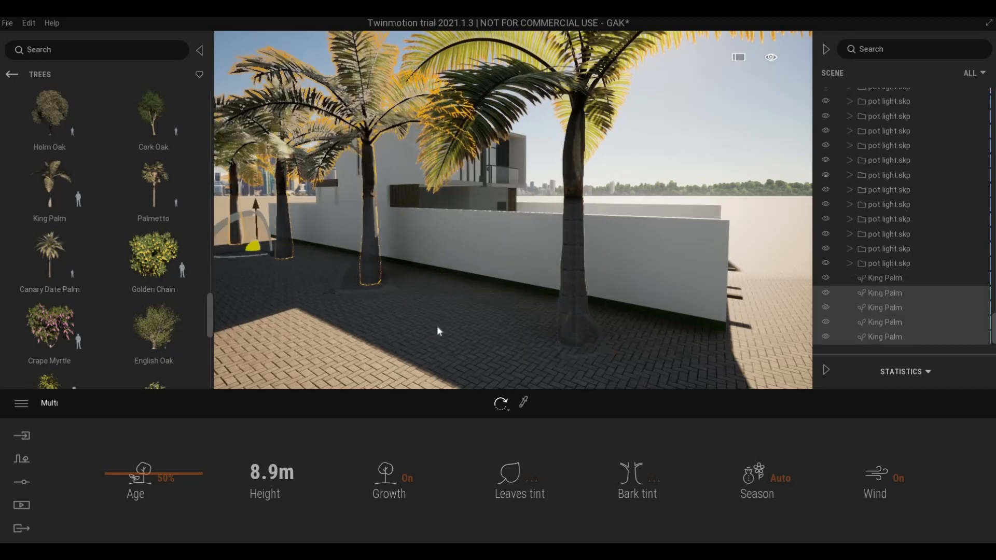
left_click(574, 311)
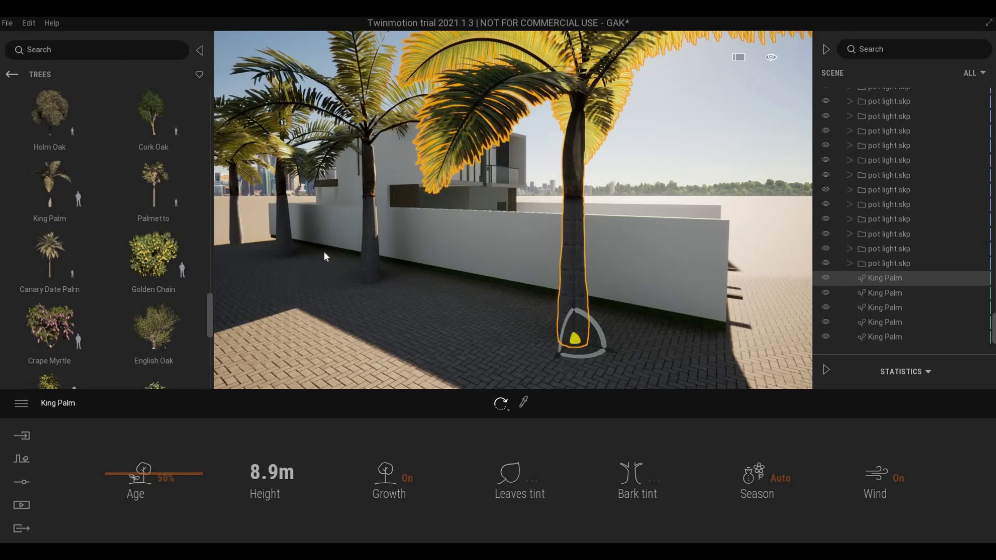
left_click(370, 259, "ctrl")
left_click(284, 238, "ctrl")
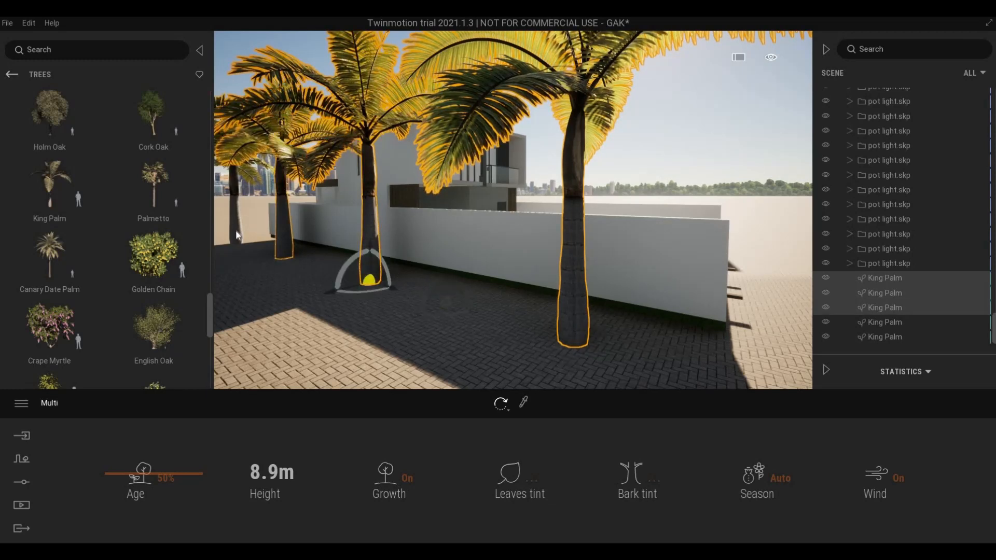
left_click(236, 234, "ctrl")
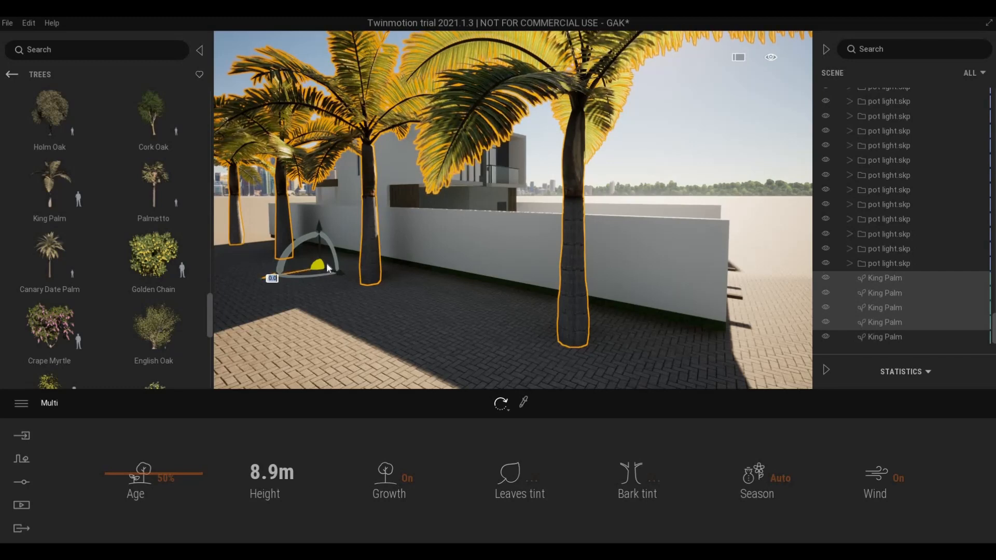
- Copy the four selected palms further along the boundary wall and confirm the copy
left_click_drag(266, 280, 518, 224, "shift")
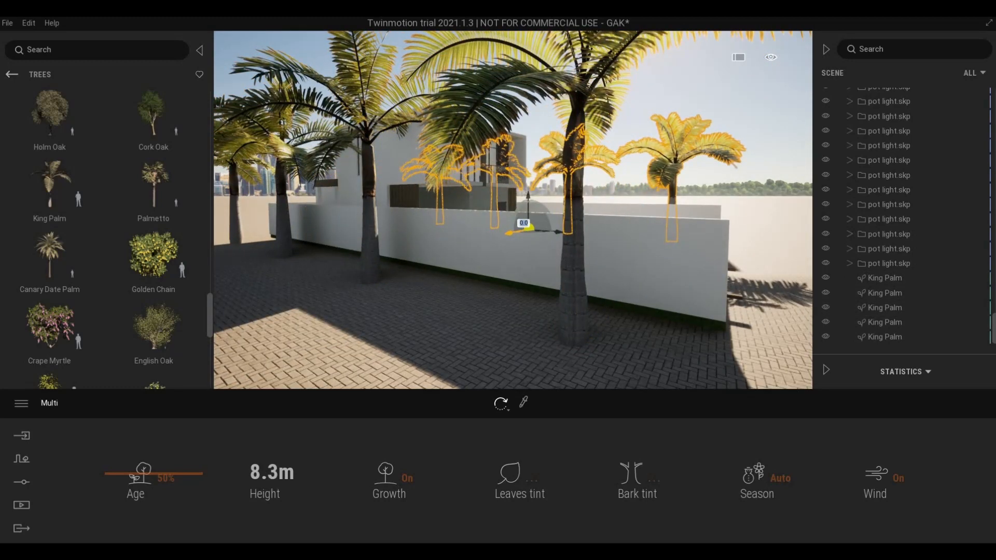
left_click(466, 346)
key("d")
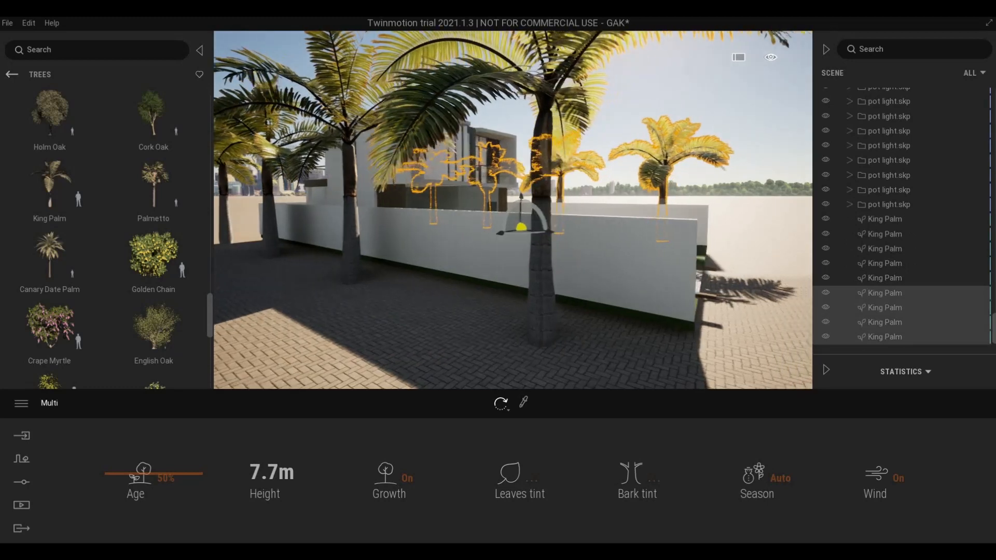
right_click_drag(618, 277, 505, 251)
key("d")
key("a")
key("d")
key("d")
key("w")
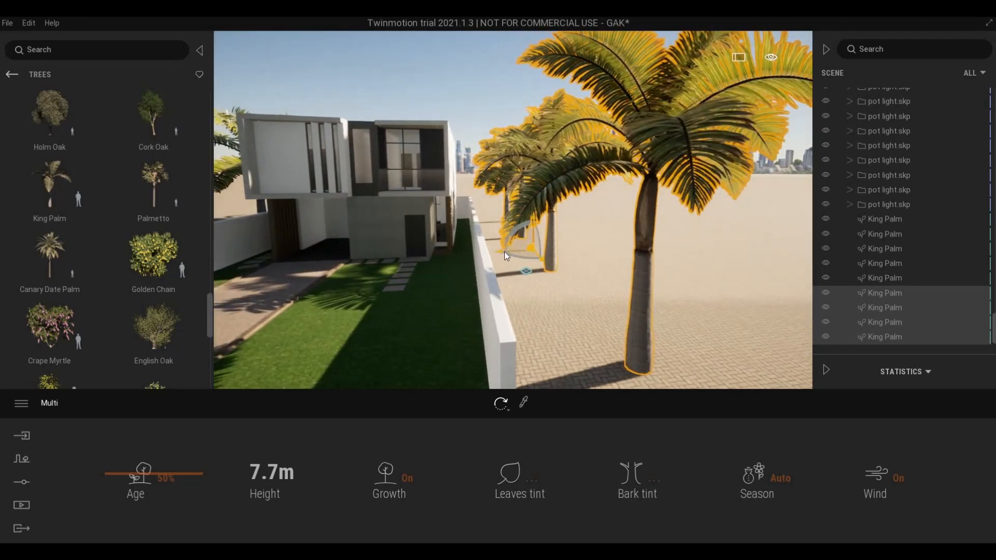
- Rotate the selected King Palms slightly in place along the wall
left_click_drag(499, 251, 480, 253)
key("a")
mouse_move(556, 256)
right_mouse_down()
mouse_move(529, 241)
mouse_move(558, 244)
mouse_move(582, 262)
mouse_move(561, 252)
mouse_move(569, 243)
right_mouse_up()
key("w")
key("w")
key("s")
key("w")
key("q")
key("s")
key("w")
key("e")
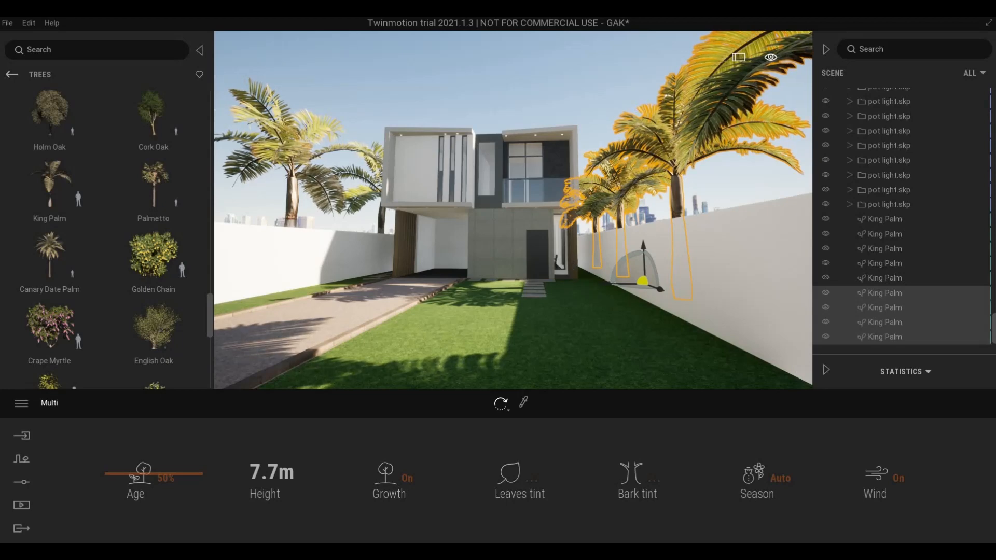
- Fly over the side wall to inspect the palms flanking the driveway, then select the palm behind the garden wall
key("w")
key("d")
key("e")
right_click_drag(572, 263, 568, 270)
key("w")
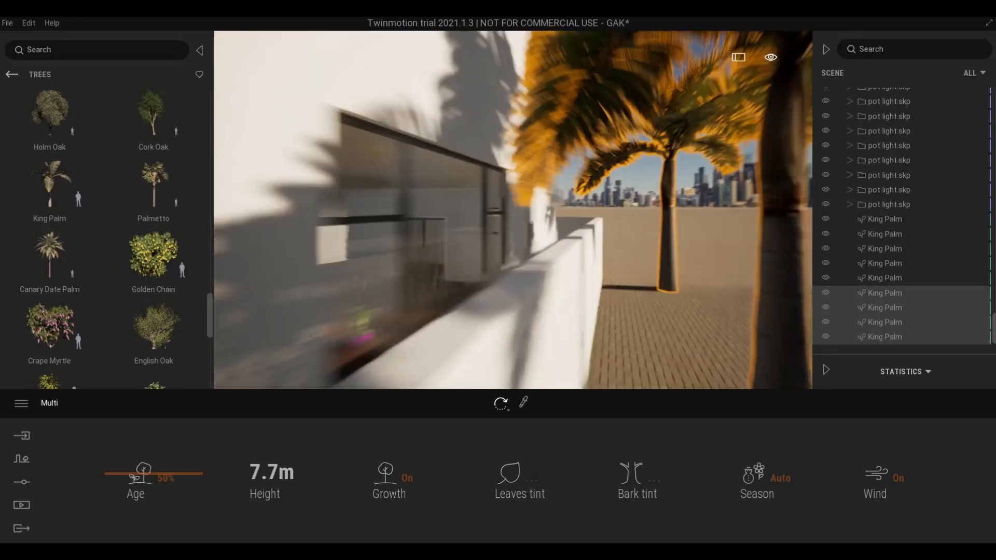
key("d")
key("a")
key("s")
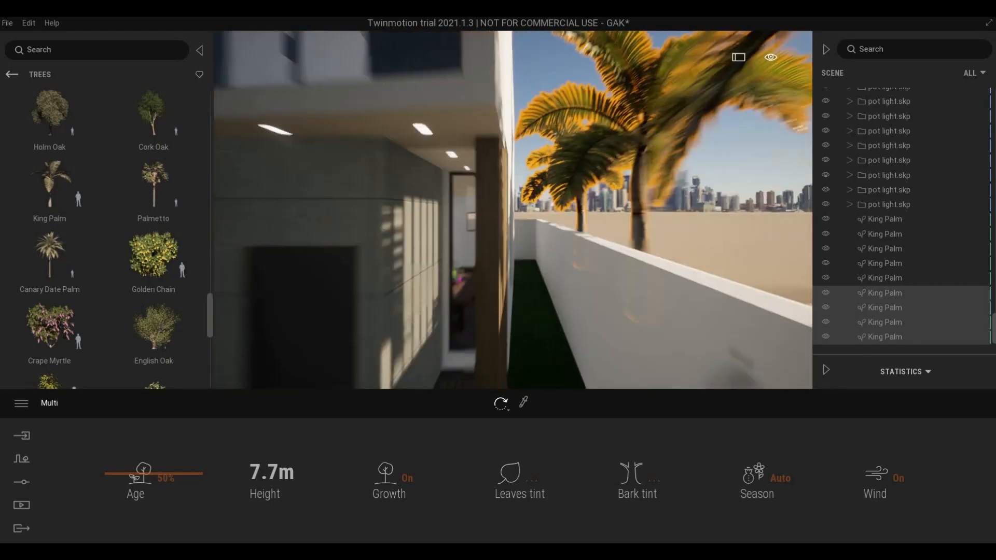
right_click_drag(568, 271, 552, 261)
key("s")
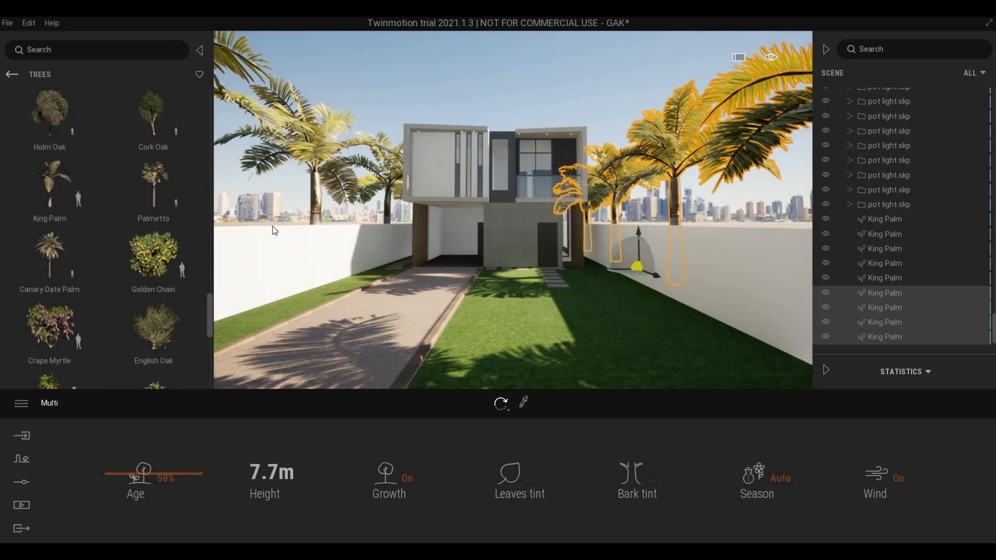
key("s")
key("w")
right_click_drag(364, 205, 430, 176)
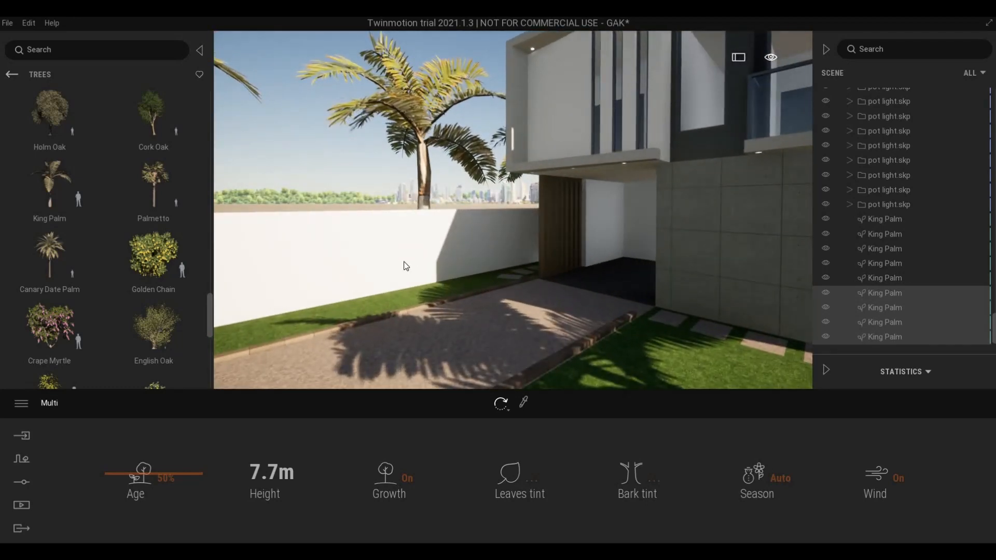
left_click(384, 292)
- Make a single copy of the garden-wall King Palm and slide it along the wall
left_click_drag(386, 289, 258, 290, "shift")
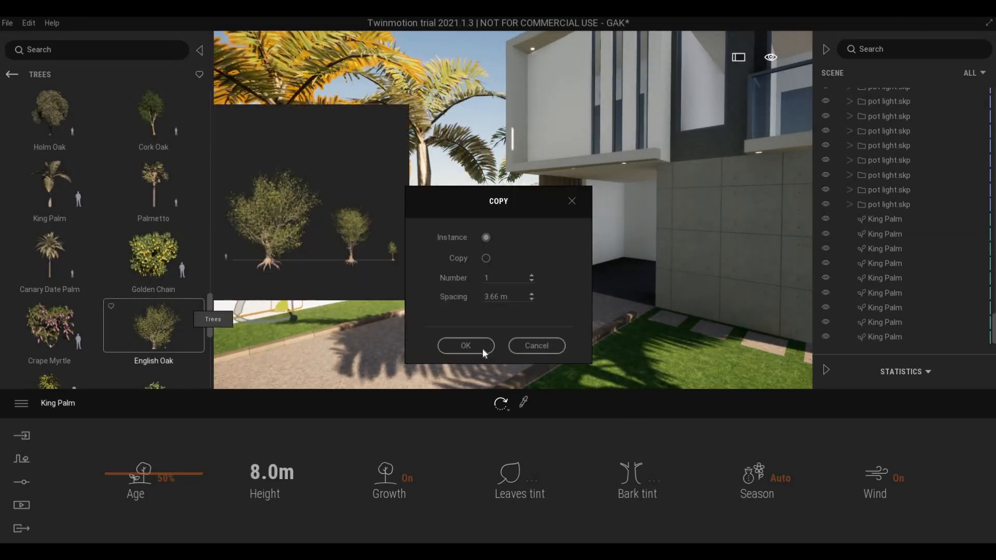
left_click(465, 345)
left_click(385, 287)
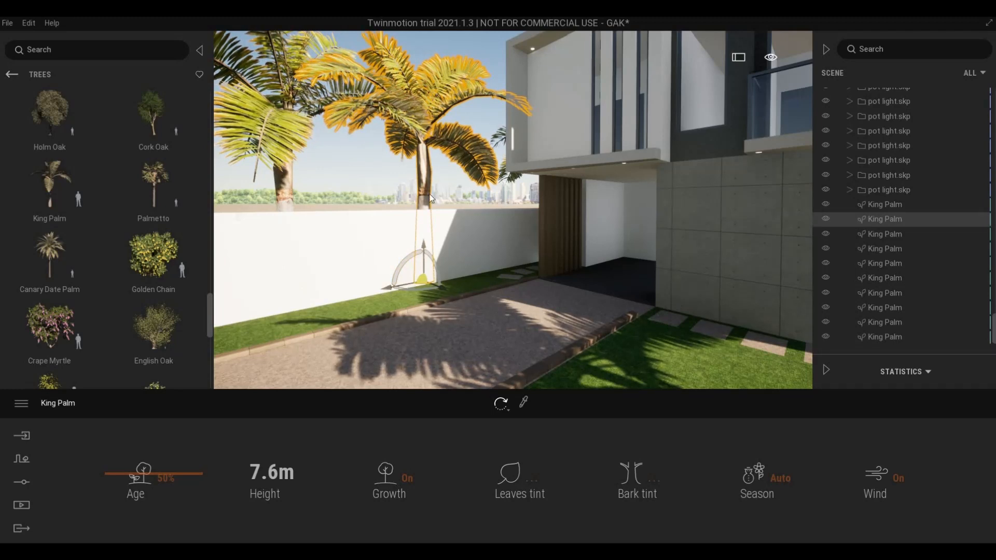
left_click(408, 275)
left_click(404, 287)
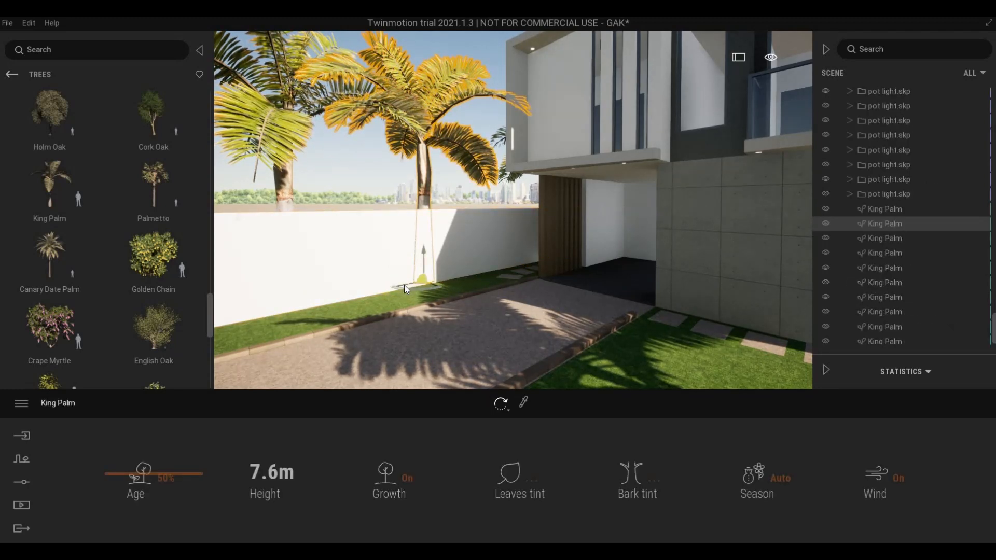
left_click_drag(403, 285, 463, 268)
key("Escape")
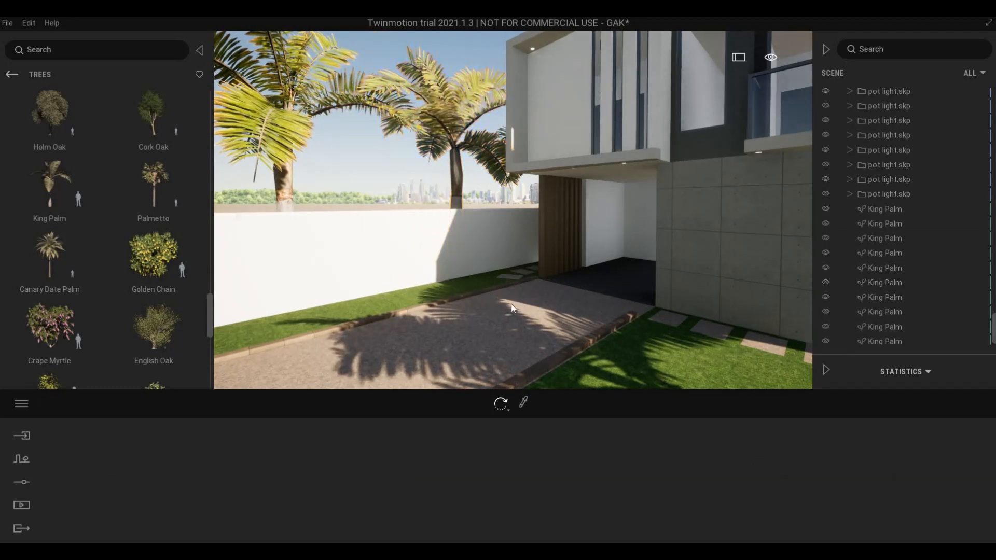
key("s")
right_click_drag(464, 268, 529, 305)
key("a")
key("s")
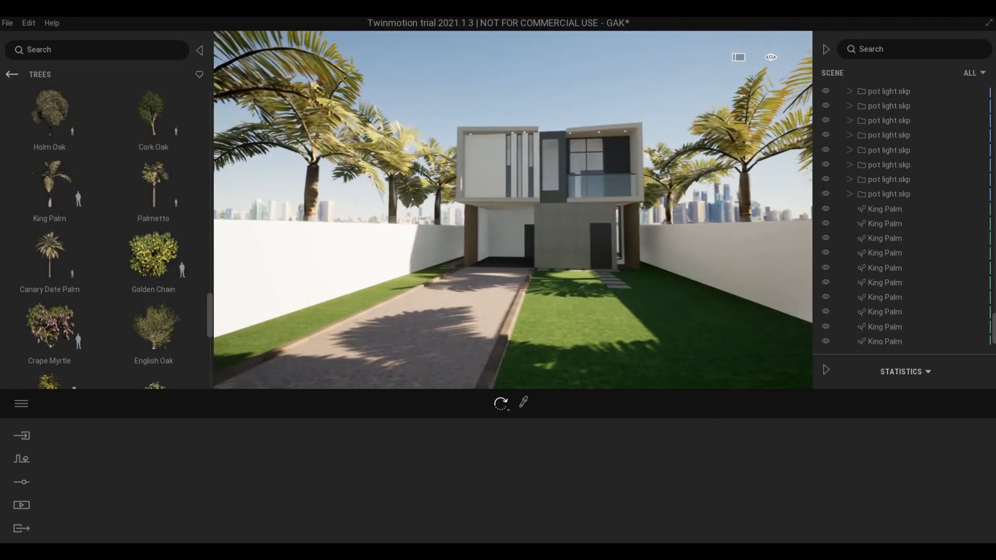
key("d")
key("s")
right_click_drag(663, 269, 673, 184)
key("w")
key("s")
key("w")
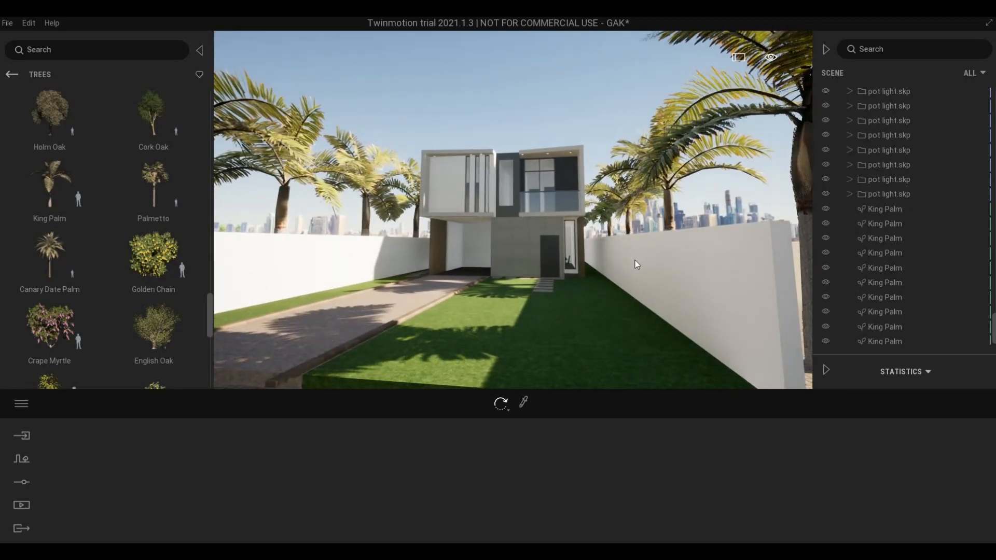
right_click_drag(636, 263, 618, 259)
key("w")
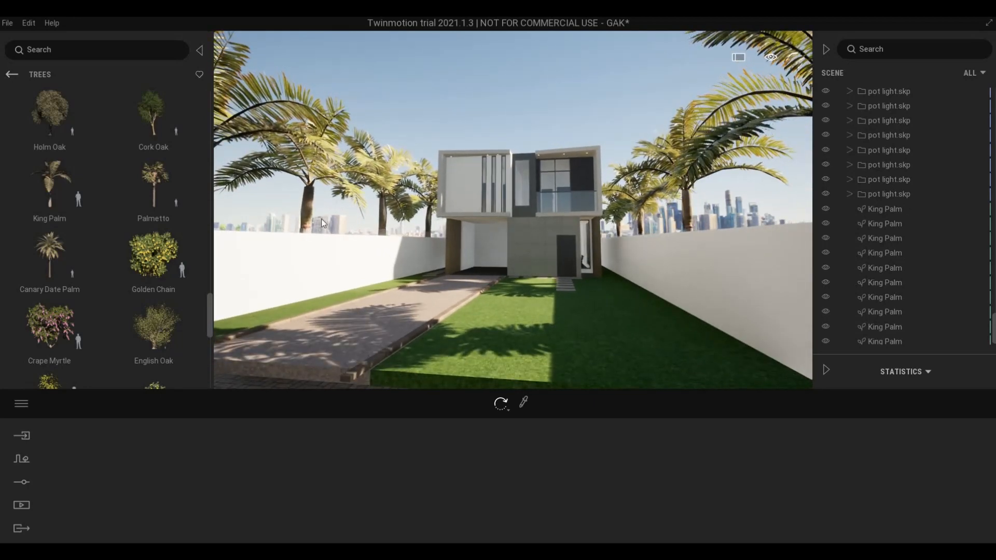
key("w")
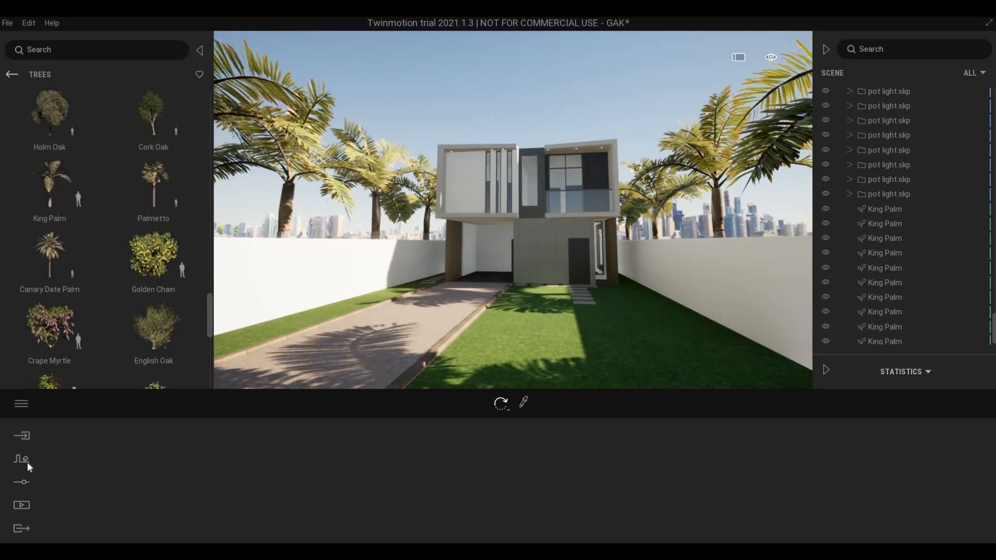
- Set the Location background picture to None to remove the city skyline
left_click(26, 461)
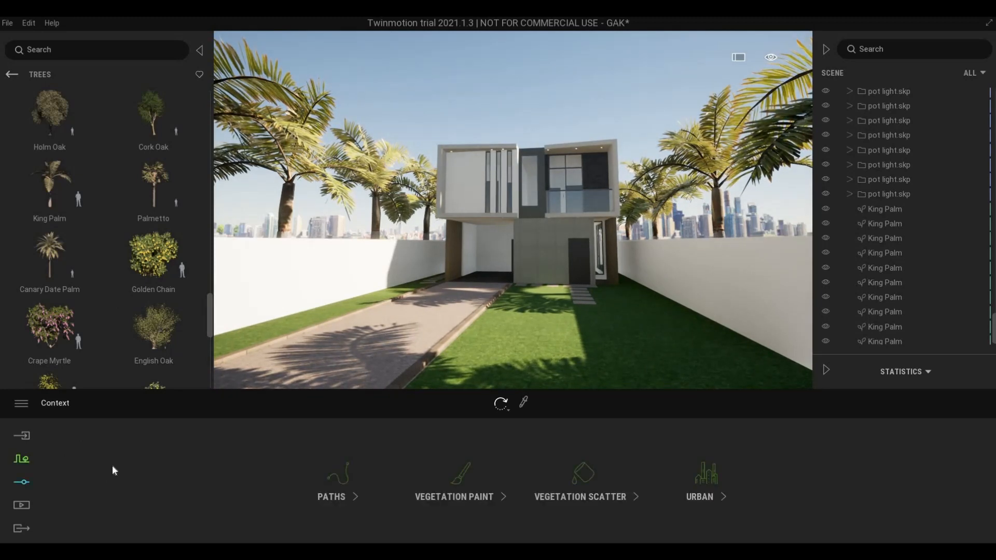
left_click(21, 483)
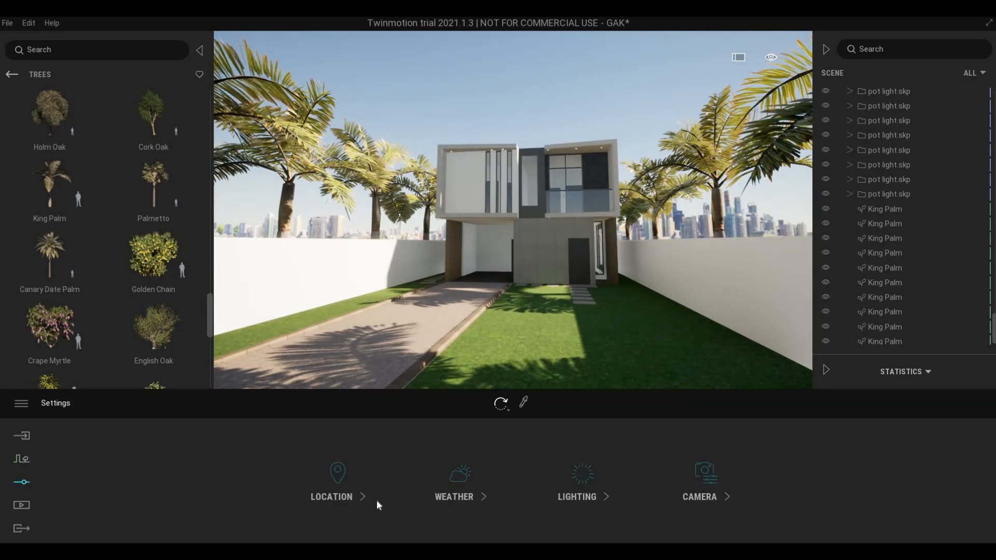
left_click(350, 500)
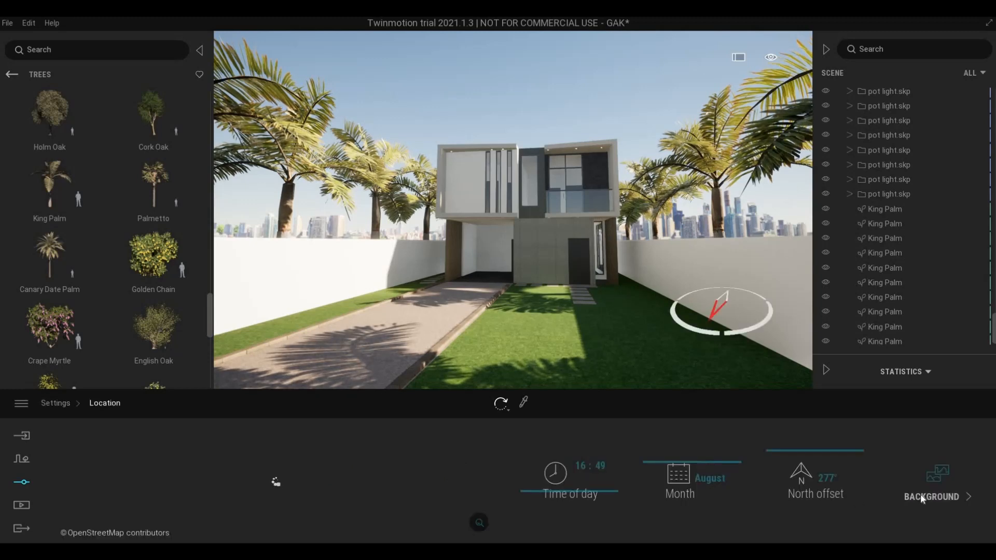
left_click(921, 497)
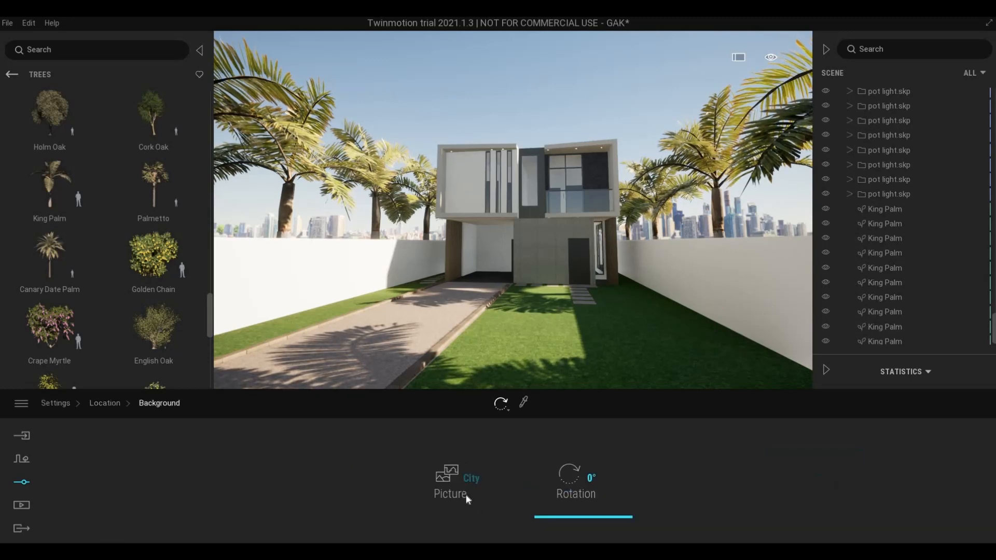
left_click(467, 497)
left_click(337, 275)
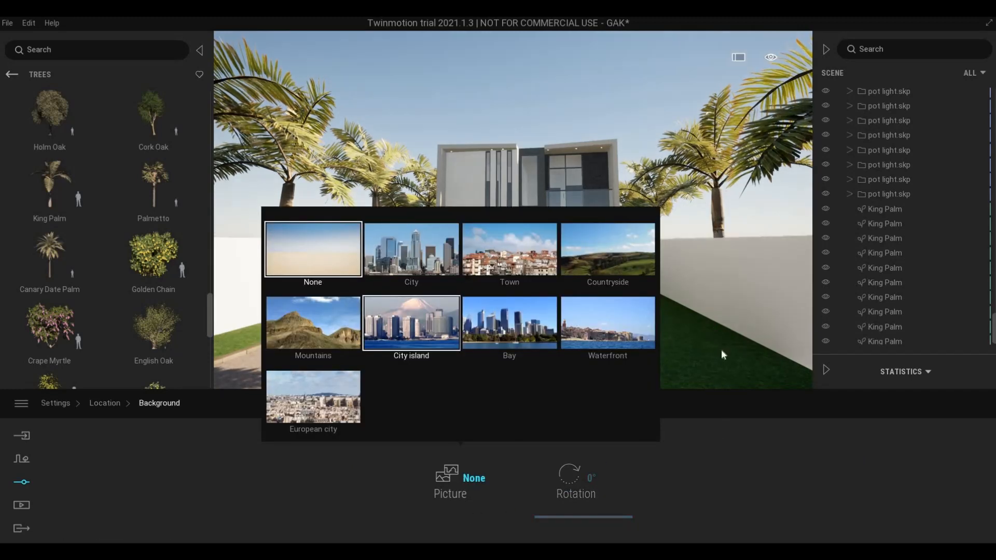
left_click(721, 350)
right_click_drag(657, 348, 662, 343)
- Fly the camera low over the paving up close to the side door
key("w")
key("e")
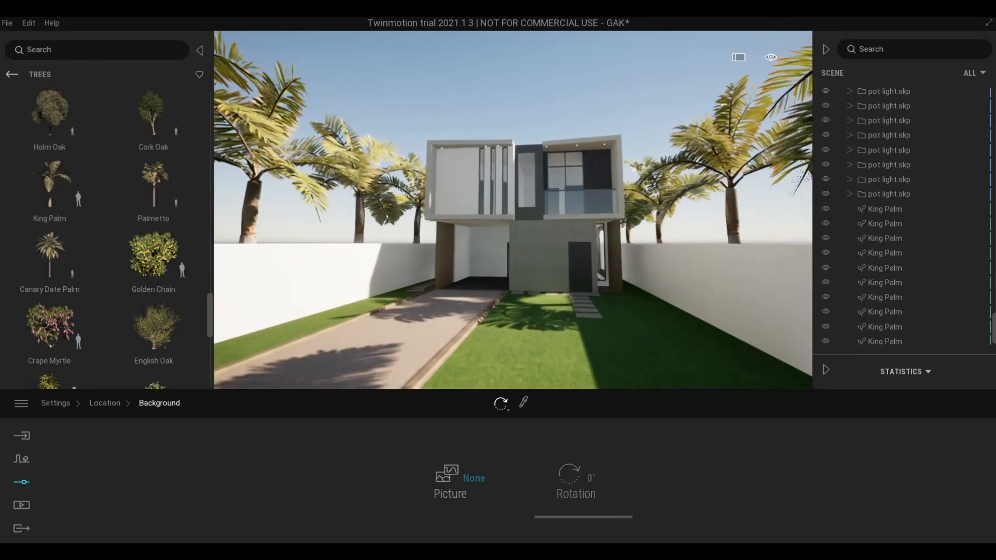
key("s")
key("q")
key("e")
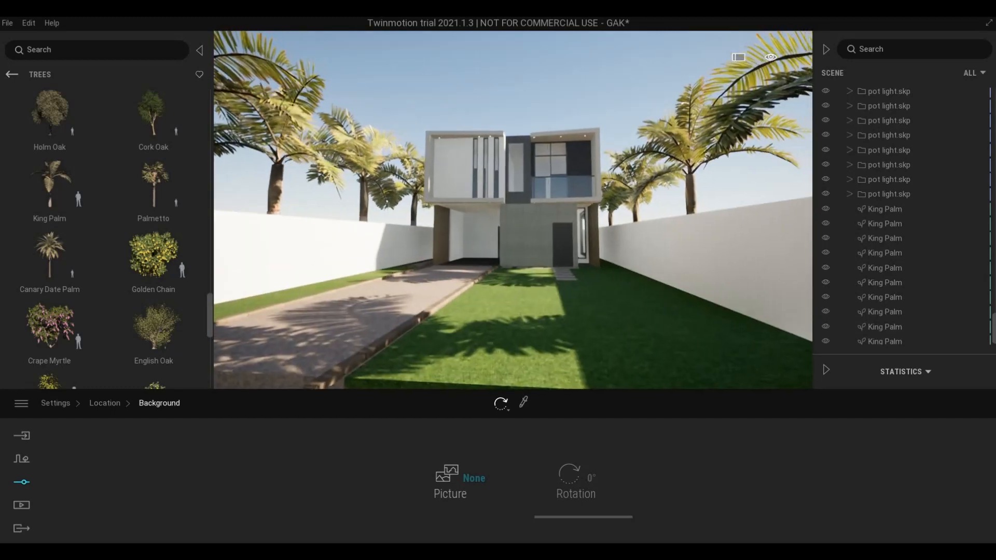
key("w")
key("d")
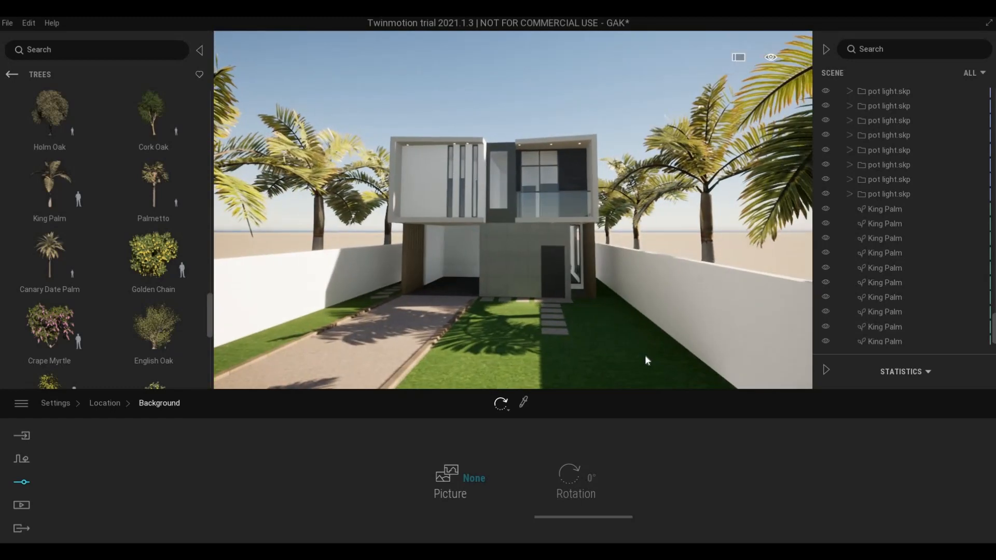
key("w")
key("q")
key("d")
key("w")
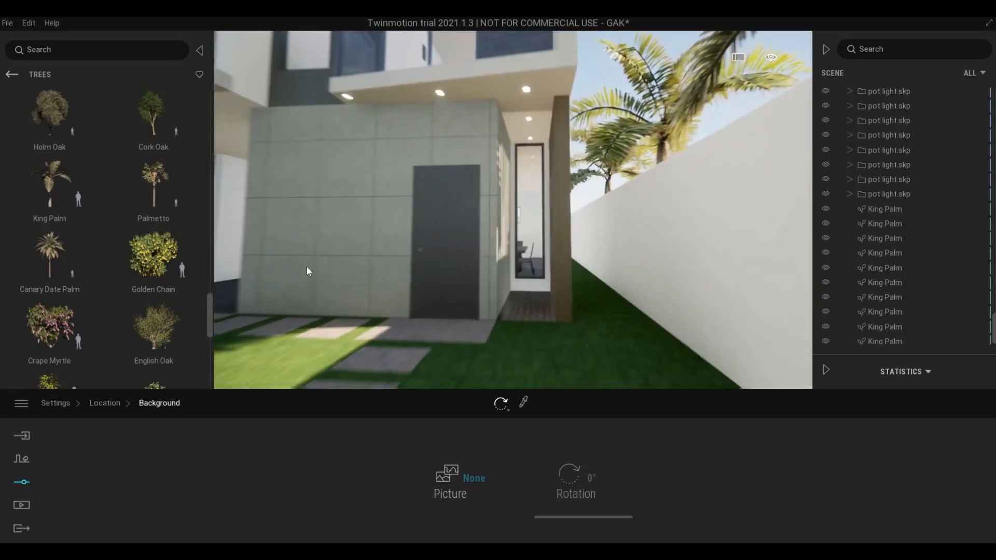
- Try Flame of the Forest and Golden Chain trees near the door from the Trees library
scroll(196, 311, "down", 1)
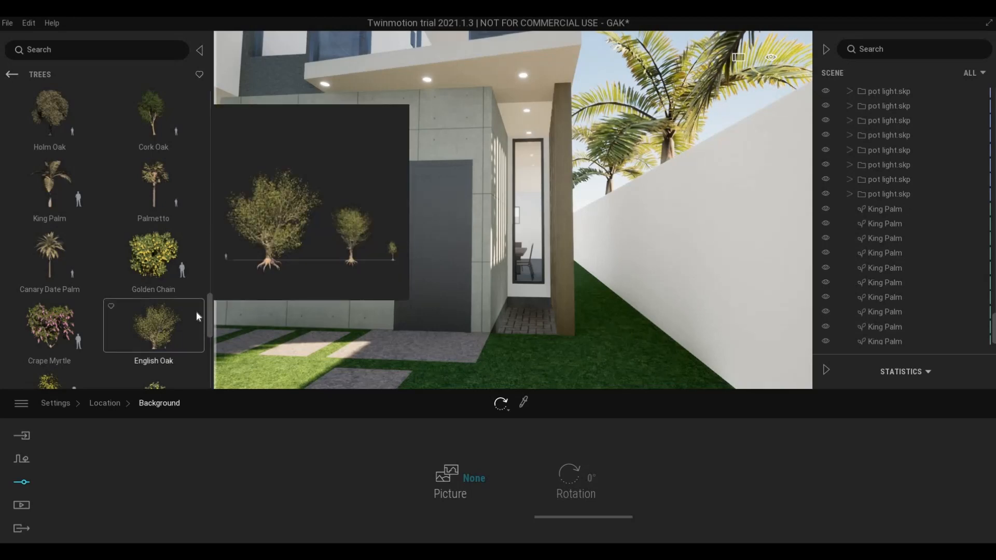
left_click_drag(512, 310, 86, 330)
scroll(76, 291, "down", 5)
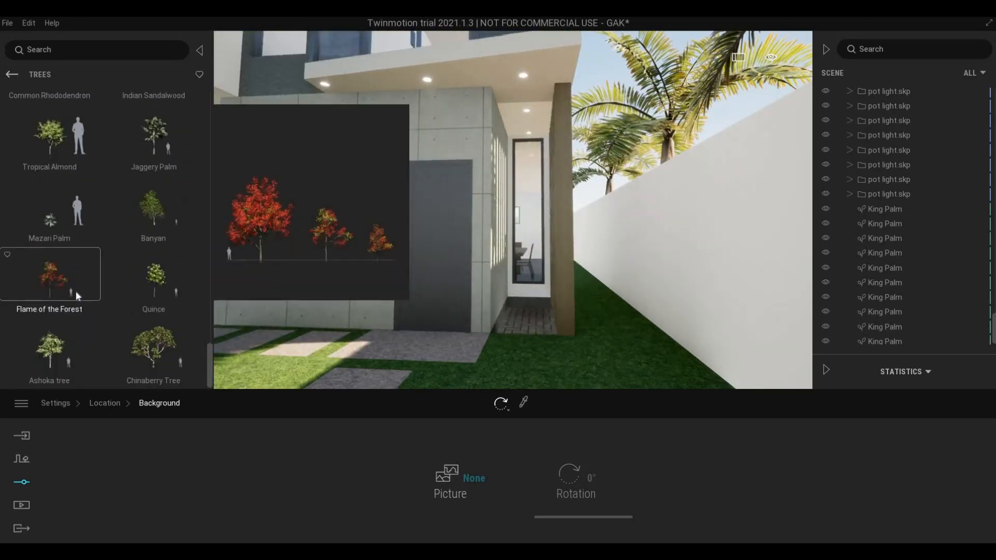
scroll(54, 293, "up", 3)
scroll(96, 300, "down", 2)
left_click_drag(465, 304, 92, 335)
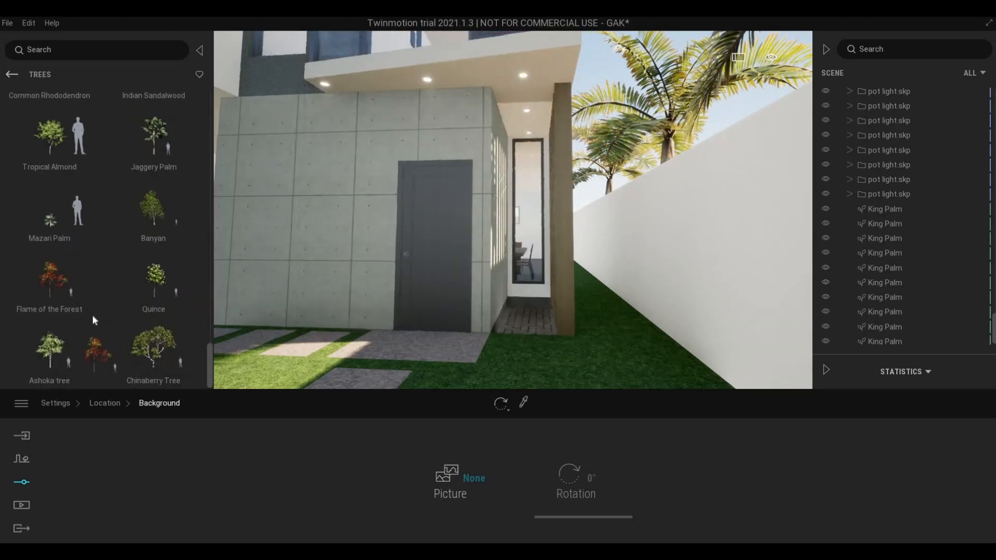
scroll(92, 315, "up", 10)
scroll(92, 315, "up", 5)
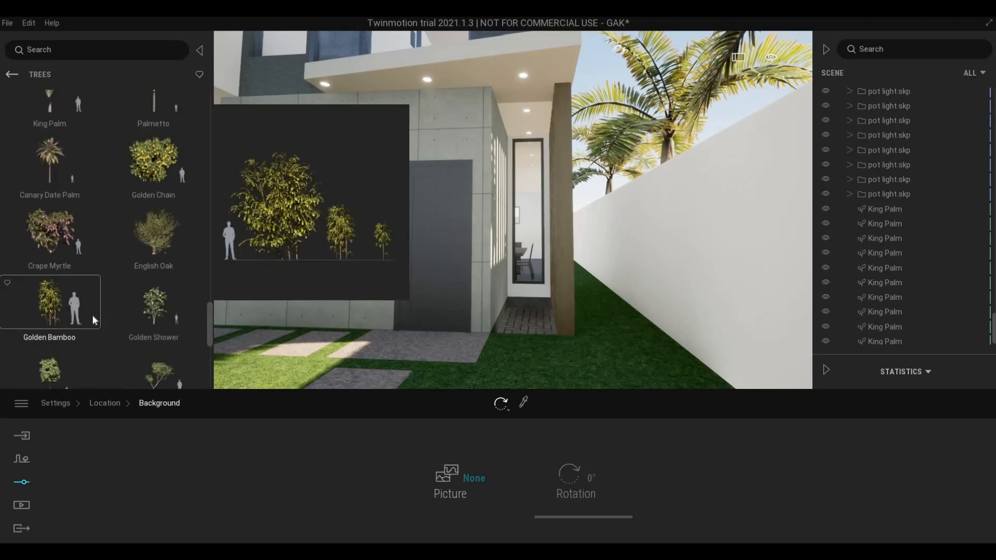
scroll(59, 311, "down", 2)
mouse_move(121, 223)
left_mouse_down()
mouse_move(284, 261)
mouse_move(451, 333)
left_mouse_up()
- Keep browsing the Trees library and turn the view down toward the side door
scroll(120, 320, "down", 10)
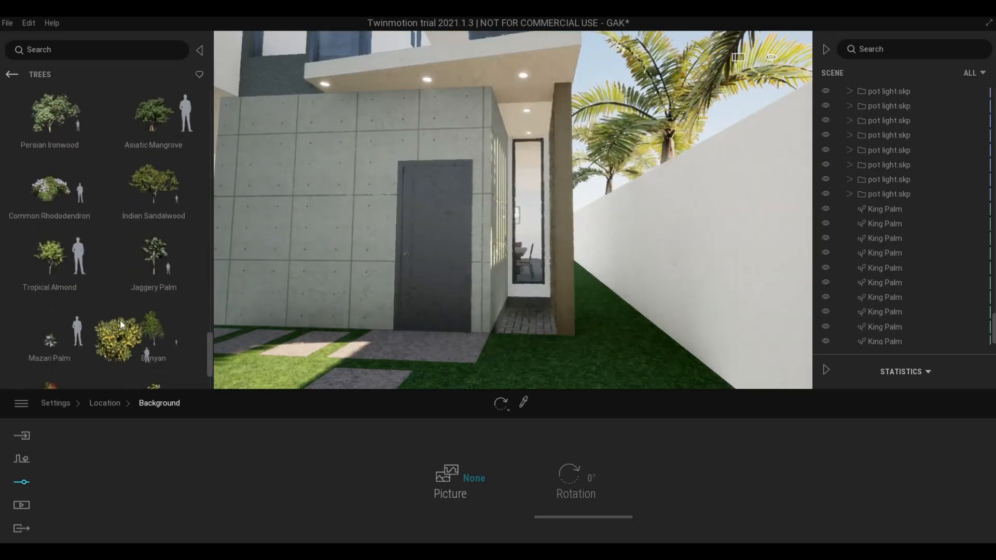
scroll(120, 320, "up", 9)
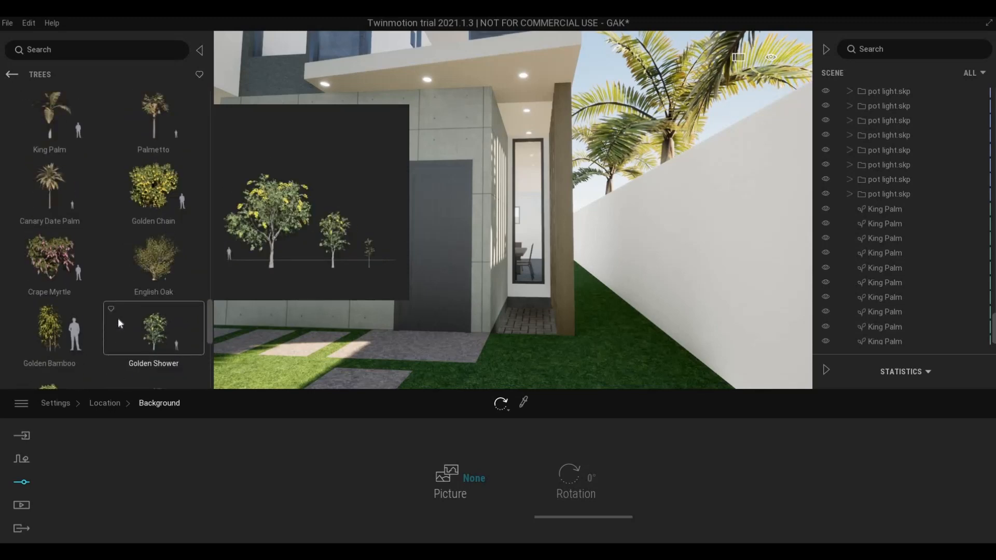
scroll(119, 316, "up", 2)
scroll(118, 313, "down", 5)
scroll(119, 313, "up", 6)
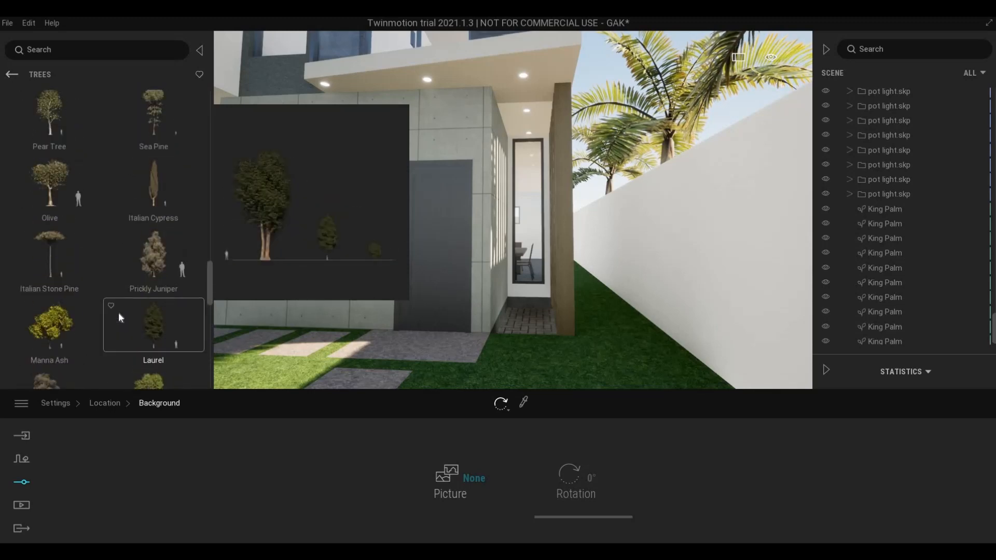
scroll(118, 312, "up", 5)
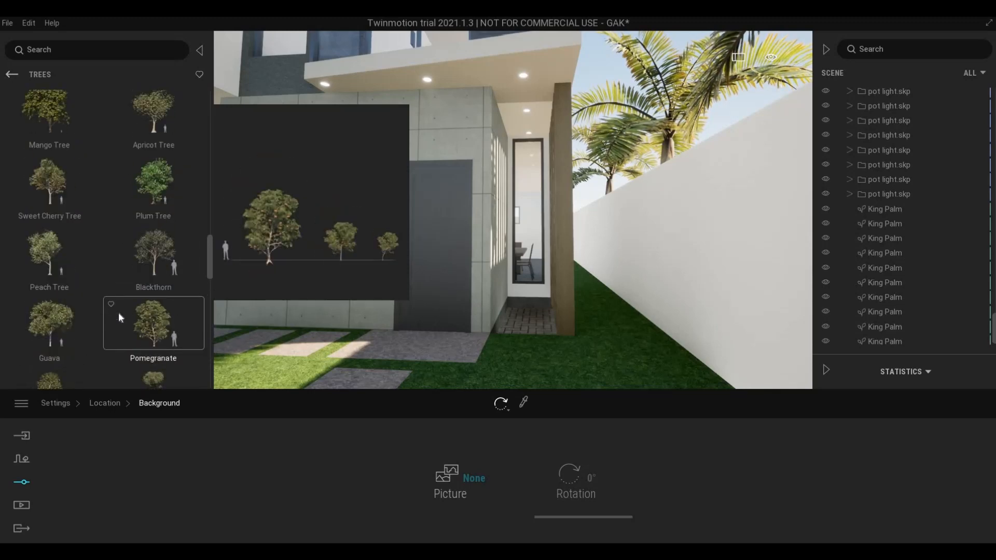
scroll(119, 313, "up", 3)
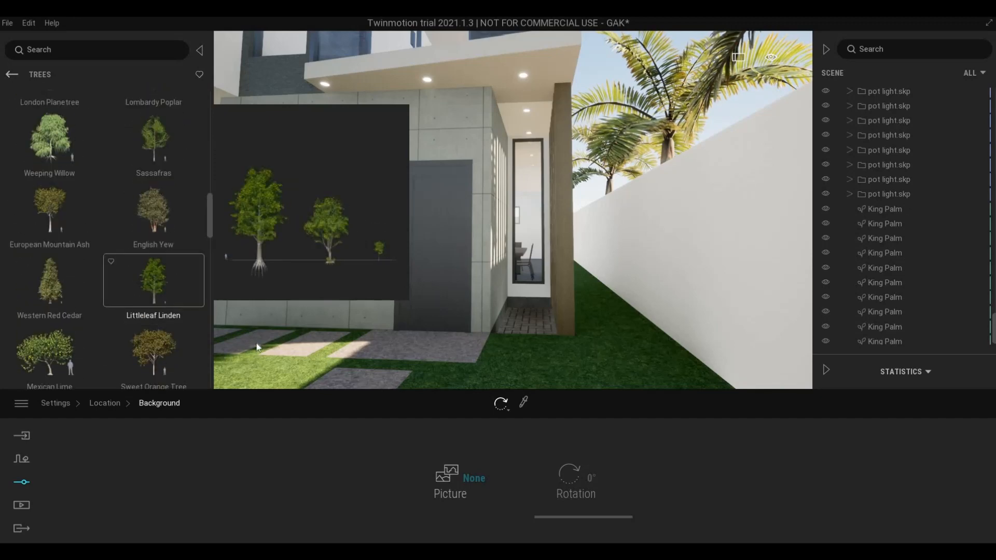
right_click_drag(515, 335, 515, 358)
scroll(515, 358, "up", 5)
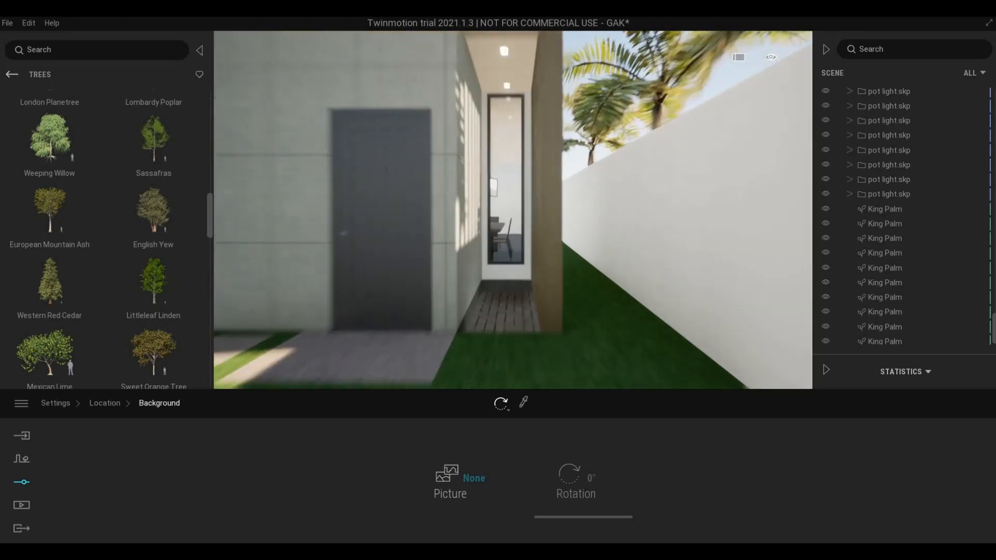
scroll(505, 348, "down", 3)
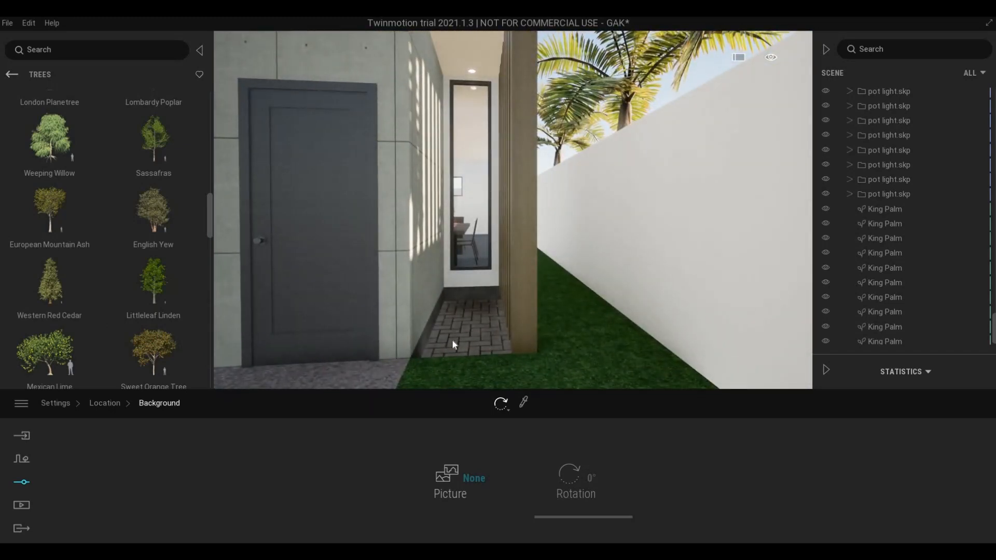
scroll(480, 343, "down", 3)
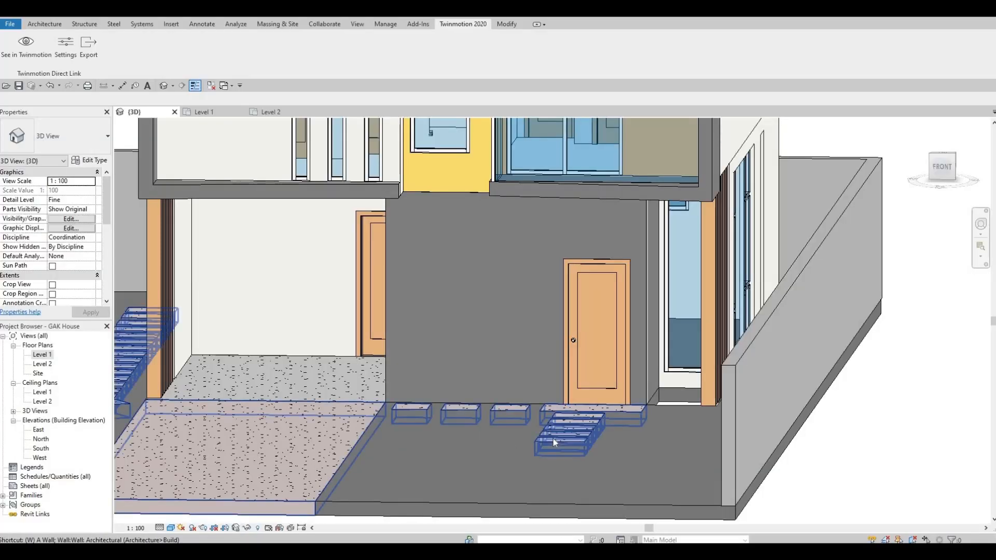
- Select the floor under the stepping stones and edit its boundary on the Level 1 plan
key("w")
scroll(554, 442, "up", 2)
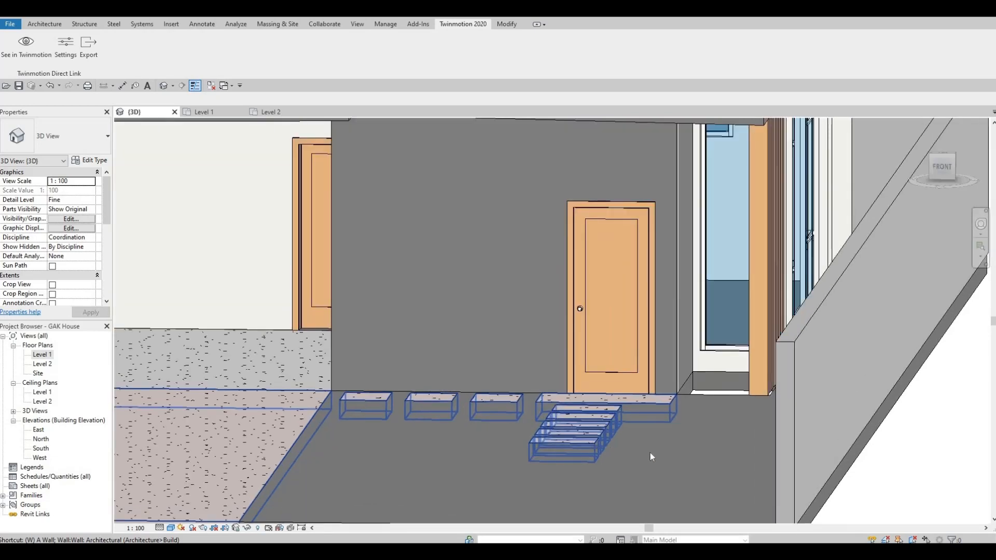
middle_click_drag(650, 453, 697, 457)
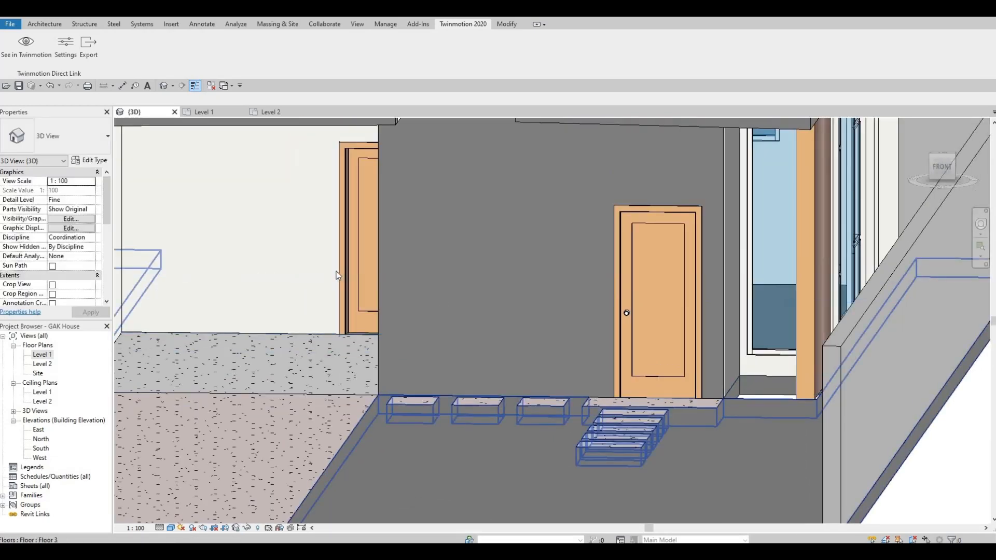
left_click(338, 275)
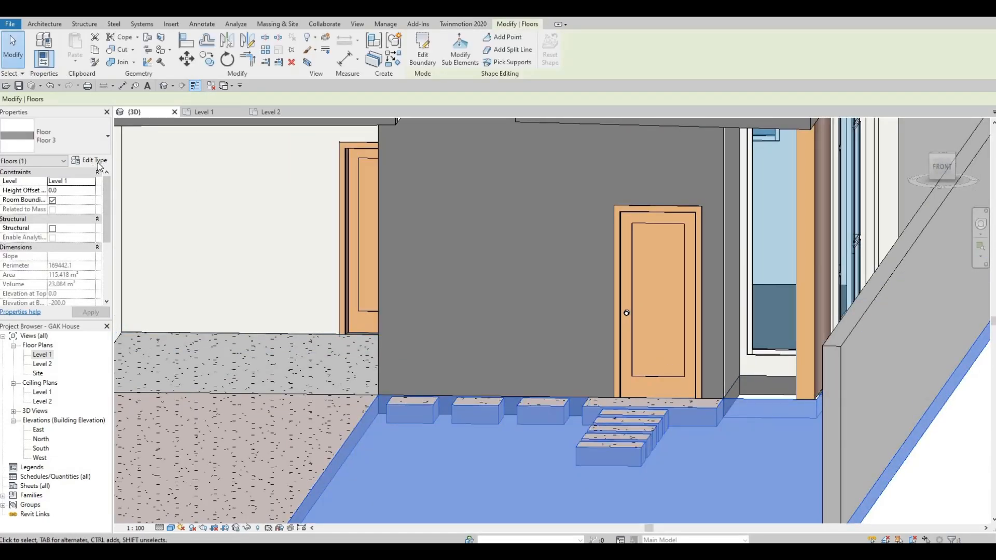
left_click(423, 49)
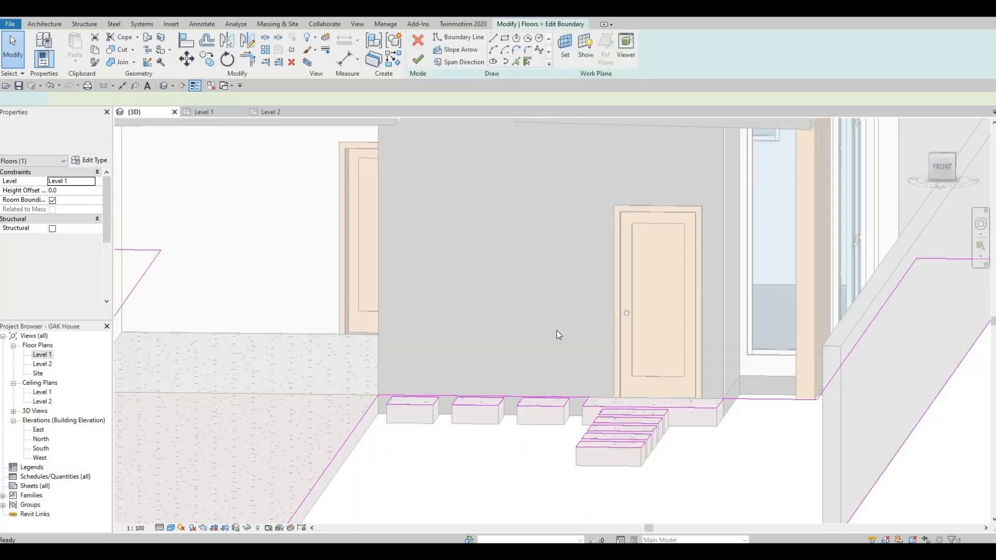
double_click(44, 355)
scroll(390, 349, "up", 3)
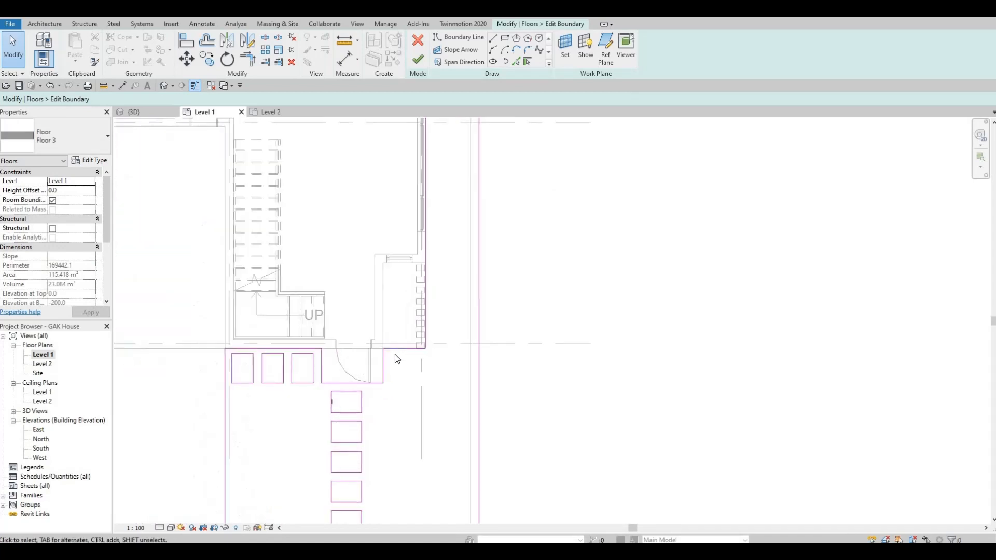
scroll(394, 354, "up", 2)
- Replace the boundary line beside the side door with the wall-edge line
left_click(397, 355)
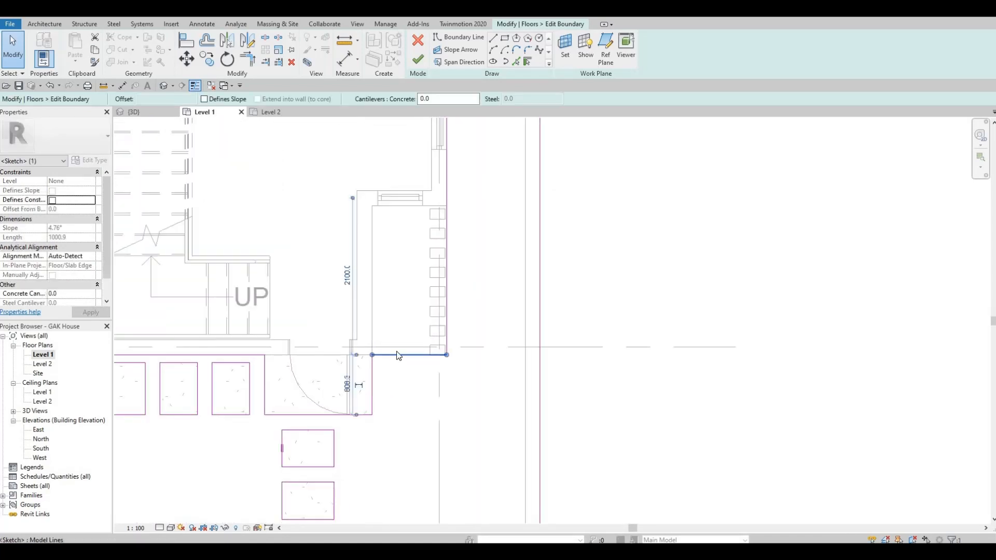
key("Delete")
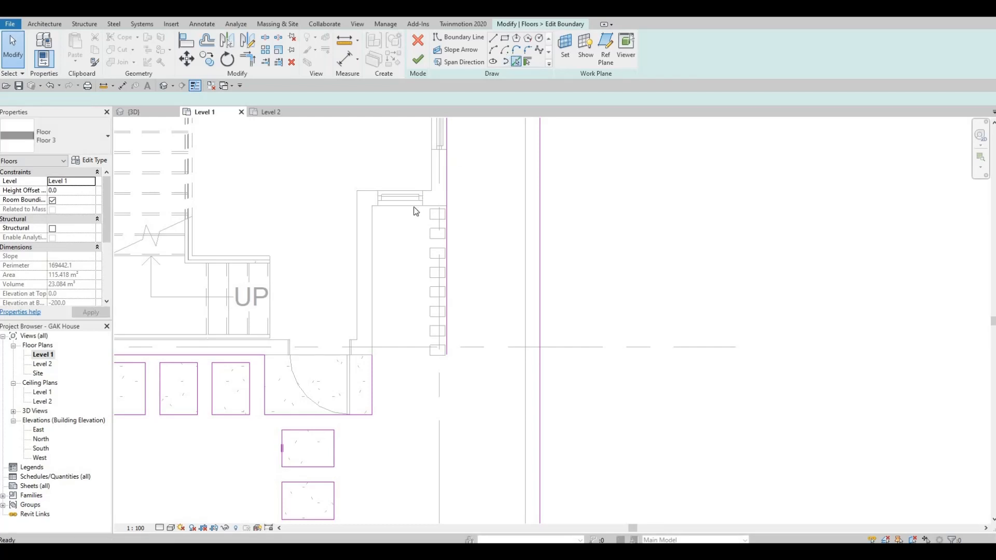
left_click(413, 207)
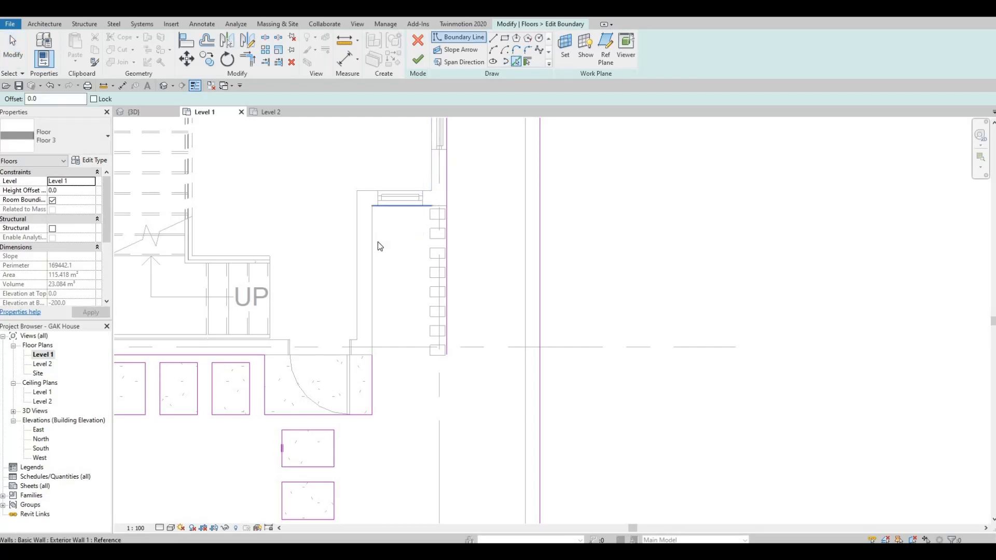
left_click(372, 300)
key("Escape")
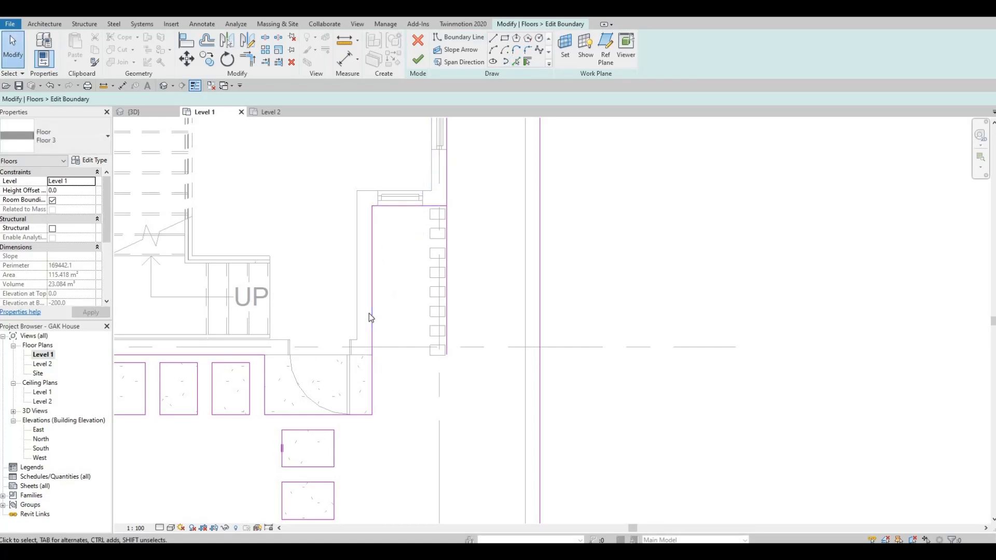
left_click(369, 314)
key("Delete")
- Join the boundary lines into closed corners with Trim/Extend (TR)
key("t")
key("r")
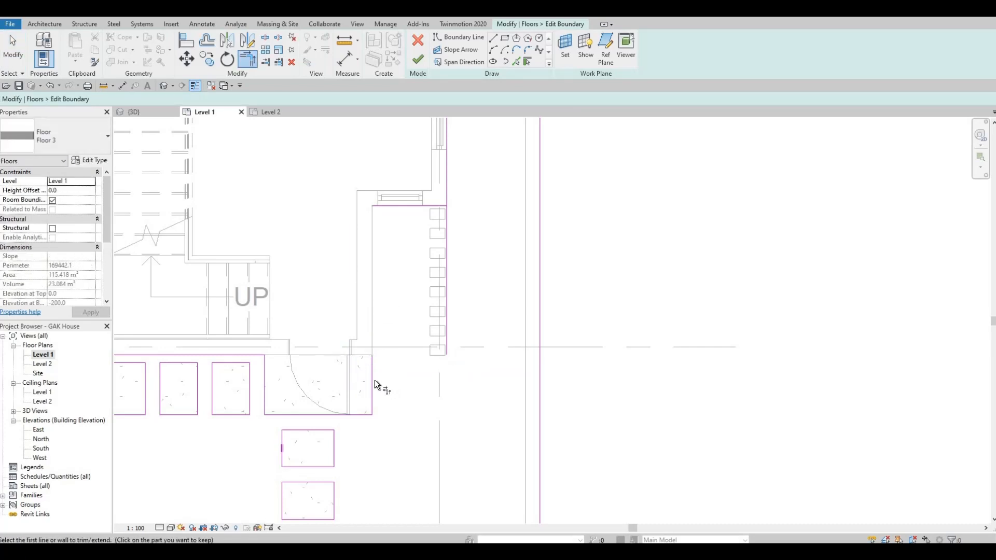
left_click(375, 380)
left_click(392, 208)
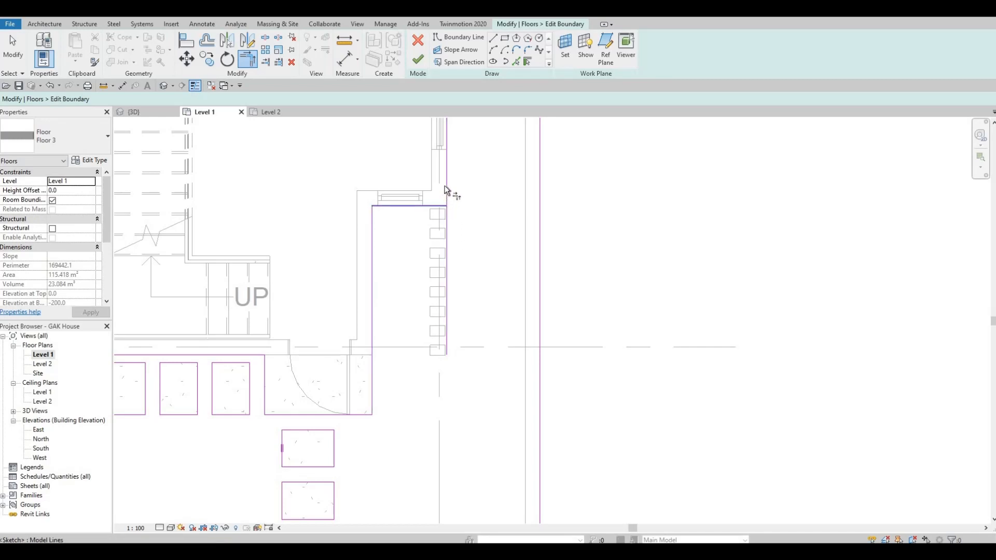
left_click(444, 229)
left_click(327, 353)
scroll(396, 312, "down", 3, "ctrl")
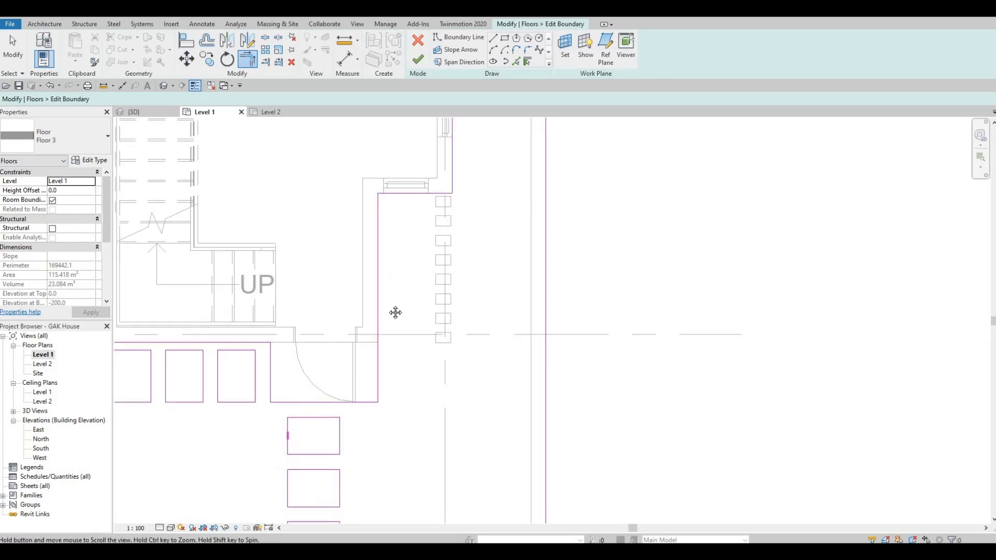
scroll(362, 332, "left", 3, "shift")
scroll(362, 332, "down", 2, "ctrl")
scroll(363, 311, "left", 2, "shift")
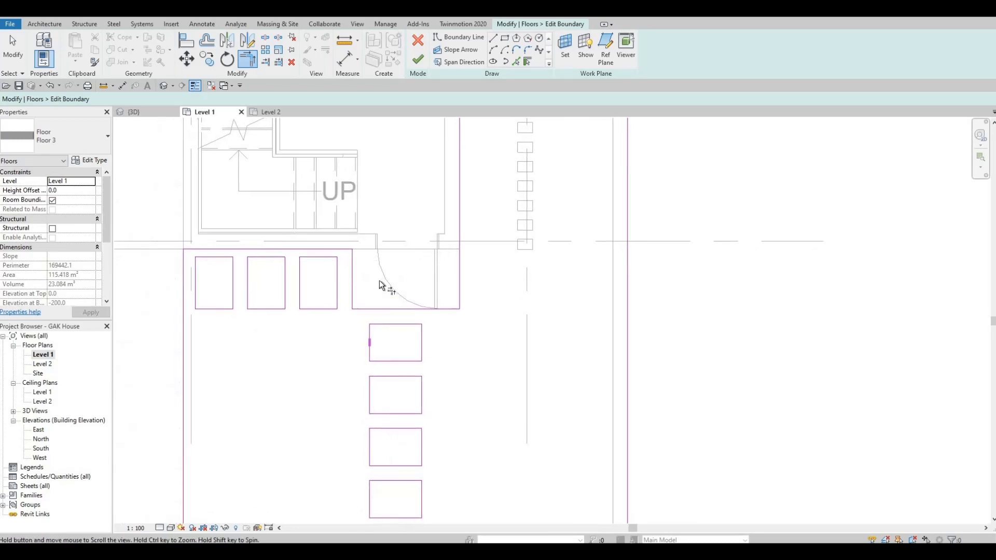
key("Escape")
key("Escape")
- Delete three boundary sketch lines, then undo to restore them
left_click(376, 274)
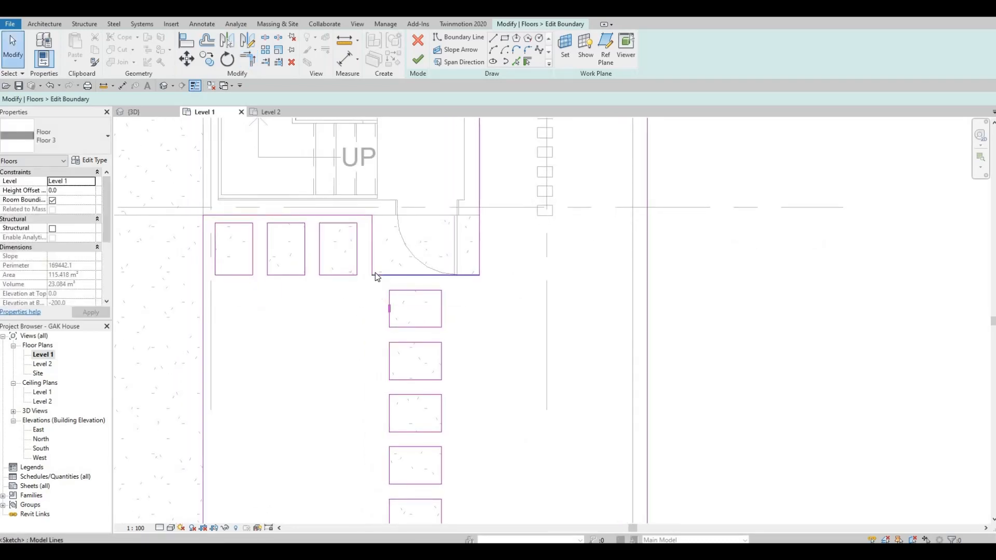
key("Delete")
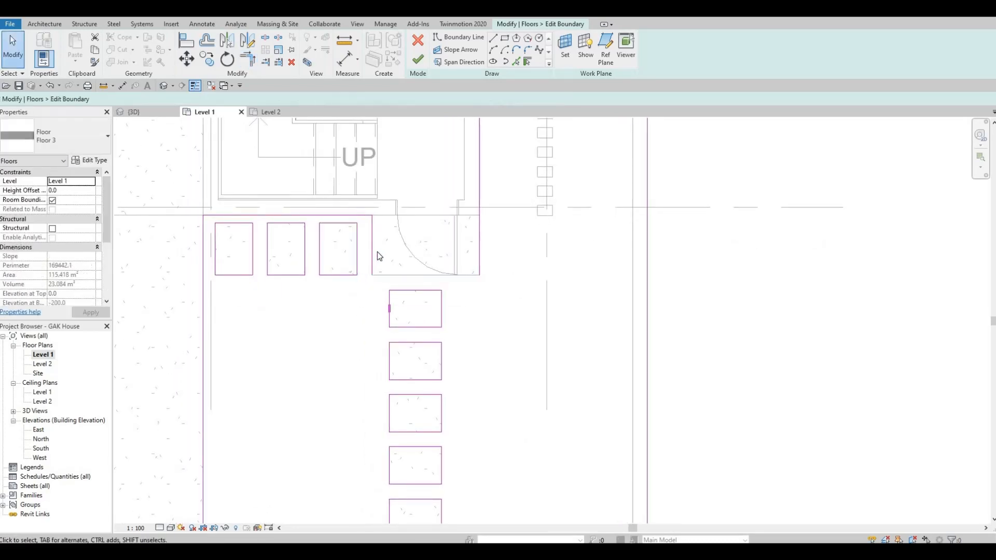
left_click(373, 252)
key("Delete")
left_click(475, 238)
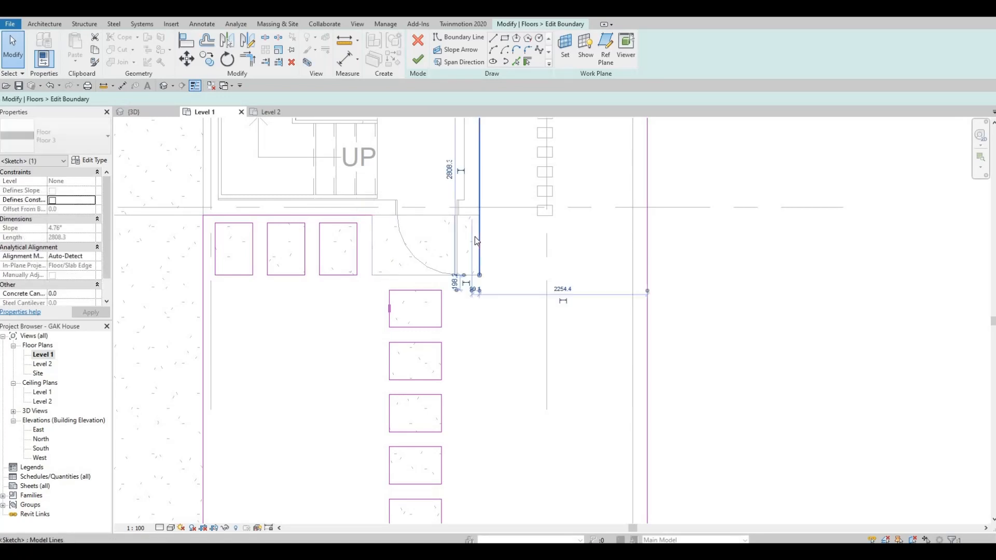
key("Delete")
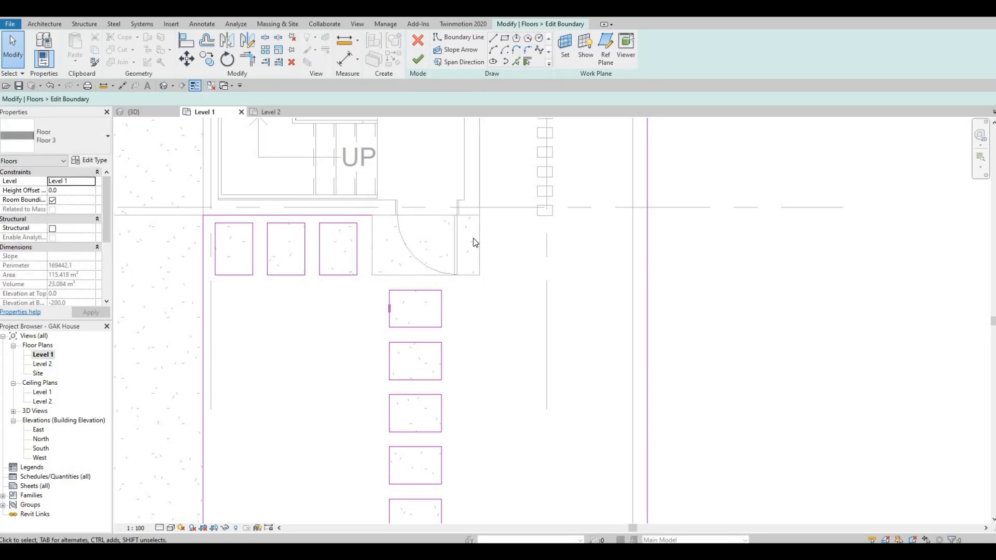
key("ctrl+z")
key("ctrl+z")
key("ctrl+z")
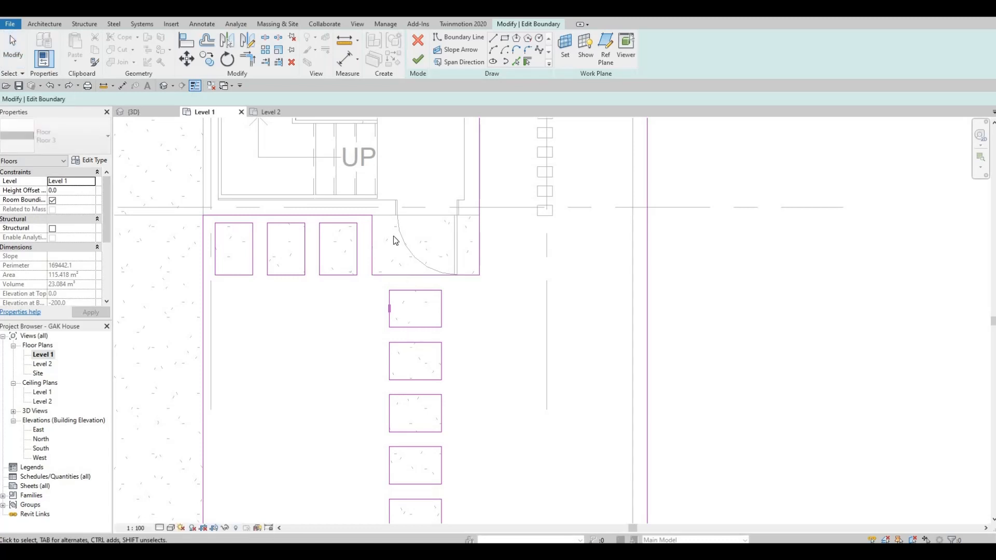
- Nudge the bottom edges of the four openings down two steps
middle_click_drag(443, 460, 419, 359)
scroll(418, 360, "down", 1)
mouse_move(444, 445)
left_mouse_down()
mouse_move(355, 225)
mouse_move(341, 244)
left_mouse_up()
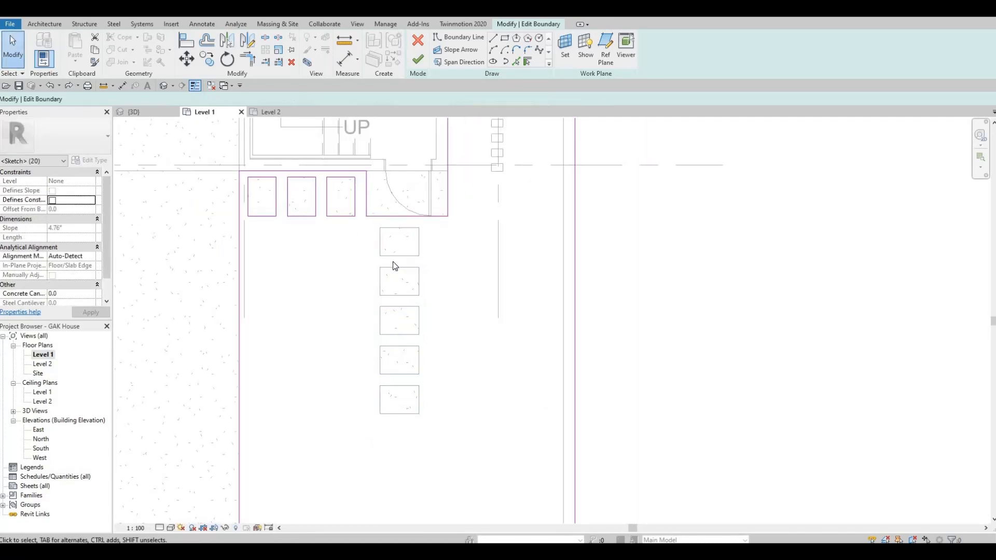
left_click(412, 256)
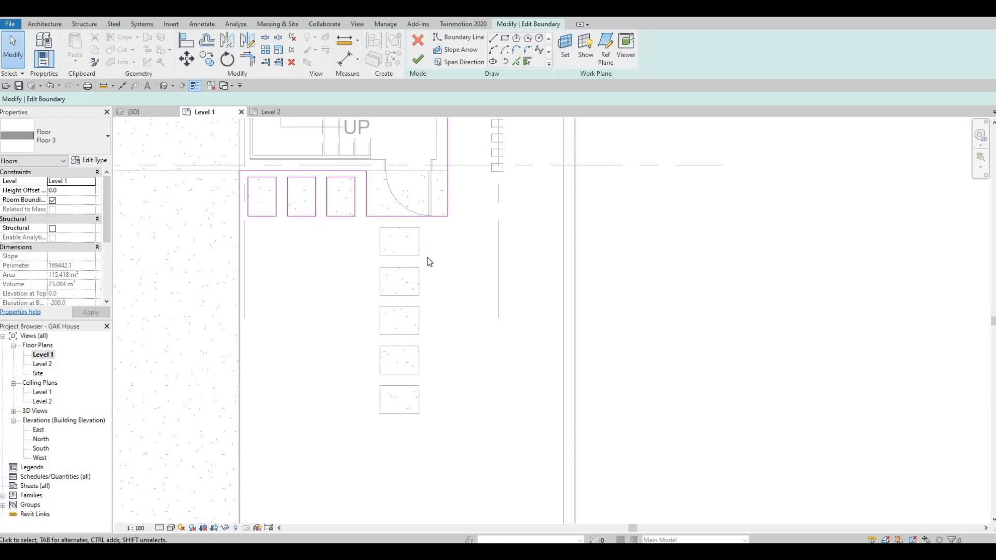
left_click_drag(231, 204, 470, 238)
key("Down")
key("Down")
key("Down")
key("Down")
key("Down")
key("Down")
key("Down")
key("Down")
key("Down")
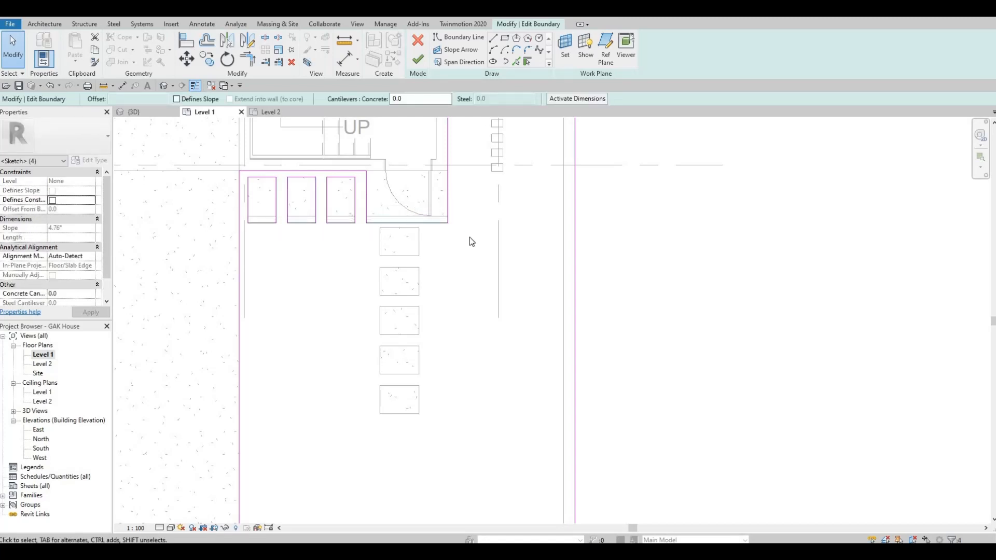
key("Down")
key("Down")
key("Down")
key("Down")
key("Down")
key("Down")
key("Down")
key("Down")
key("Down")
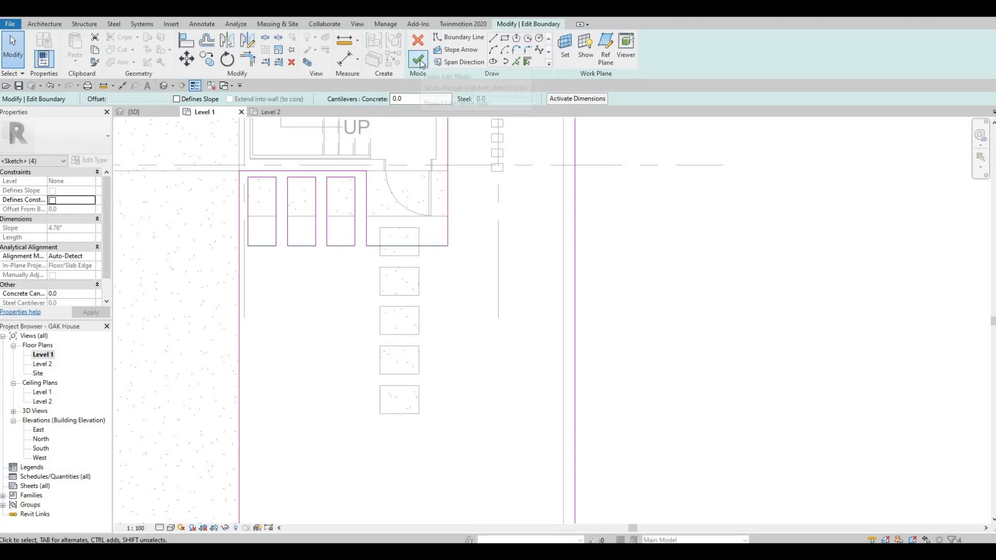
- Finish the boundary edit, save the project, and check the 117.641 m² floor
left_click(419, 61)
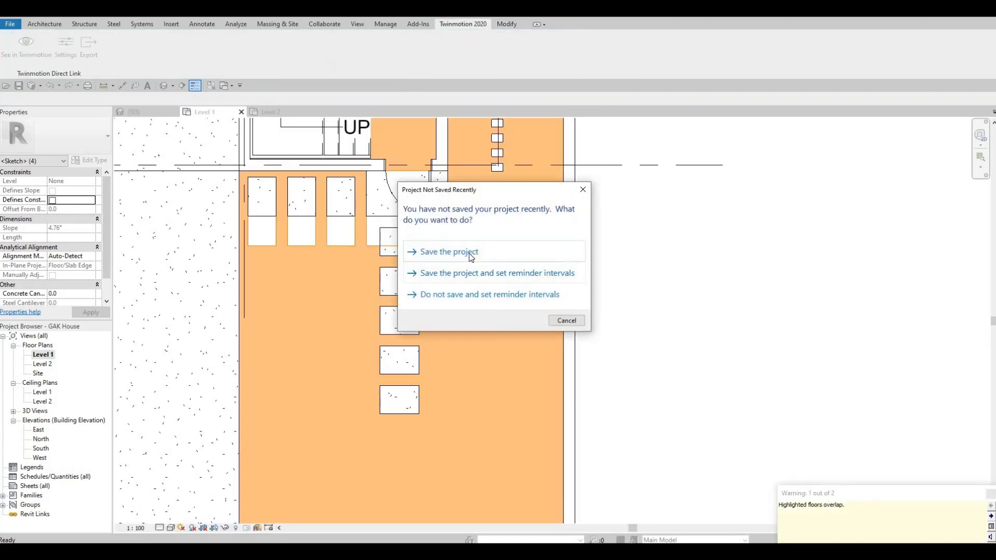
left_click(429, 280)
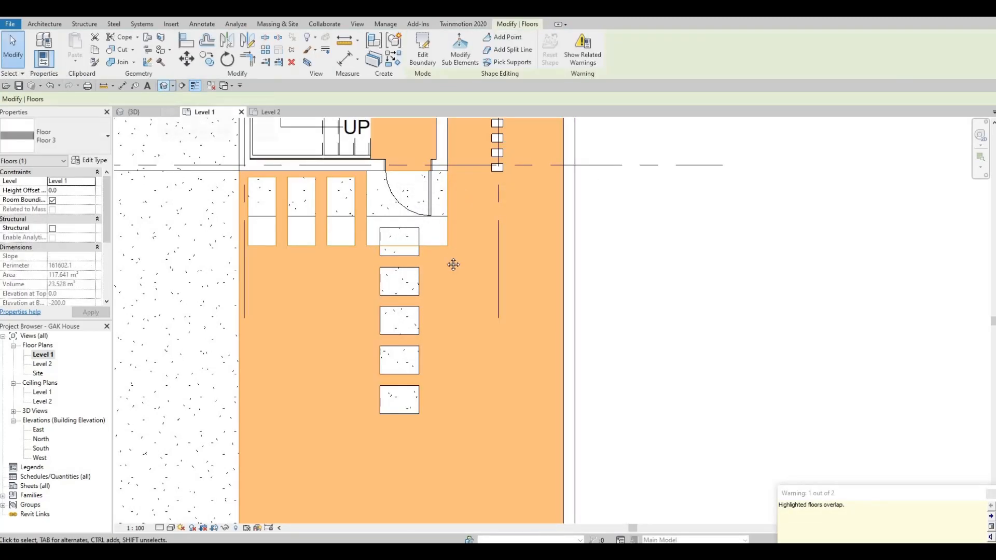
middle_click_drag(257, 193, 240, 263)
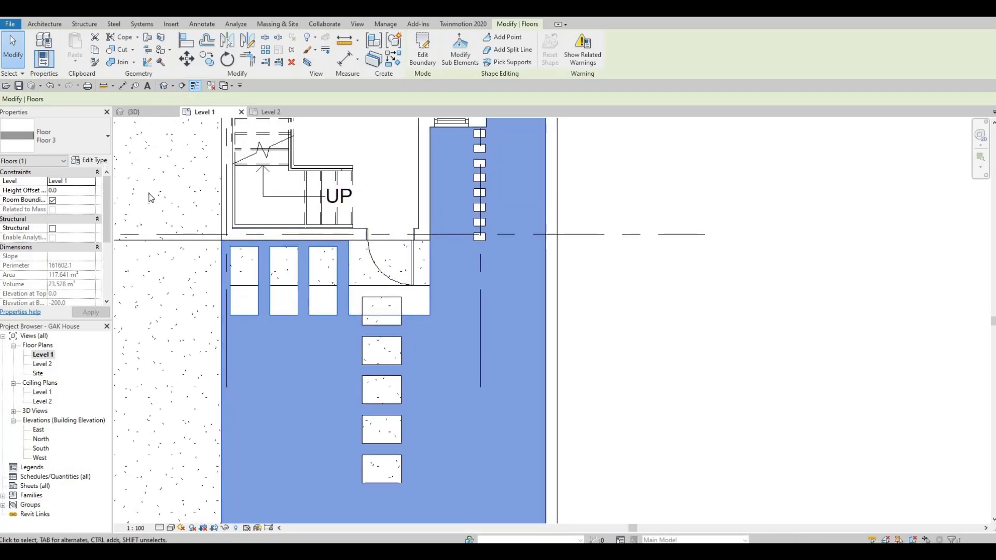
middle_click_drag(144, 342, 251, 269)
scroll(157, 338, "down", 1)
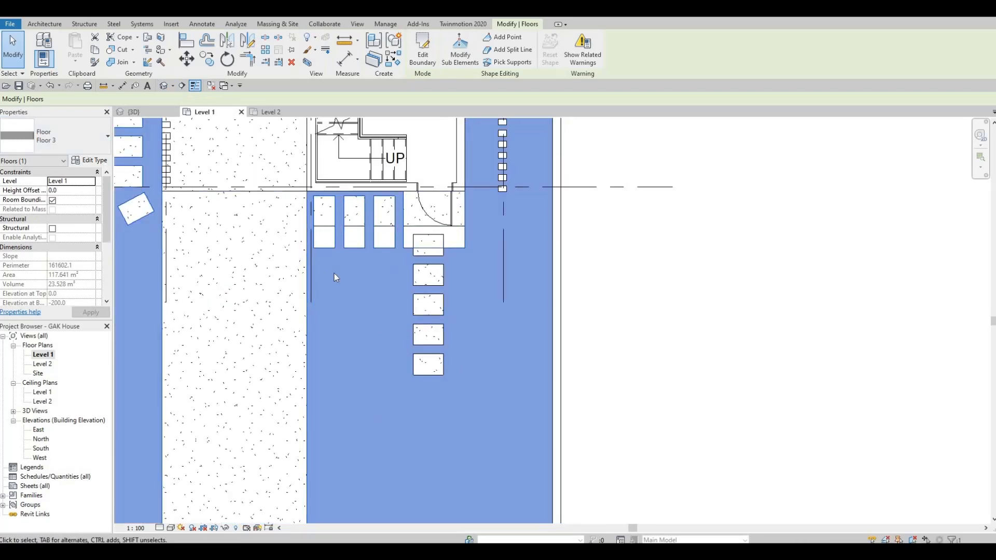
middle_click_drag(334, 273, 364, 250)
scroll(364, 249, "down", 1)
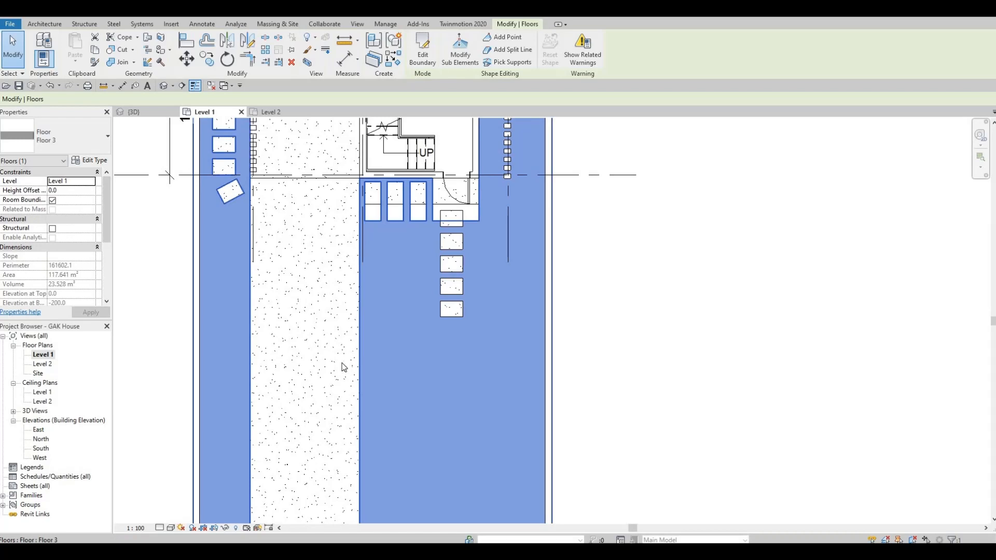
middle_click_drag(310, 519, 342, 446)
key("Escape")
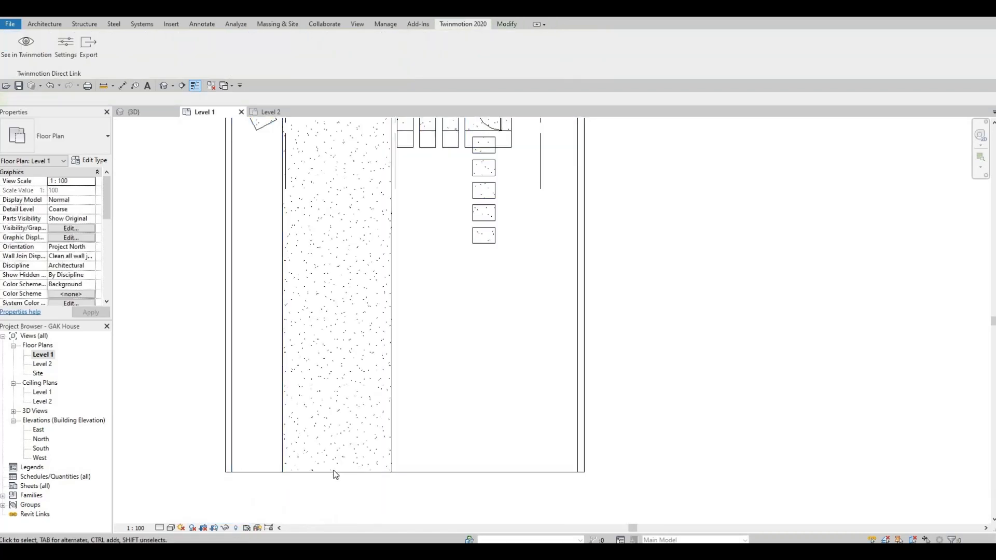
- Edit Floor 5's boundary and delete its rectangular outline loop
left_click(390, 183)
left_click(424, 66)
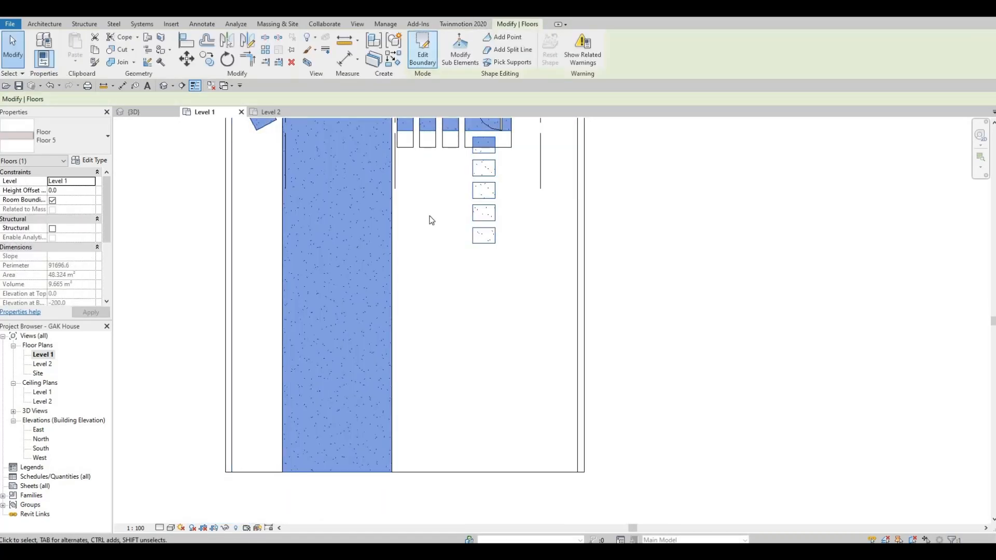
mouse_move(372, 280)
middle_mouse_down()
mouse_move(354, 304)
mouse_move(351, 276)
middle_mouse_up()
middle_click_drag(326, 392, 319, 445)
scroll(355, 281, "down", 2)
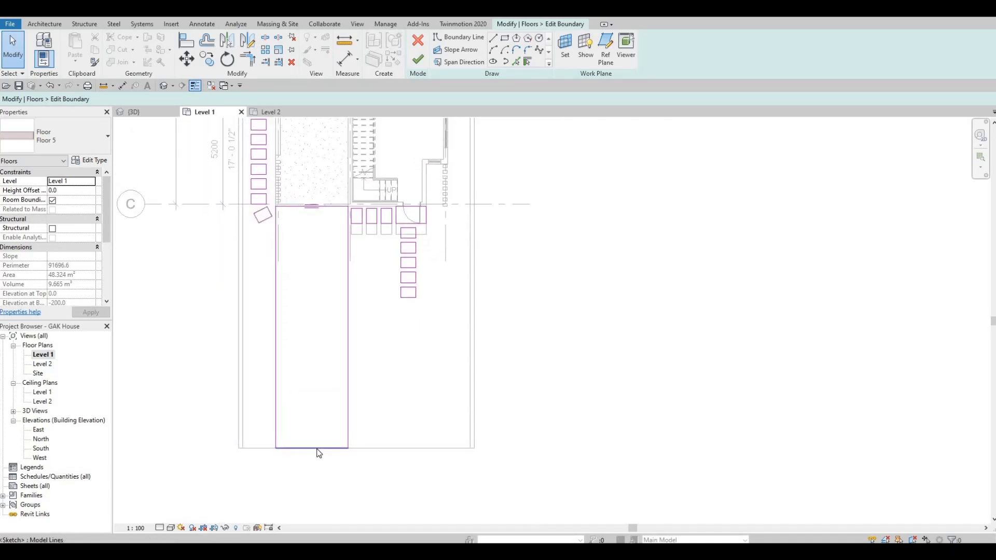
key("Tab")
left_click(323, 442)
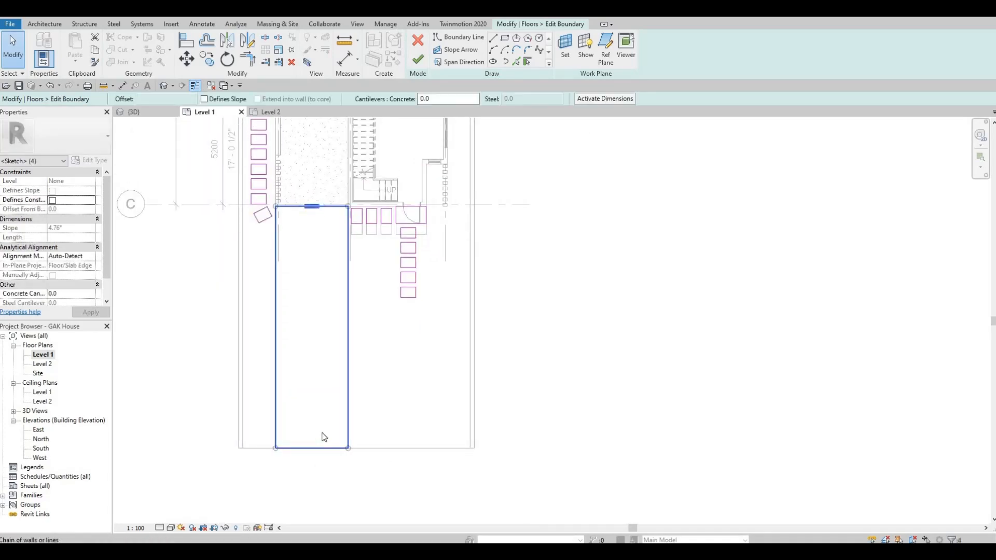
key("Delete")
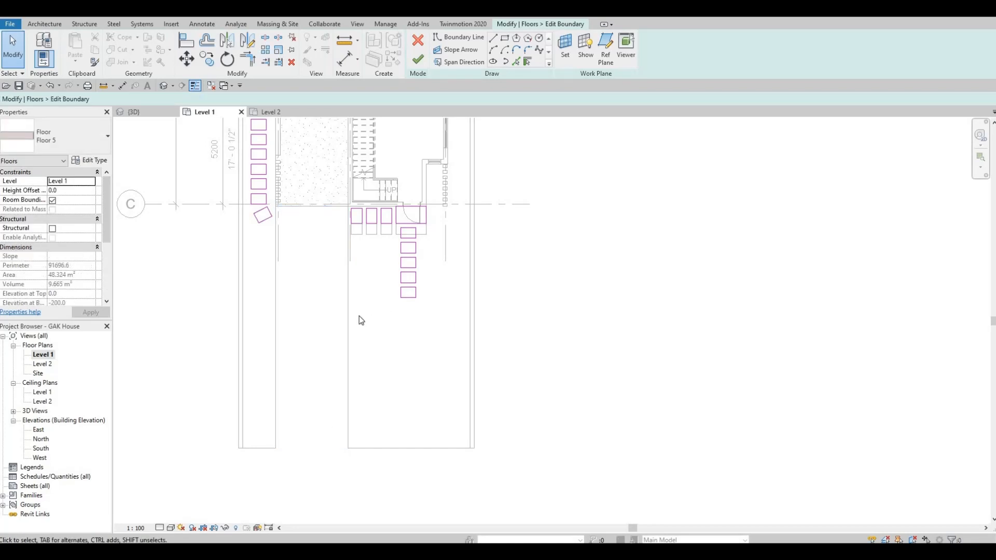
- Delete the lower opening rectangles below the stairs
scroll(413, 292, "up", 1)
middle_click_drag(413, 292, 381, 349)
scroll(381, 348, "up", 2)
left_click_drag(397, 398, 354, 258)
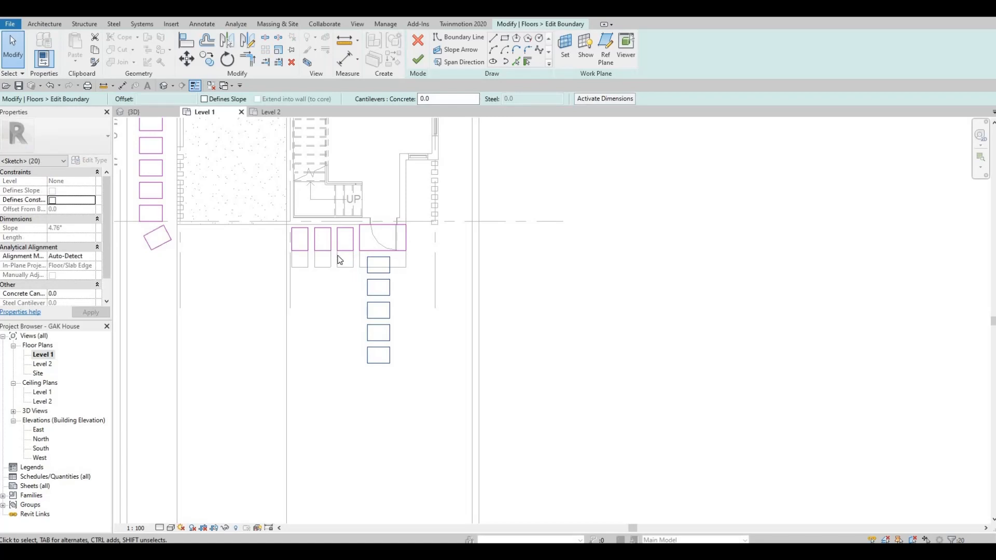
key("Delete")
- Align the four stepping-stone rectangles' bottom edges with the reference line using AL
scroll(371, 277, "up", 1)
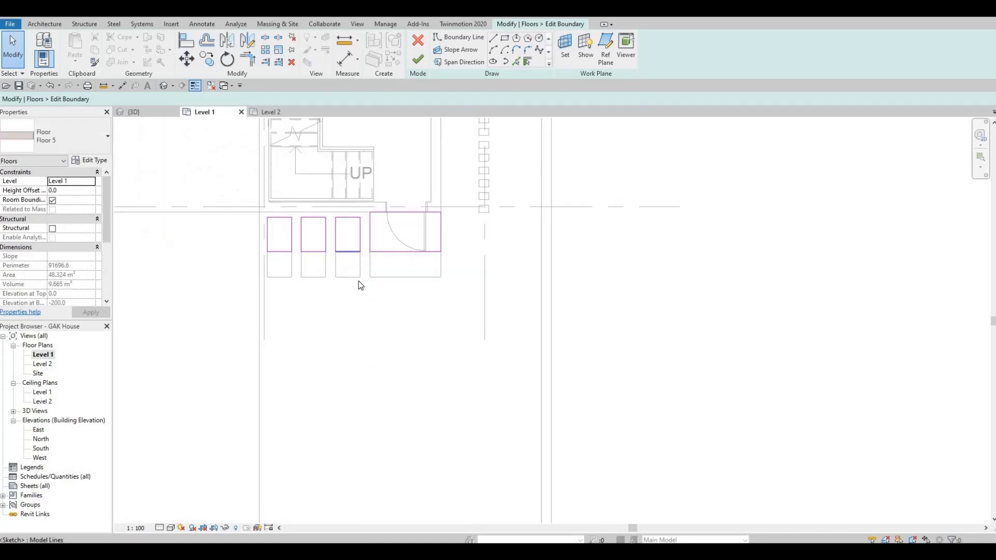
key("a")
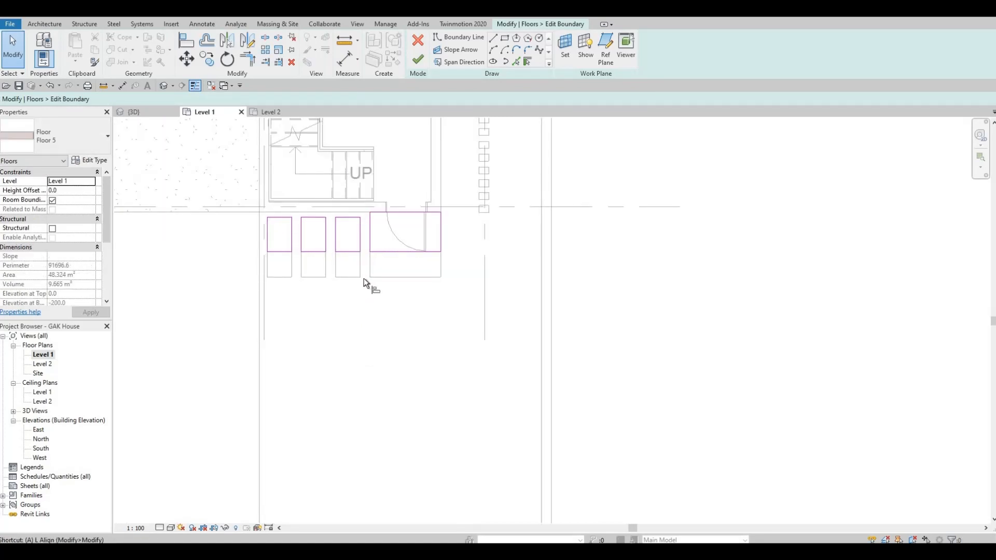
key("l")
left_click(286, 276)
left_click(284, 253)
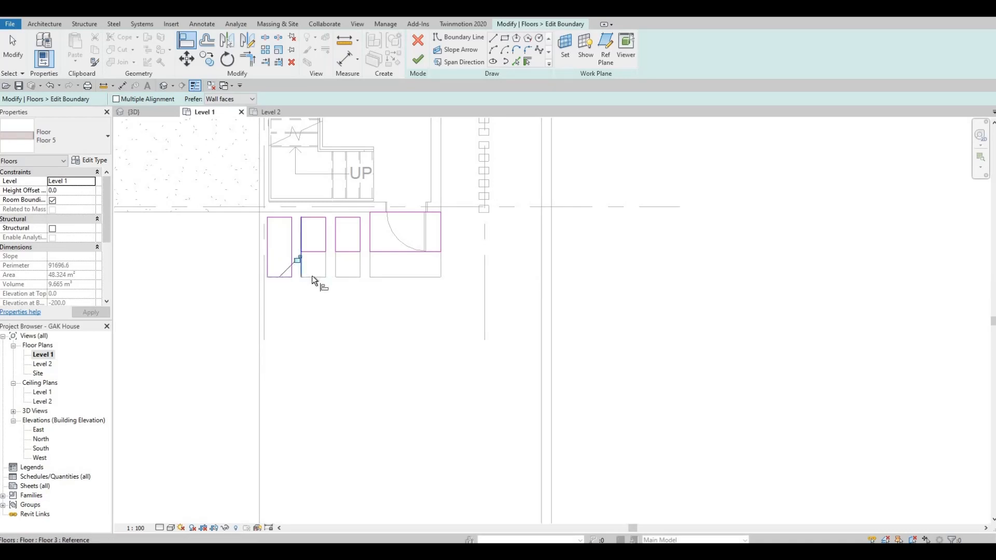
left_click(313, 276)
left_click(314, 253)
left_click(343, 277)
left_click(346, 253)
left_click(388, 277)
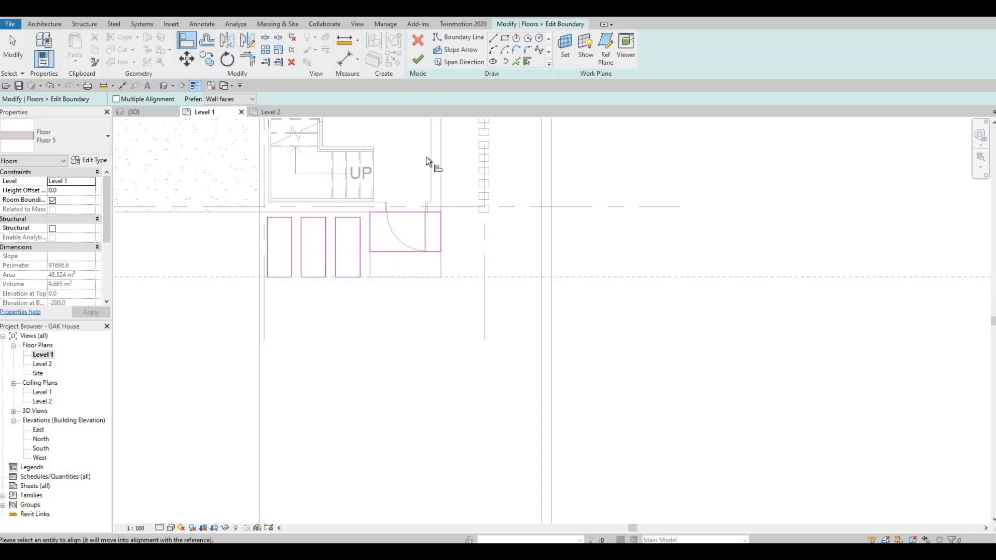
left_click(415, 252)
- Finish the stepping-stone floor sketch, now 9.342 m², and deselect it
left_click(418, 59)
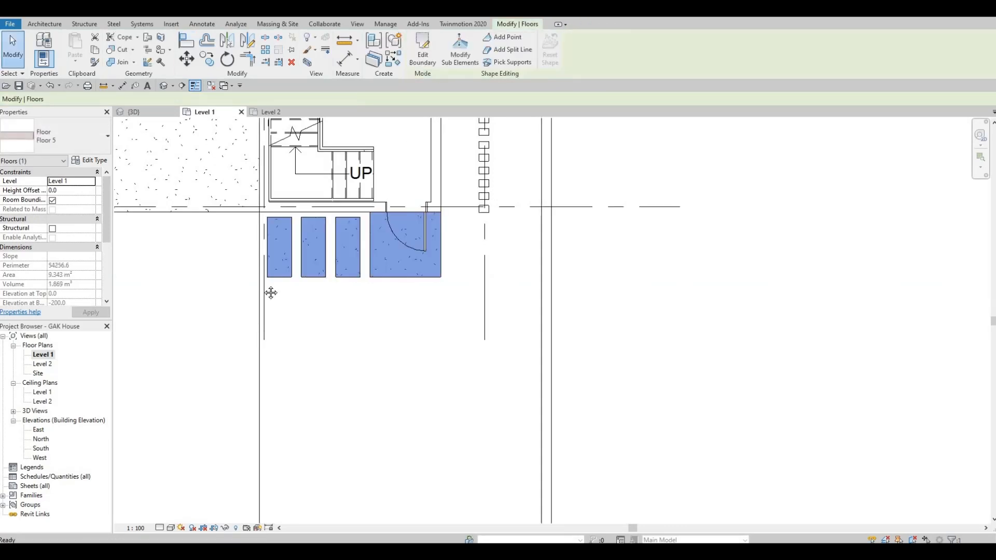
scroll(441, 186, "down", 3)
scroll(318, 205, "up", 2)
left_click(322, 203)
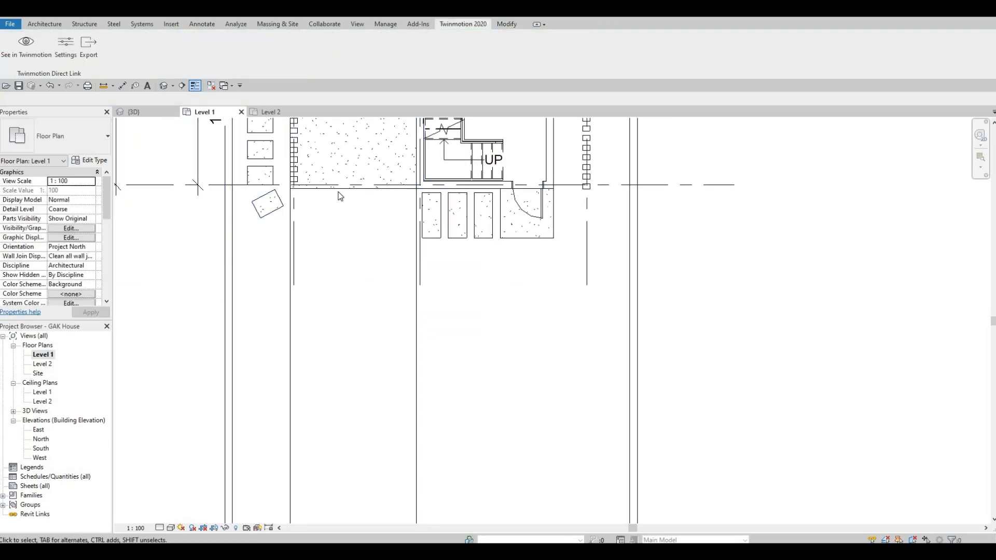
- Duplicate the slab's type as Floor 6 with a Copper structure layer and apply it
left_click(340, 188)
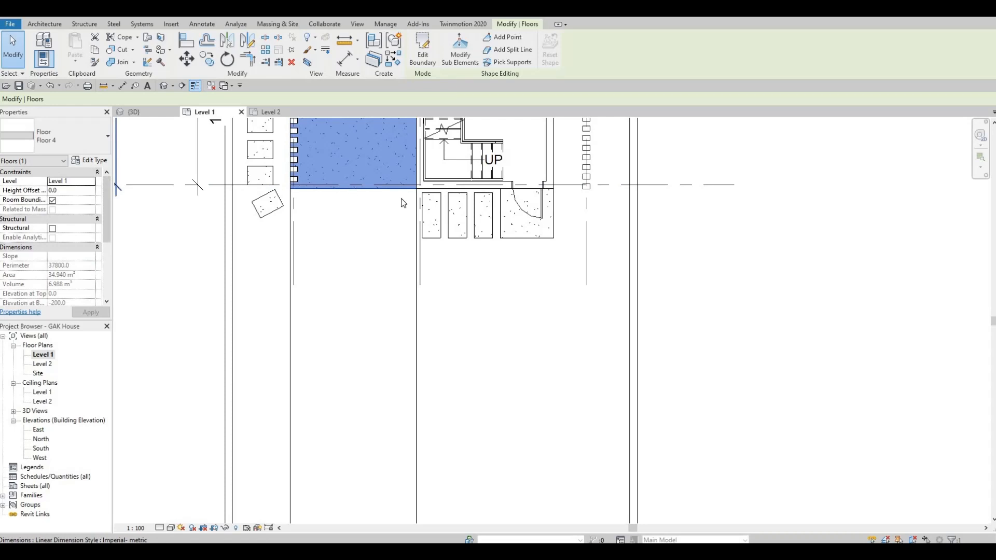
left_click(90, 160)
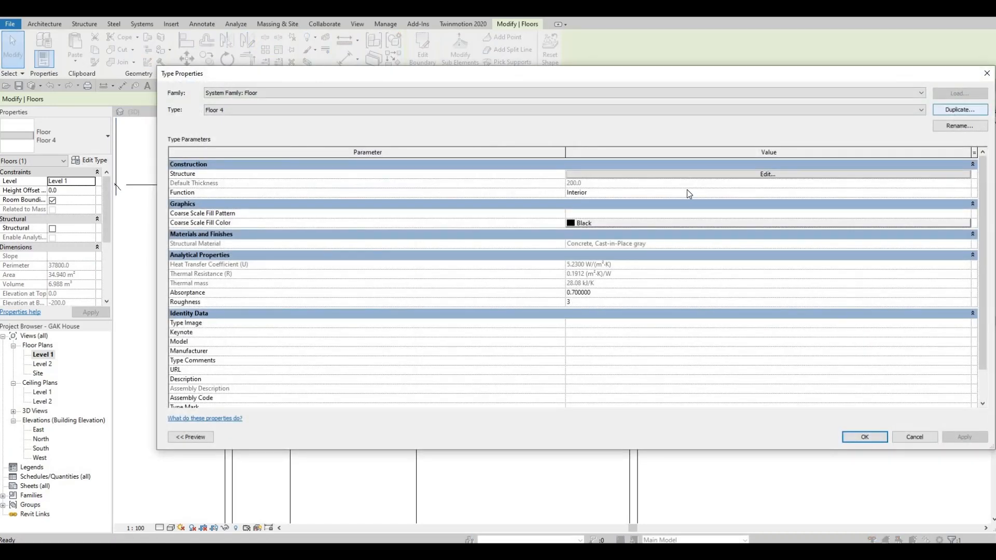
key("Return")
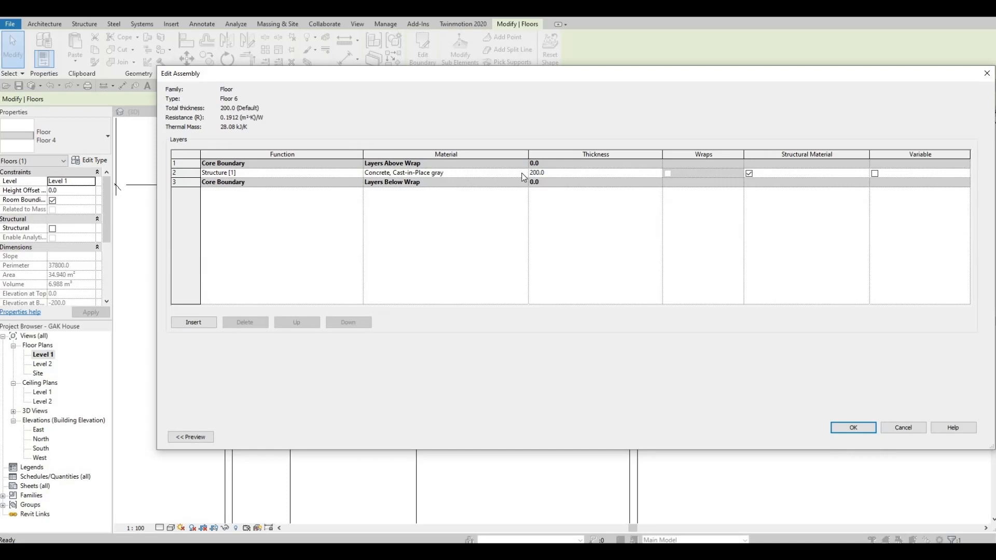
left_click(522, 175)
left_click(524, 174)
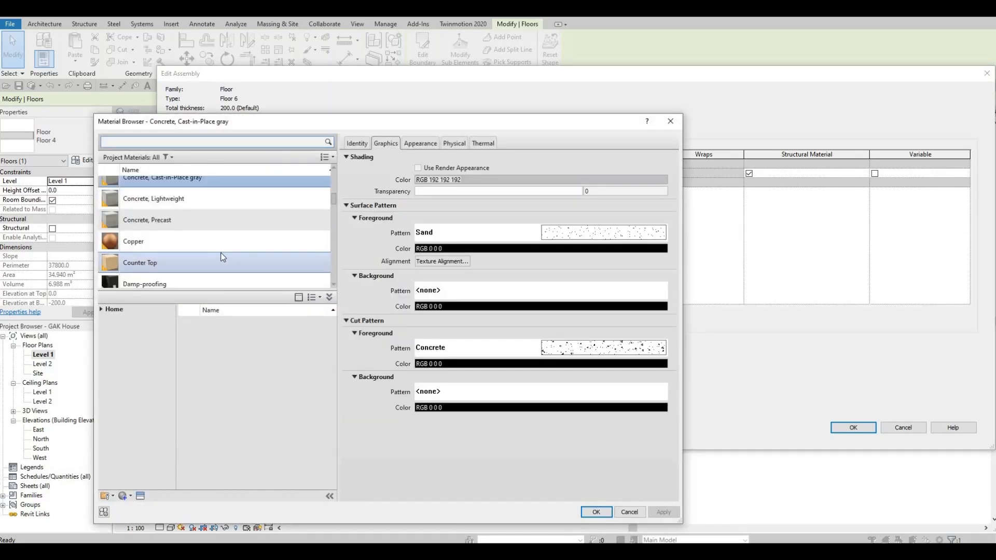
left_click(223, 243)
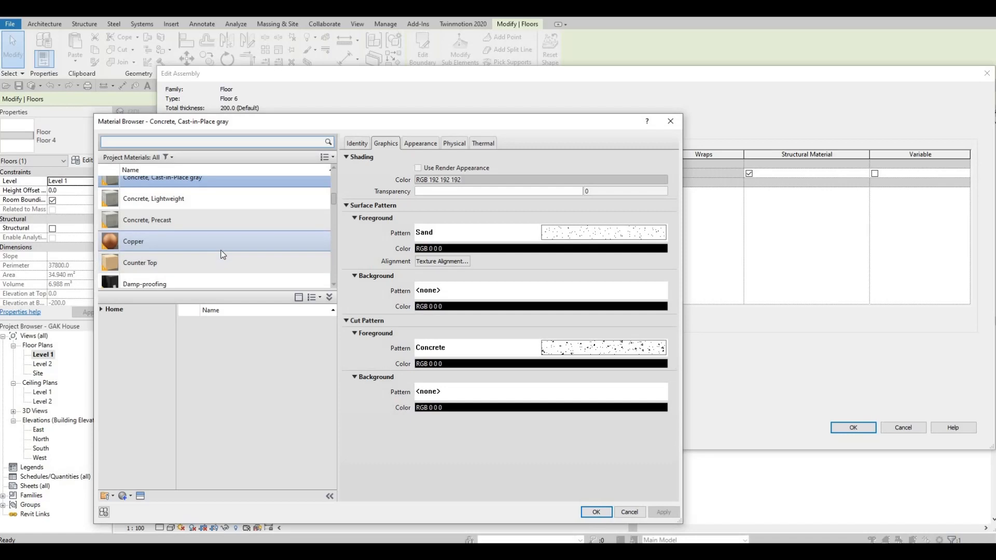
left_click(596, 511)
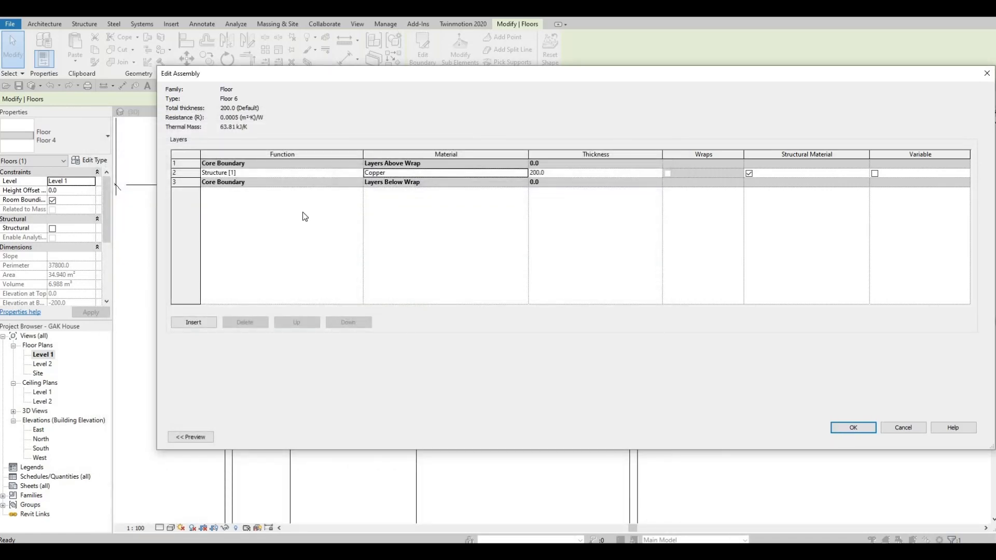
left_click(852, 428)
left_click(864, 437)
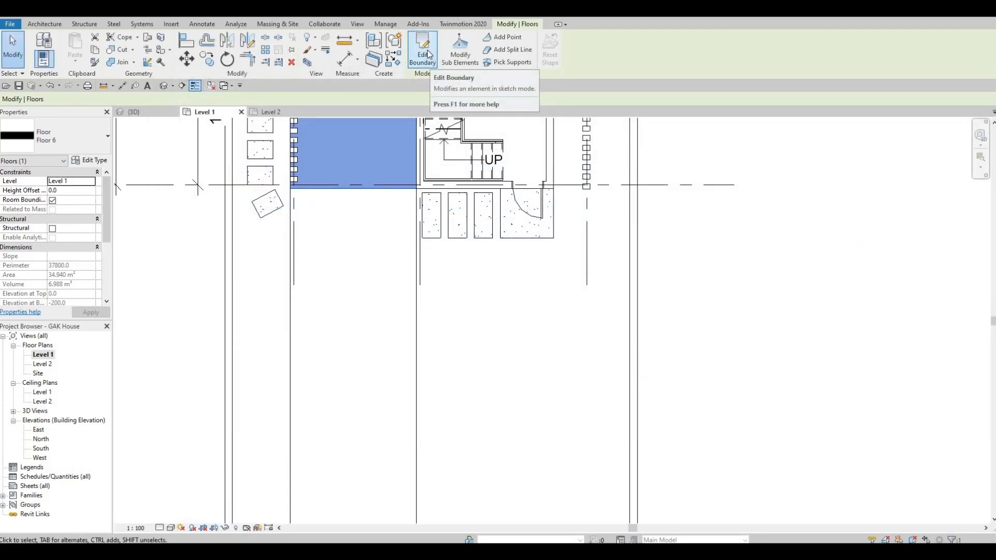
- Draw a rectangular Floor 6 slab, 38.760 m², along the driveway below the entrance
middle_click_drag(303, 222, 332, 200)
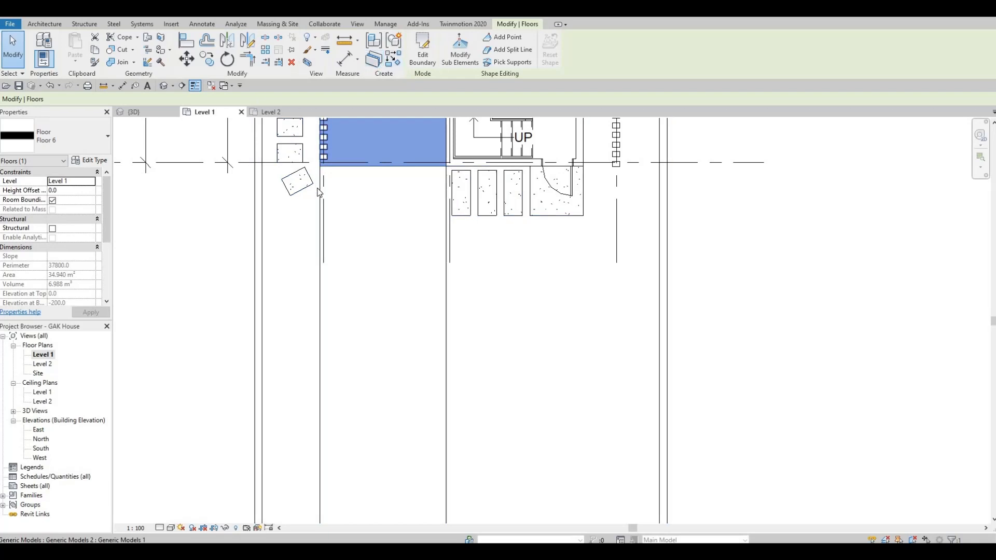
left_click(309, 202)
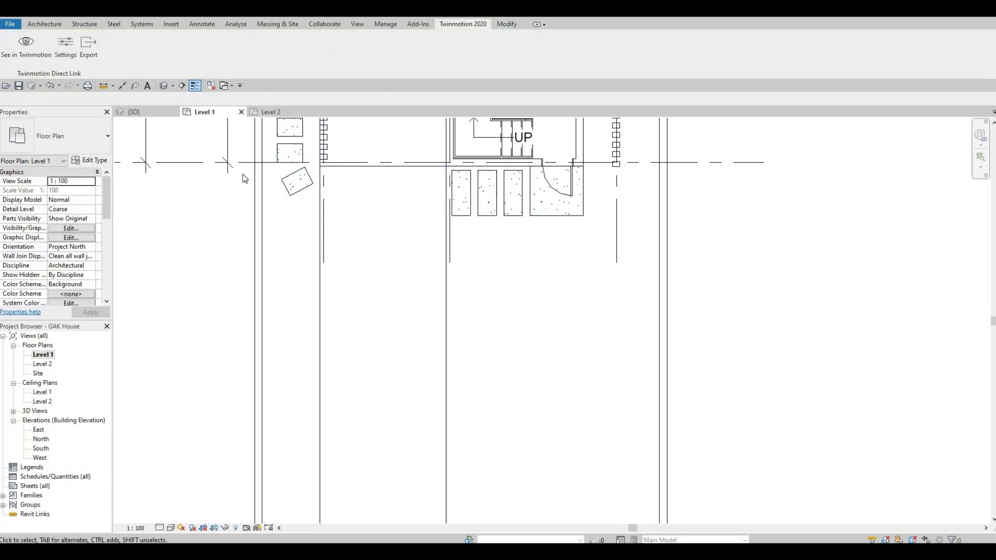
left_click(43, 24)
left_click(235, 44)
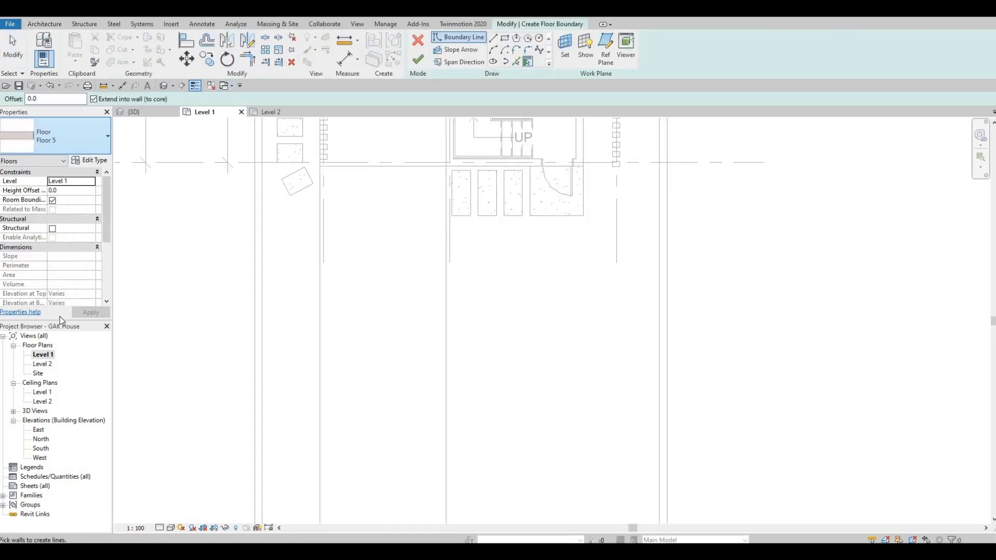
left_click(91, 140)
left_click(83, 309)
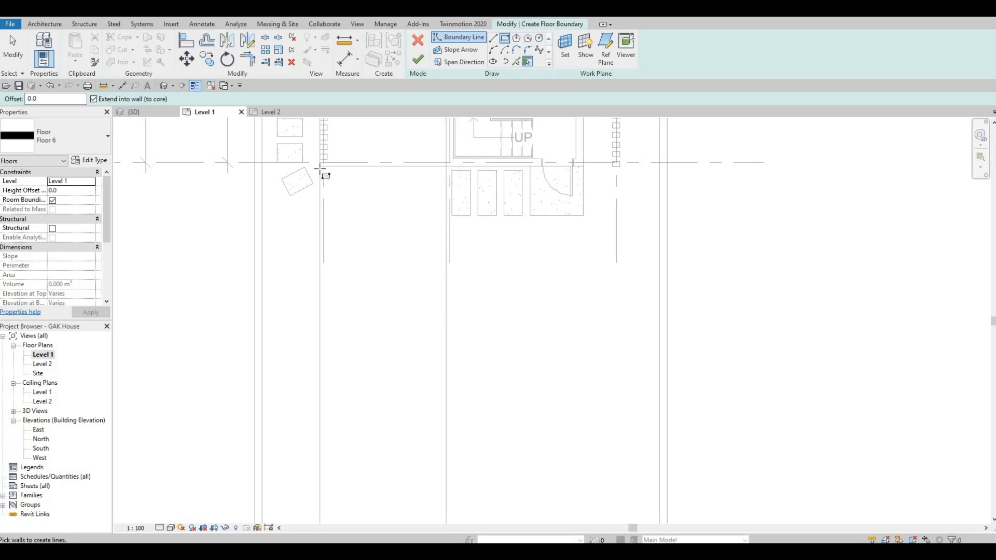
left_click(319, 167)
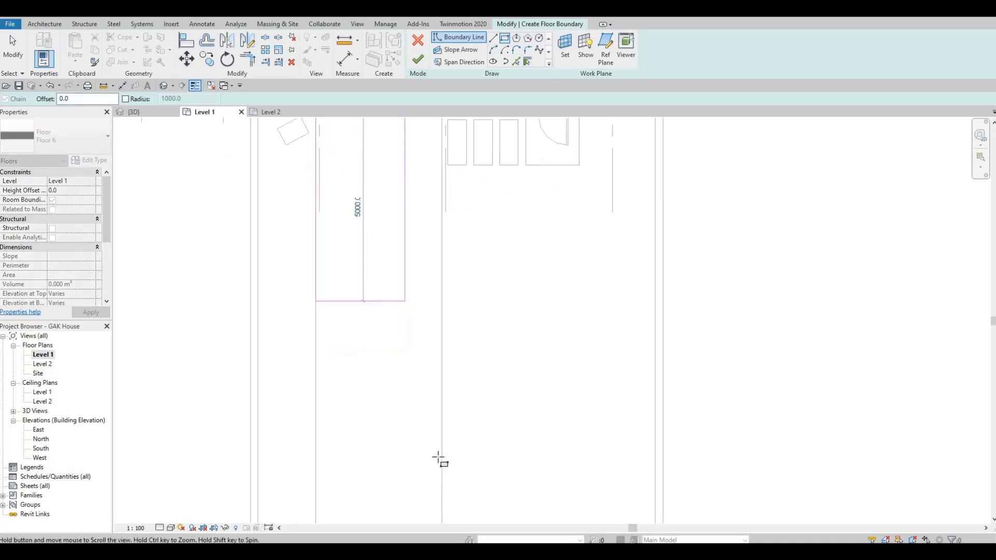
left_click(435, 494)
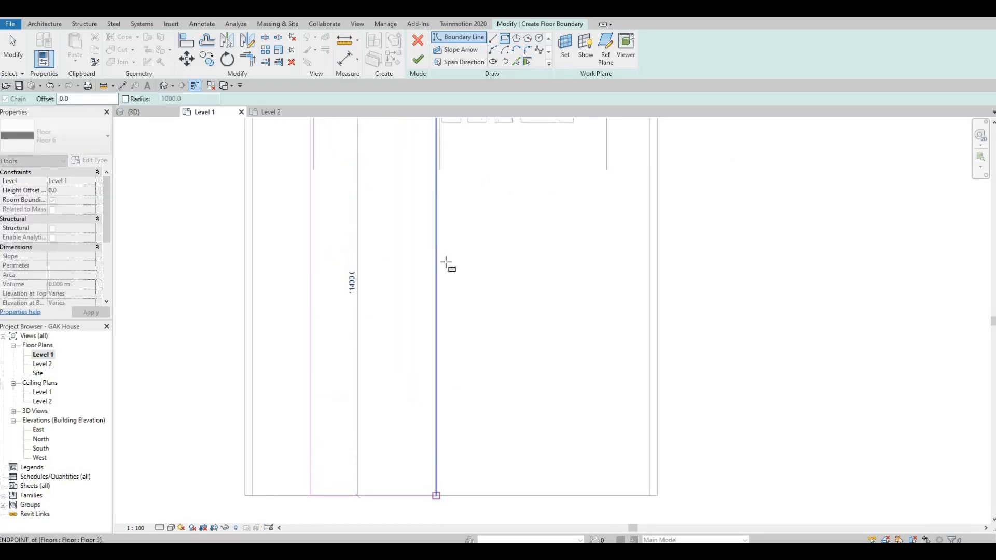
key("Escape")
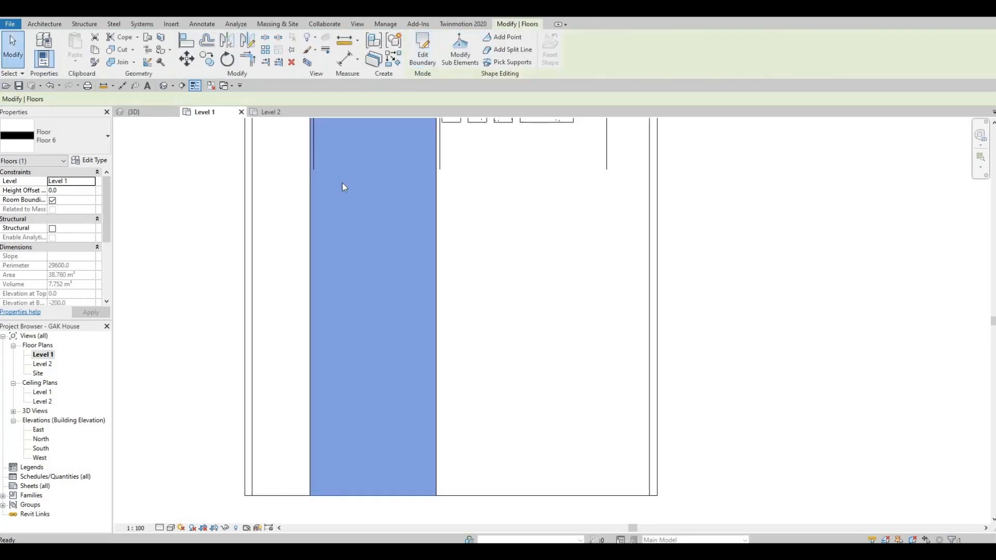
scroll(290, 290, "down", 3)
middle_click_drag(333, 265, 313, 290)
scroll(322, 271, "up", 1)
- Deselect the driveway floor, pan the 3D view to the ground floor, and select the stepping-stone tiles
key("Escape")
scroll(337, 159, "up", 4)
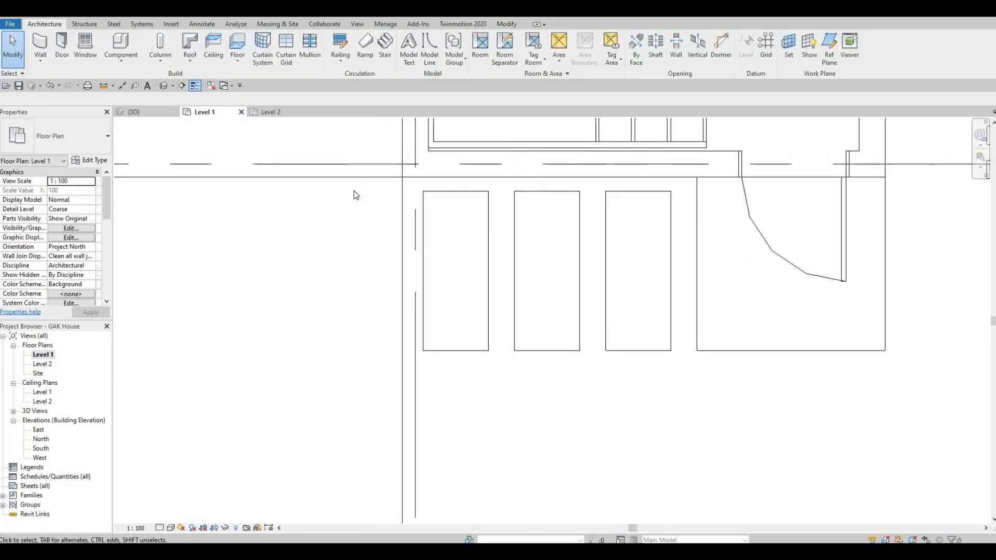
scroll(376, 215, "down", 4)
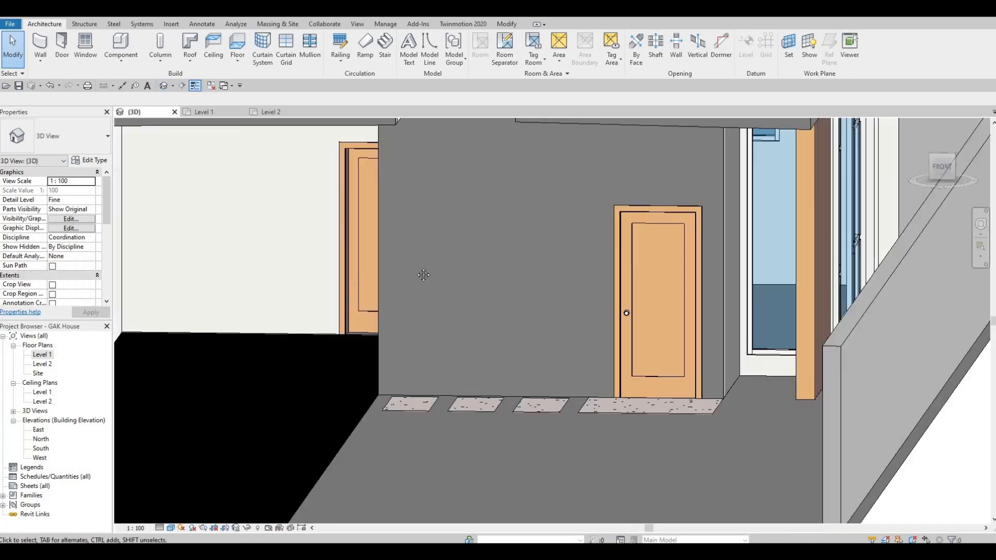
scroll(420, 271, "down", 2)
middle_click_drag(428, 273, 498, 253)
middle_click_drag(561, 301, 547, 343)
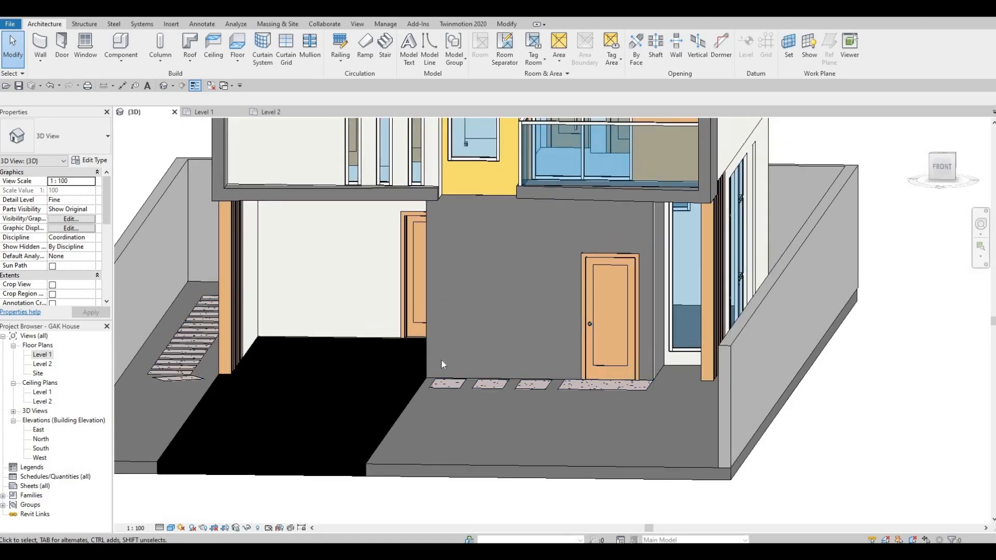
left_click(451, 387)
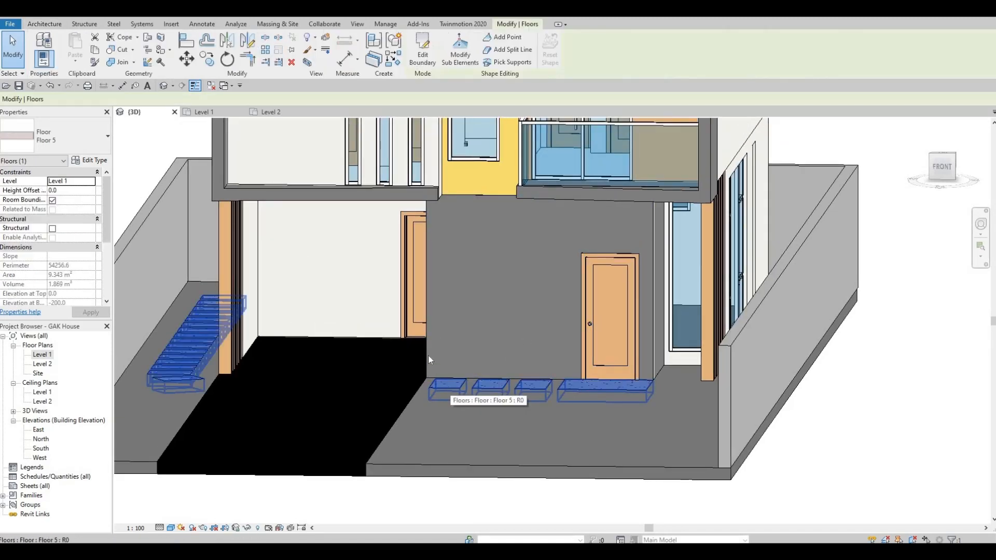
- Set the tiles' Height Offset From Level to 50 and apply it
left_click(67, 191)
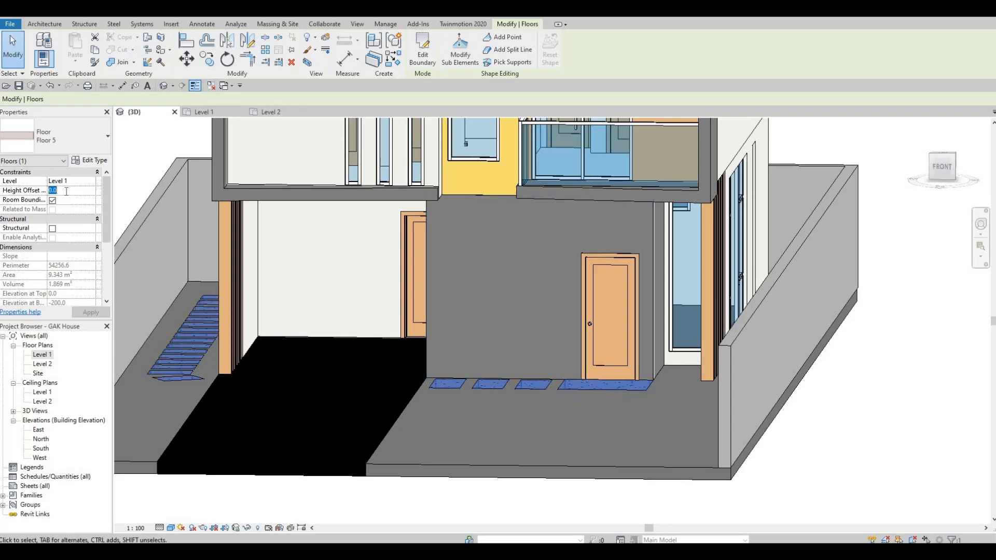
type("50")
left_click(91, 312)
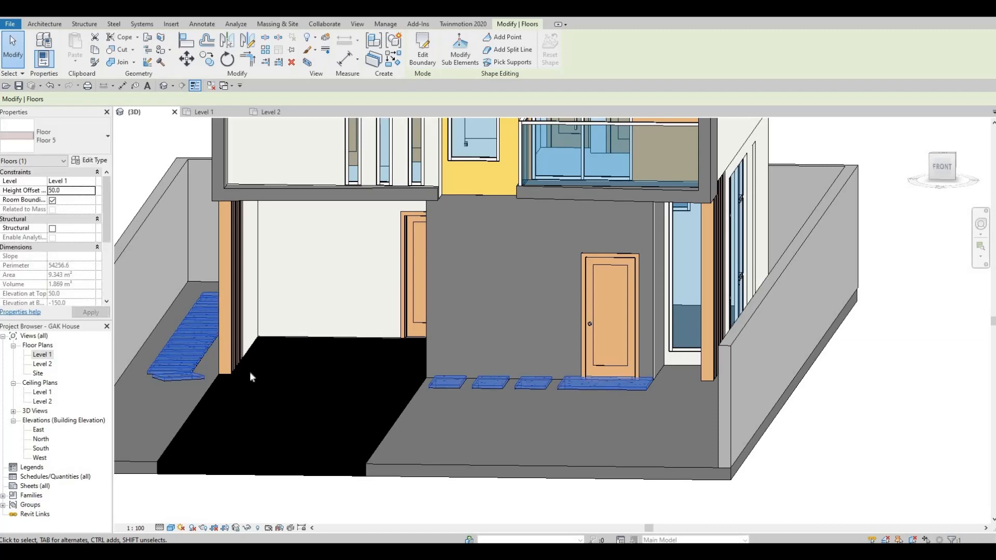
key("Escape")
- Inspect the raised tile paths in 3D and show the Twinmotion 2020 link commands
scroll(461, 418, "up", 4)
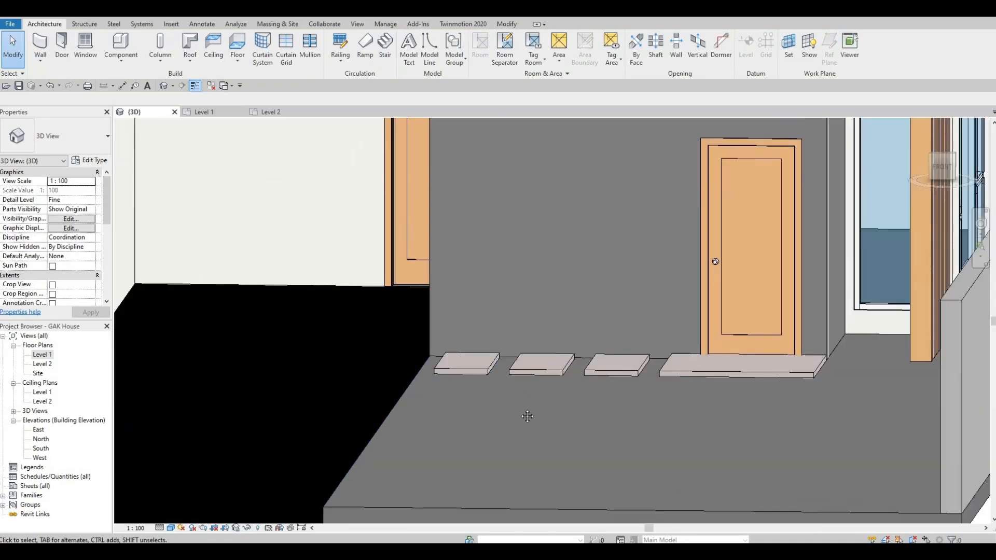
middle_click_drag(527, 415, 514, 384)
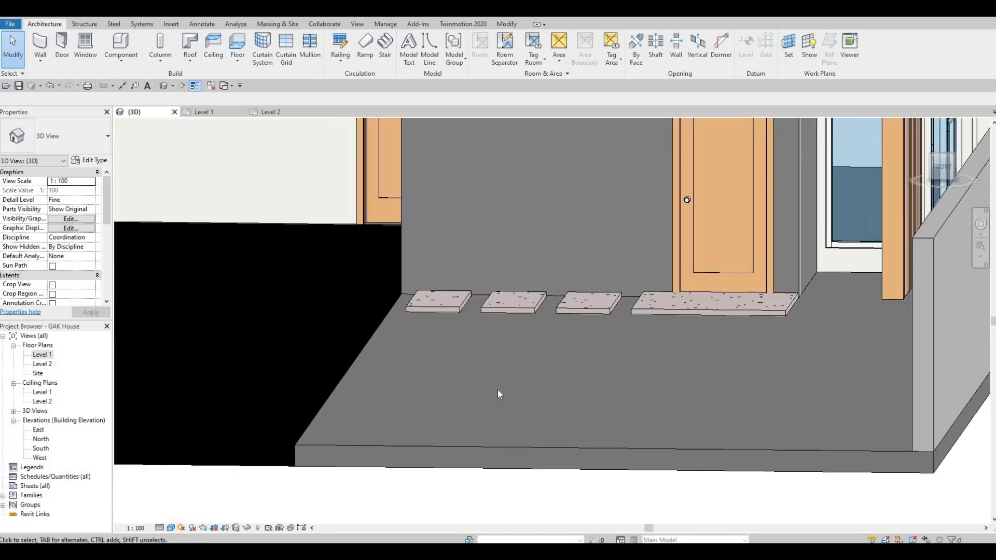
scroll(770, 339, "up", 7)
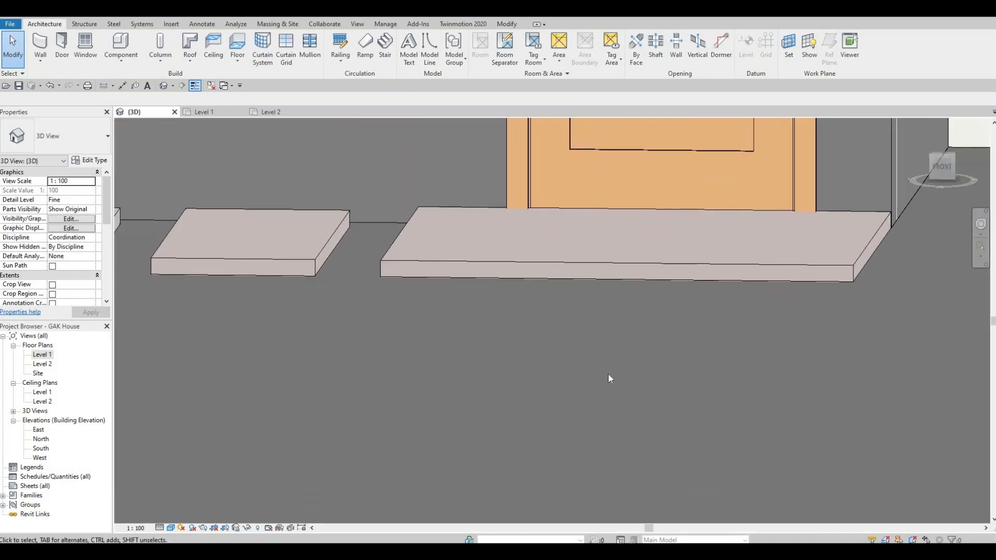
scroll(608, 375, "down", 4)
middle_click_drag(412, 388, 460, 341)
scroll(391, 397, "down", 4)
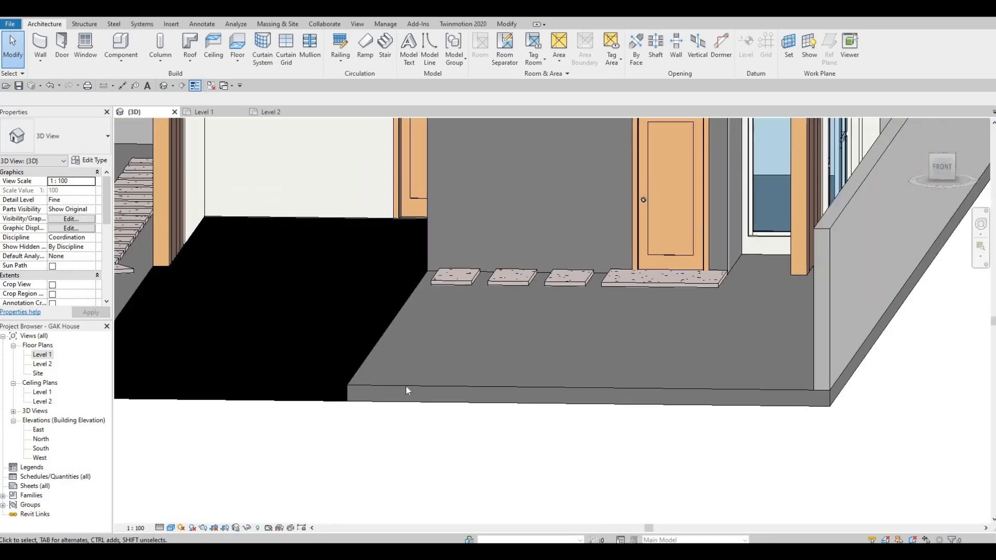
middle_click_drag(461, 291, 562, 308)
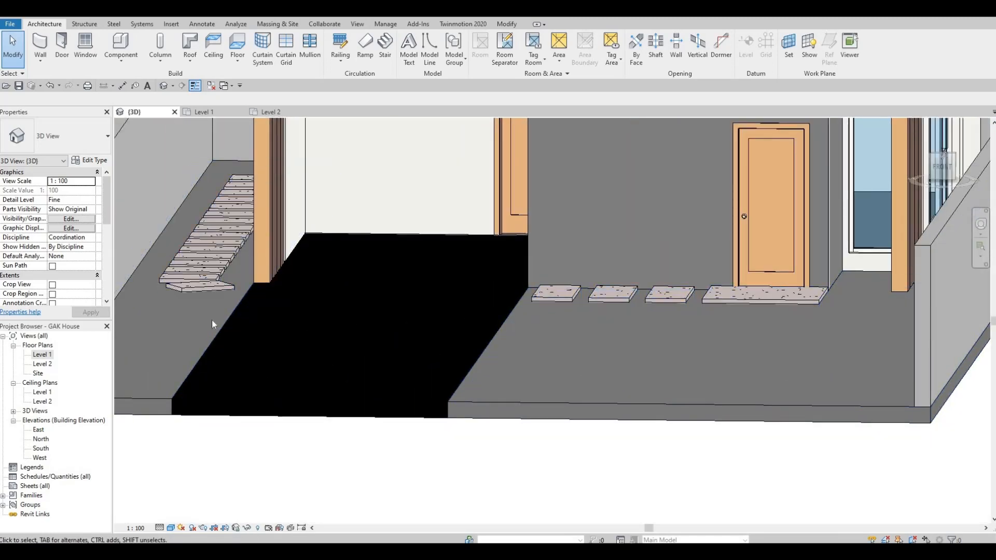
scroll(347, 349, "down", 2)
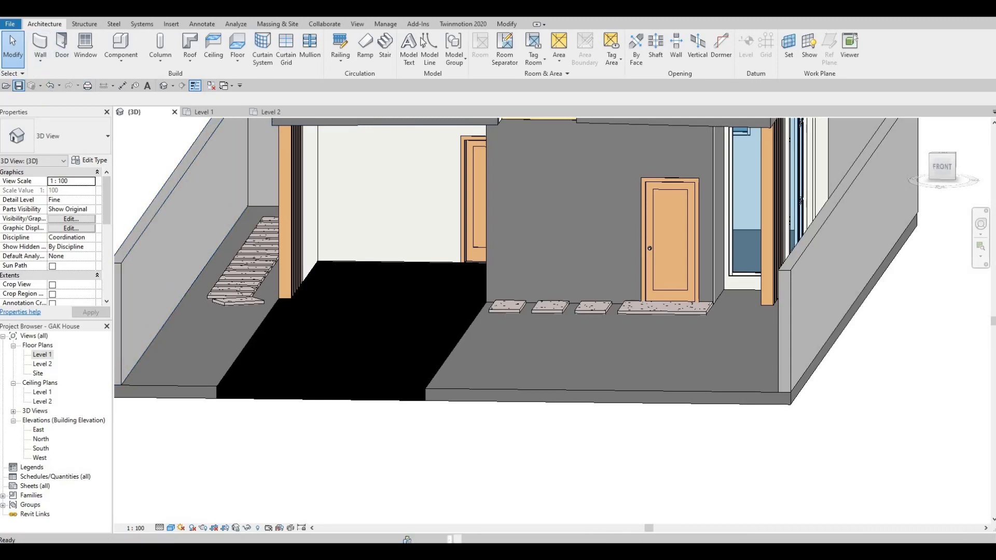
left_click(463, 24)
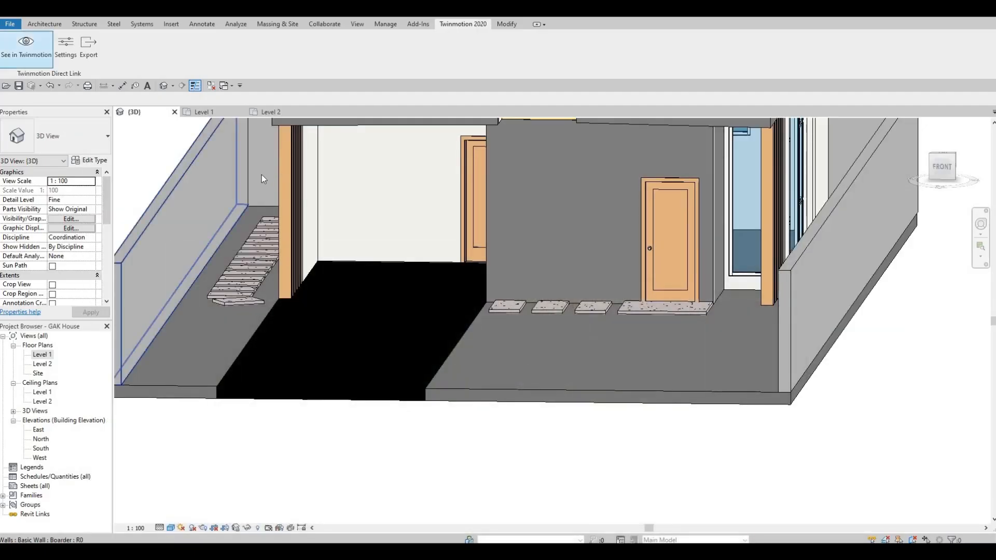
- Sync the updated model to Twinmotion and turn the camera toward the driveway
left_click(26, 43)
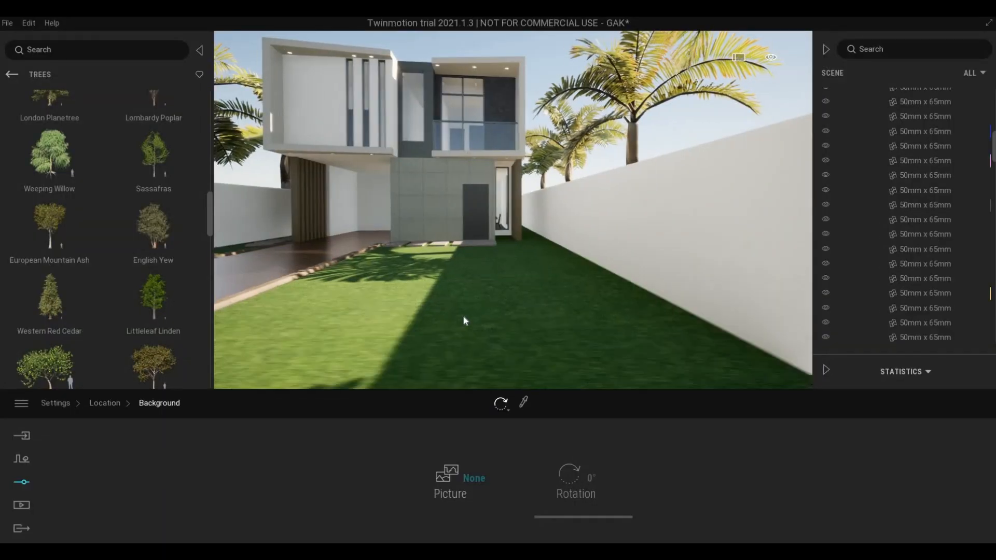
key("Up")
key("Up")
right_click_drag(438, 324, 378, 276)
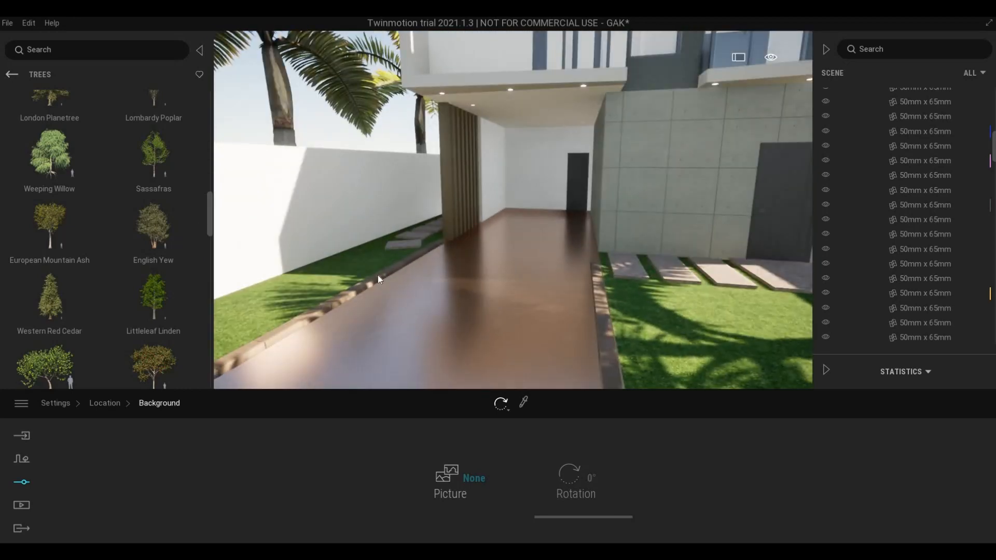
- Apply Concrete road 2 from Materials > Ground > Man-made to the driveway floor
left_click(11, 74)
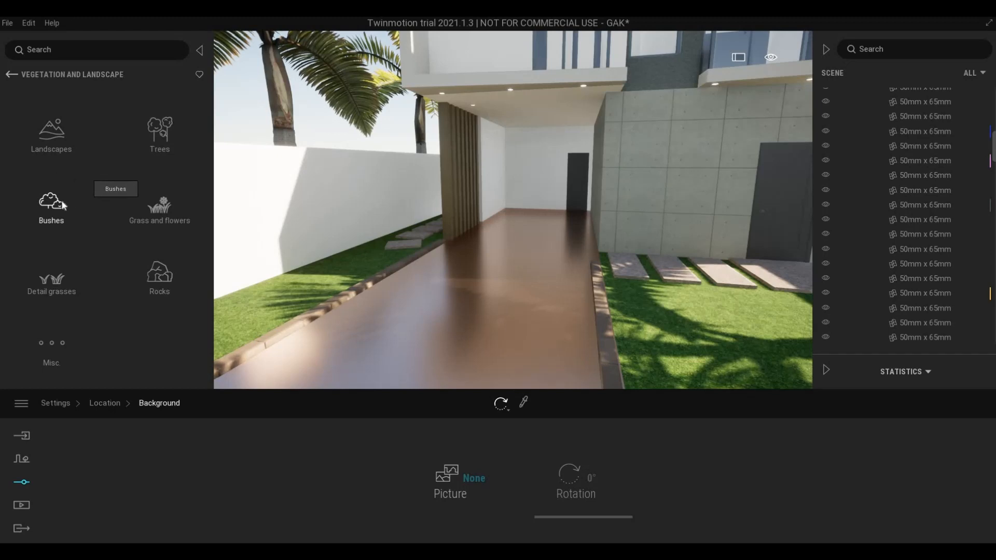
left_click(12, 74)
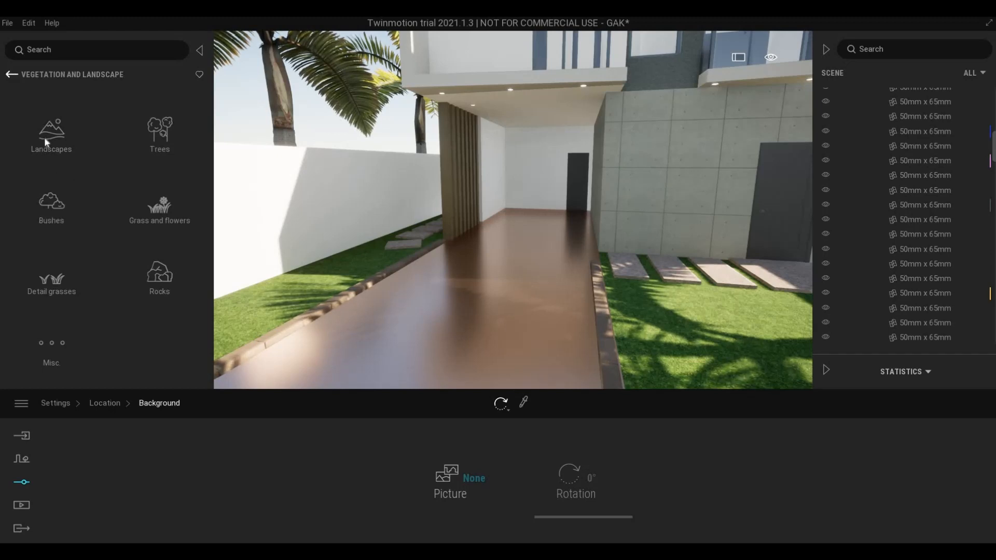
left_click(79, 146)
left_click(52, 210)
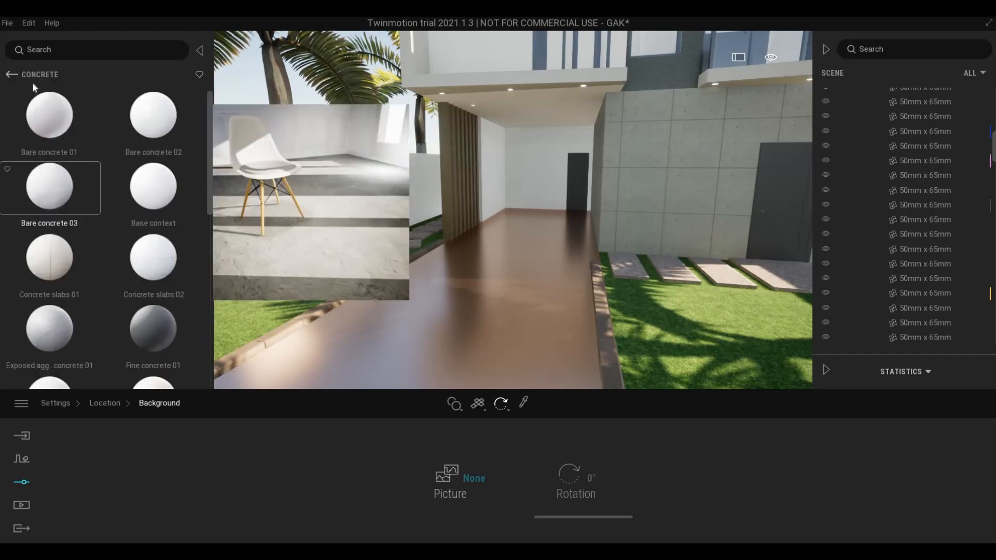
left_click(11, 75)
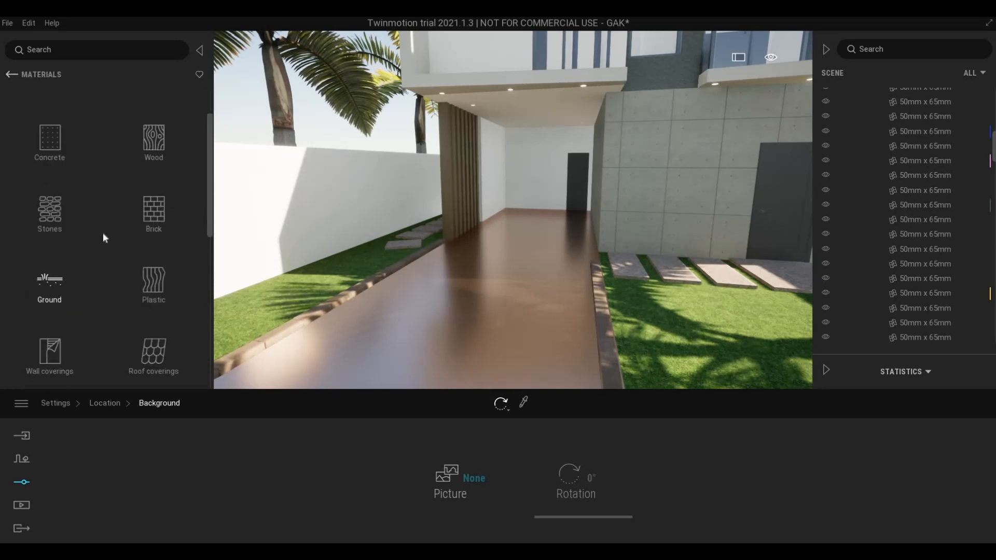
left_click(46, 141)
left_click(50, 132)
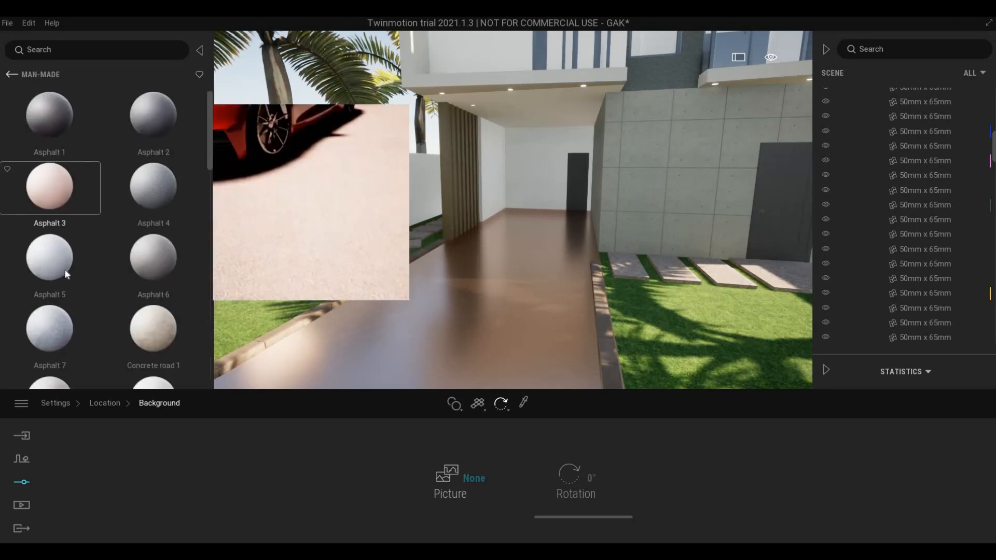
scroll(22, 294, "down", 2)
scroll(22, 294, "down", 1)
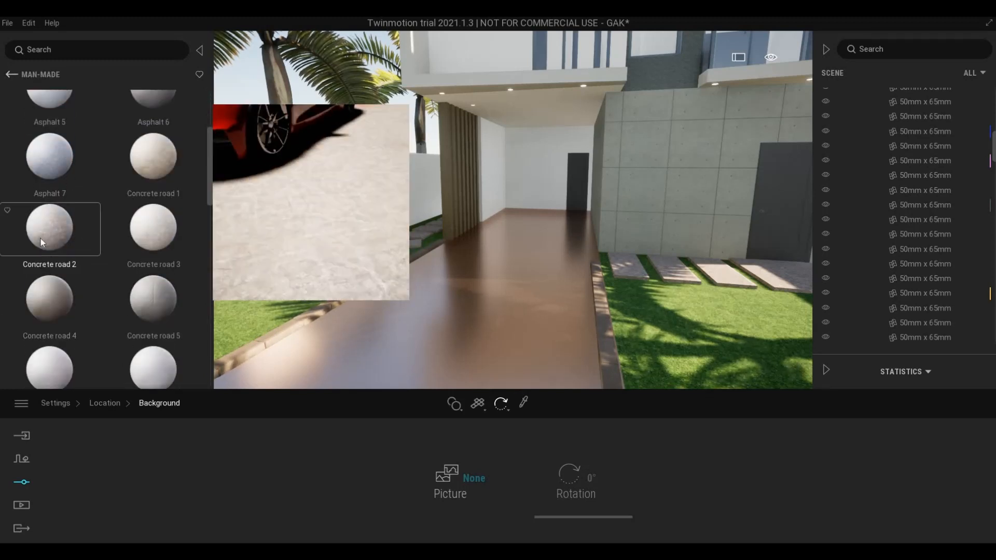
left_click_drag(384, 382, 385, 382)
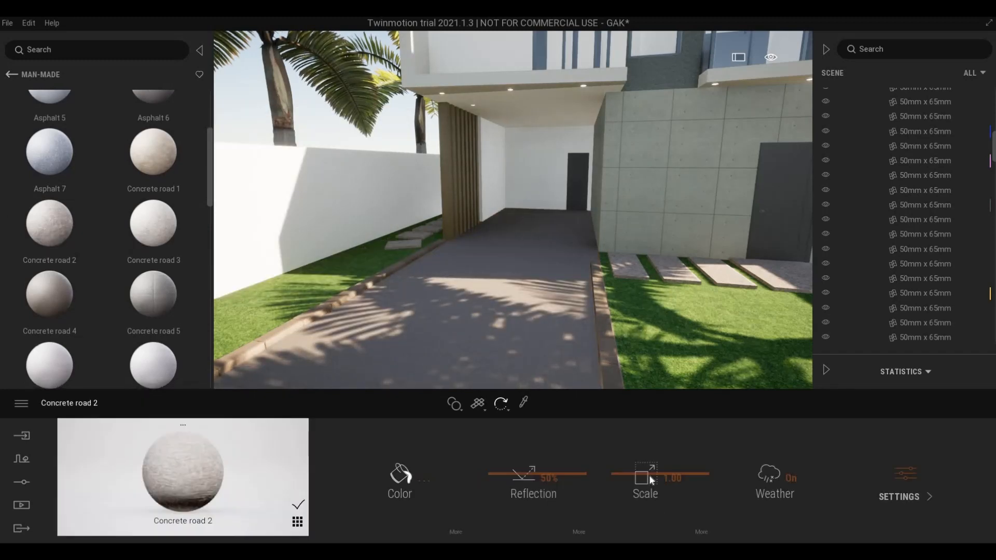
- Raise Concrete road 2's texture scale to 2.58
left_click_drag(649, 473, 655, 413)
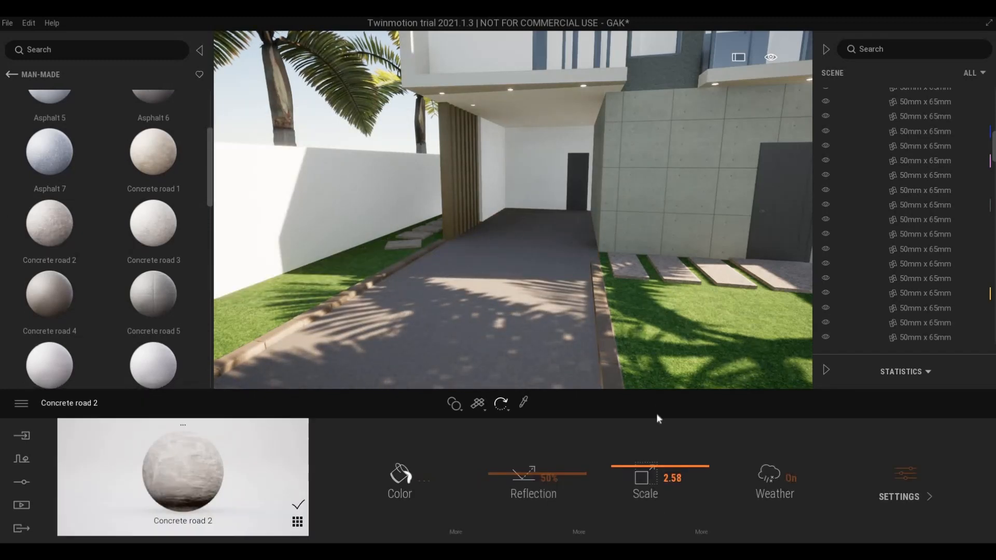
key("w")
key("d")
key("s")
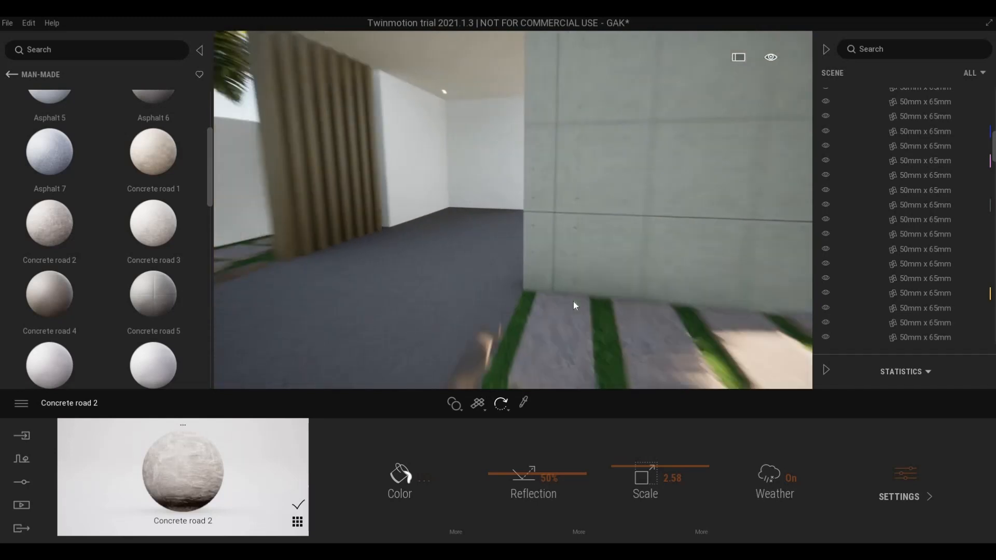
key("w")
- Apply the Asphalt road 1 material to the driveway
mouse_move(84, 304)
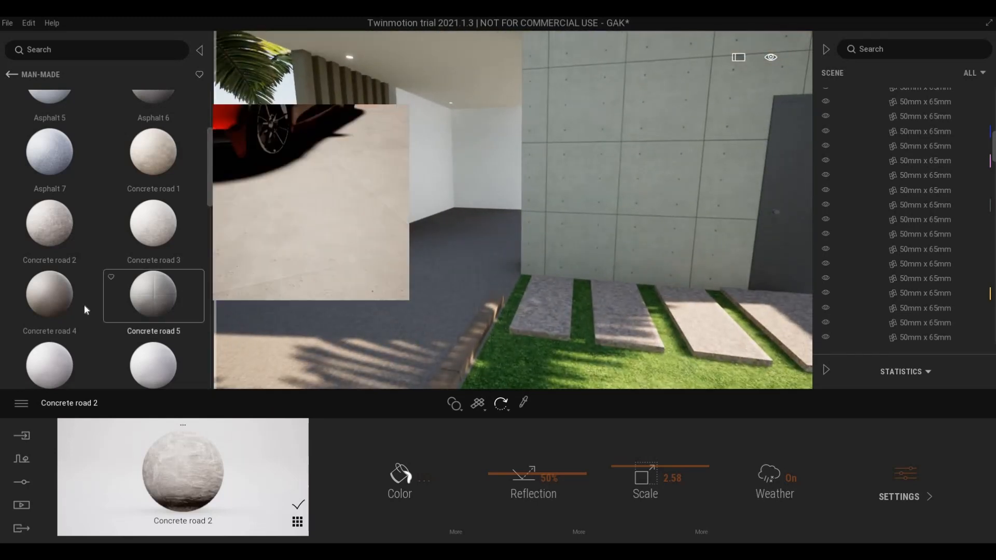
scroll(79, 314, "down", 2)
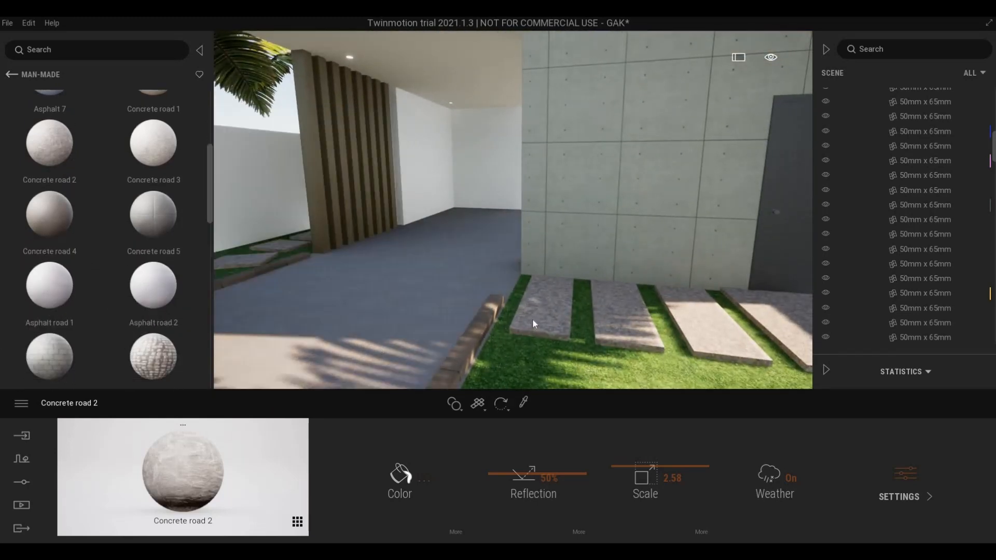
left_click(524, 403)
left_click(543, 333)
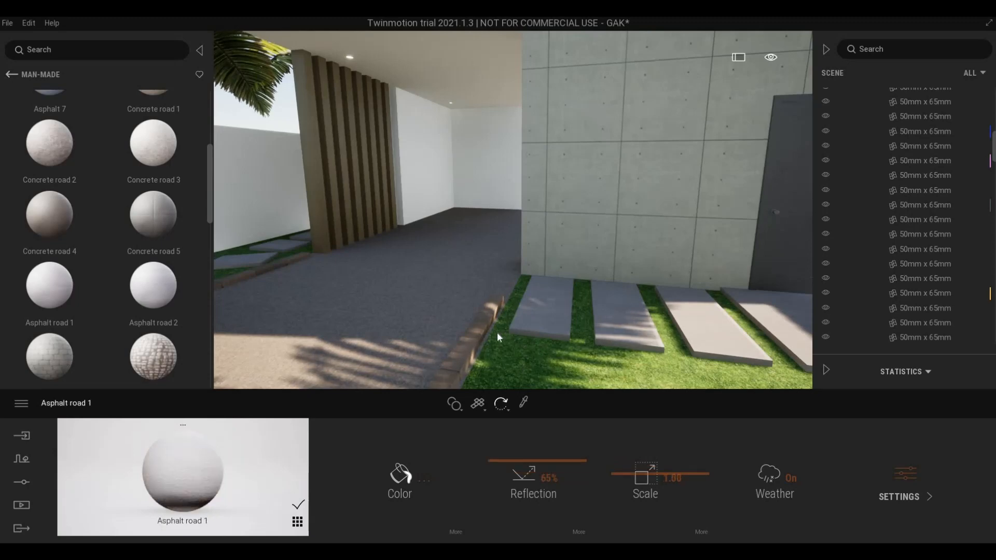
- Fly the camera back to frame the whole house front, driveway and lawn
key("Down")
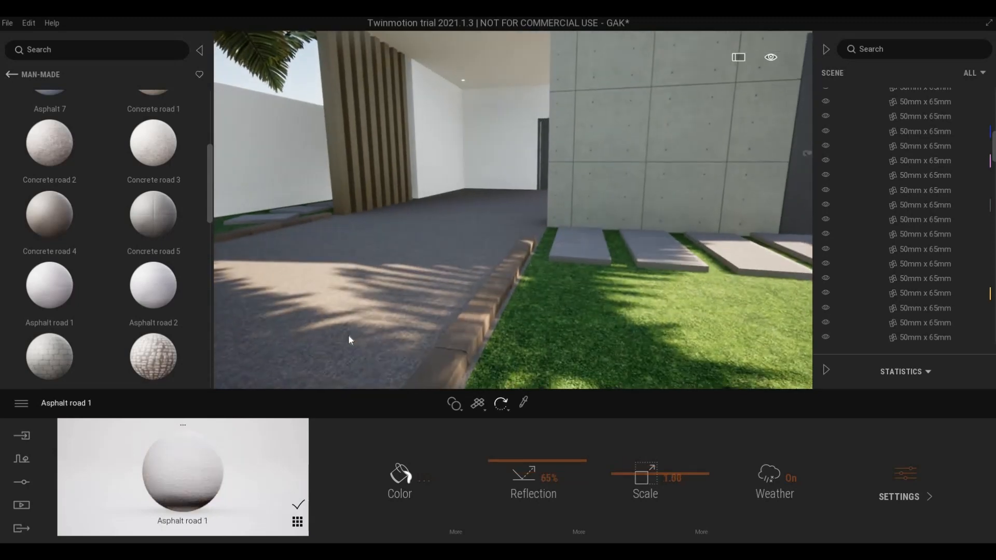
key("Down")
key("Right")
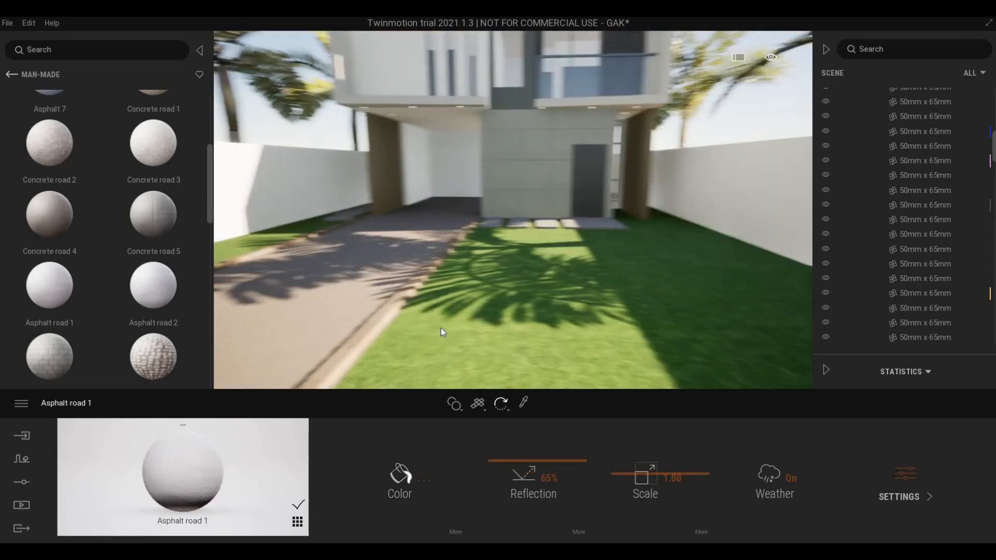
right_click_drag(441, 328, 515, 297)
key("Left")
key("Up")
key("Down")
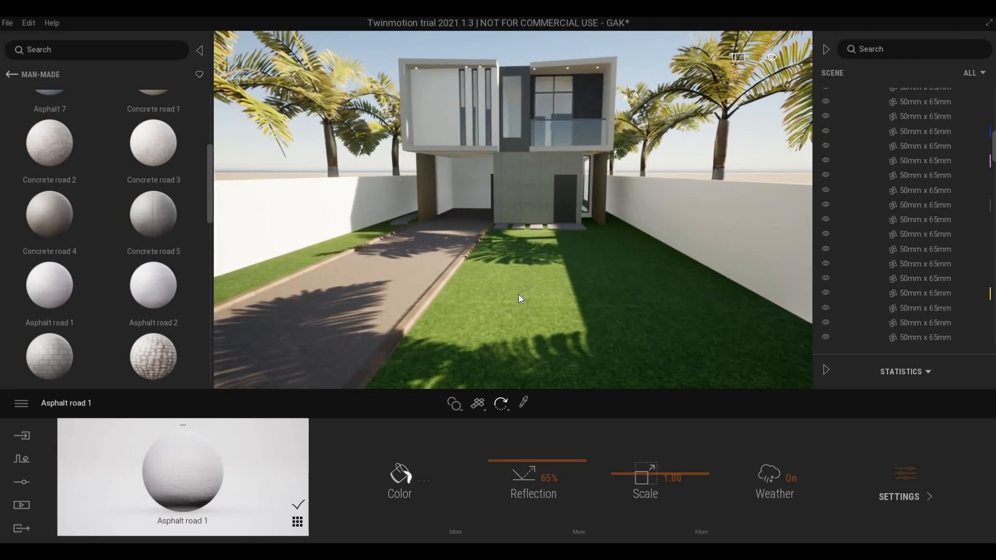
key("Up")
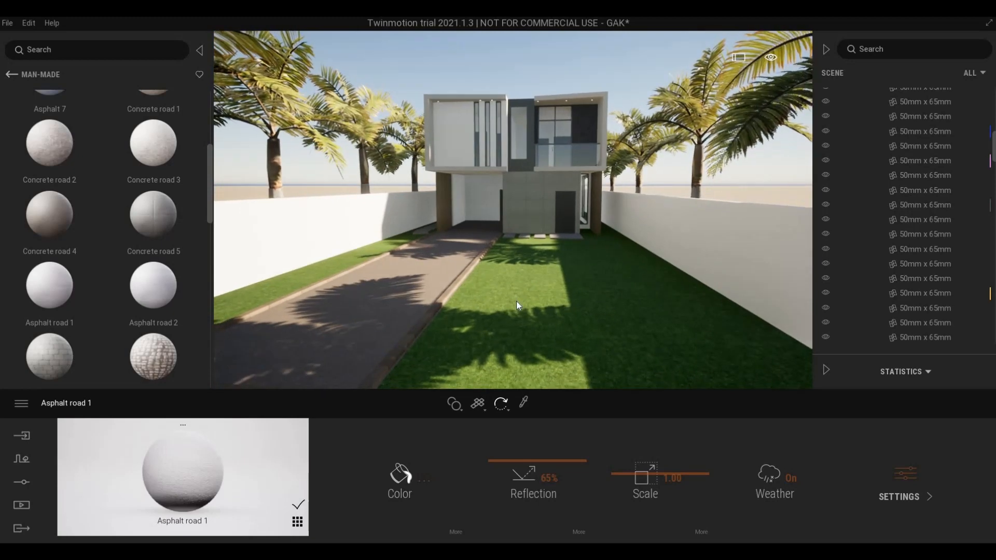
key("Up")
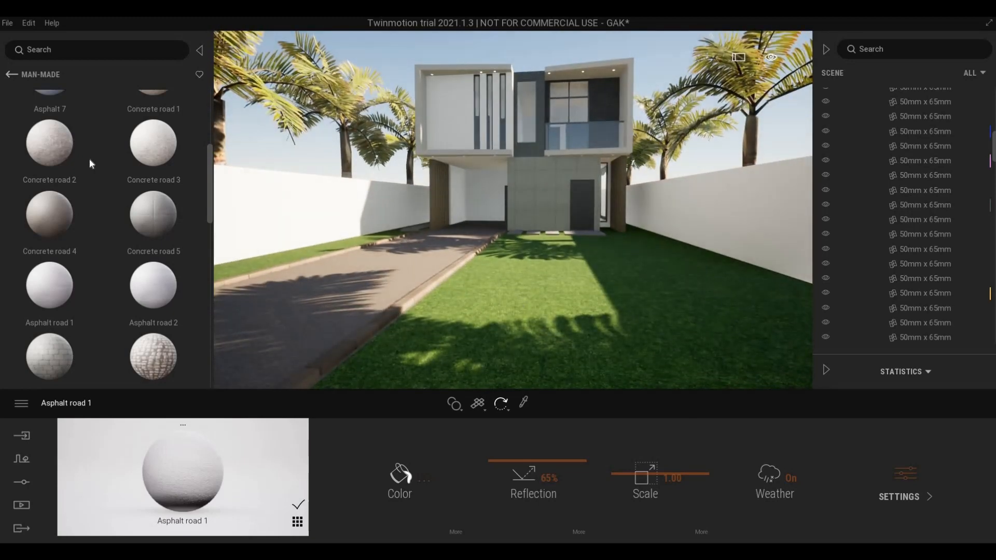
- Place Exterior Light 3 from the User library onto the right garden wall
left_click(10, 75)
left_click(9, 75)
left_click(9, 76)
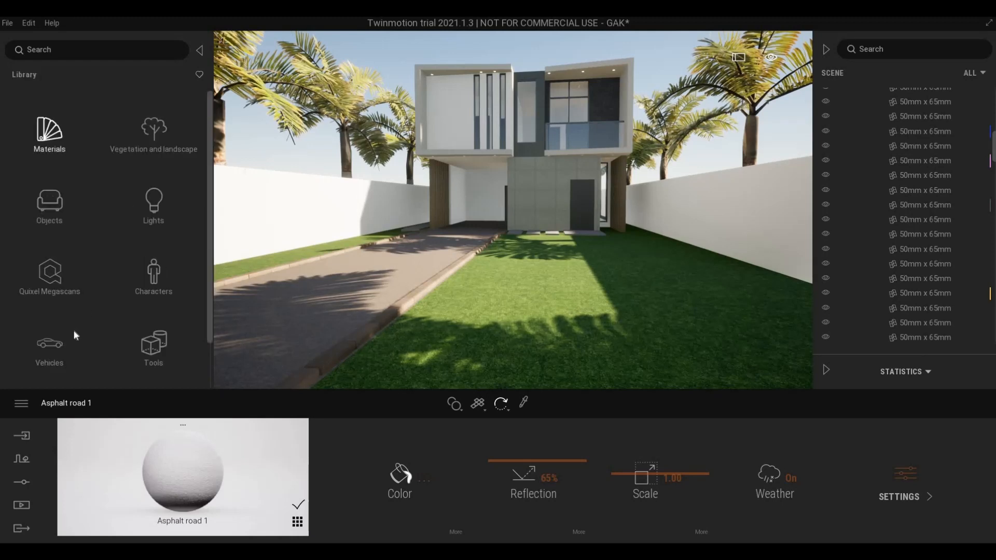
scroll(53, 365, "down", 3)
left_click(109, 335)
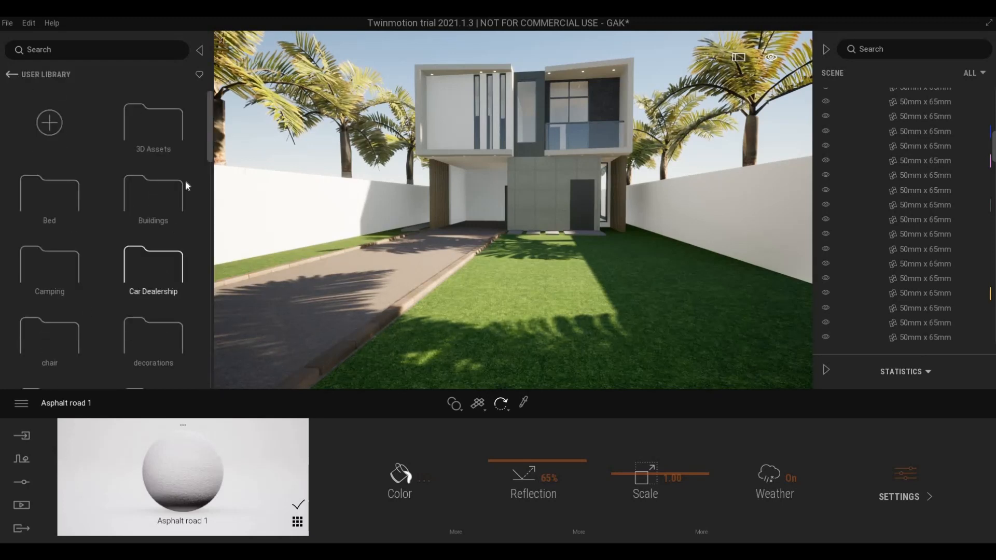
scroll(186, 180, "down", 3)
scroll(202, 370, "down", 10)
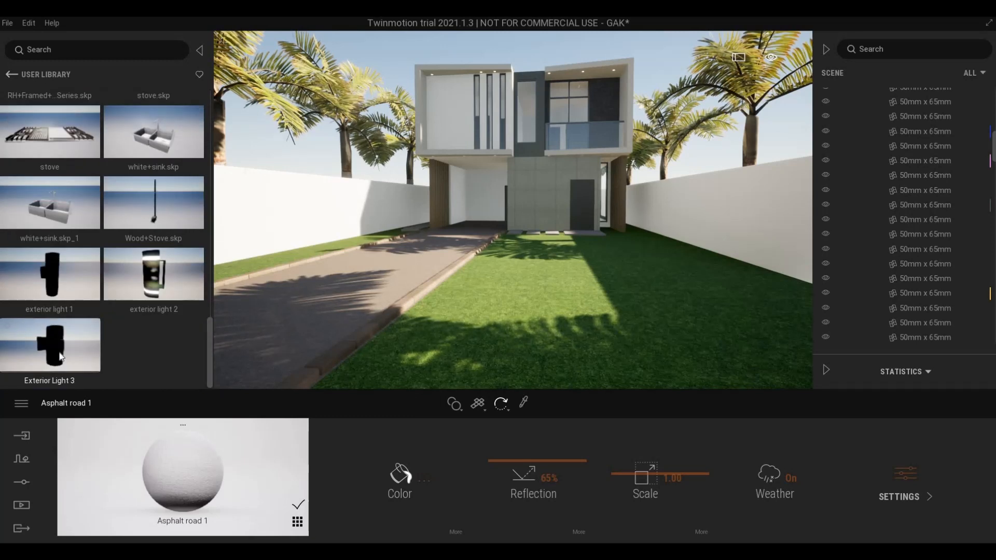
left_click_drag(588, 263, 736, 225)
- Shift Exterior Light 3 along the wall surface and zoom the camera to it
key("d")
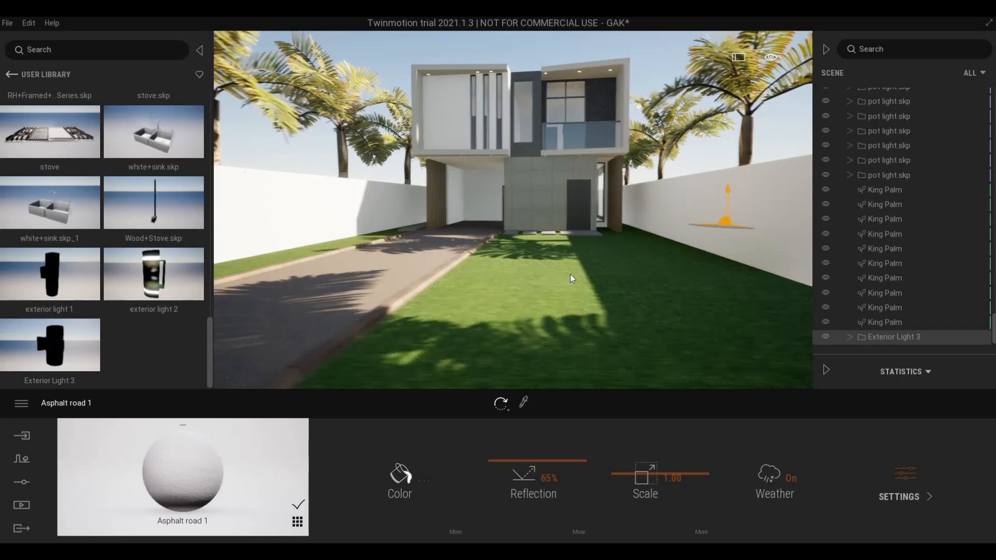
key("a")
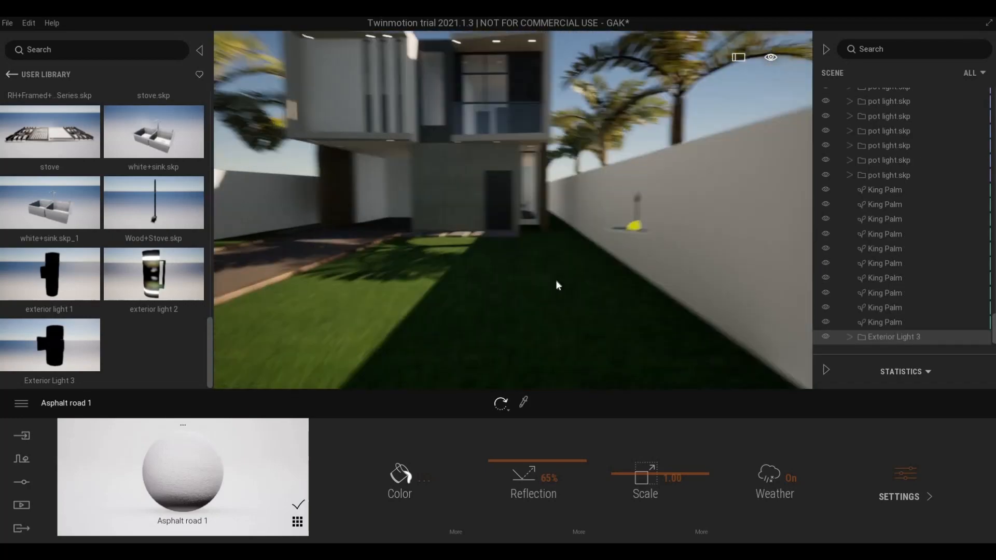
key("e")
right_click_drag(555, 281, 584, 275)
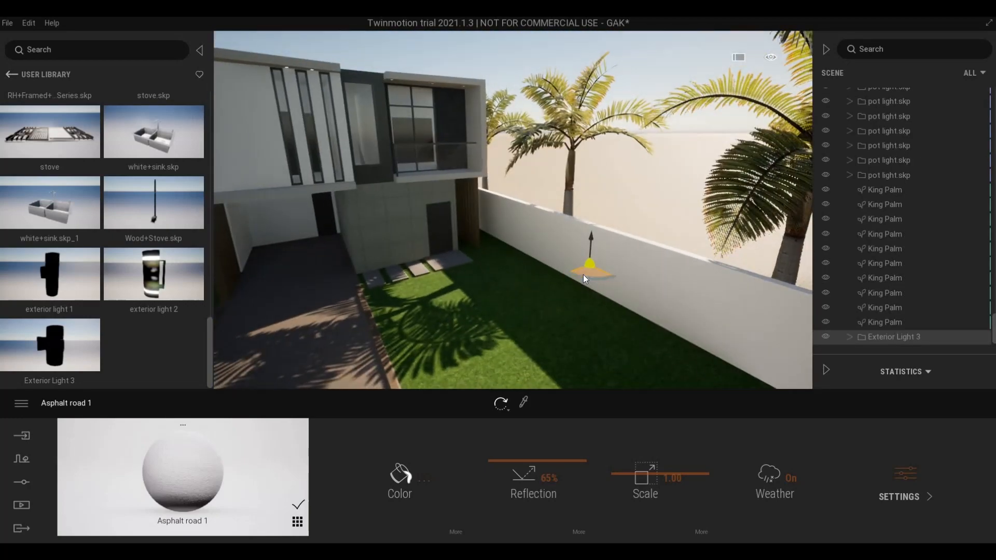
left_click_drag(584, 275, 606, 326)
right_click(901, 338)
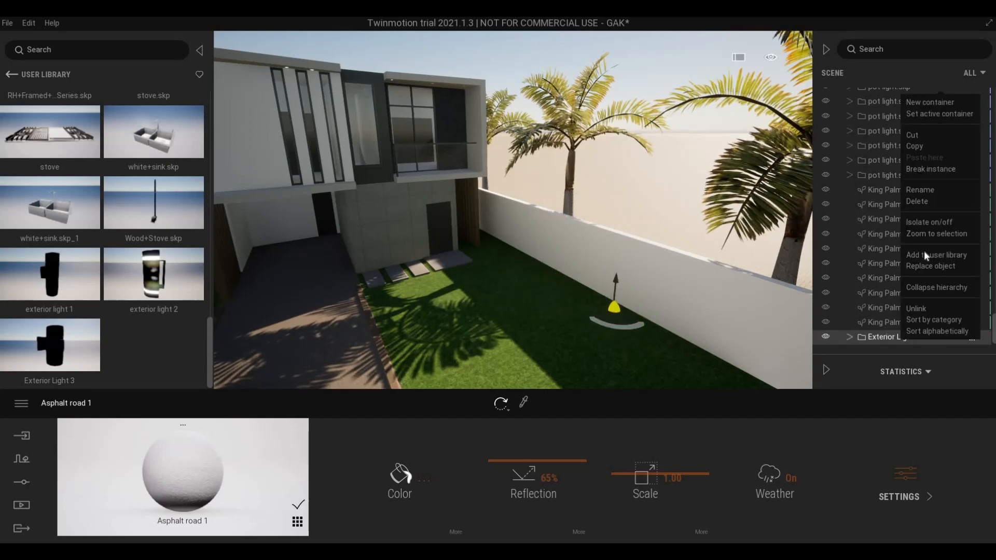
left_click(924, 233)
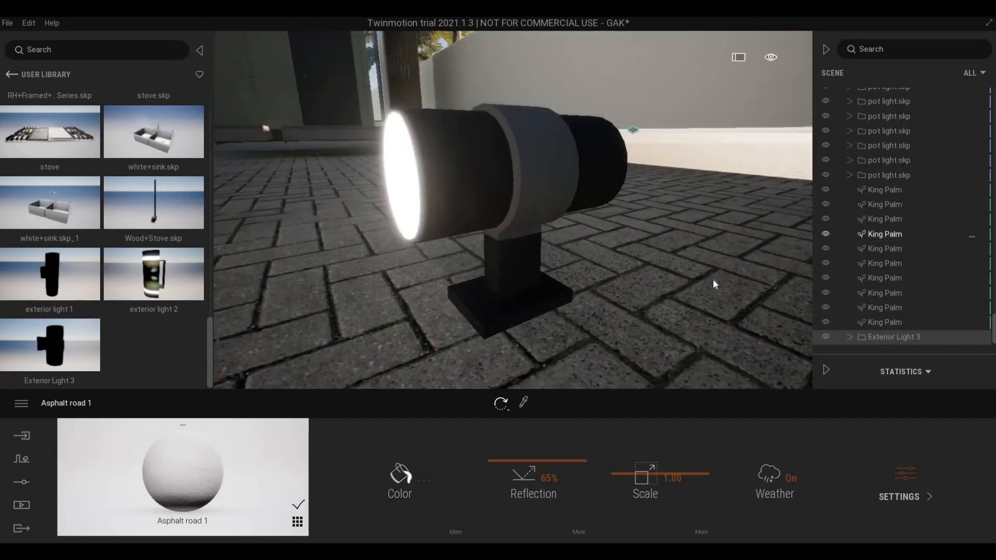
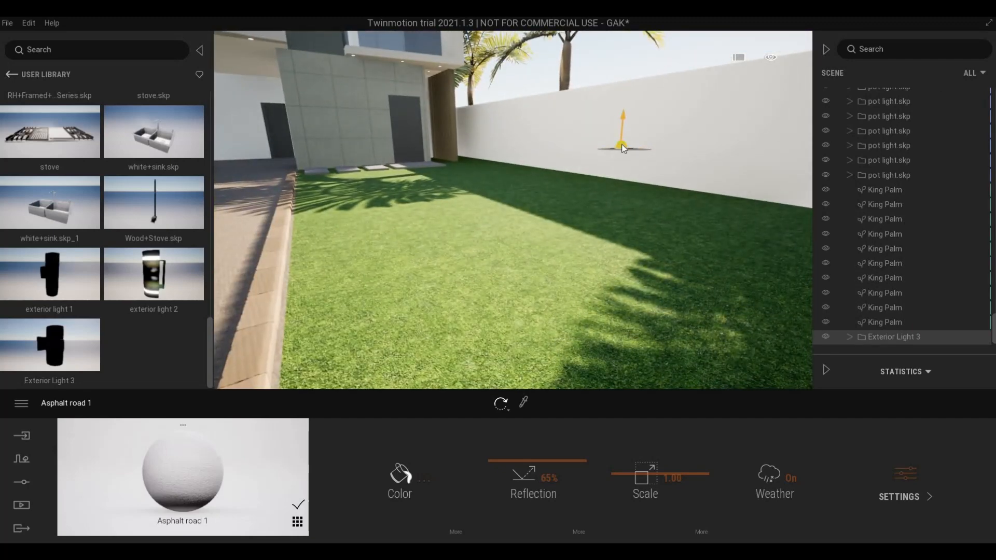
- Raise the first Exterior Light 3 onto the wall, then drop a second one onto the boundary wall
left_click_drag(622, 145, 644, 113)
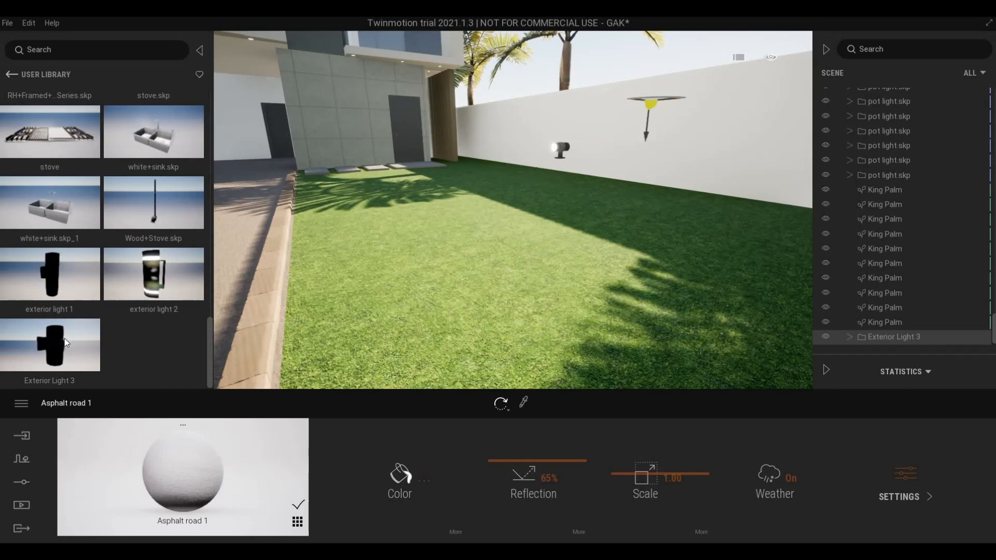
left_click_drag(66, 345, 706, 201)
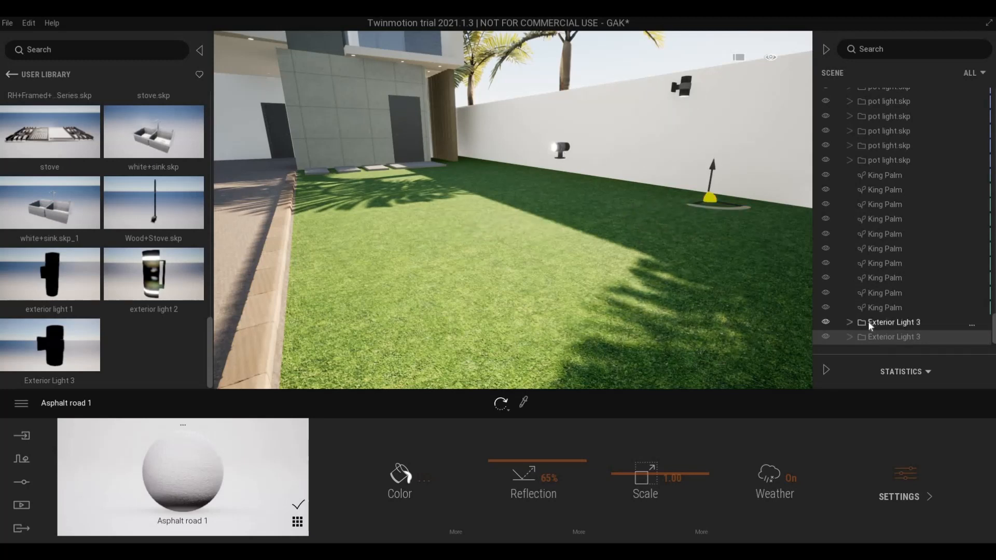
- Delete the extra Exterior Light 3 in the Scene list and focus on the remaining lamp
left_click(871, 322)
key("Delete")
double_click(872, 338)
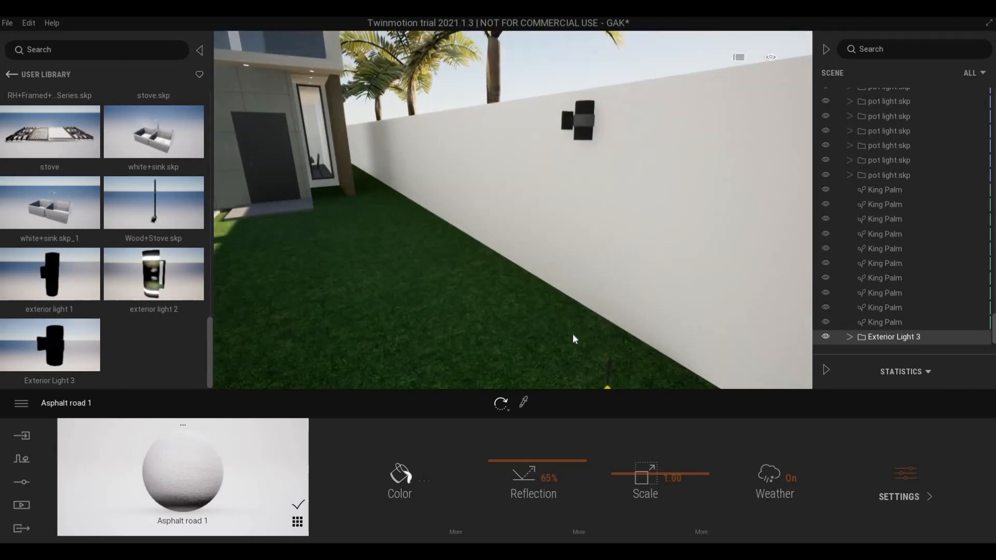
- Rotate the lamp around its vertical axis and slide it left along the wall
left_click(565, 344)
left_click_drag(533, 334, 505, 329)
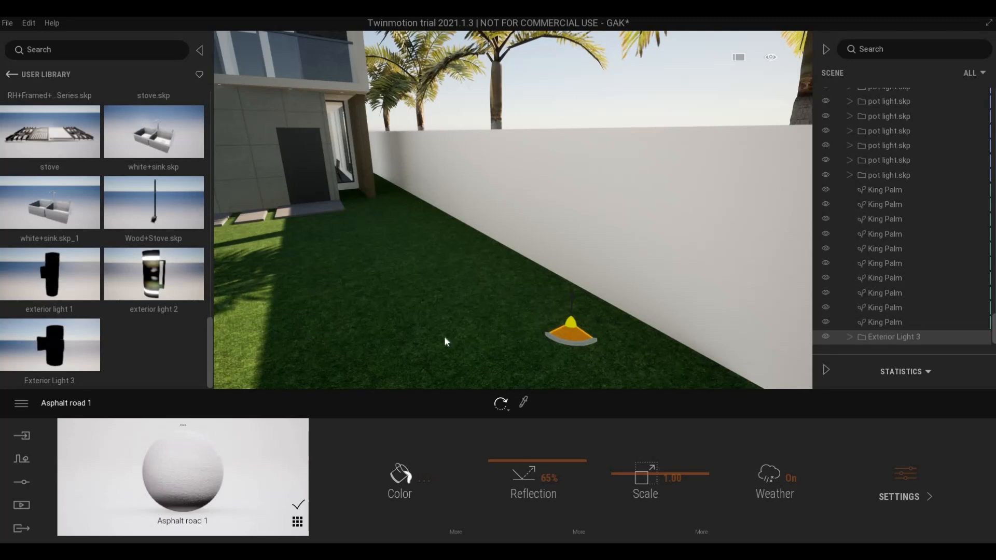
left_click_drag(445, 341, 541, 336)
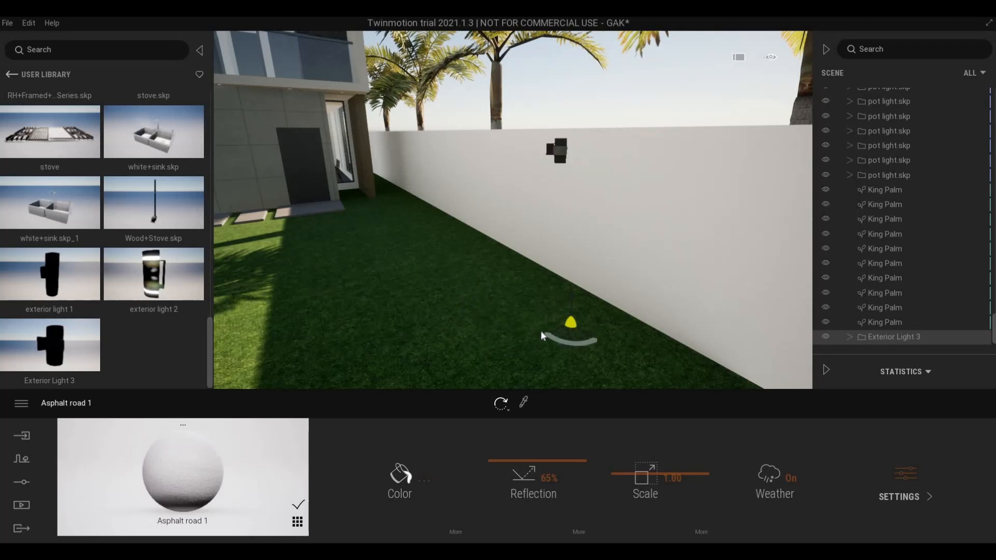
middle_click_drag(551, 329, 472, 325, "shift")
key("w")
right_click_drag(472, 324, 540, 356)
key("e")
right_click_drag(540, 263, 572, 320)
key("s")
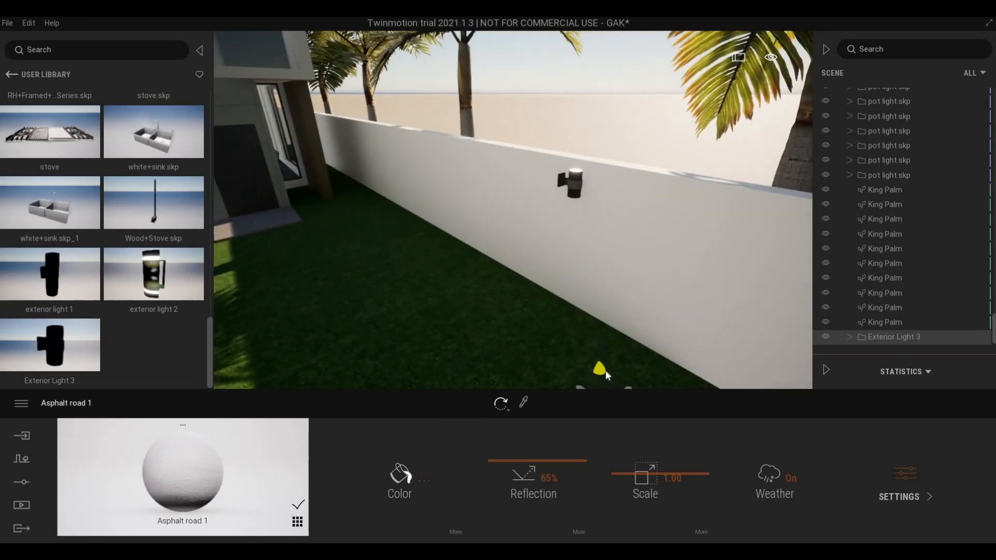
key("s")
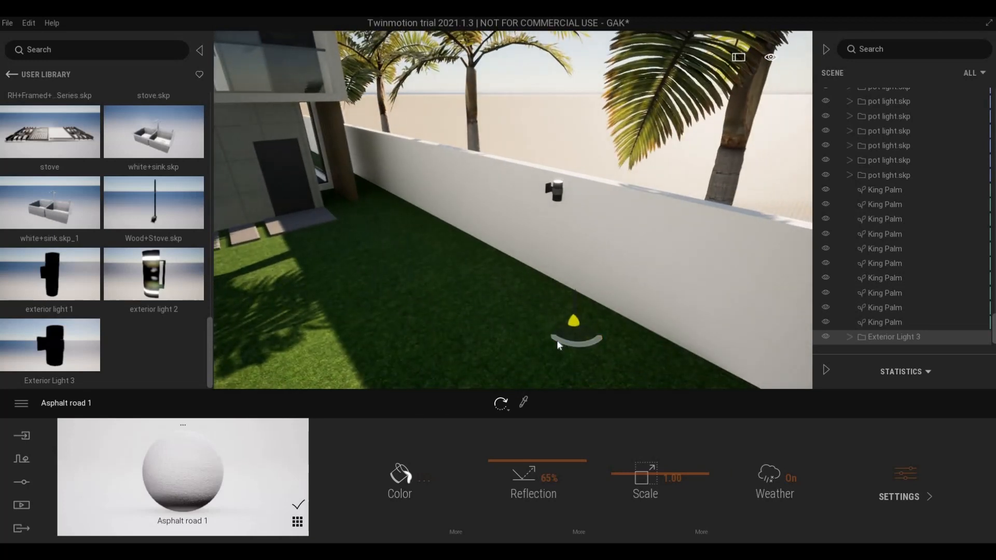
- Enter a new rotation angle for the lamp and pull it out from the wall
left_click(557, 340)
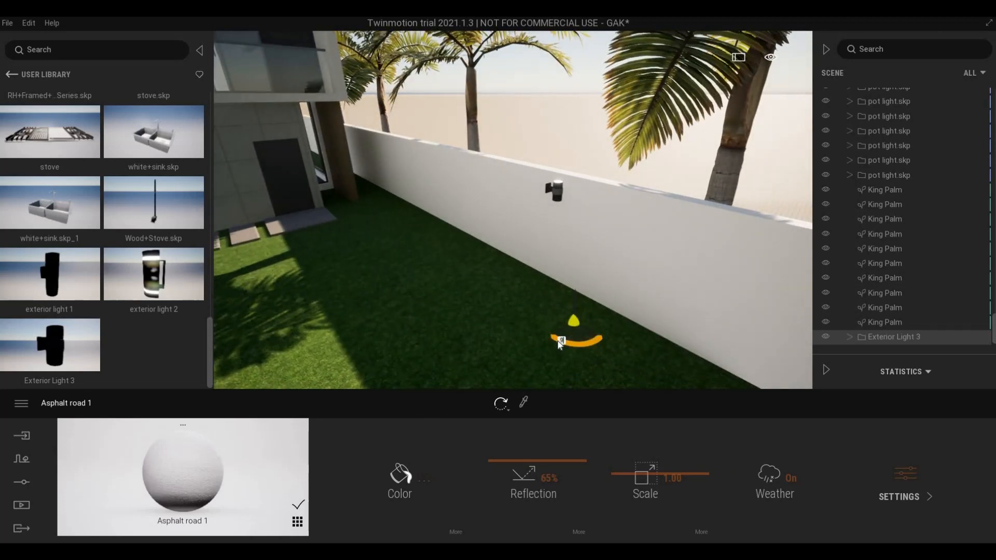
key("Return")
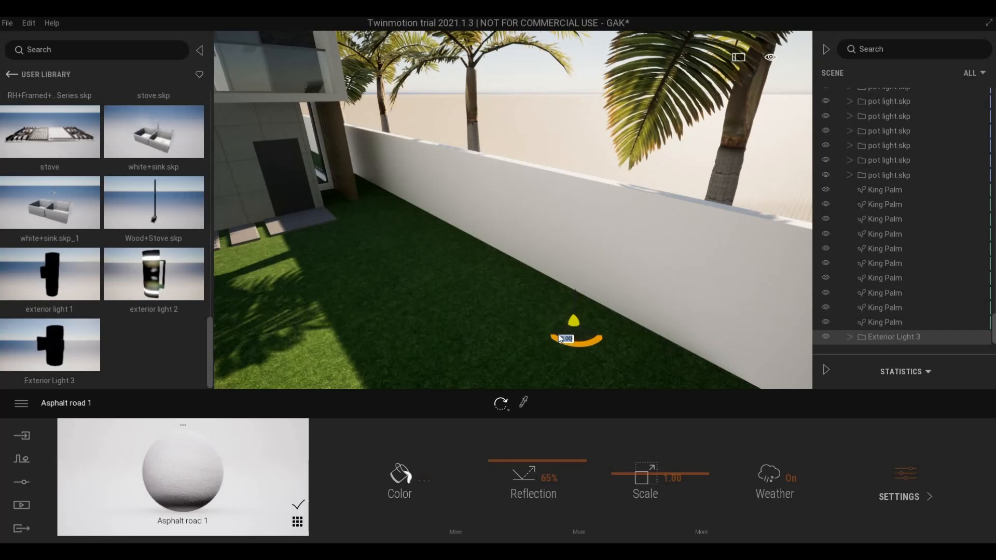
left_click_drag(559, 336, 541, 349)
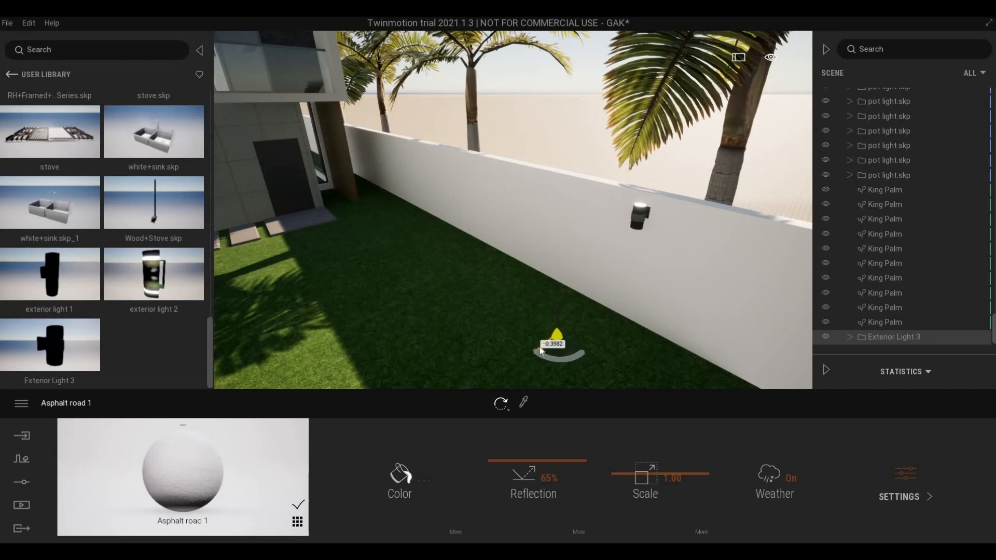
key("d")
left_click(523, 359)
scroll(468, 337, "down", 3)
middle_click_drag(468, 337, 410, 243)
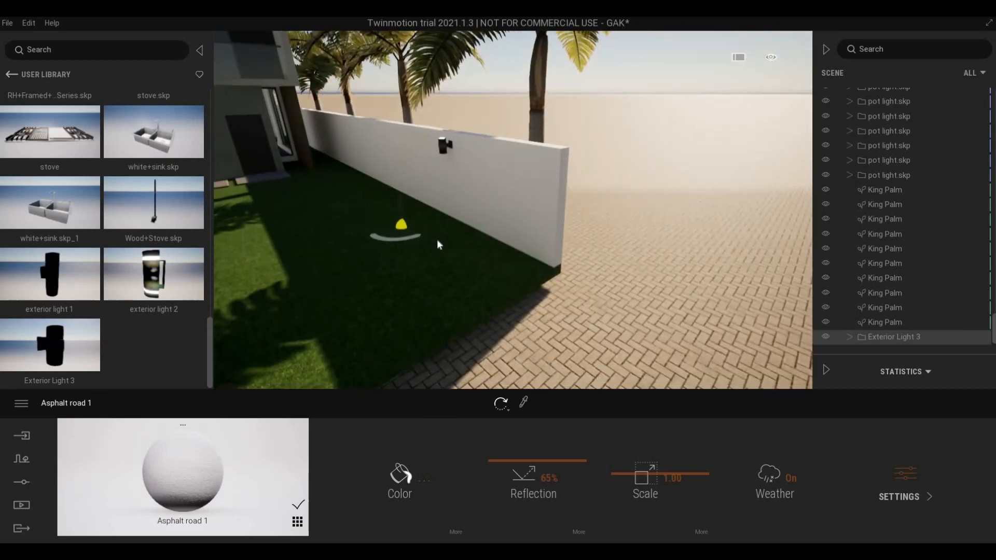
scroll(433, 242, "up", 3)
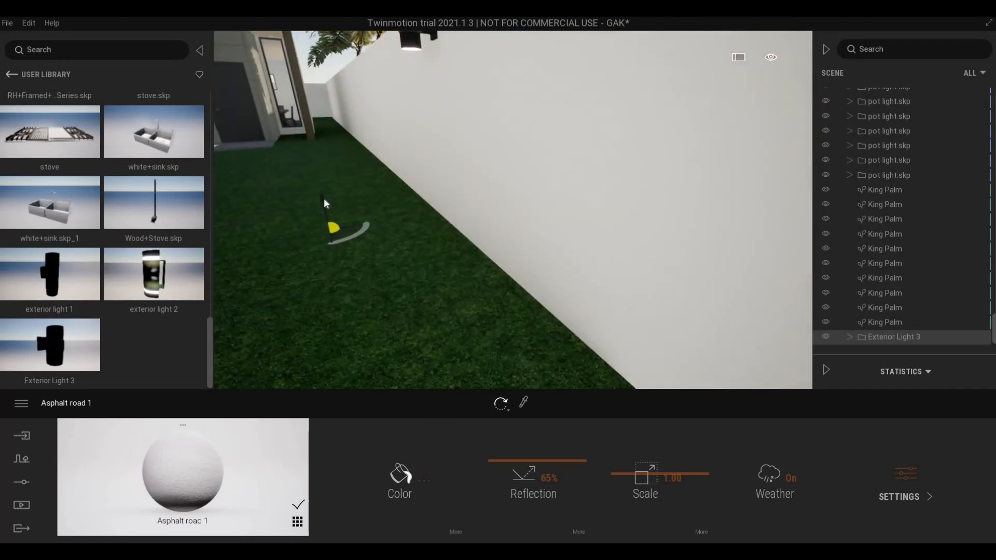
- Lower the lamp down the wall and shift it right along it
left_click_drag(327, 226, 450, 247)
scroll(500, 234, "down", 3)
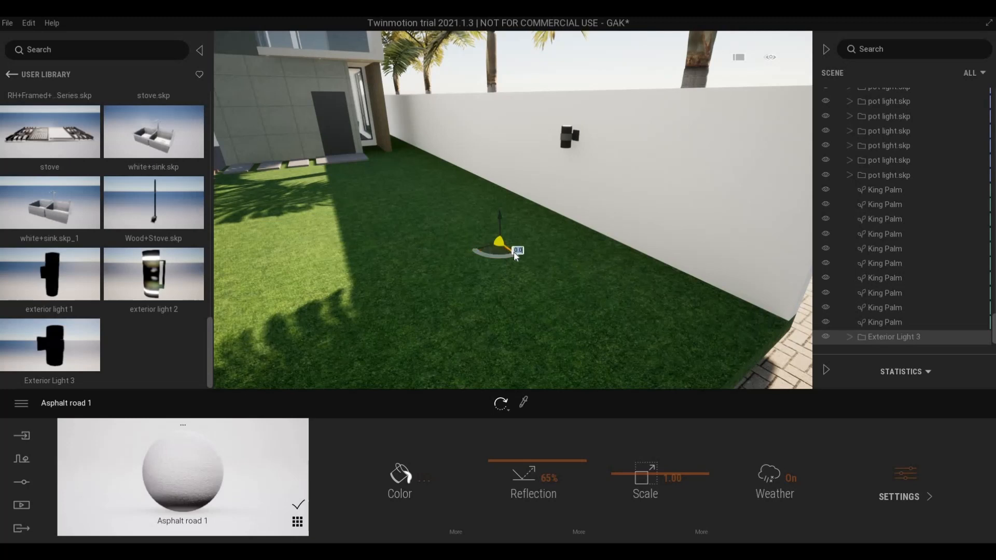
left_click_drag(516, 255, 494, 253)
left_click(596, 316)
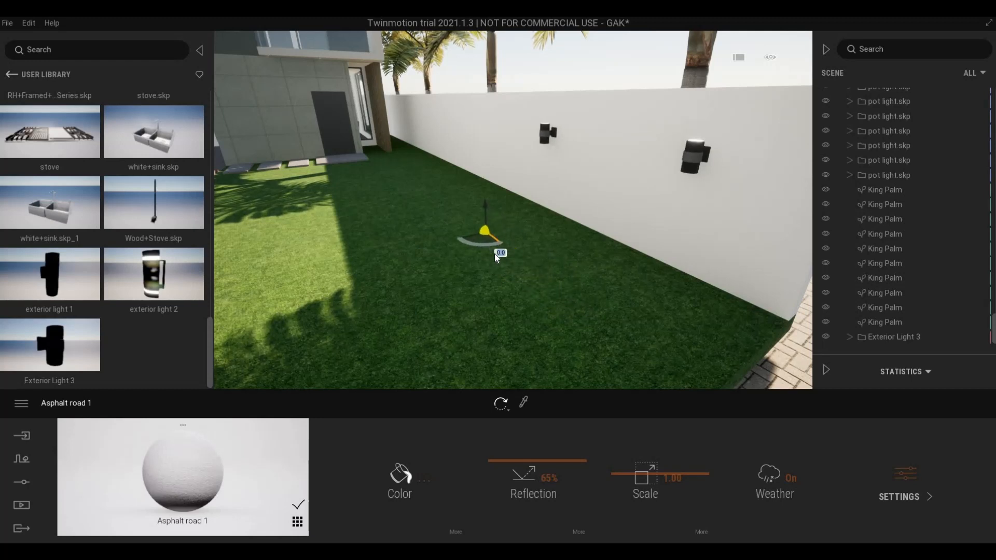
- Copy the wall lamp 8 times along the boundary wall with 2.5 m spacing
left_click_drag(494, 254, 494, 254, "shift")
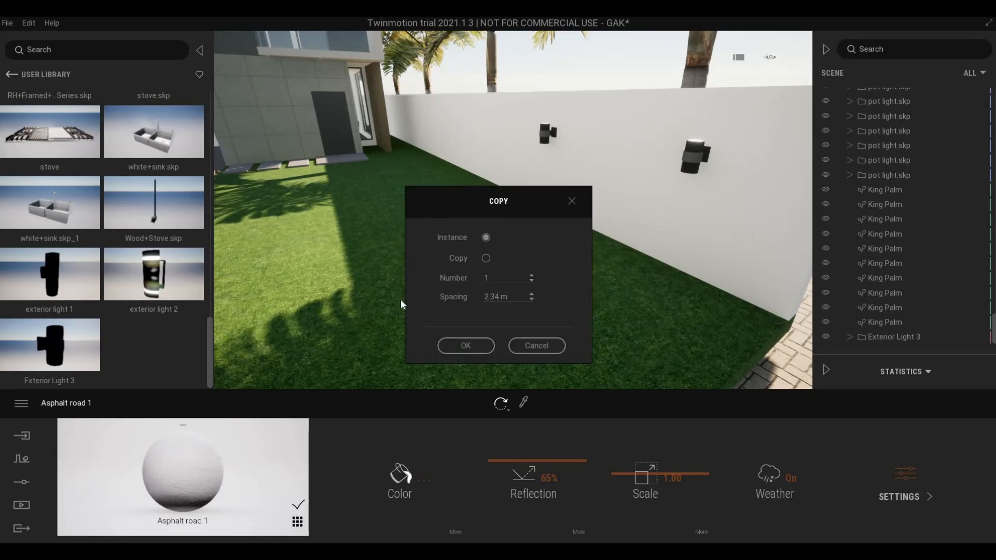
left_click_drag(508, 297, 401, 300)
type("25")
key("BackSpace")
key("BackSpace")
type("2.5")
key("shift+Tab")
type("8")
left_click(467, 345)
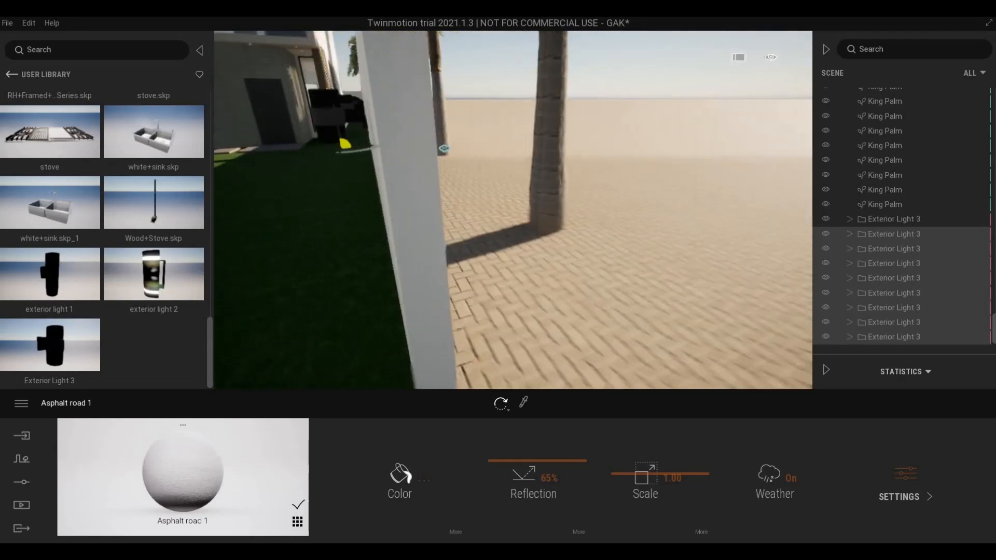
right_click_drag(445, 149, 372, 248)
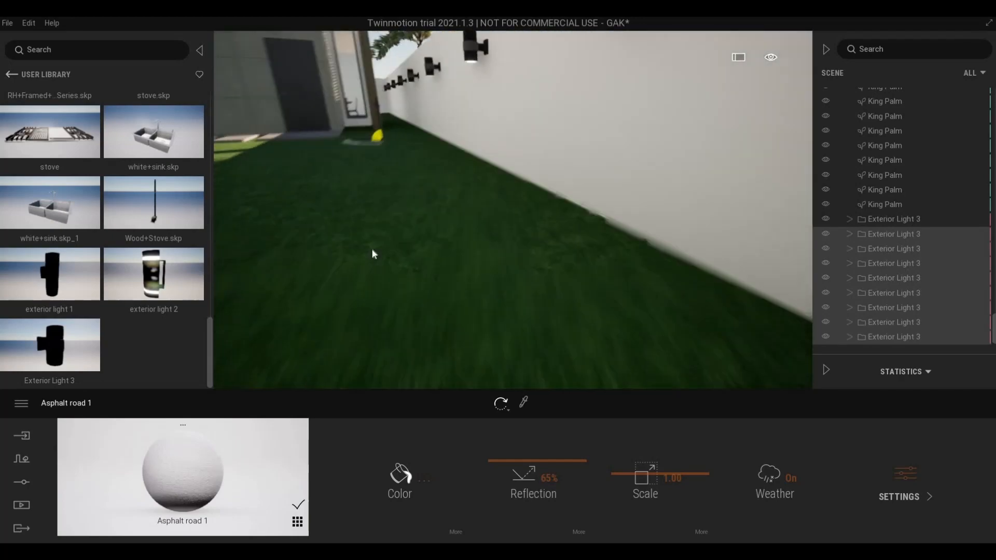
scroll(365, 254, "down", 8)
scroll(366, 254, "down", 10)
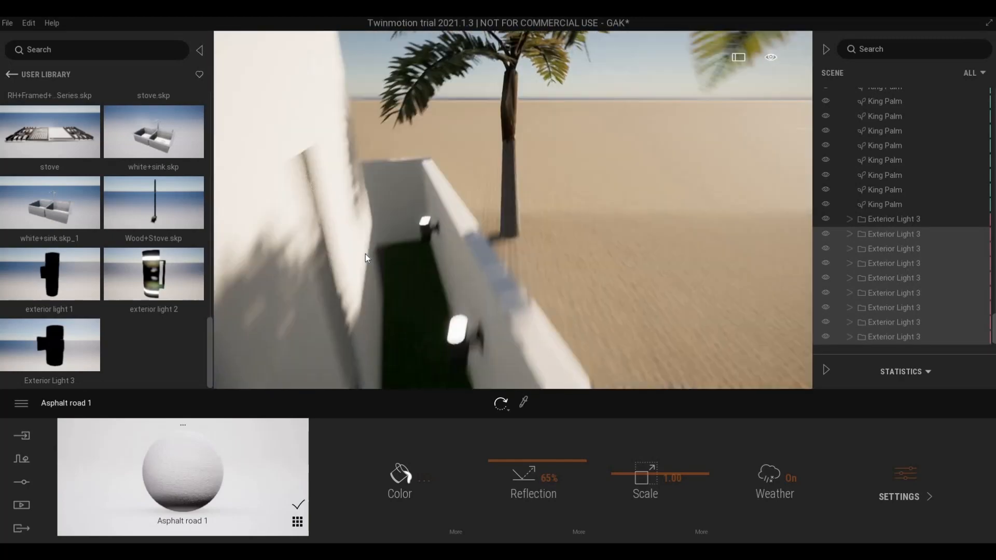
scroll(320, 245, "down", 5)
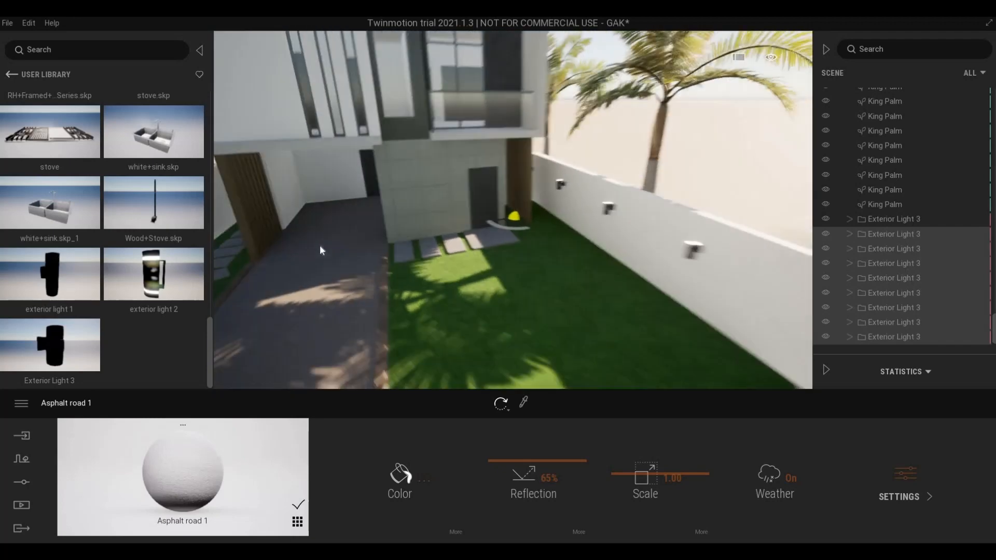
scroll(319, 244, "up", 5)
key("w")
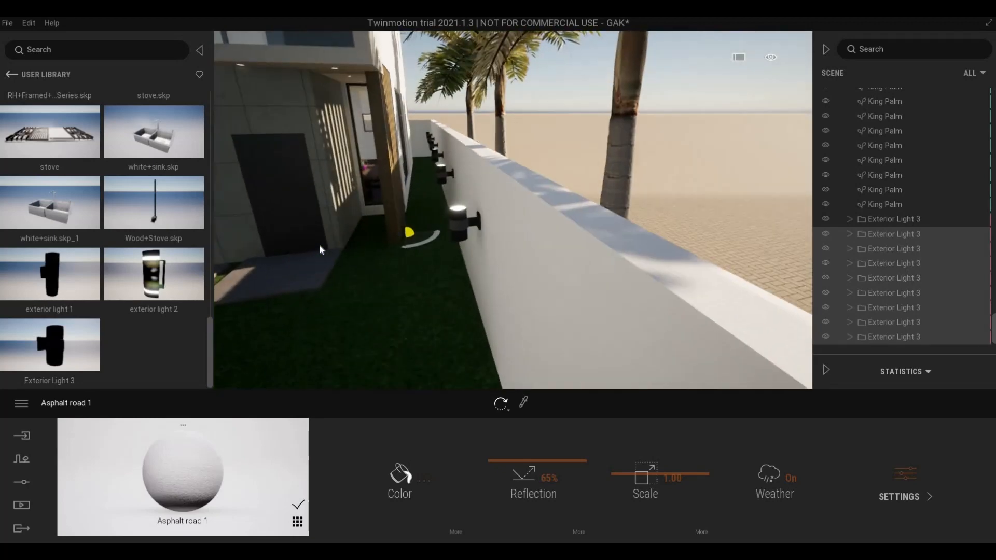
key("a")
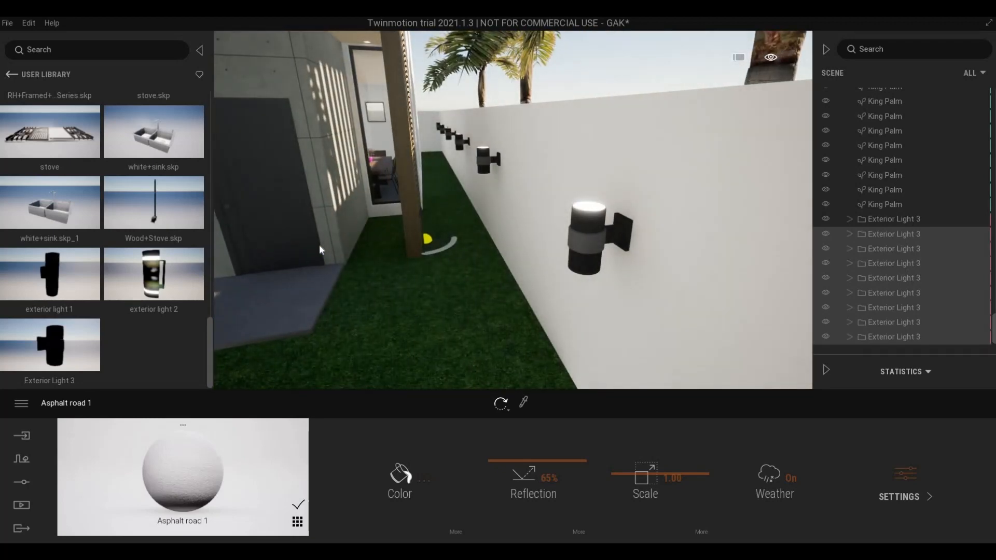
scroll(319, 244, "down", 5)
key("s")
right_click_drag(320, 244, 410, 180)
key("d")
key("e")
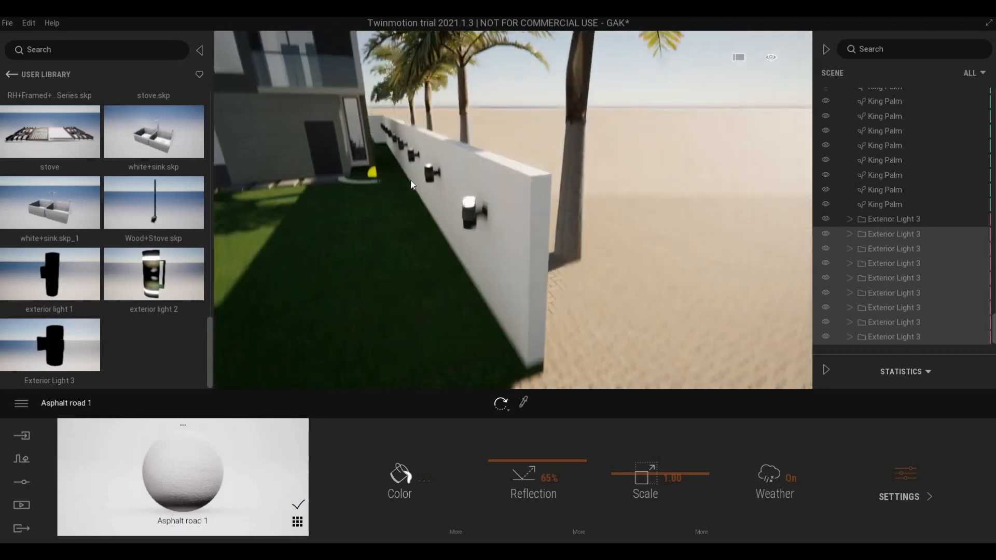
key("a")
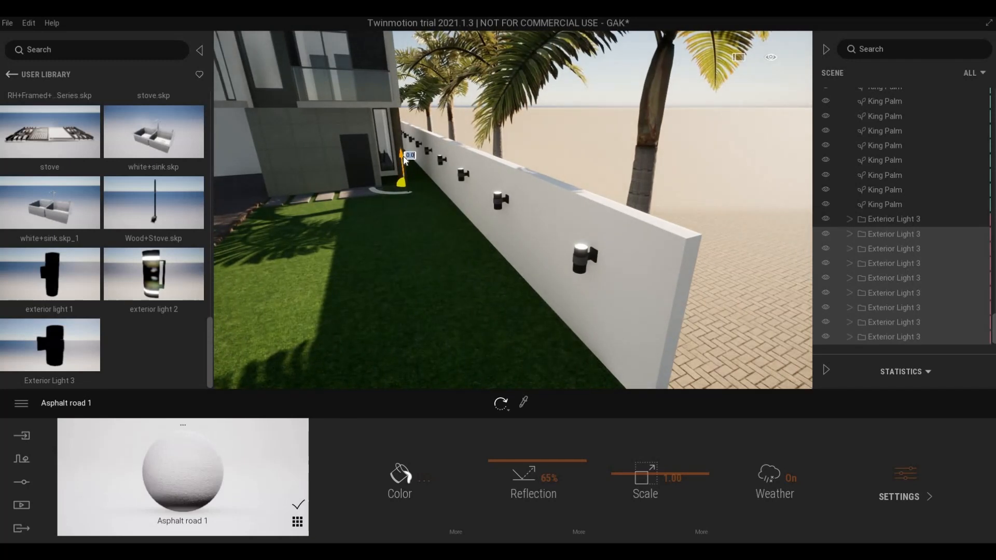
left_click_drag(404, 157, 403, 165)
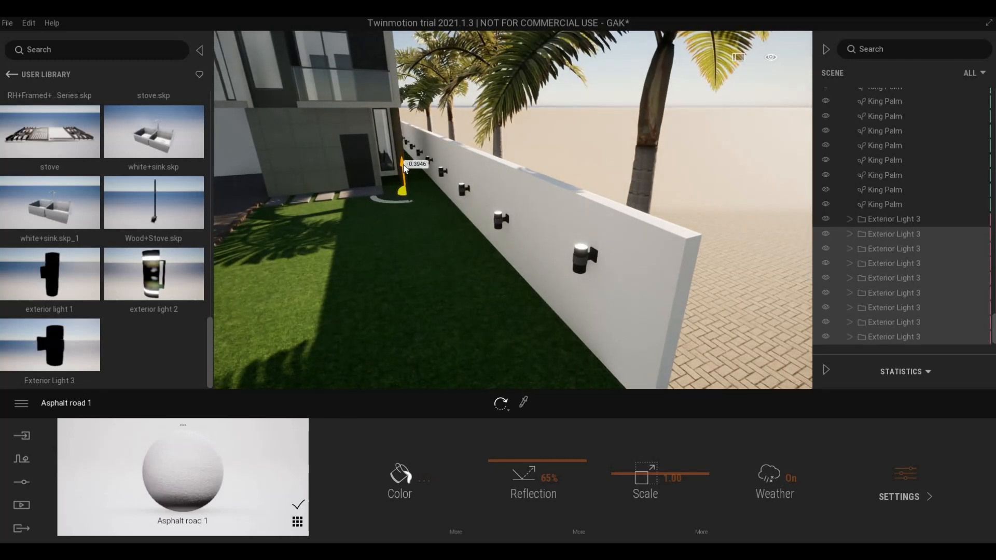
key("ctrl+z")
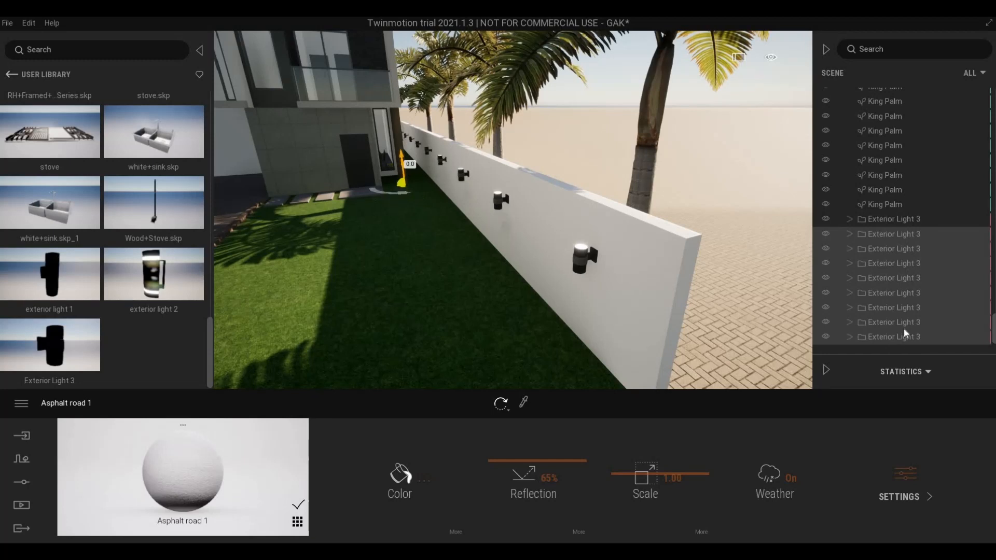
- Select all nine lamps, lower them together, then undo back to a single wall lamp
left_click(882, 222, "shift")
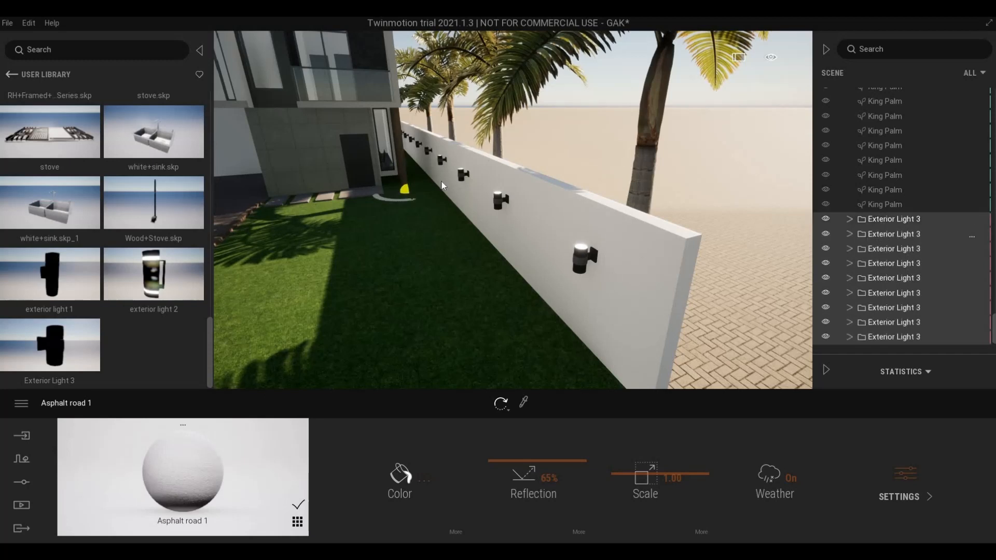
mouse_move(406, 163)
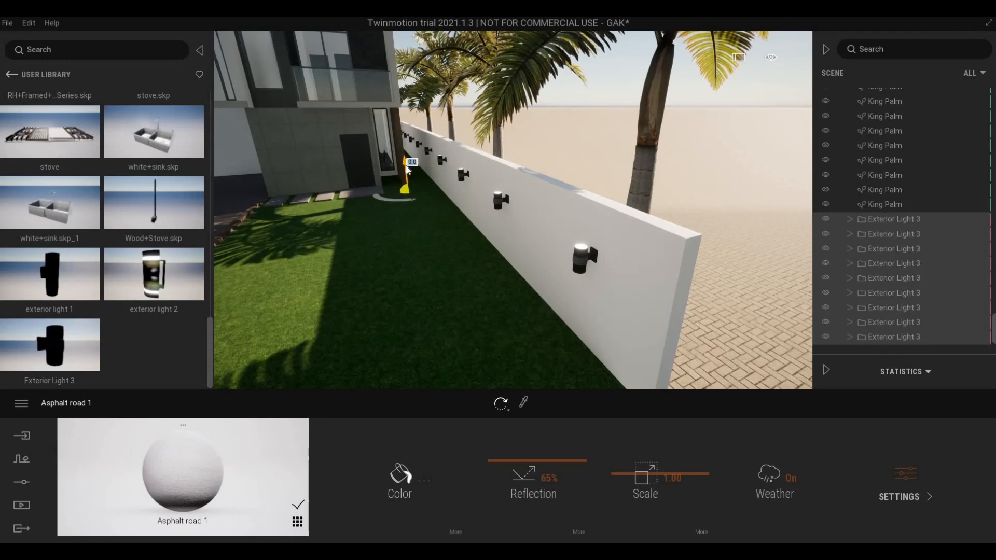
left_click_drag(408, 168, 404, 192)
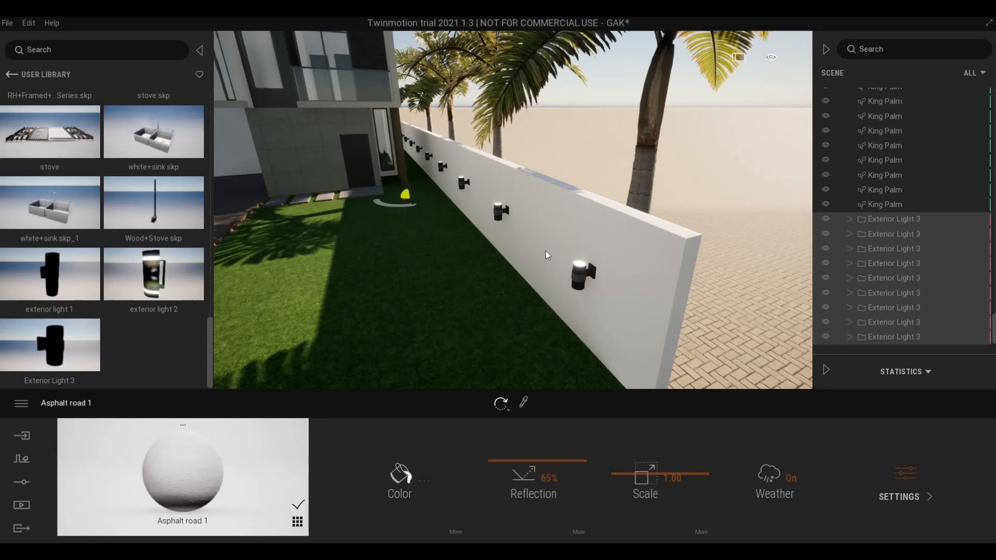
key("ctrl+z")
key("ctrl+z")
key("ctrl+z")
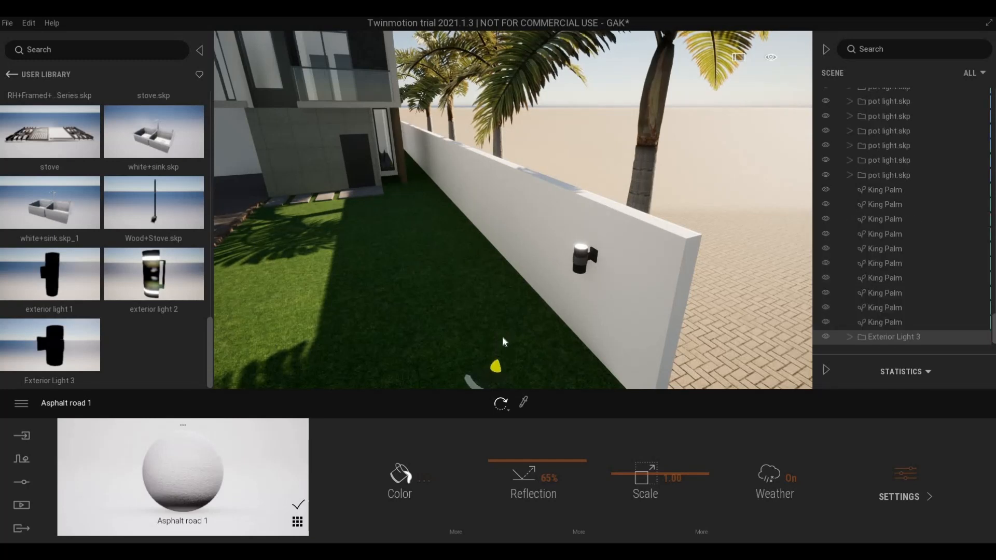
- Lower the lamp slightly and copy it 5 times along the wall at 5 m spacing
left_click_drag(498, 349, 500, 356)
scroll(502, 344, "down", 2)
middle_click_drag(503, 344, 506, 341)
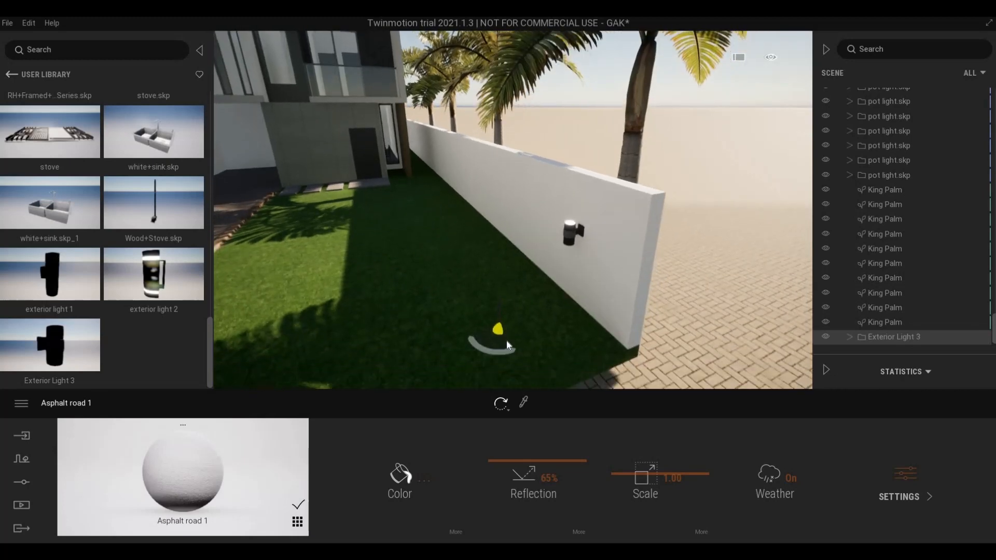
left_click_drag(509, 341, 458, 254, "shift")
key("Tab")
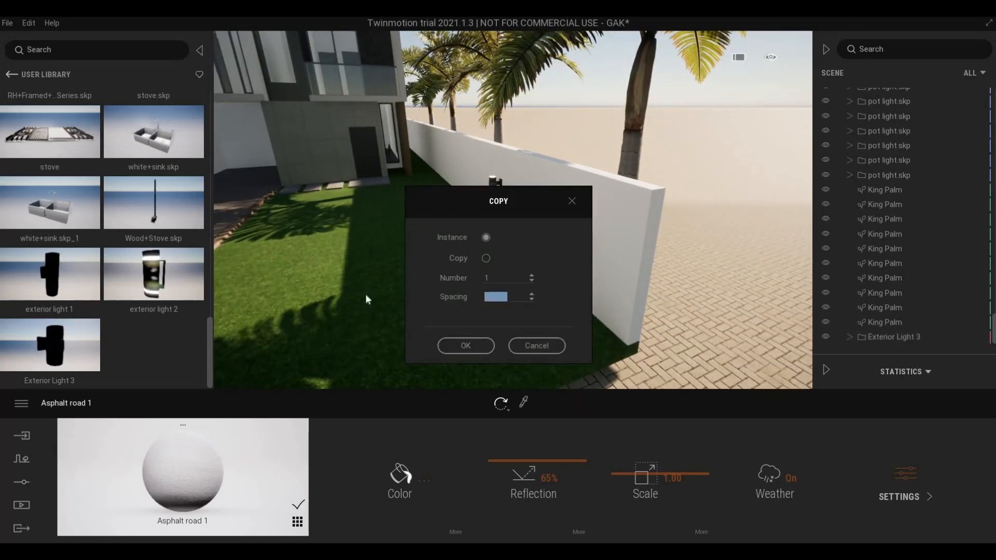
type("5")
key("Tab")
type("5w")
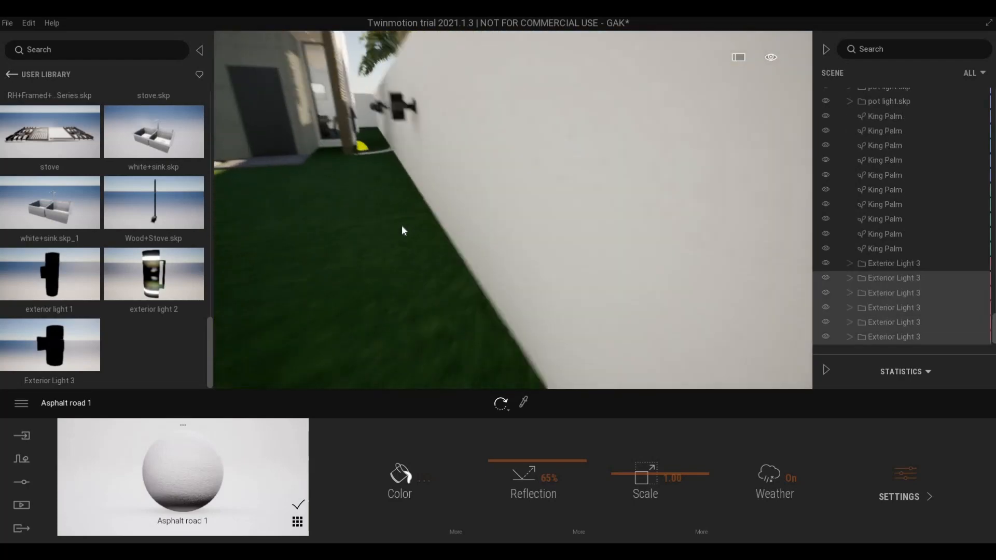
type("easq")
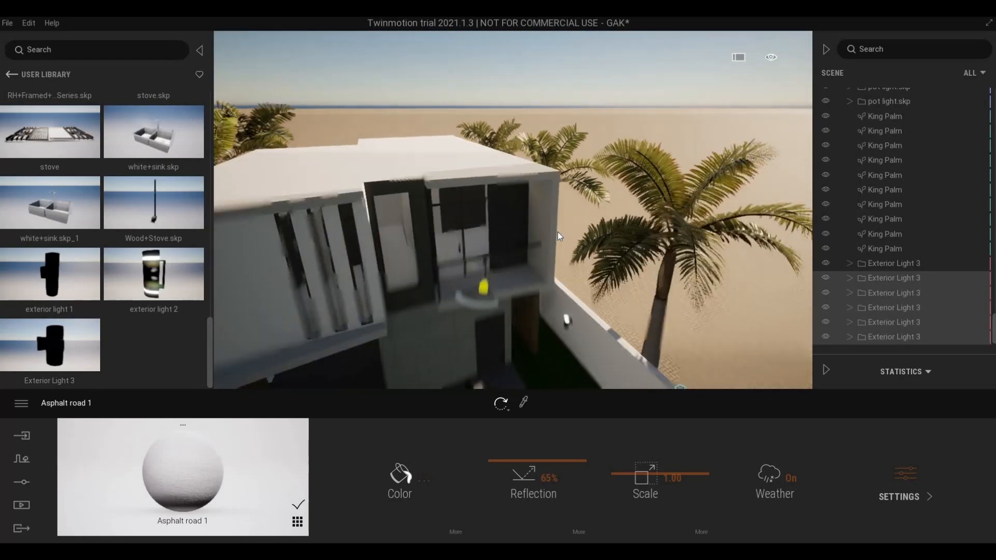
type("d")
- Fly back across the lawn to look along the newly lit wall
key("s")
right_click_drag(569, 227, 497, 249)
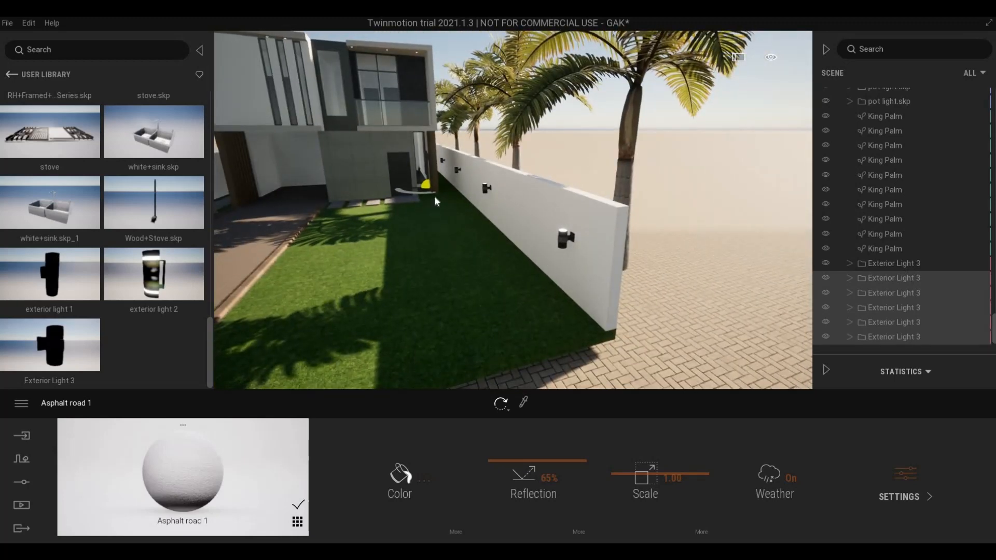
right_click_drag(434, 196, 413, 197)
key("w")
key("a")
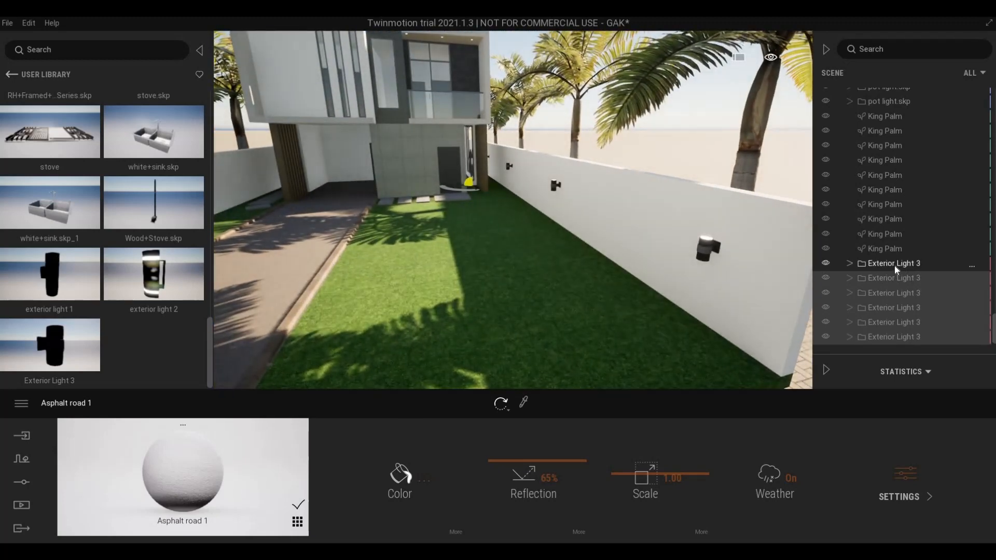
- Copy the row of wall lights across to the driveway wall
left_click(462, 195)
left_click_drag(390, 204, 213, 229)
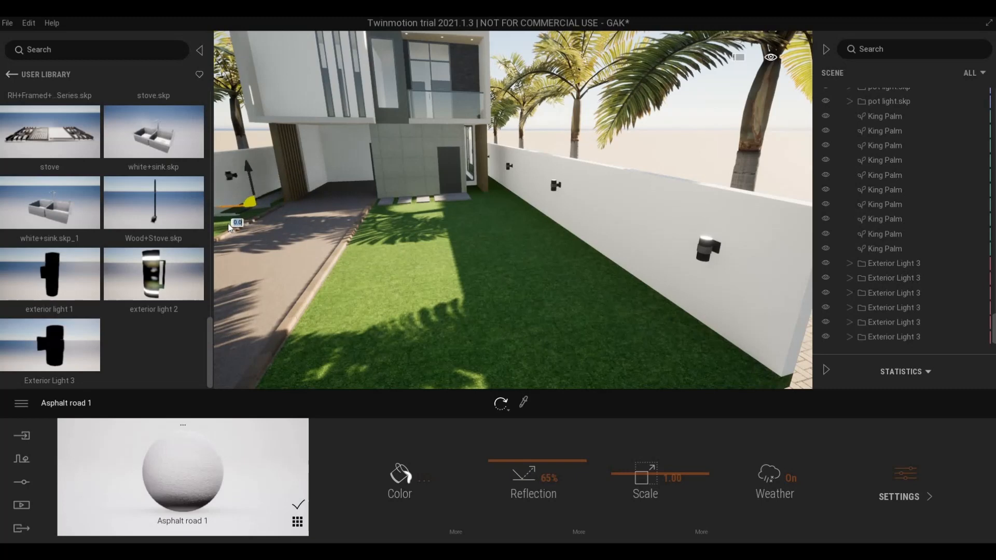
left_click(458, 343)
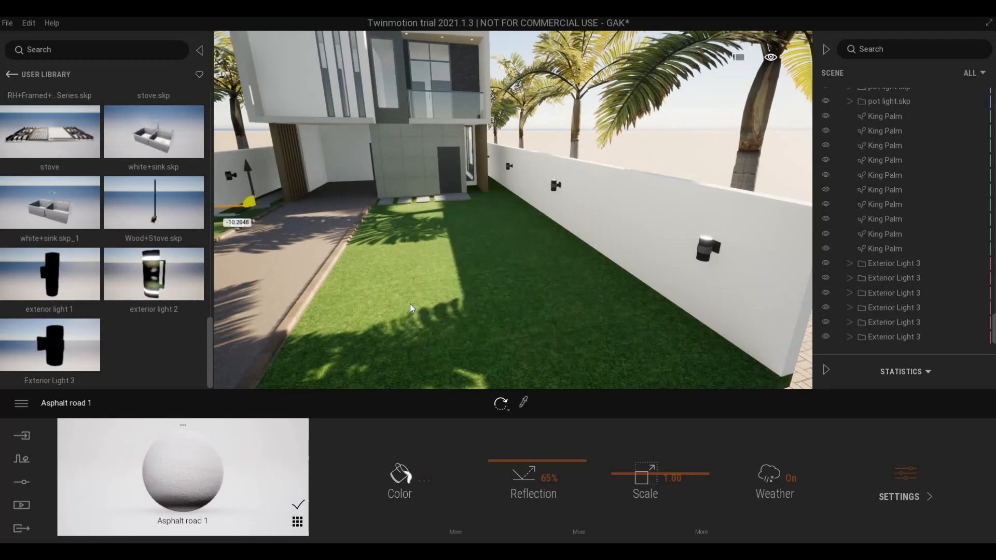
right_click_drag(410, 303, 419, 272)
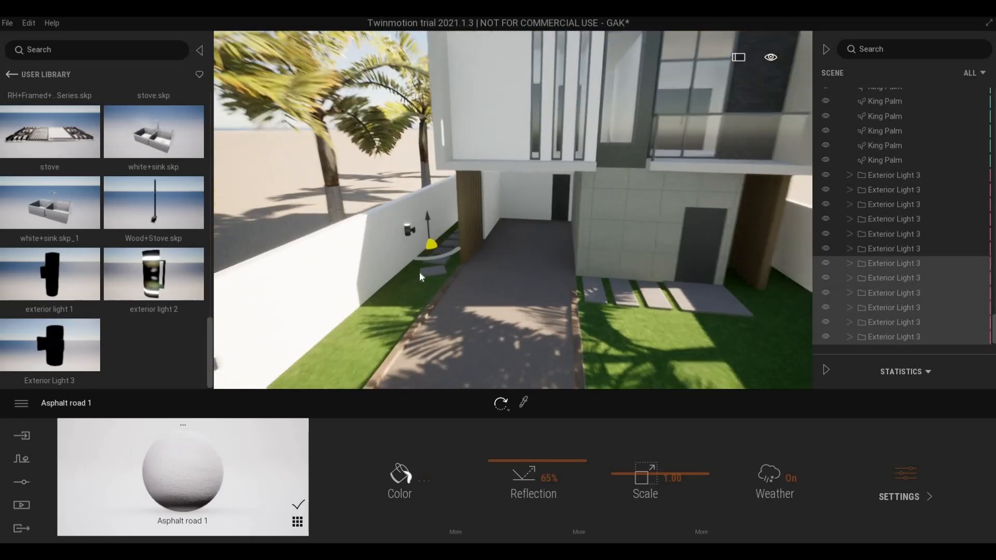
- Rotate the copied lights 180° and nudge them flush against the driveway wall
left_click(422, 263)
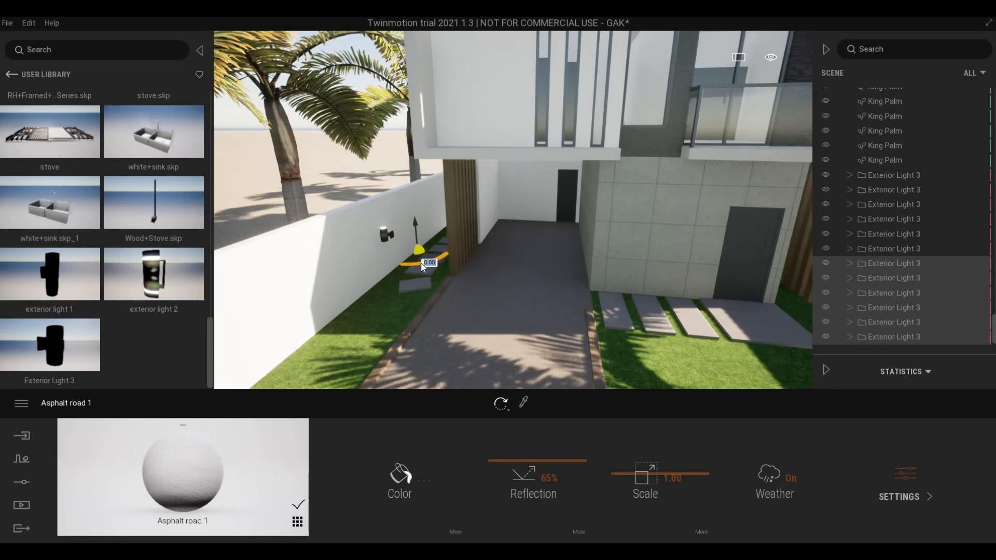
type("180")
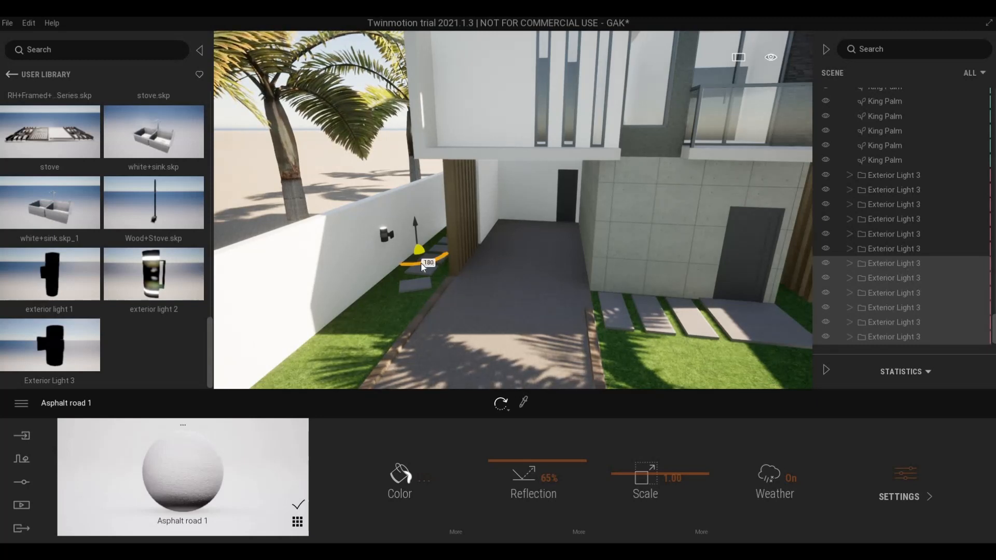
key("Return")
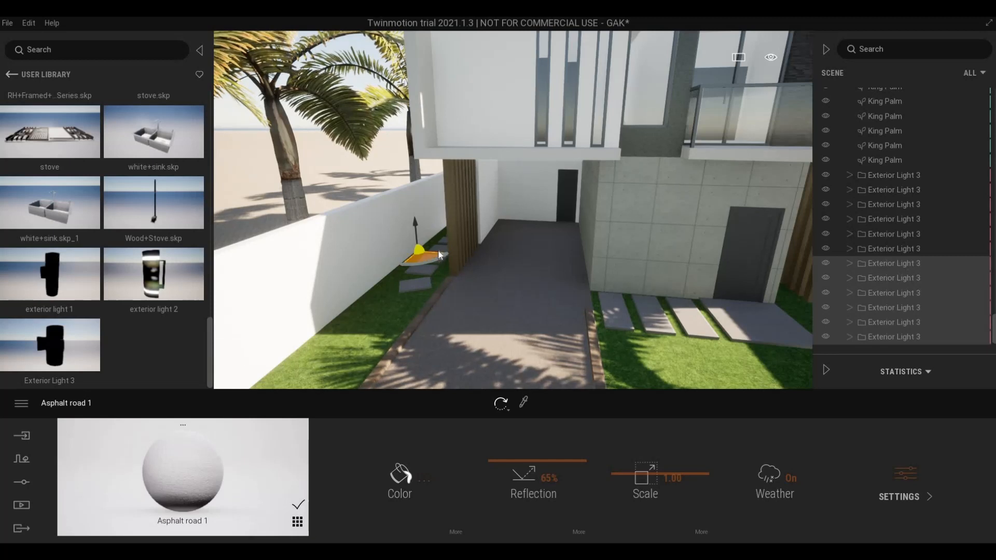
left_click(438, 251)
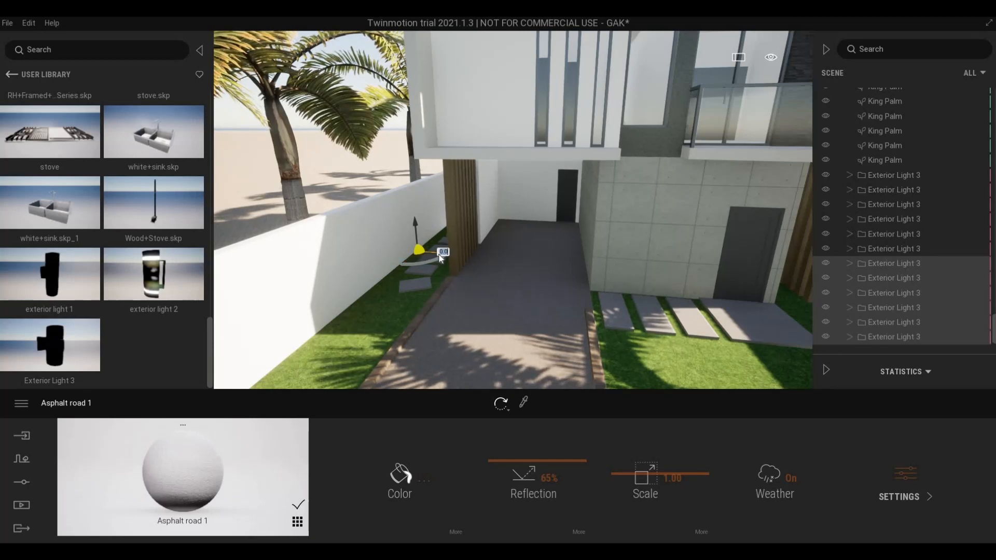
left_click_drag(454, 262, 478, 268)
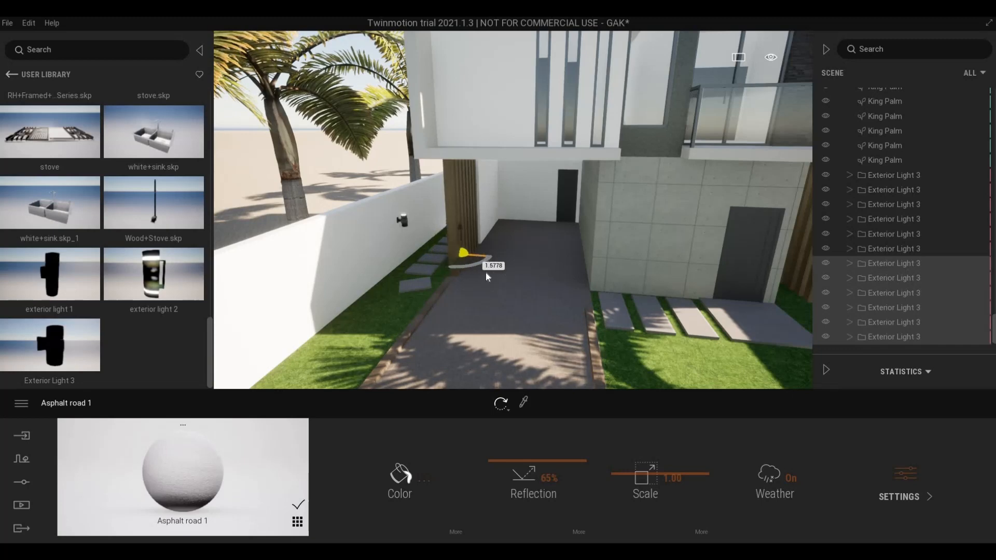
left_click_drag(486, 275, 487, 275)
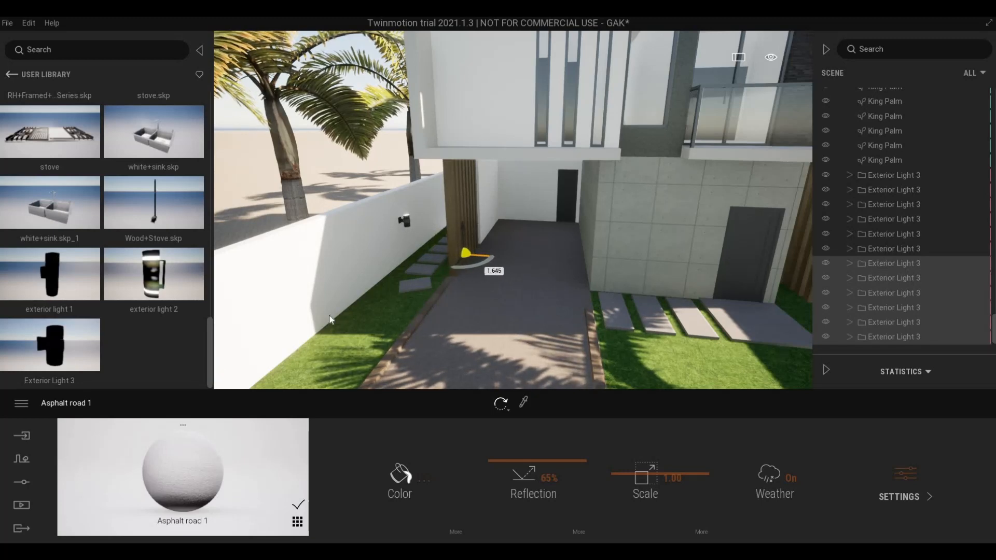
- Orbit around the yard to frame the house front and both lit walls
left_click_drag(369, 312, 573, 222)
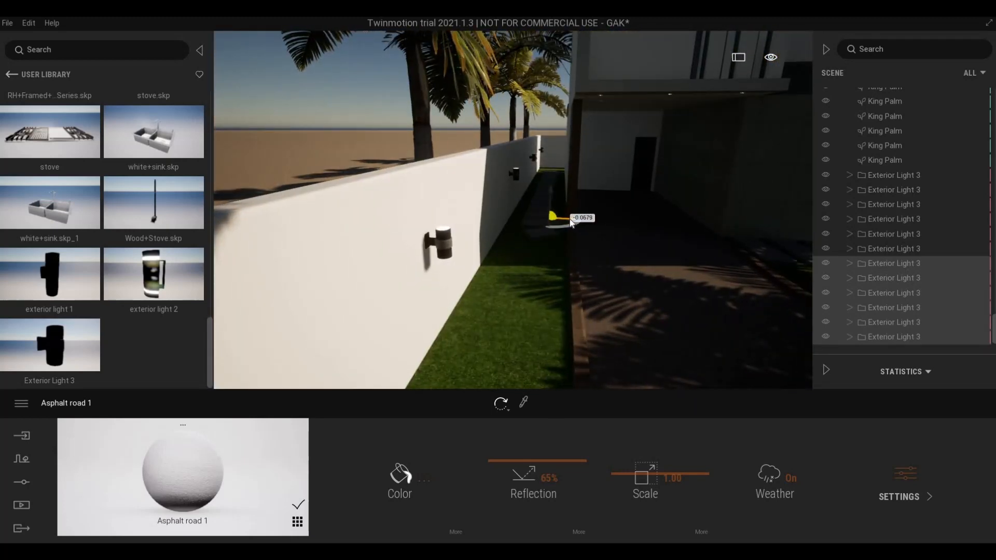
left_click_drag(622, 289, 447, 298)
key("d")
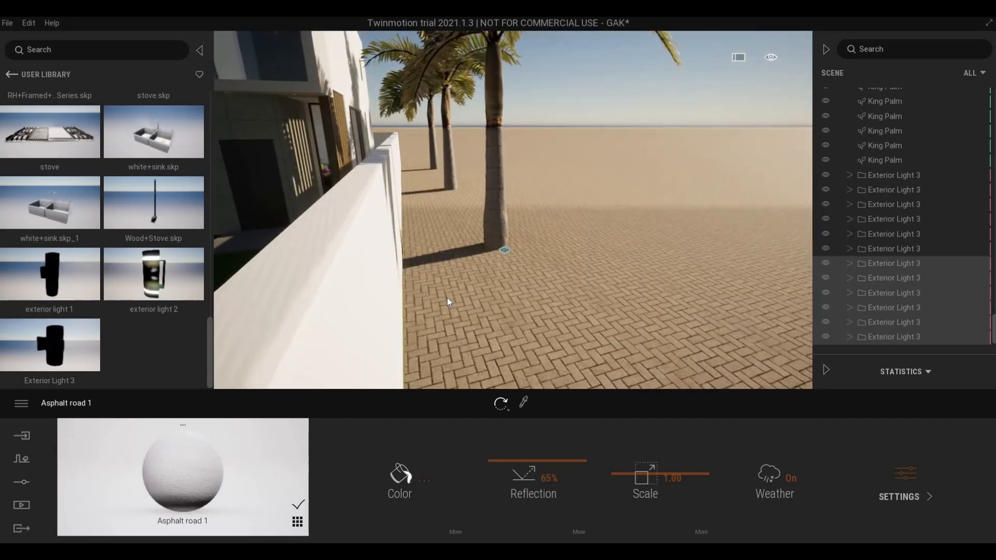
key("a")
key("a")
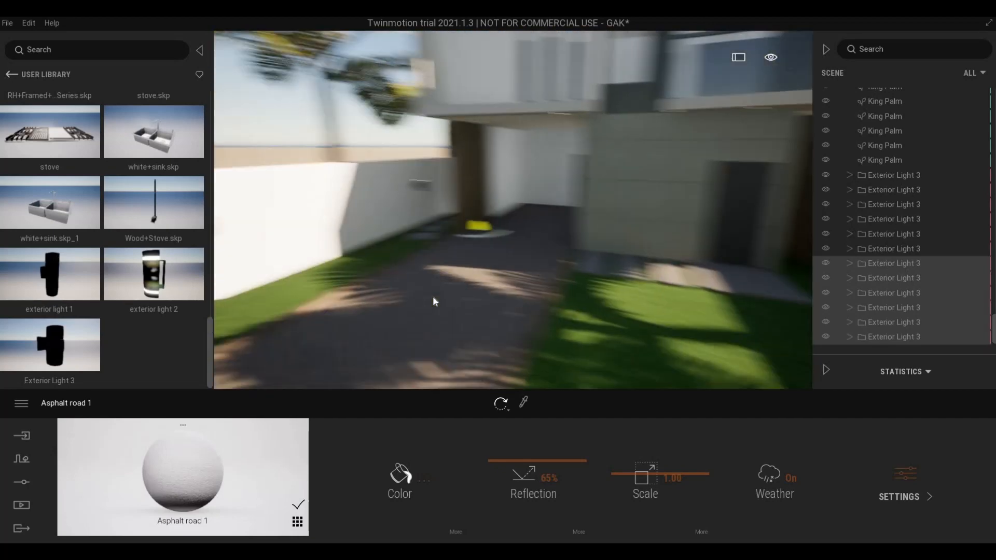
right_click_drag(433, 296, 713, 254)
key("a")
key("s")
key("w")
key("d")
right_click_drag(582, 260, 634, 265)
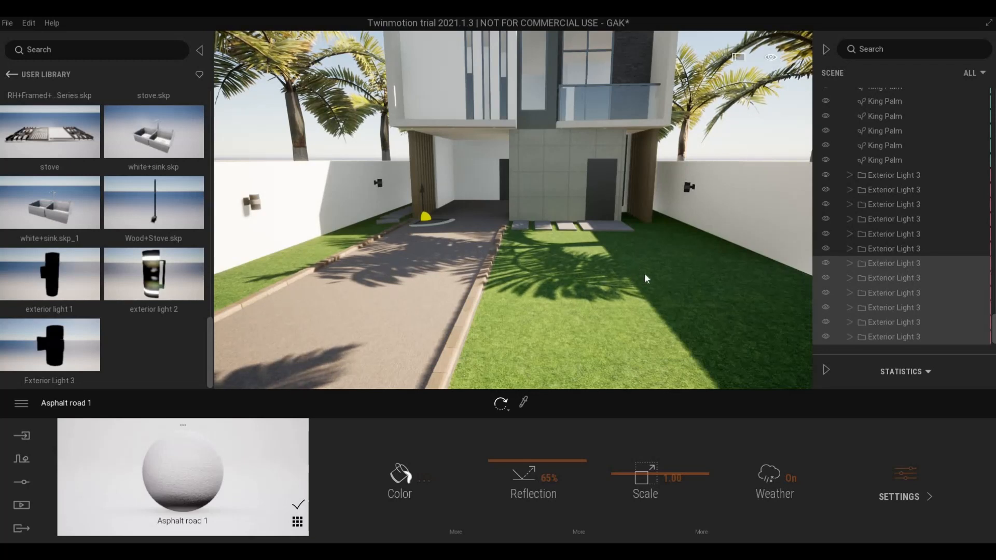
- Place an Exterior Light 3 from the User Library on the house wall by the front door
key("Escape")
right_click_drag(631, 252, 592, 201)
key("w")
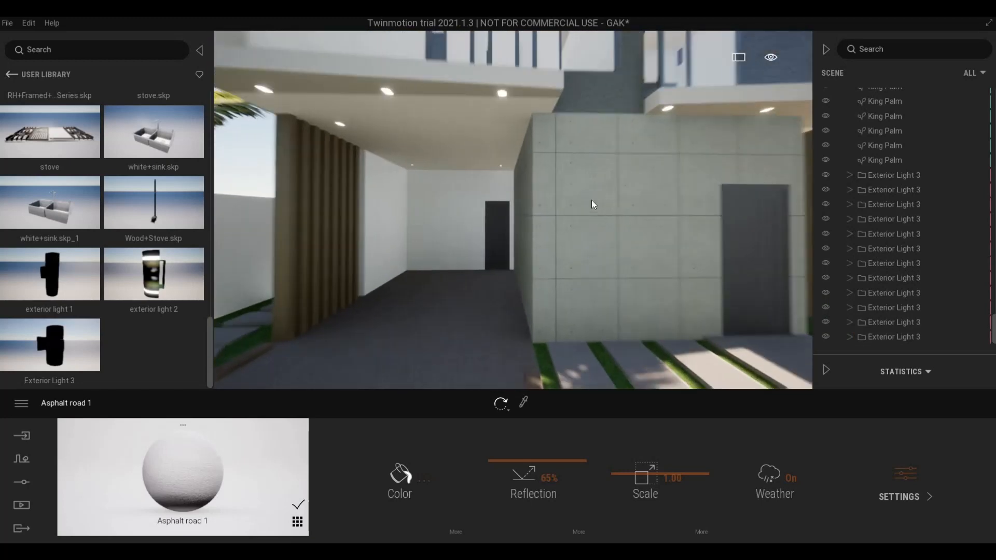
key("s")
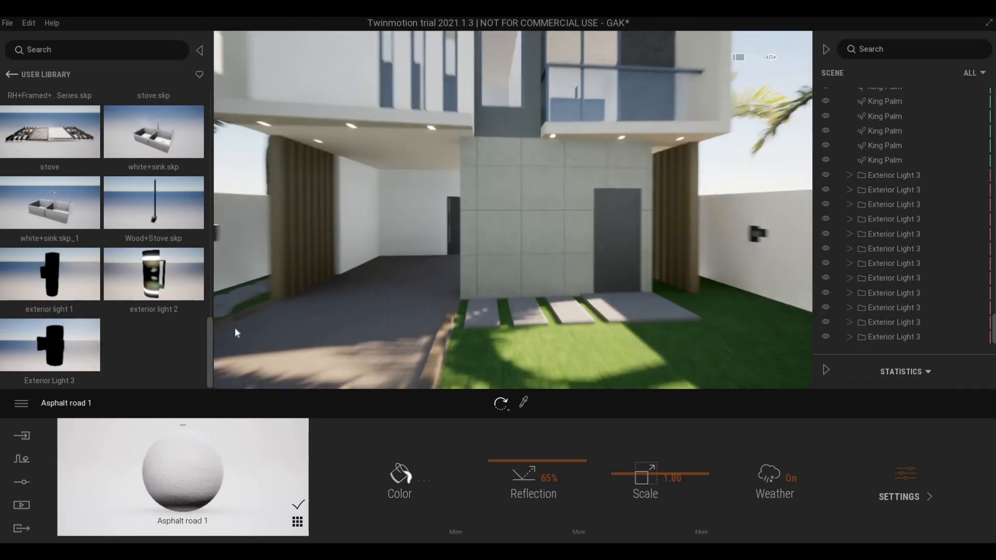
key("w")
left_click_drag(73, 344, 462, 365)
key("s")
key("w")
key("s")
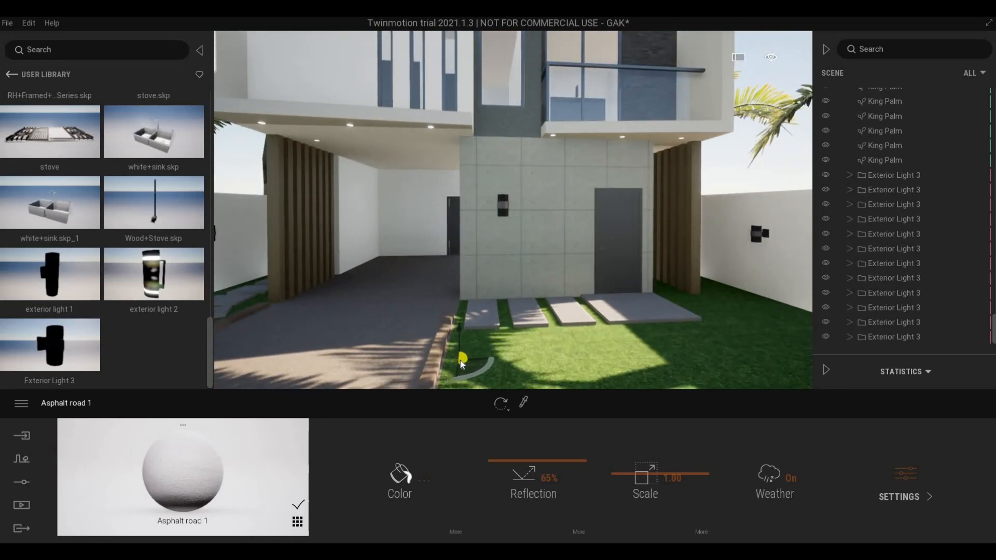
- Select the new wall light, slide it left along the concrete wall, then undo the move
left_click(506, 319)
key("a")
right_click_drag(506, 320, 899, 336)
key("w")
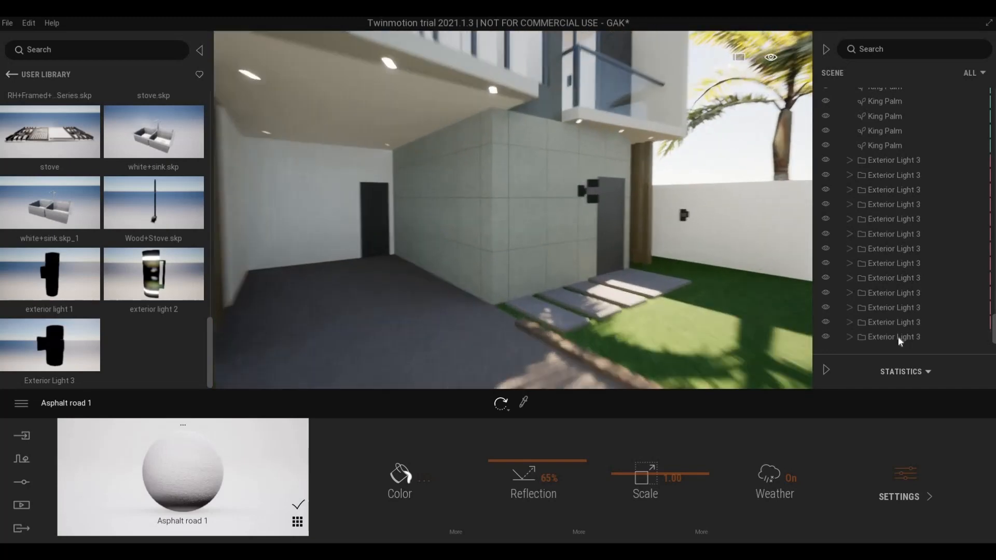
left_click(895, 337)
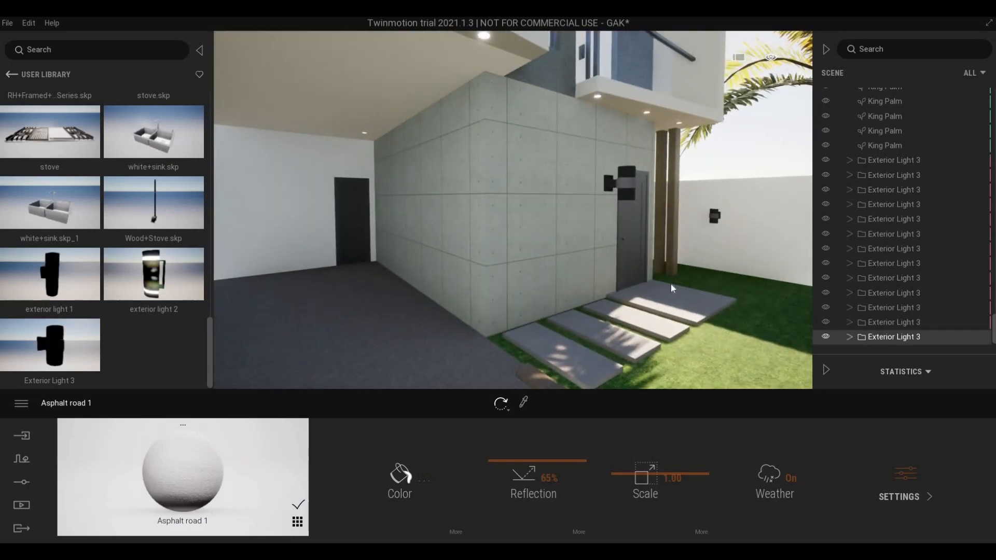
key("s")
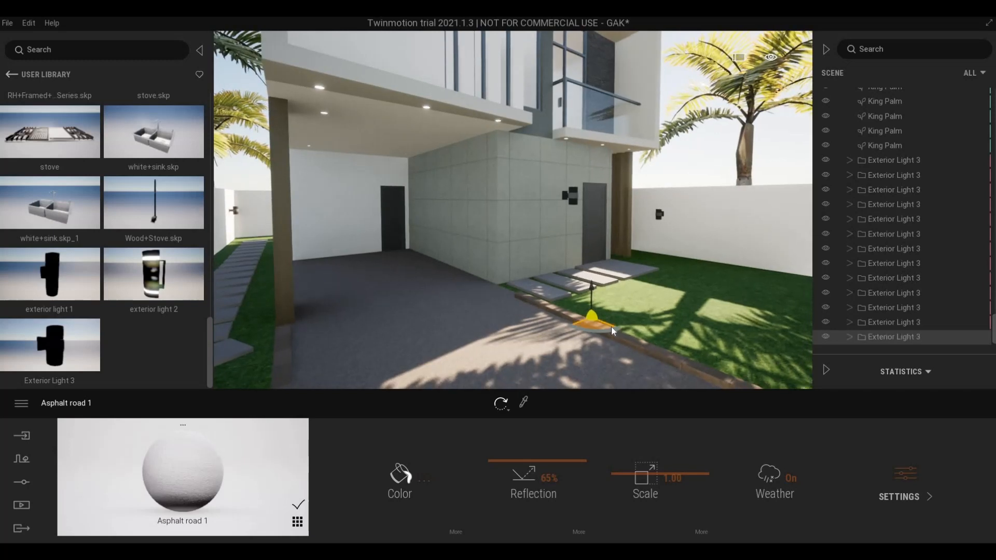
left_click_drag(612, 329, 555, 307)
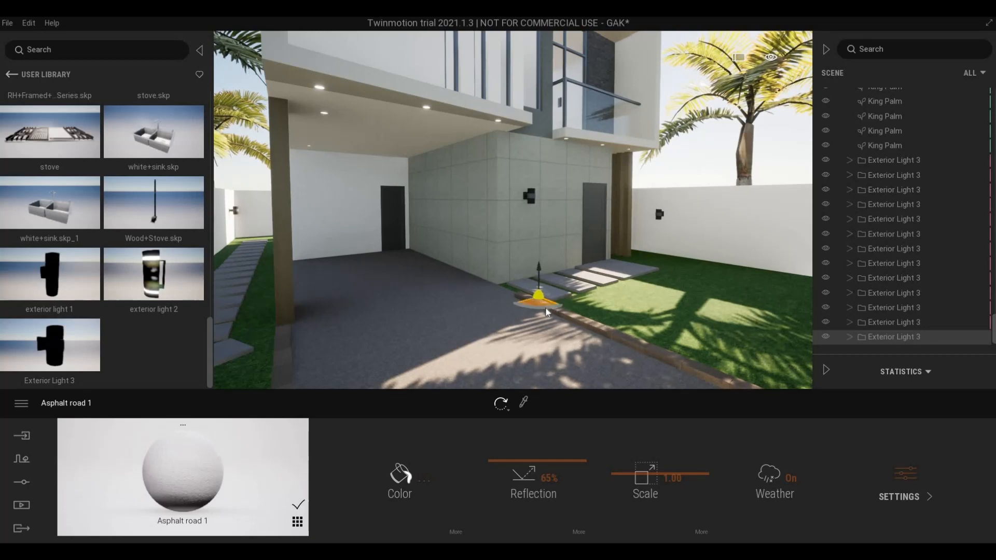
key("ctrl+z")
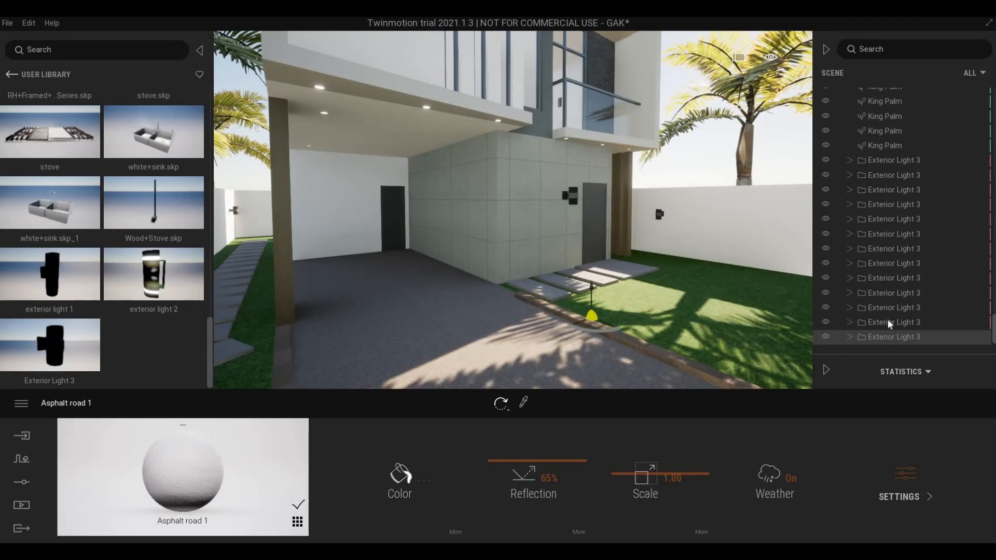
- Add an Exterior Light 2 and position it beside the stepping stones
left_click(888, 322)
left_click(875, 339)
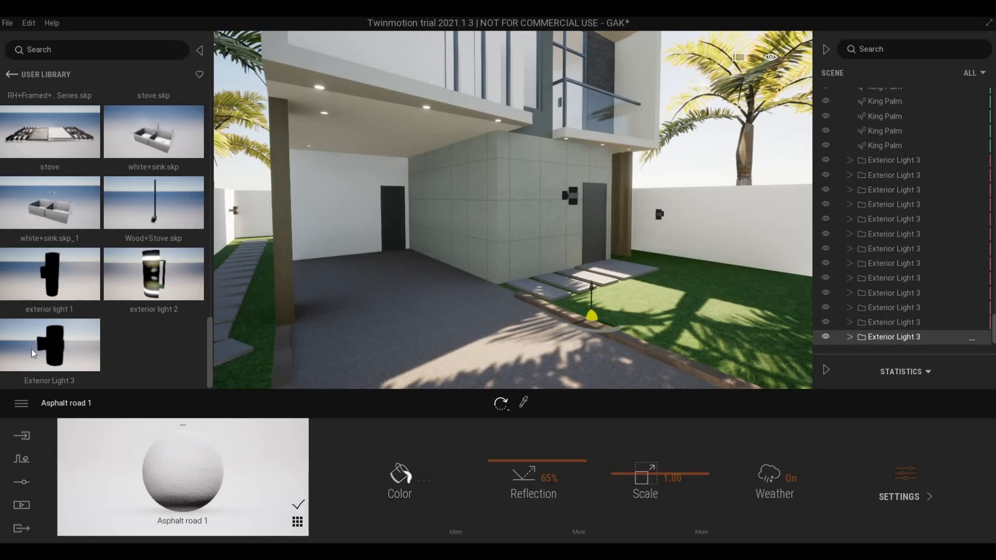
left_click_drag(150, 275, 525, 222)
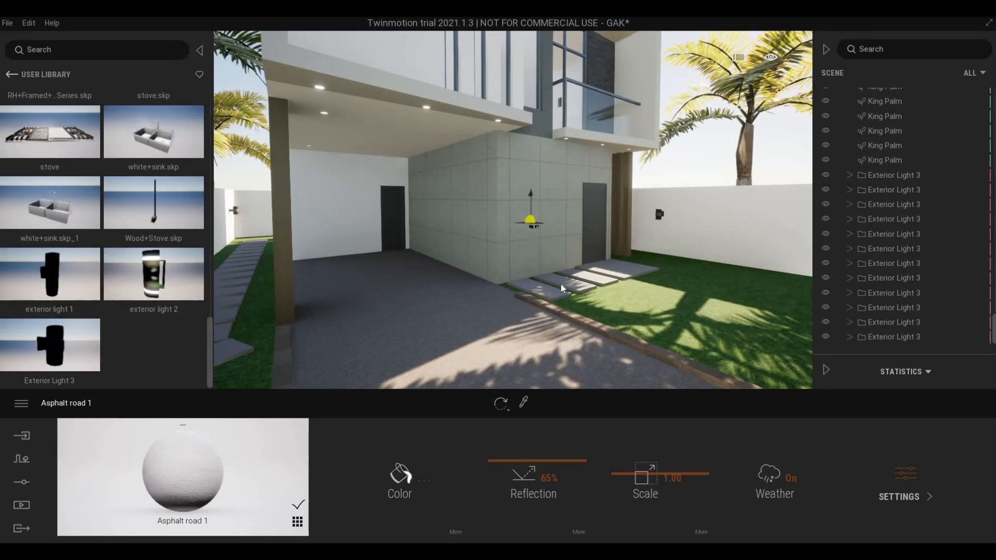
left_click_drag(562, 288, 626, 311)
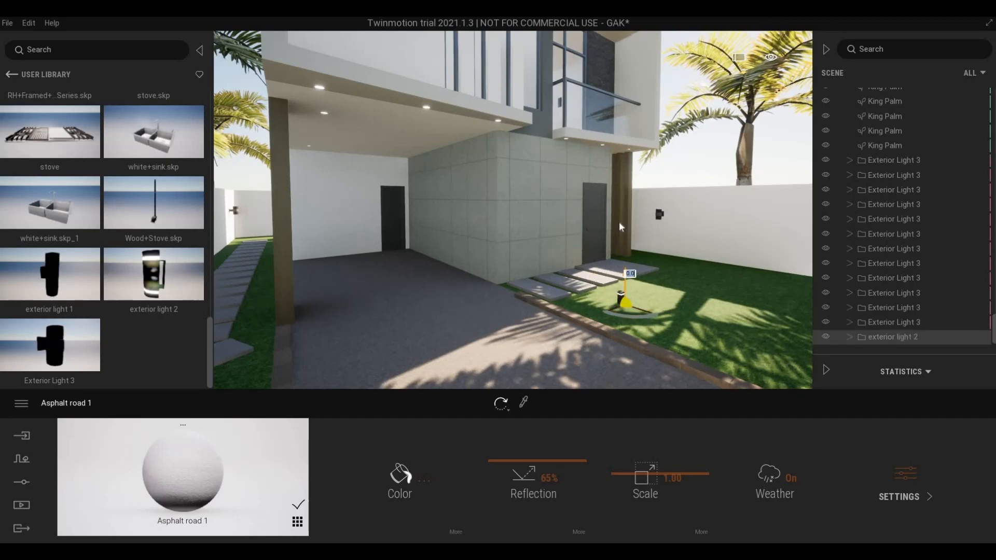
- Raise the Exterior Light 2 along its vertical axis and rotate it toward the concrete wall
left_click_drag(618, 202, 621, 199)
scroll(665, 288, "up", 3)
middle_click_drag(665, 289, 689, 304)
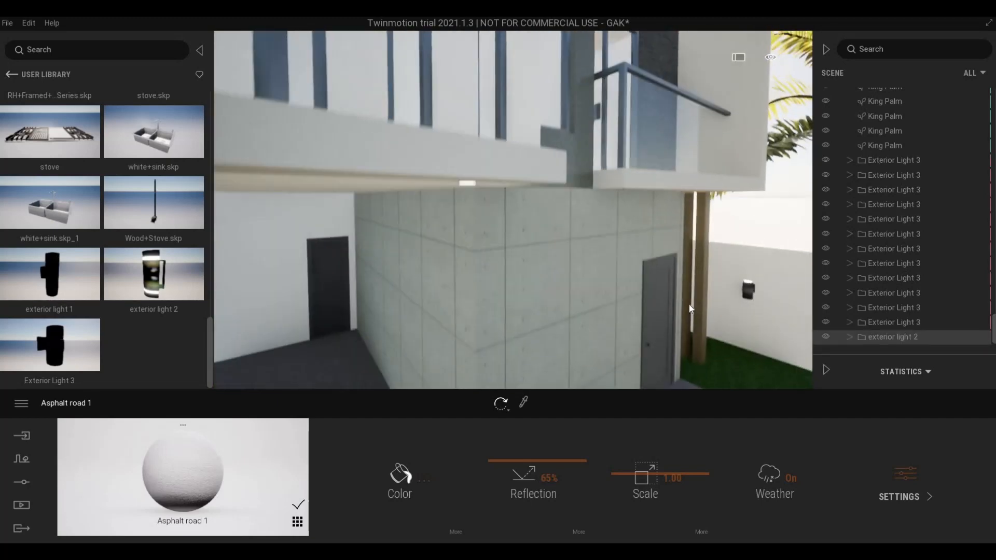
right_click_drag(689, 304, 679, 289)
middle_click_drag(679, 290, 574, 291)
scroll(698, 284, "up", 3)
right_click_drag(574, 291, 483, 223)
scroll(545, 278, "up", 3)
scroll(483, 224, "down", 3)
middle_click_drag(483, 223, 555, 316)
scroll(701, 250, "down", 3)
right_click_drag(555, 316, 454, 375)
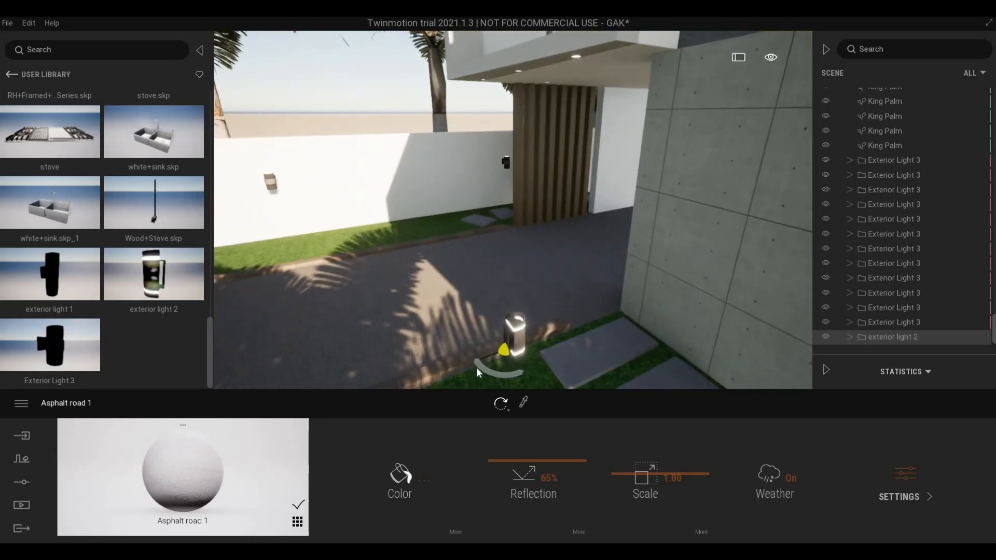
left_click(478, 367)
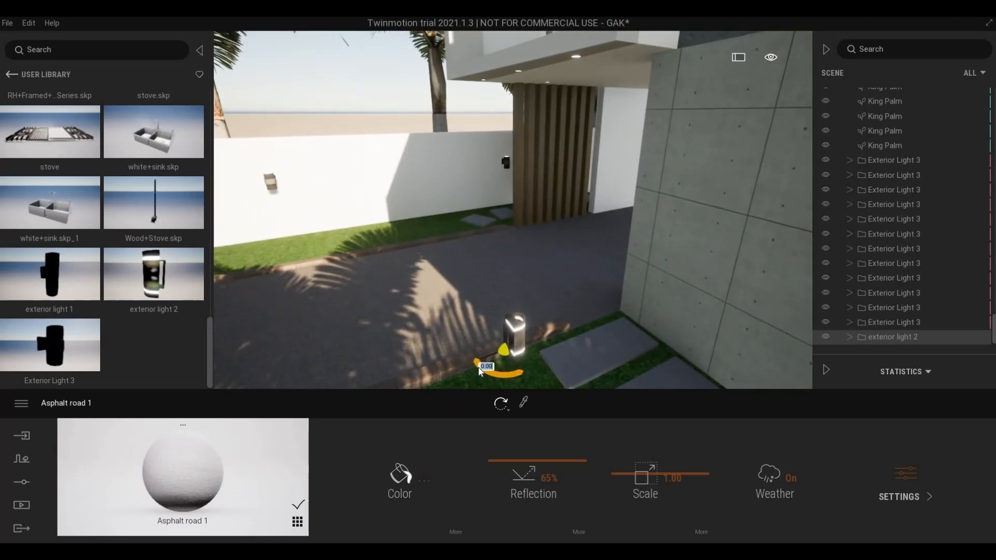
left_click_drag(480, 368, 651, 250)
- Turn the Exterior Light 2 and slide it left along the garage wall
key("a")
right_click_drag(599, 322, 577, 269)
key("w")
scroll(575, 272, "down", 3)
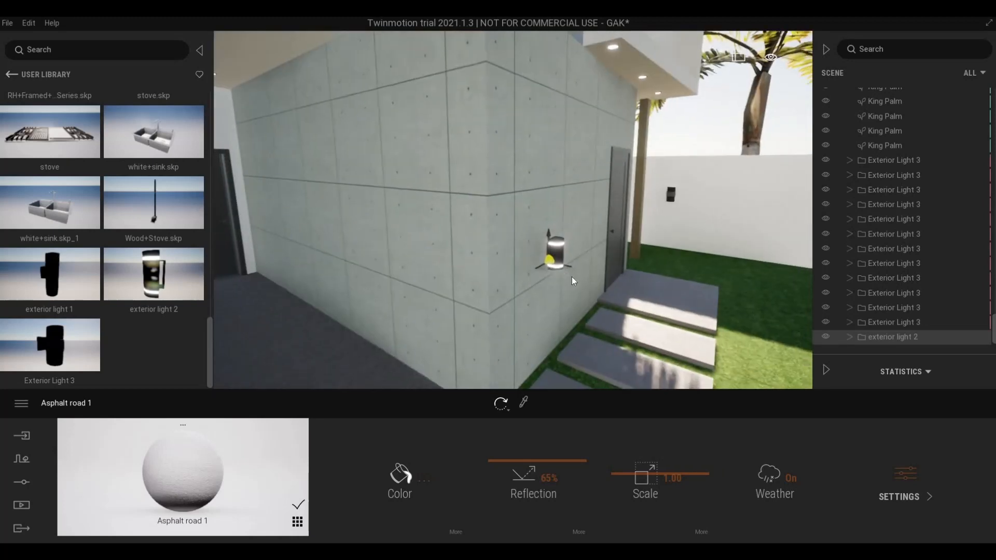
scroll(613, 327, "up", 3)
left_click_drag(611, 332, 612, 332)
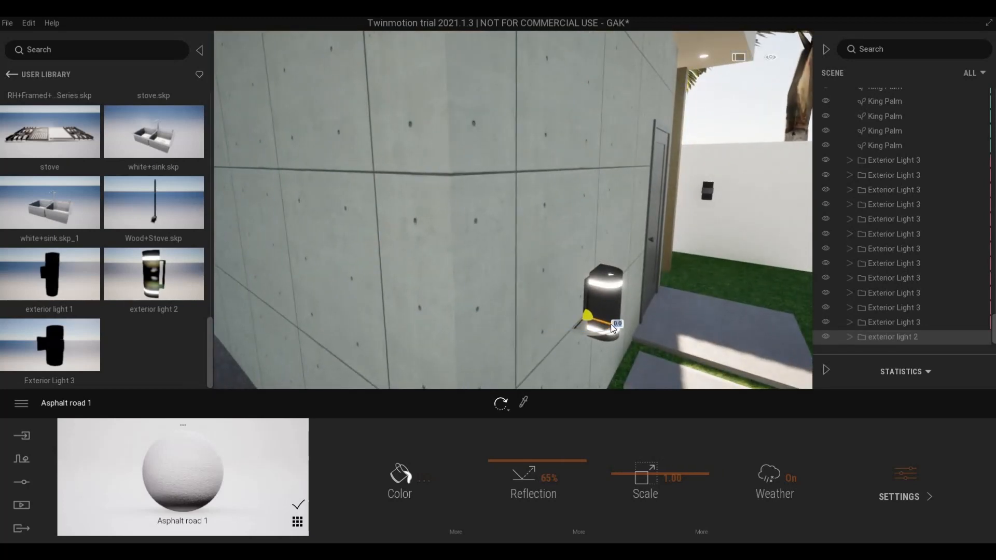
left_click_drag(569, 315, 563, 314)
right_click_drag(684, 333, 548, 257)
key("s")
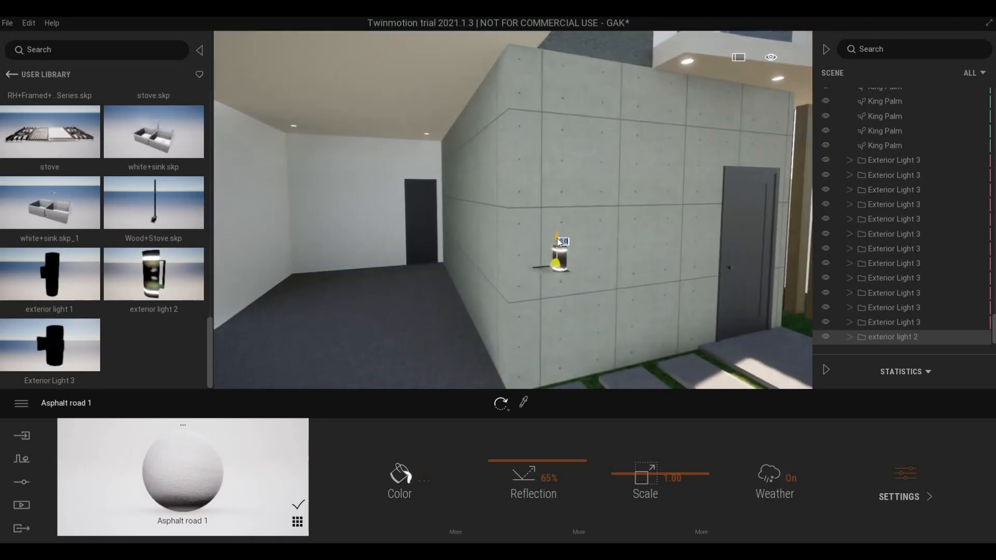
- Raise the lamp up the wall and pull out a copy toward the door at 3.18 m
left_click_drag(557, 239, 548, 119)
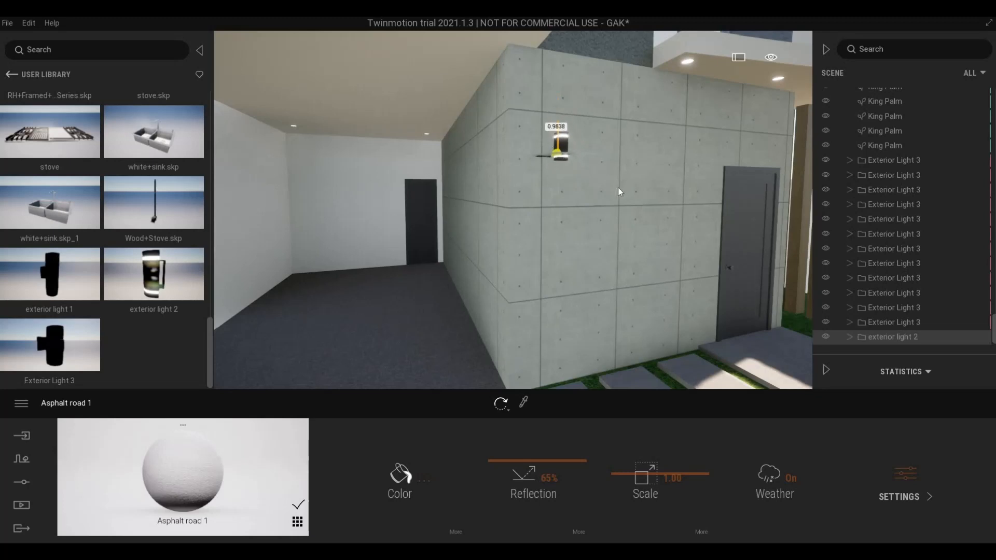
key("d")
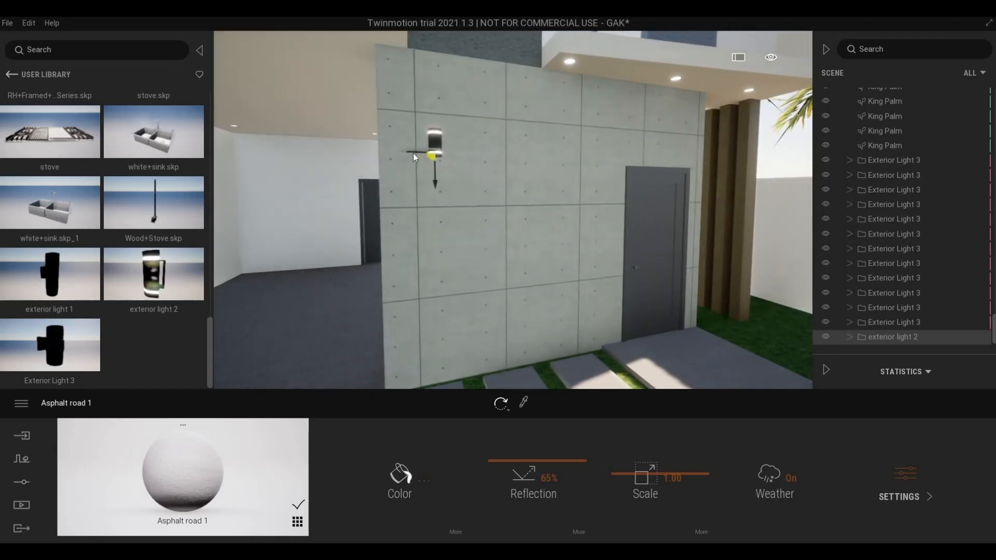
left_click_drag(403, 153, 399, 157)
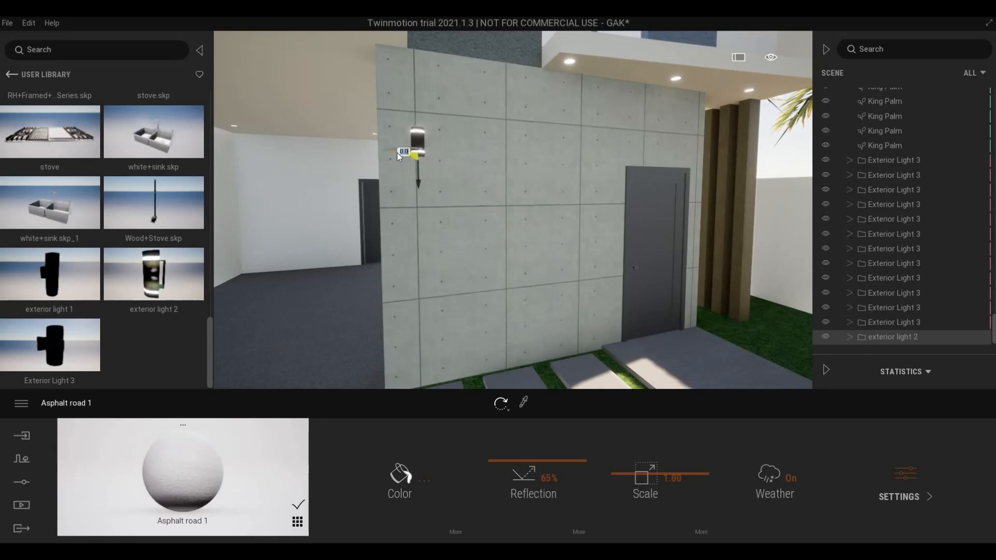
left_click_drag(397, 153, 686, 161, "alt")
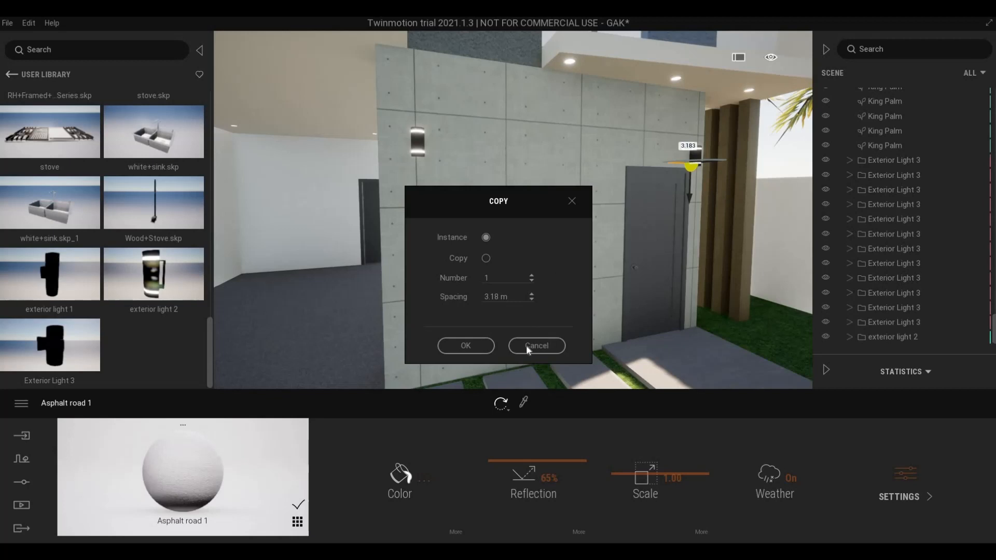
- Cancel the copy, raise the lamp slightly, then add one copy above the door
left_click(536, 346)
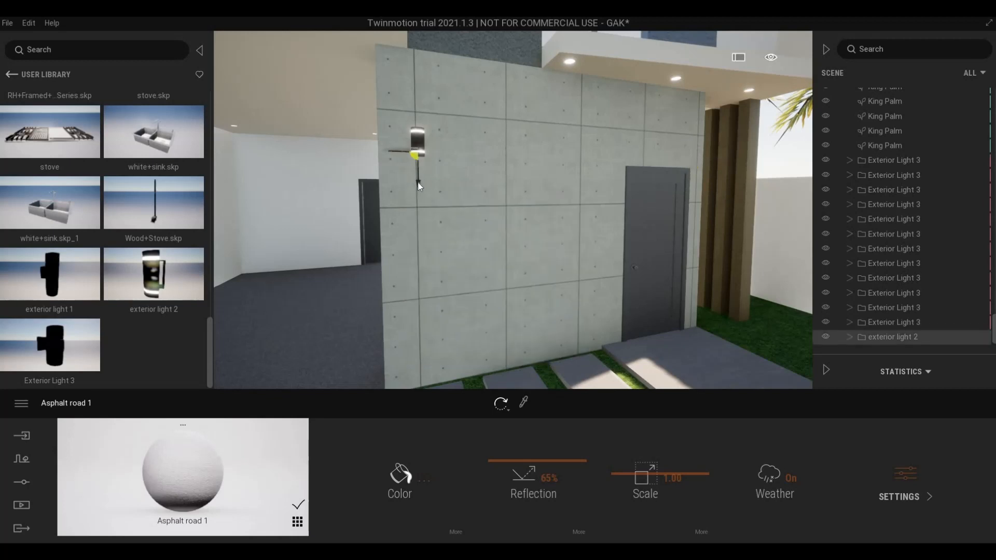
left_click_drag(419, 168, 394, 126)
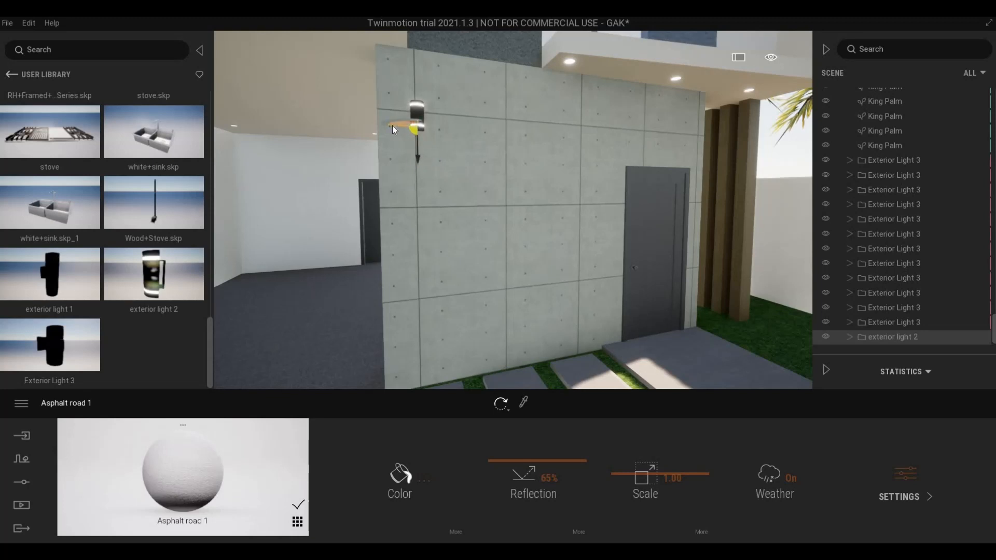
left_click_drag(468, 132, 671, 151, "shift")
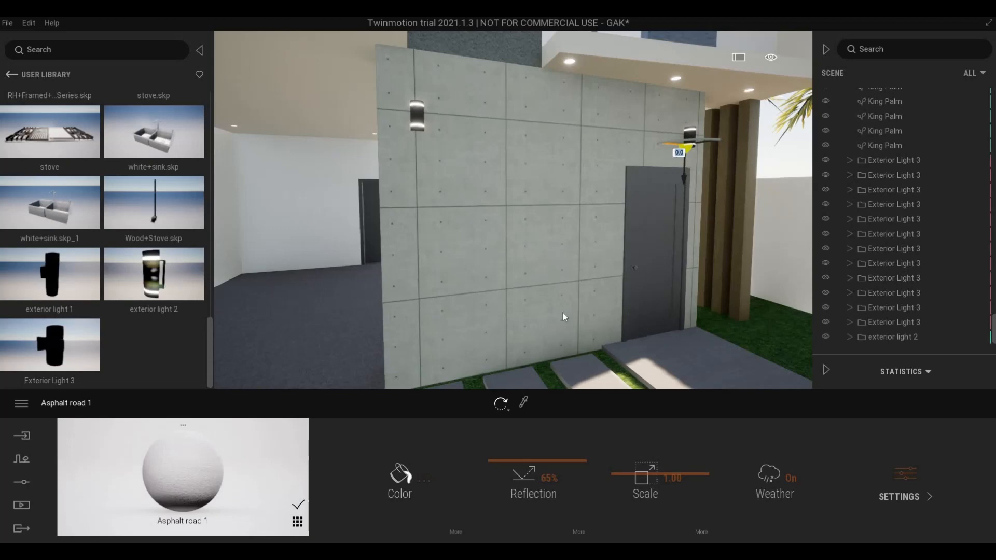
left_click(481, 351)
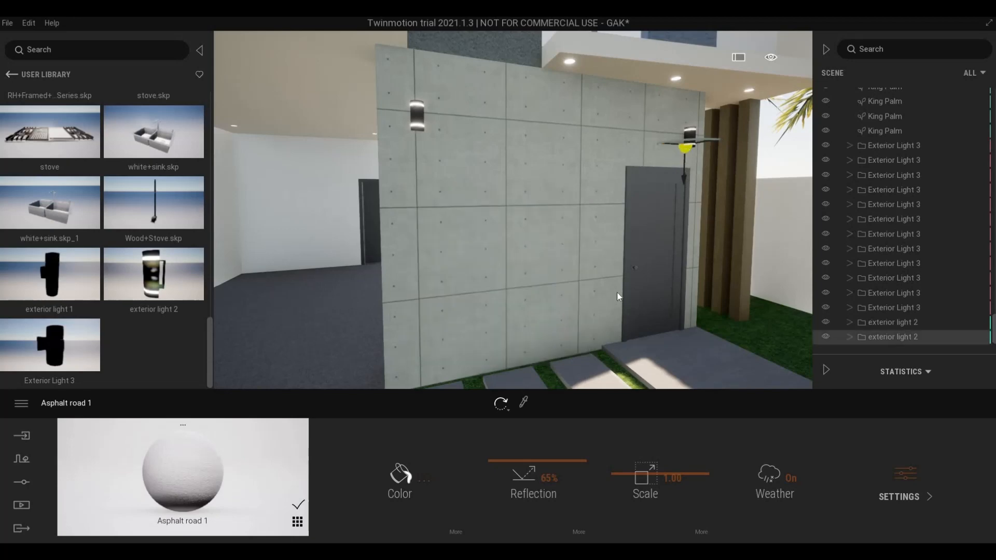
- Pull back to view the facade and door, then reveal the carport's back door
key("s")
right_click_drag(616, 294, 537, 303)
key("d")
key("a")
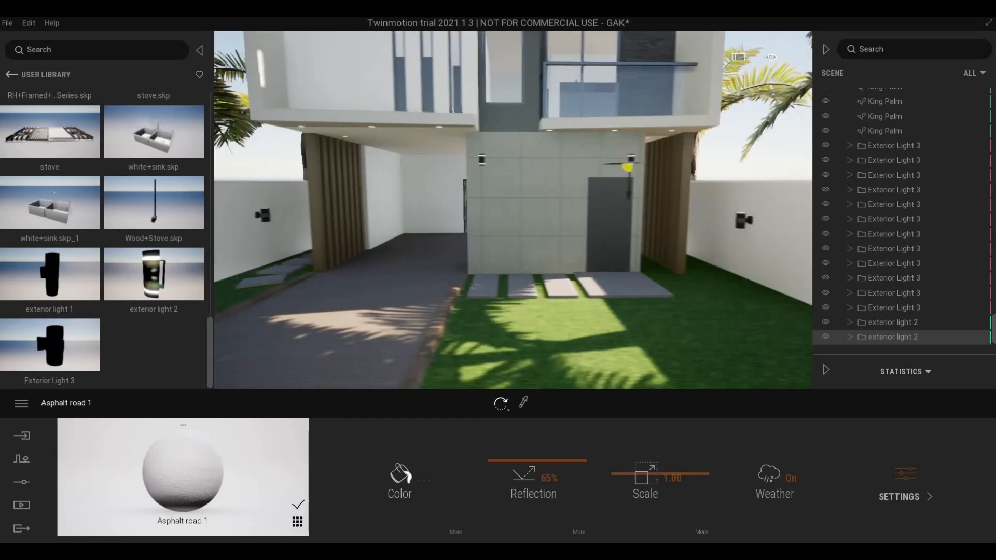
key("w")
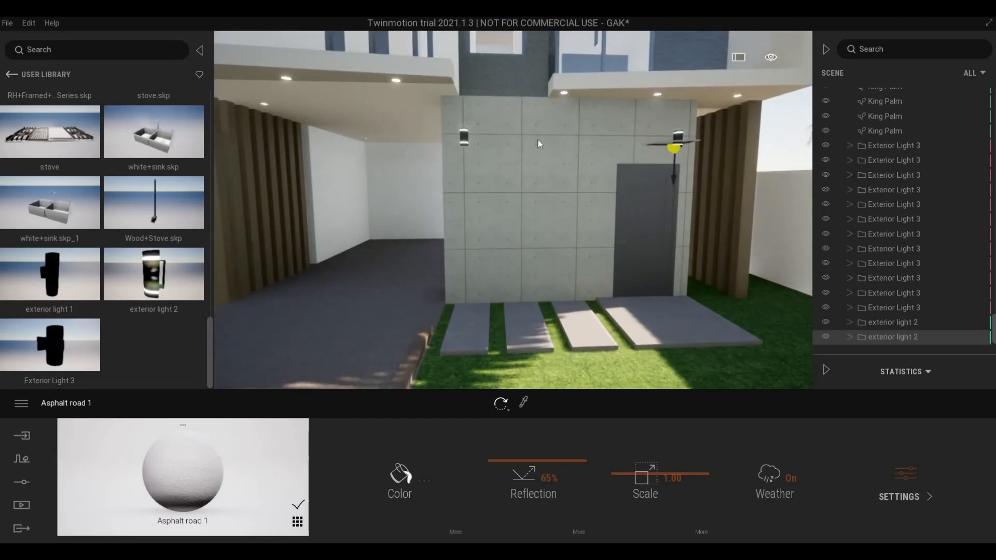
key("a")
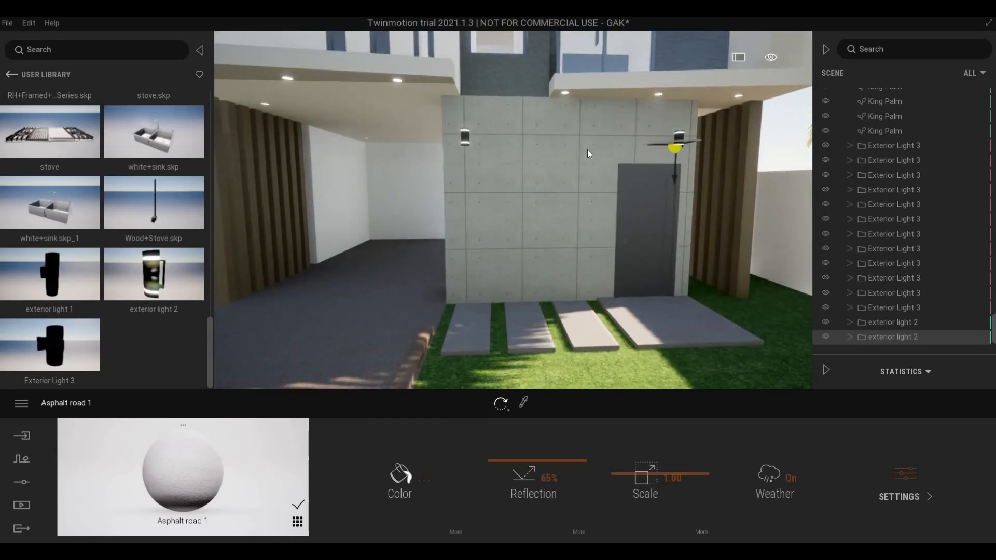
right_click_drag(590, 150, 630, 139)
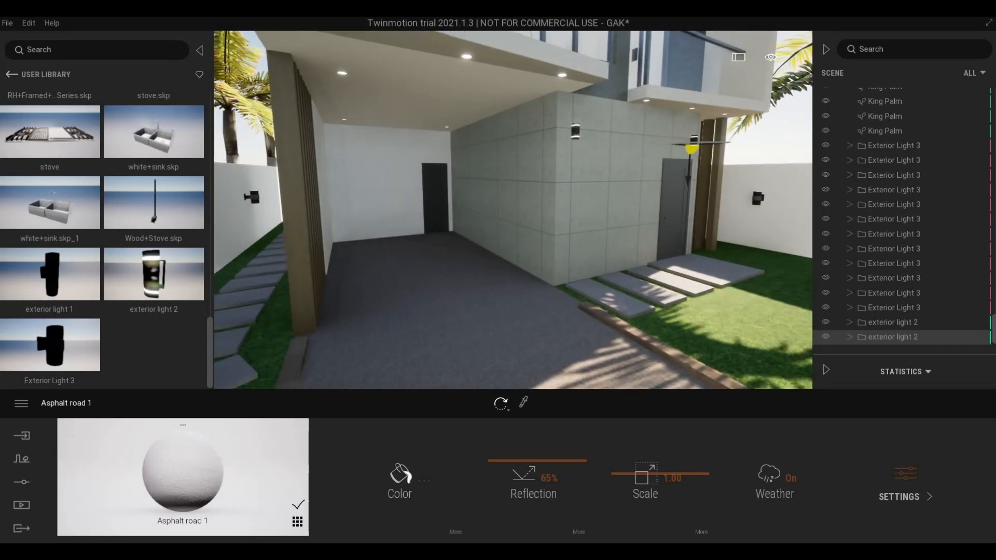
key("w")
key("d")
mouse_move(630, 140)
right_mouse_down()
mouse_move(587, 153)
mouse_move(584, 124)
mouse_move(643, 133)
mouse_move(623, 141)
mouse_move(622, 127)
right_mouse_up()
key("s")
key("d")
key("s")
key("a")
key("s")
key("a")
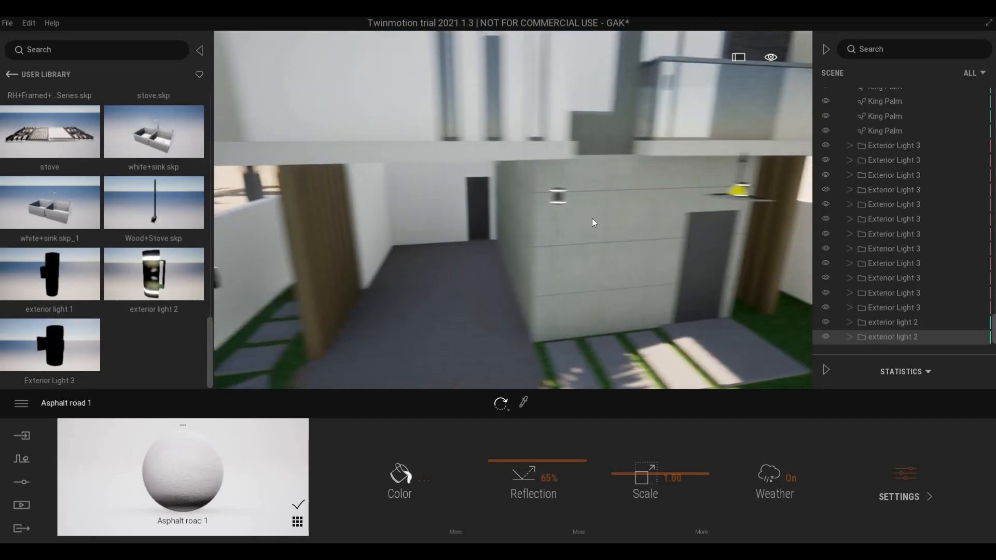
right_click_drag(593, 219, 630, 274)
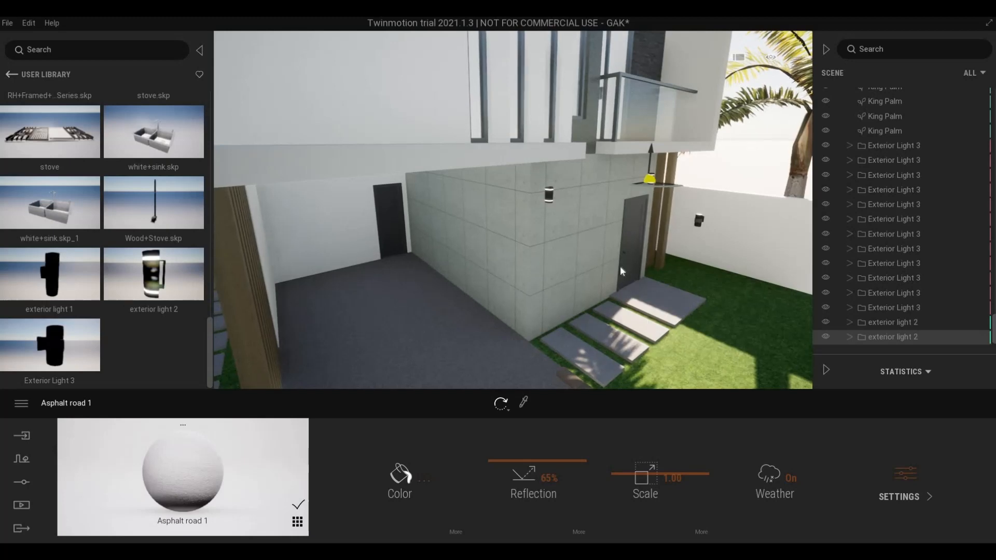
key("d")
right_click_drag(618, 334, 446, 175)
key("d")
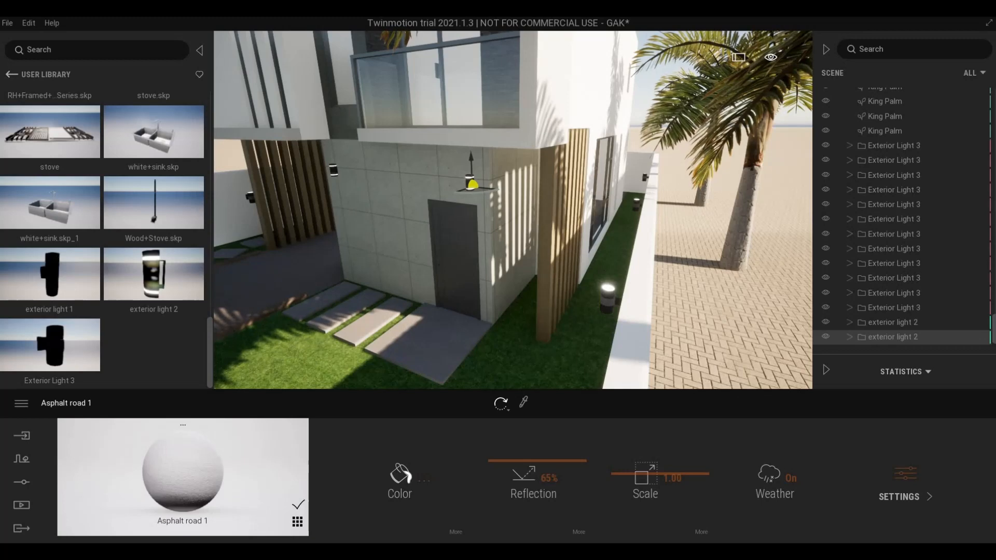
key("a")
right_click_drag(367, 310, 392, 312)
key("q")
key("d")
key("s")
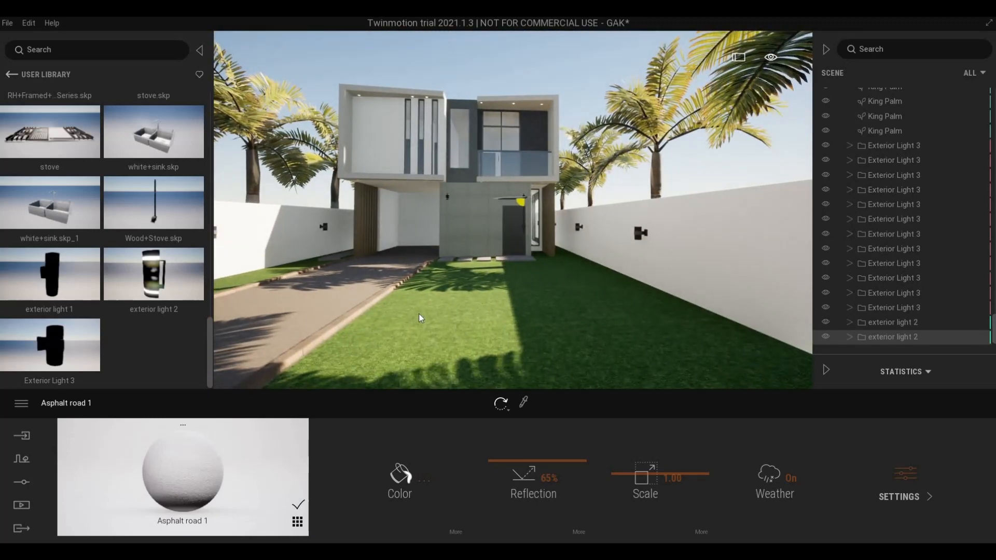
key("w")
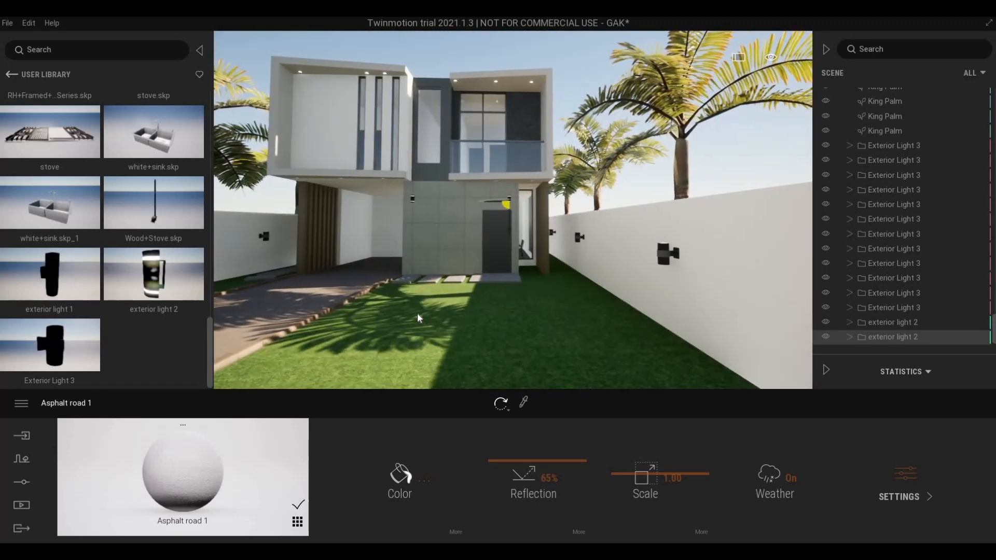
key("w")
key("a")
right_click_drag(417, 313, 449, 313)
key("w")
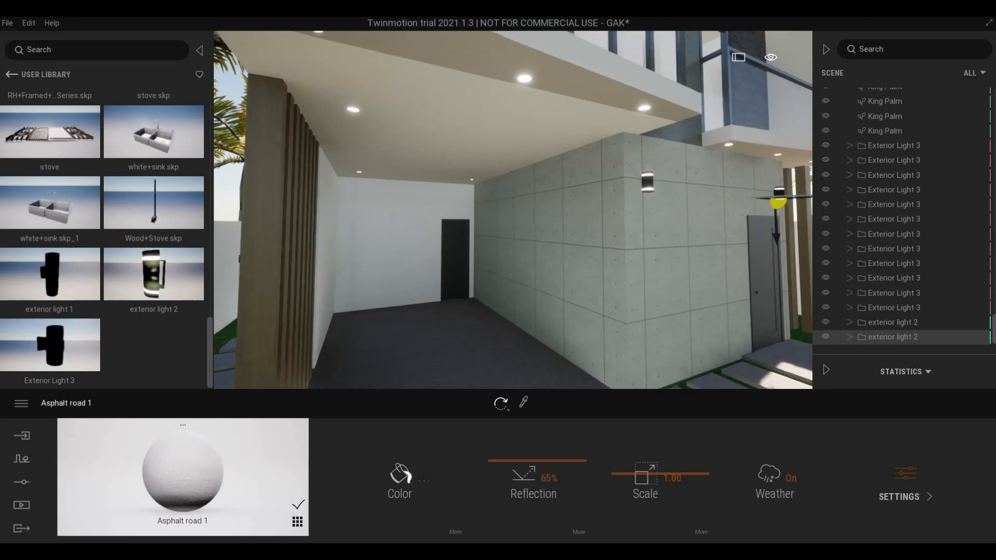
key("s")
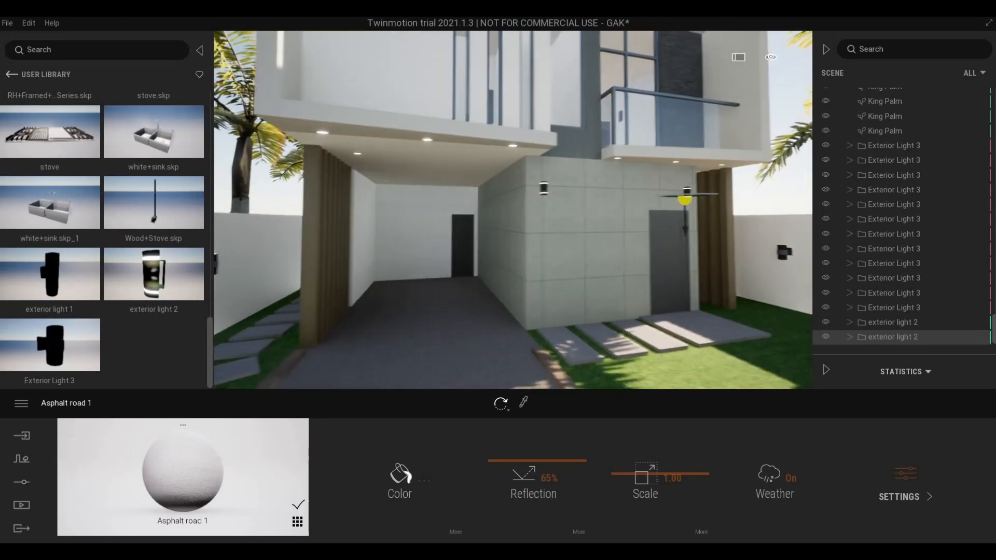
key("d")
key("a")
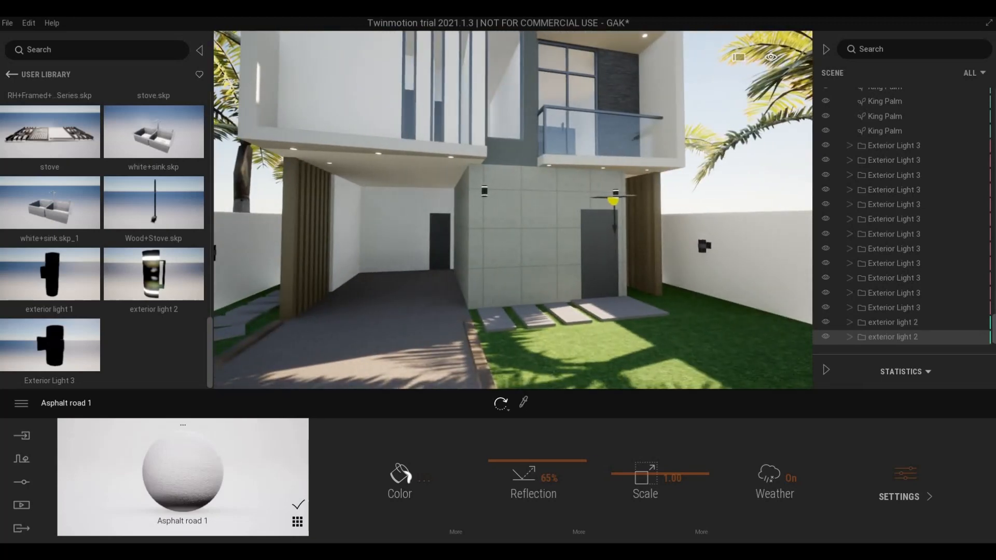
key("w")
right_click_drag(449, 313, 407, 254)
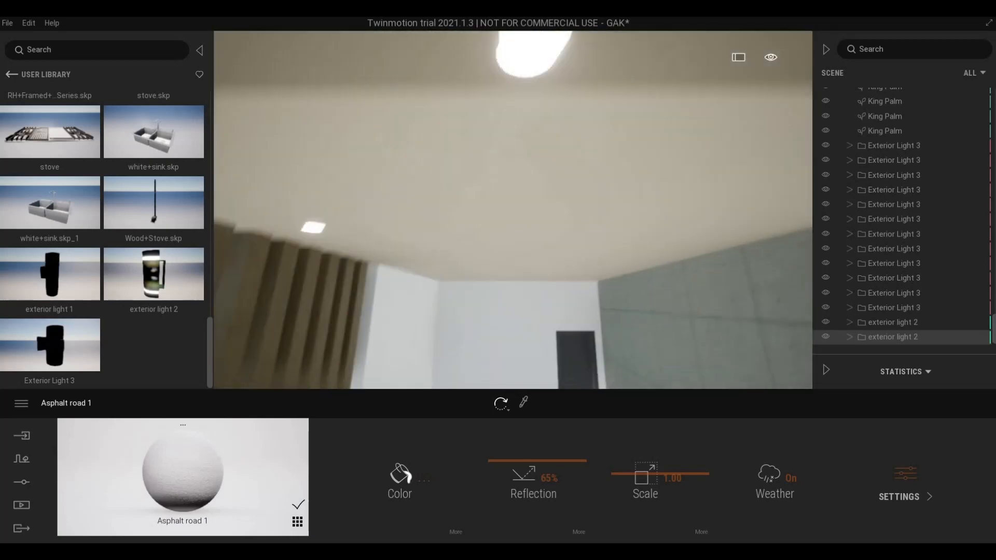
key("q")
key("s")
mouse_move(434, 314)
right_mouse_down()
mouse_move(435, 328)
mouse_move(447, 322)
mouse_move(434, 314)
right_mouse_up()
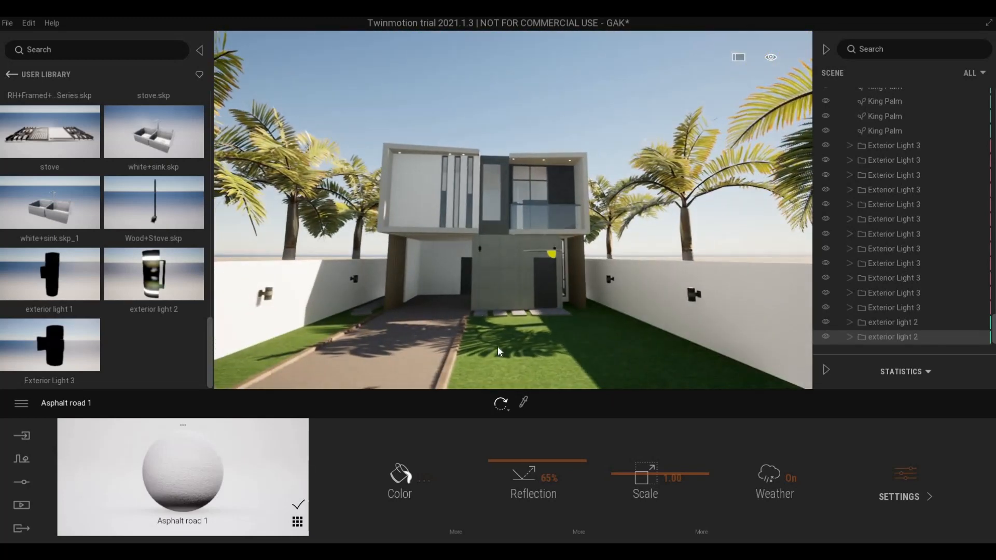
key("w")
key("d")
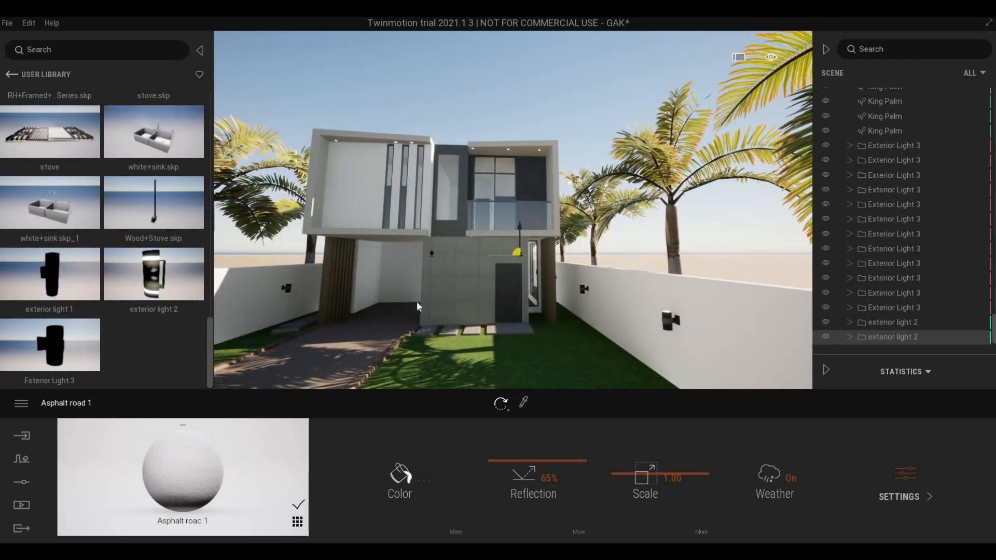
key("w")
key("a")
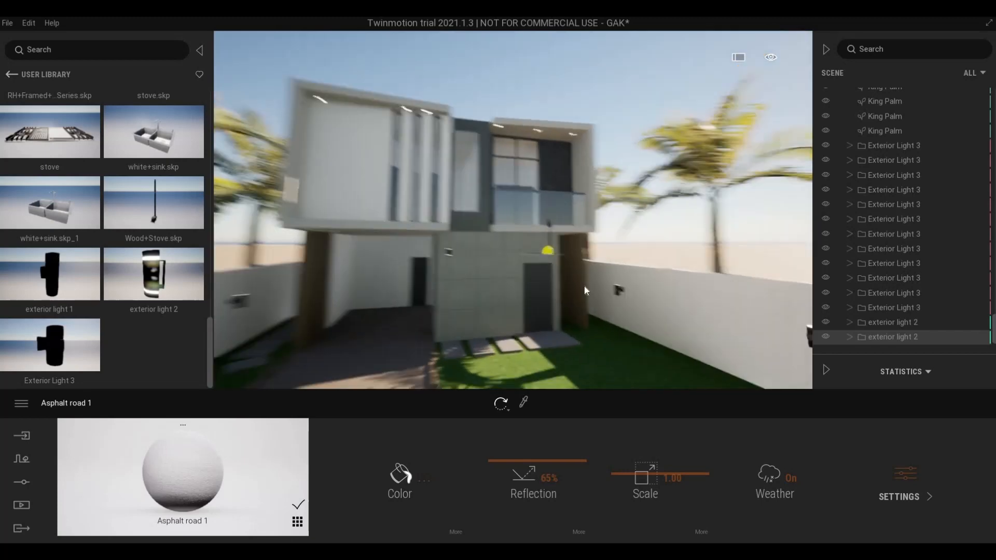
right_click_drag(585, 287, 558, 240)
key("s")
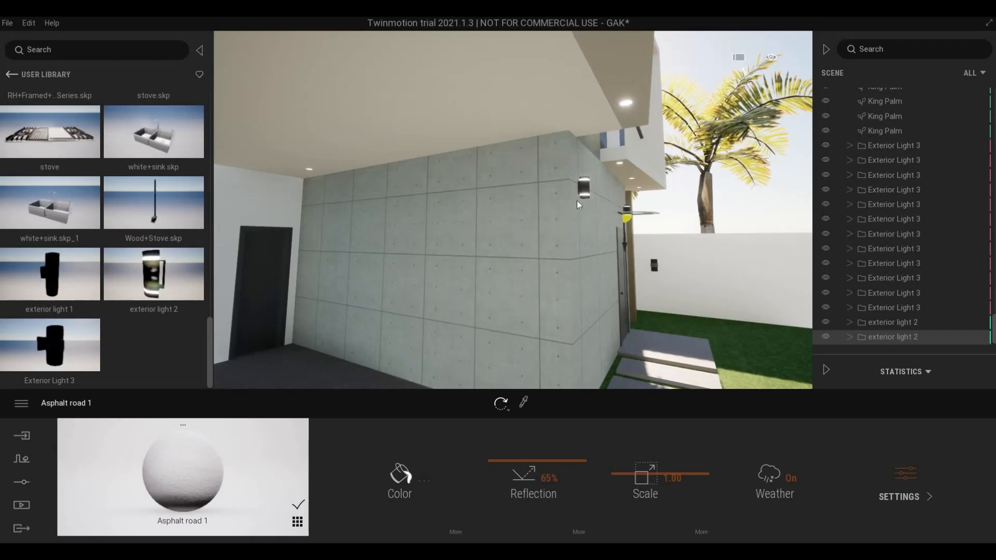
key("s")
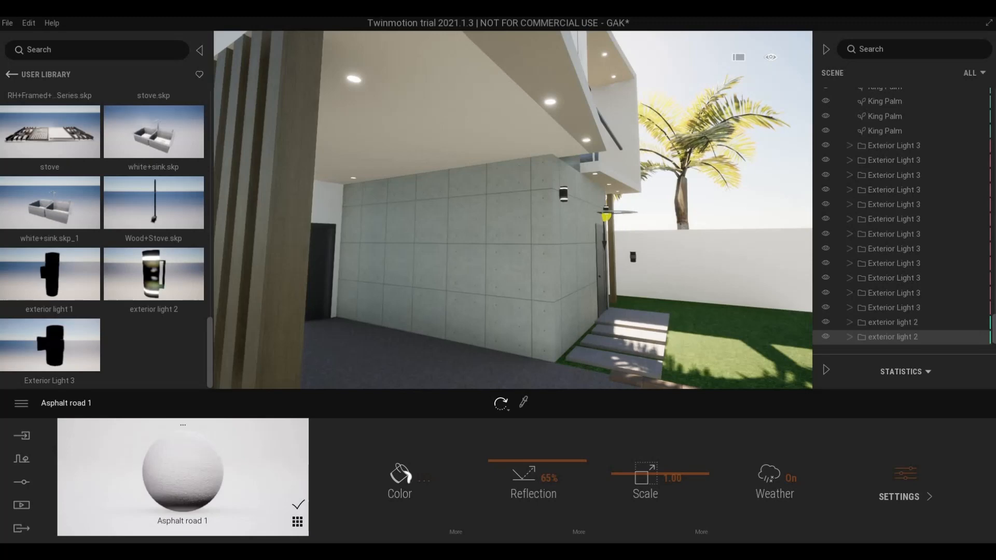
key("d")
right_click_drag(691, 240, 488, 195)
key("s")
key("w")
key("a")
key("a")
key("d")
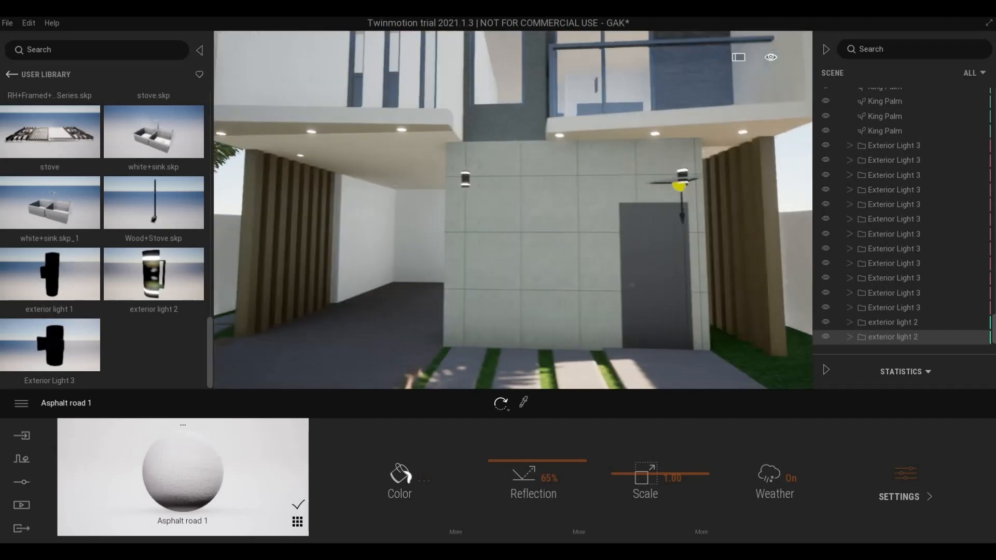
key("s")
mouse_move(586, 197)
right_mouse_down()
mouse_move(555, 199)
mouse_move(587, 196)
right_mouse_up()
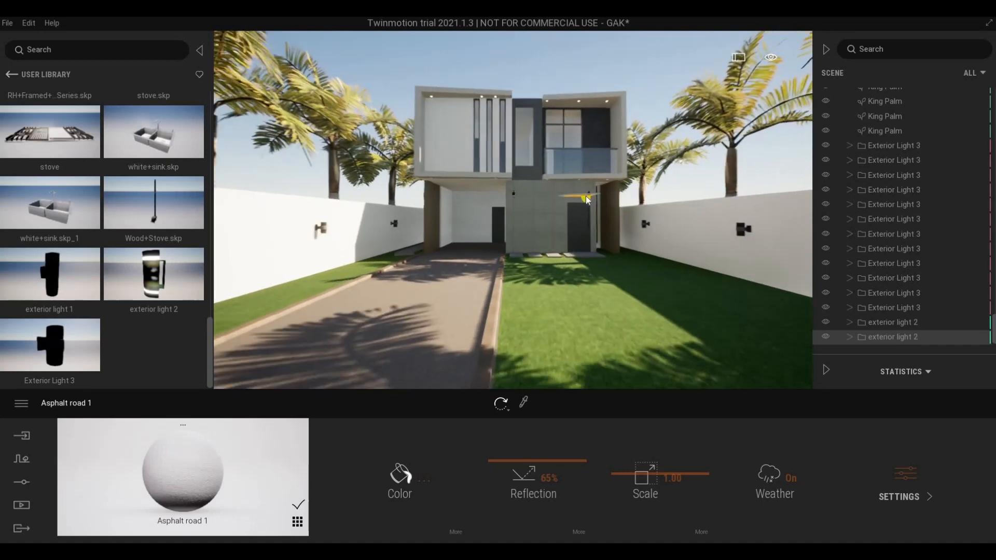
key("d")
key("w")
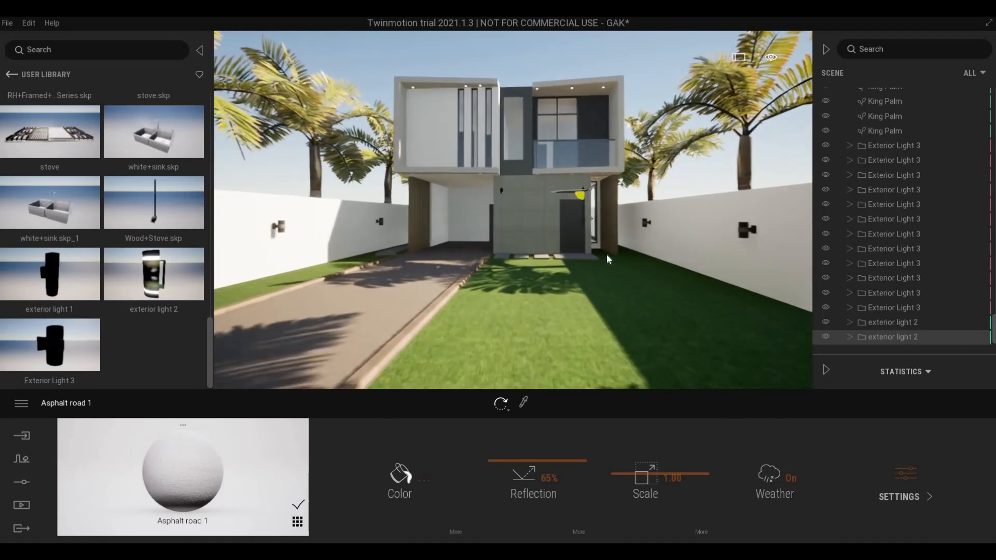
key("w")
mouse_move(571, 270)
right_mouse_down()
mouse_move(534, 270)
mouse_move(561, 262)
mouse_move(541, 249)
mouse_move(565, 229)
mouse_move(570, 251)
right_mouse_up()
key("w")
key("d")
key("a")
key("s")
right_click_drag(478, 306, 502, 332)
key("w")
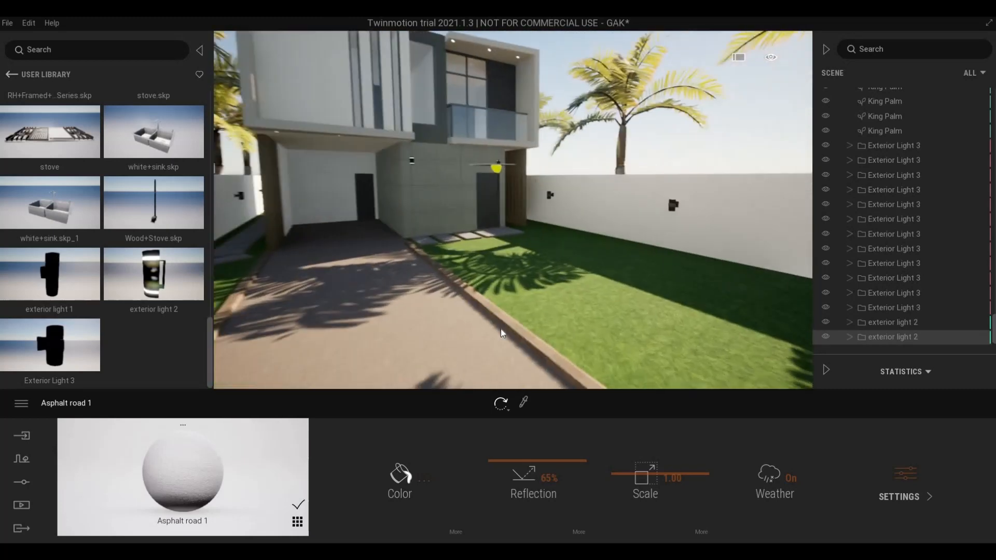
key("d")
right_click_drag(459, 299, 479, 313)
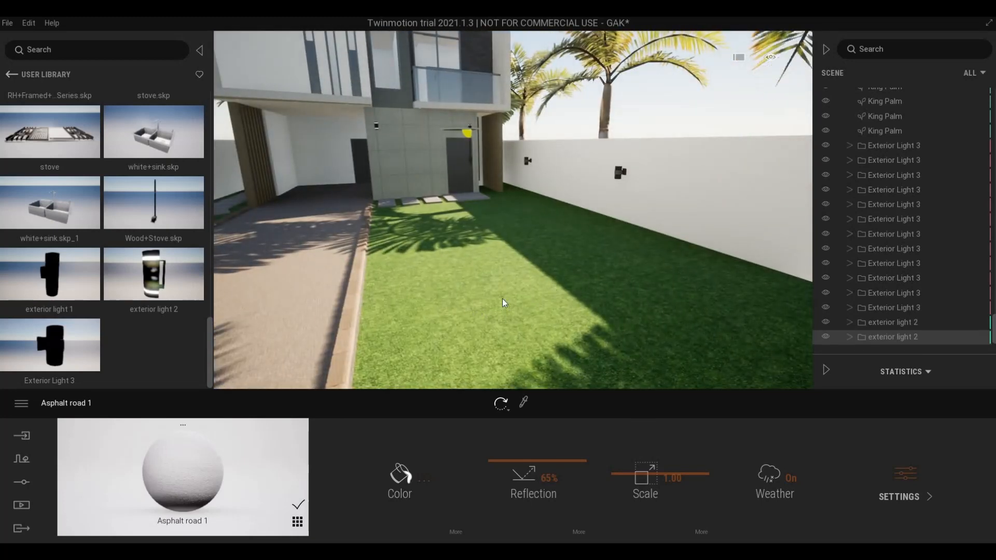
key("s")
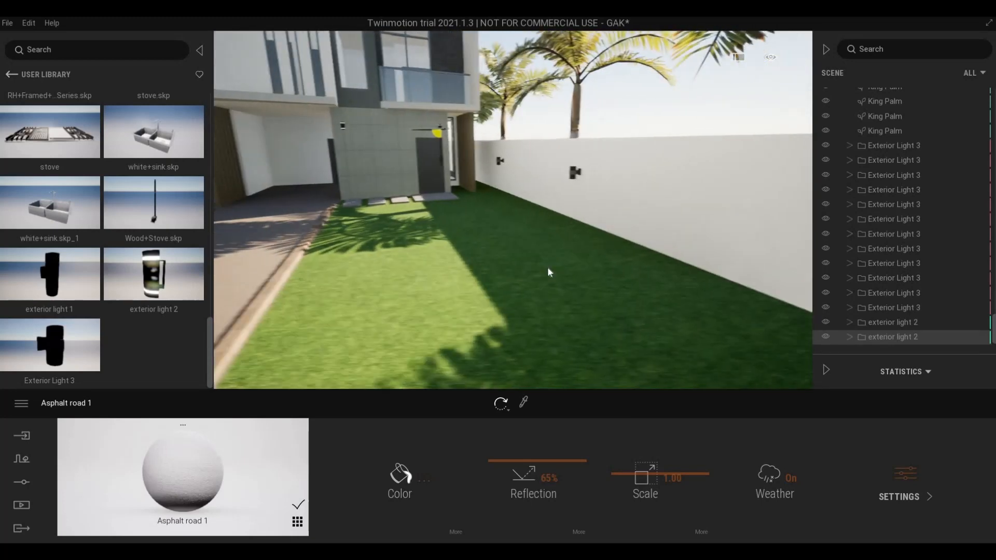
right_click_drag(547, 267, 506, 273)
key("q")
key("e")
key("w")
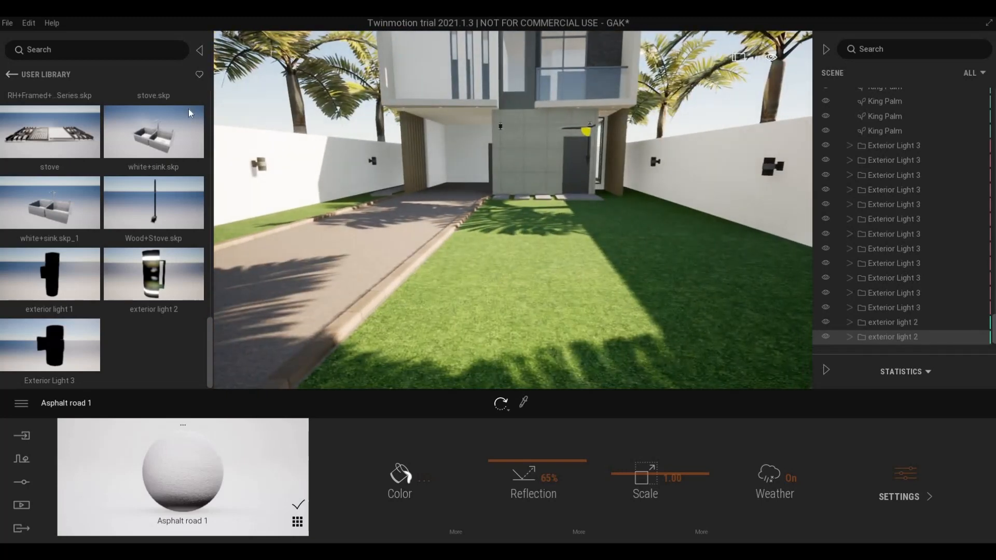
key("w")
key("a")
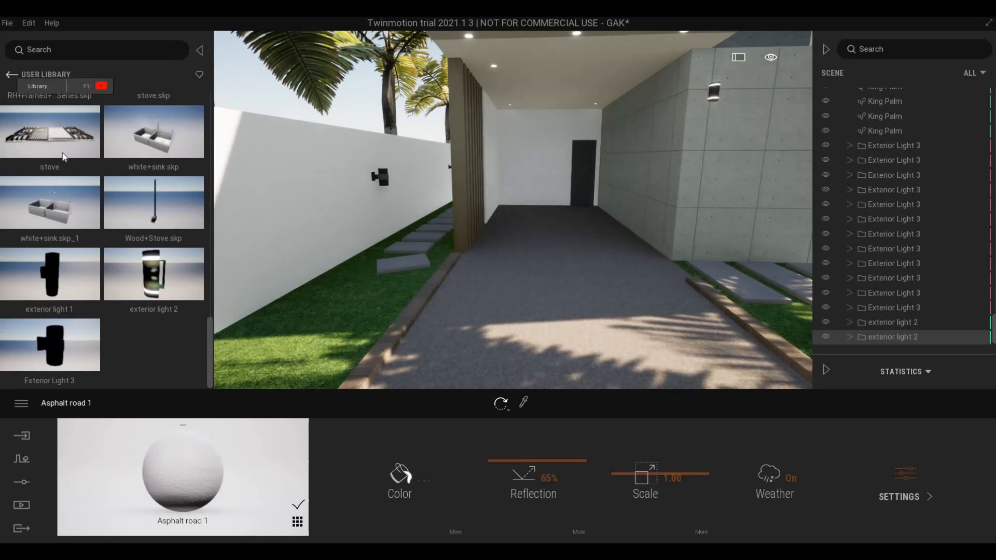
- Drag the white Sedan 02 from the Vehicles > Cars library onto the driveway
left_click(11, 75)
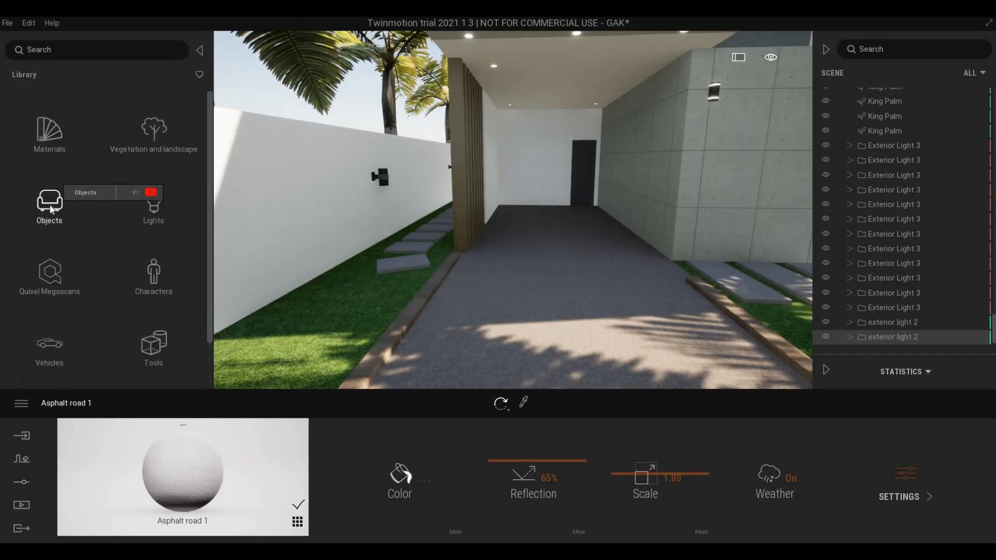
left_click(44, 207)
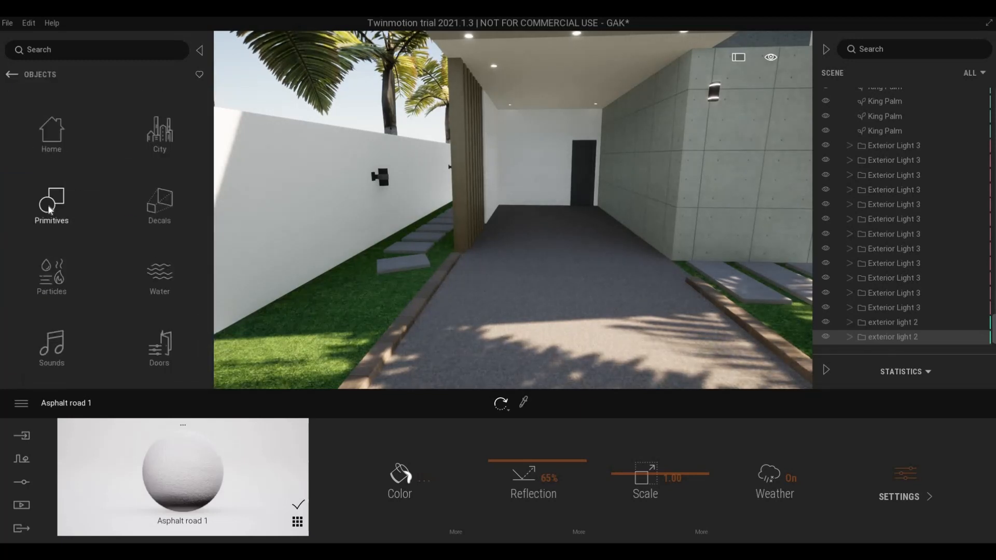
left_click(12, 75)
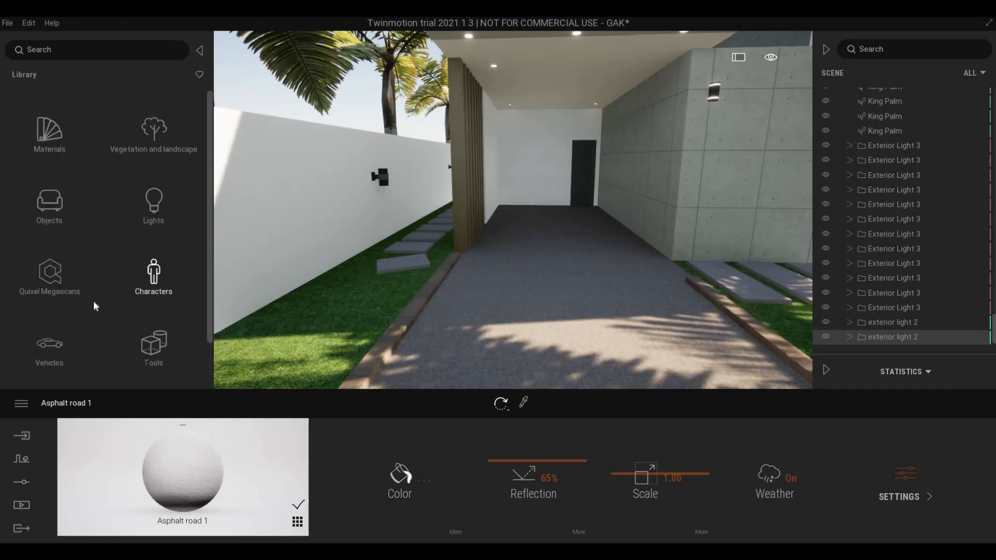
scroll(59, 321, "down", 3)
left_click(50, 288)
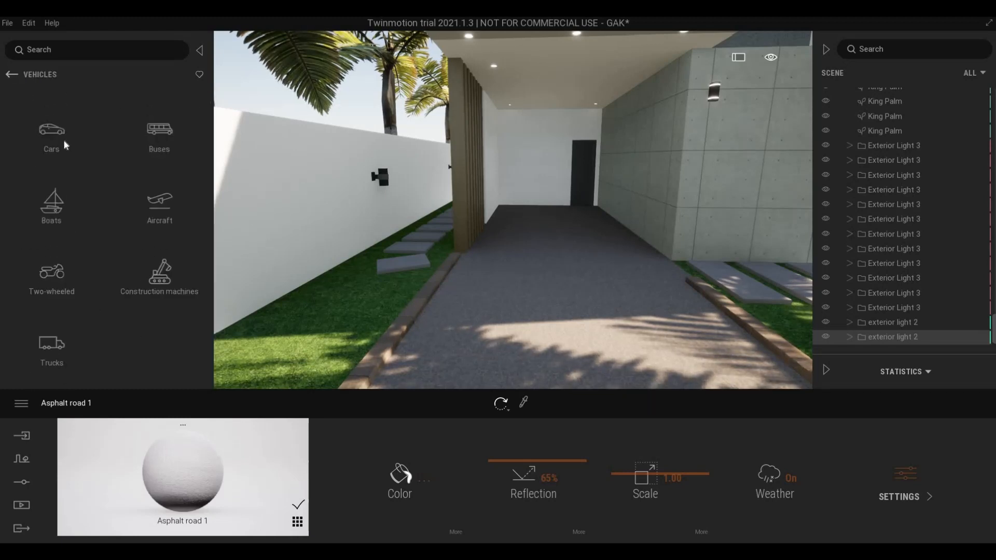
left_click(51, 132)
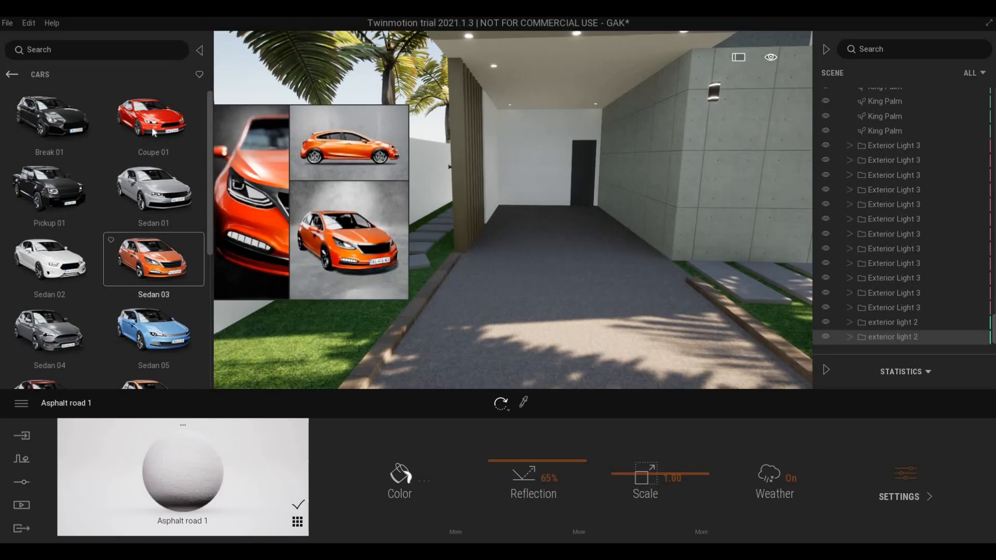
left_click_drag(49, 259, 577, 251)
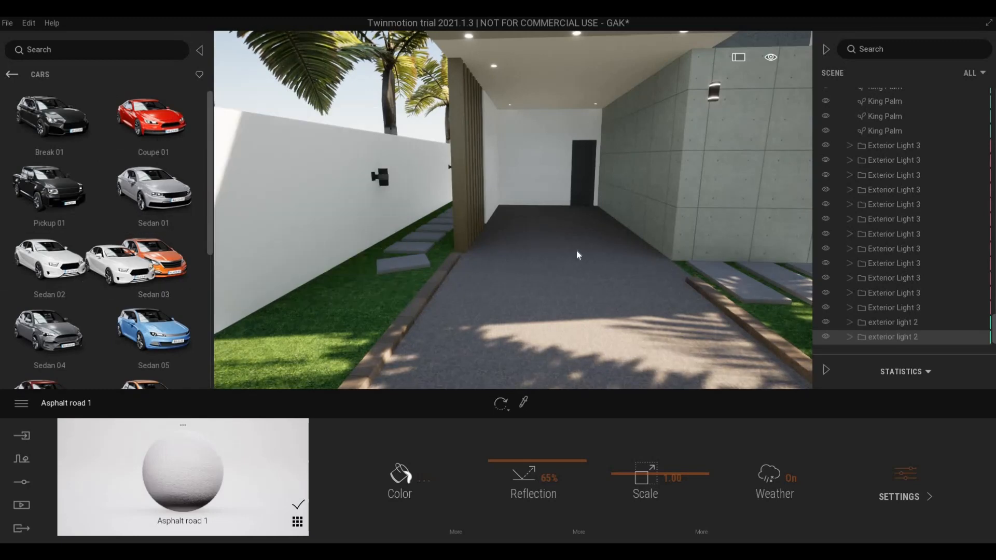
left_click_drag(566, 288, 621, 297)
- Slide the sedan back along the driveway into the garage with the move gizmo
key("d")
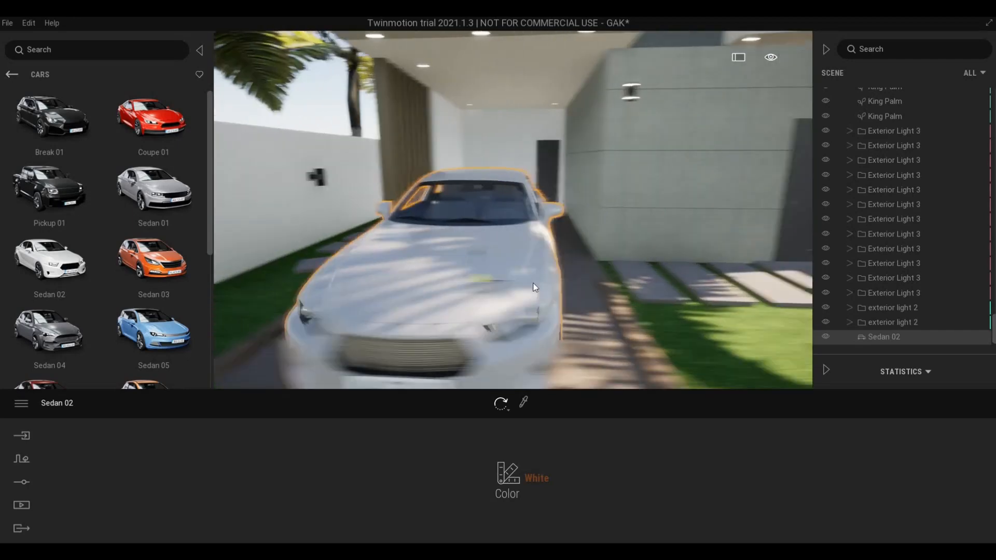
key("s")
right_click_drag(536, 288, 508, 246)
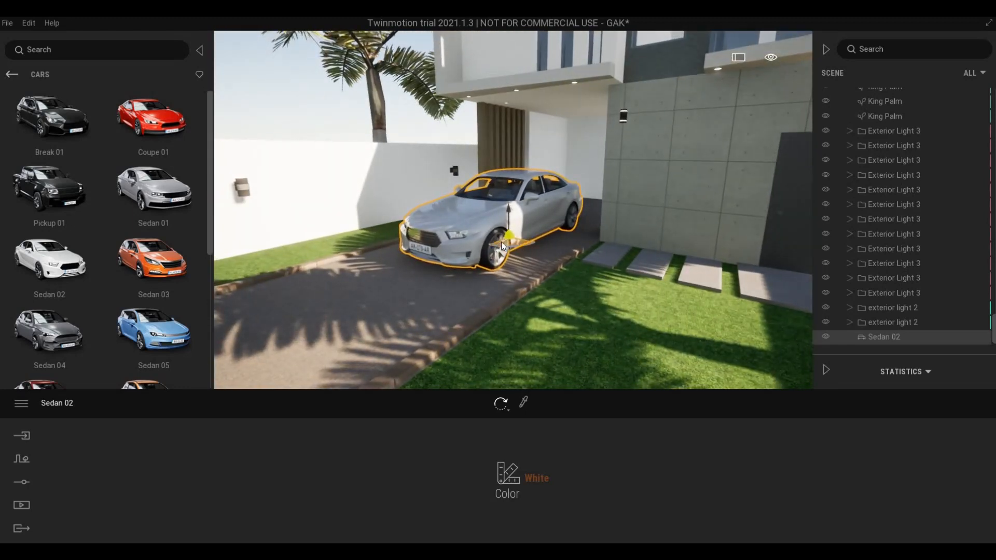
left_click(500, 242)
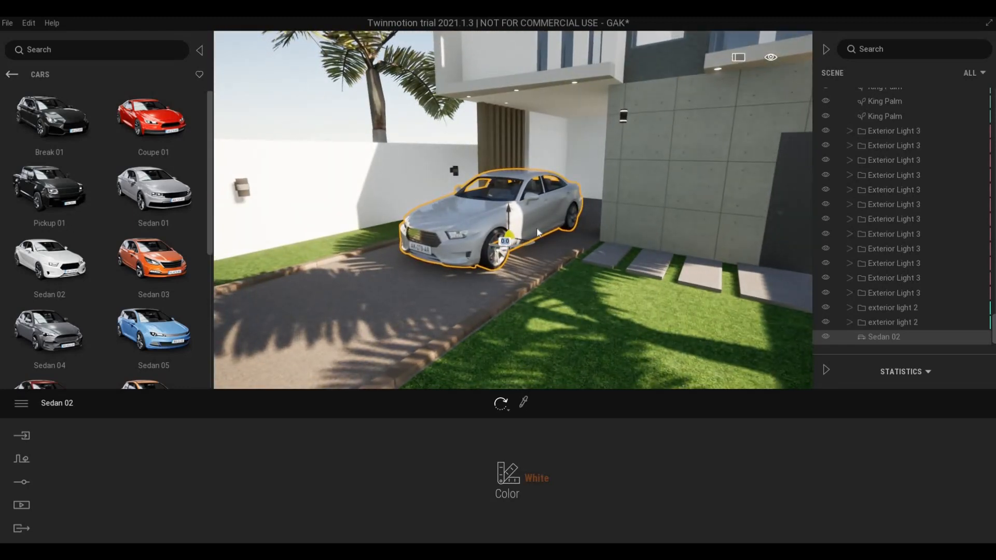
left_click_drag(538, 233, 577, 213)
key("a")
right_click_drag(631, 259, 577, 250)
key("w")
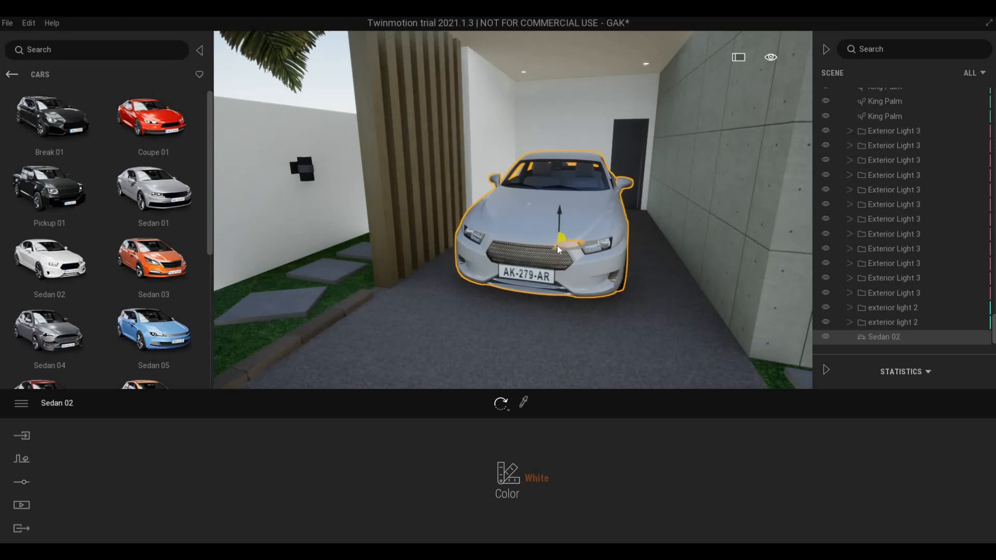
left_click_drag(557, 245, 596, 233)
- Fly the view back and tilt up to frame the garage with the parked sedan
key("d")
key("s")
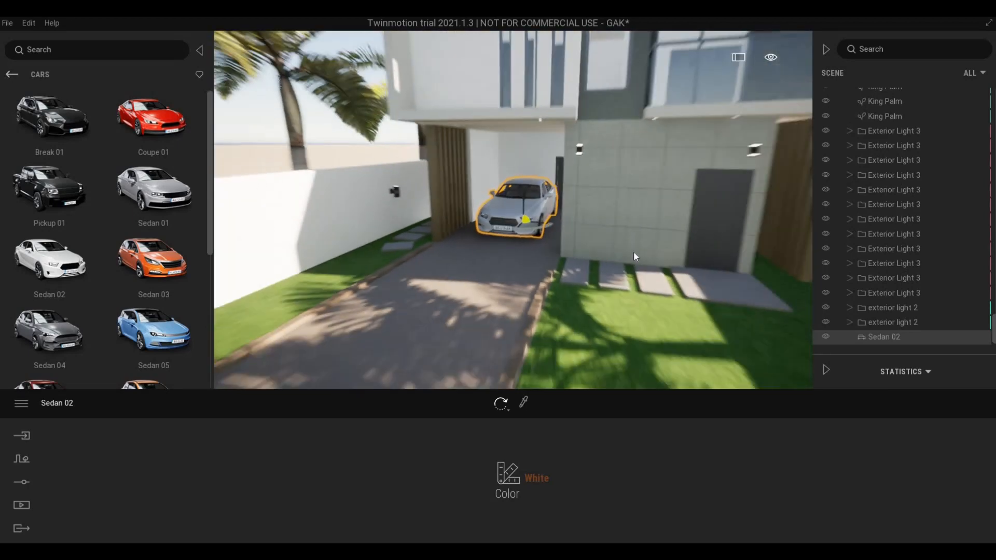
key("s")
key("w")
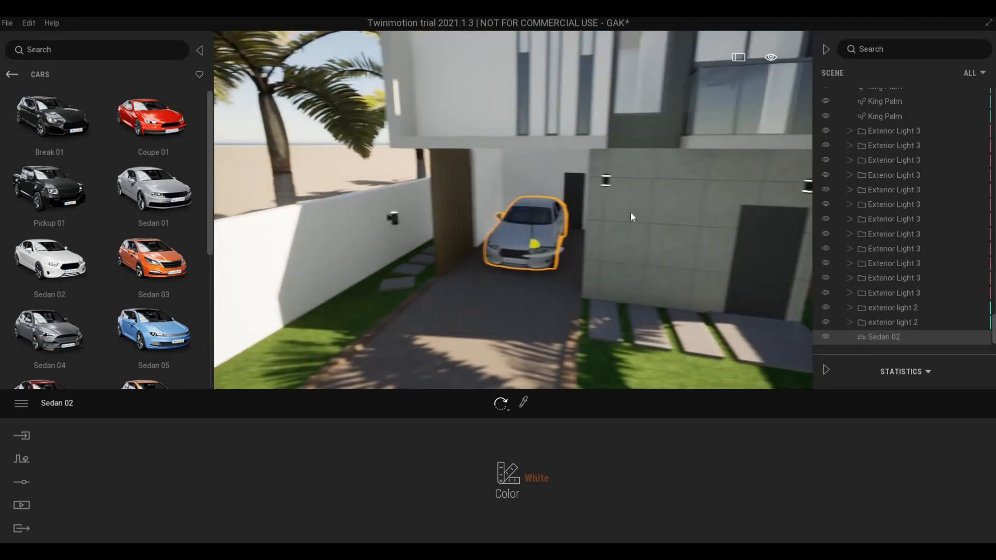
middle_click_drag(627, 229, 625, 290)
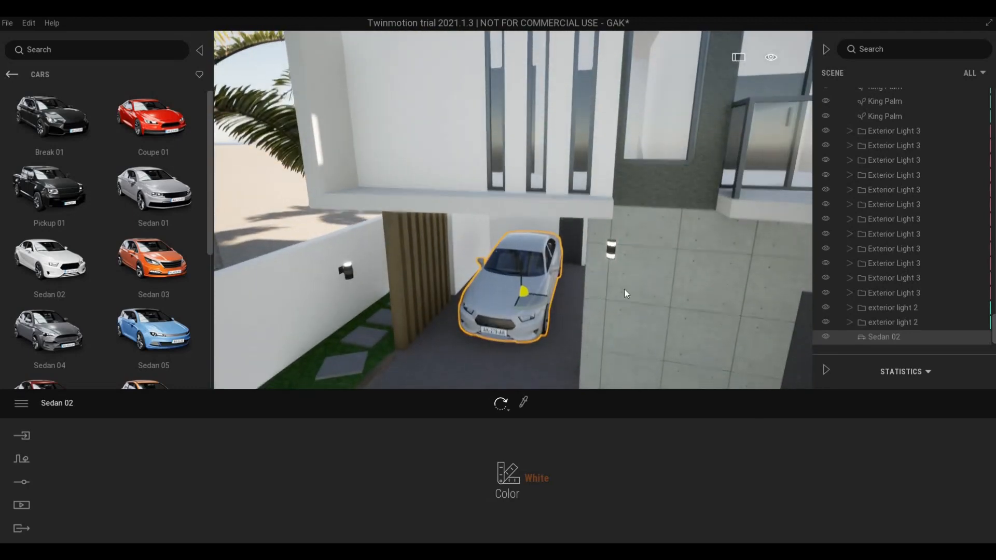
key("w")
right_click_drag(624, 289, 643, 156)
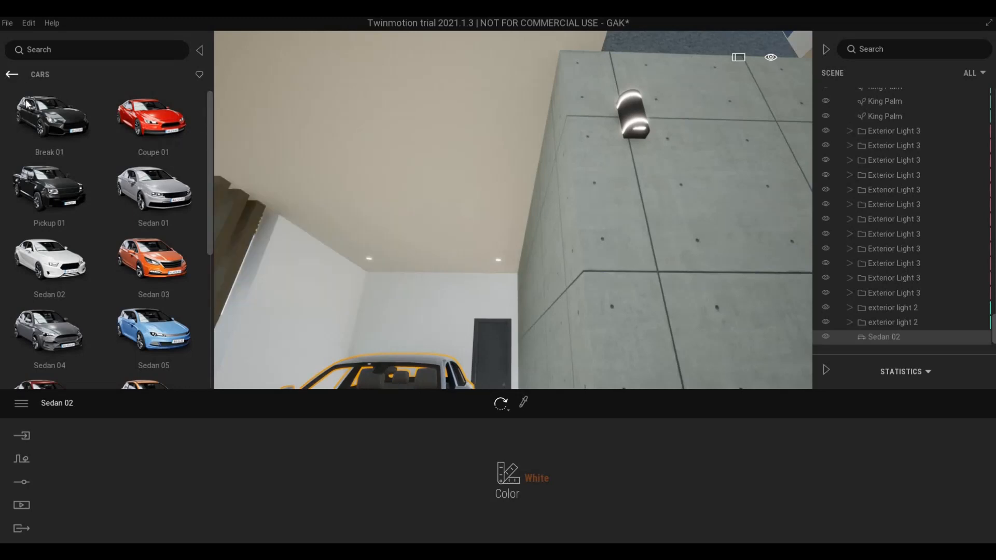
- Place a spot light from the Lights library on the concrete wall by the garage door
left_click(11, 74)
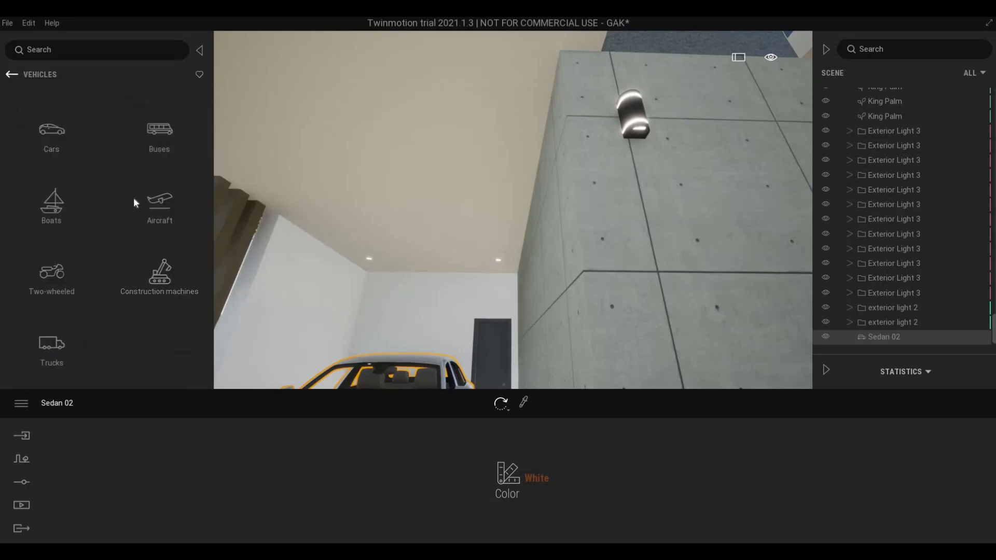
left_click(11, 75)
left_click(148, 199)
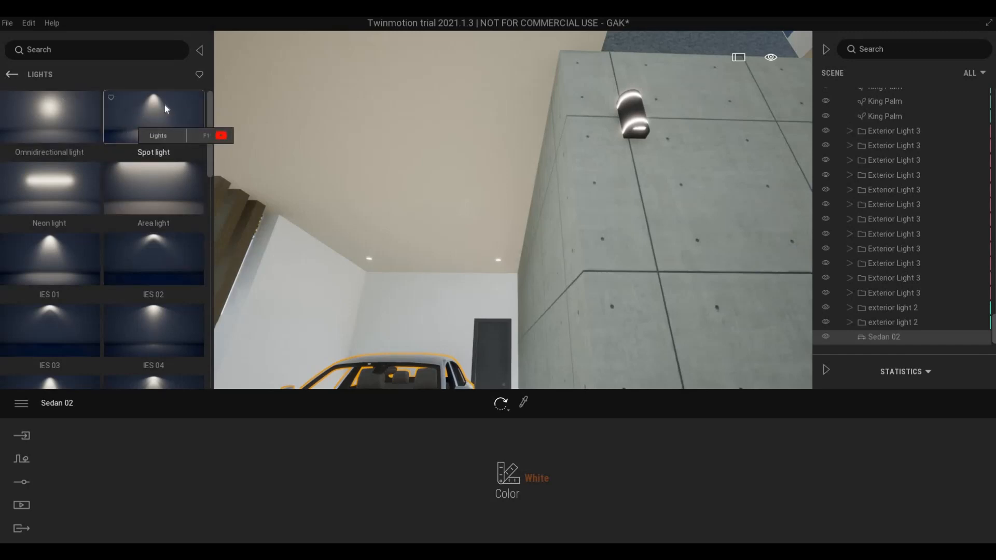
left_click_drag(164, 104, 645, 145)
scroll(626, 262, "down", 5)
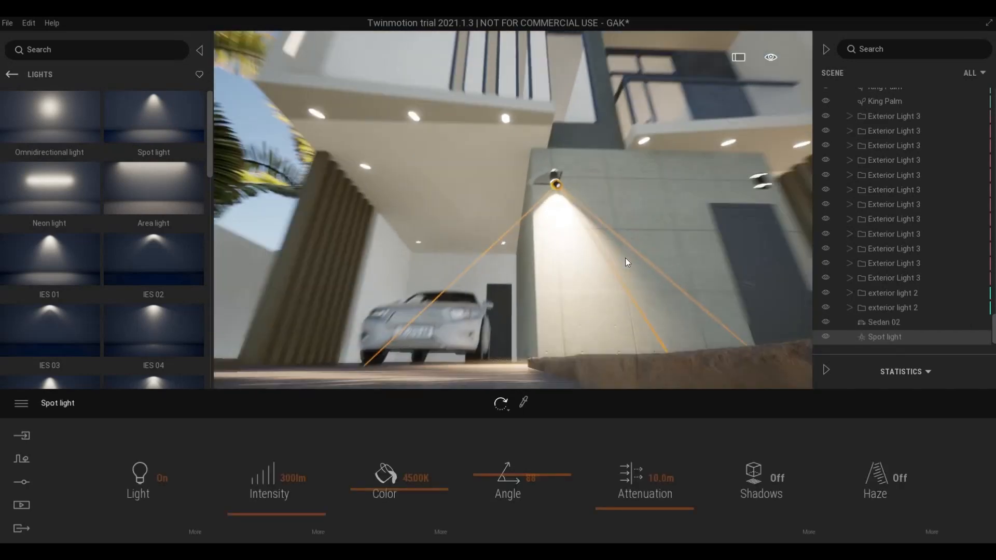
middle_click_drag(626, 263, 607, 312, "shift")
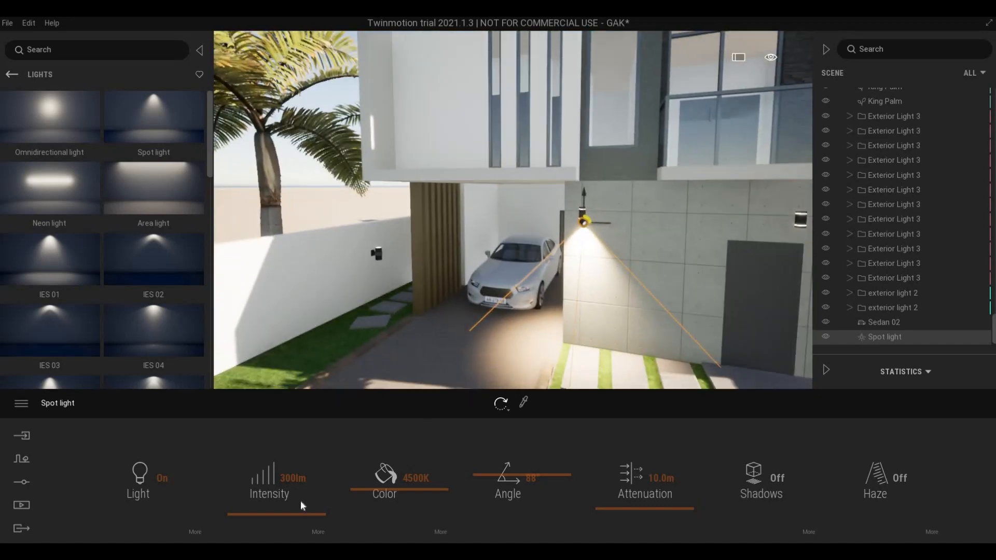
- Lower the spot light's intensity to 50 lm at 4500K and check its extra intensity options
left_click(271, 520)
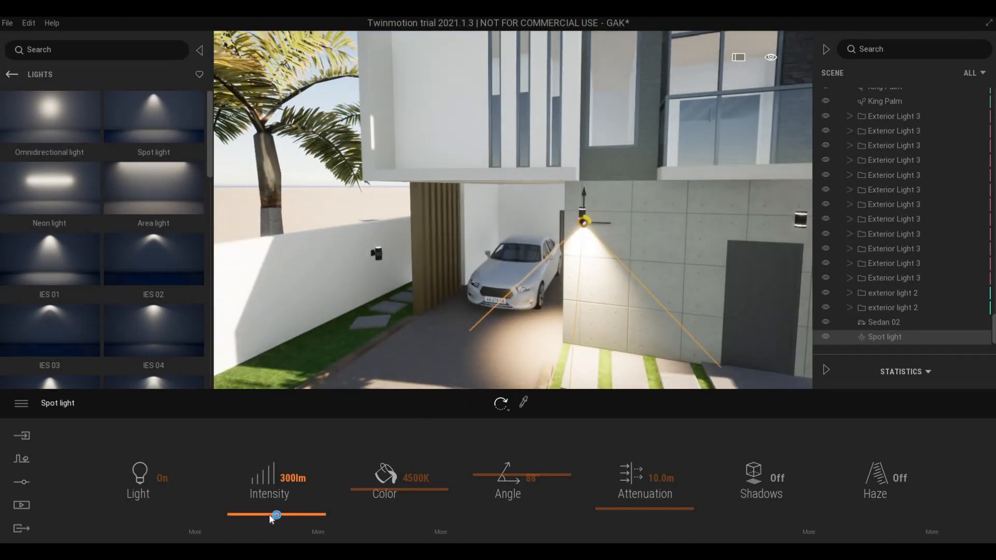
left_click_drag(269, 518, 269, 515)
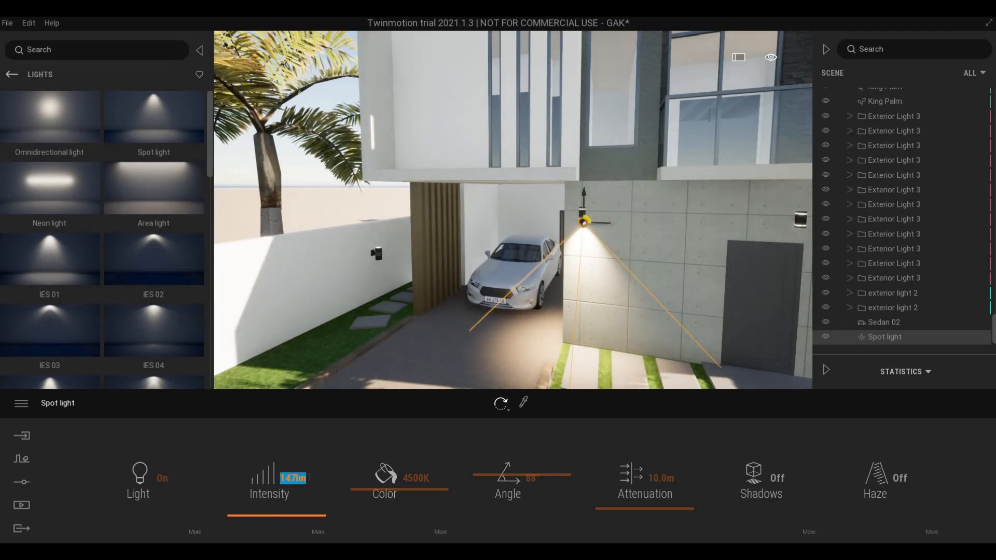
type("0")
key("Return")
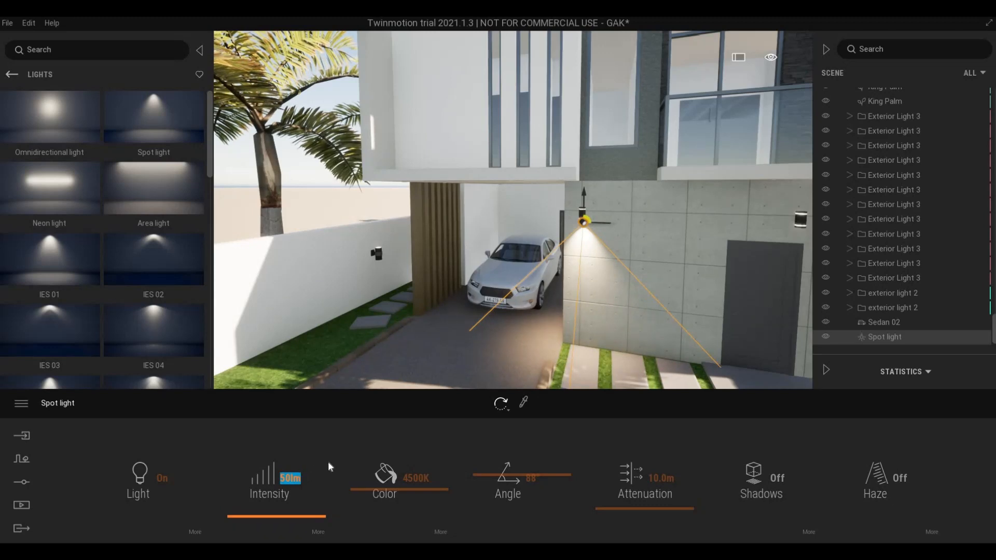
left_click(373, 463)
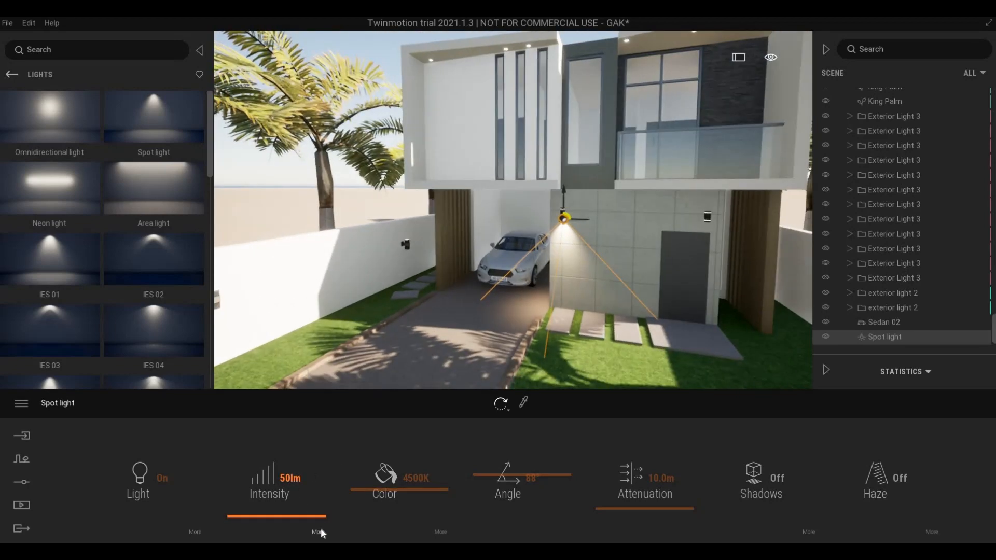
left_click(319, 530)
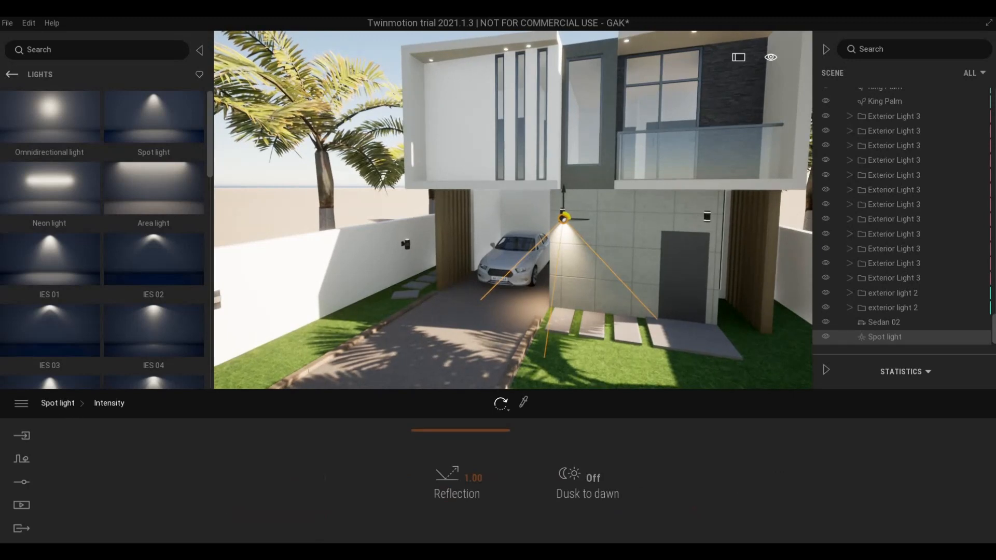
left_click(50, 404)
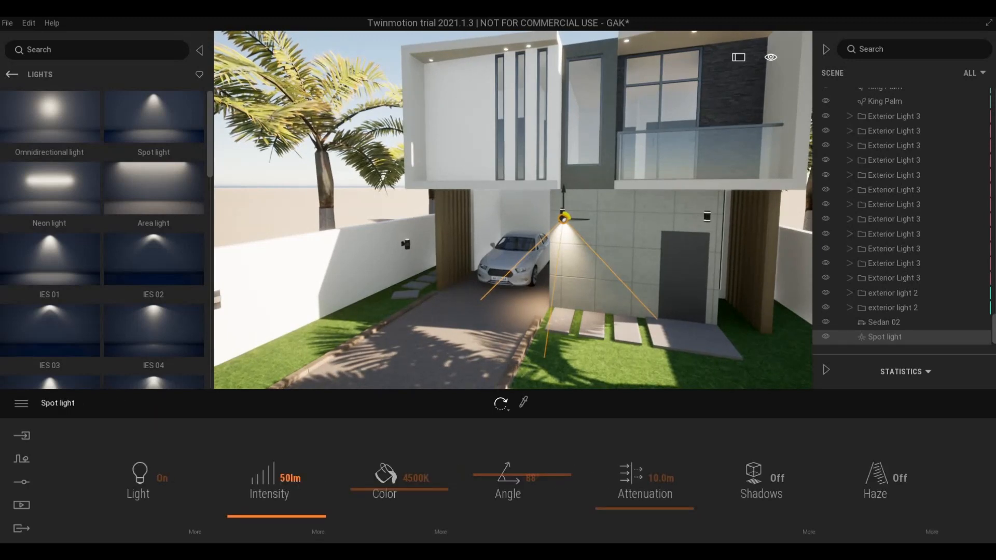
- Turn the view to the upper façade and drop a second spot light onto it
right_click_drag(389, 332, 541, 338)
scroll(540, 342, "up", 3)
scroll(655, 306, "down", 4)
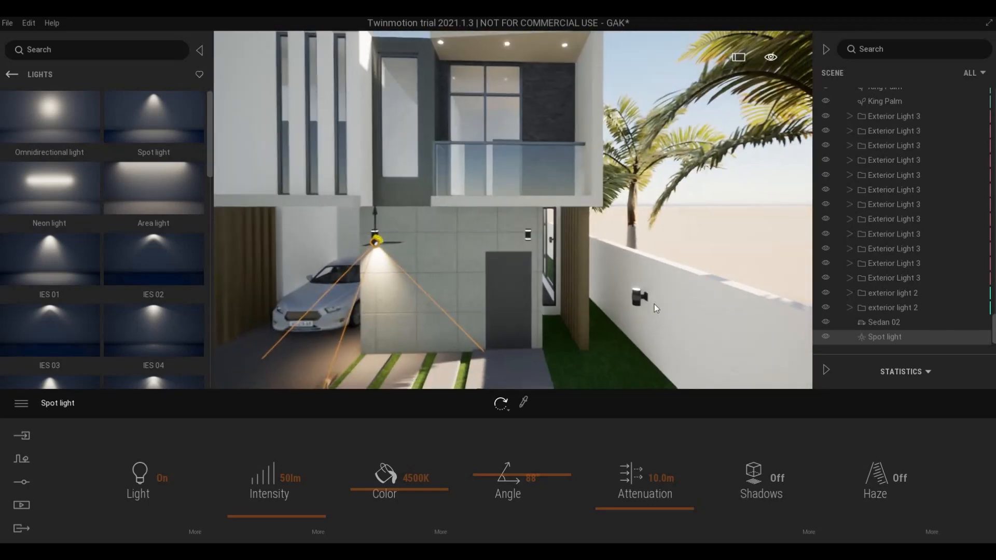
scroll(649, 307, "up", 2)
scroll(641, 309, "down", 8)
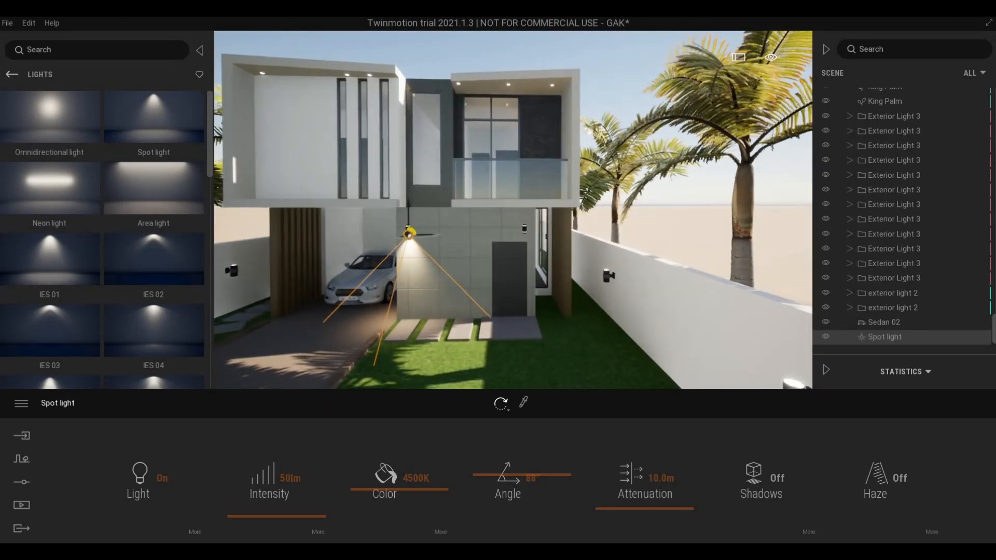
right_click_drag(612, 303, 592, 292)
scroll(592, 291, "up", 10)
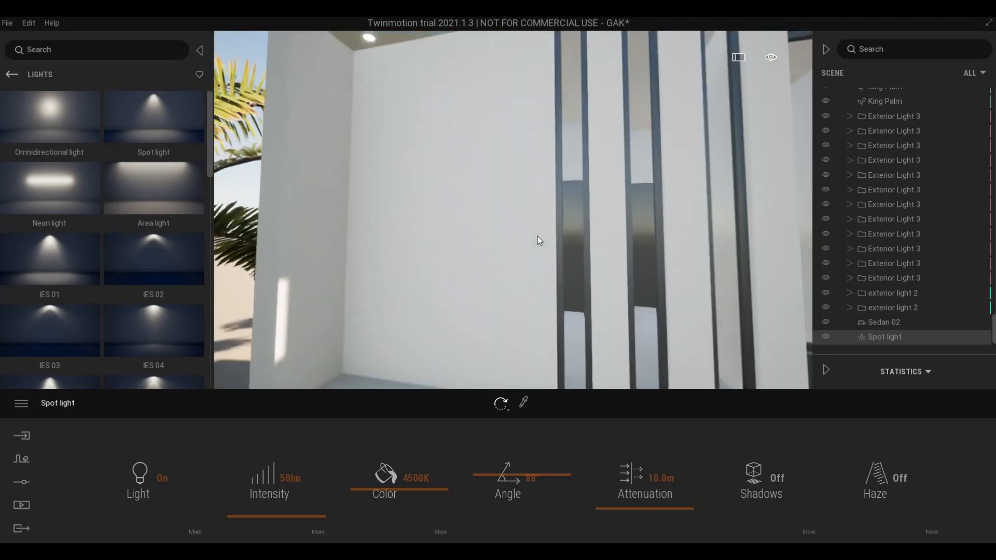
right_click_drag(538, 236, 166, 317)
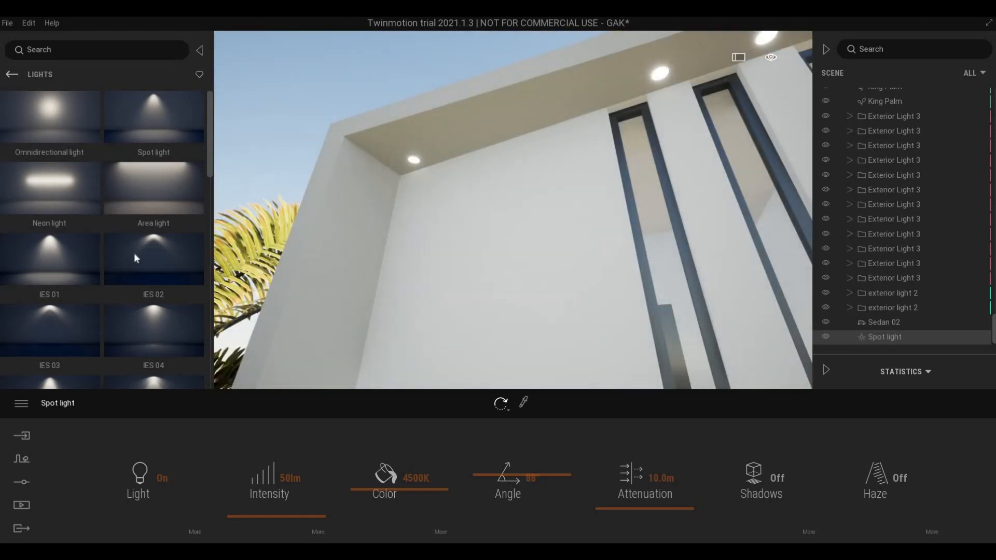
scroll(126, 321, "down", 1)
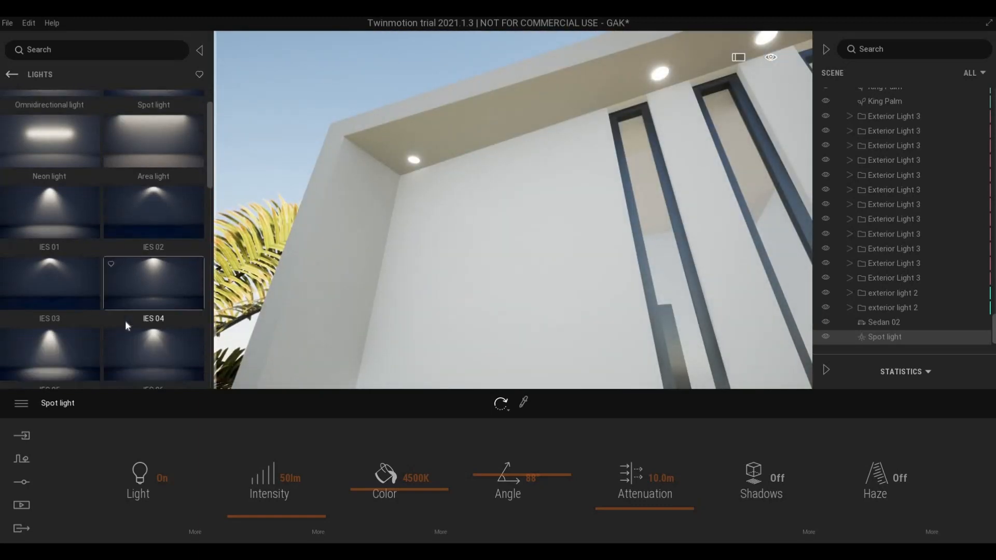
scroll(125, 322, "down", 2)
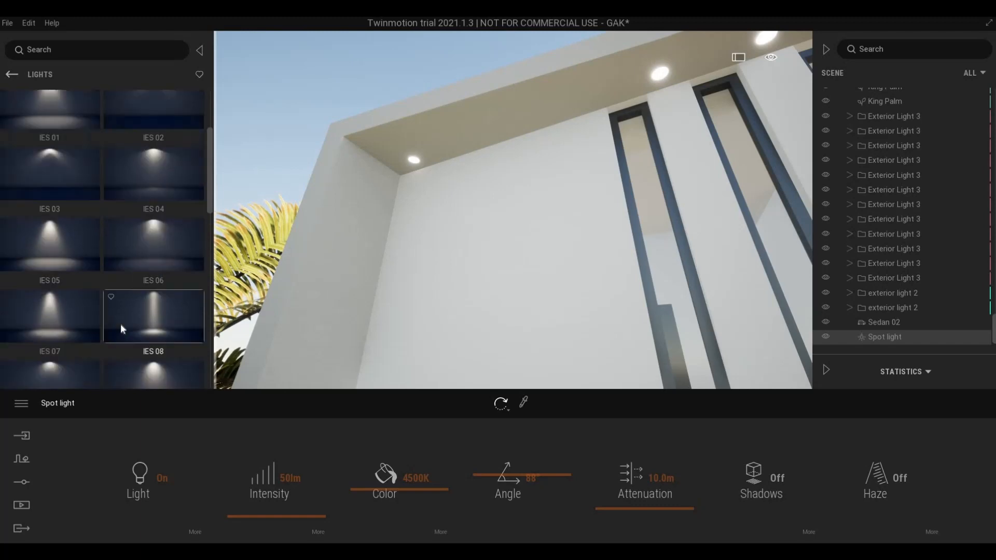
scroll(121, 325, "up", 3)
scroll(119, 331, "down", 3)
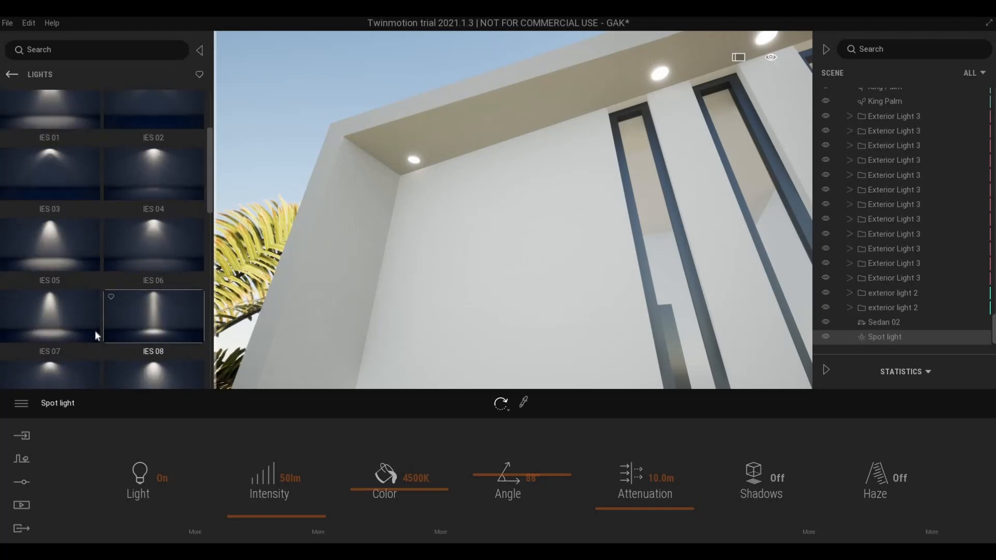
scroll(68, 343, "down", 5)
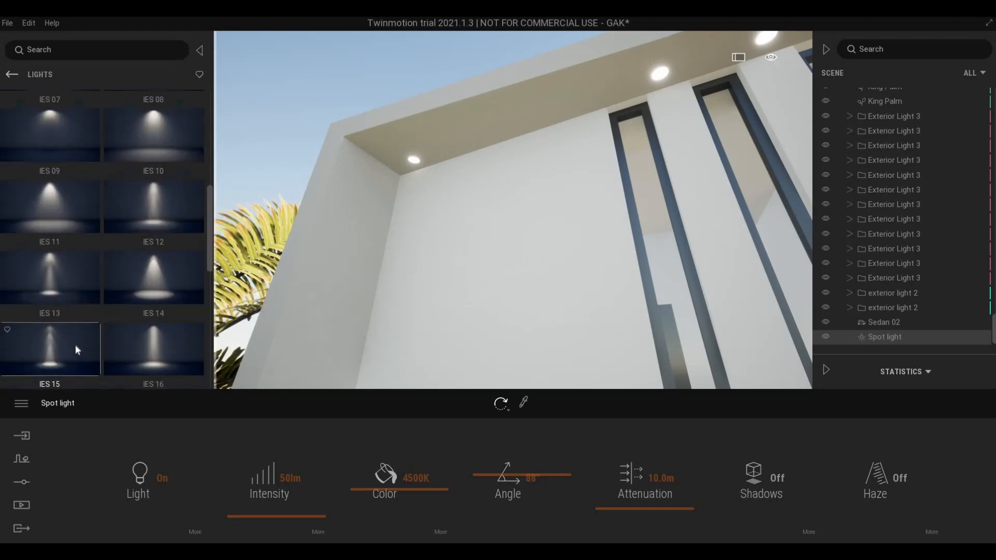
scroll(75, 348, "up", 3)
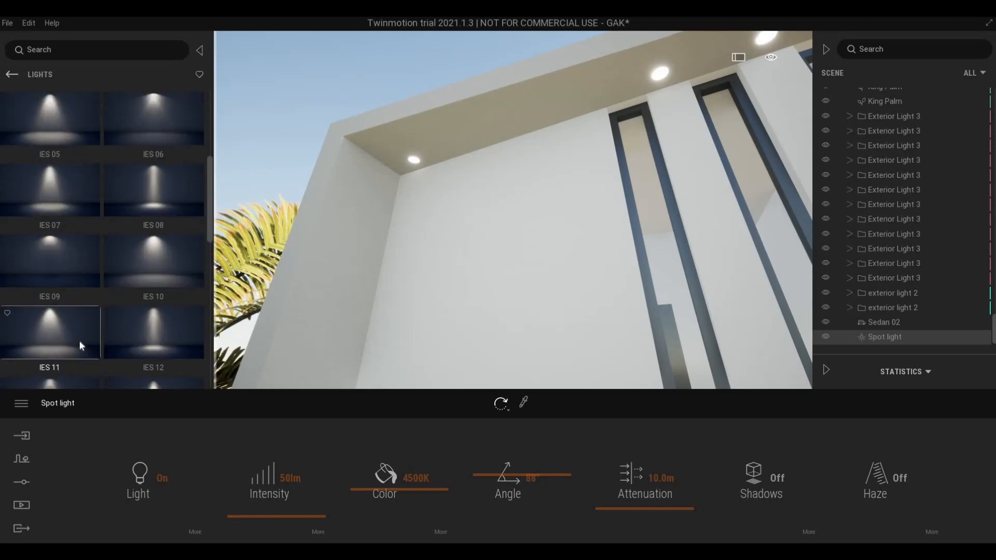
scroll(80, 340, "up", 6)
left_click_drag(158, 117, 420, 156)
middle_click_drag(463, 318, 508, 296)
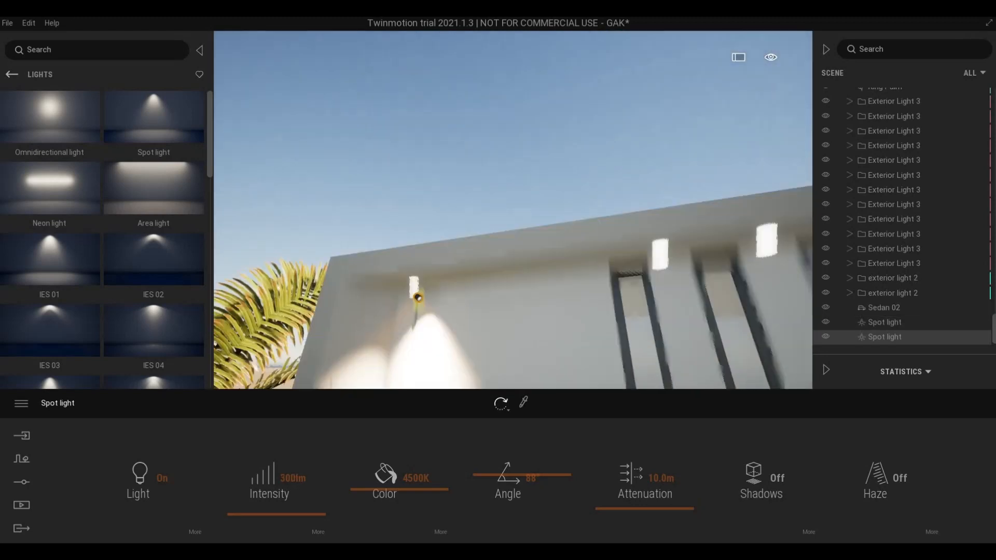
scroll(541, 281, "up", 5)
right_click_drag(540, 280, 396, 188)
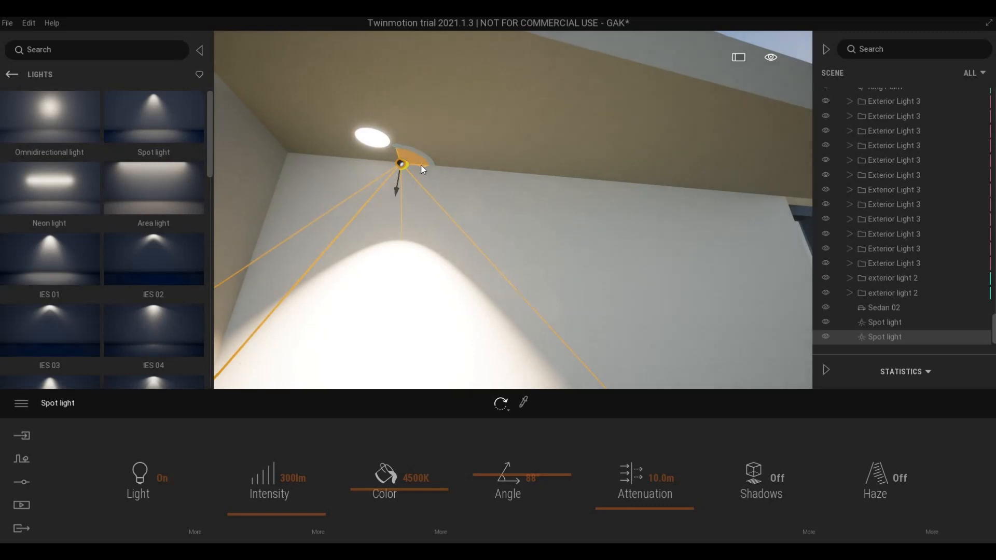
- Move the spot light under the upper-left soffit near the ceiling lamp and rotate it slightly
left_click_drag(407, 159, 374, 138)
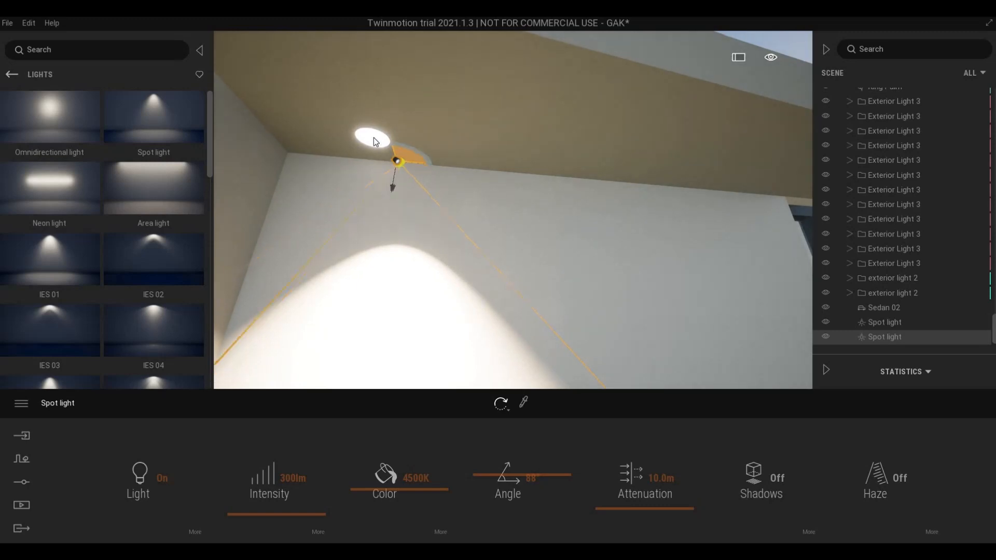
right_click_drag(370, 145, 459, 183)
scroll(460, 182, "down", 5)
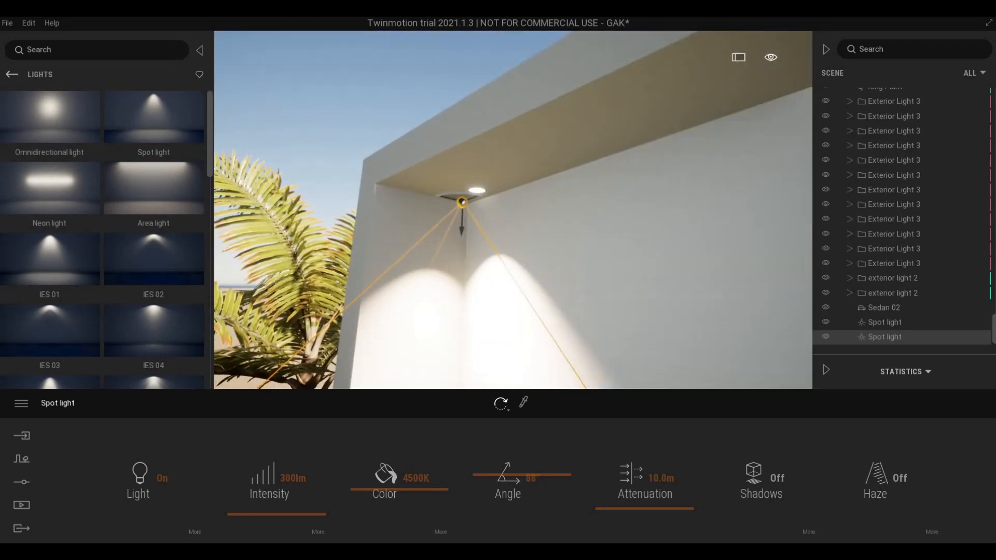
scroll(459, 184, "up", 5)
scroll(459, 185, "down", 3)
middle_click_drag(459, 184, 468, 244)
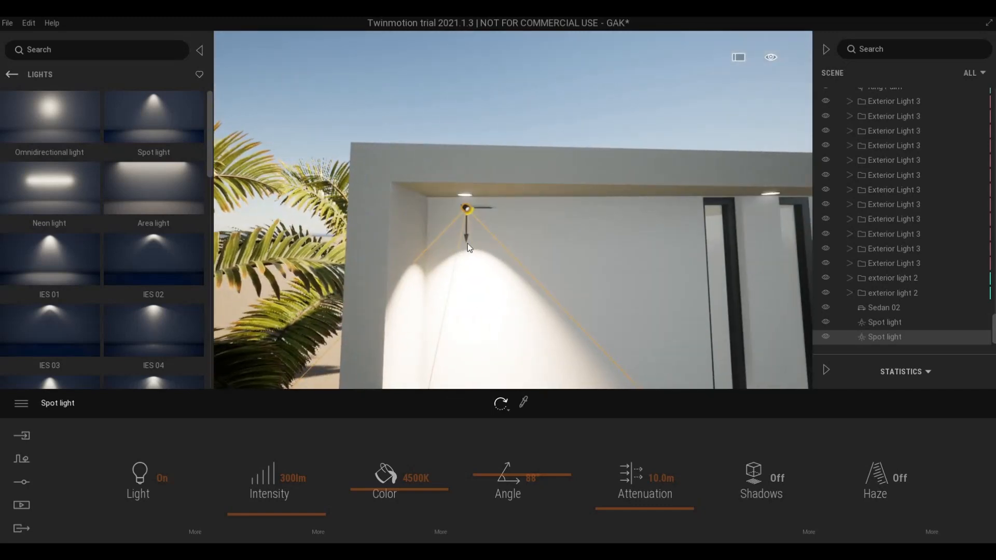
left_click_drag(468, 233, 468, 234)
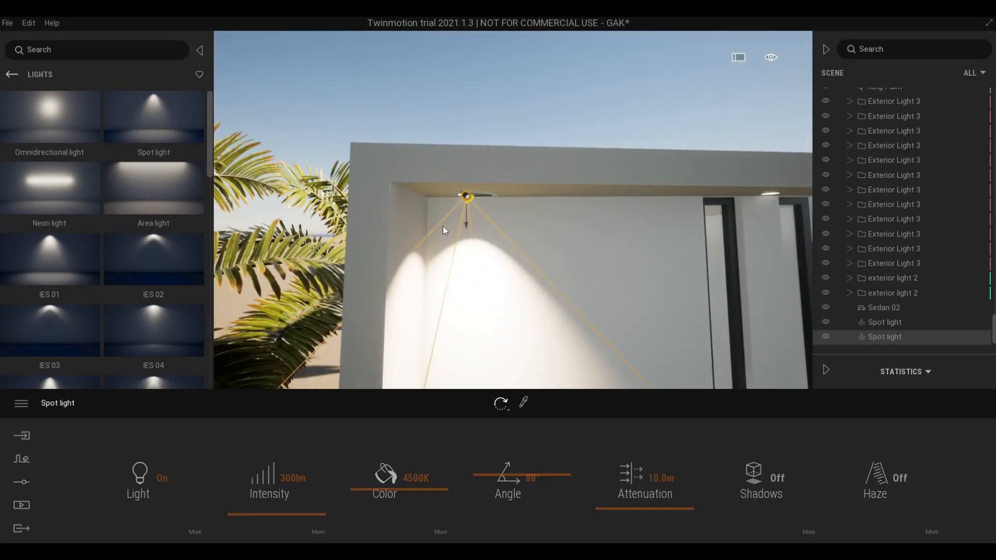
scroll(443, 226, "up", 4)
left_click(299, 148)
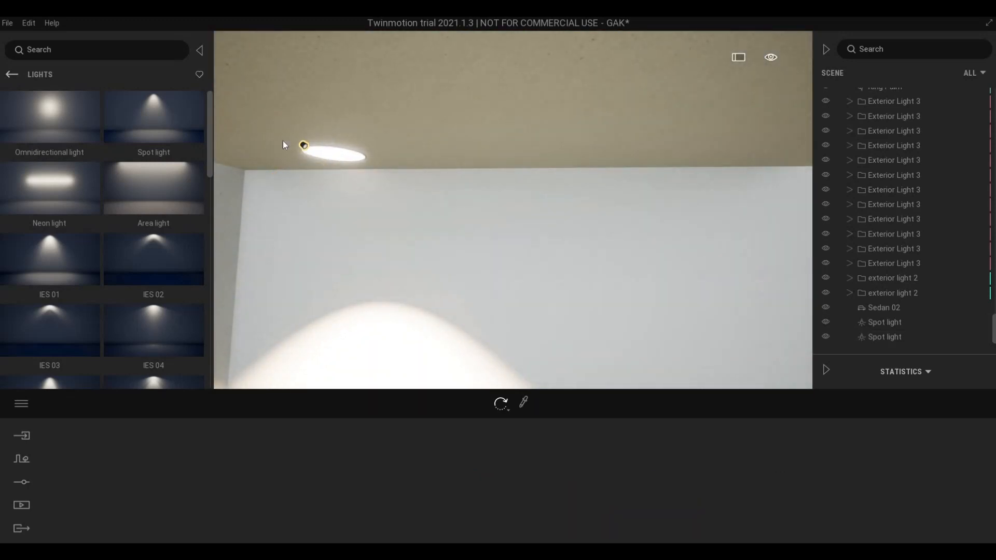
left_click(281, 136)
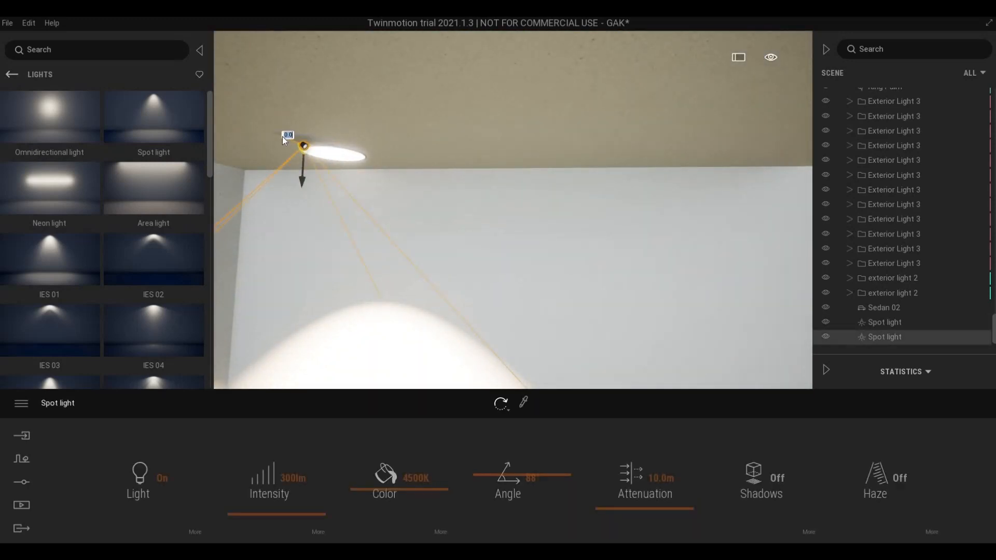
left_click_drag(307, 138, 353, 186)
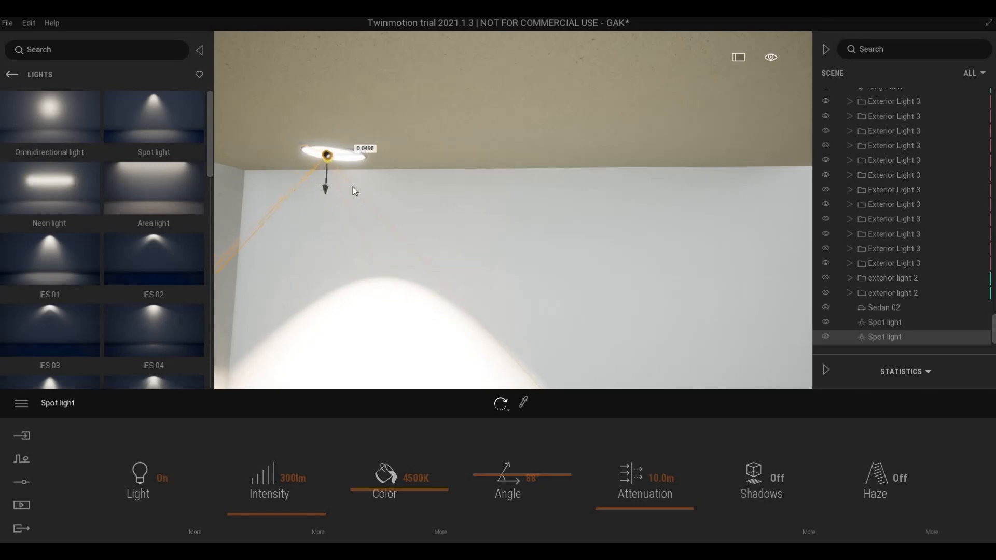
scroll(457, 203, "down", 5)
middle_click_drag(472, 203, 404, 229)
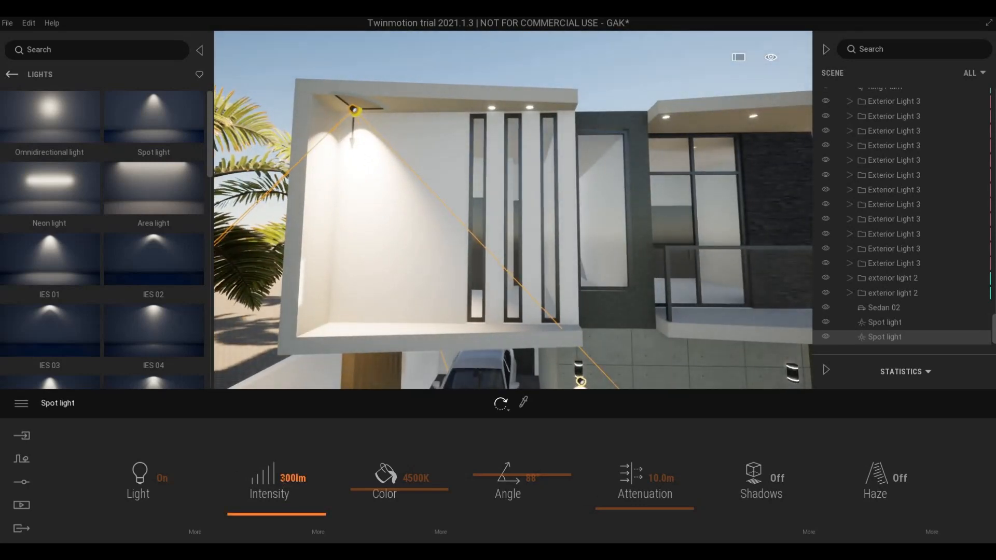
- Set the second spot light's intensity to 50 lm
left_click_drag(280, 478, 307, 478)
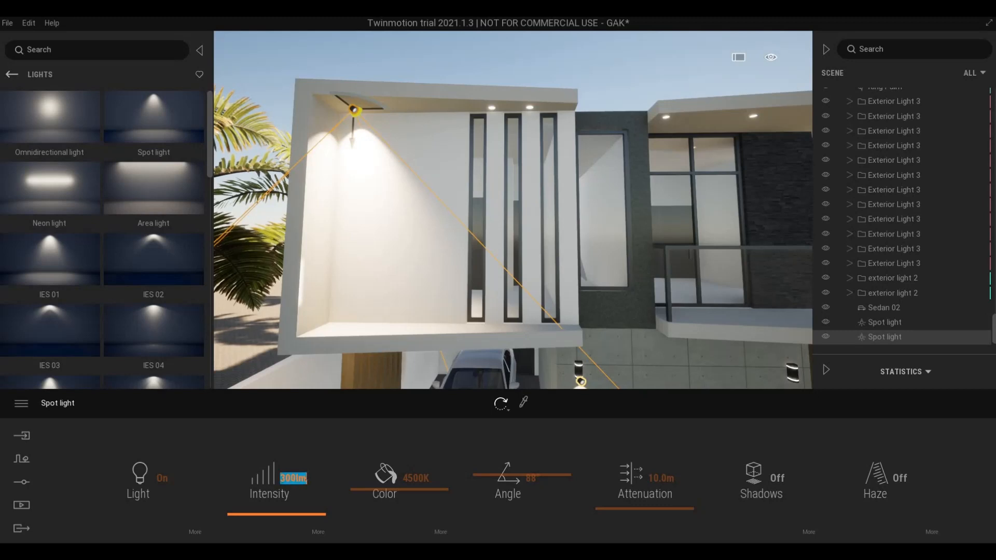
type("5")
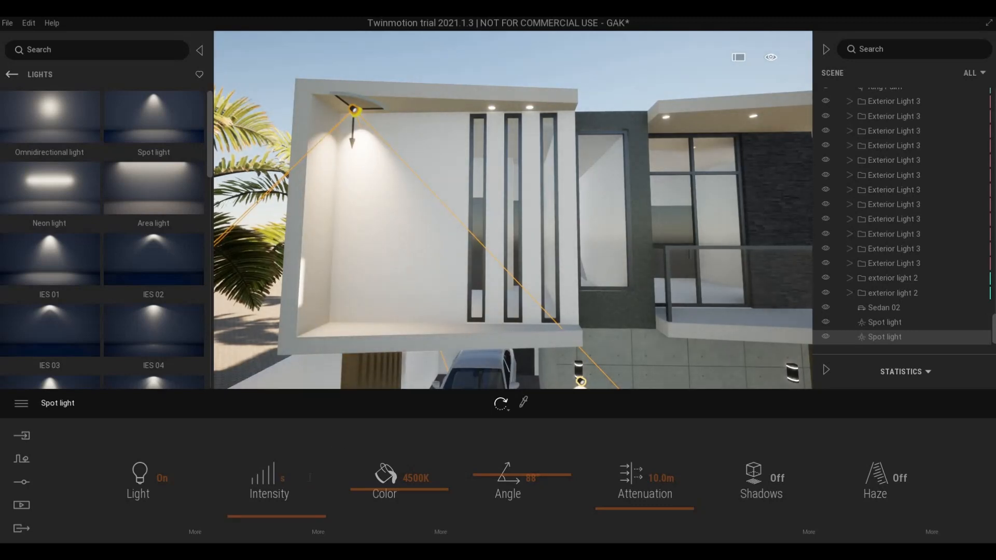
key("Return")
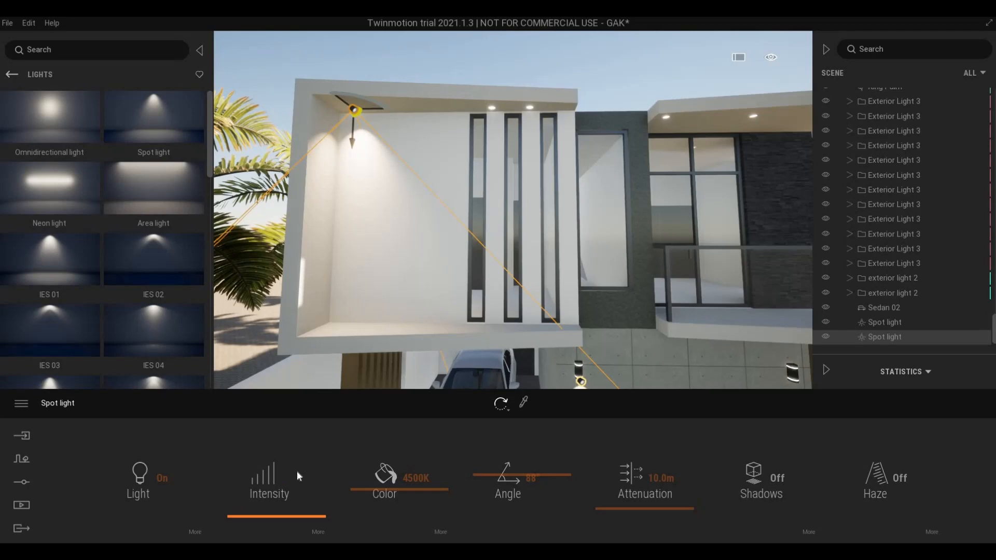
left_click(326, 432)
- Set the location's time of day to about 18:51 in August with a 255° north offset
key("s")
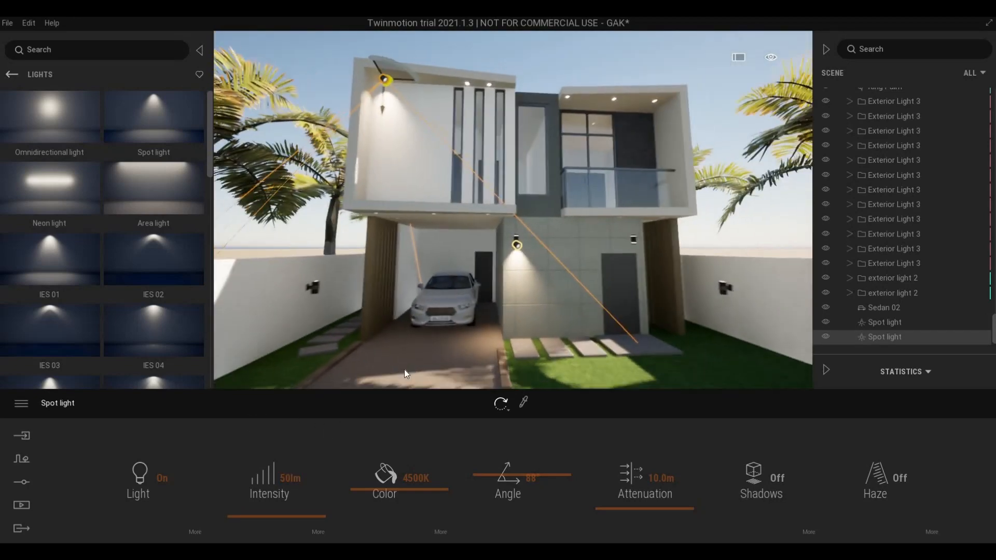
key("s")
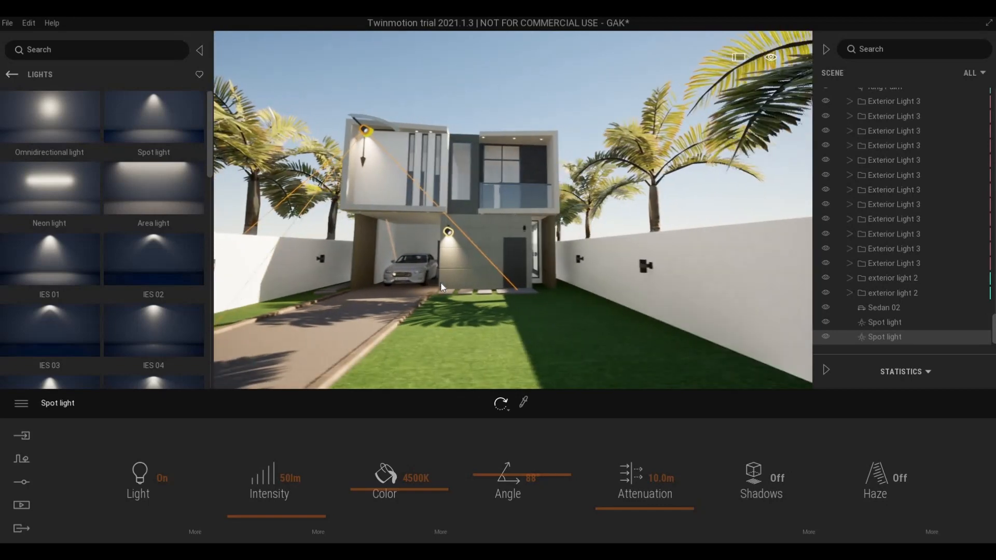
key("s")
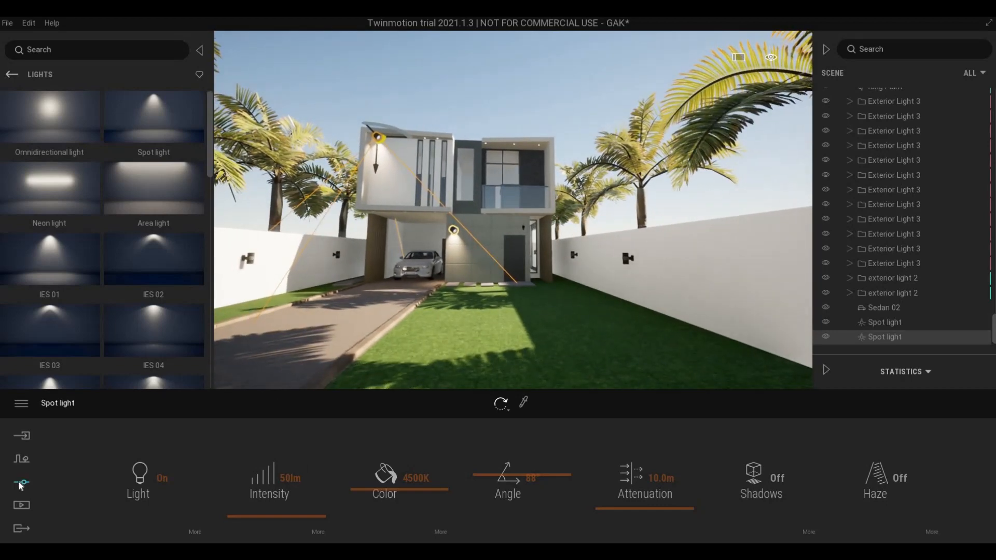
left_click(21, 484)
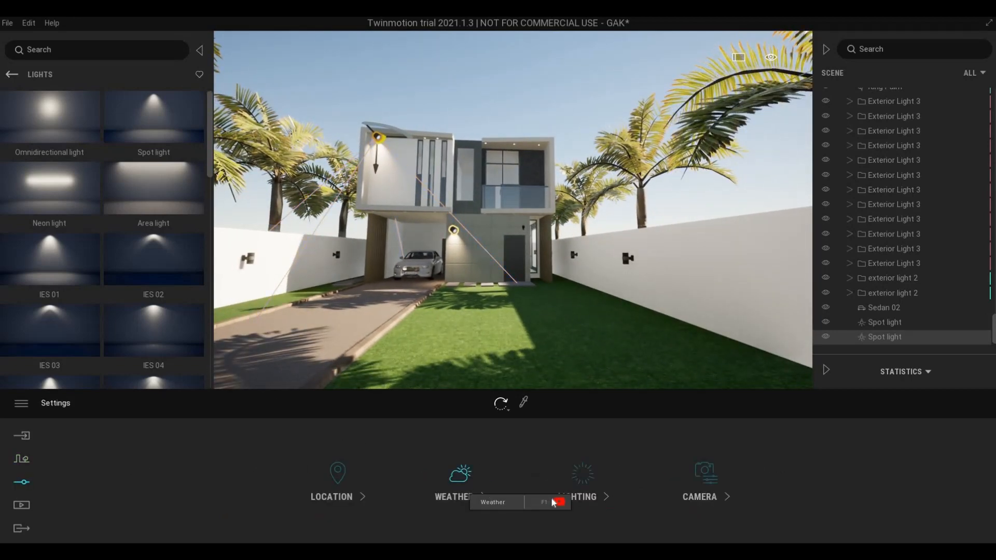
left_click(332, 483)
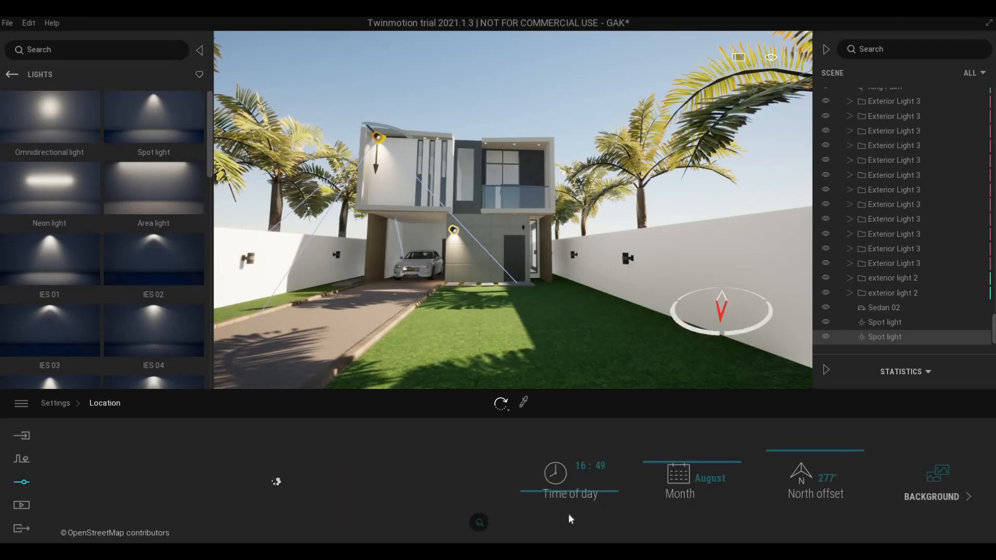
left_click_drag(566, 494, 566, 501)
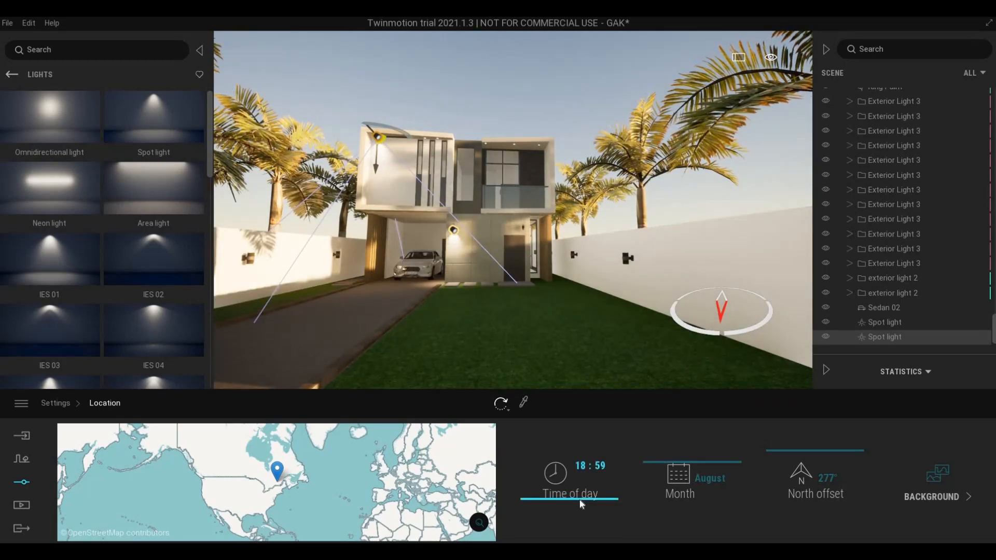
left_click_drag(581, 505, 579, 499)
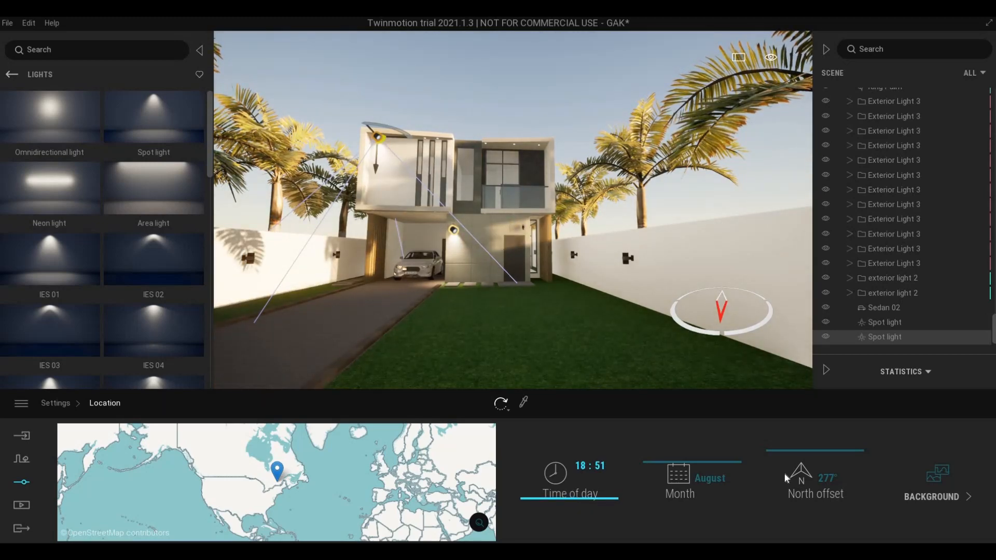
mouse_move(785, 453)
left_mouse_down()
mouse_move(783, 444)
mouse_move(777, 456)
left_mouse_up()
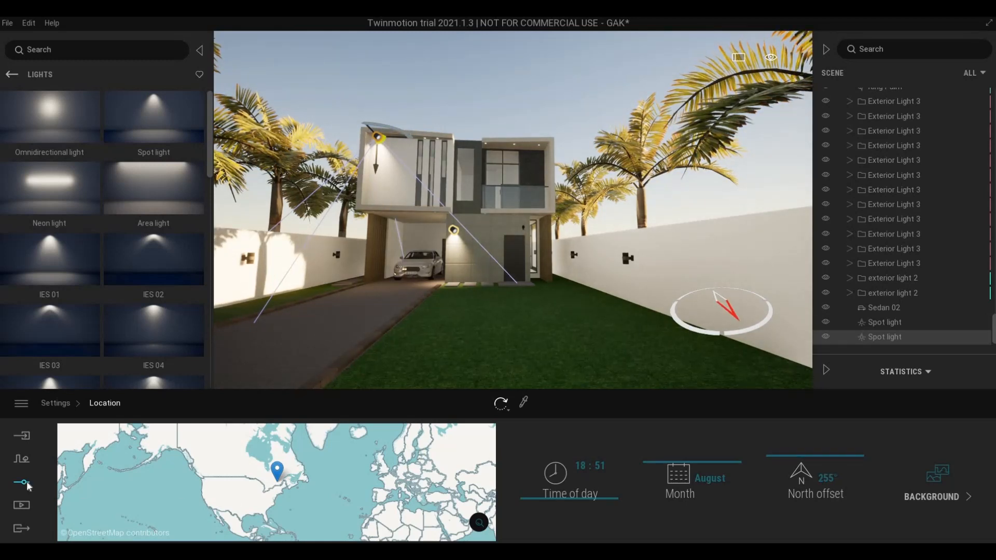
left_click(72, 409)
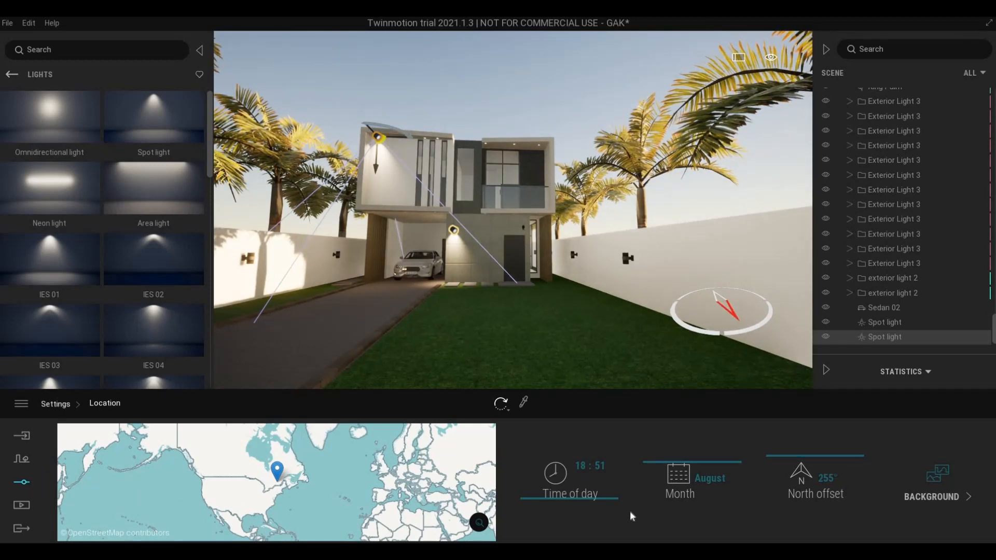
left_click(707, 487)
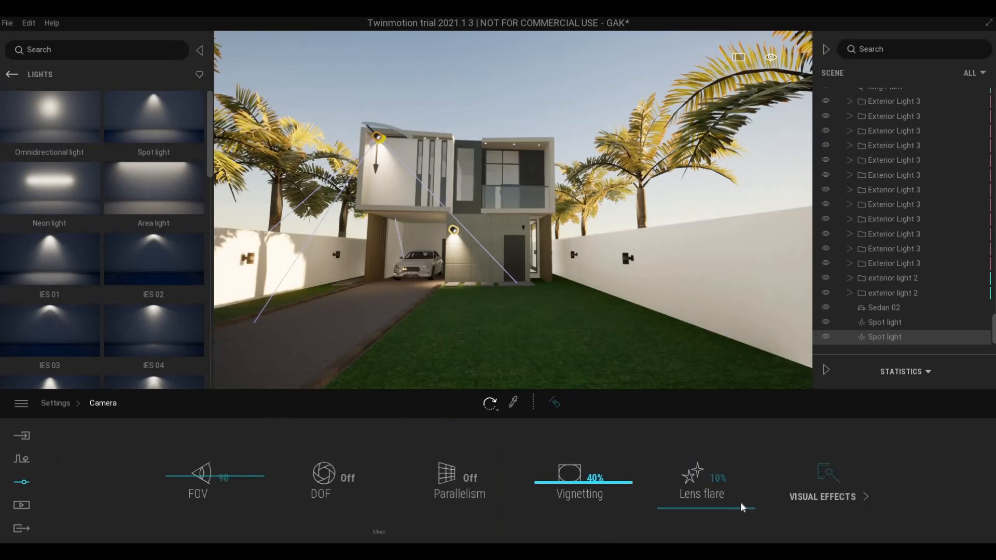
- Apply the Blue Tint color gradient type under the camera's visual effects
left_click(826, 494)
left_click(342, 502)
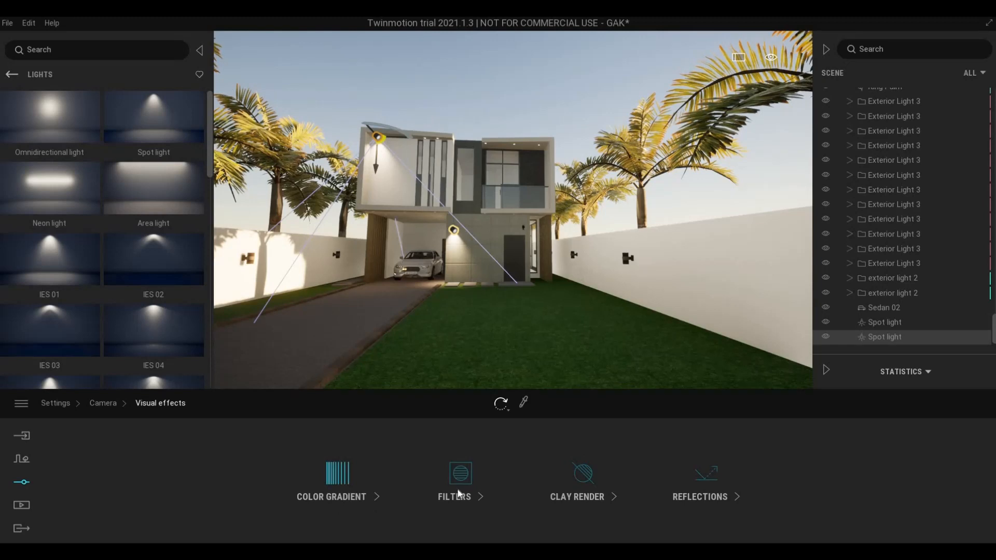
left_click(399, 476)
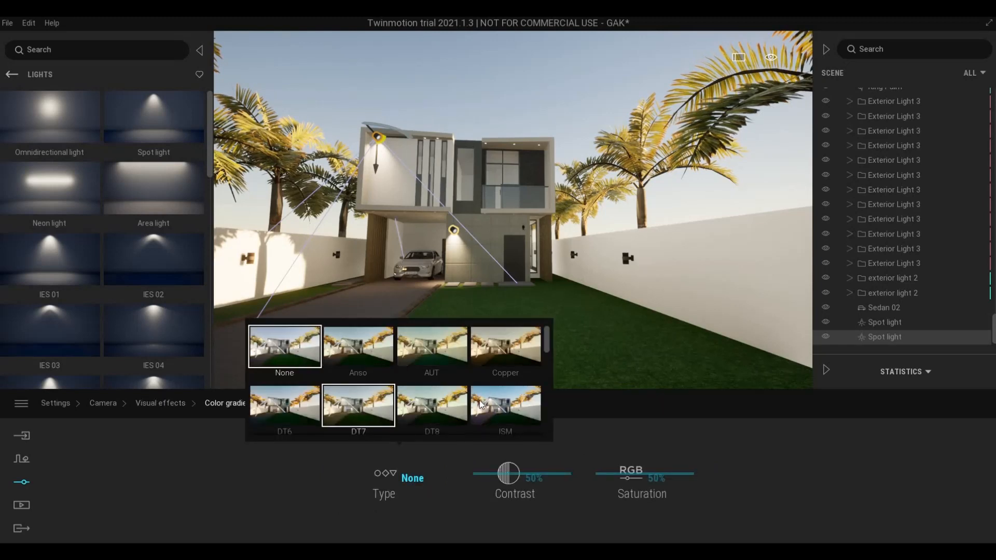
scroll(475, 407, "down", 3)
scroll(475, 409, "down", 1)
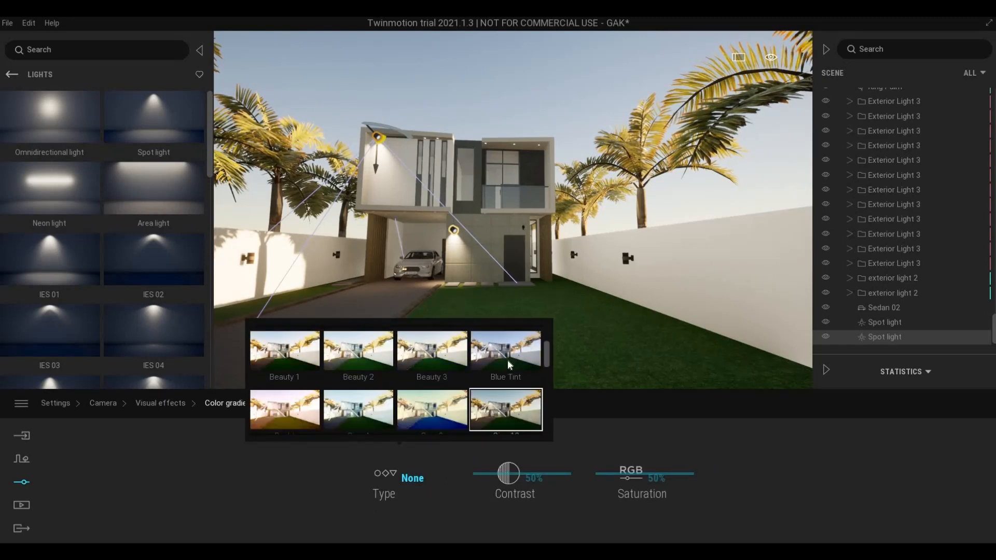
left_click(507, 359)
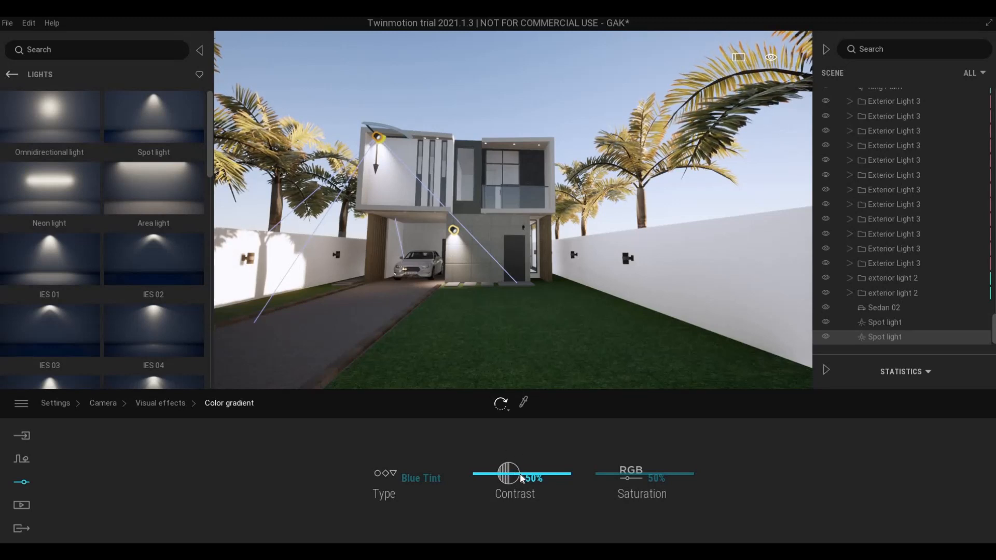
- Switch camera Parallelism on to straighten the house's vertical lines
left_click(115, 400)
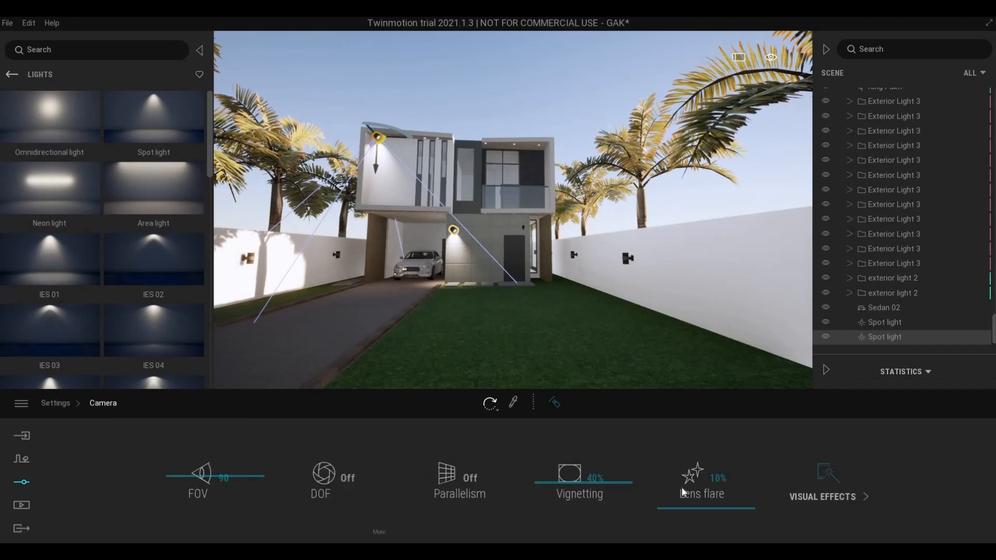
left_click(464, 484)
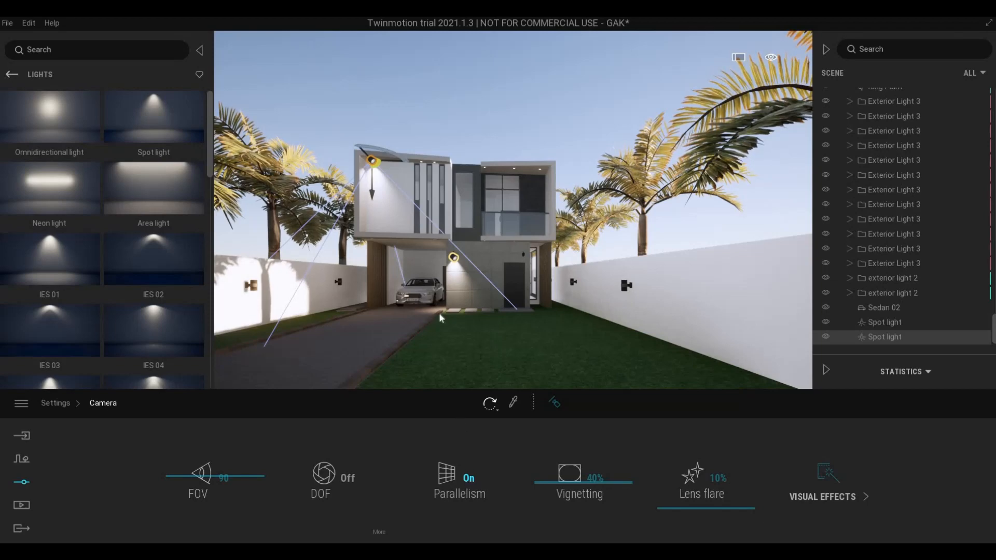
scroll(488, 294, "down", 3)
scroll(487, 294, "up", 3)
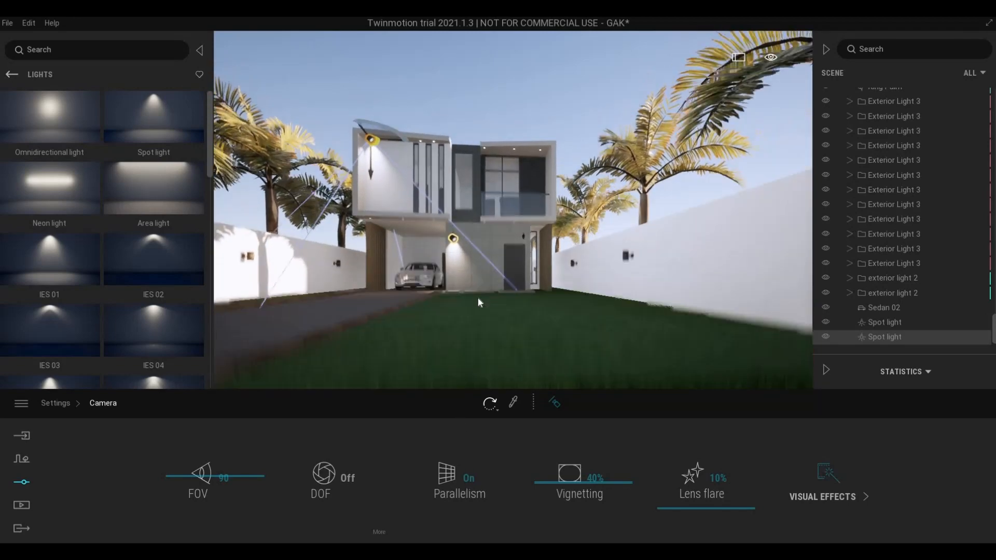
middle_click_drag(478, 300, 446, 299)
key("Escape")
scroll(481, 321, "up", 6)
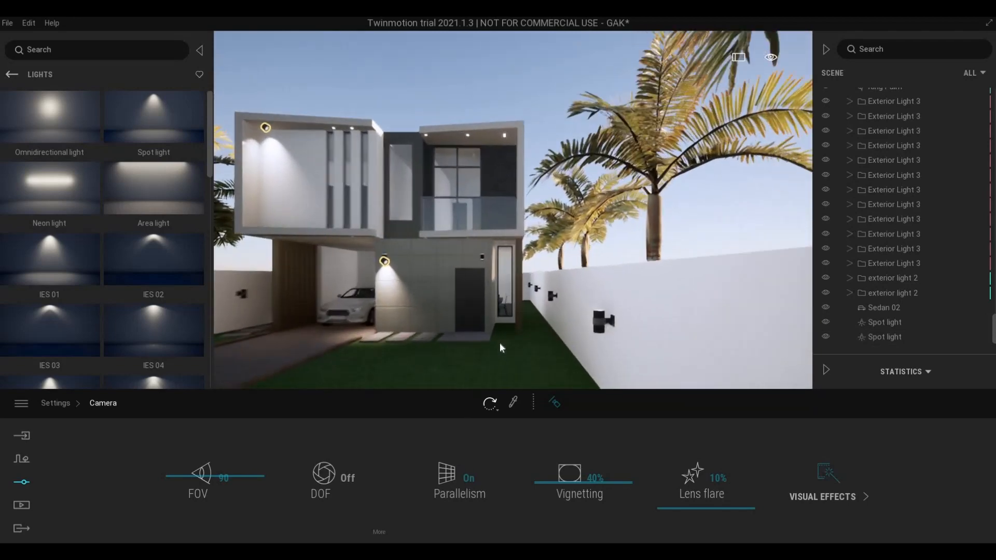
scroll(498, 356, "up", 5)
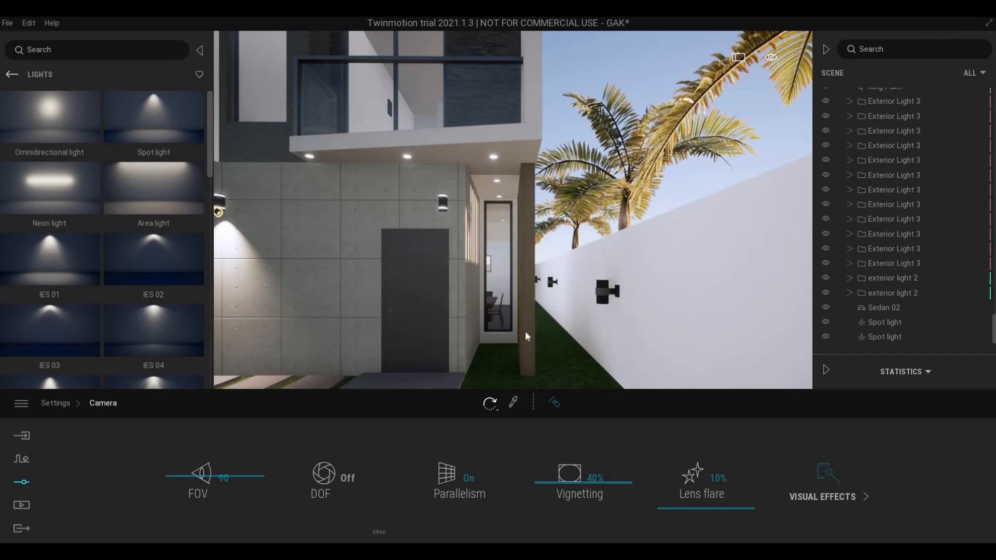
key("a")
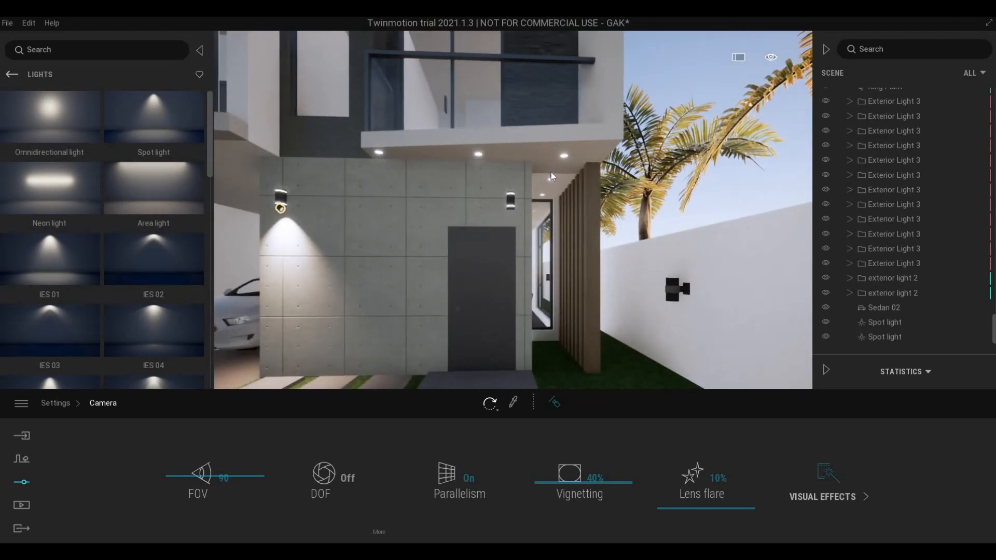
key("s")
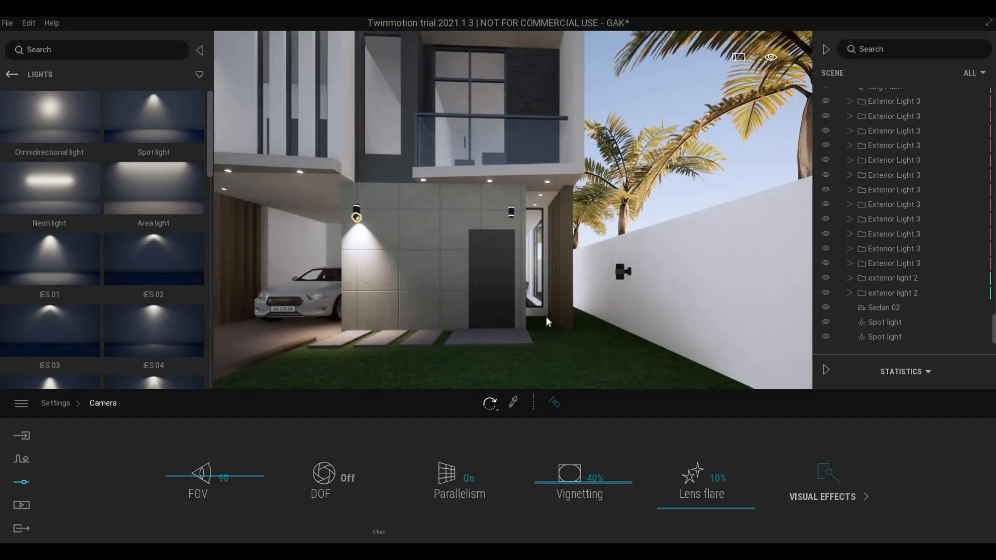
key("a")
key("d")
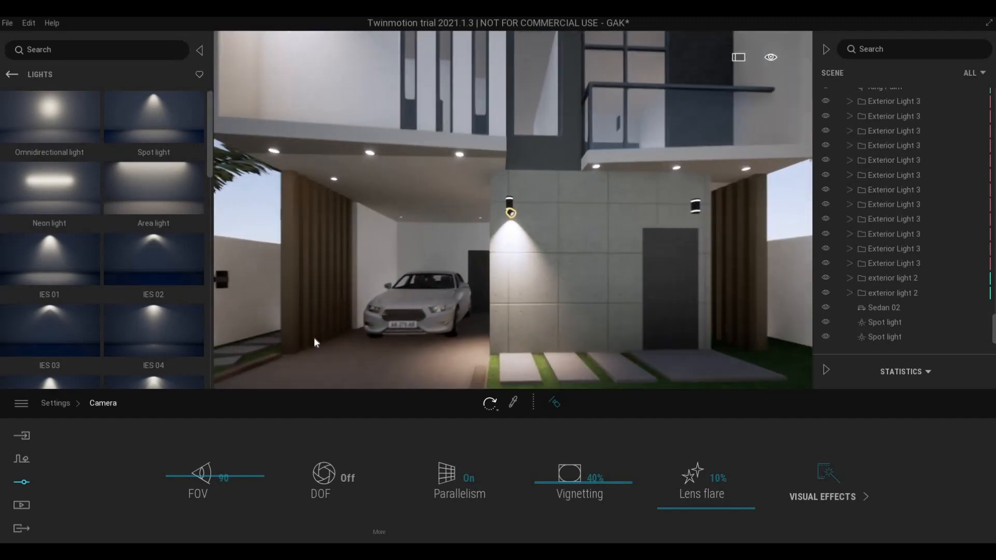
key("d")
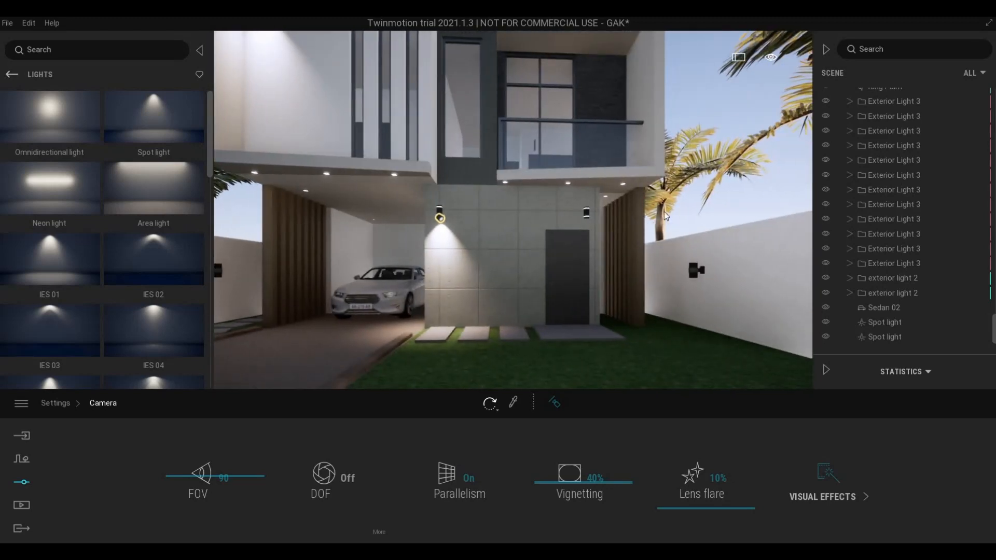
key("w")
key("d")
key("w")
key("s")
right_click_drag(627, 312, 748, 305)
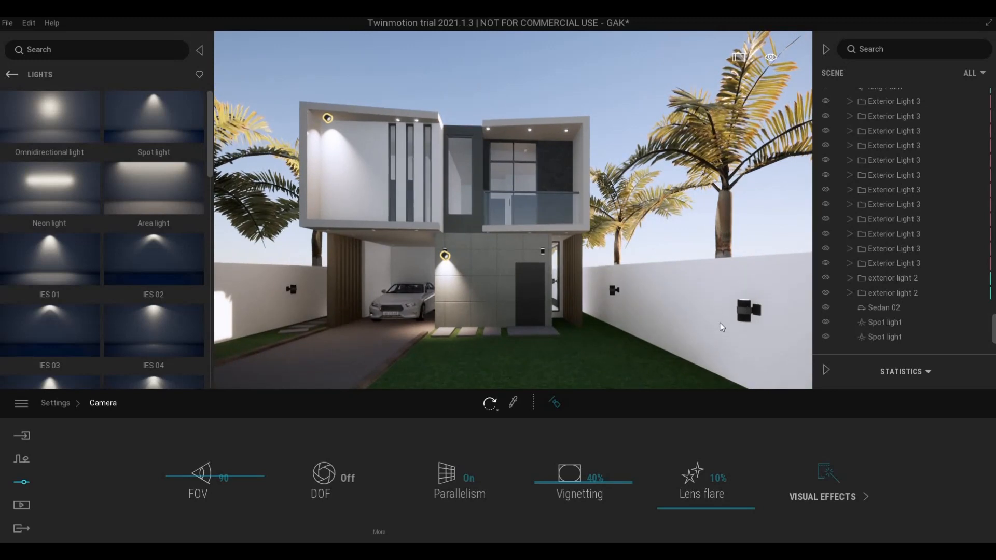
key("a")
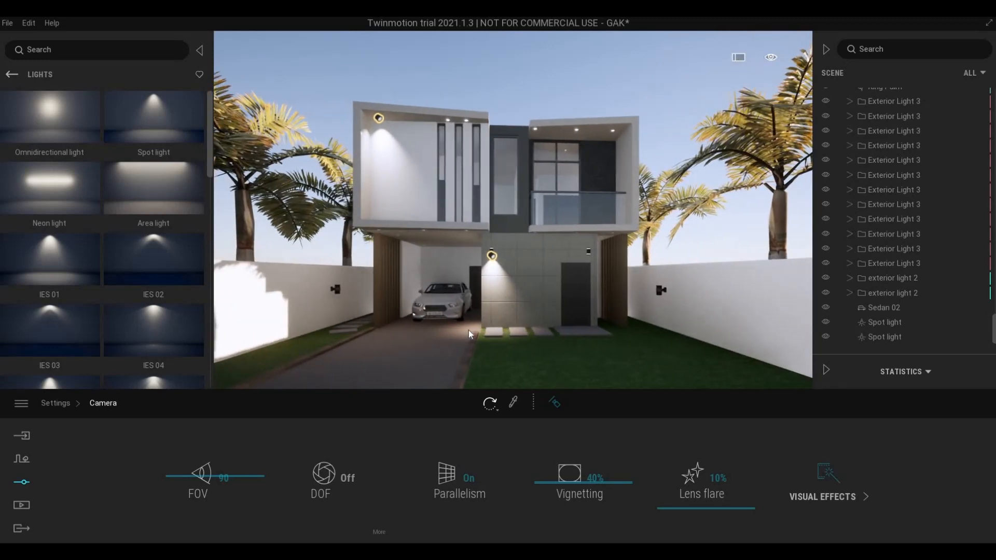
key("a")
key("s")
key("d")
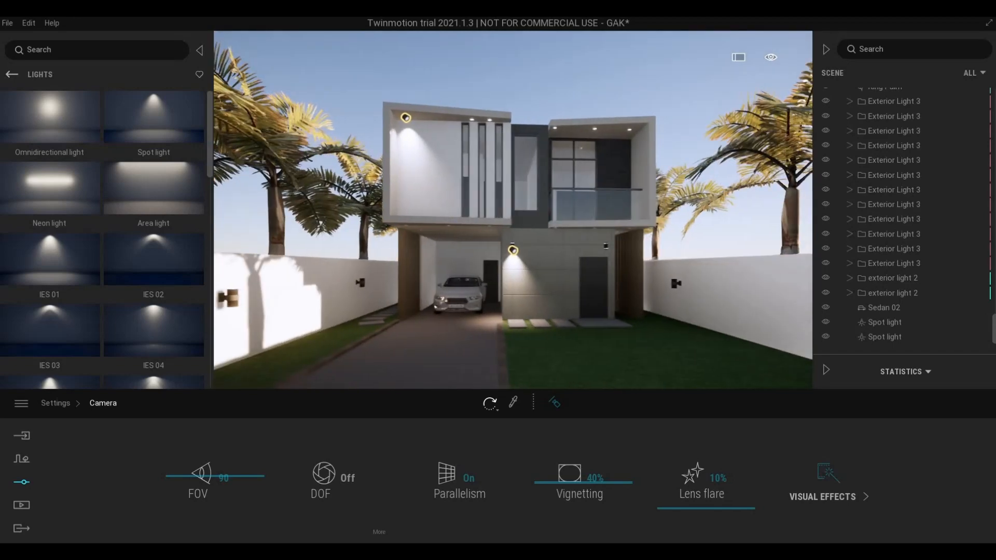
key("d")
right_click_drag(617, 333, 625, 287)
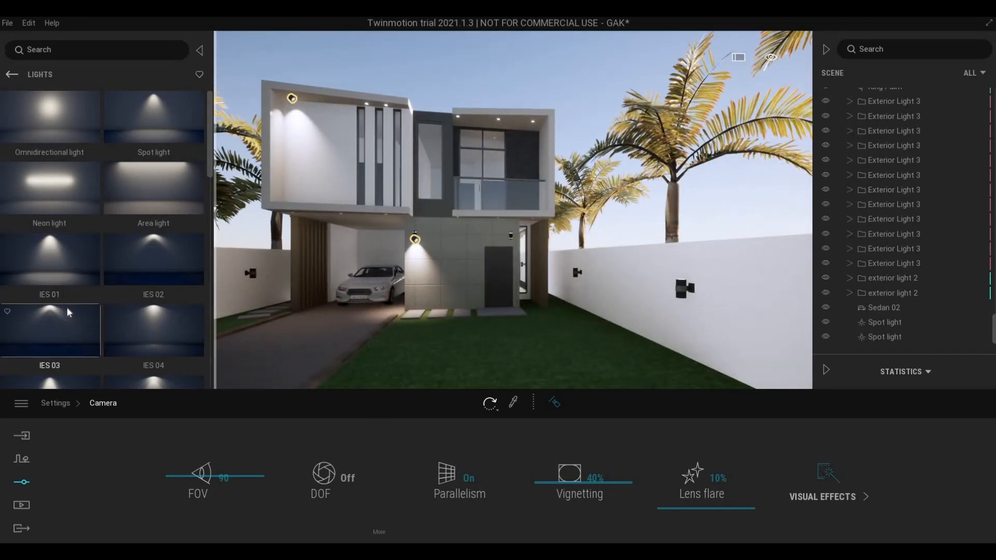
scroll(61, 306, "down", 2)
scroll(152, 264, "down", 2)
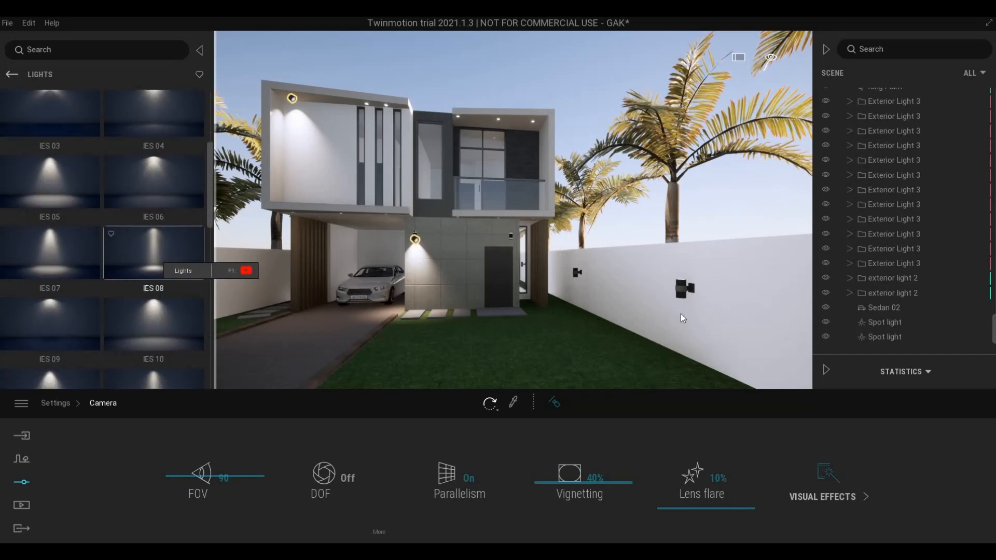
scroll(110, 313, "down", 2)
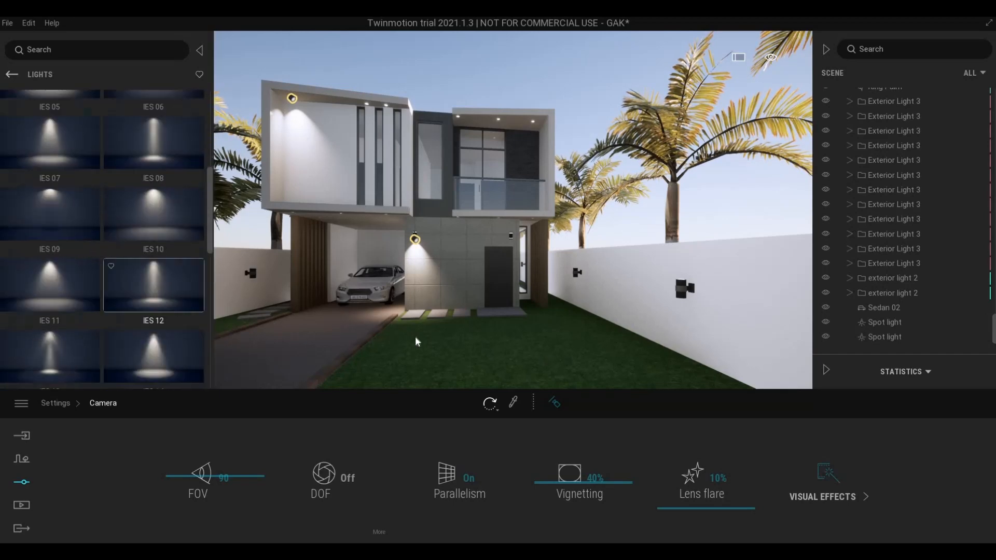
key("a")
key("s")
key("d")
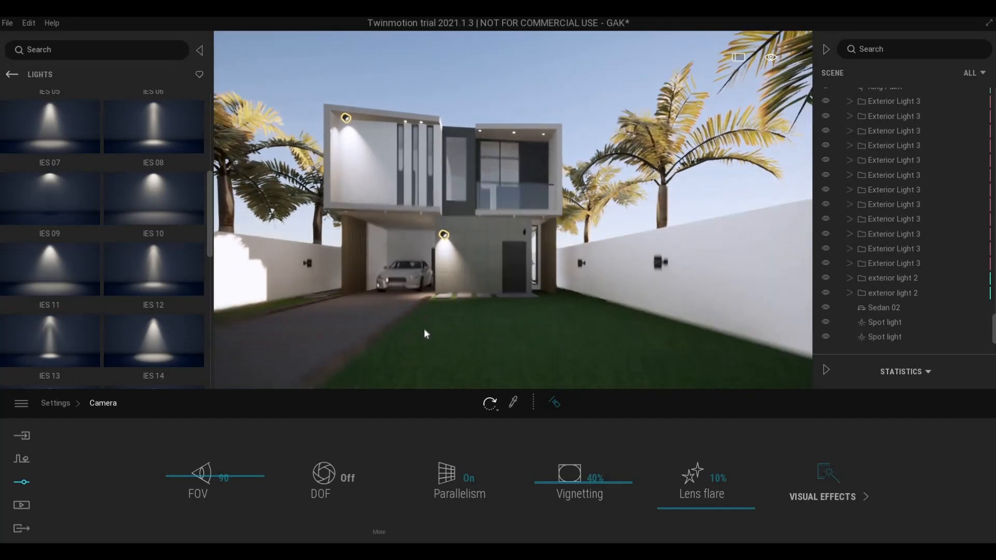
key("q")
key("e")
key("w")
key("q")
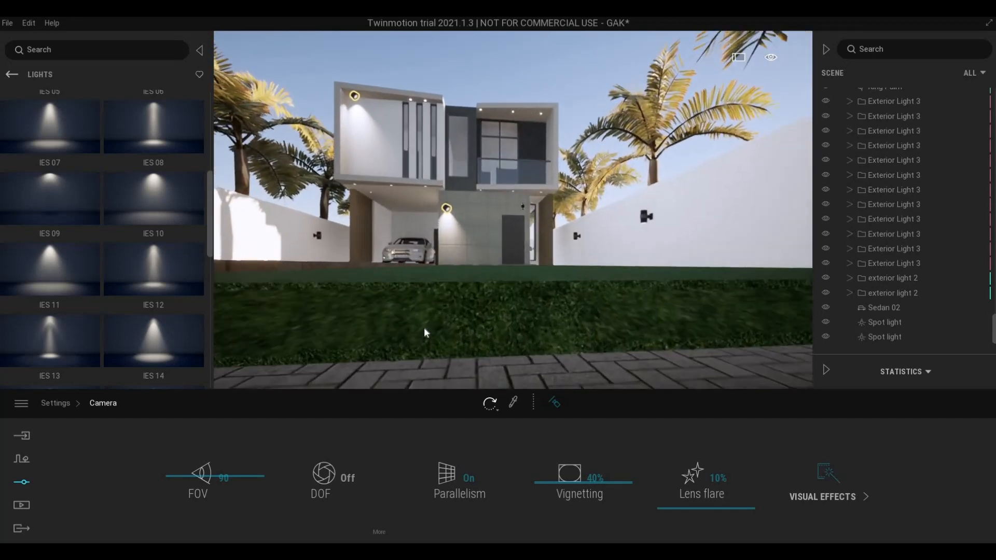
key("e")
key("q")
key("w")
right_click_drag(428, 328, 441, 326)
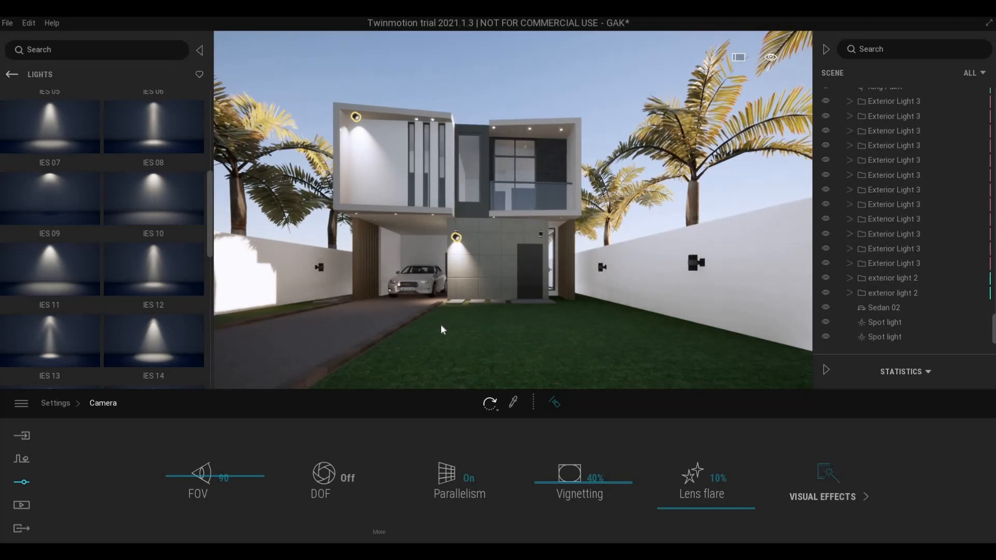